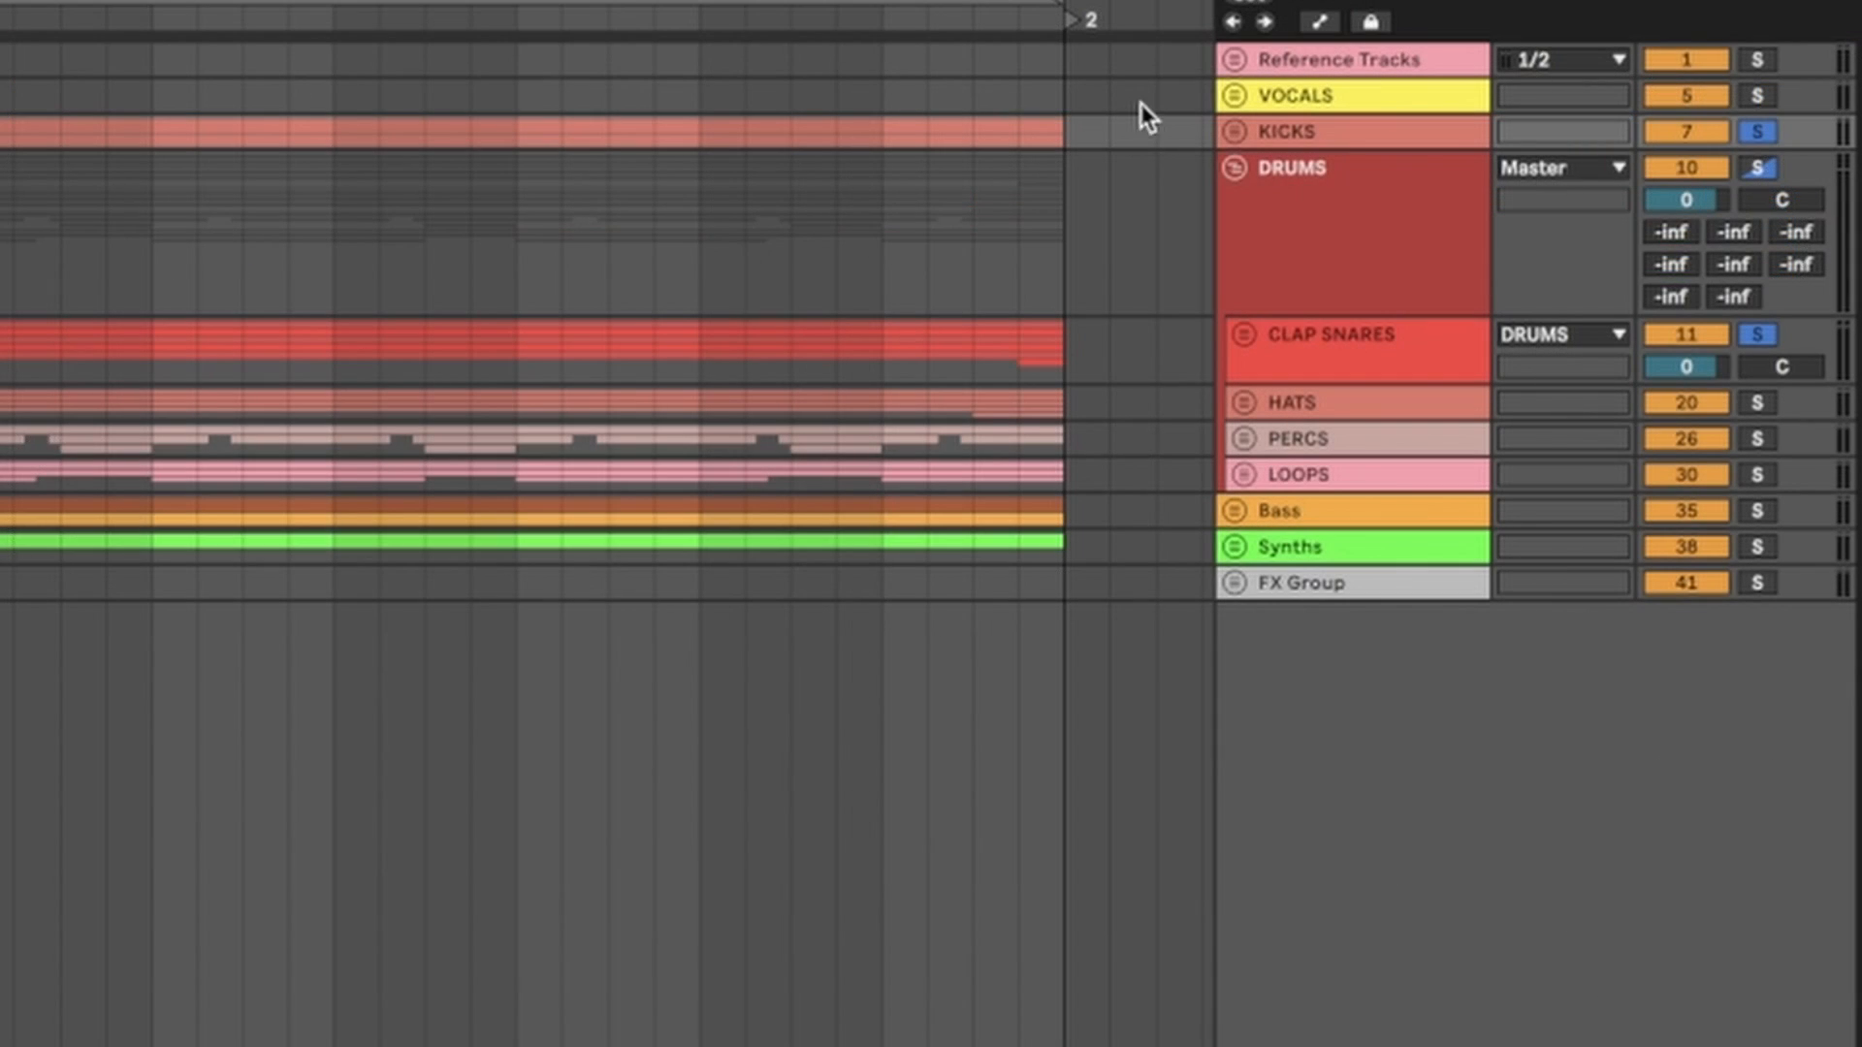
Step: Go through the KICKS, DRUMS, CLAP SNARES, HATS, PERCS and LOOPS groups one by one to review how the drums are organised
left_click(1335, 137)
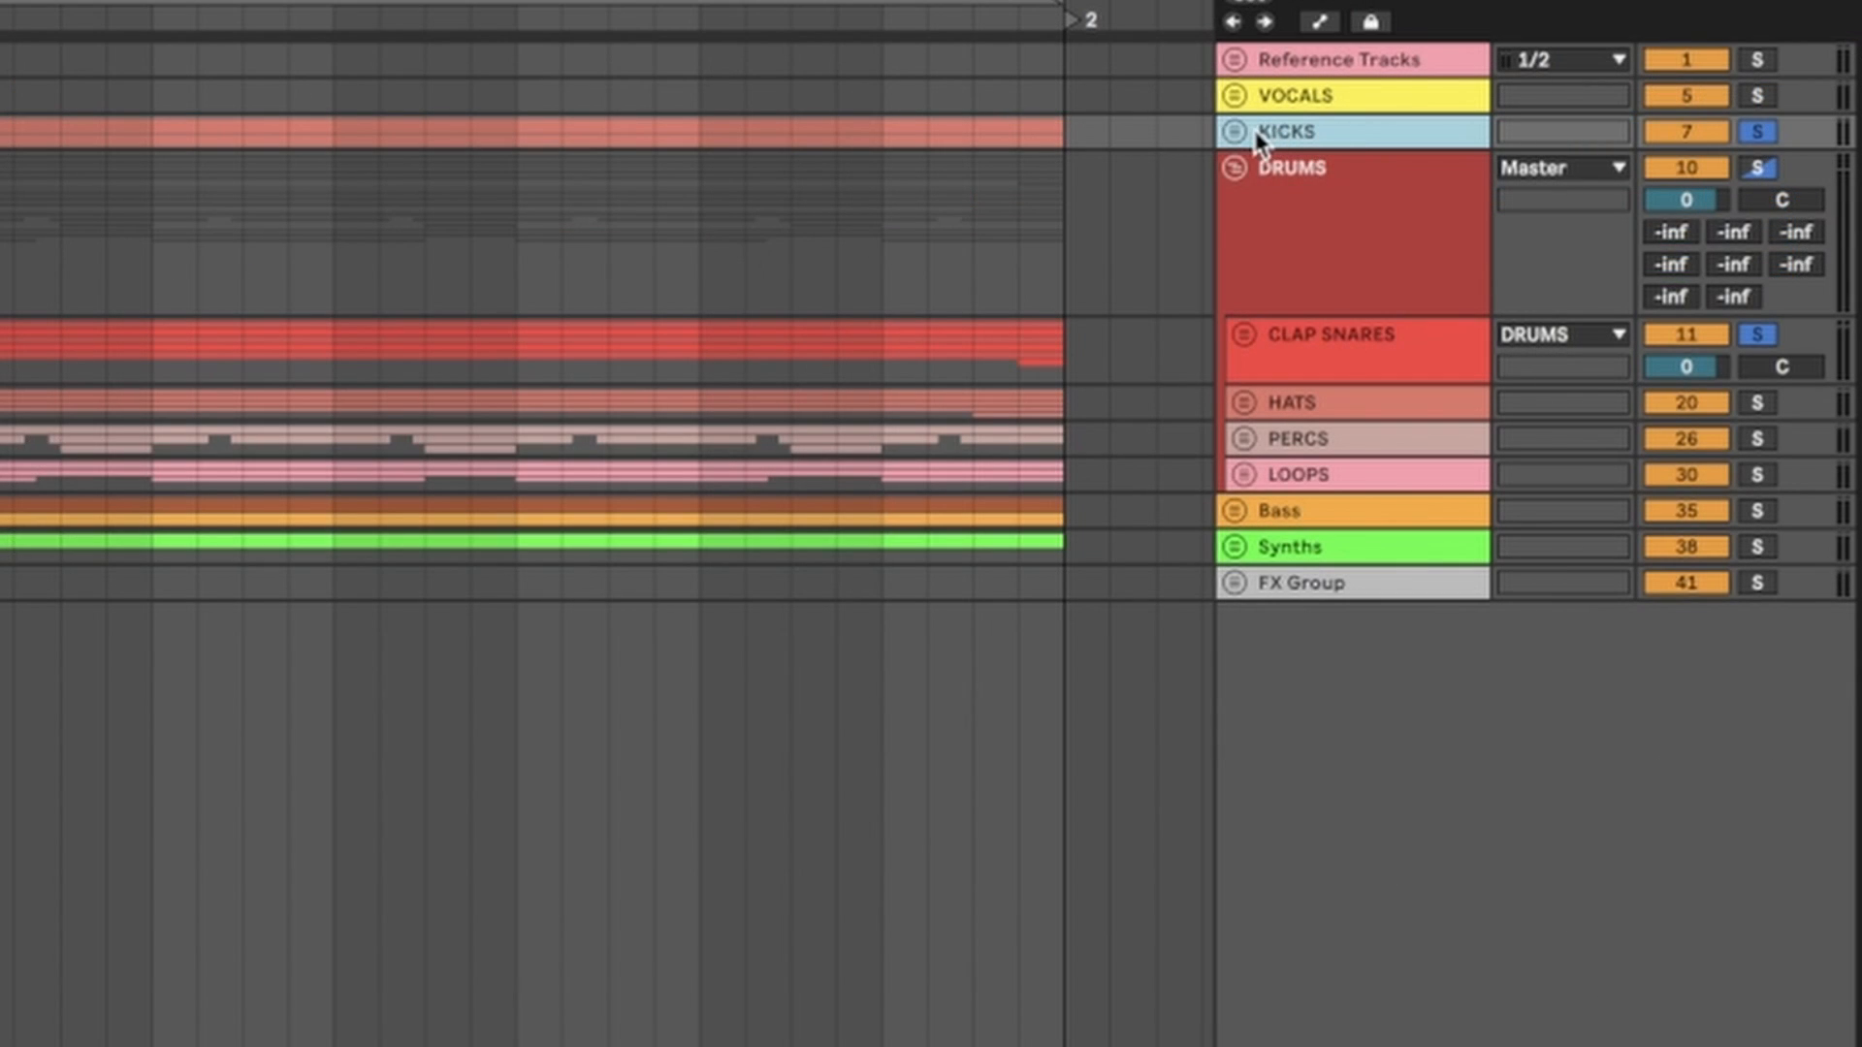
left_click(1337, 233)
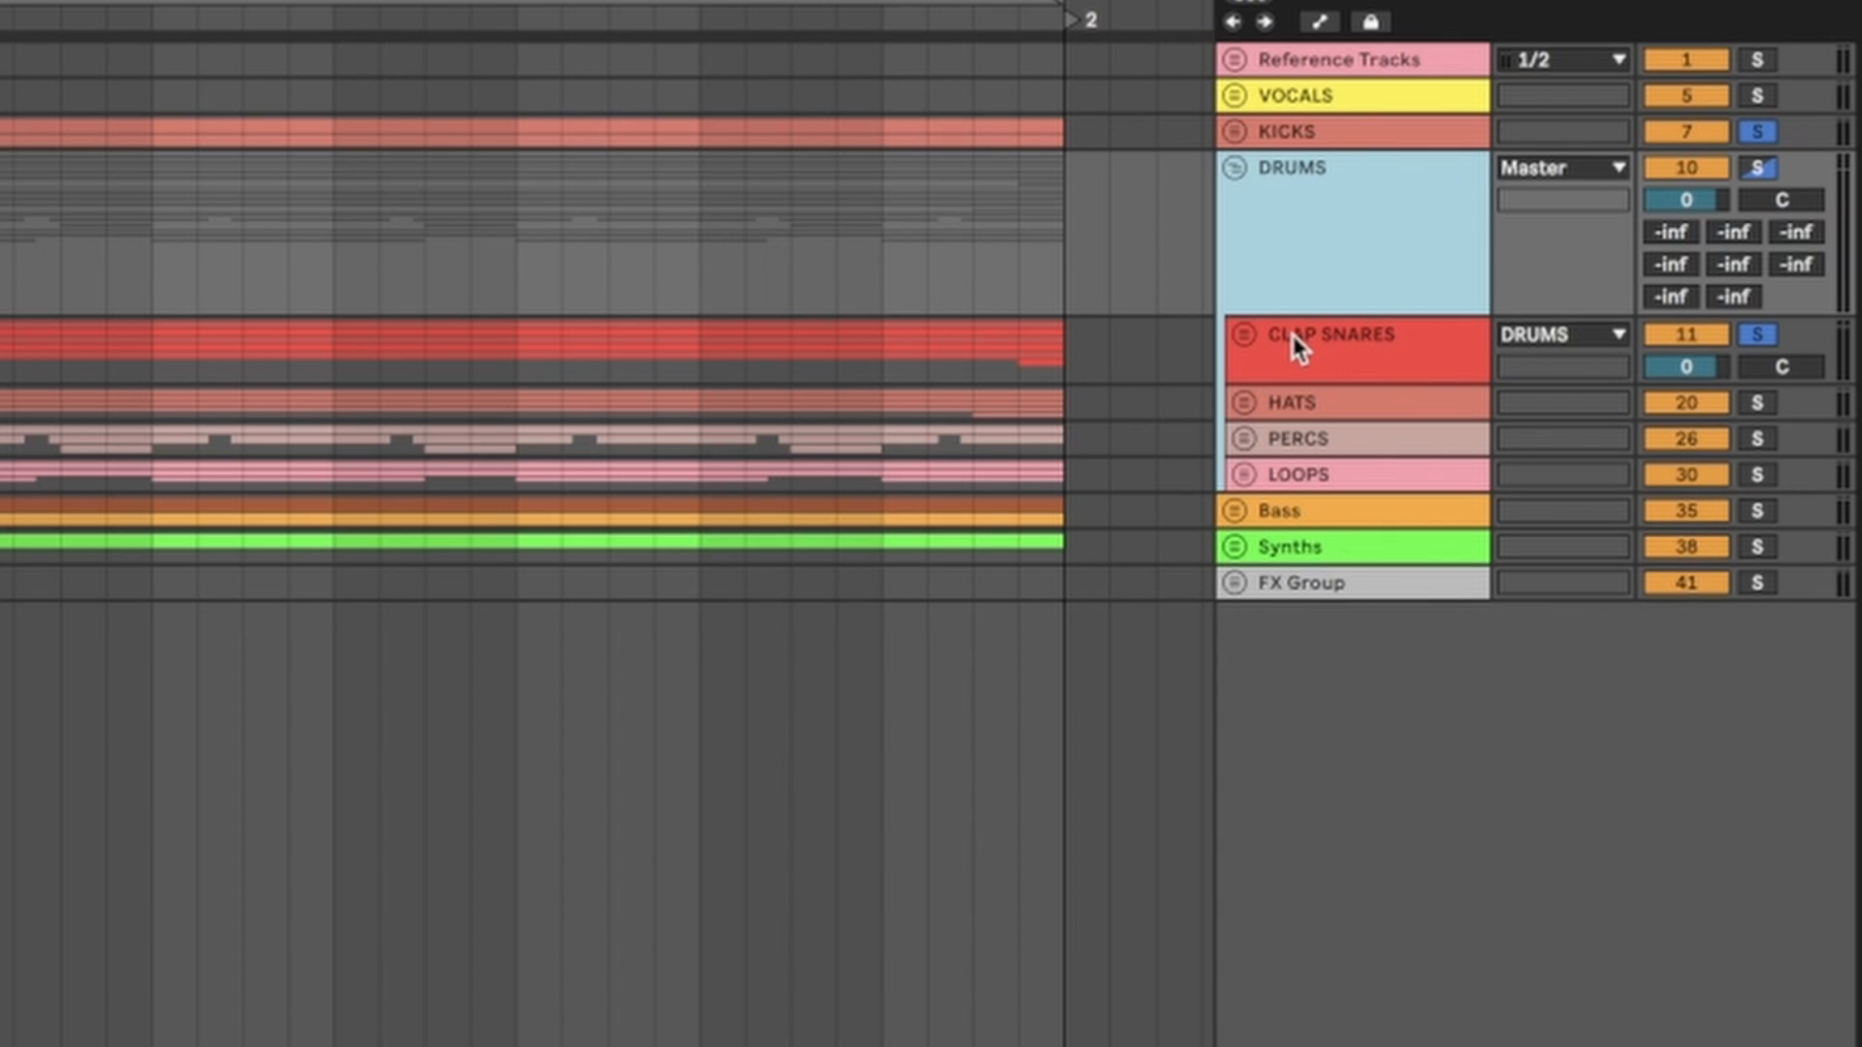
left_click(1301, 347)
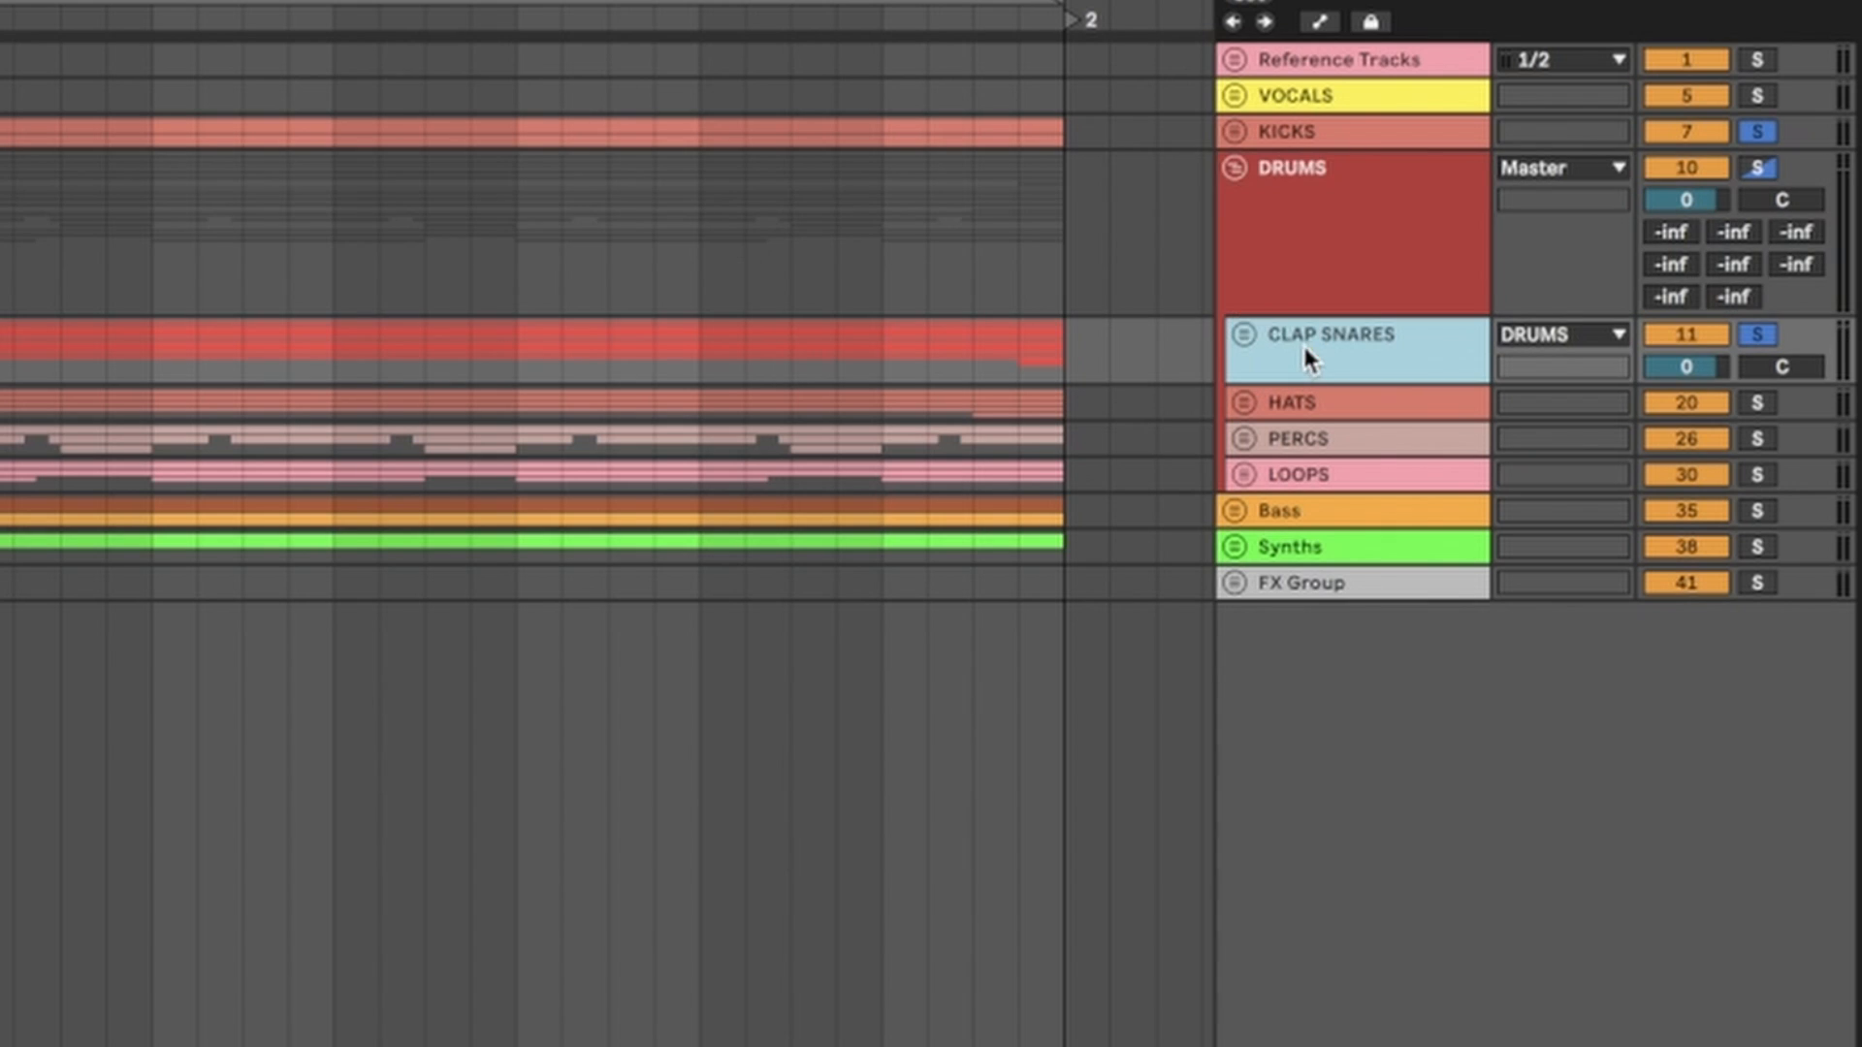
left_click(1306, 400)
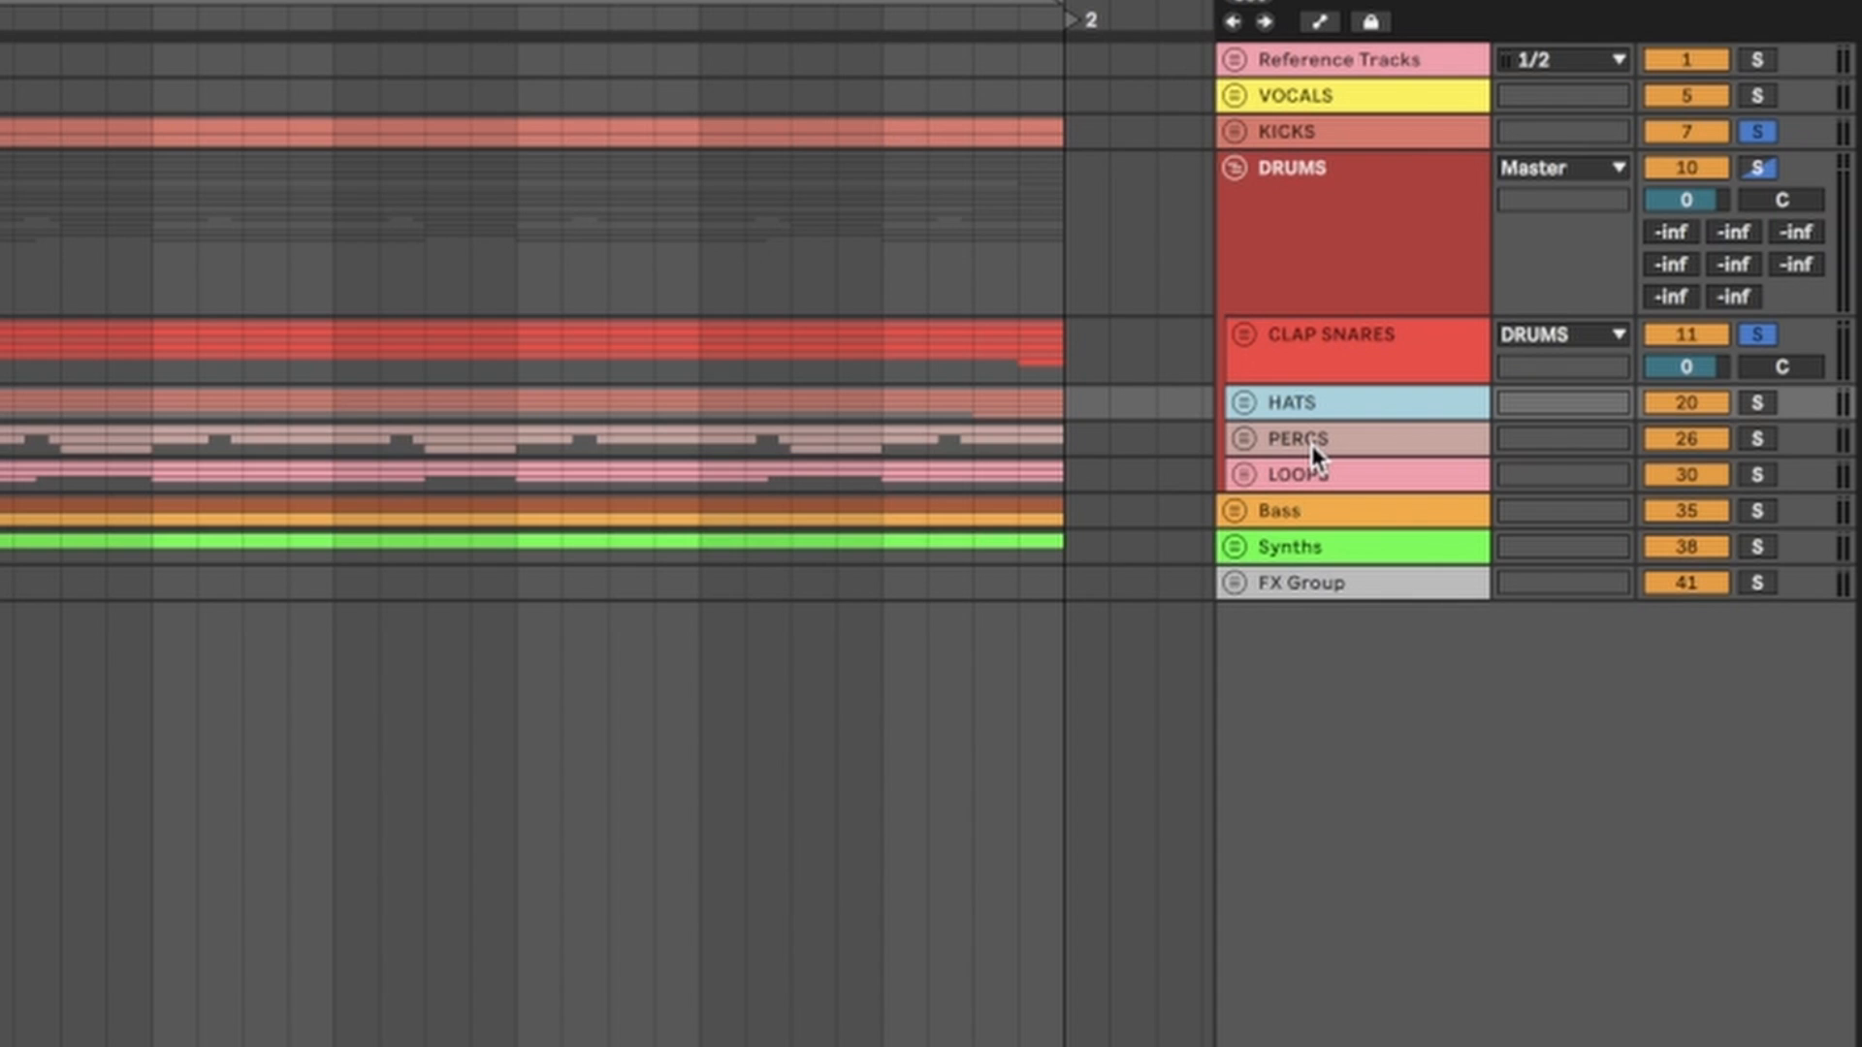
left_click(1311, 445)
left_click(1306, 479)
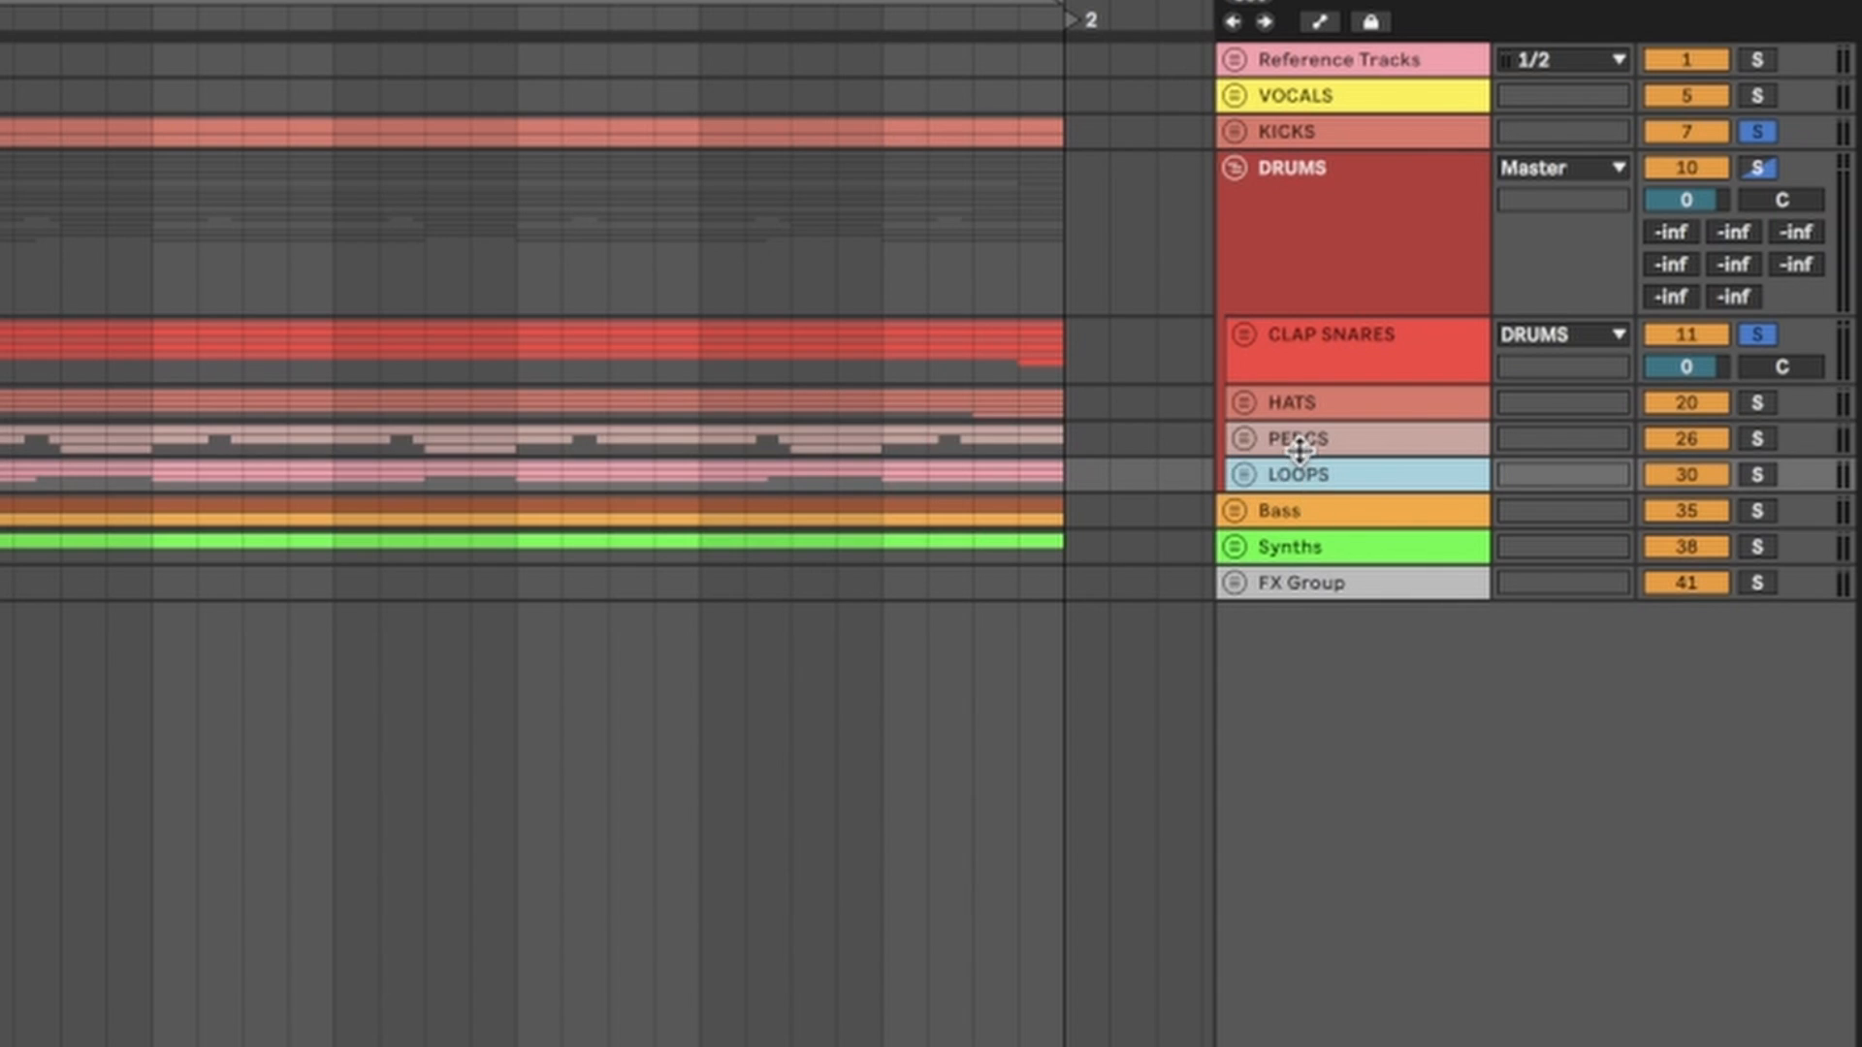
left_click(1246, 480)
left_click(1244, 480)
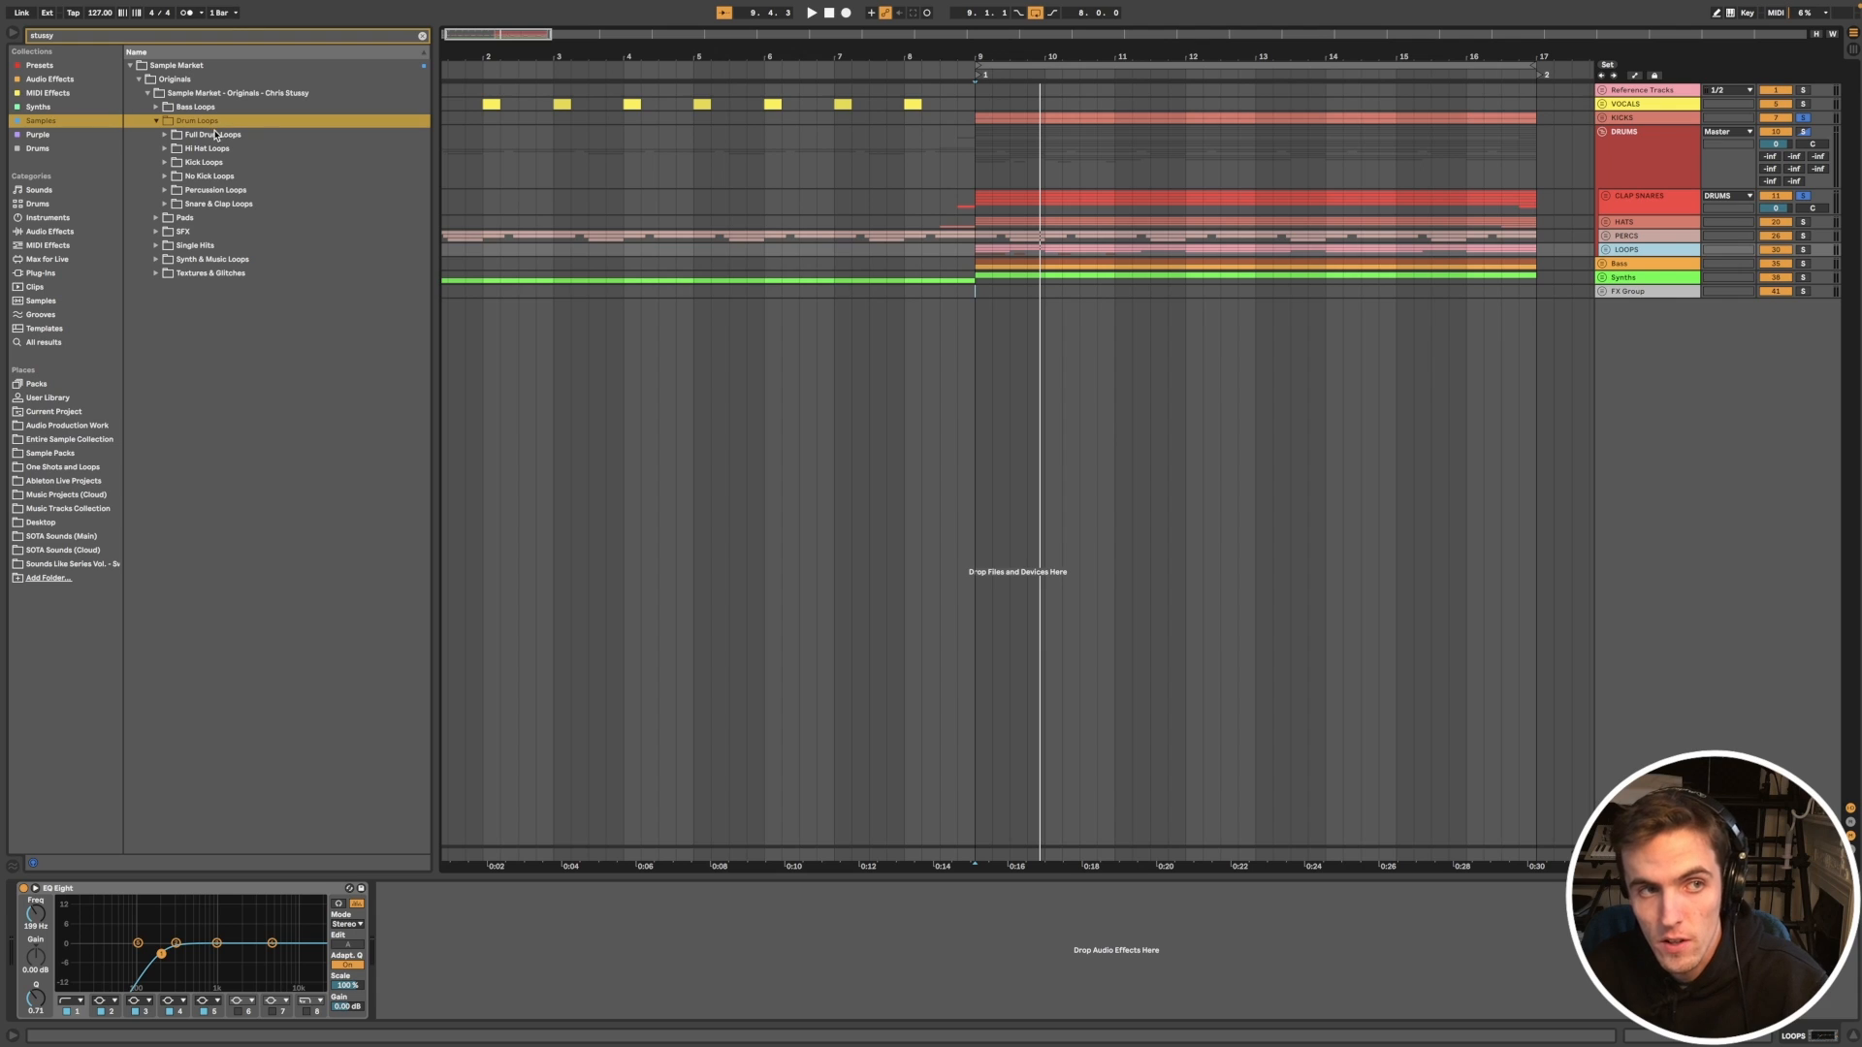
Step: Audition loops across the Full Drum Loops folder, including the Neon, 909JAM and Zip drum loops, and collapse the folder
left_click(216, 135)
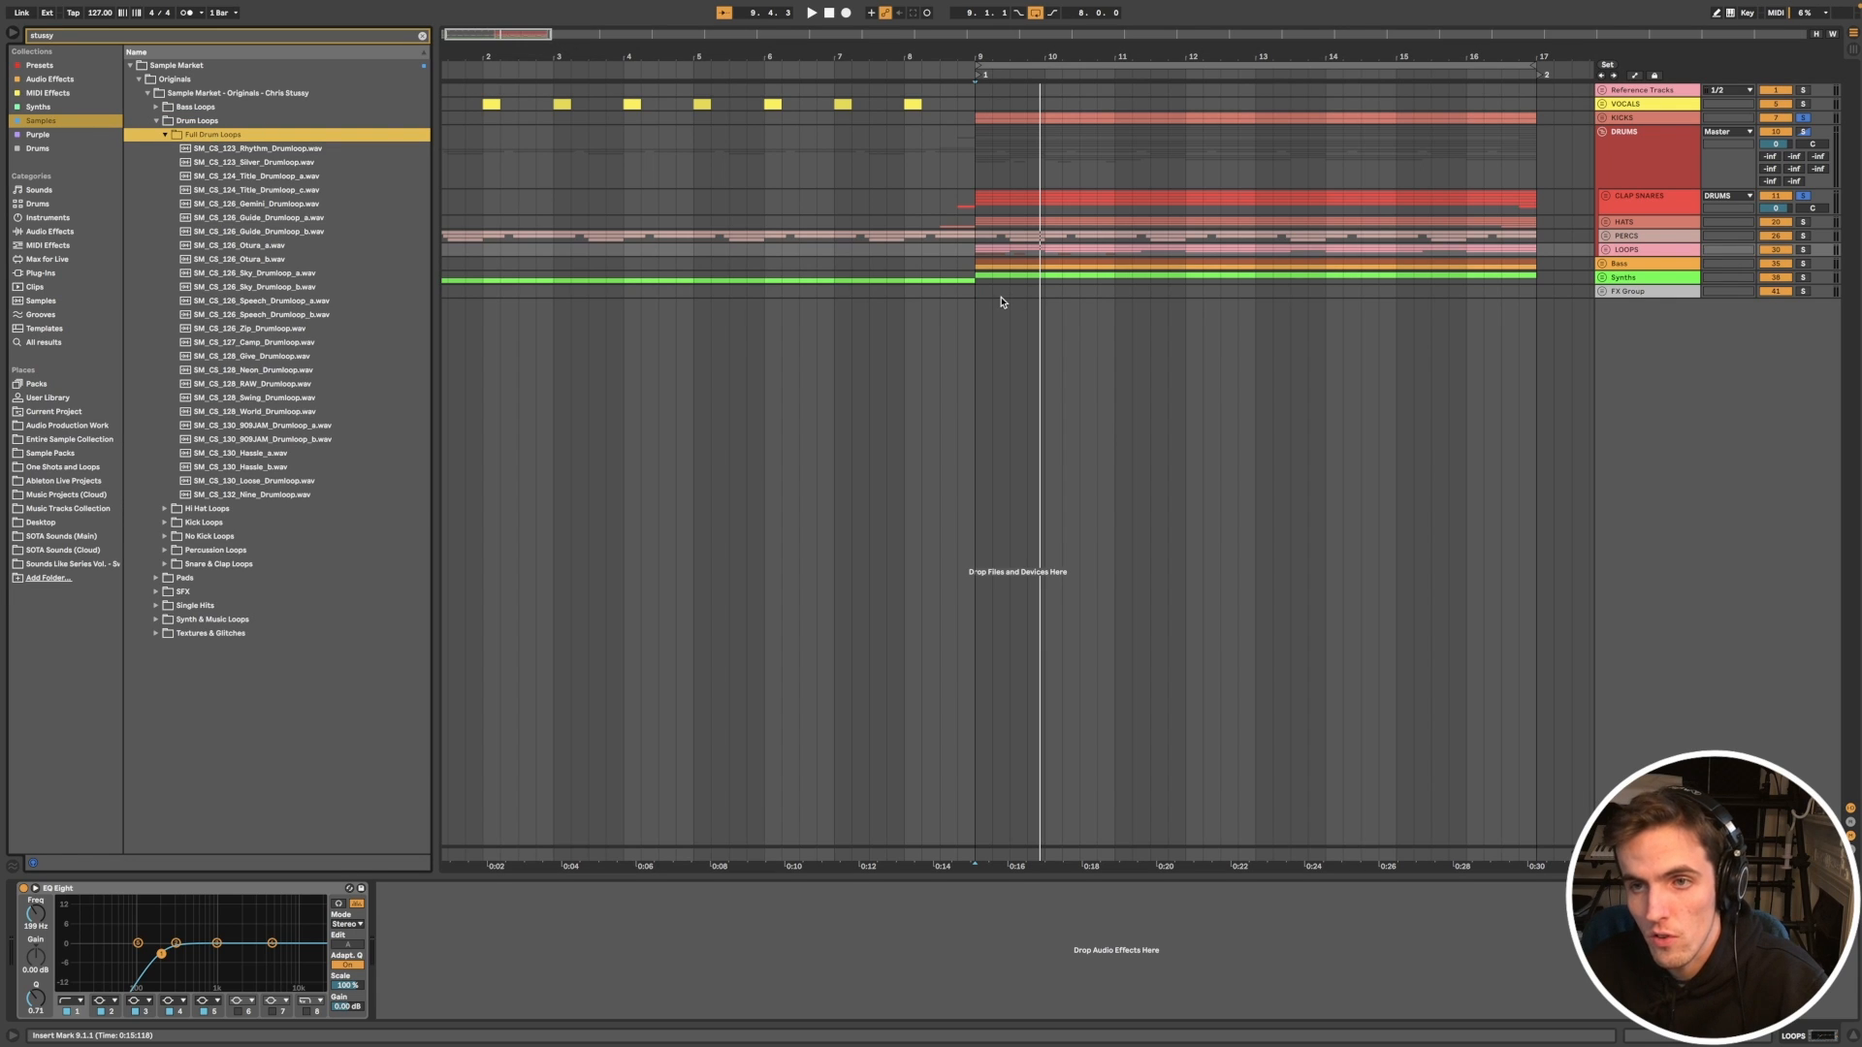
left_click(262, 260)
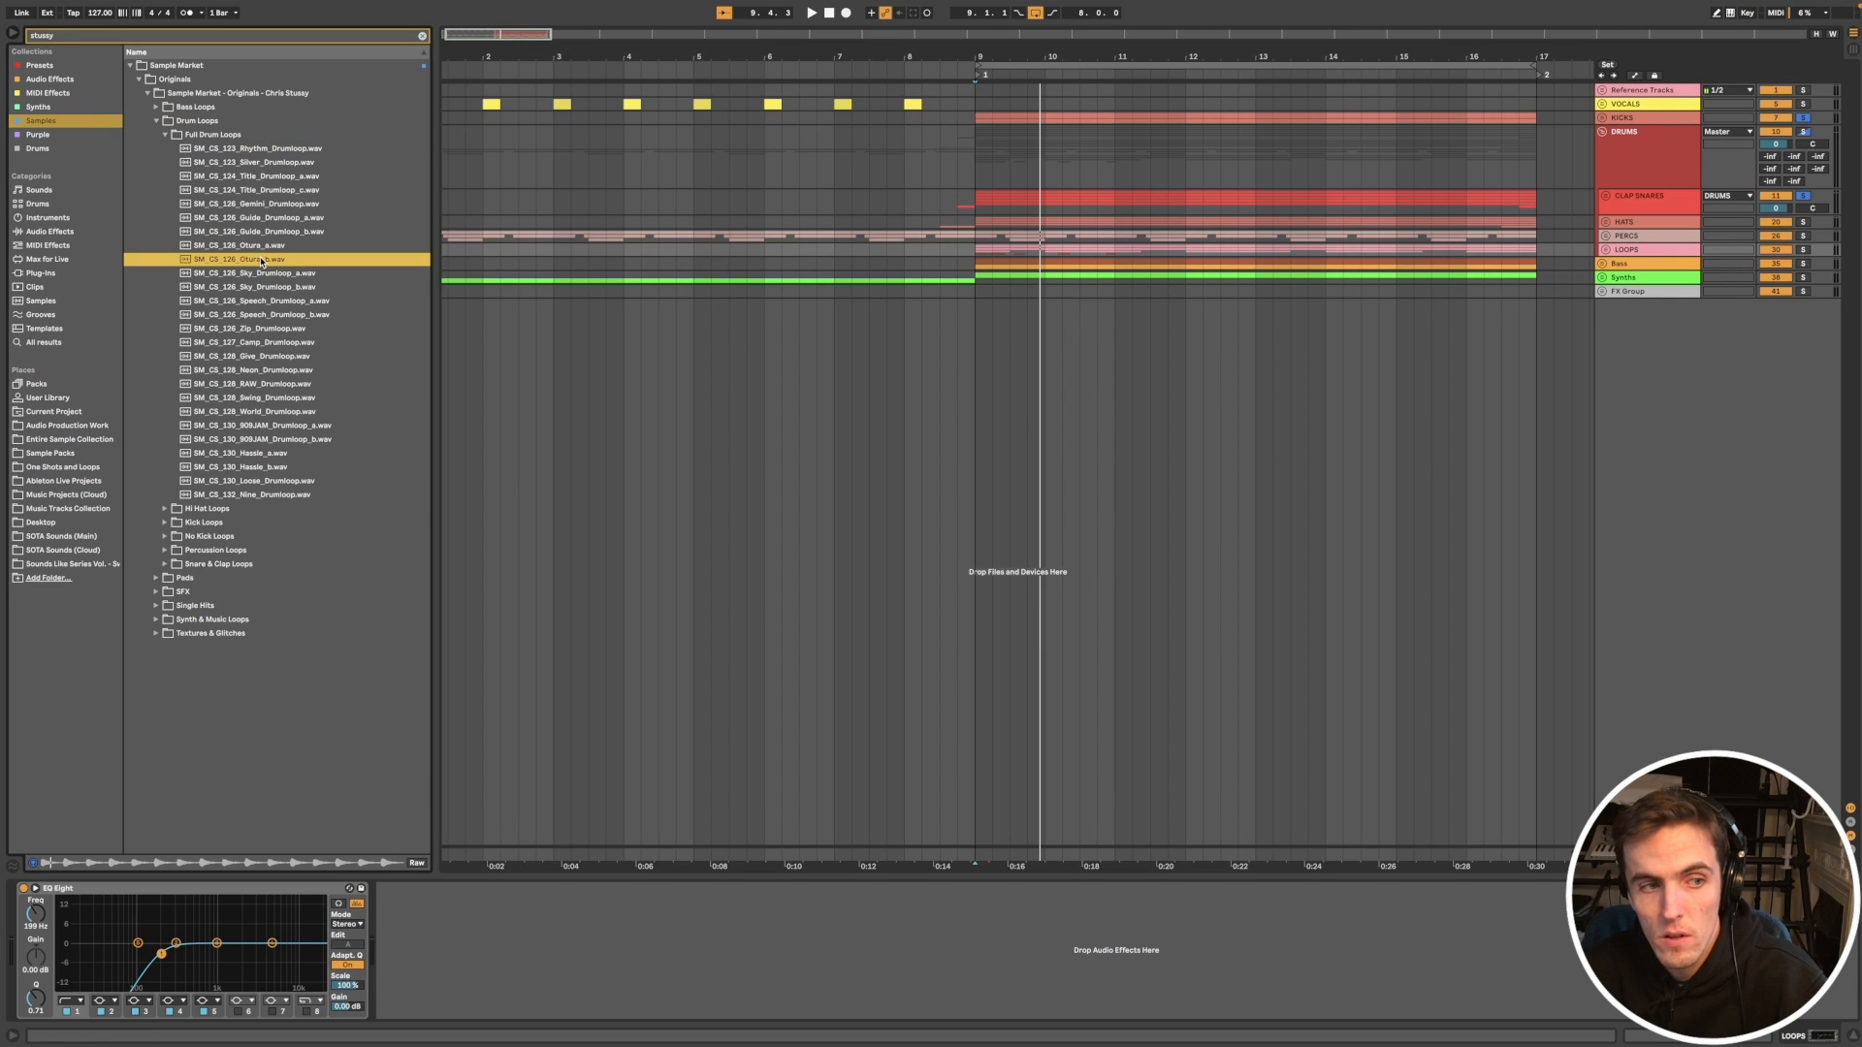
left_click(306, 371)
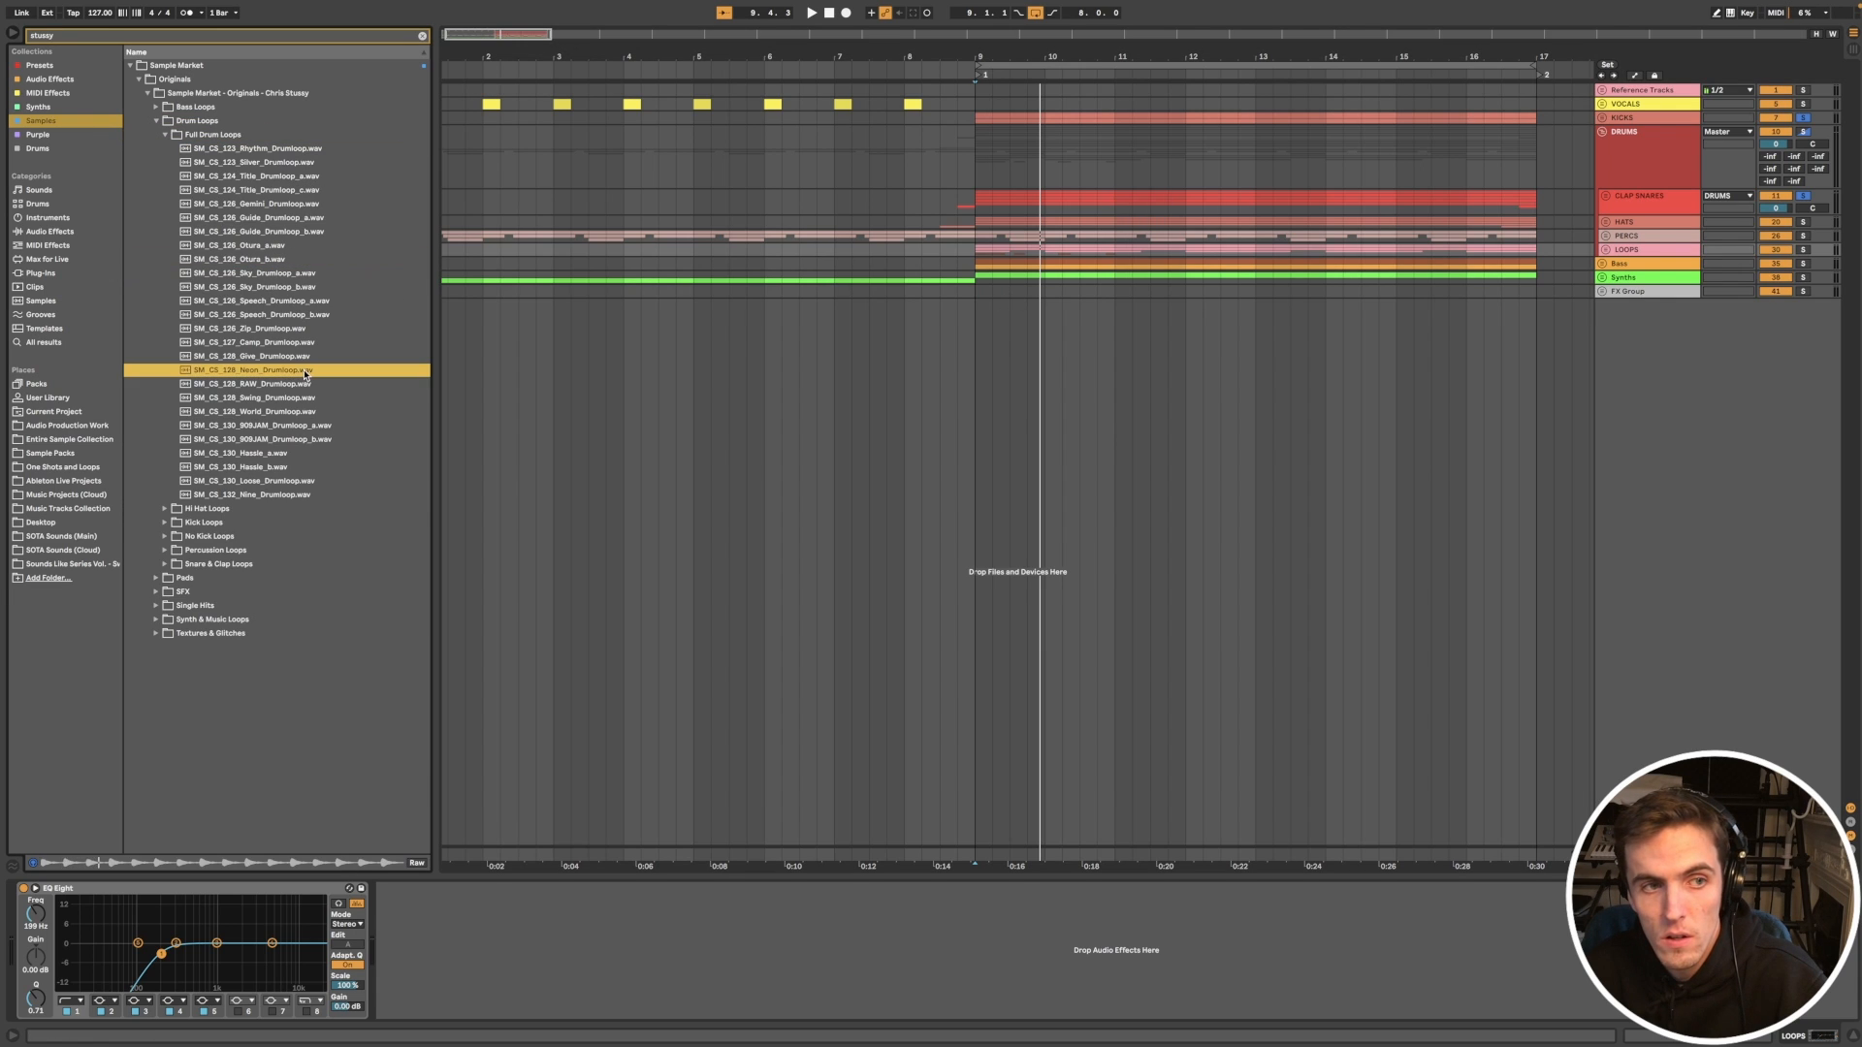
left_click(301, 452)
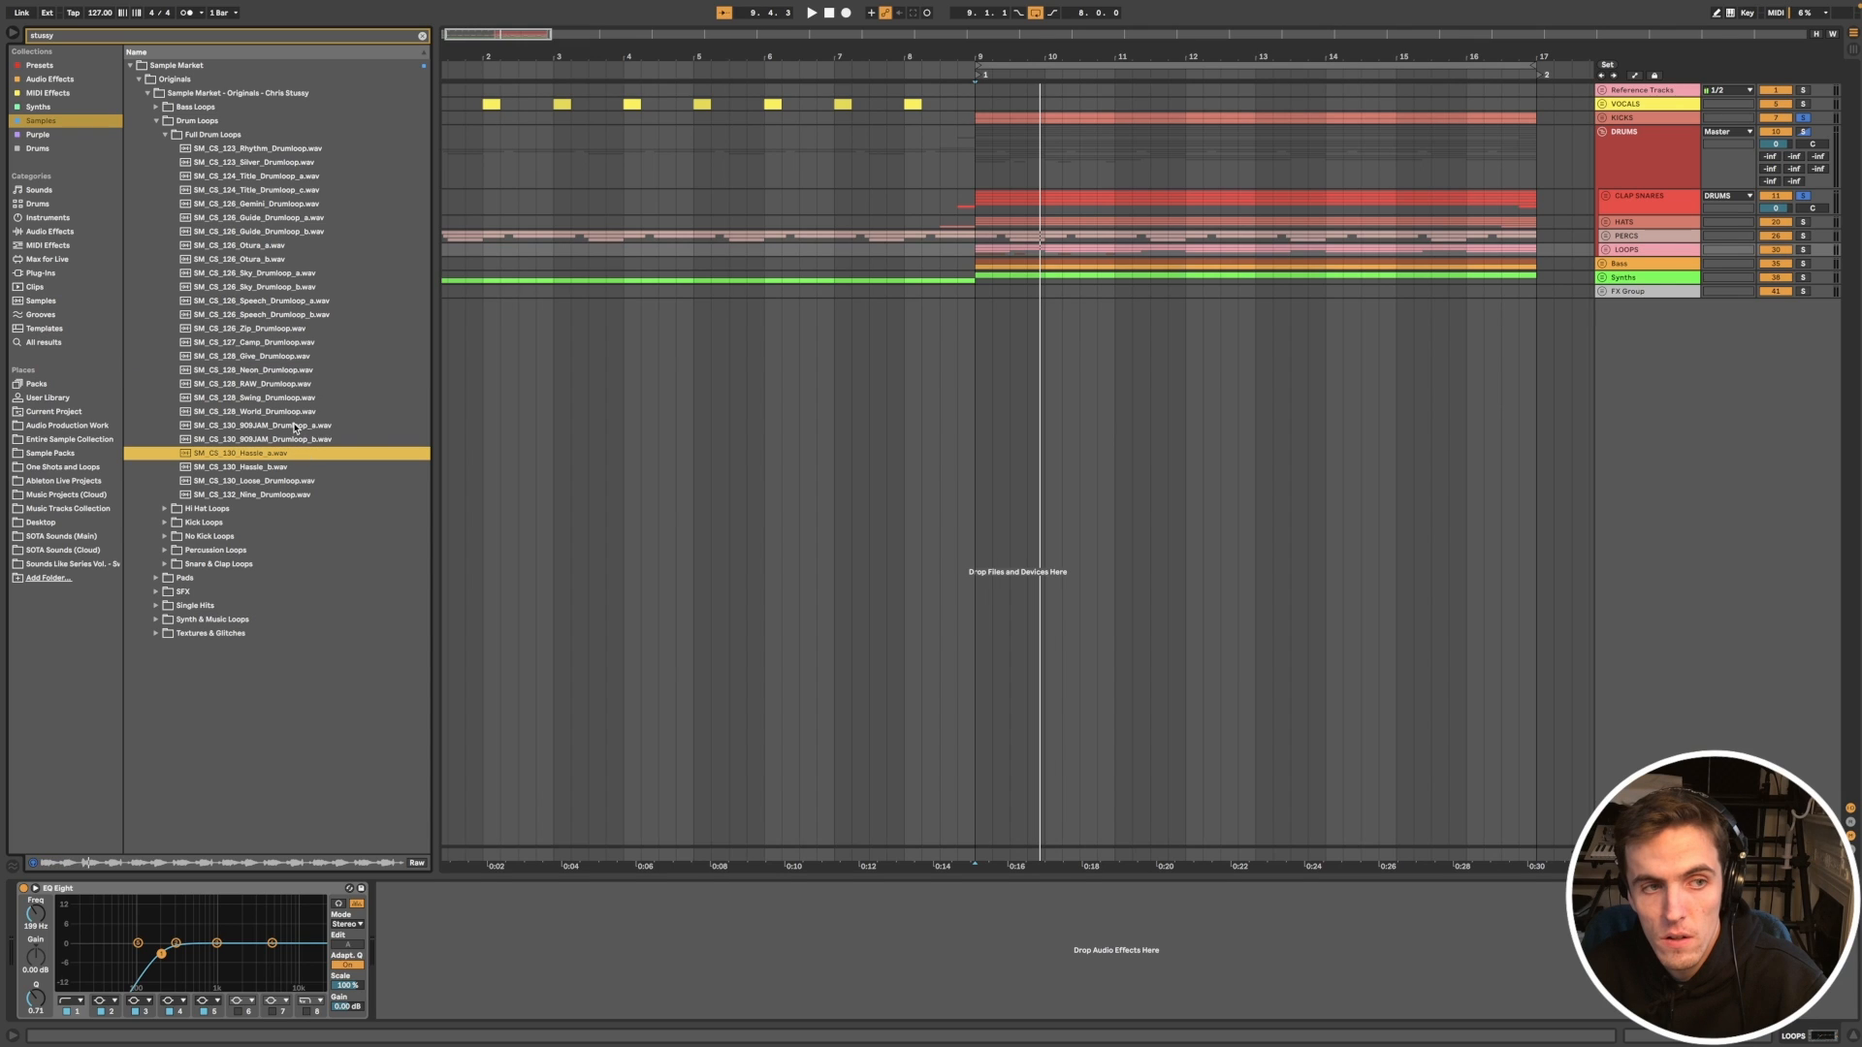
left_click(296, 428)
left_click(277, 328)
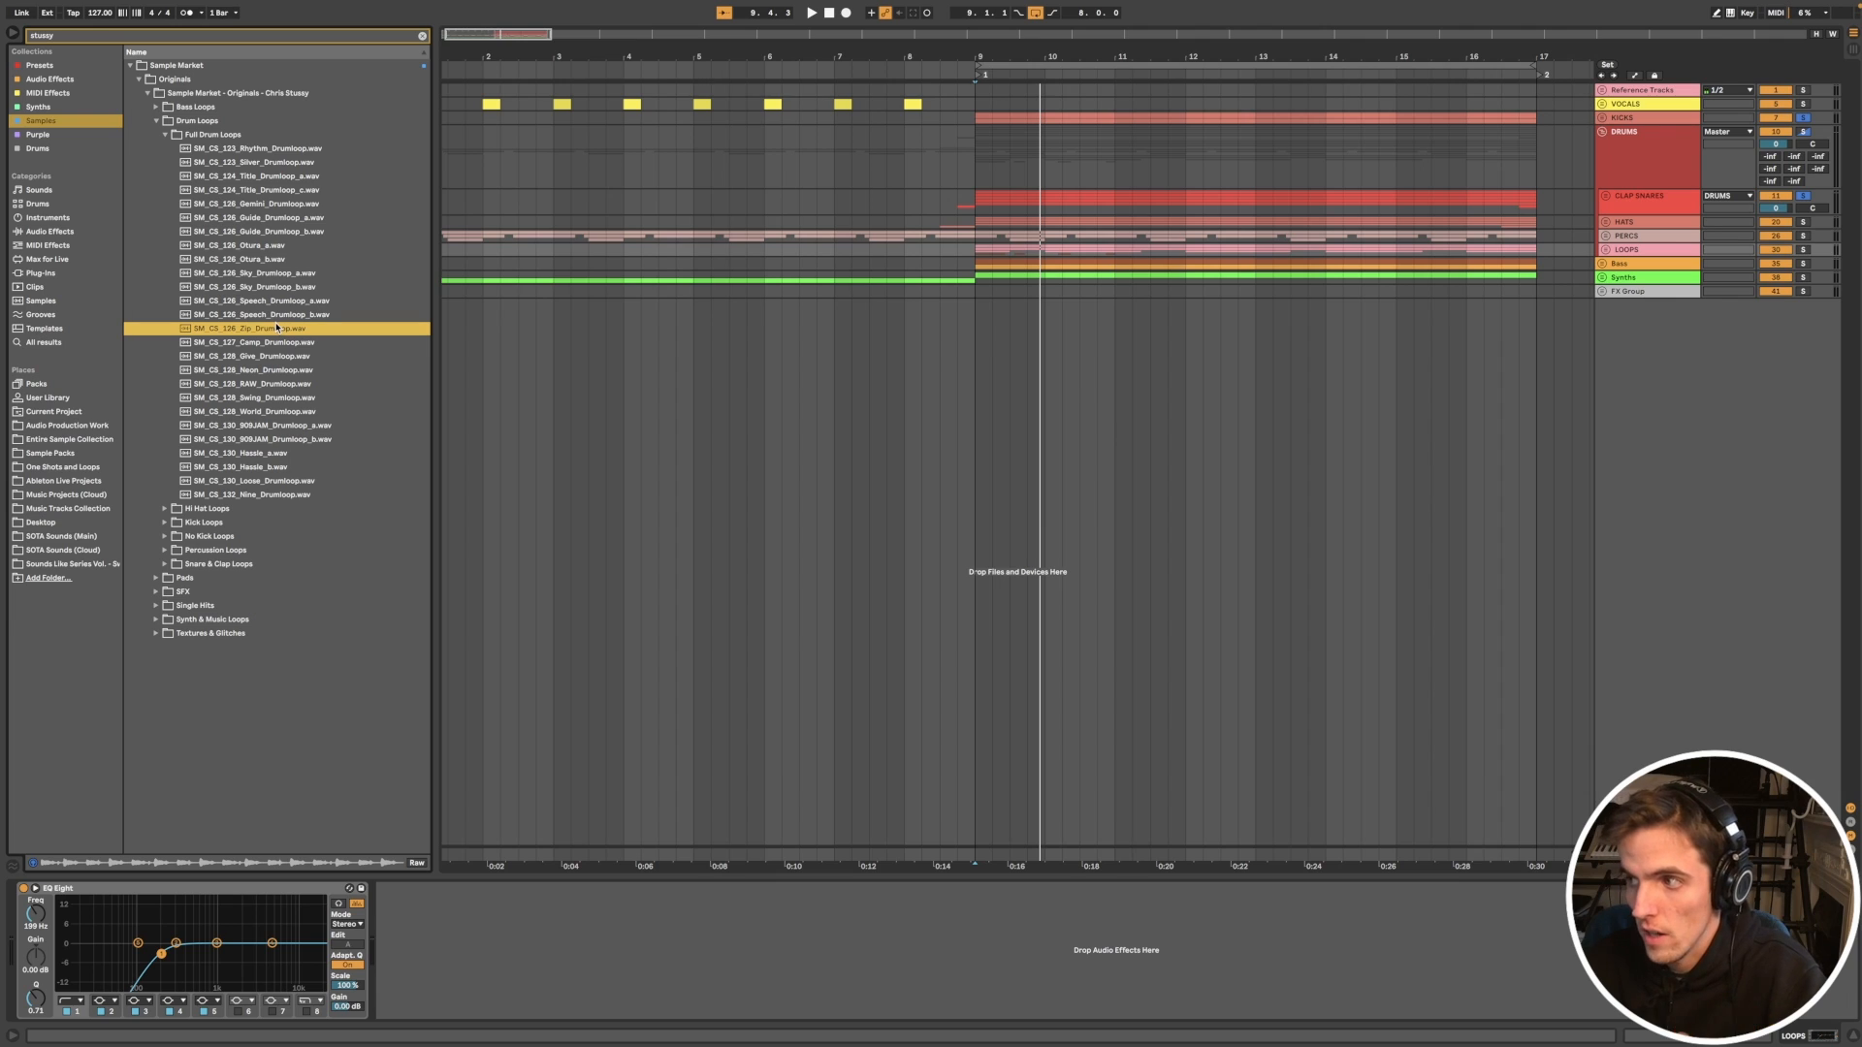
left_click(165, 135)
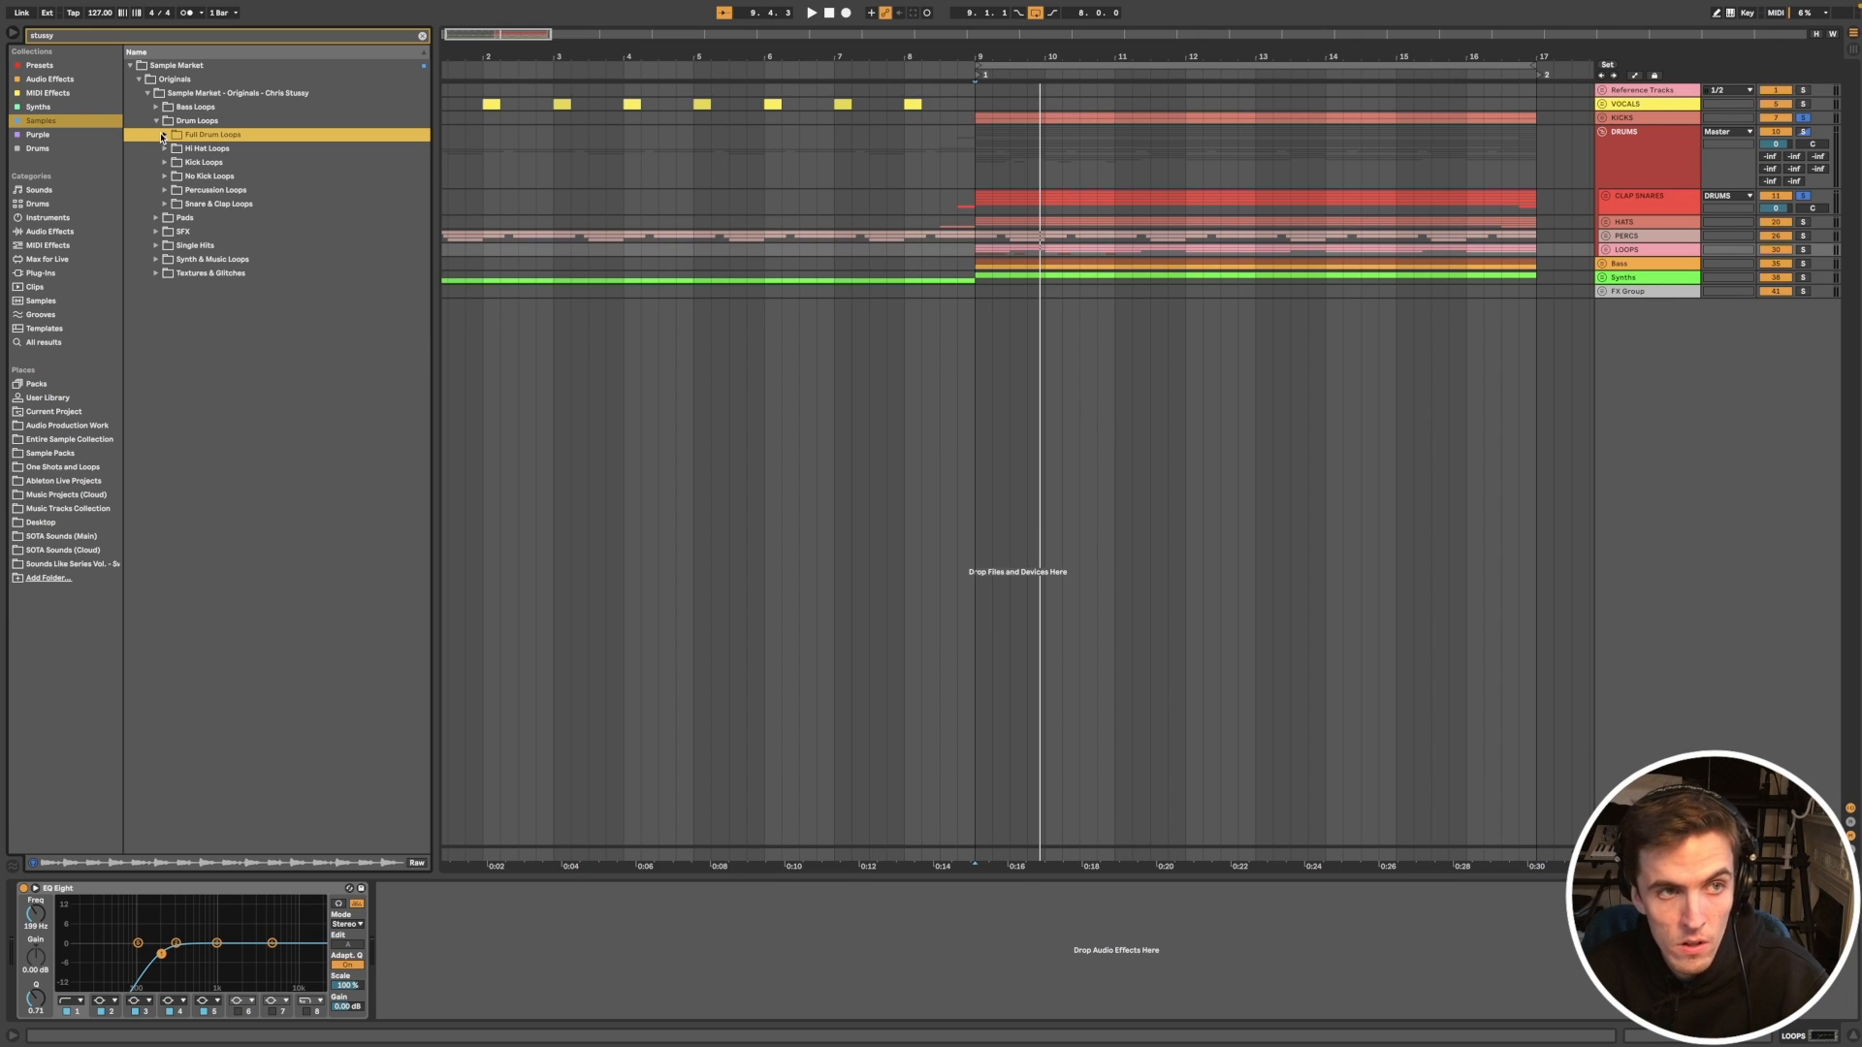
Step: Audition the Silver Shaker, Sky, Forward, RAW c and 909JAM b loops in the Hi Hat Loops folder and collapse it
left_click(166, 149)
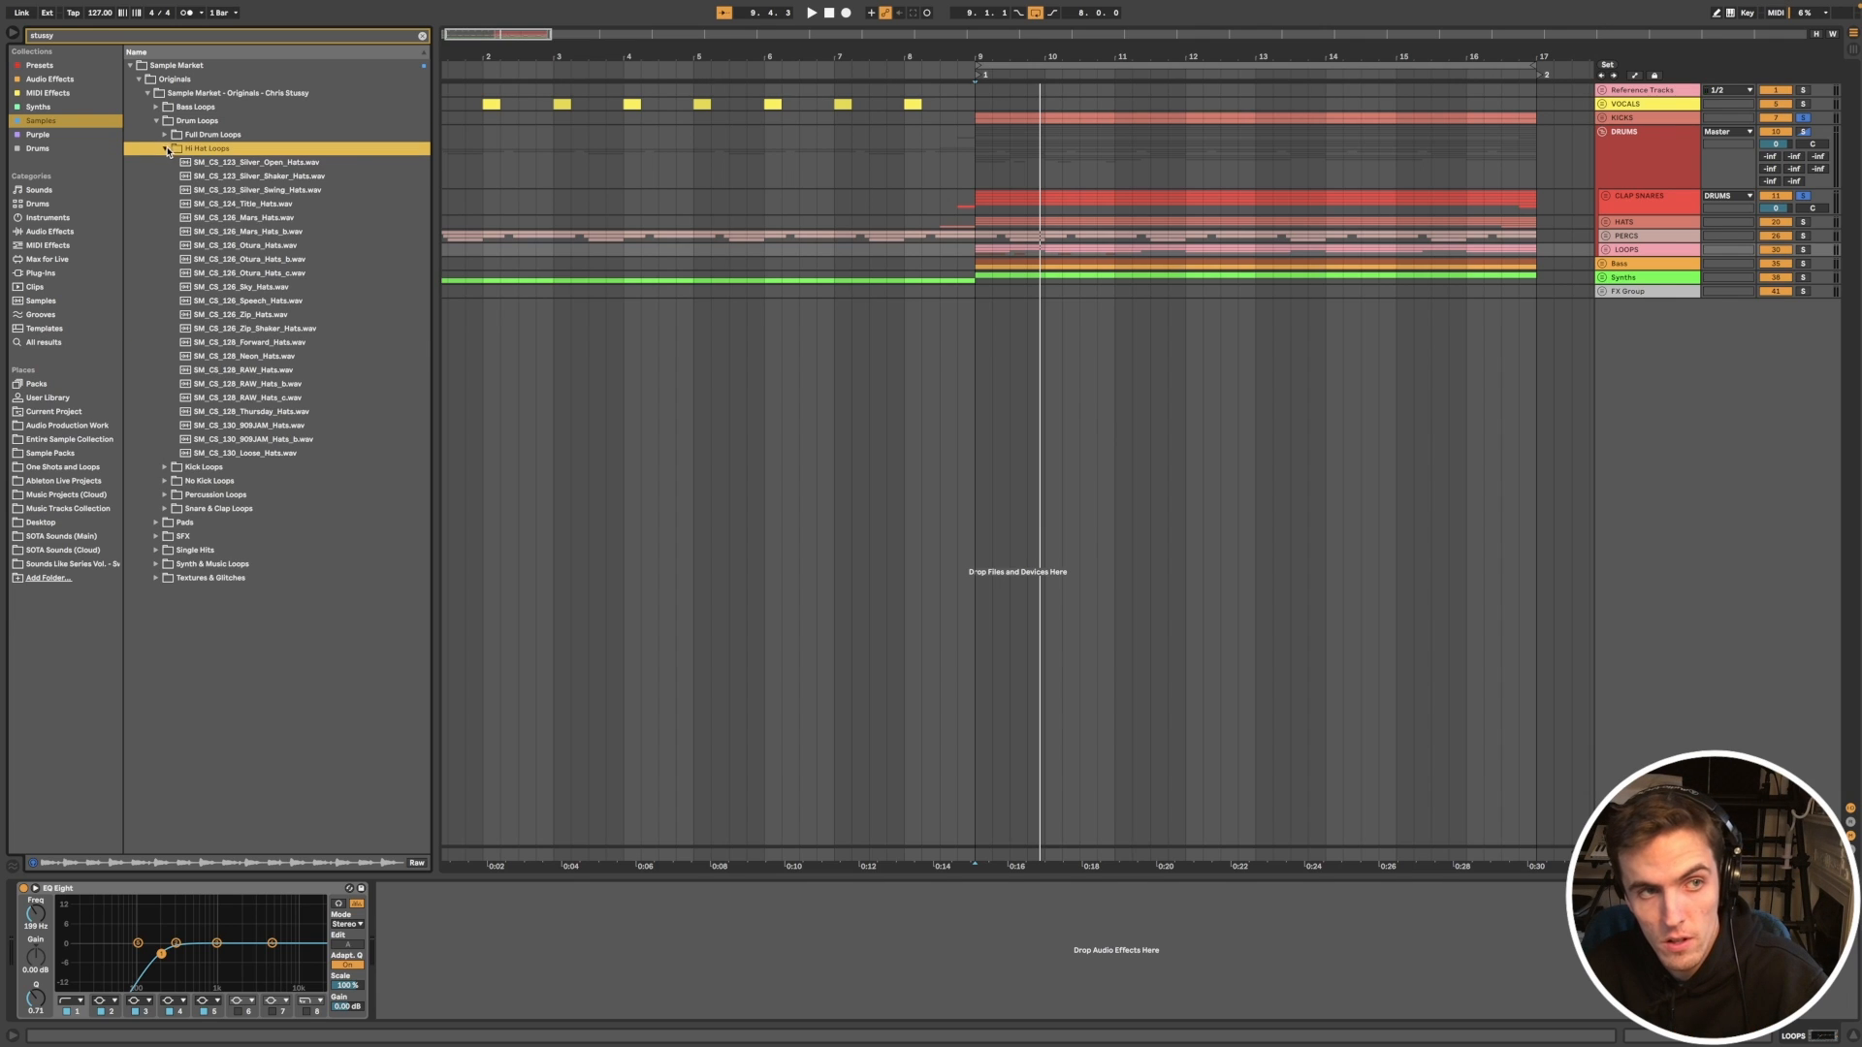
left_click(231, 180)
left_click(269, 287)
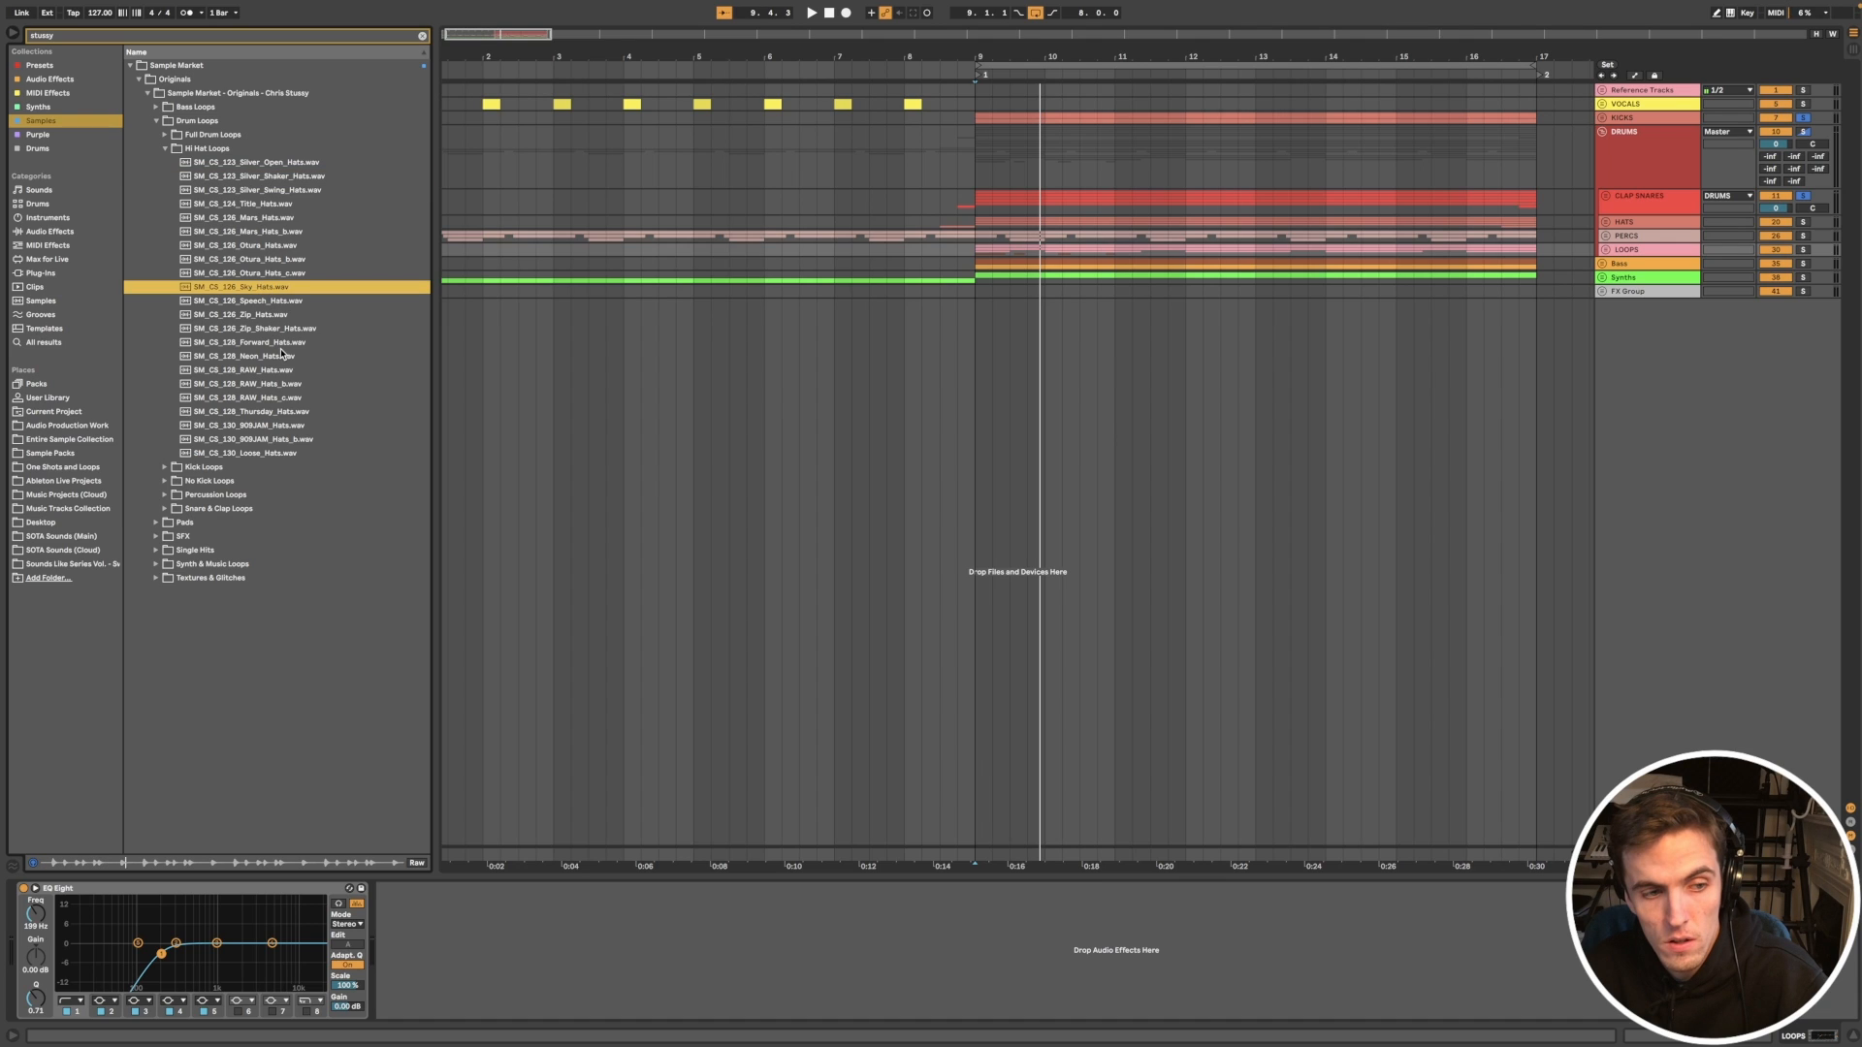
left_click(281, 347)
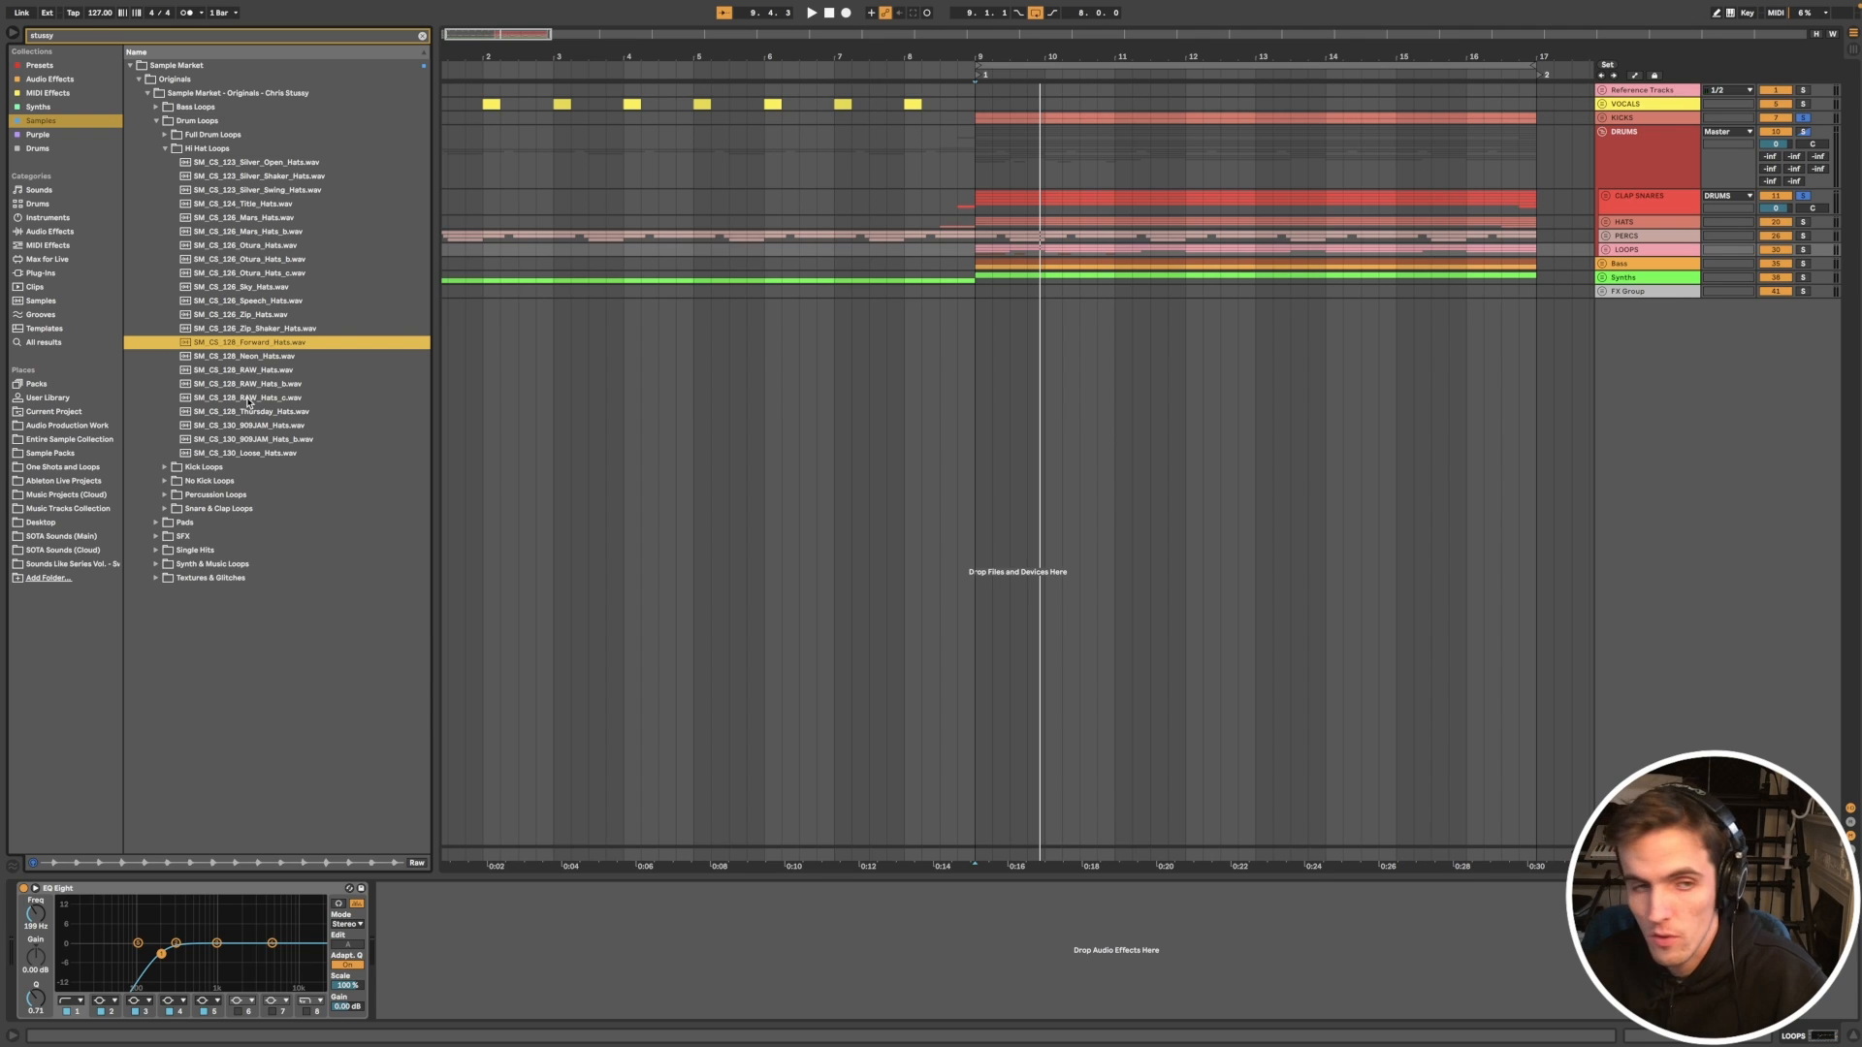
left_click(248, 399)
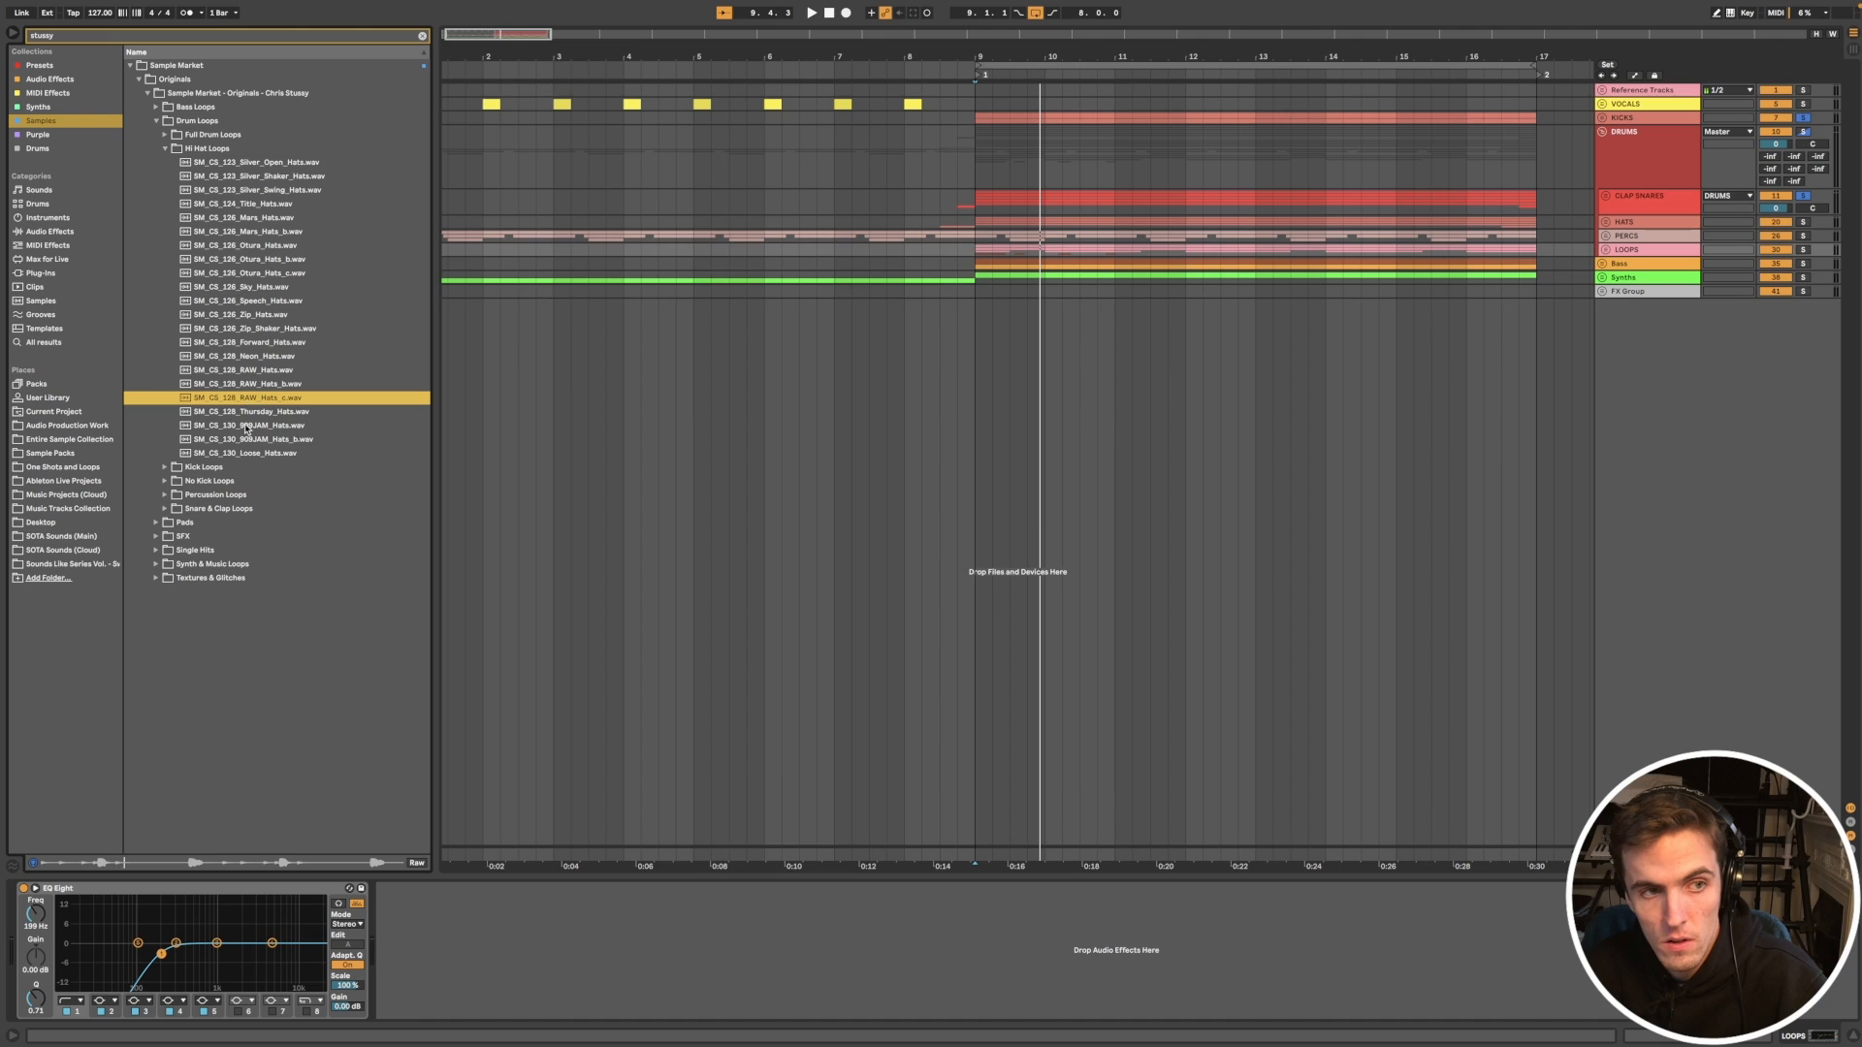
left_click(248, 438)
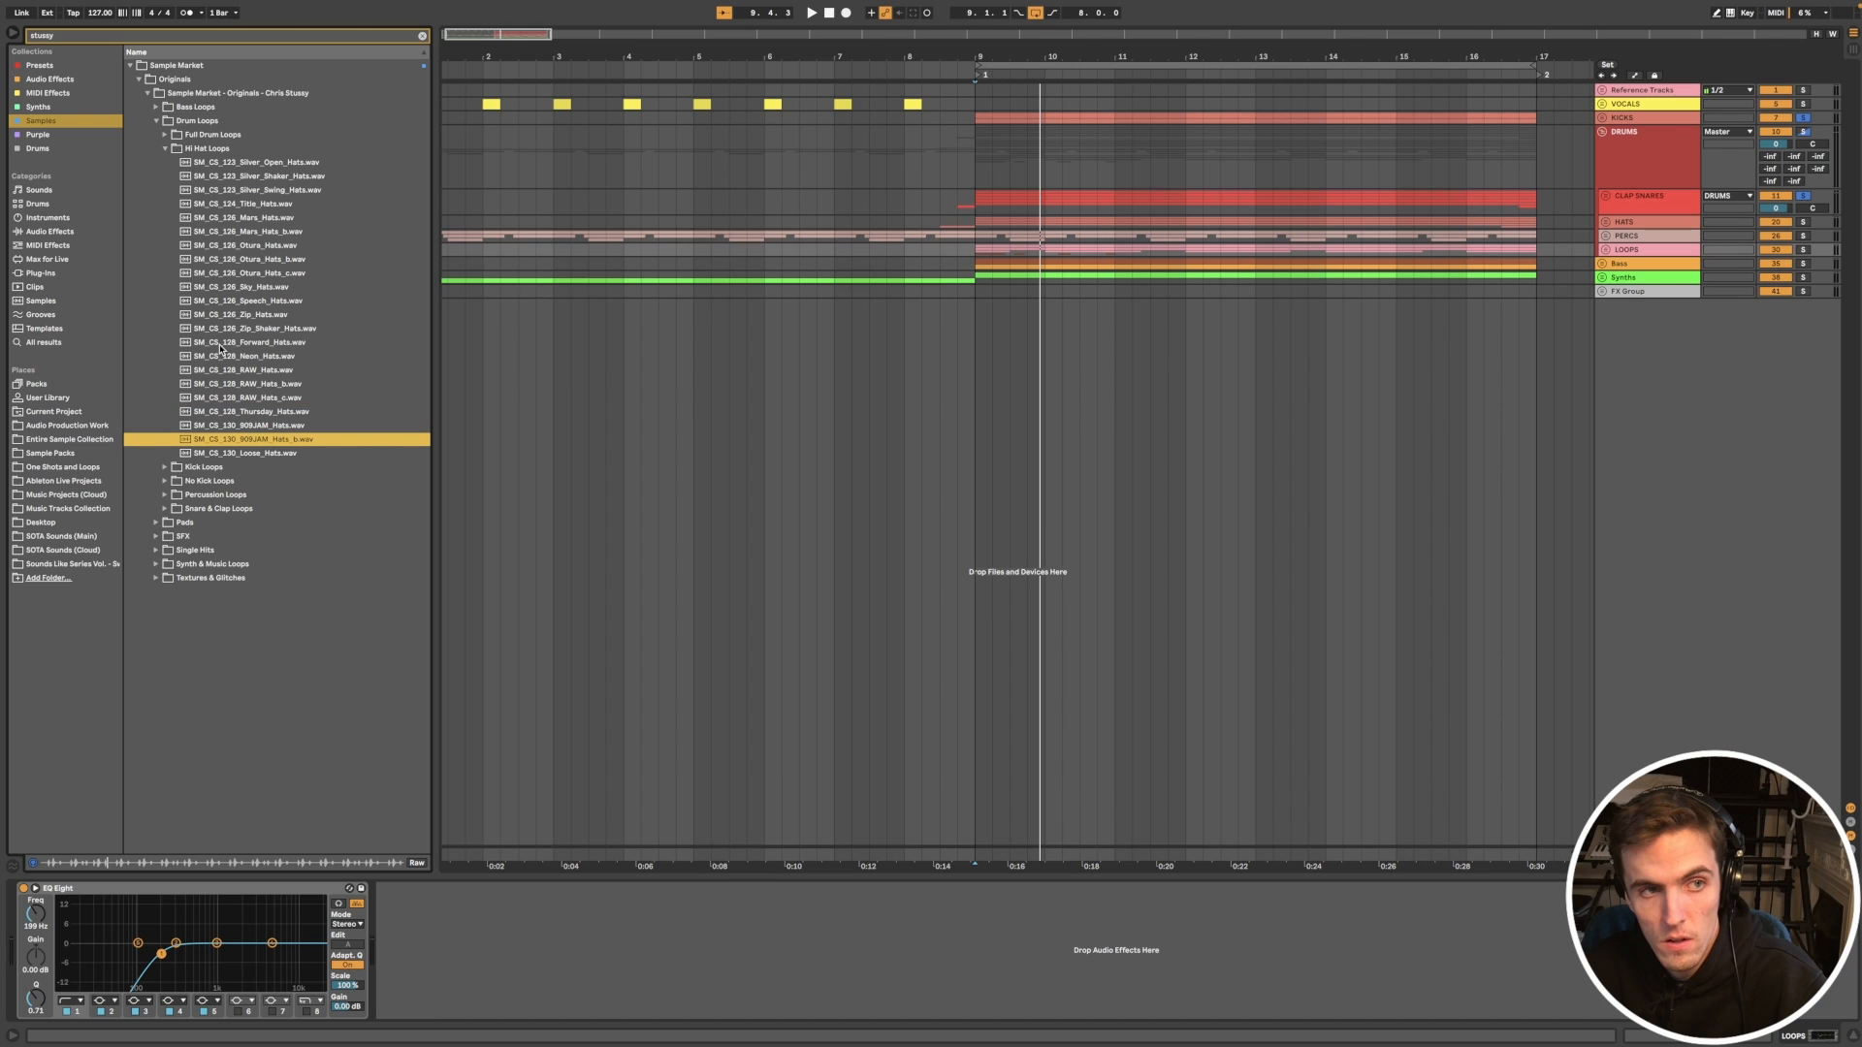
left_click(166, 149)
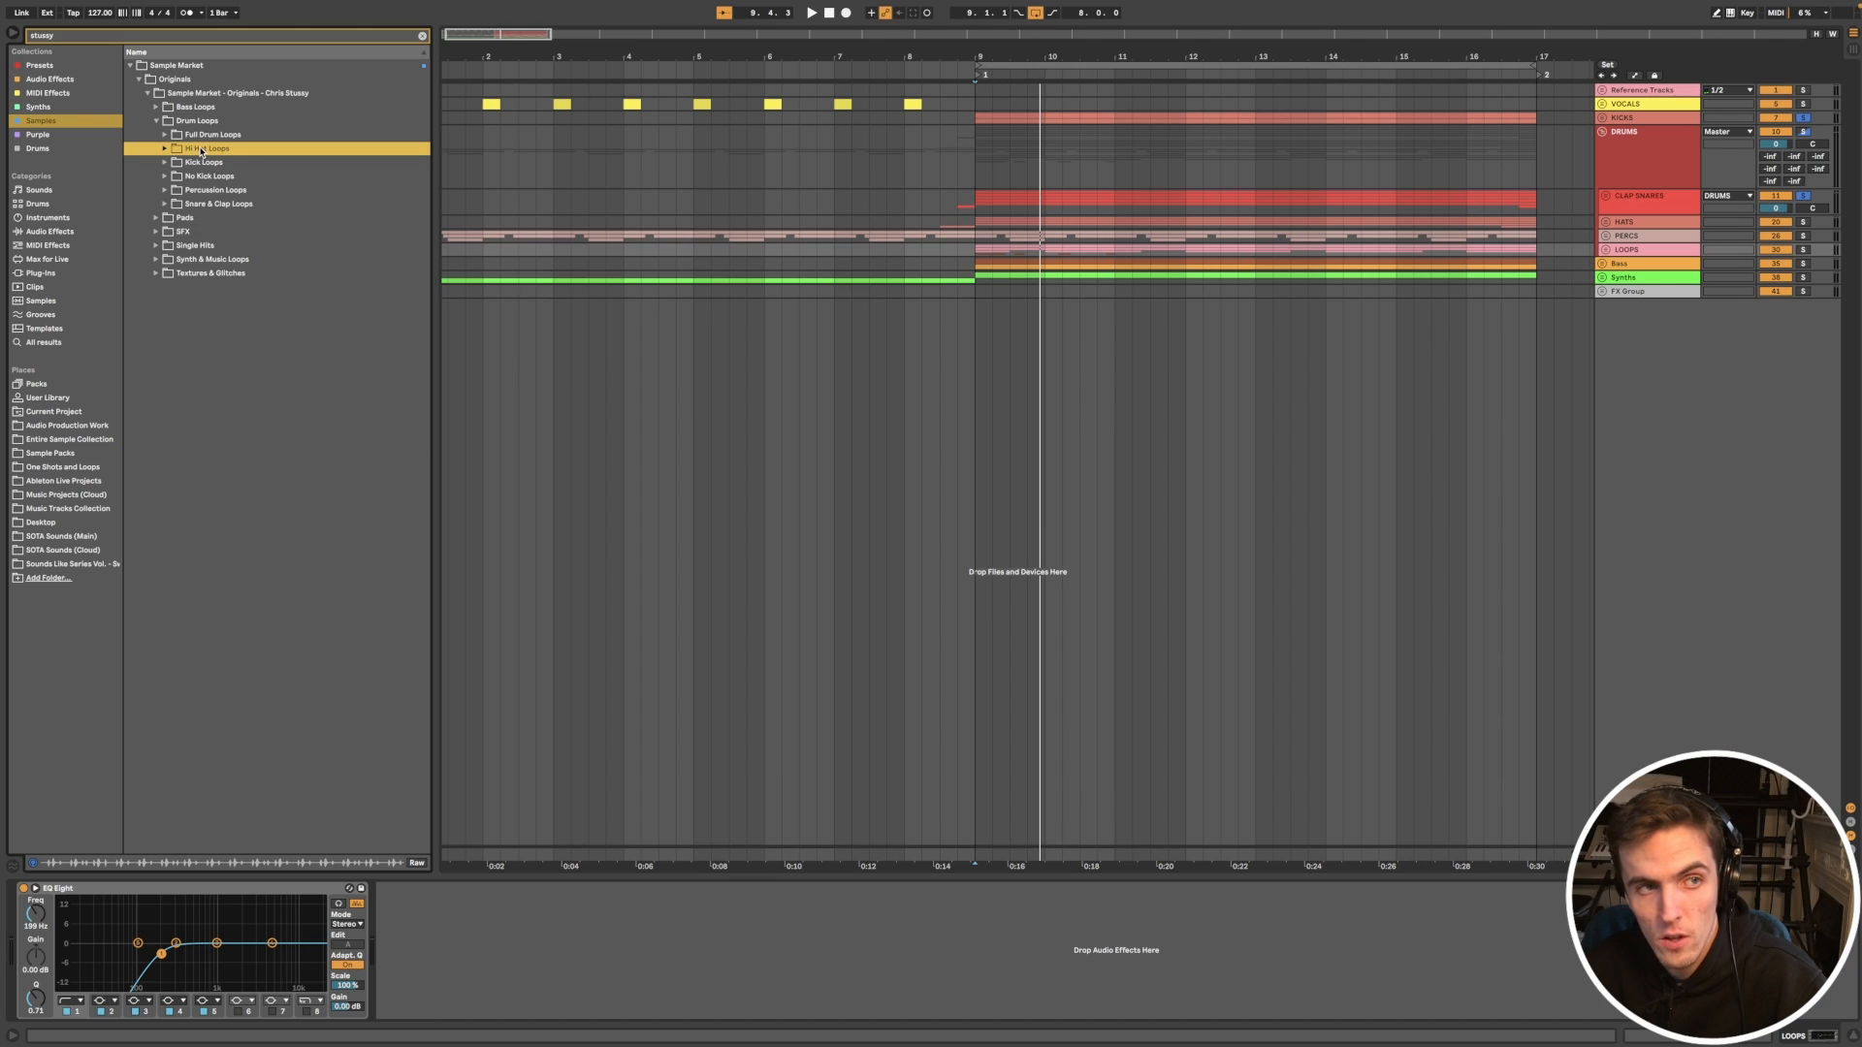
Step: Expand the No Kick Loops folder and solo the DRUMS group
double_click(209, 175)
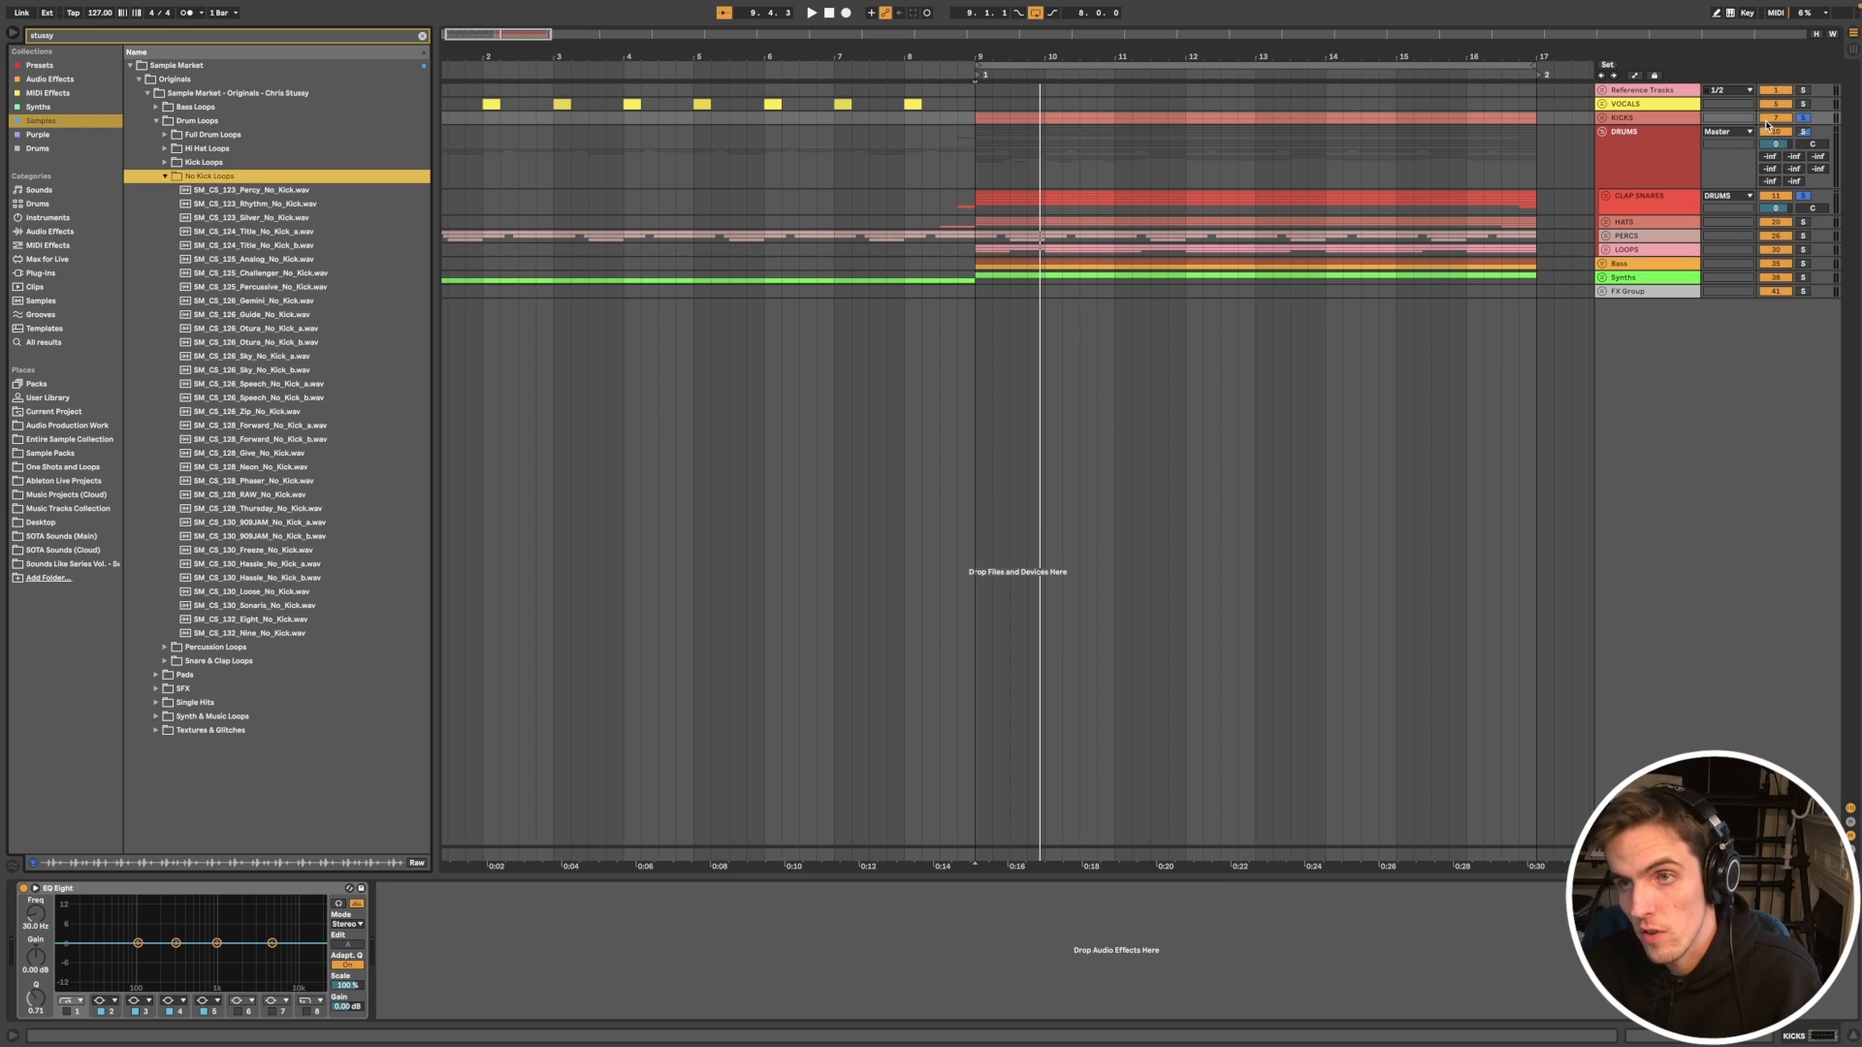
left_click(1803, 132)
left_click(1660, 146)
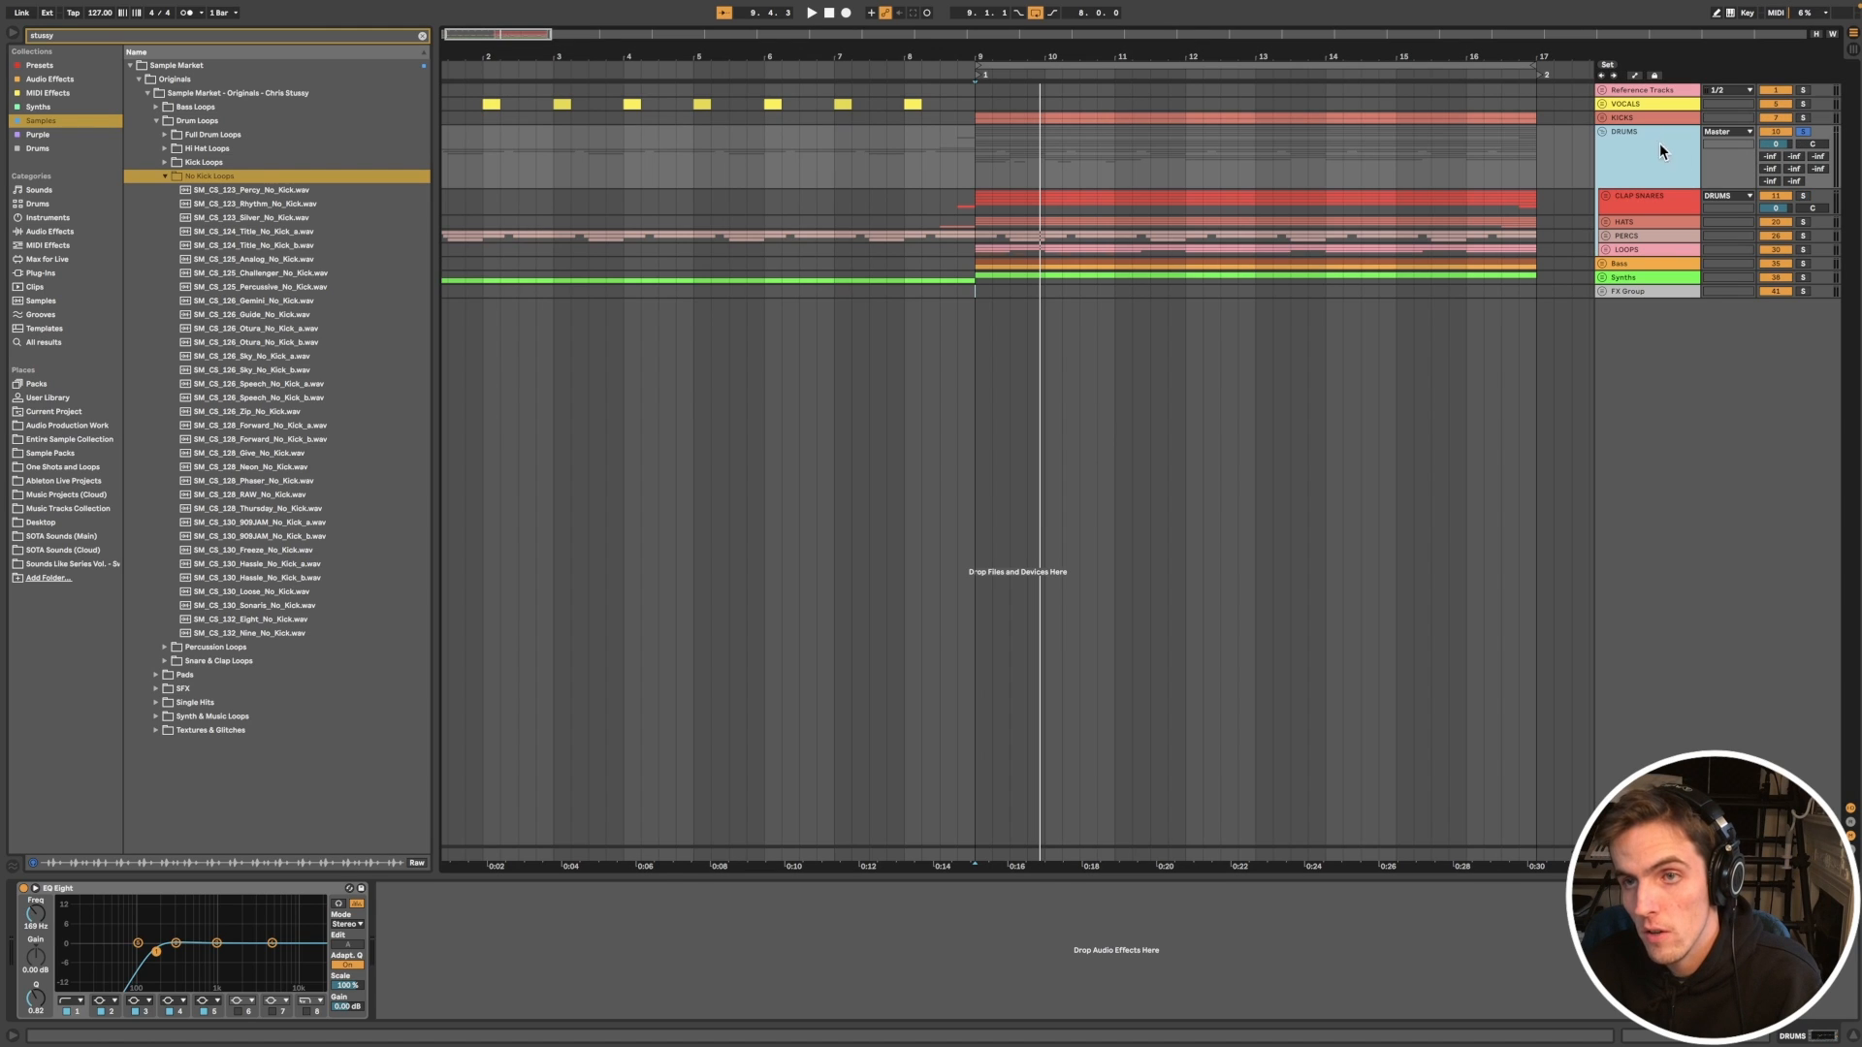
Step: Audition the Silver, Guide and Phaser loops in the No Kick Loops folder and collapse it
left_click(288, 216)
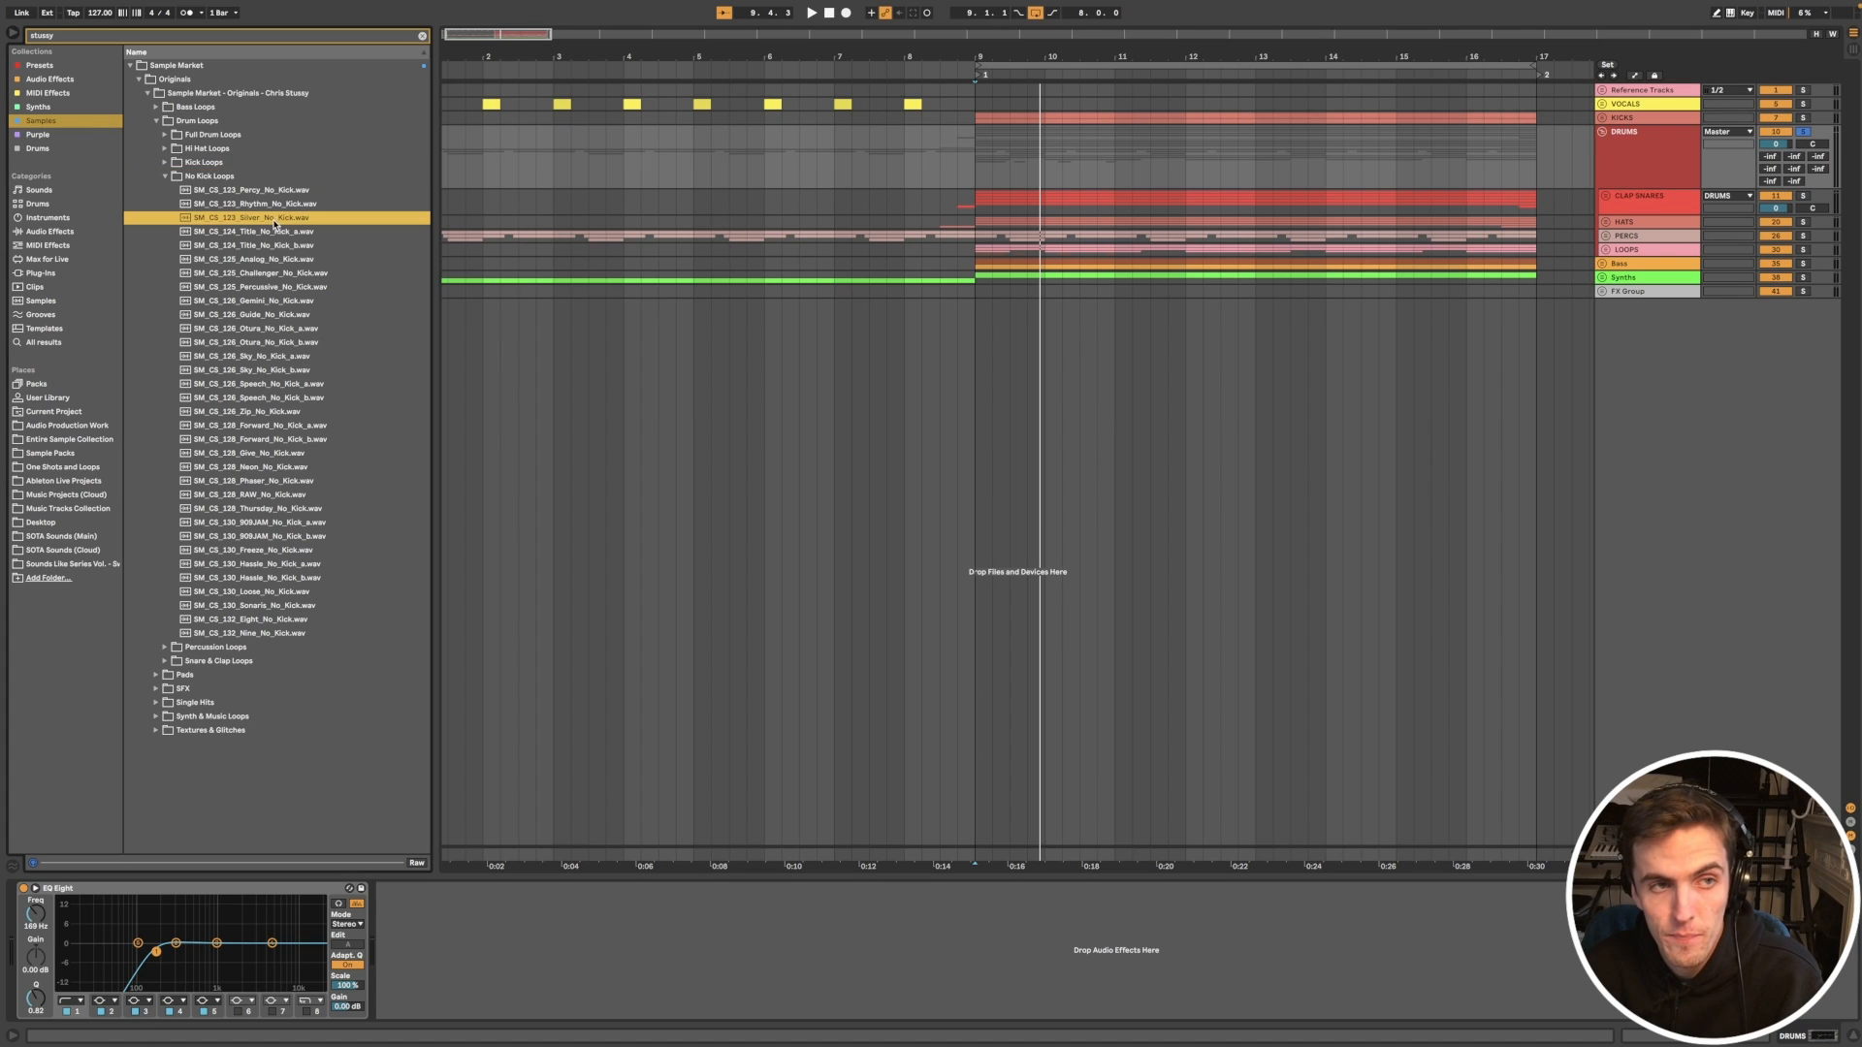
left_click(293, 342)
left_click(298, 482)
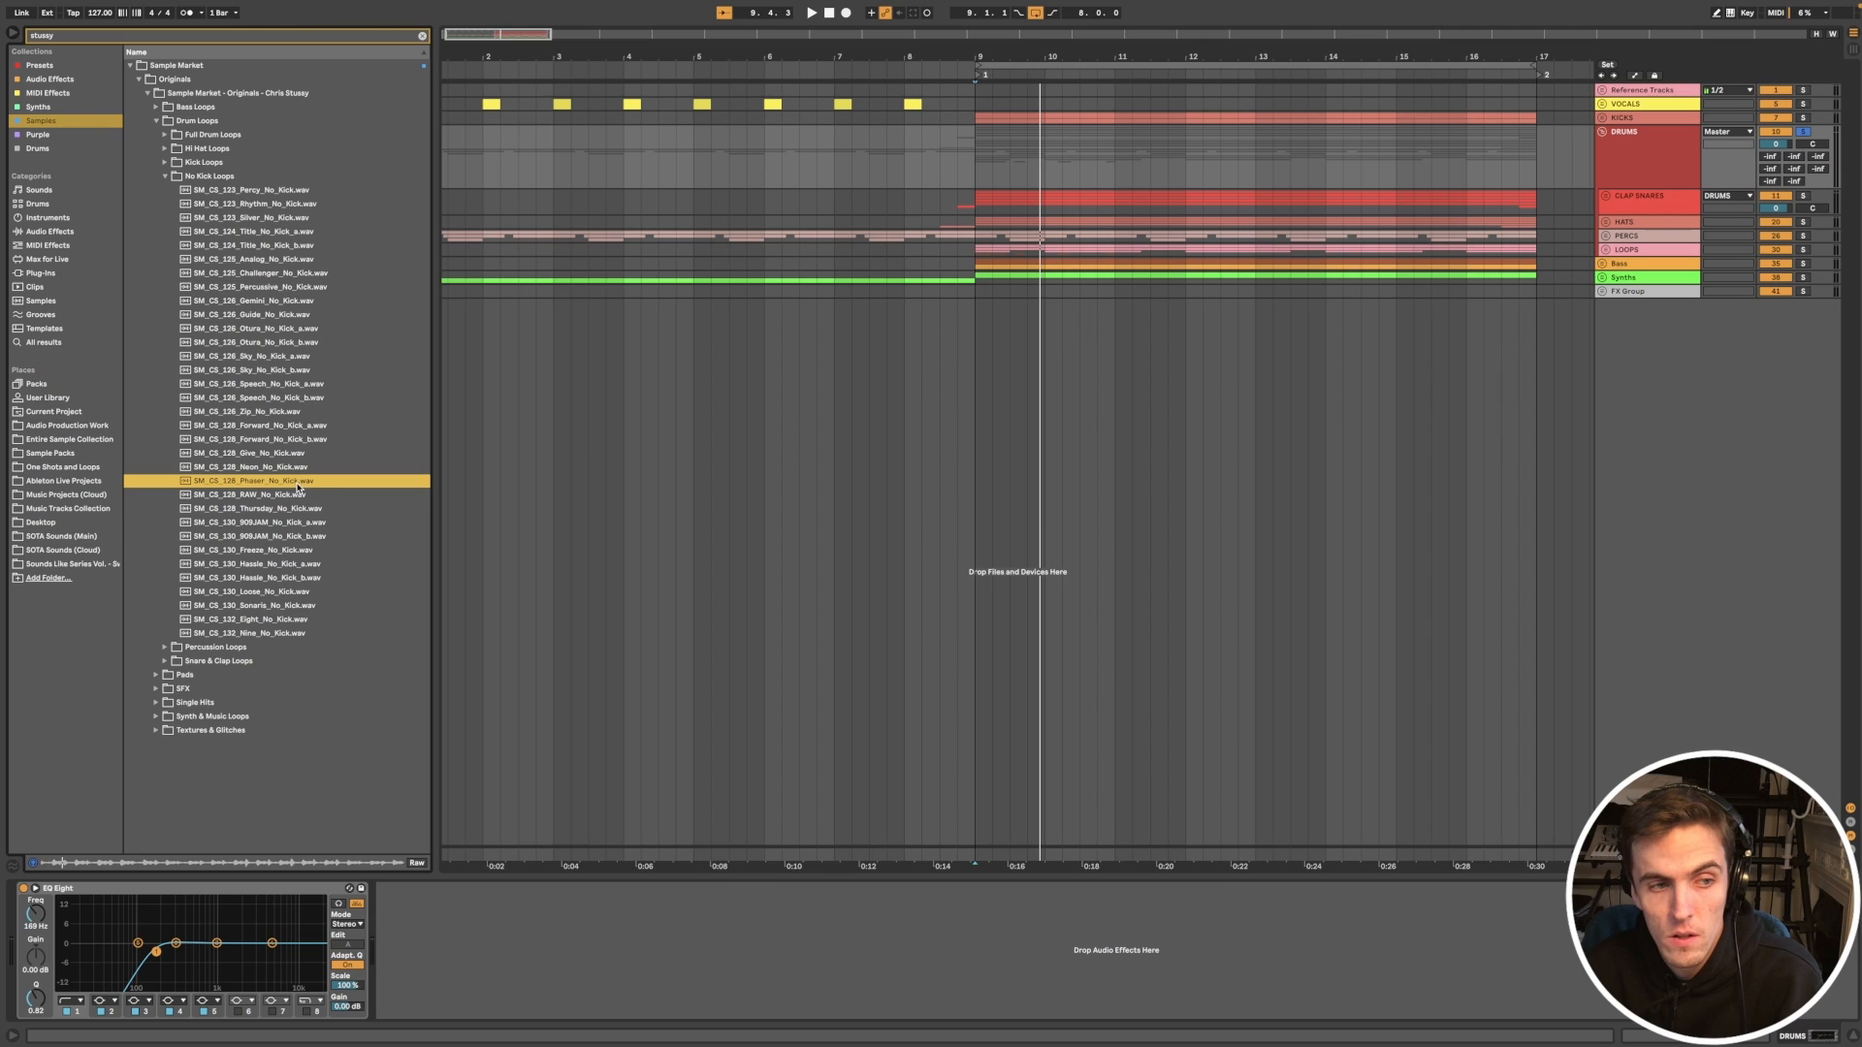
left_click(165, 176)
Step: Audition the Silverr, Camp Two and Neon loops in the Percussion Loops folder, collapse it and select the Snare & Clap Loops folder
left_click(165, 190)
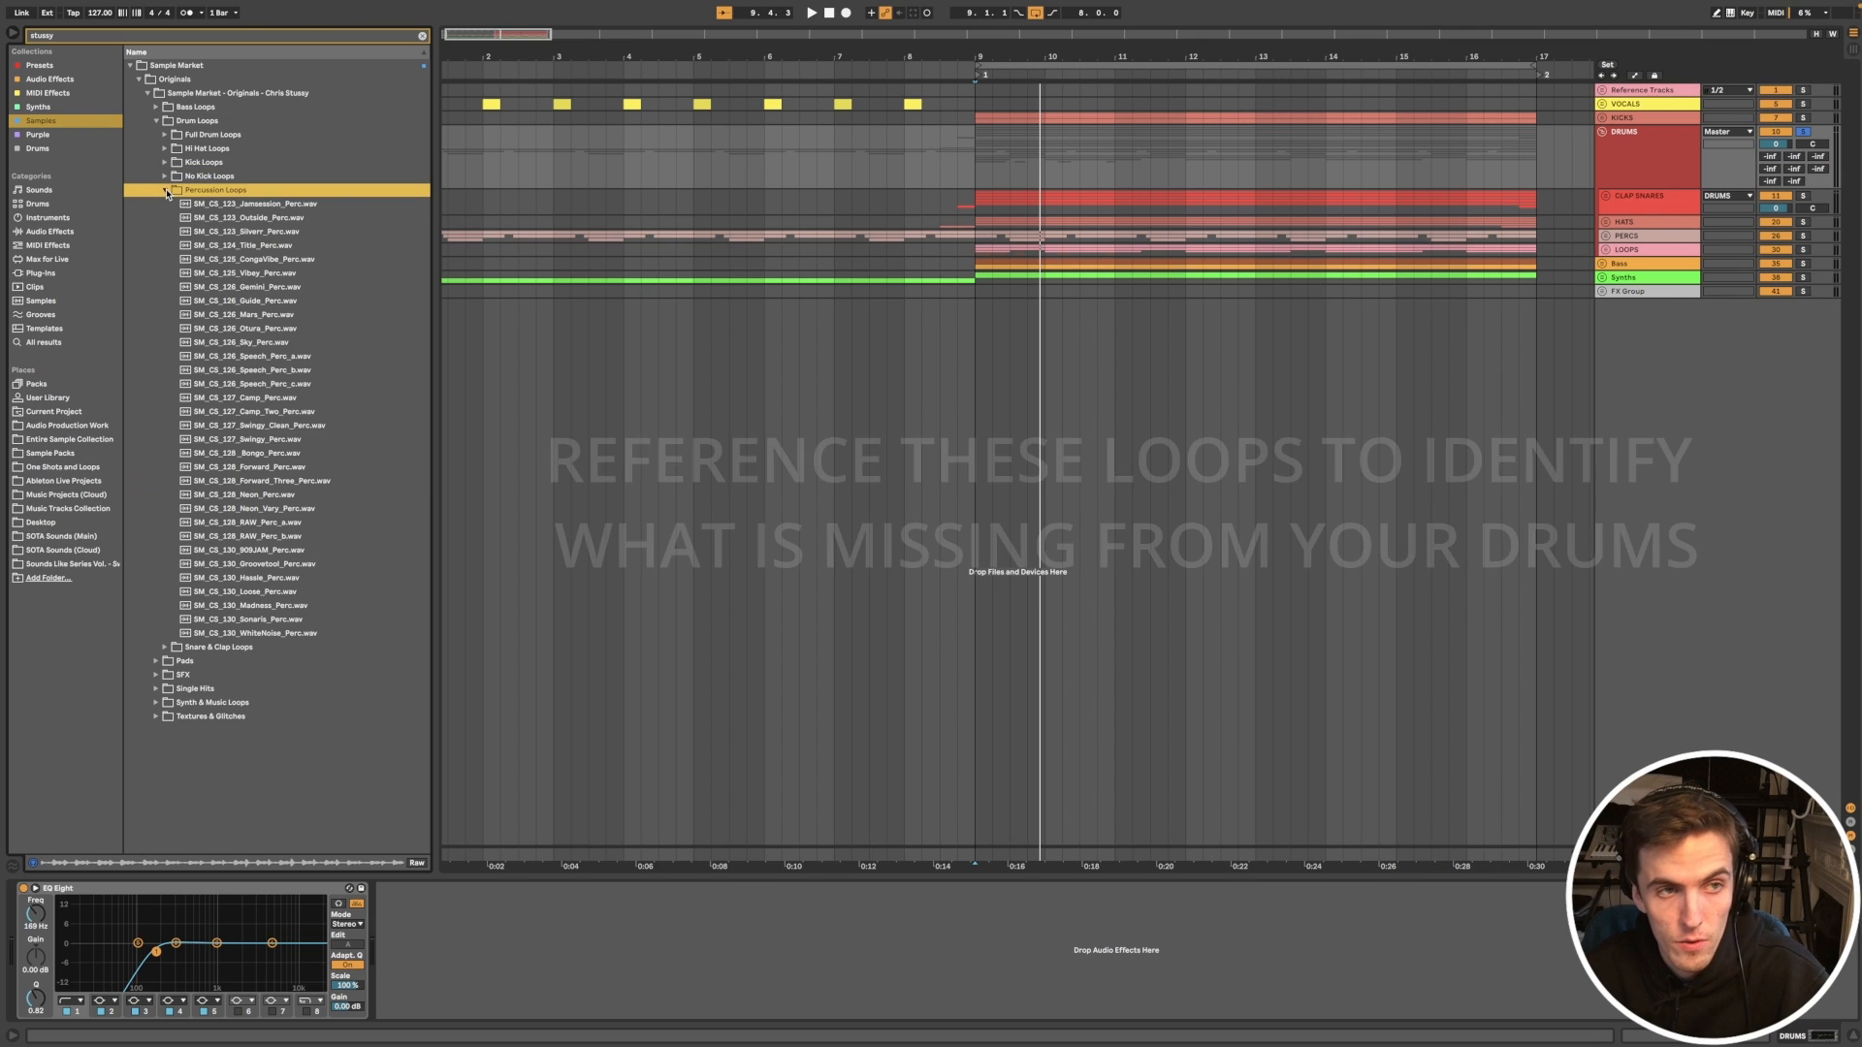
left_click(255, 233)
left_click(254, 411)
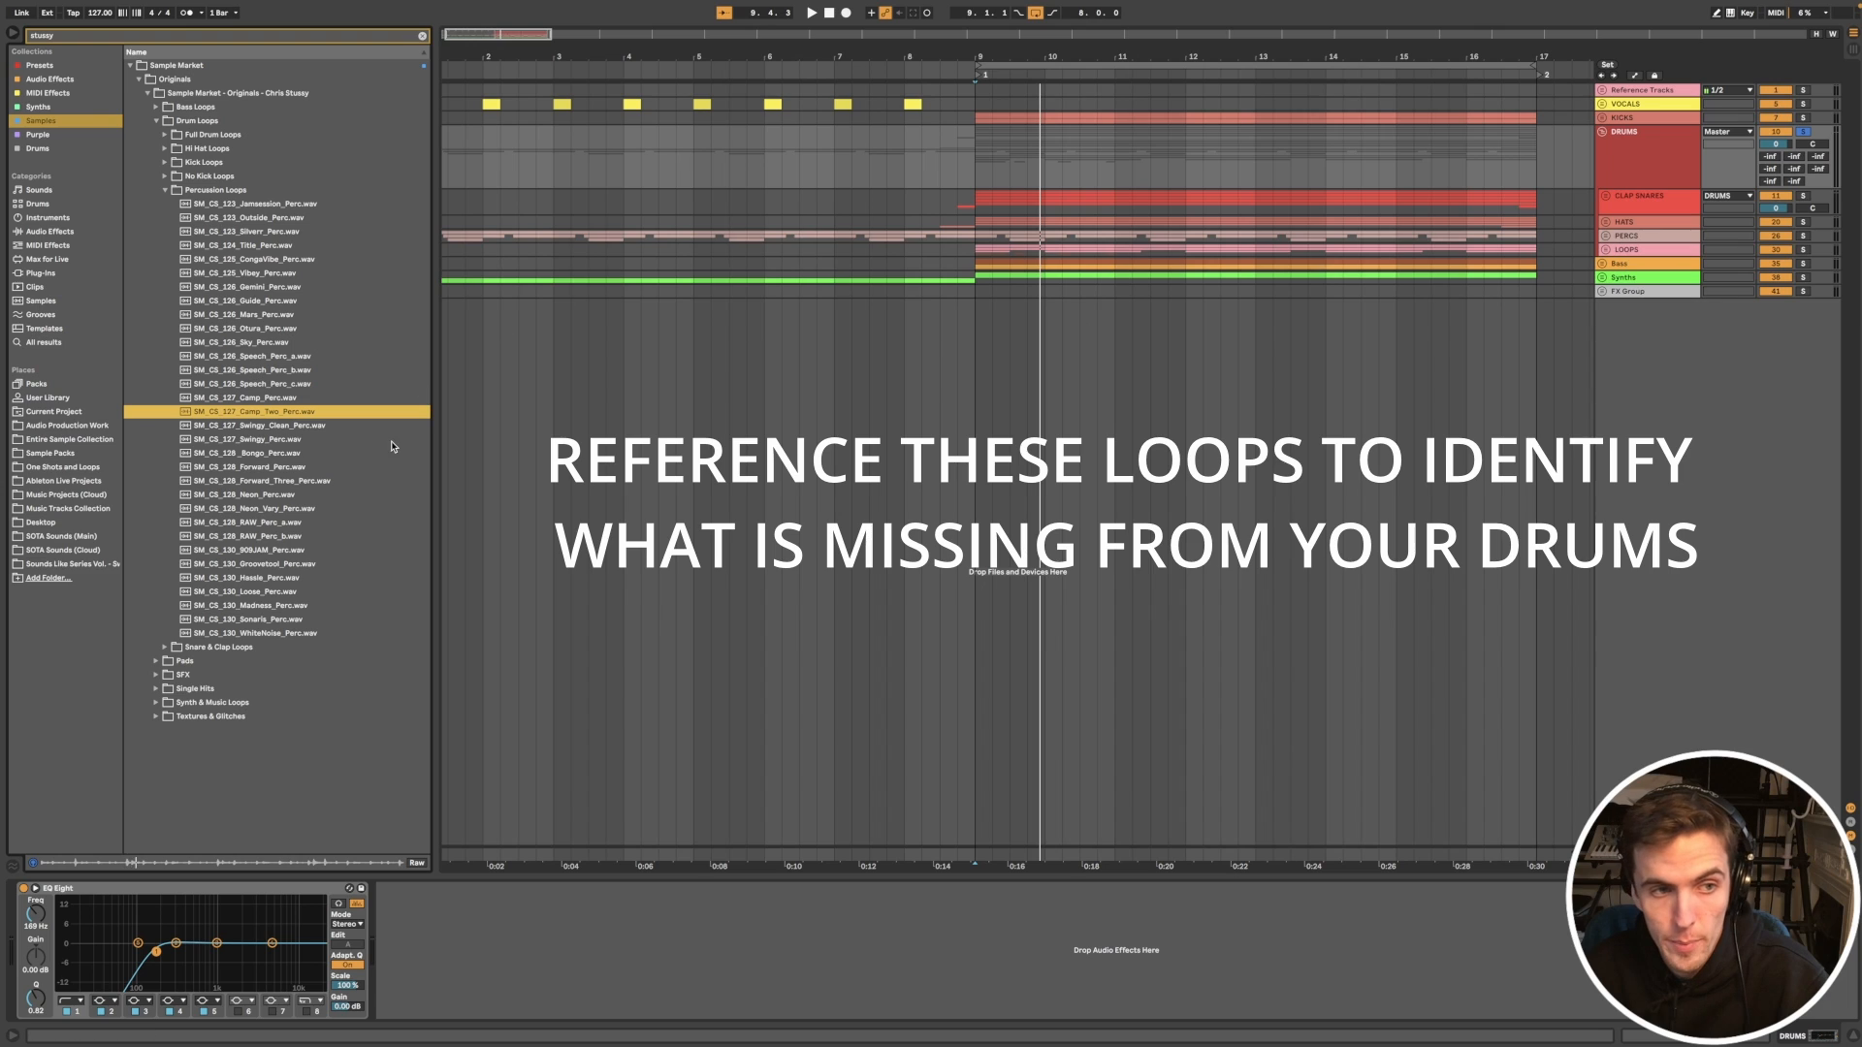
left_click(377, 495)
left_click(165, 190)
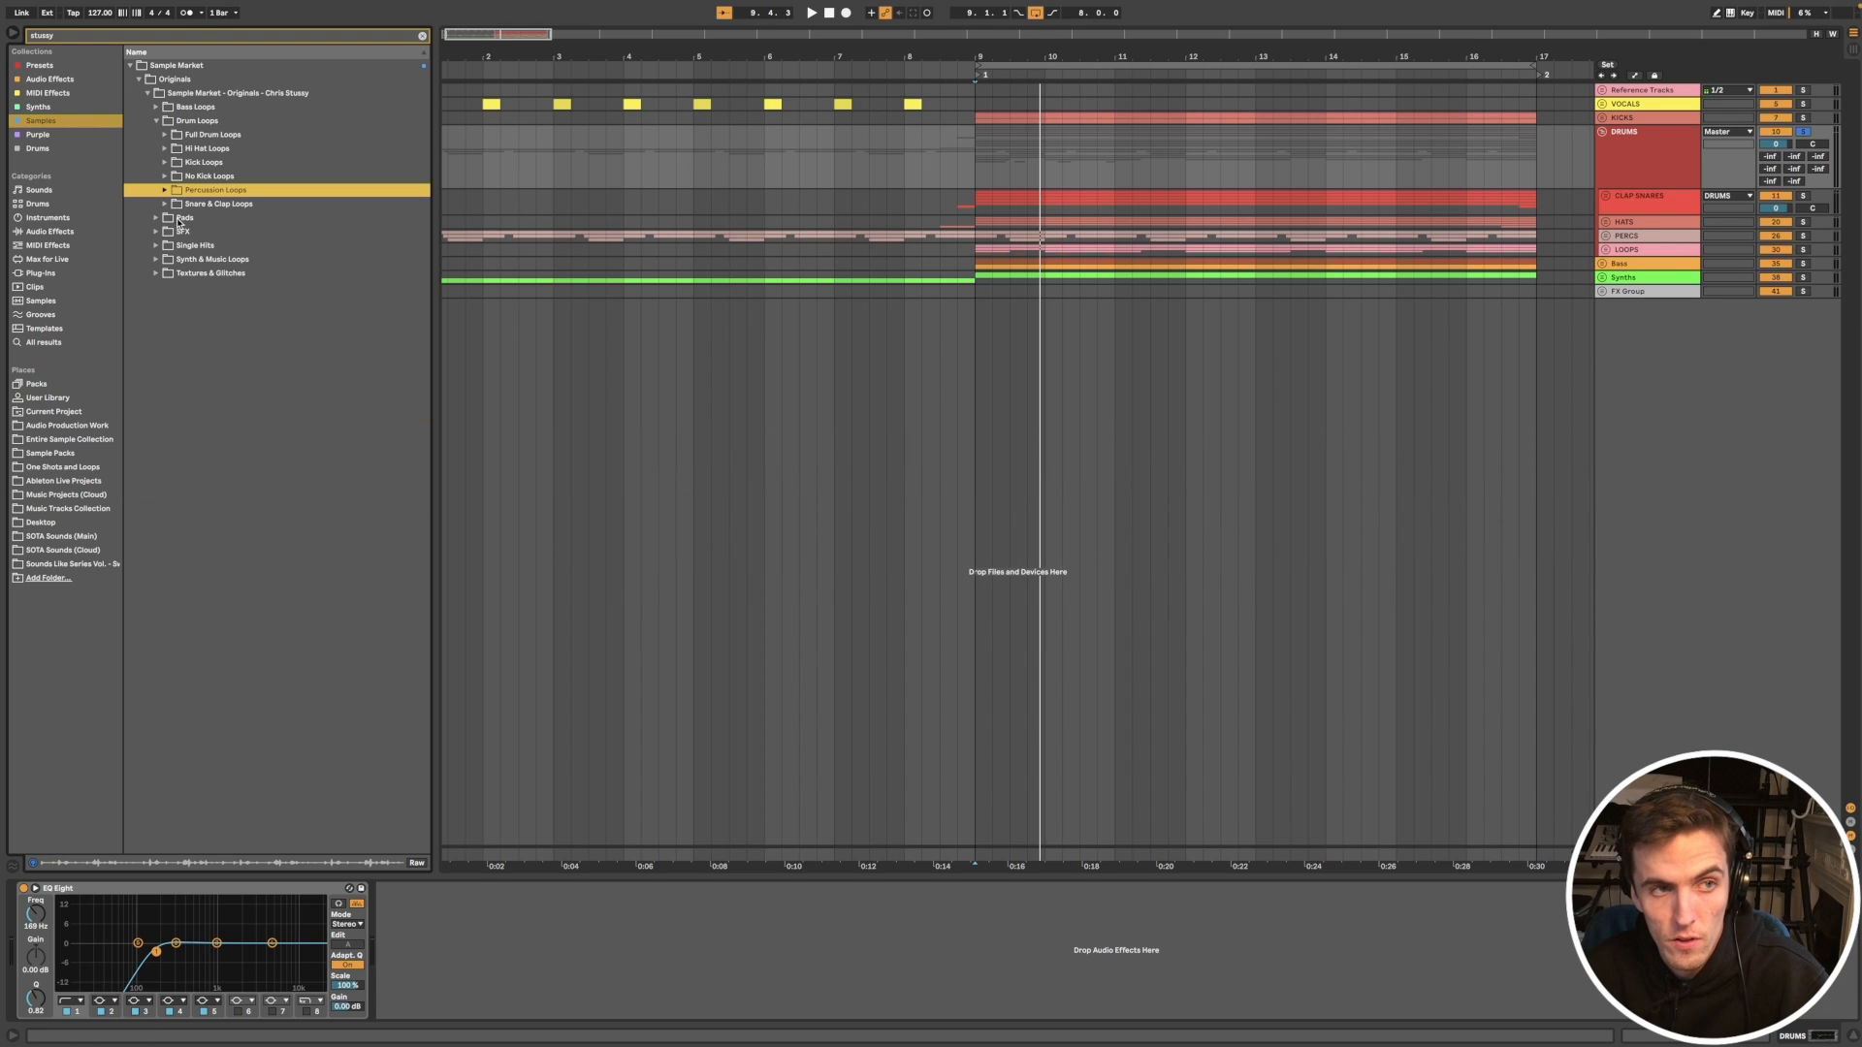
left_click(201, 205)
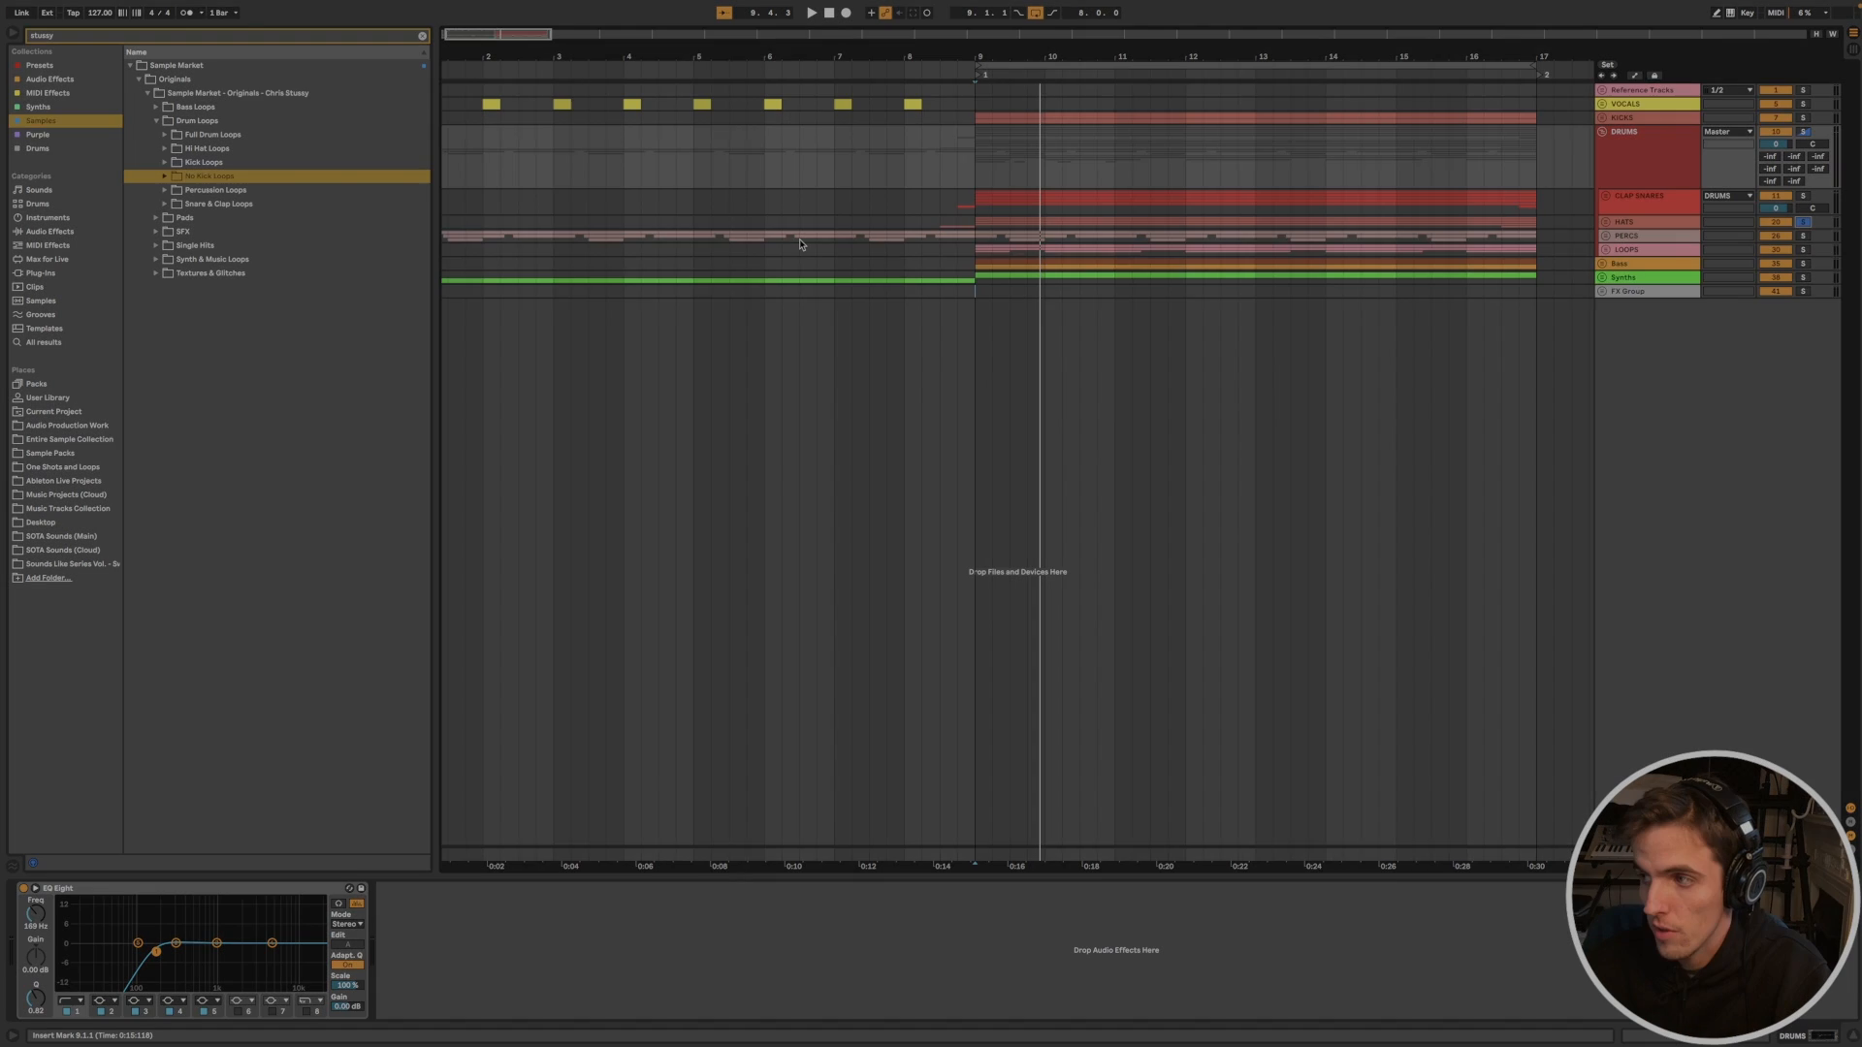
Step: Unfold the KICKS group and show the notes of the Kick track's MIDI clip to examine its kick pattern
left_click(1633, 161)
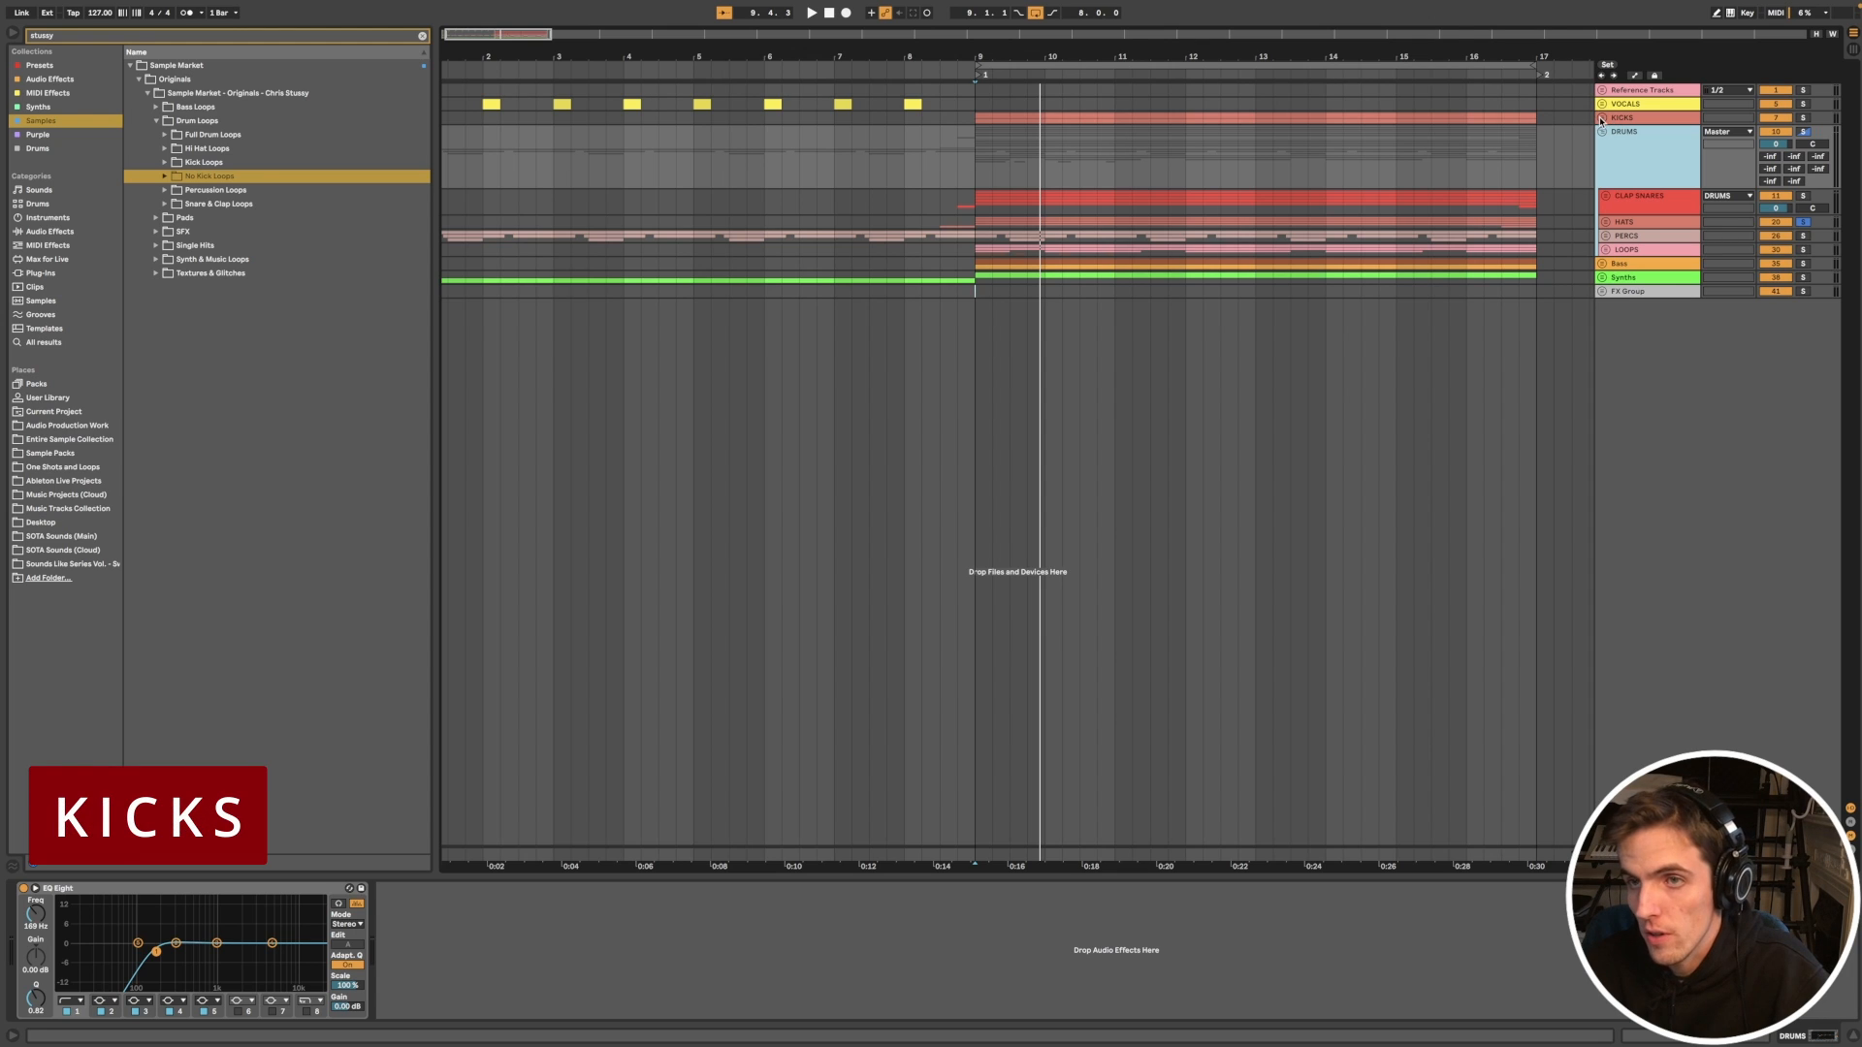
left_click(1602, 118)
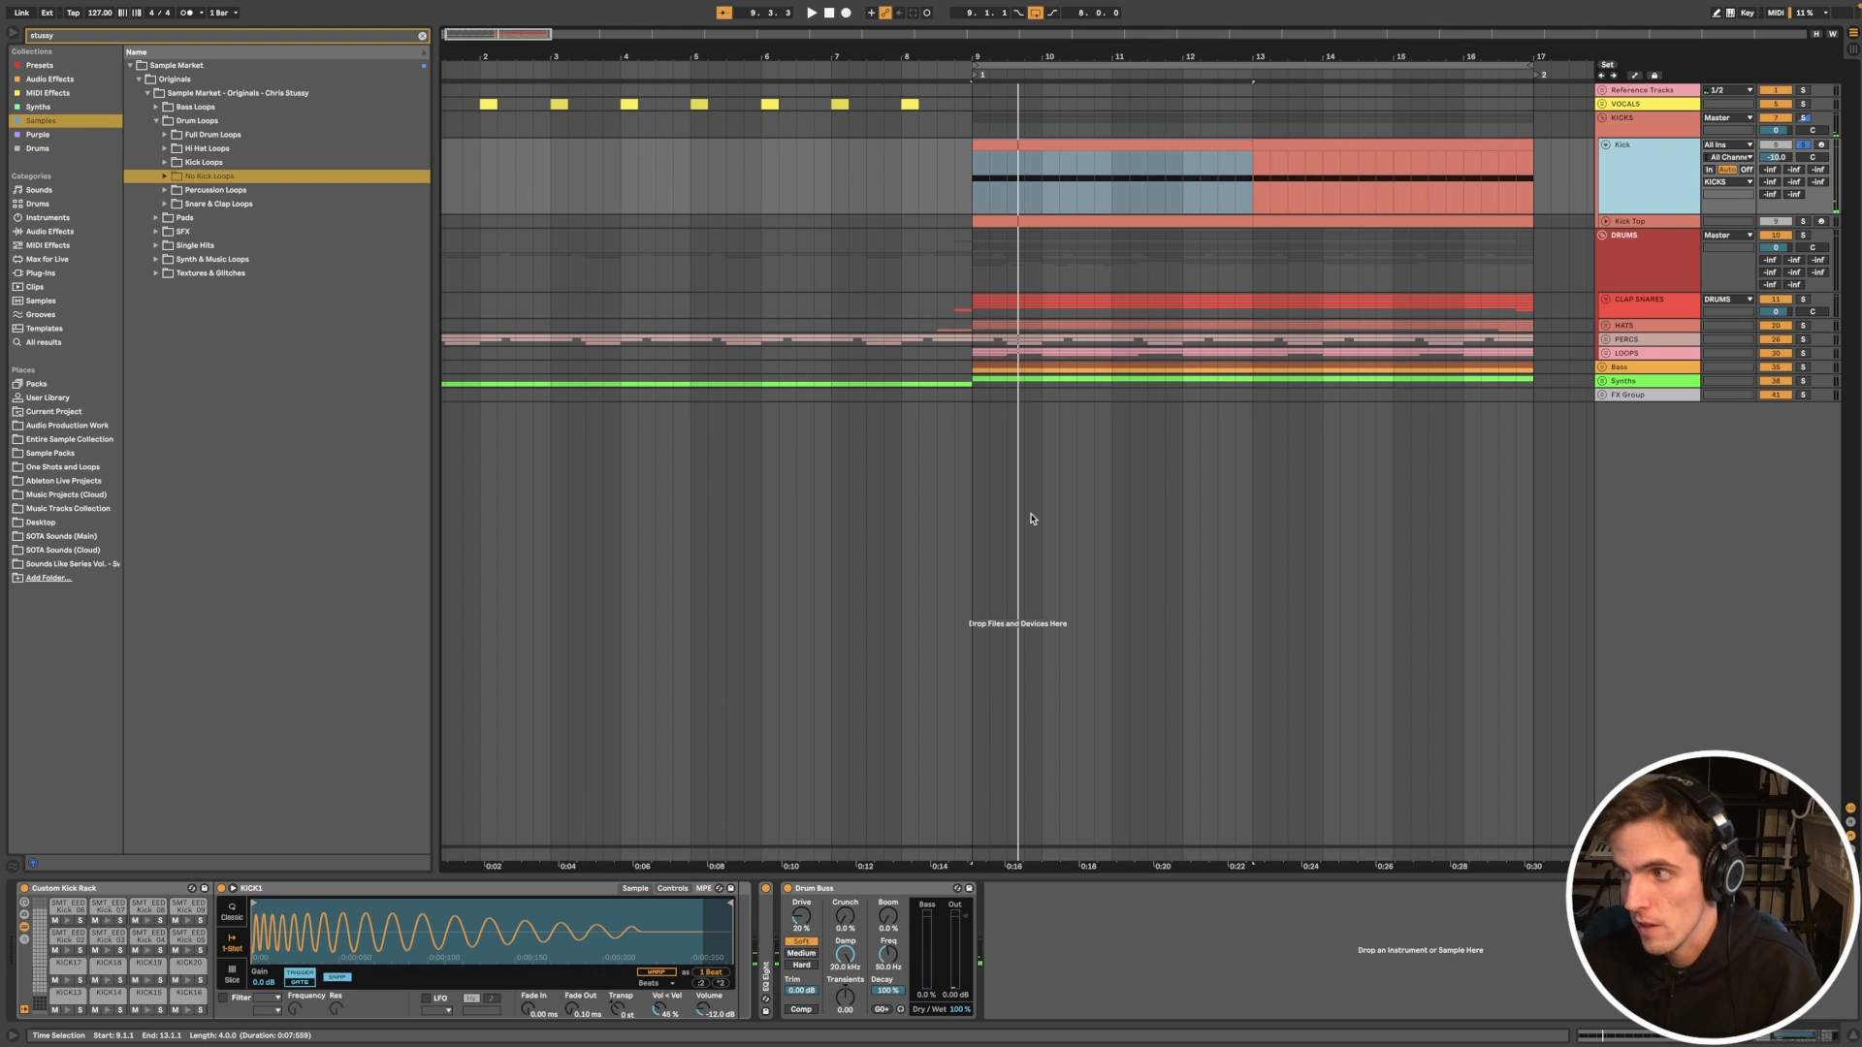
key("shift+Tab")
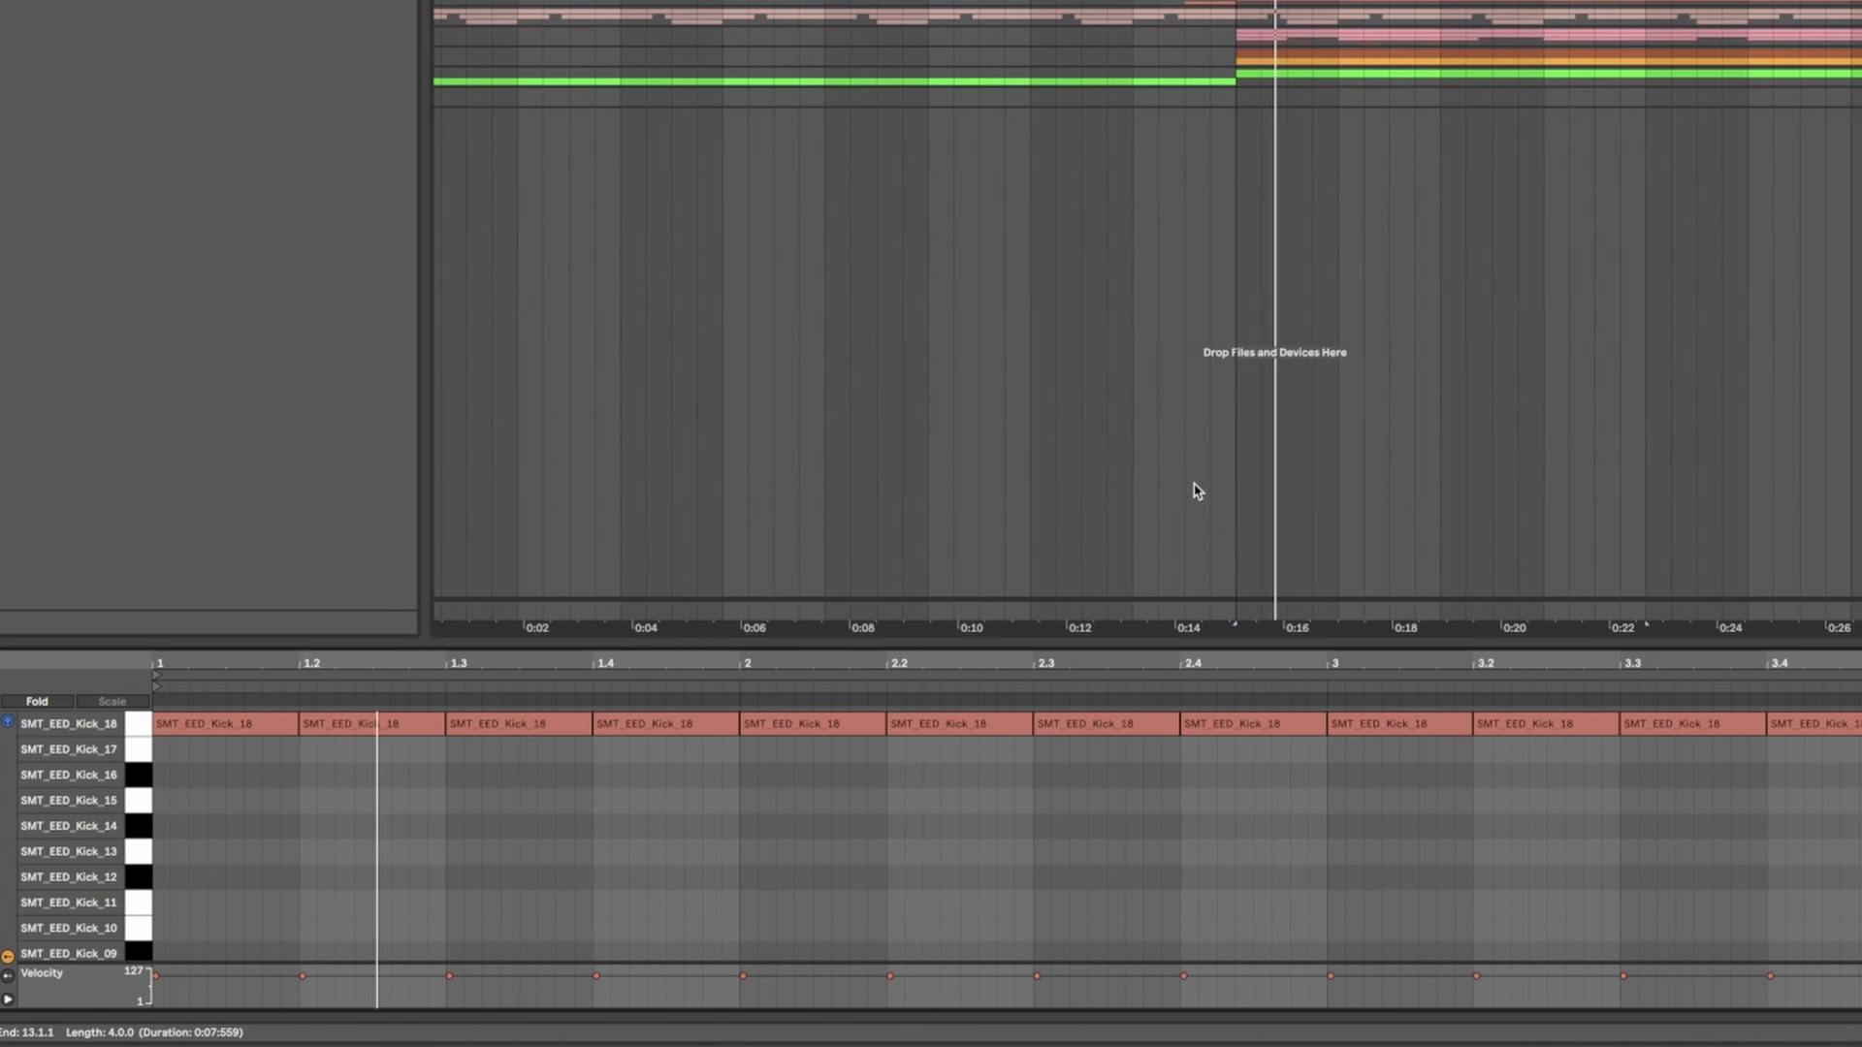
left_click(335, 726)
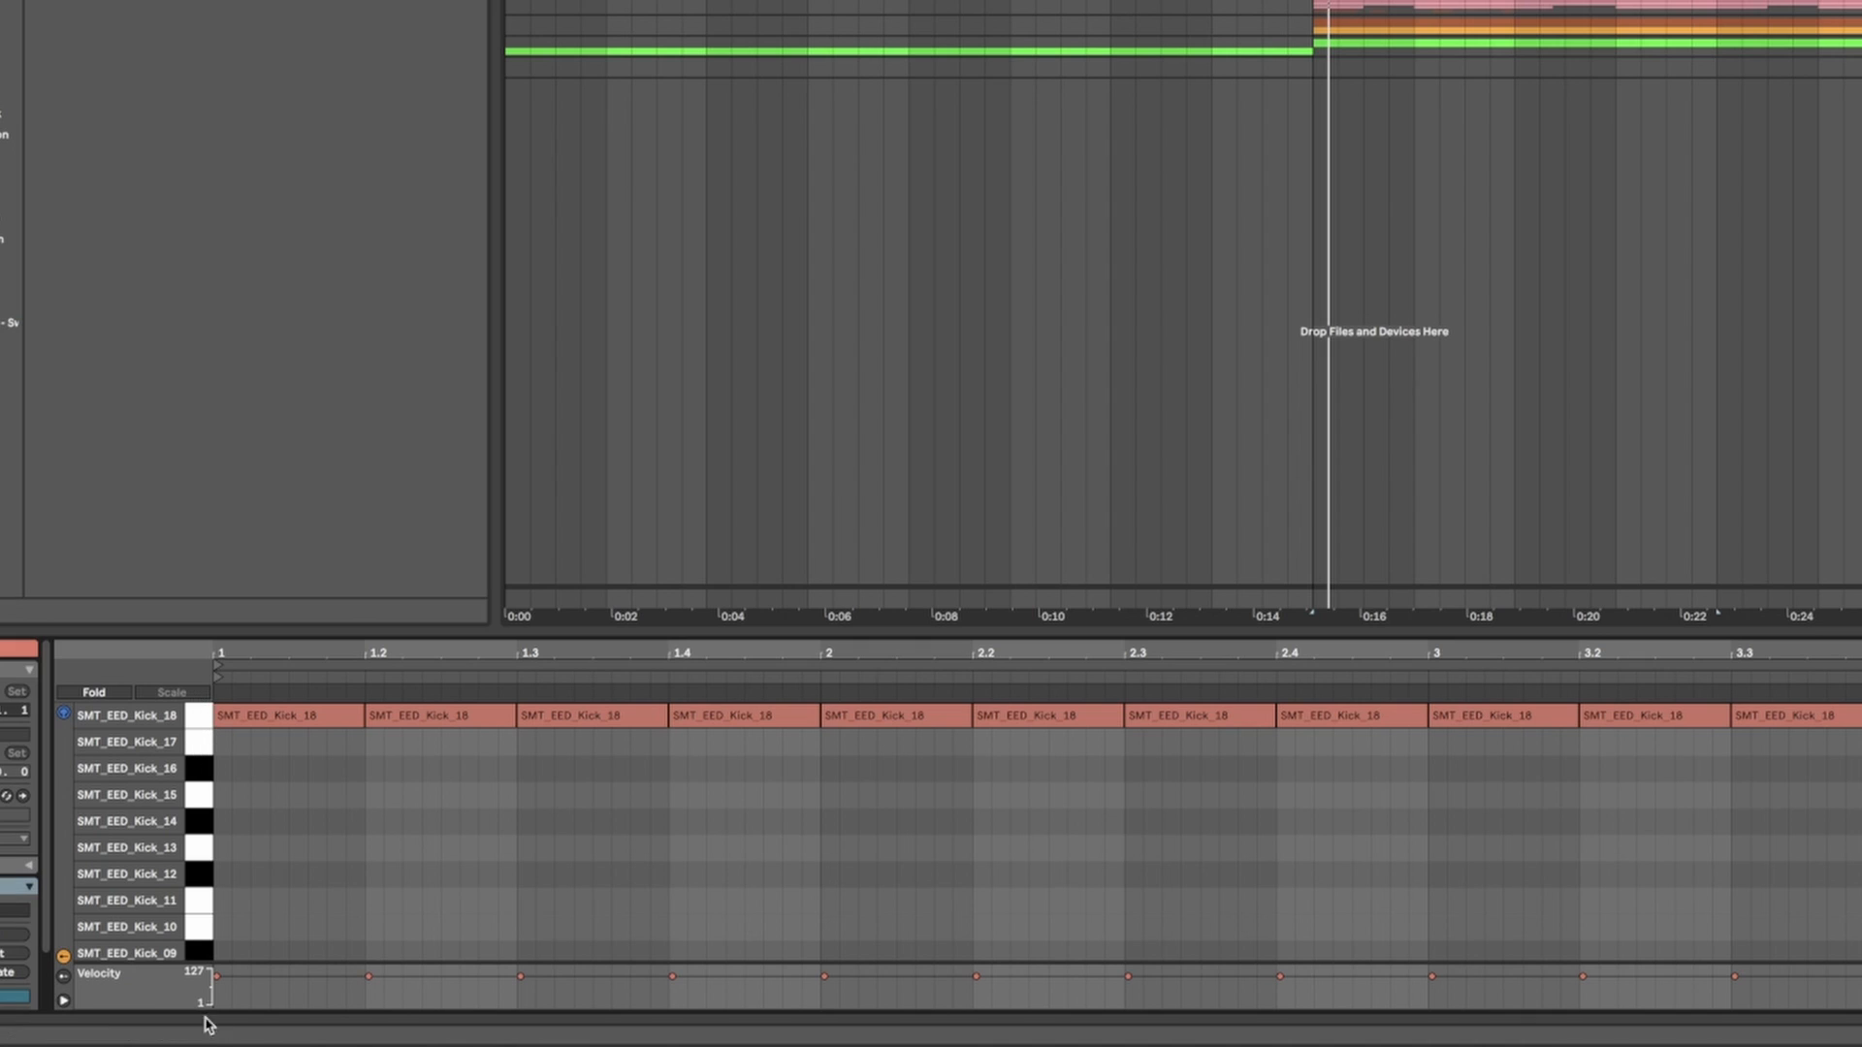
Step: Try other kick samples from the rack by moving all SMT_EED_Kick_18 notes down to SMT_EED_Kick_15 and back up
left_click(201, 726)
key("Down")
key("Down")
key("Down")
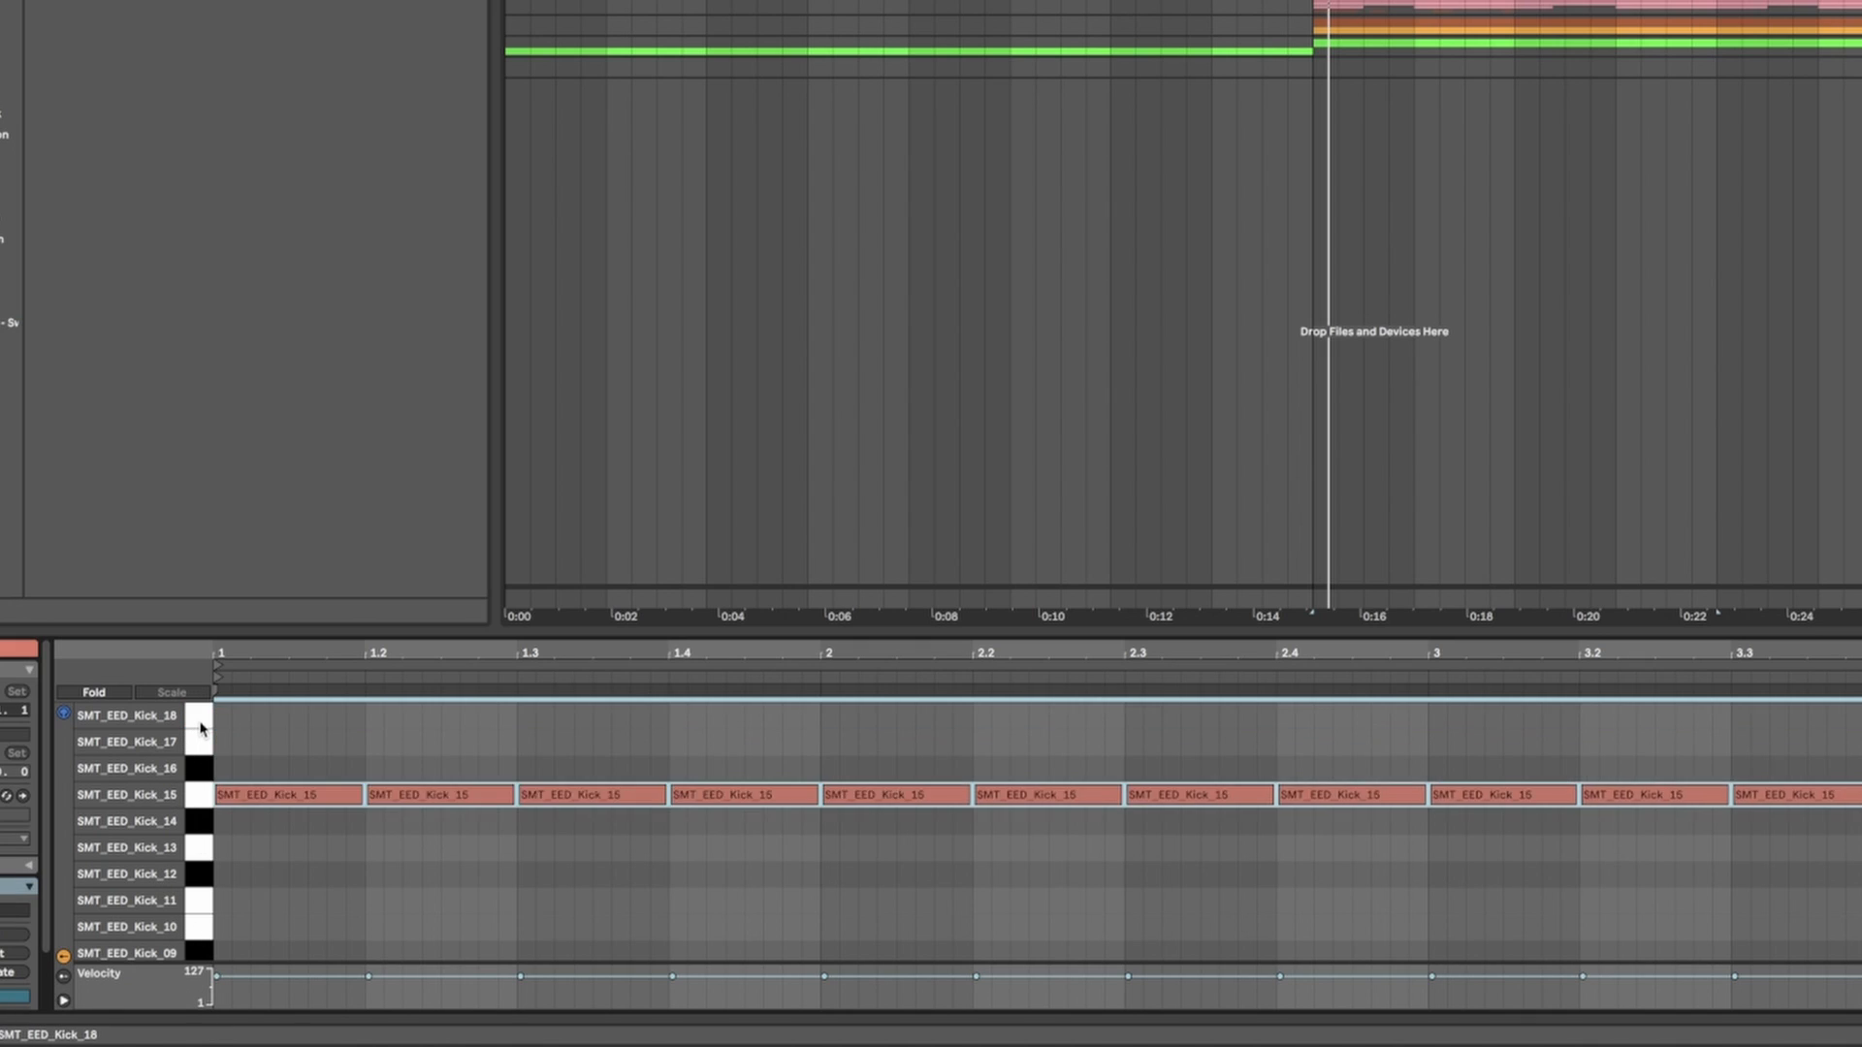
key("Up")
key("Up")
key("Up")
key("Up")
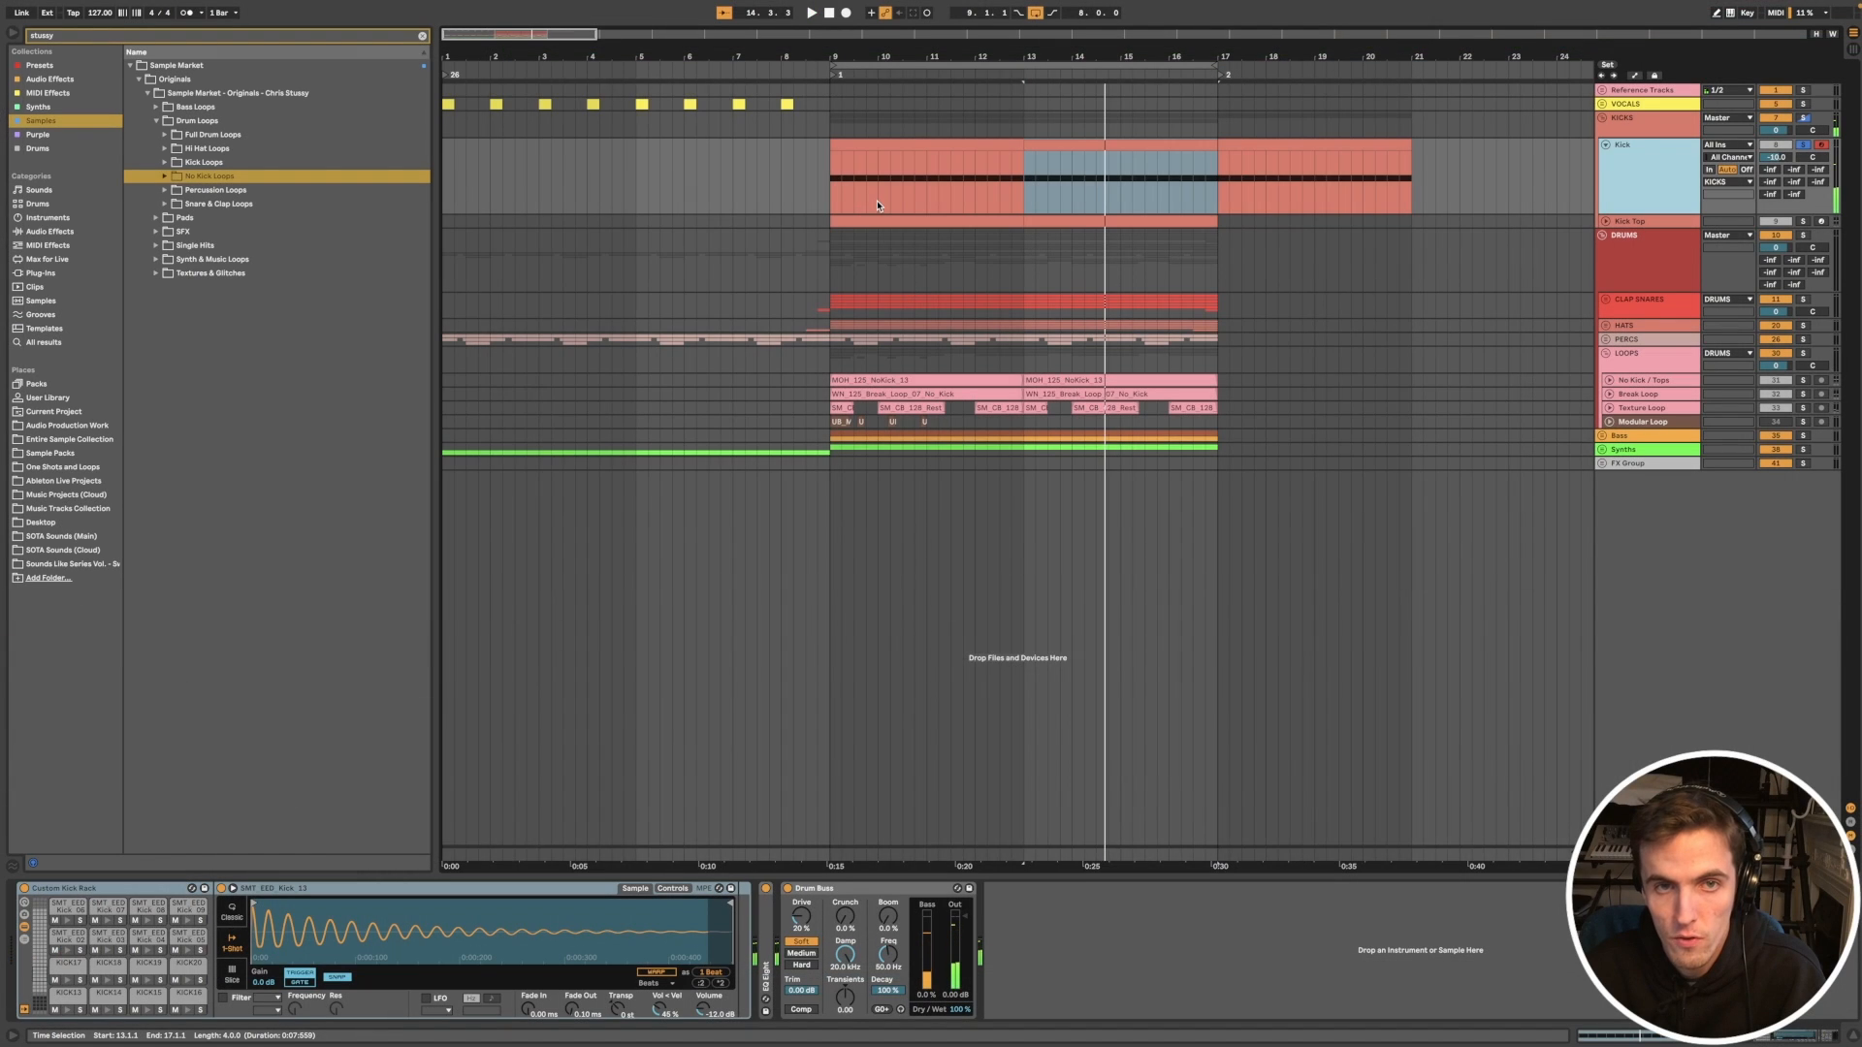
Step: Expand the folded EQ Eight in the Kick track's device chain to inspect its curve
scroll(878, 205, "down", 2)
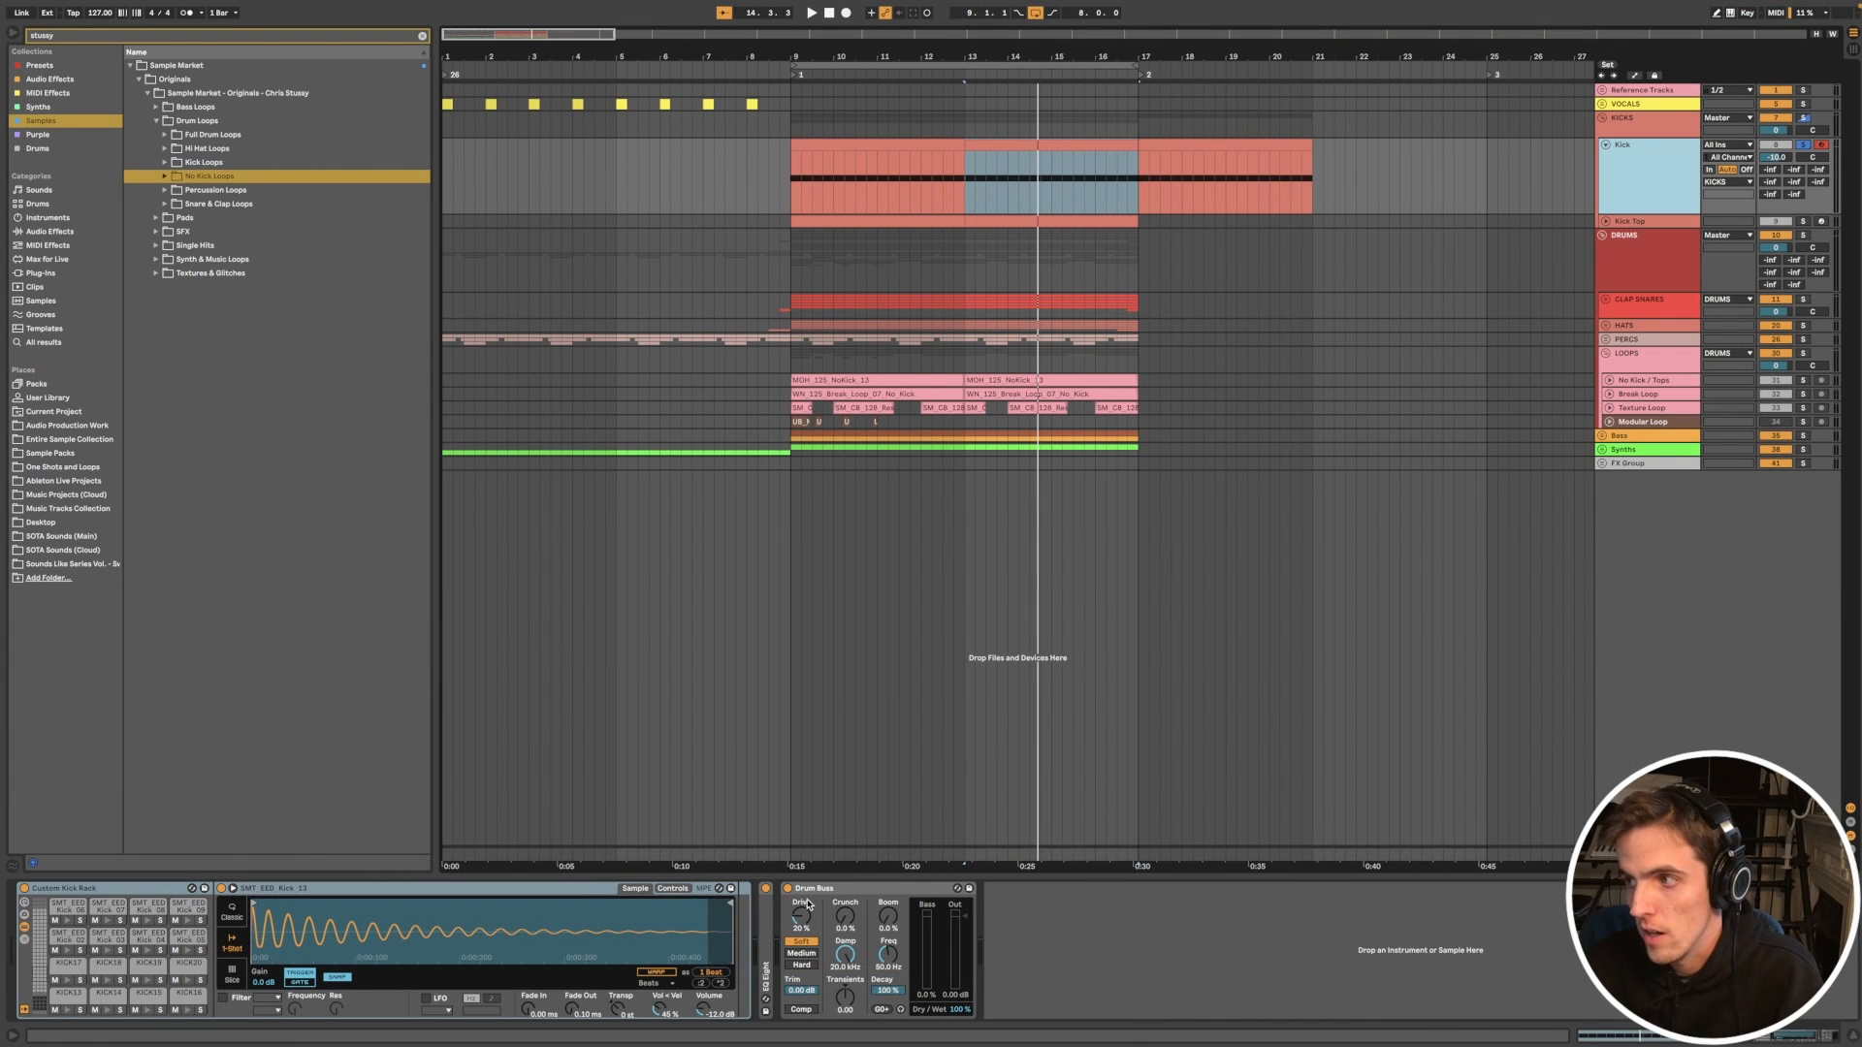
left_click(764, 924)
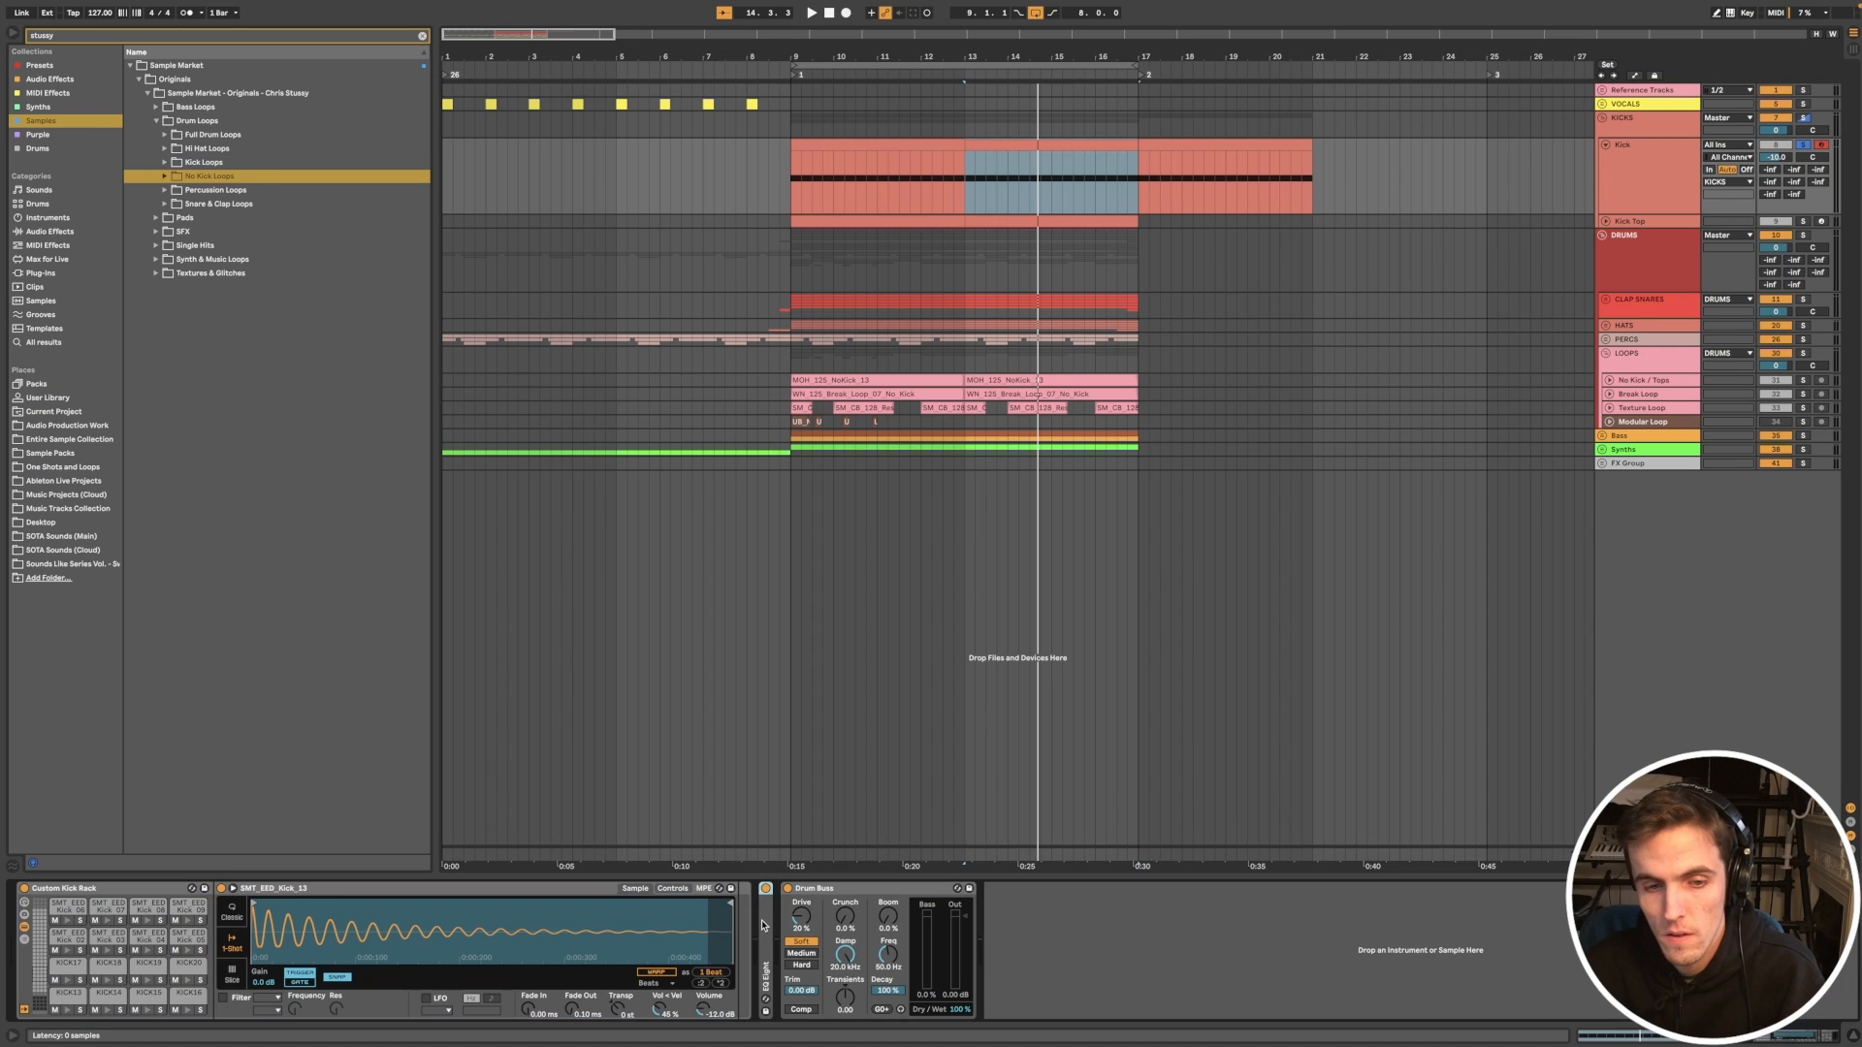
double_click(766, 924)
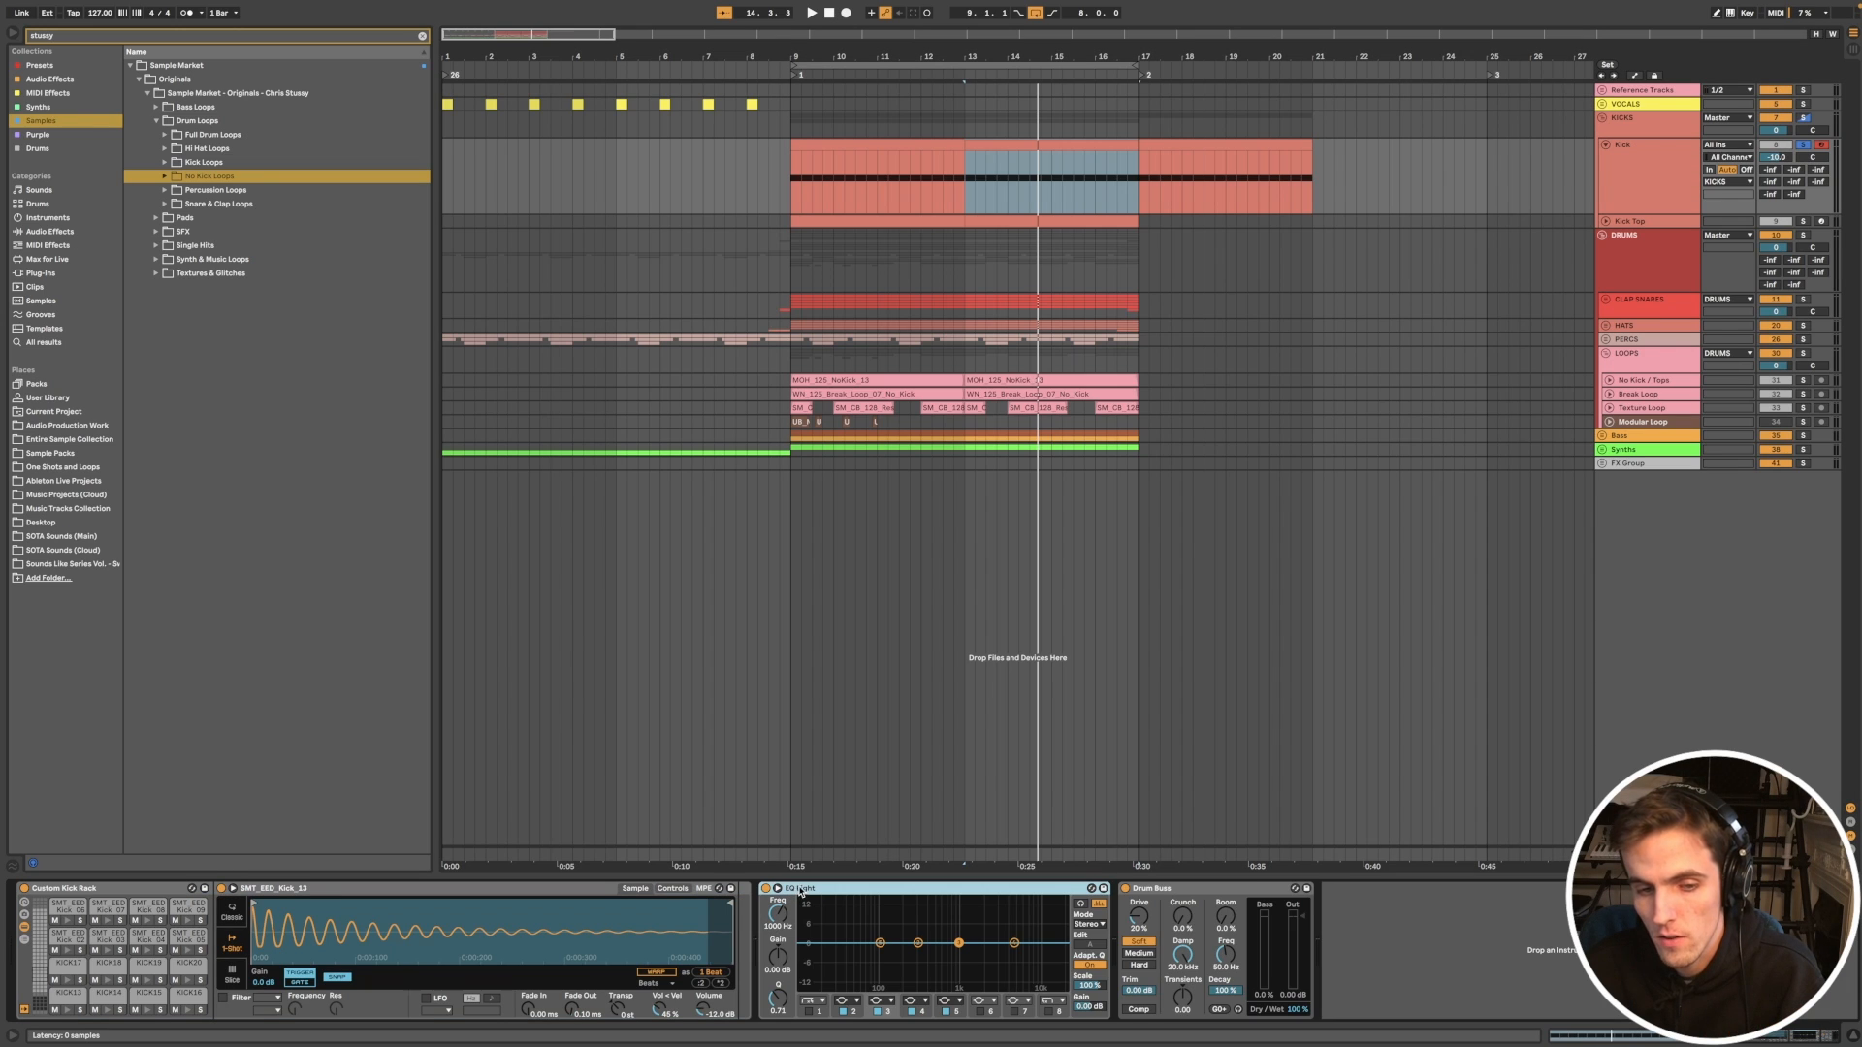
Step: Fold the EQ Eight in the Kick track's device chain and select the Drum Buss to examine its settings
double_click(799, 889)
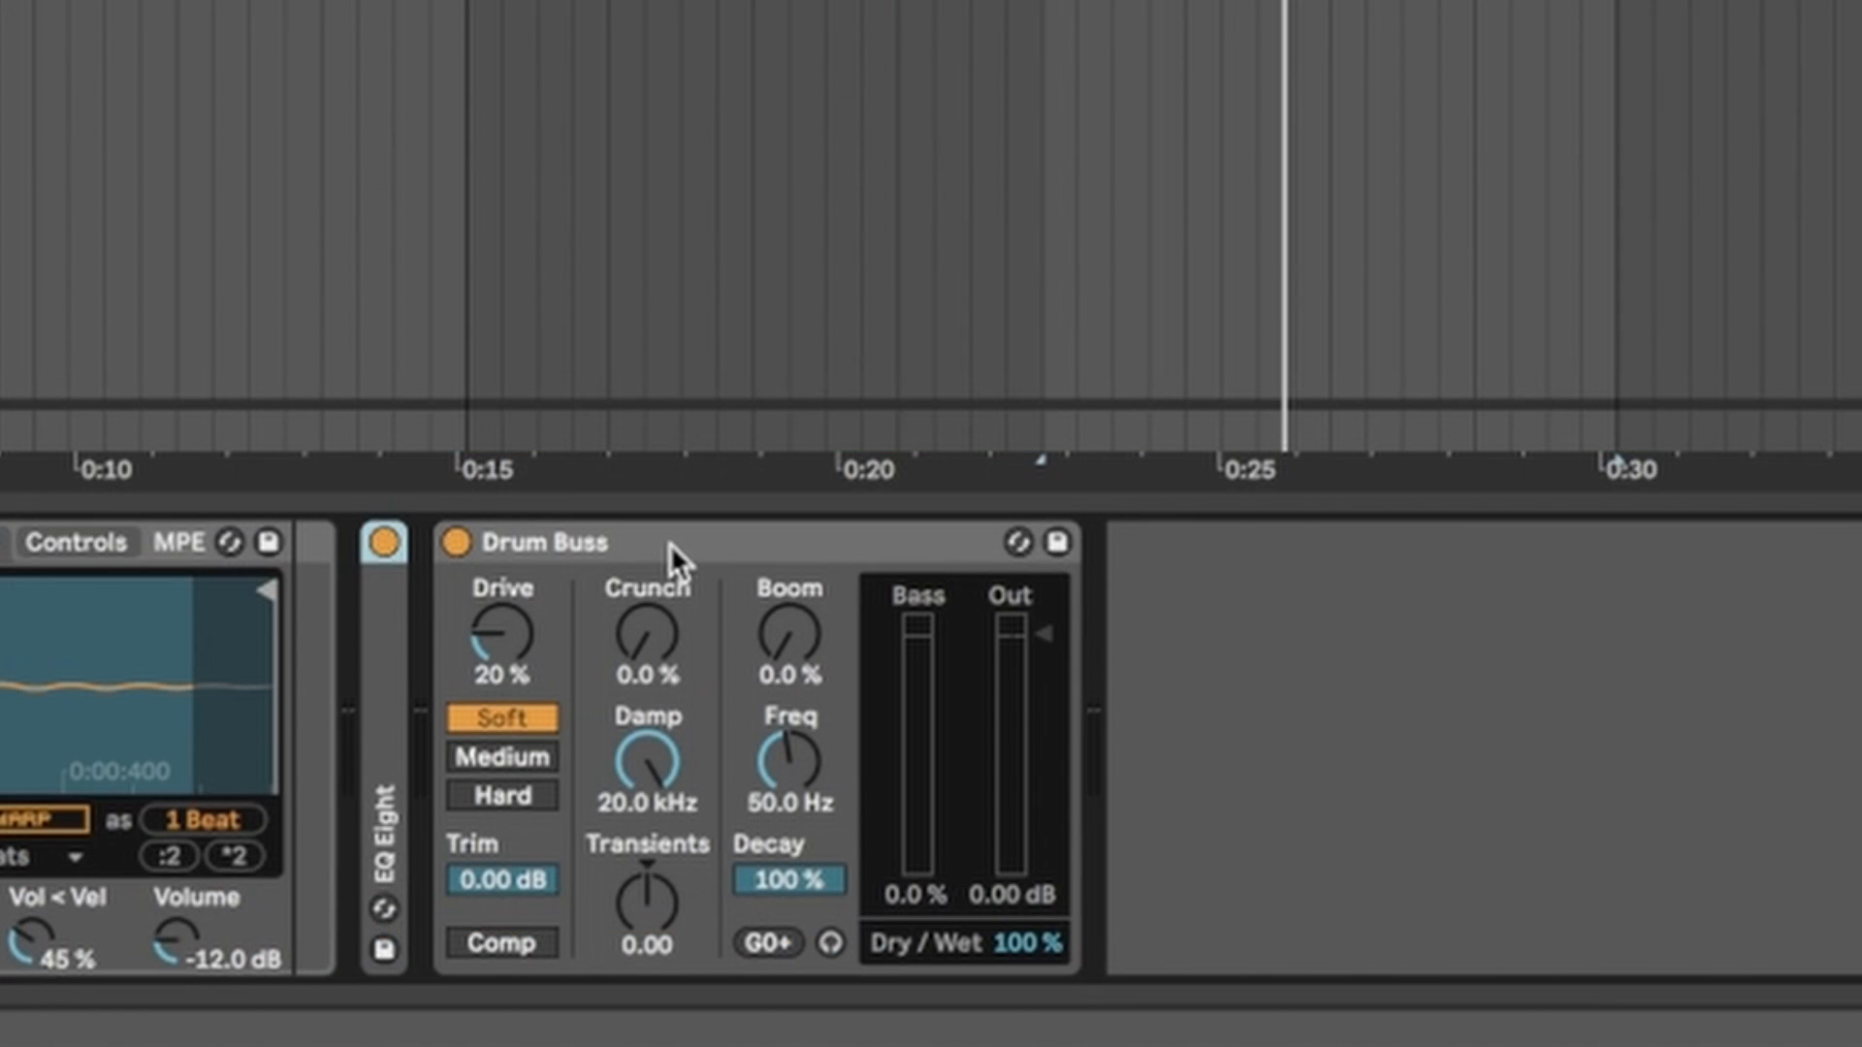
left_click(853, 890)
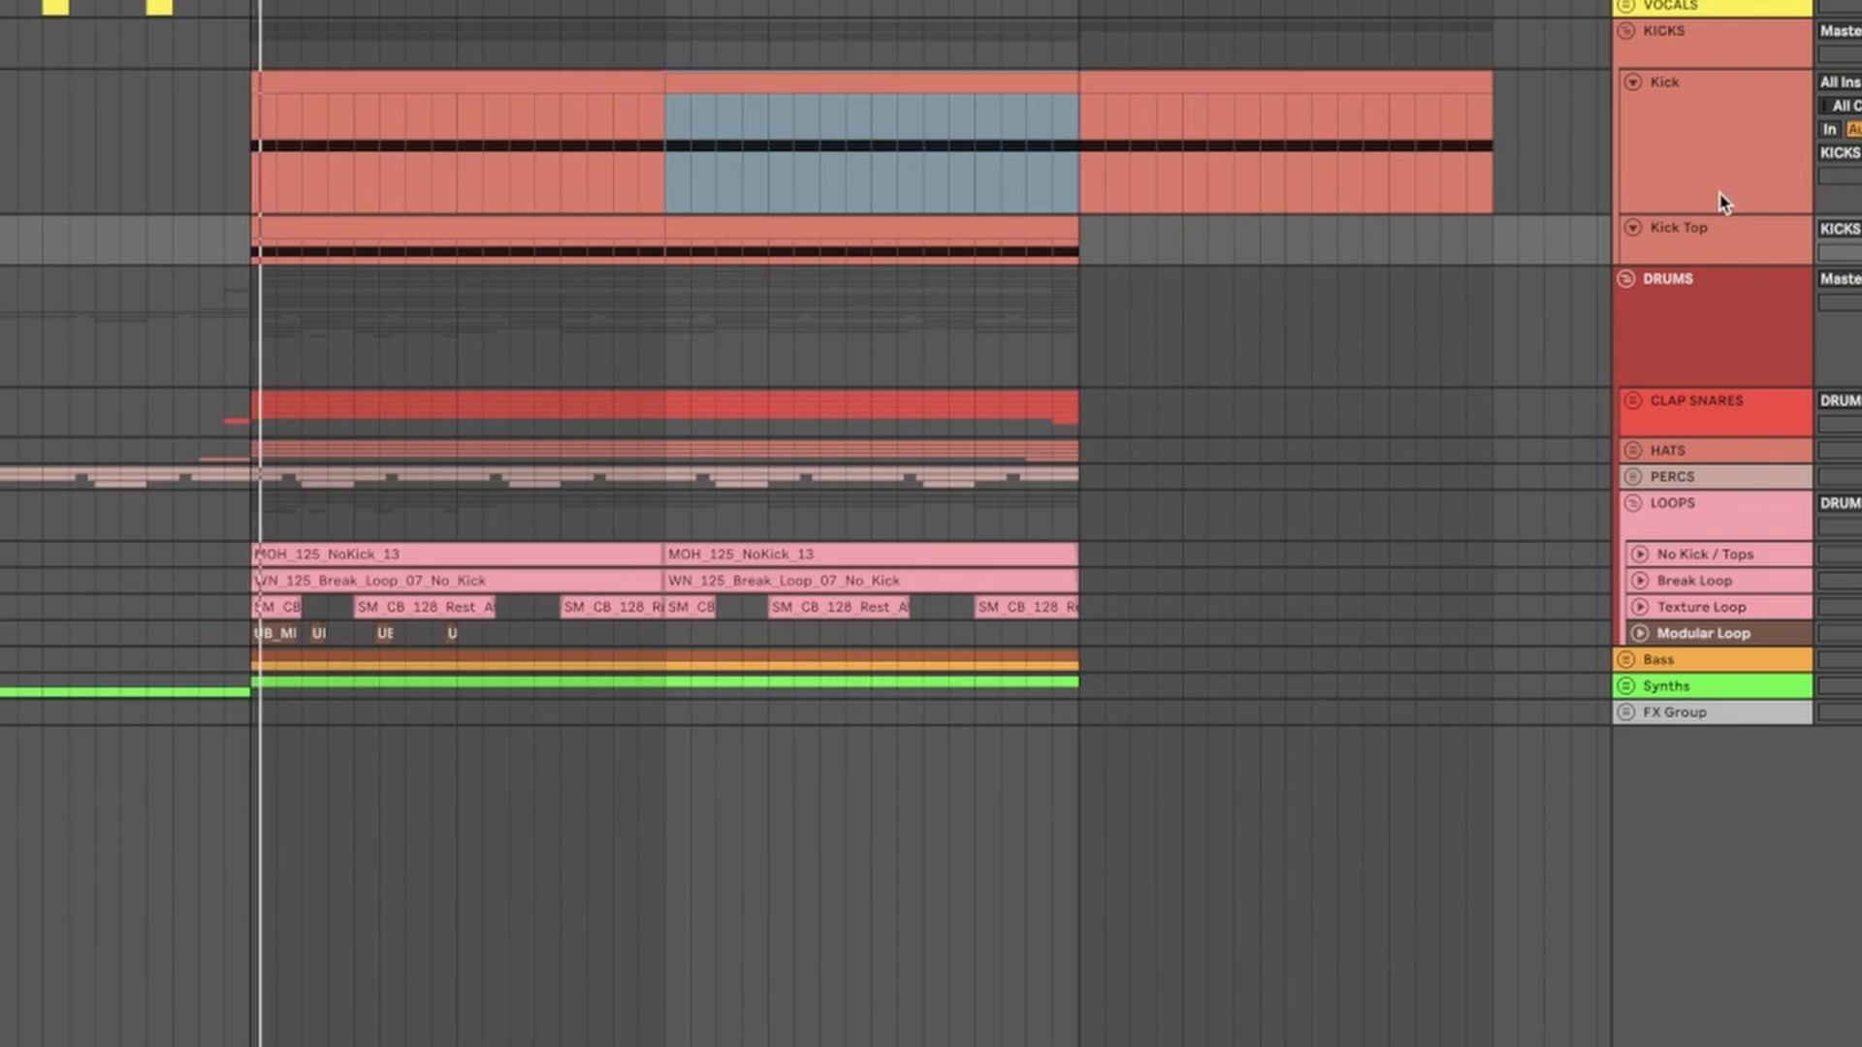
left_click(1722, 201)
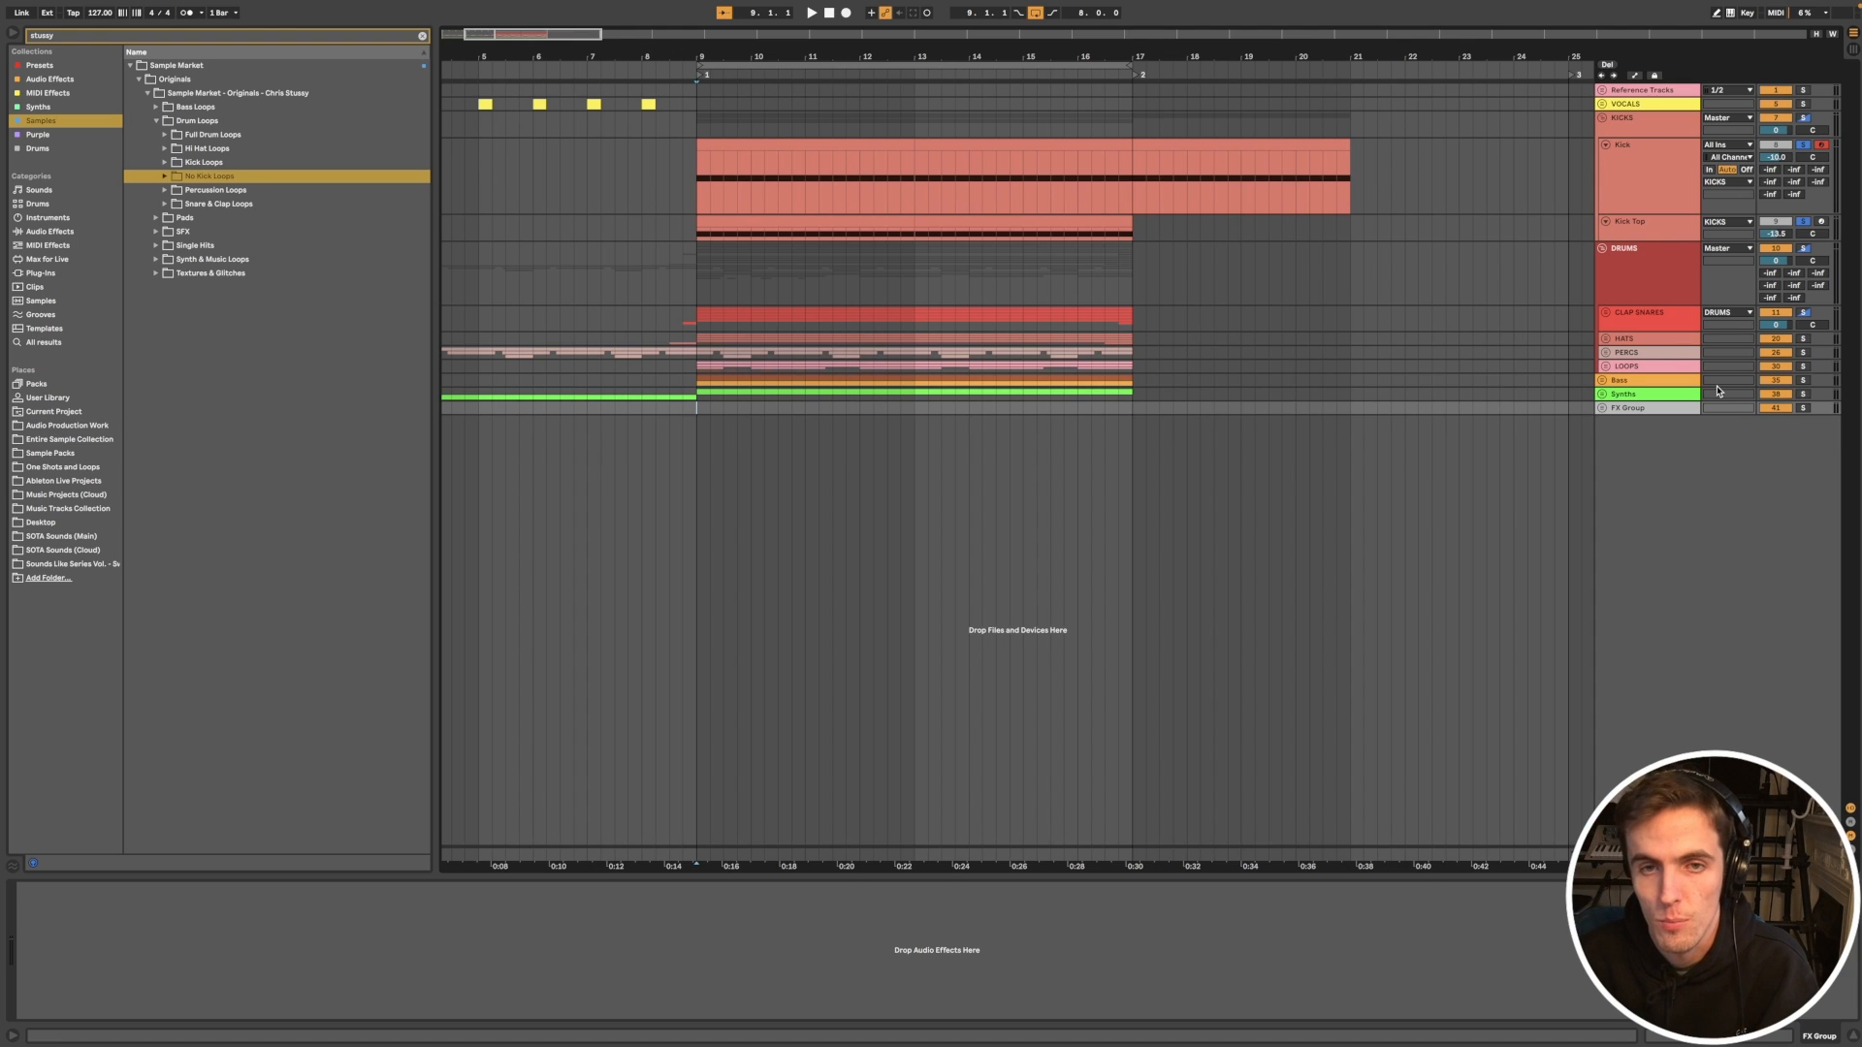
Step: Unfold the CLAP SNARES and CLAPS groups, show the notes of the Clap 1 clip at bar 9 and play it
left_click(1605, 313)
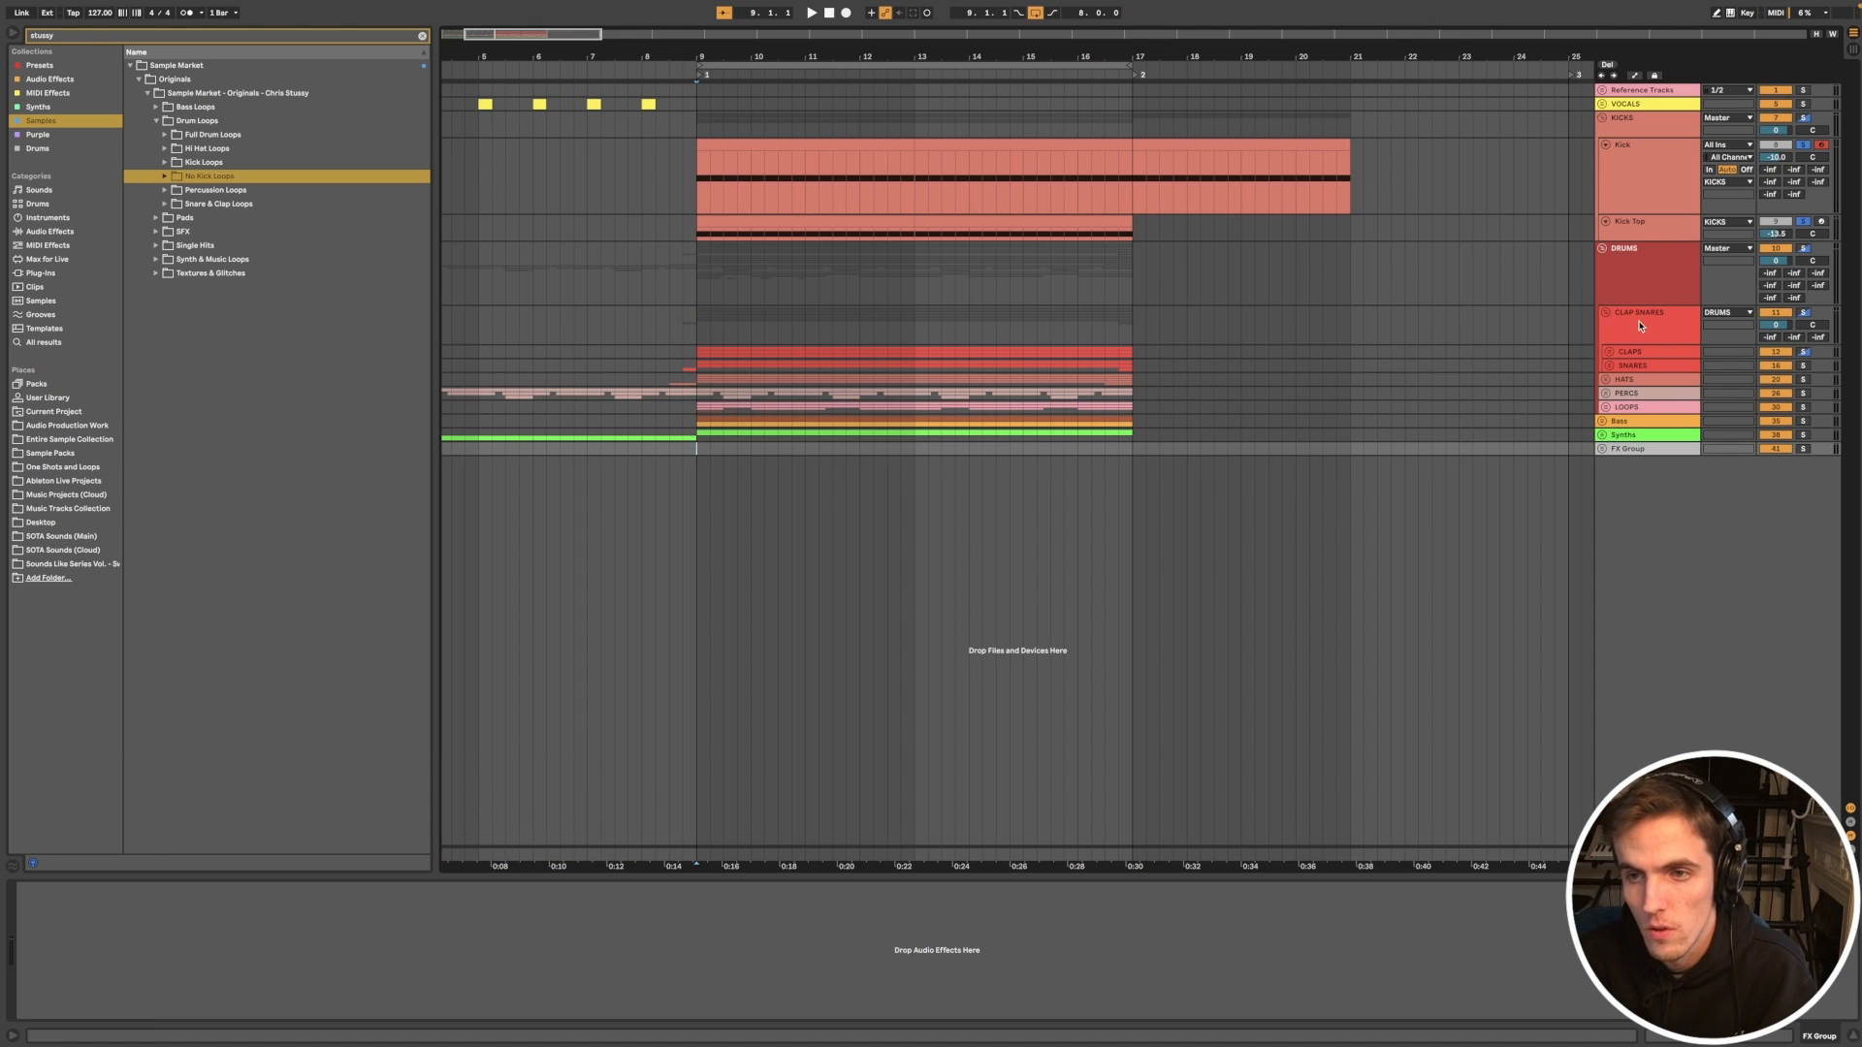
left_click(1609, 353)
left_click(791, 375)
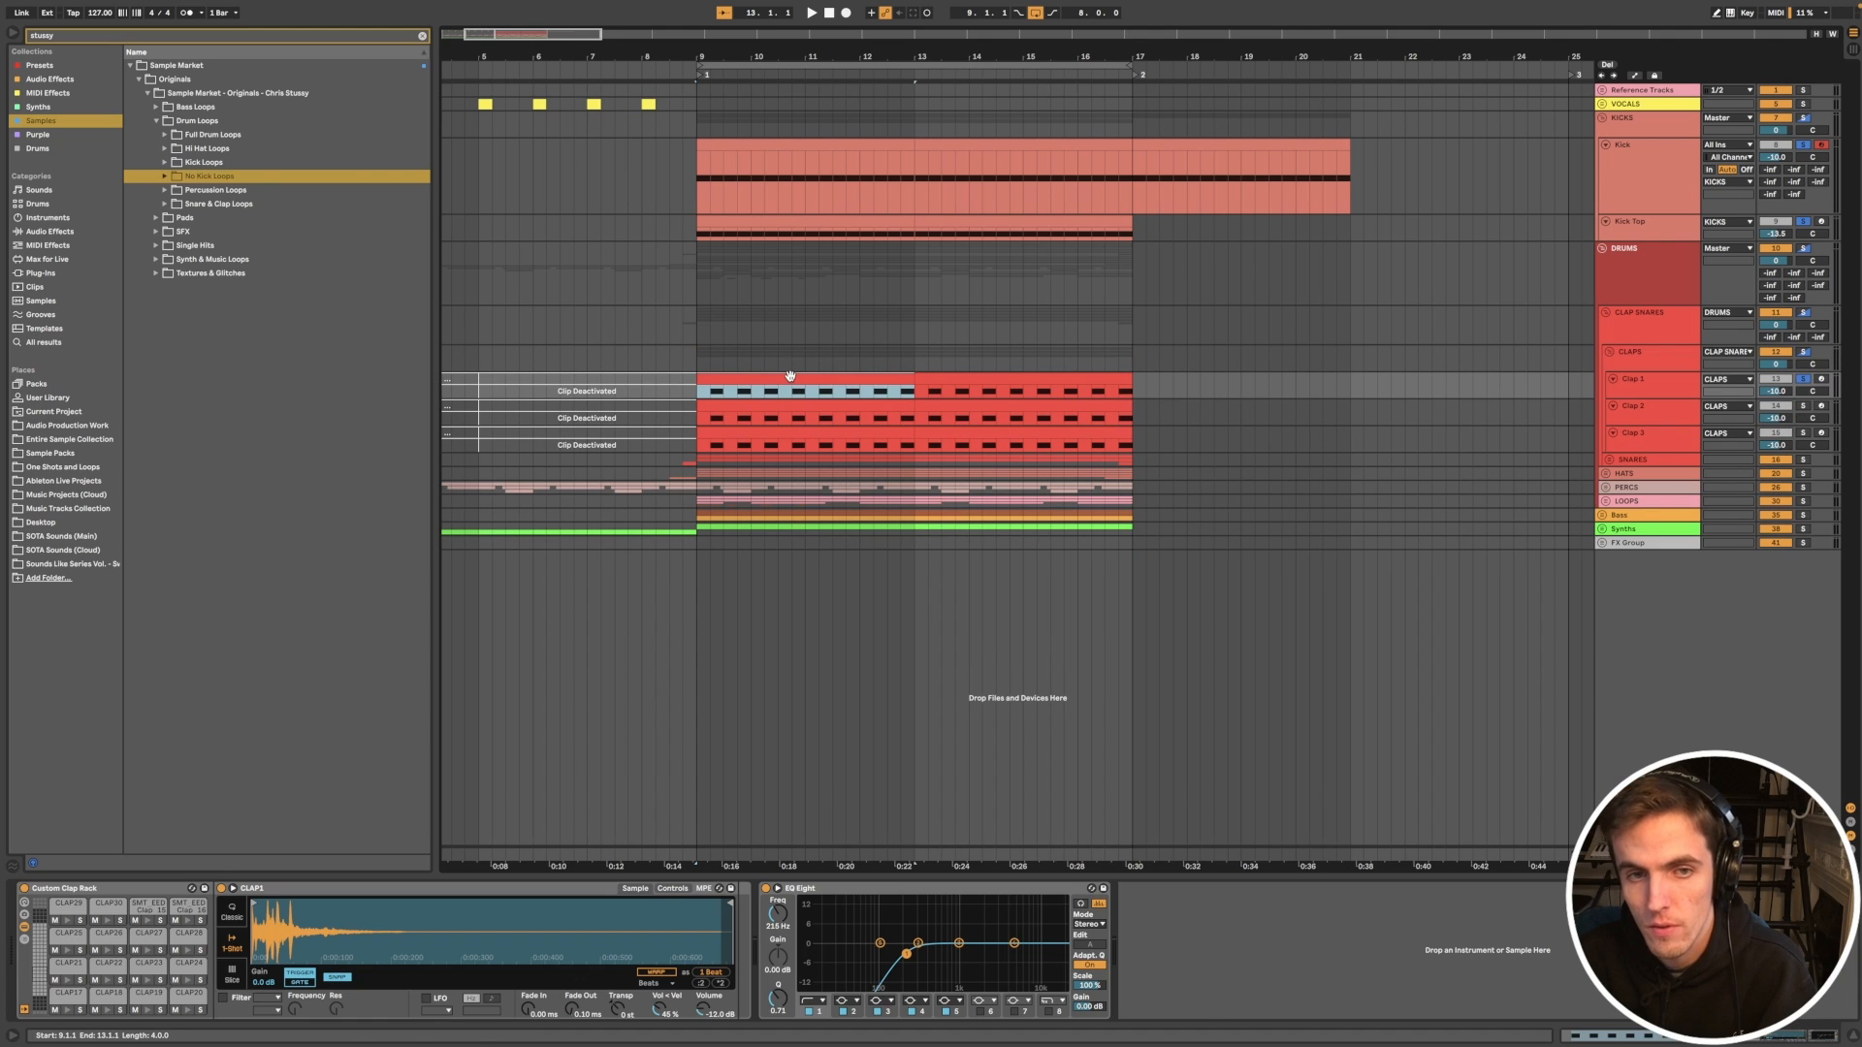
double_click(790, 376)
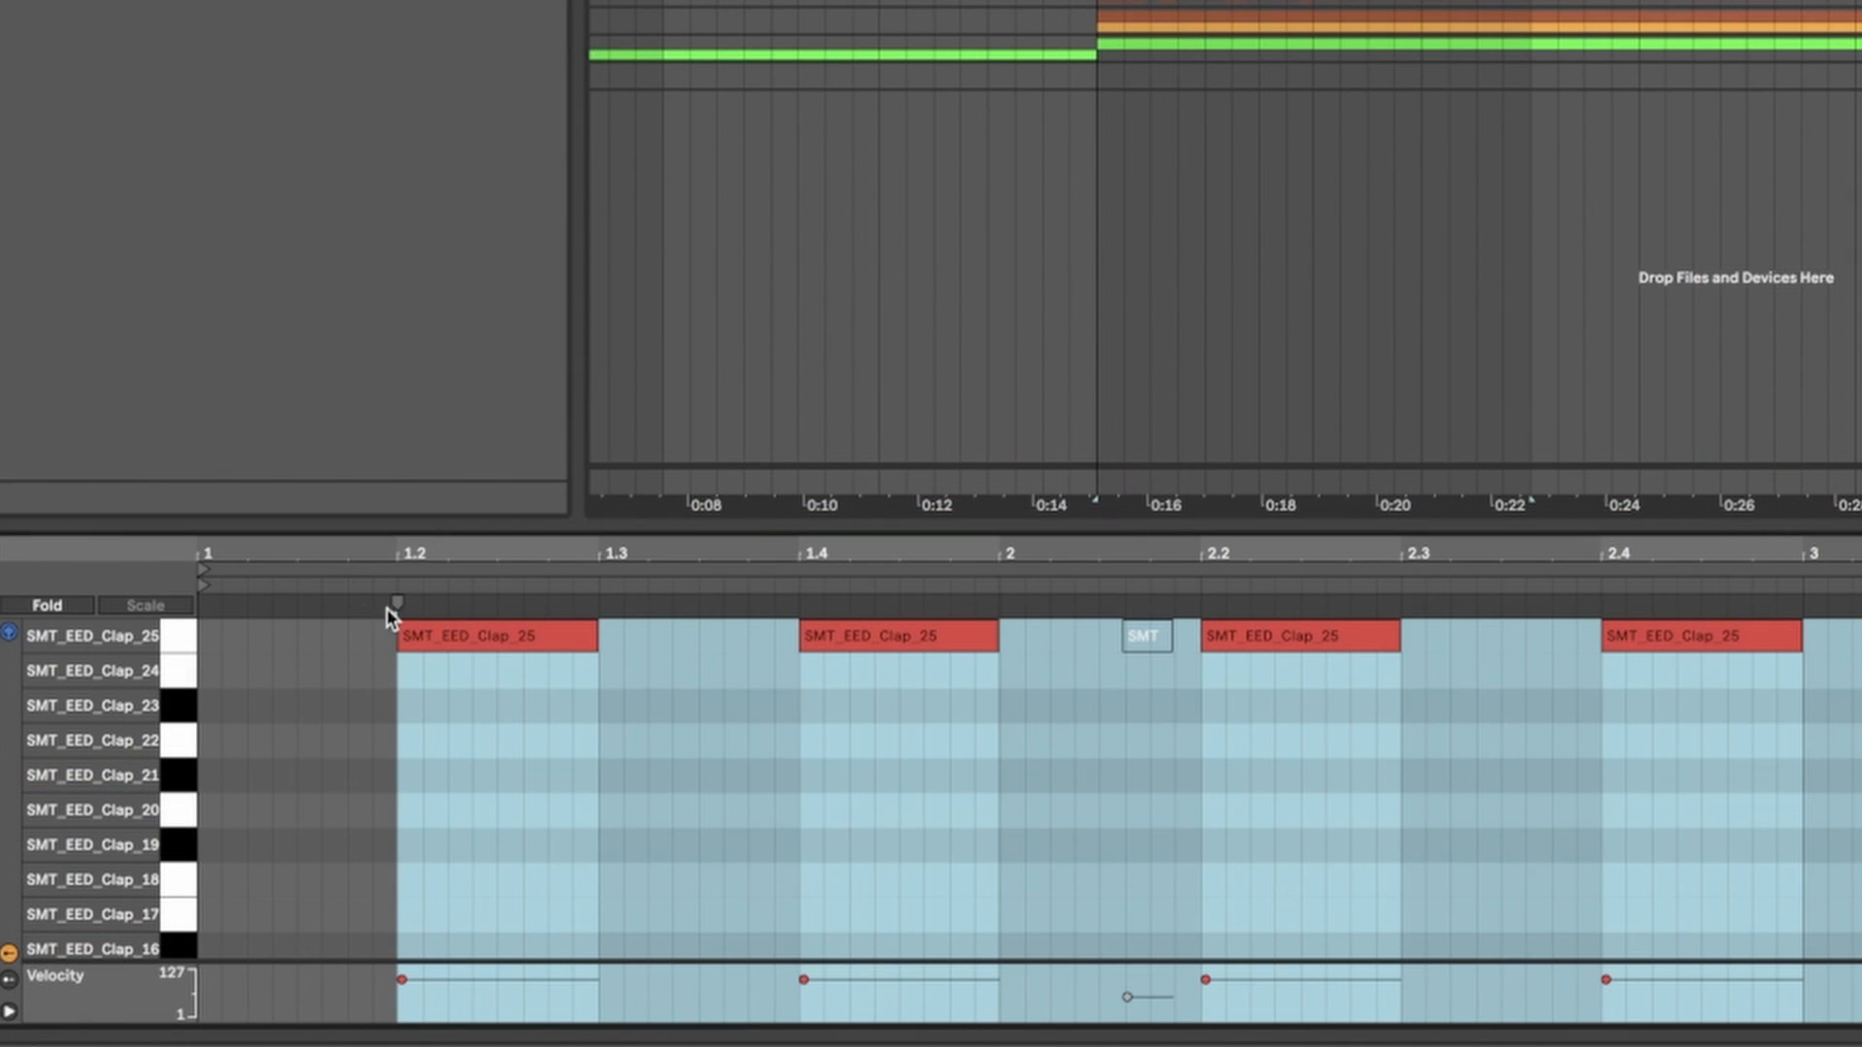
key("space")
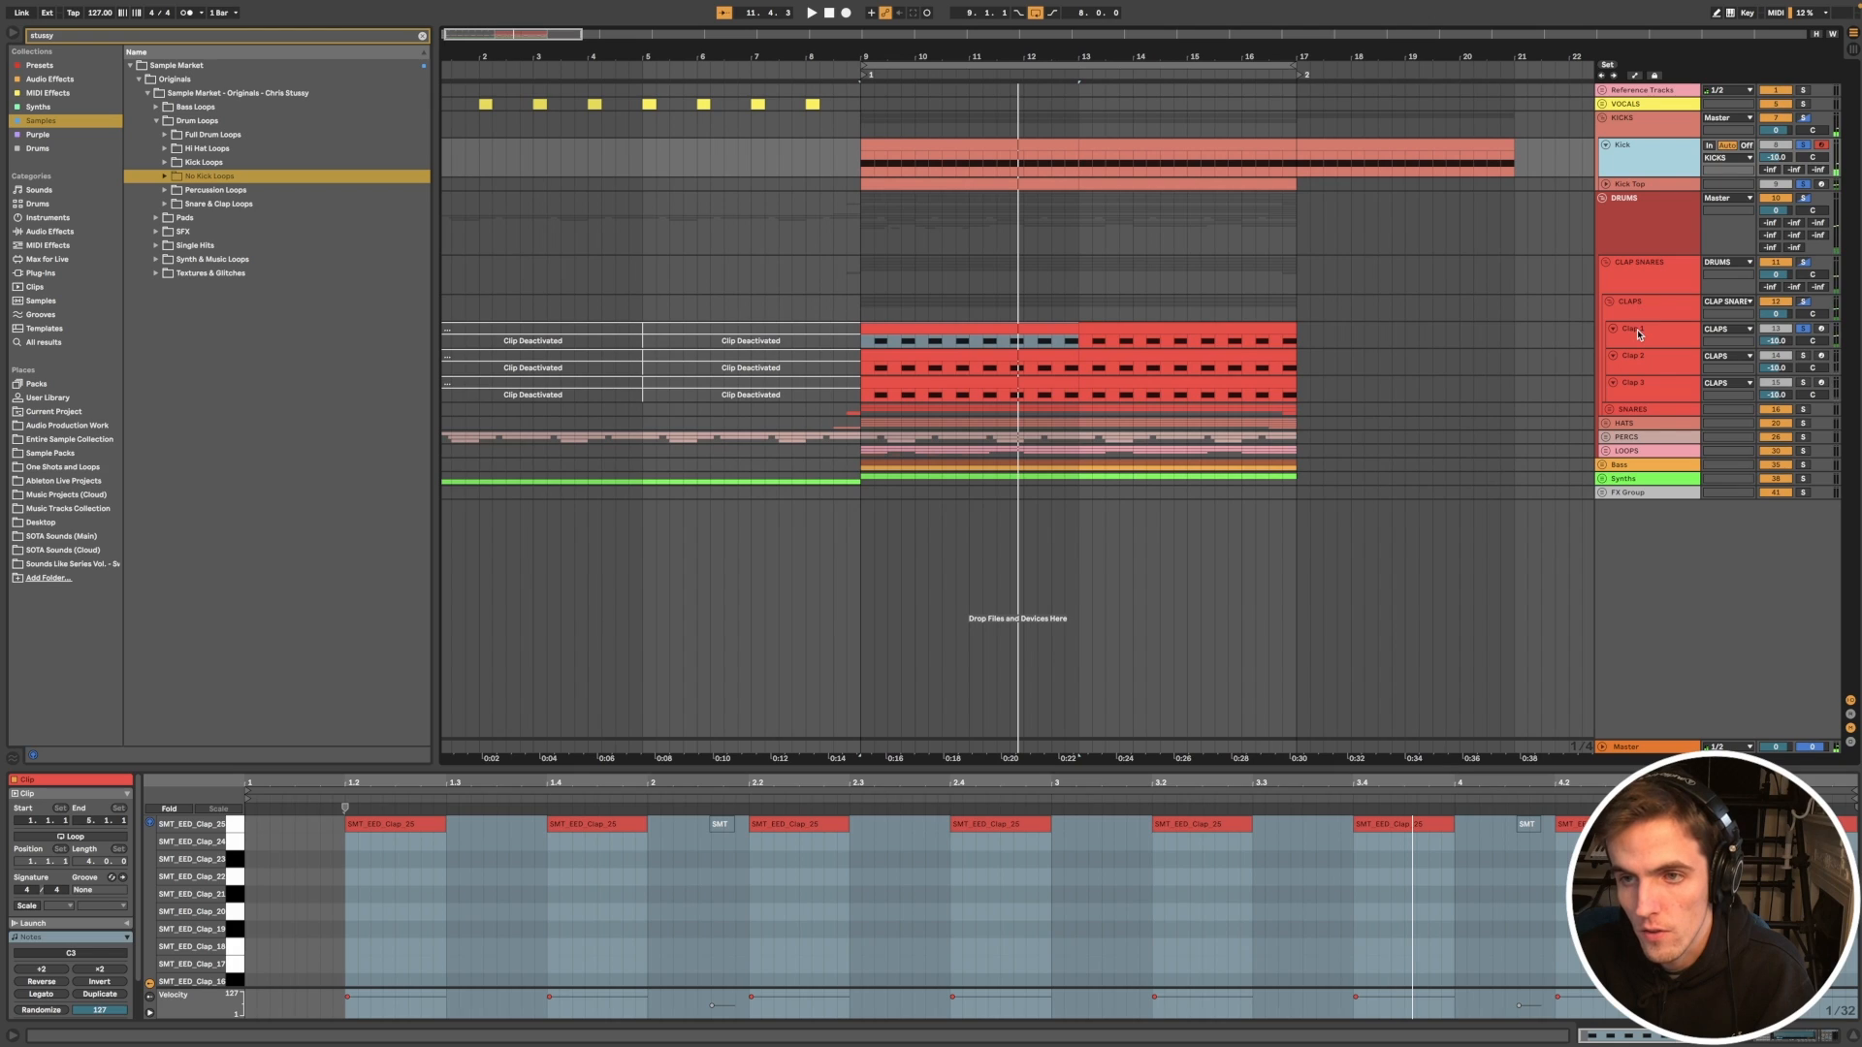
Step: Show the Clap 1 track's devices, select its Custom Clap Rack and play the loop to hear the claps with the kick
double_click(1637, 329)
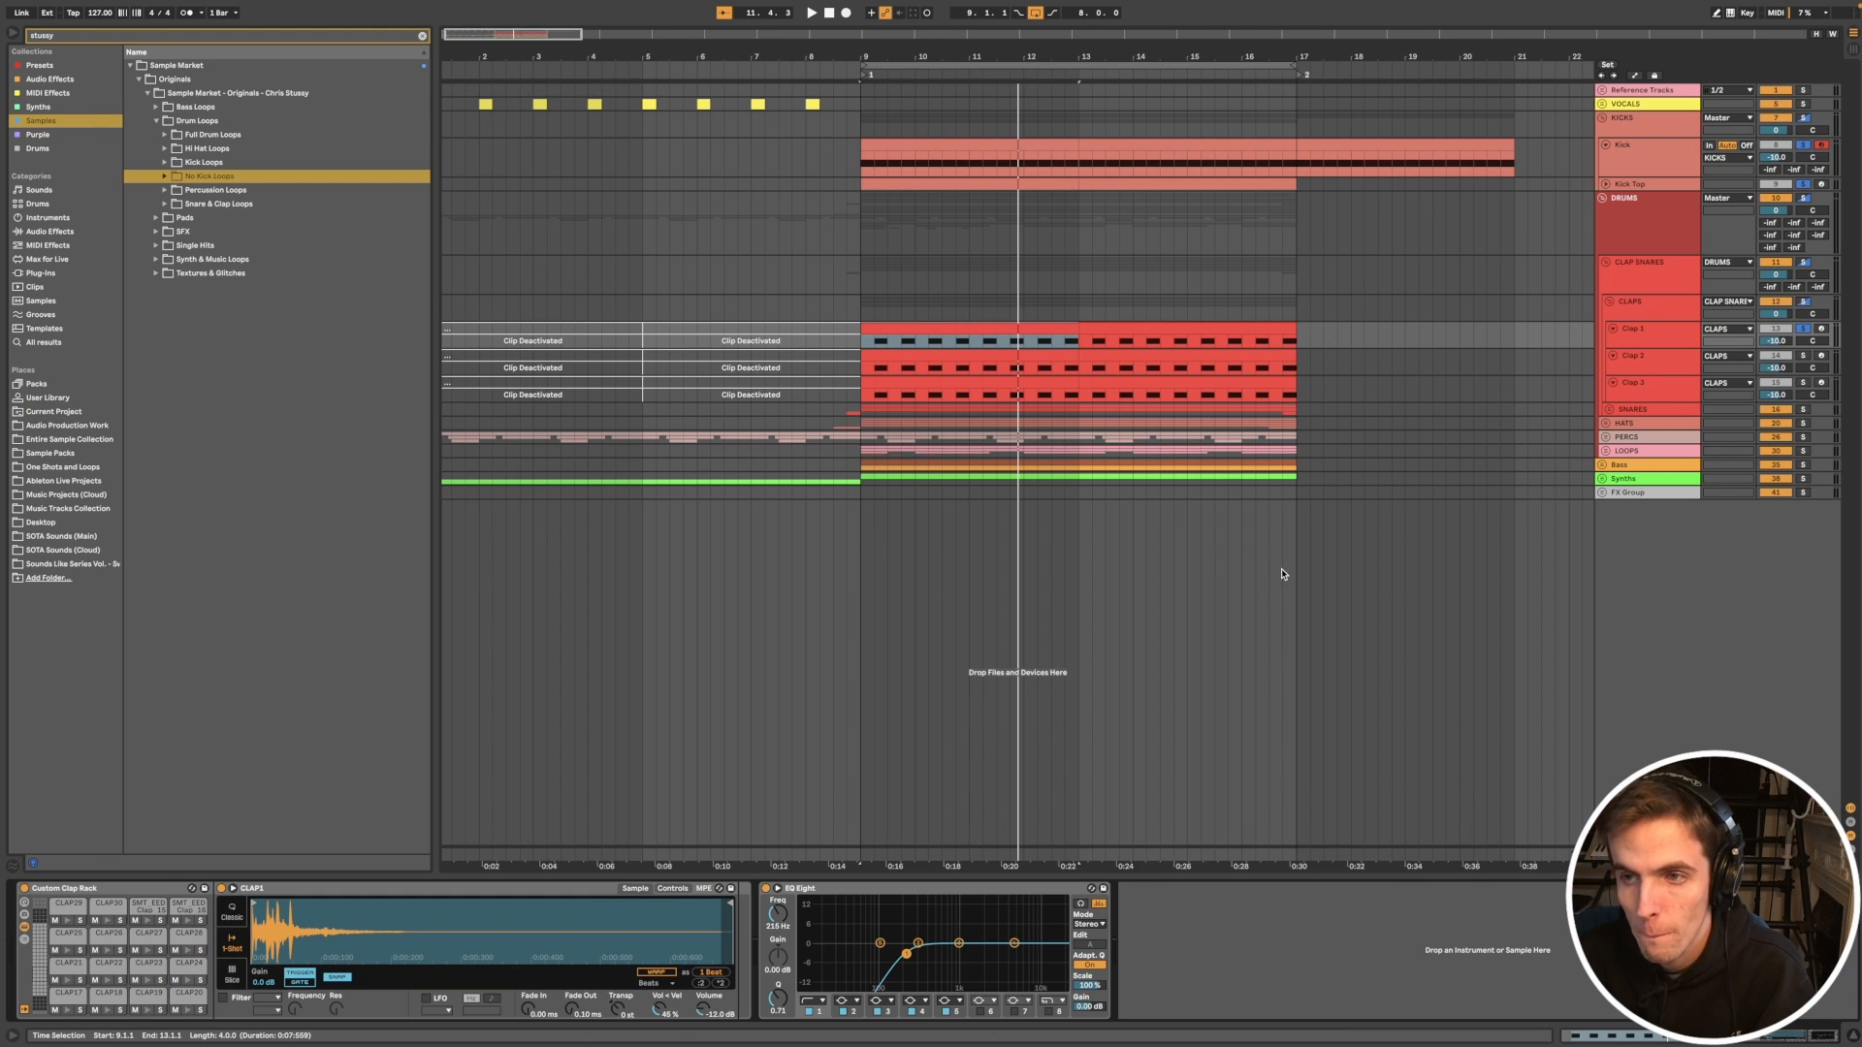
left_click(1656, 362)
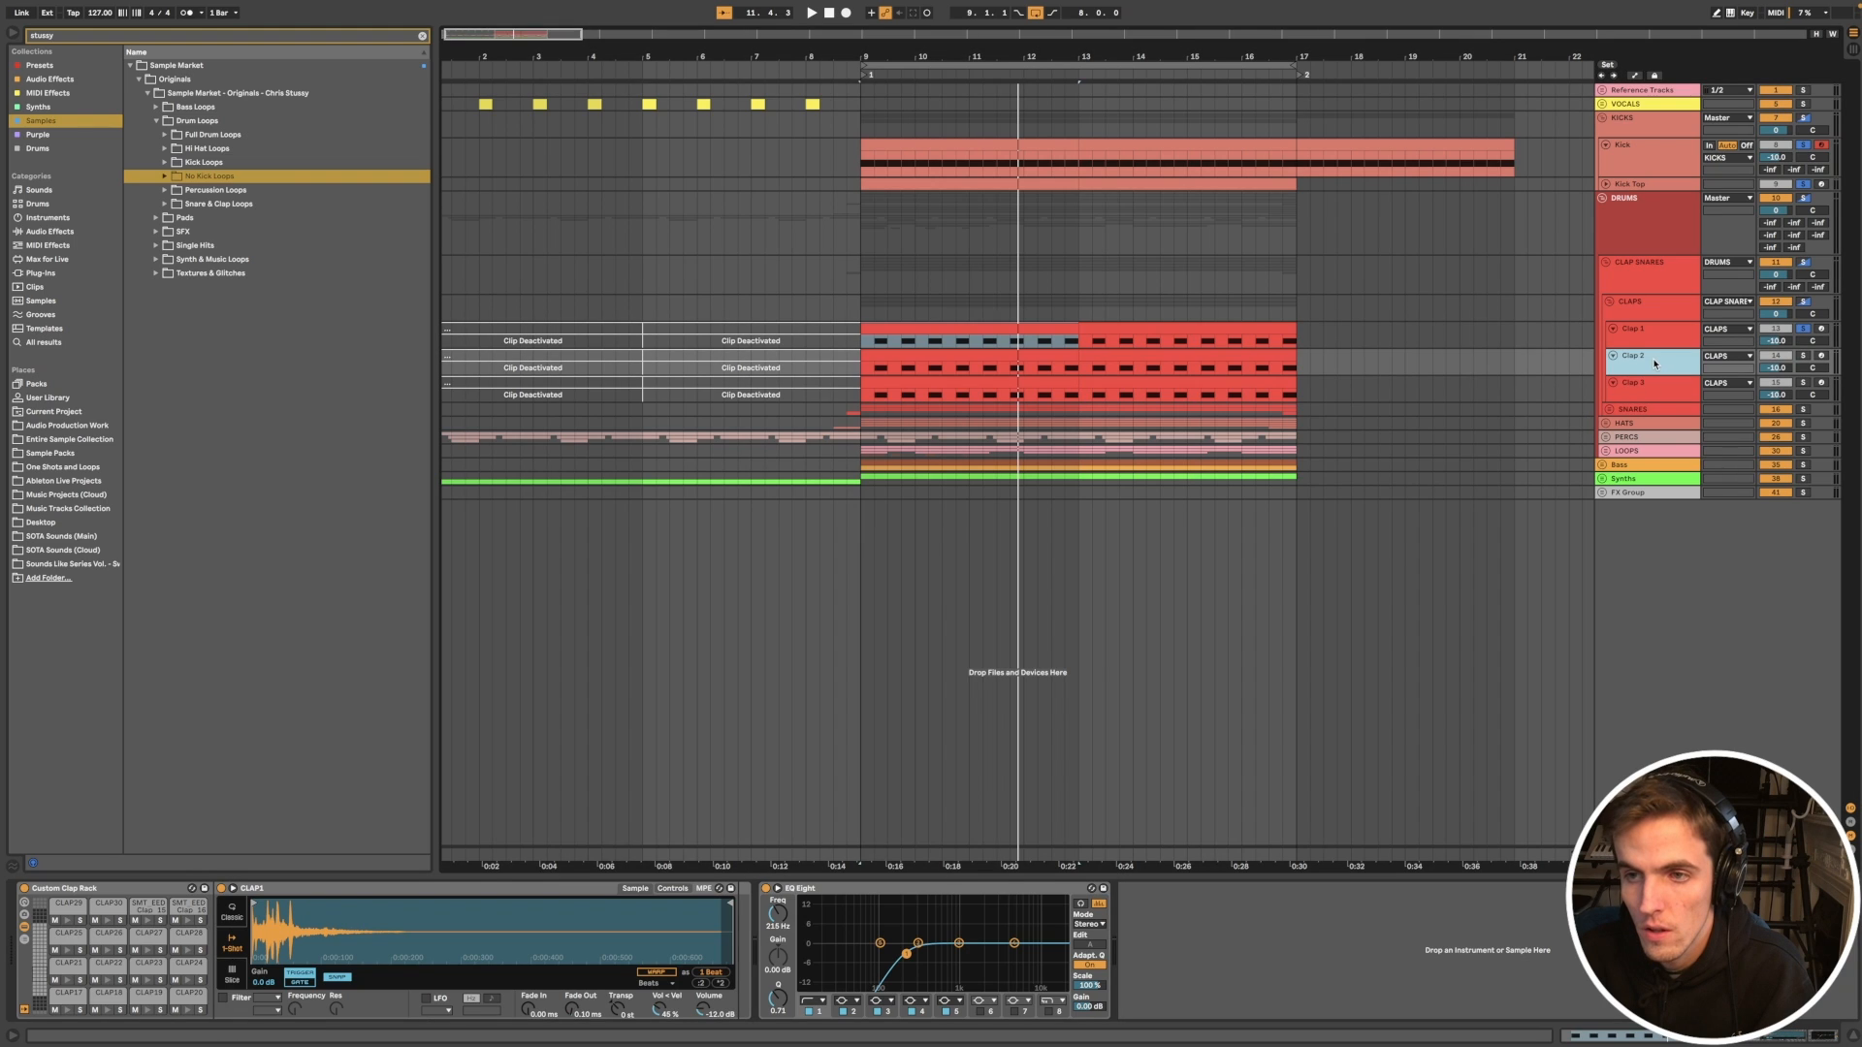
left_click(1645, 337)
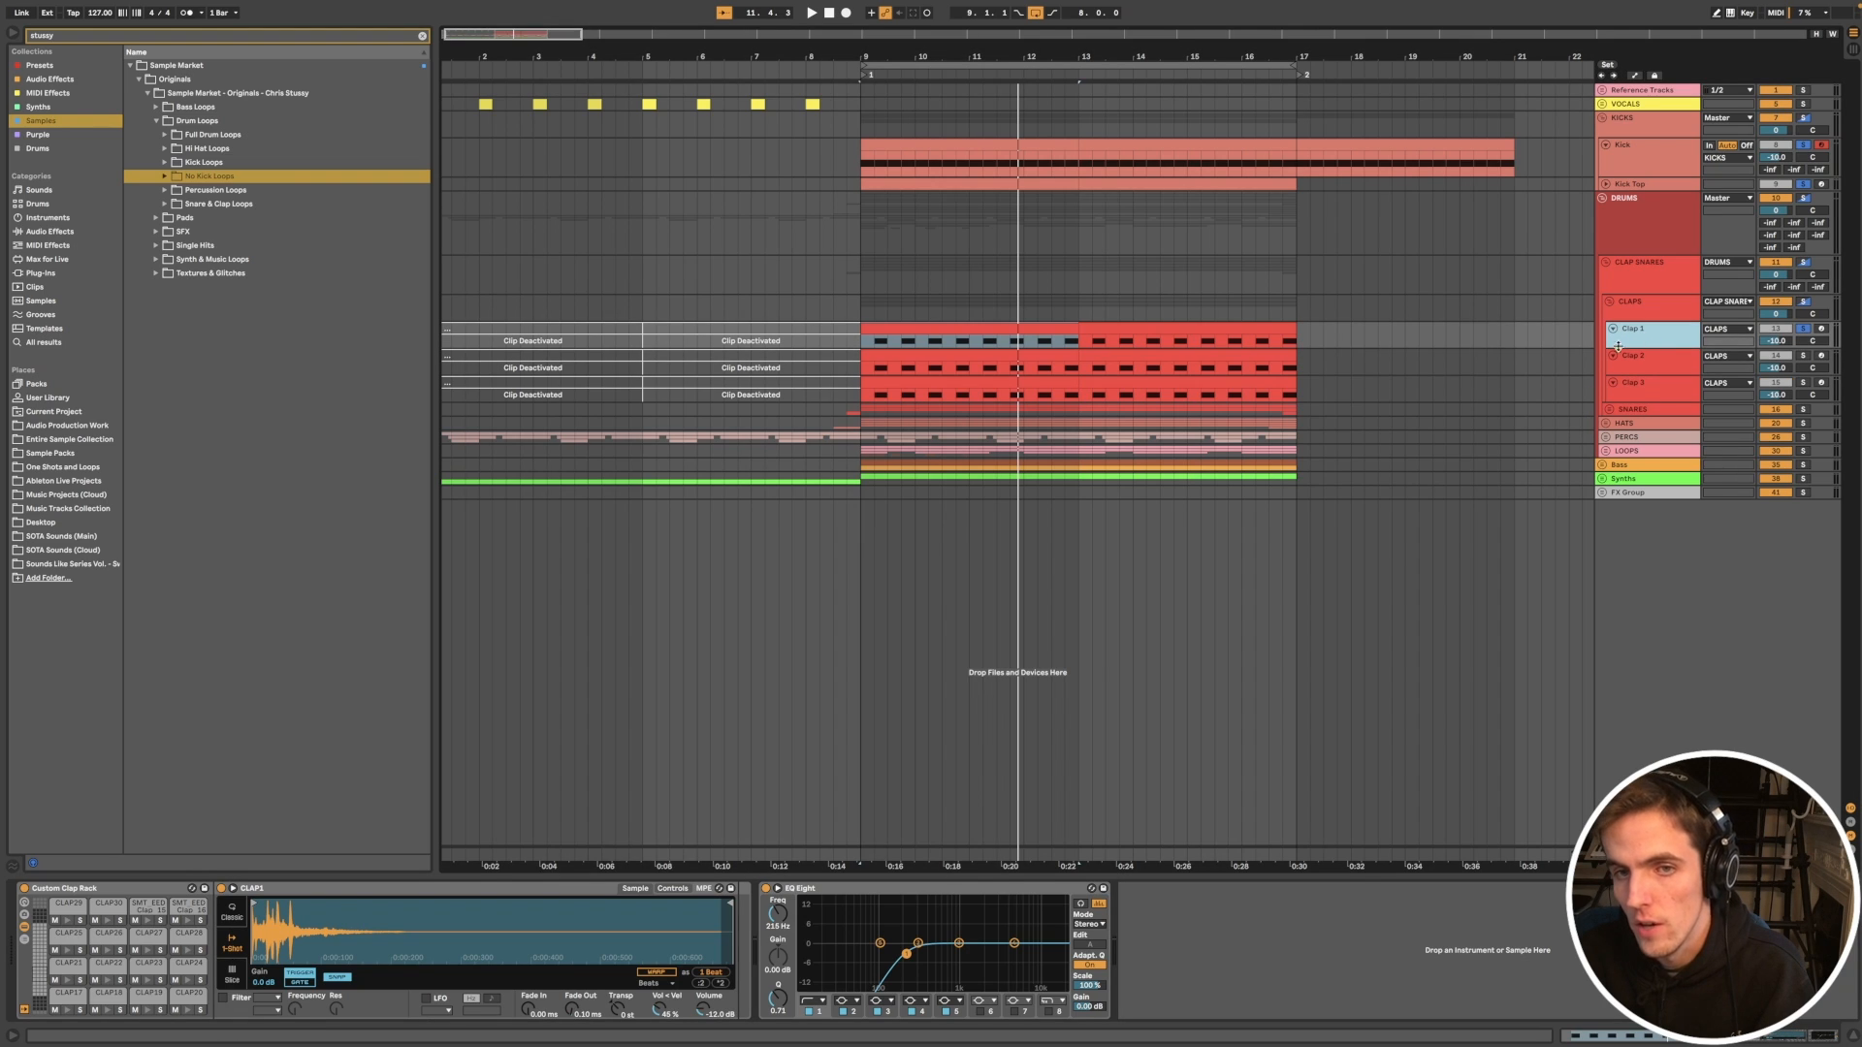
left_click(147, 891)
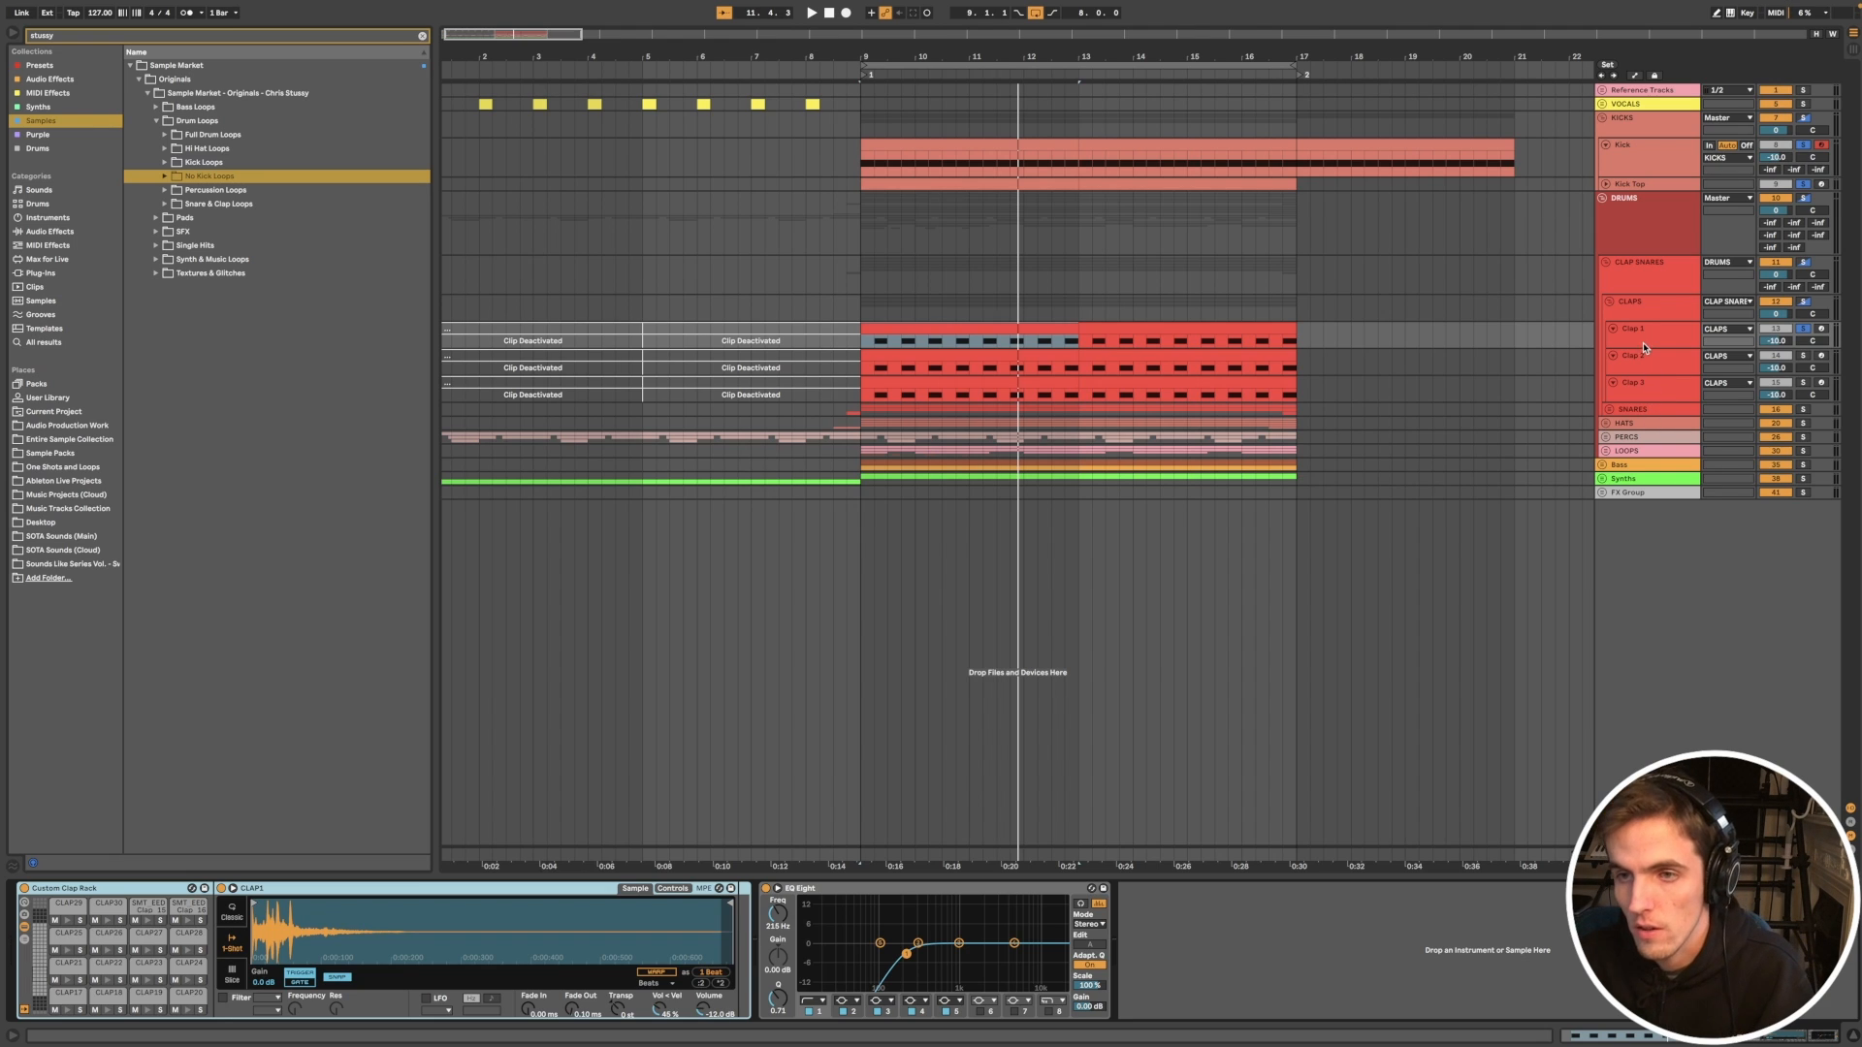
key("space")
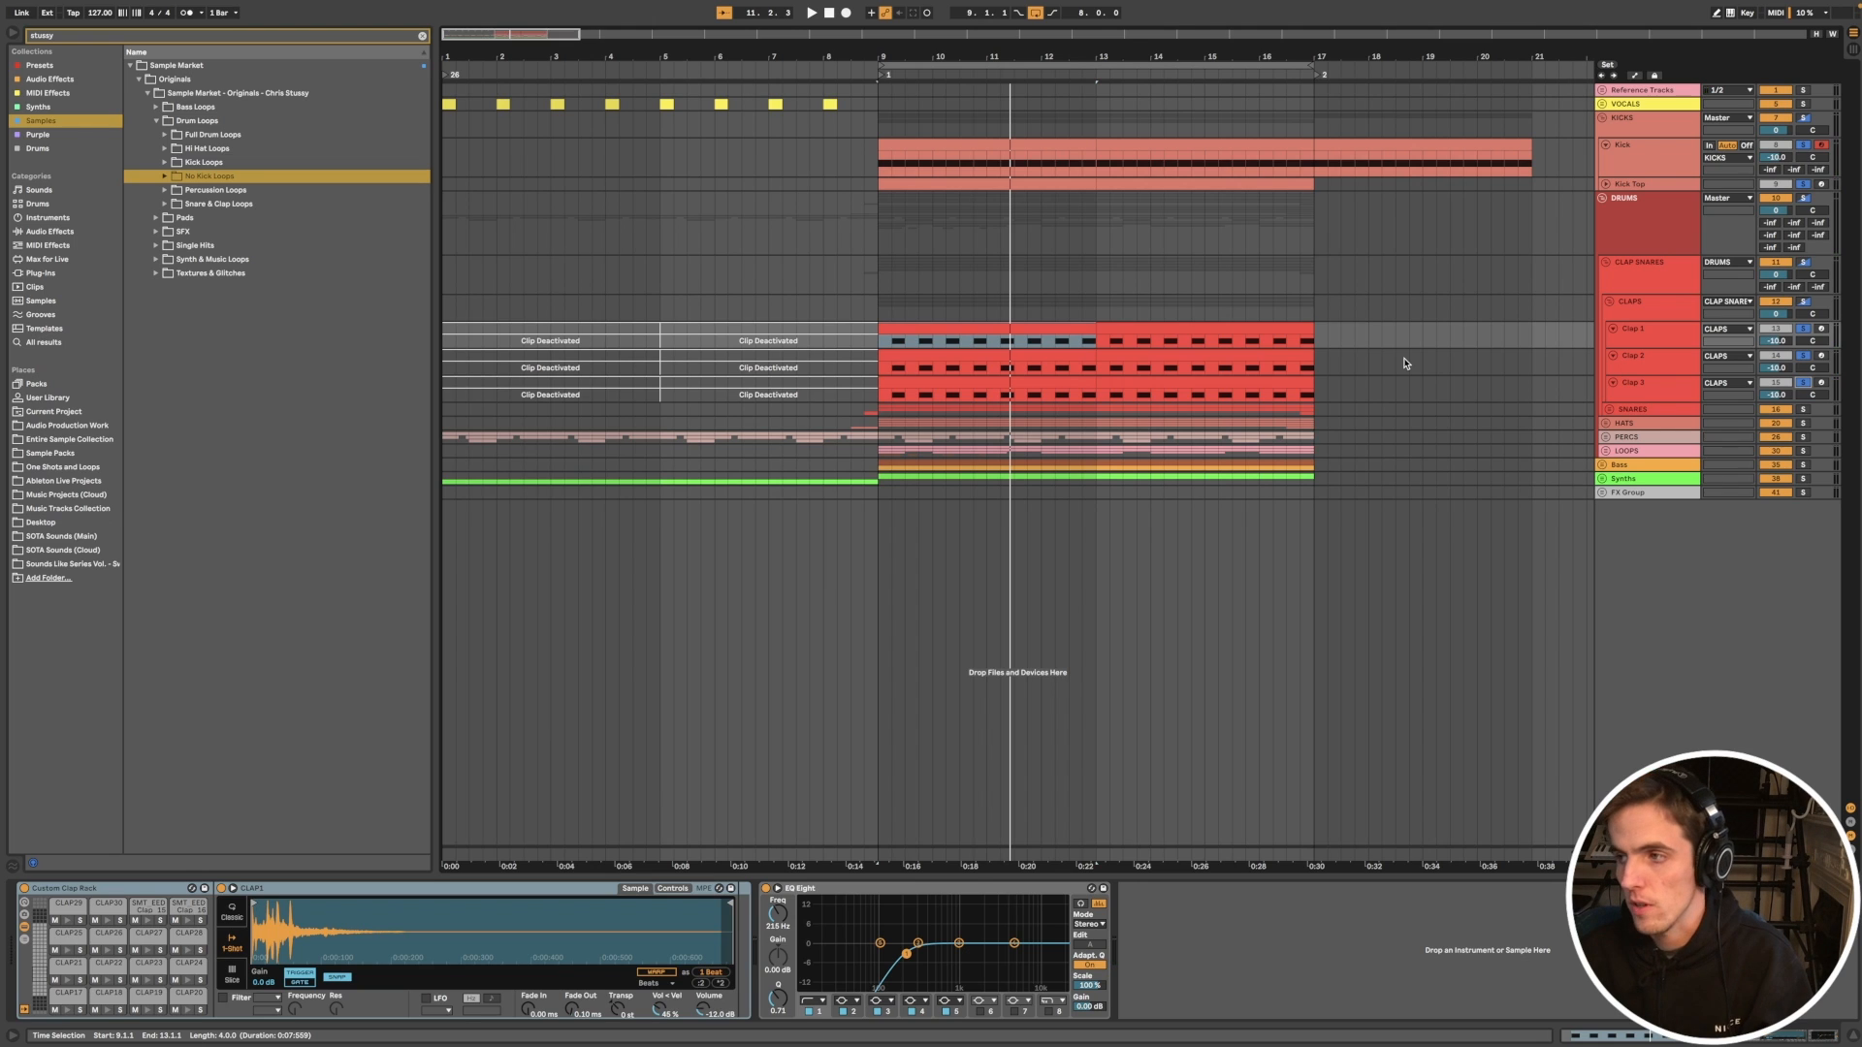
key("space")
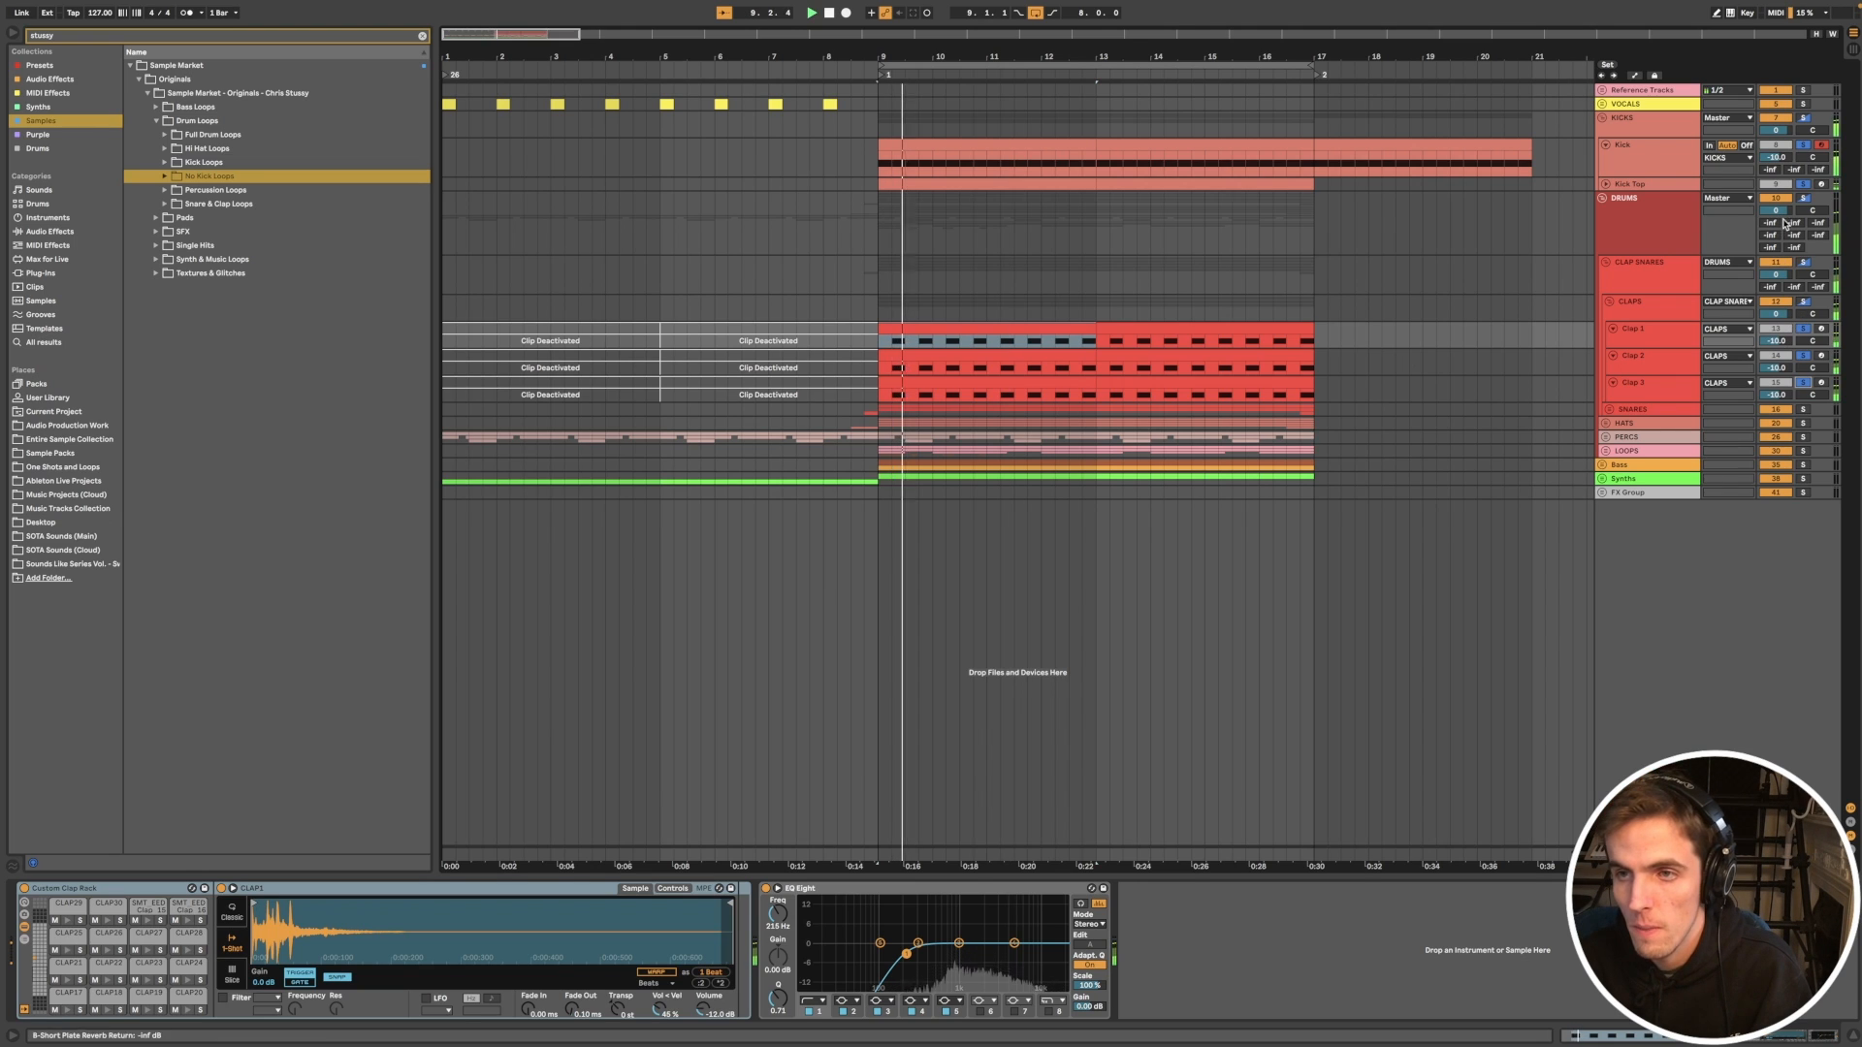
Step: Fold the Kick track, open the SNARES group and unfold its Snare Main track to view the pattern
left_click(1606, 145)
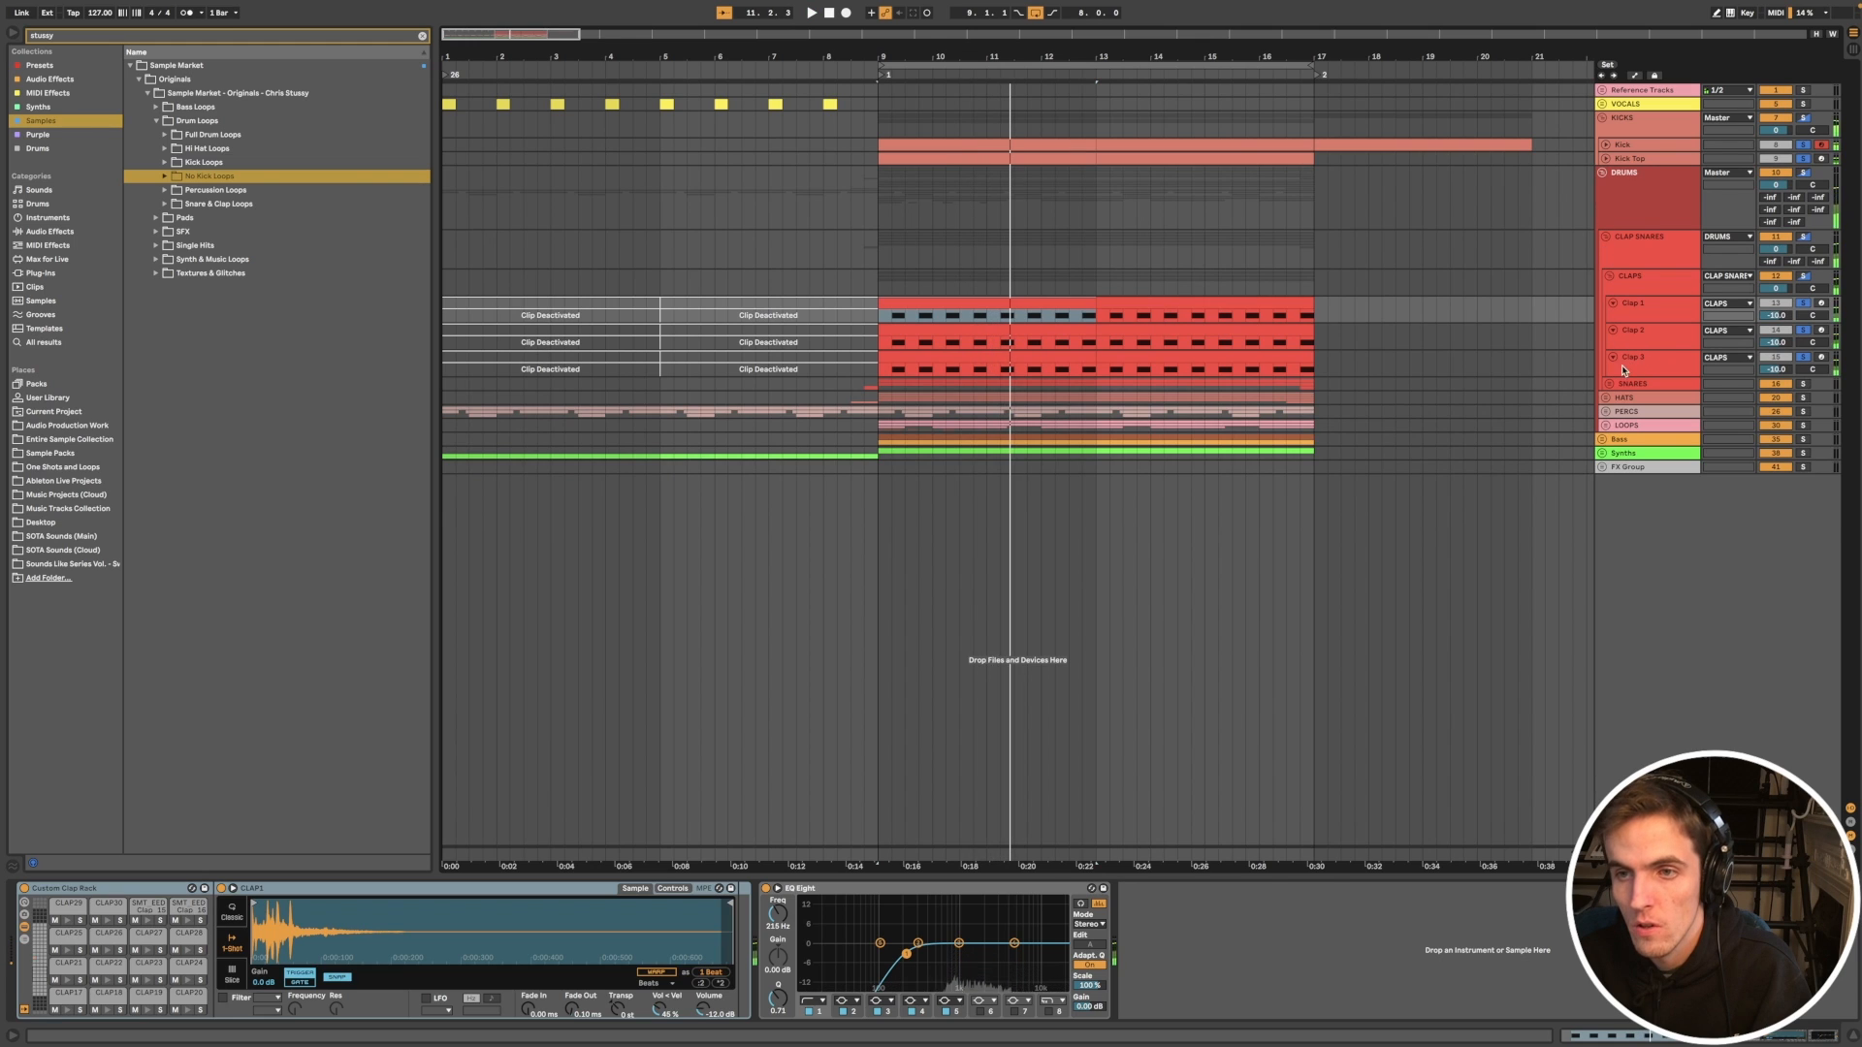
left_click(1639, 411)
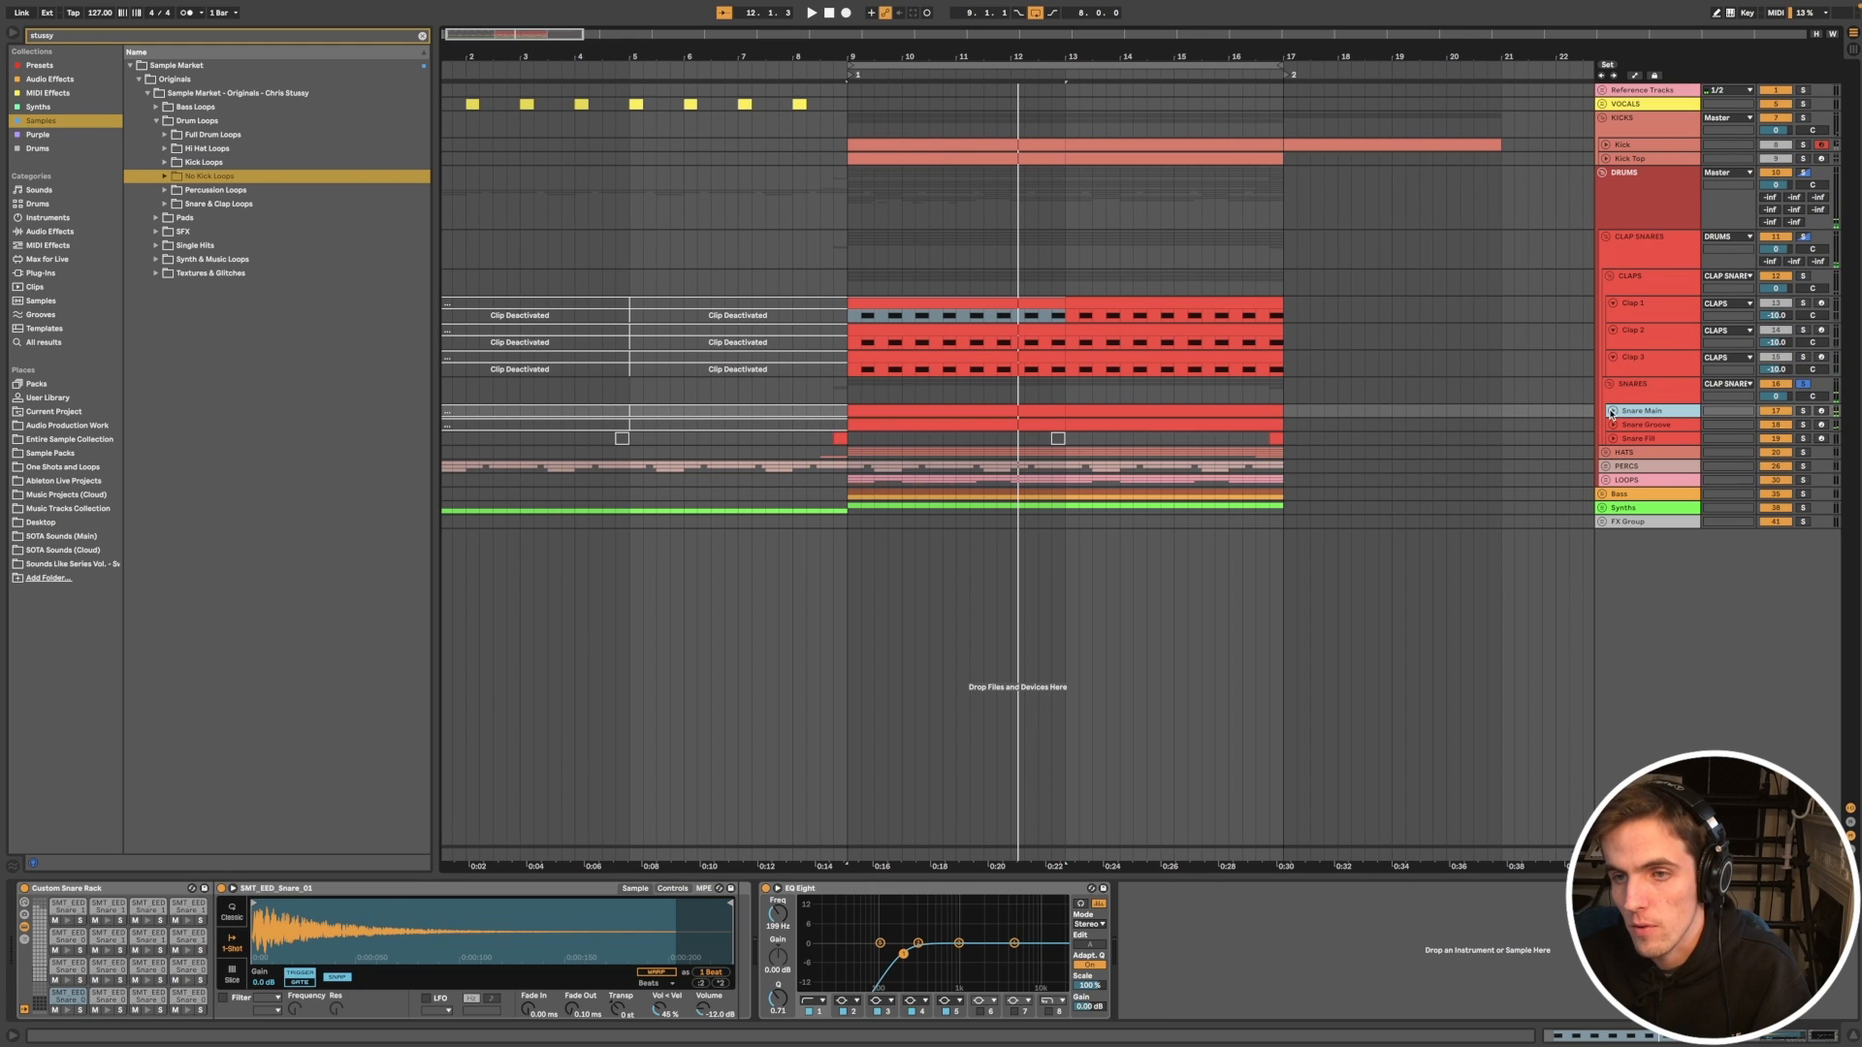
left_click(1614, 412)
scroll(1122, 413, "up", 3)
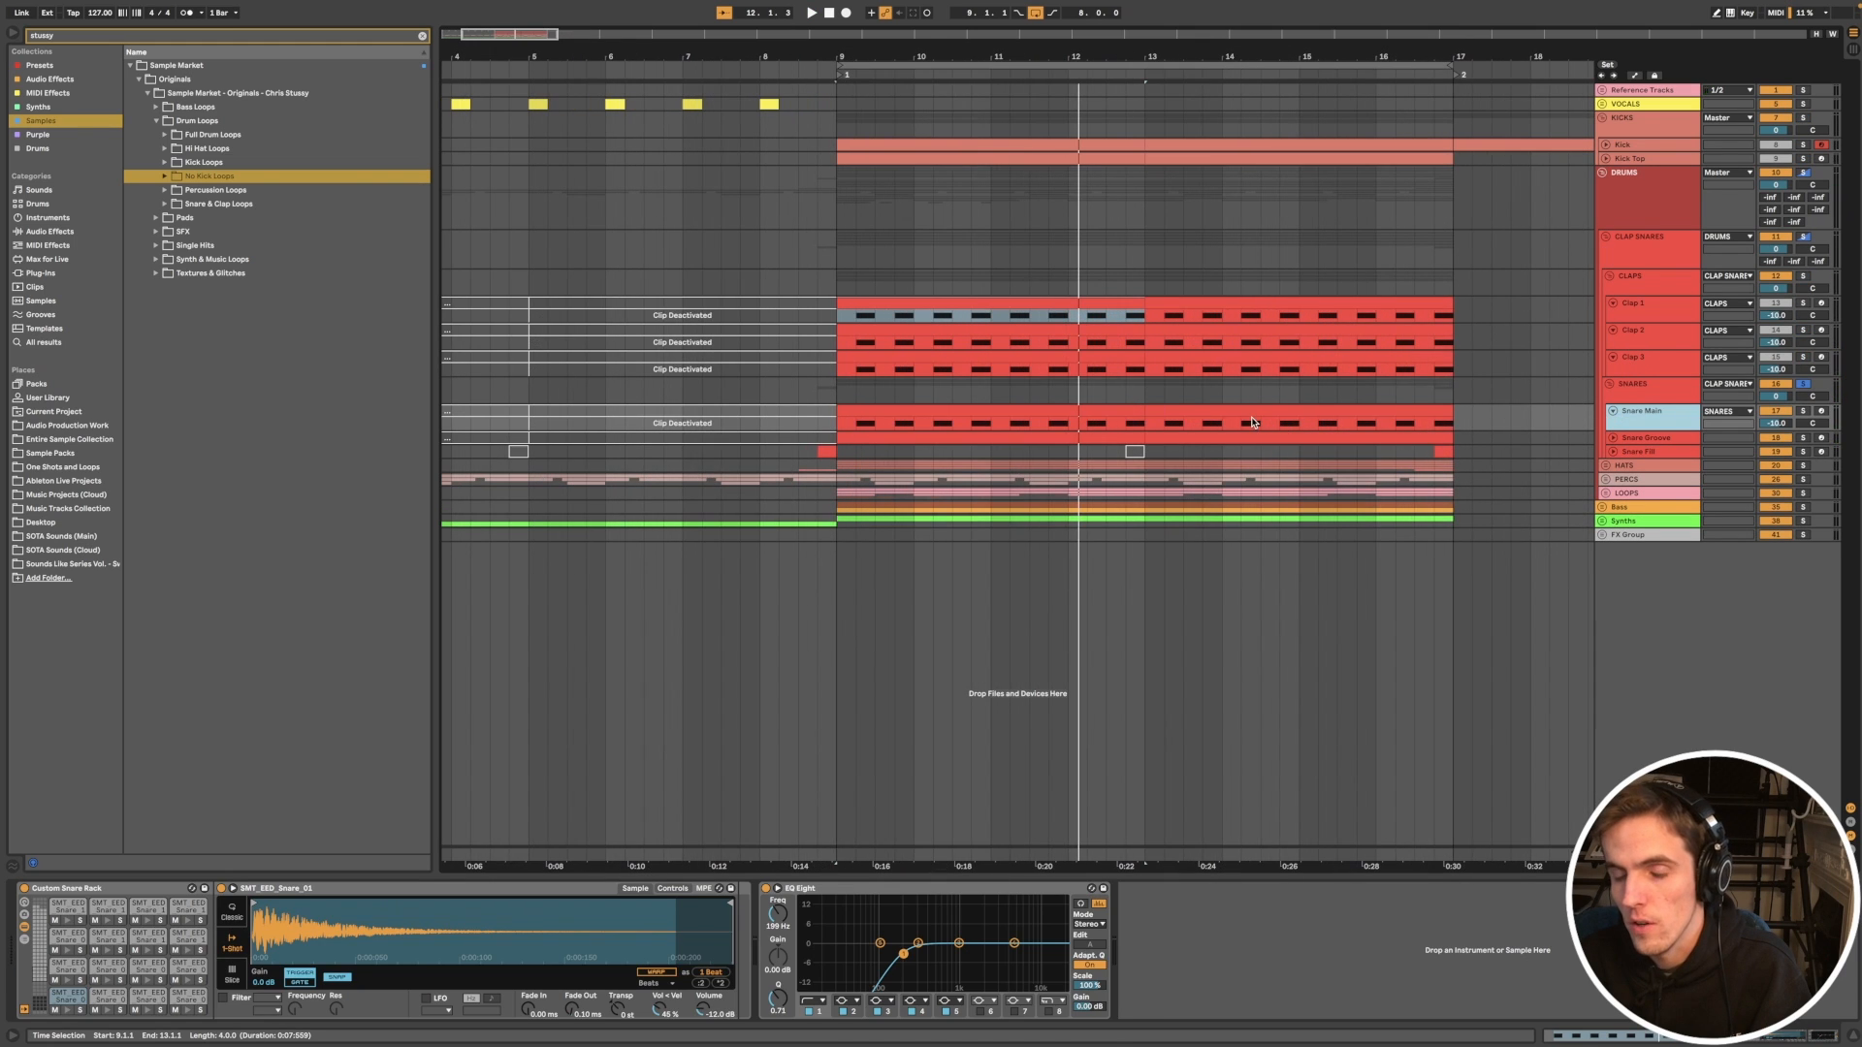
scroll(657, 436, "down", 3)
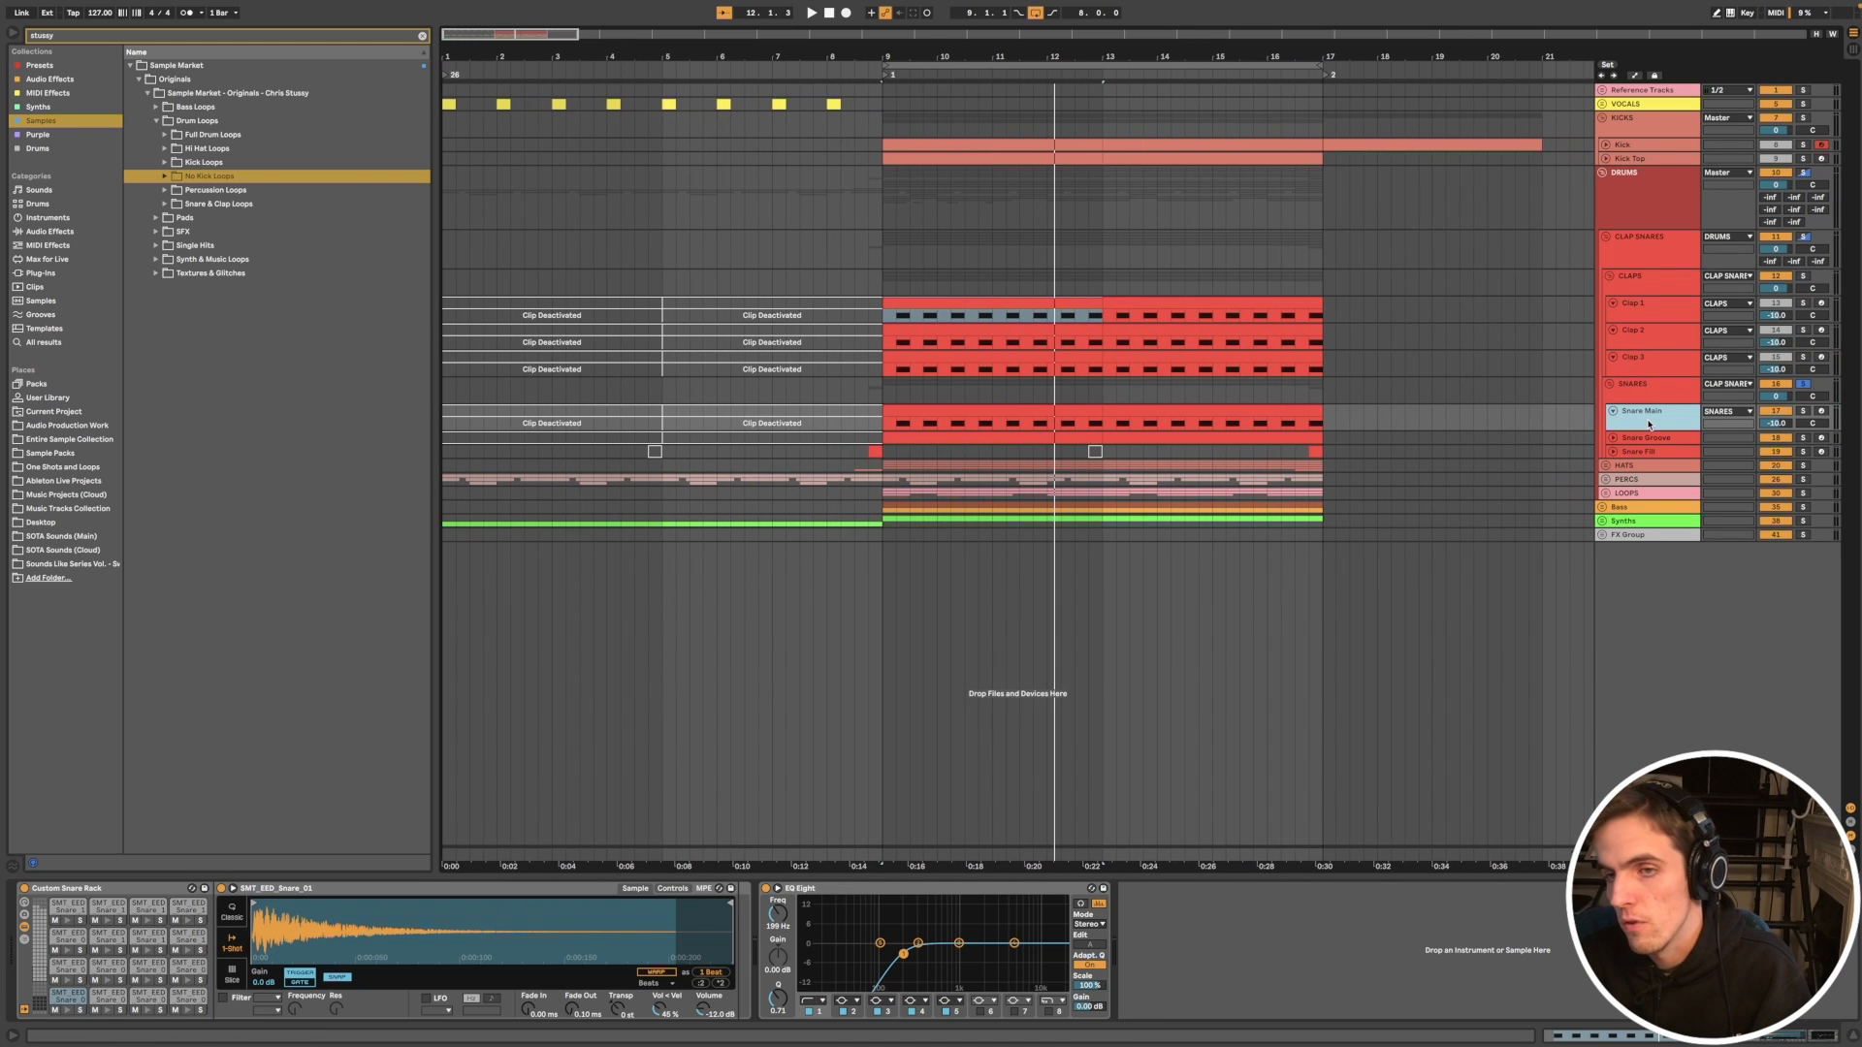
Step: Fold the Clap 3, Clap 2 and Clap 1 tracks
left_click(1635, 318)
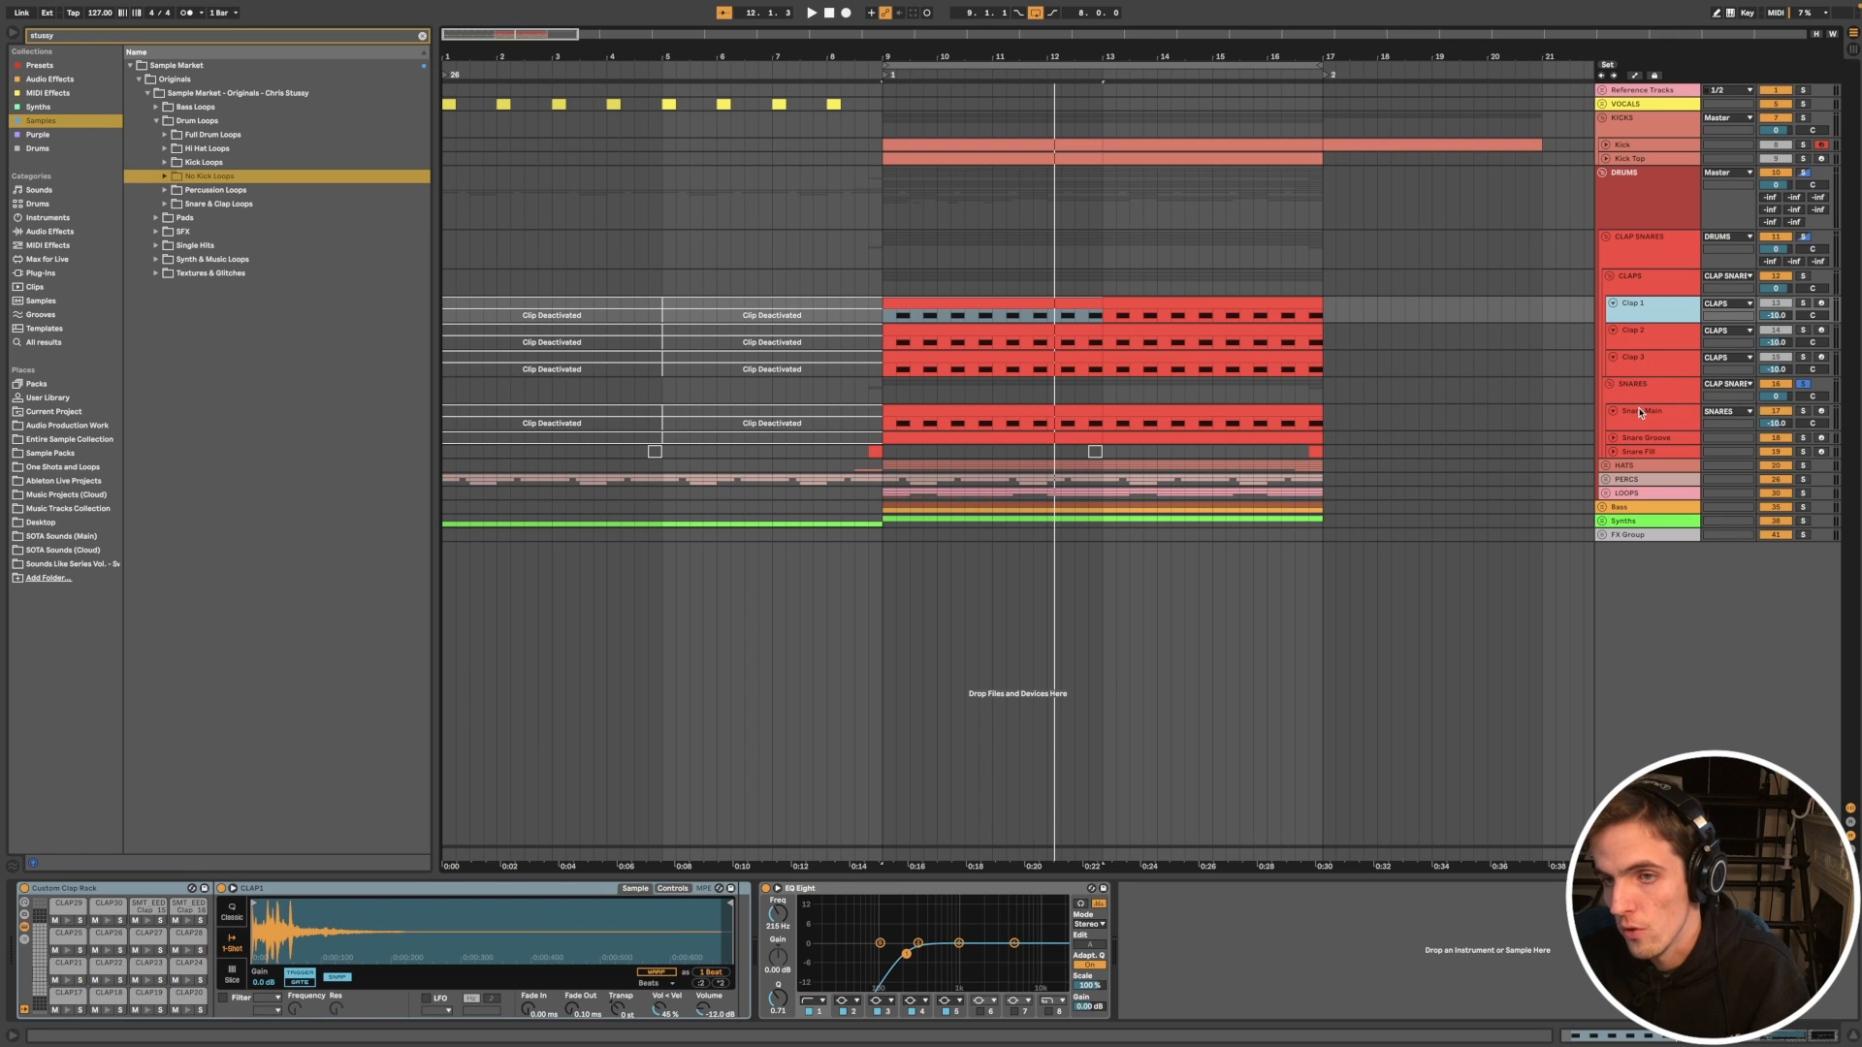
left_click(1614, 358)
left_click(1614, 337)
left_click(1614, 331)
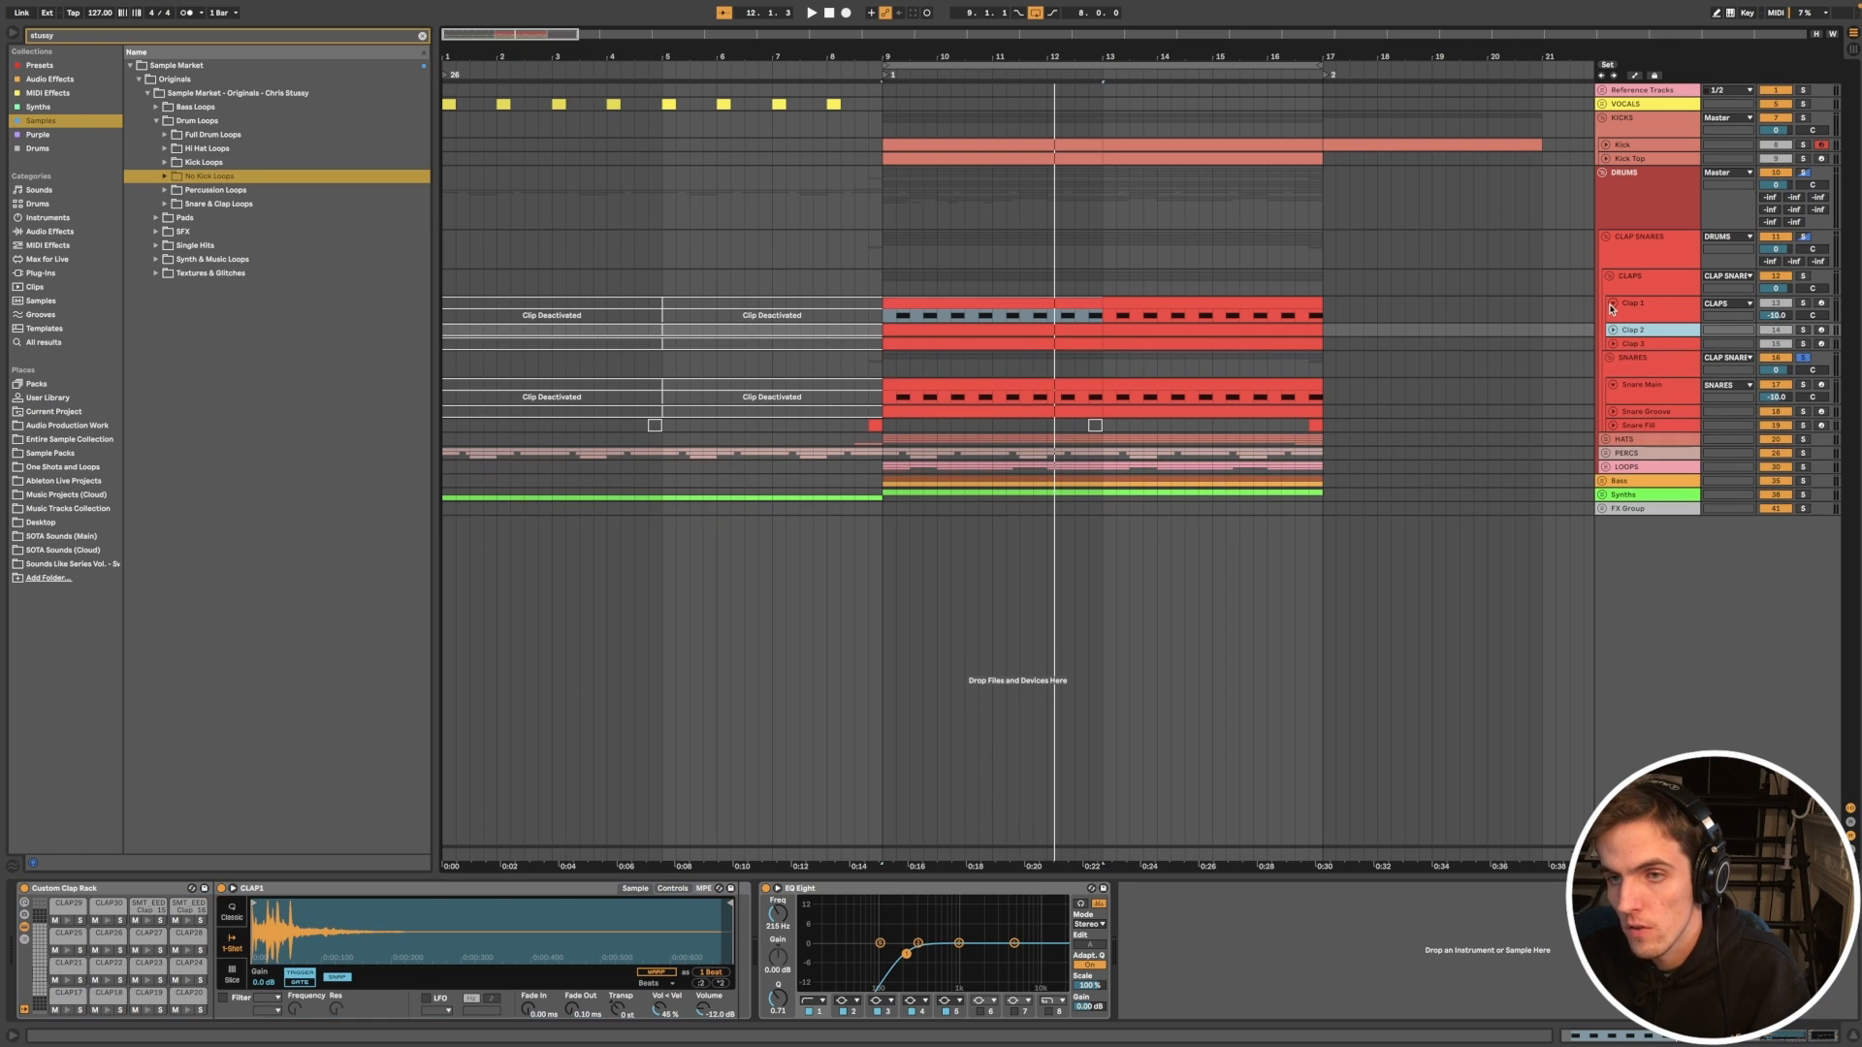
left_click(1614, 303)
Step: Unfold the Snare Groove track, select the Snare Main clip at bars 9 to 13 and play the snare layer
left_click(1635, 373)
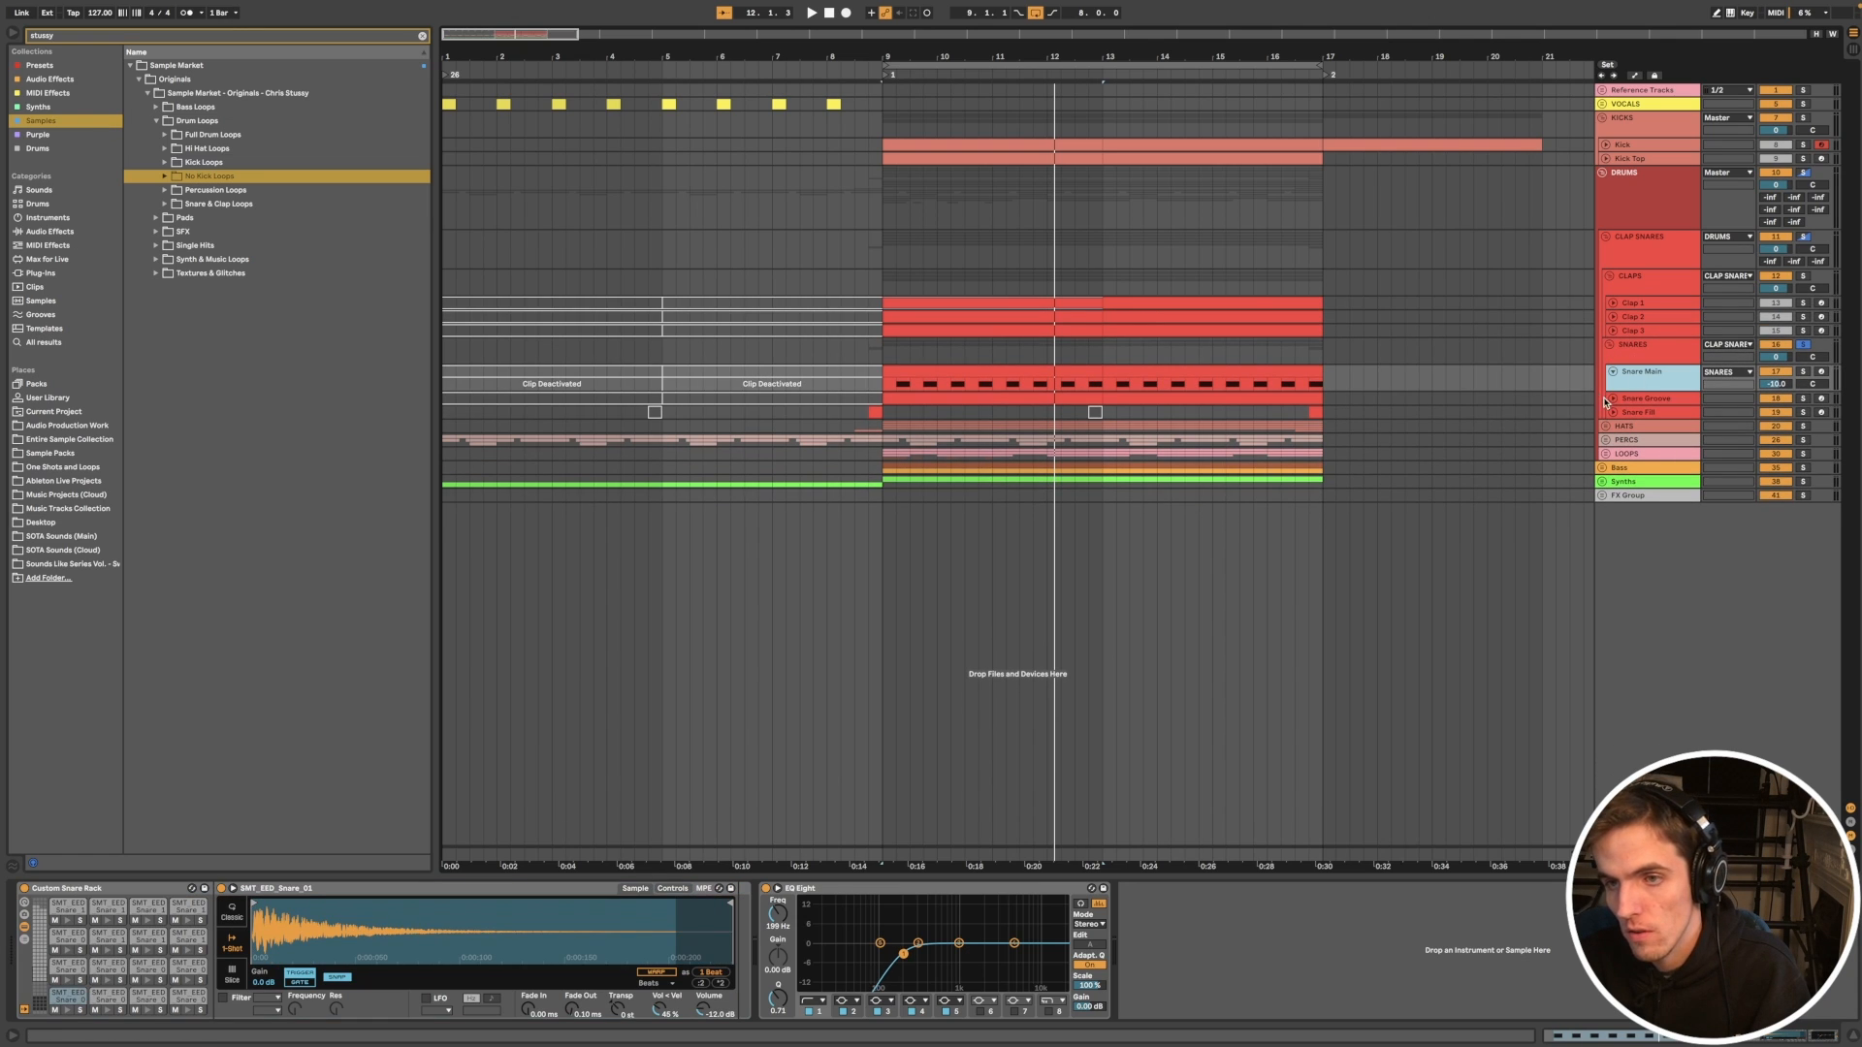
left_click(1614, 398)
left_click(1012, 371)
scroll(1013, 371, "up", 3)
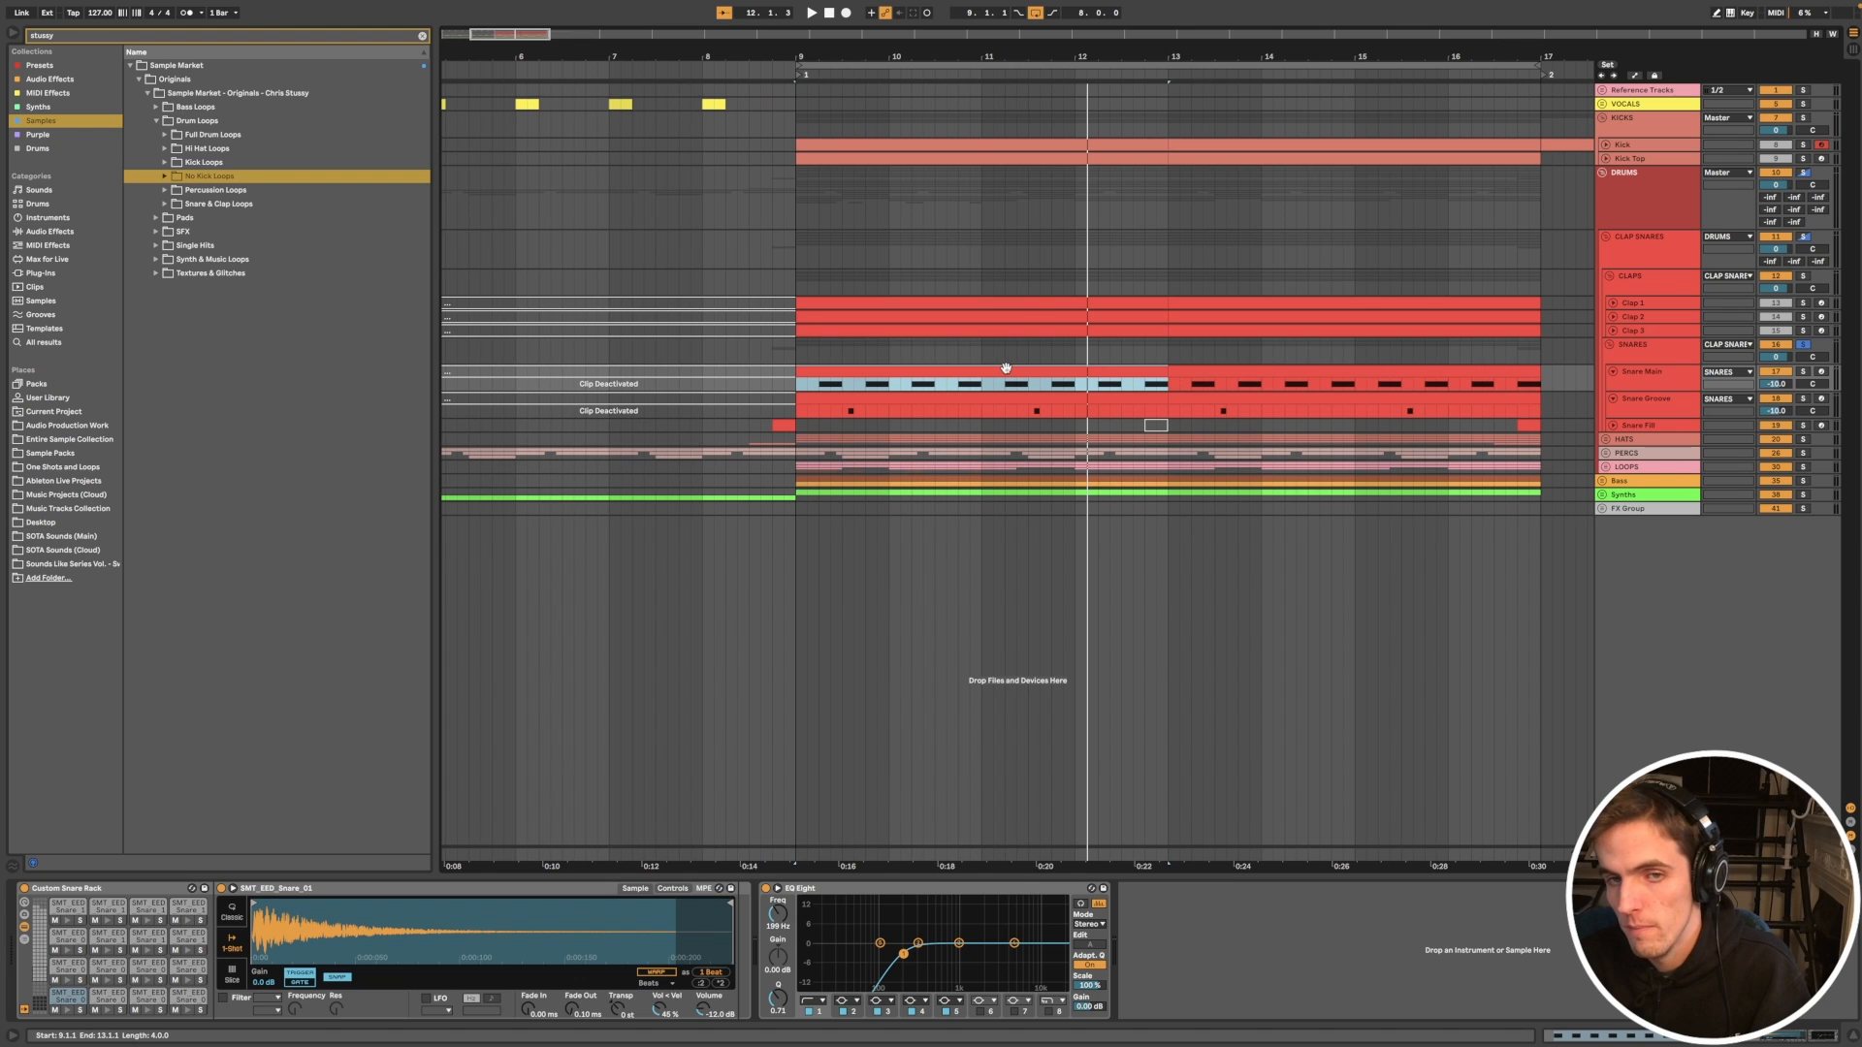
key("space")
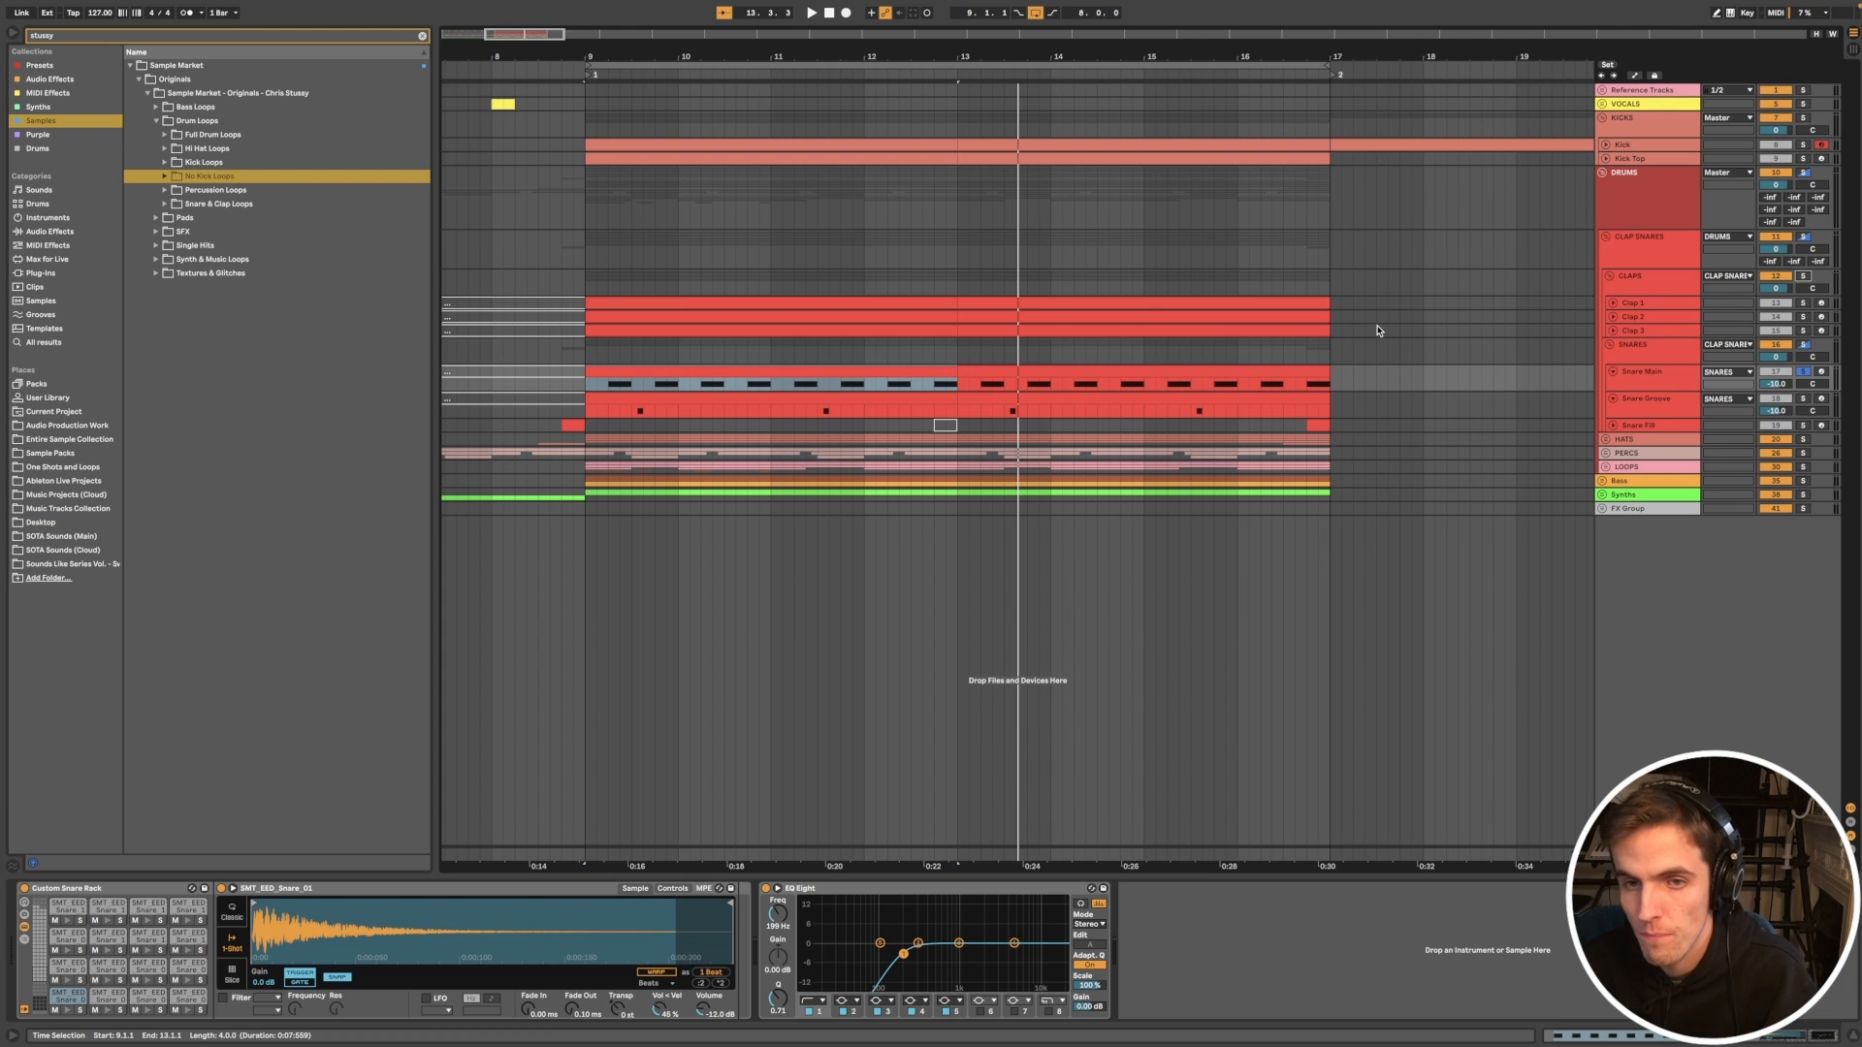
key("space")
scroll(1332, 350, "down", 3)
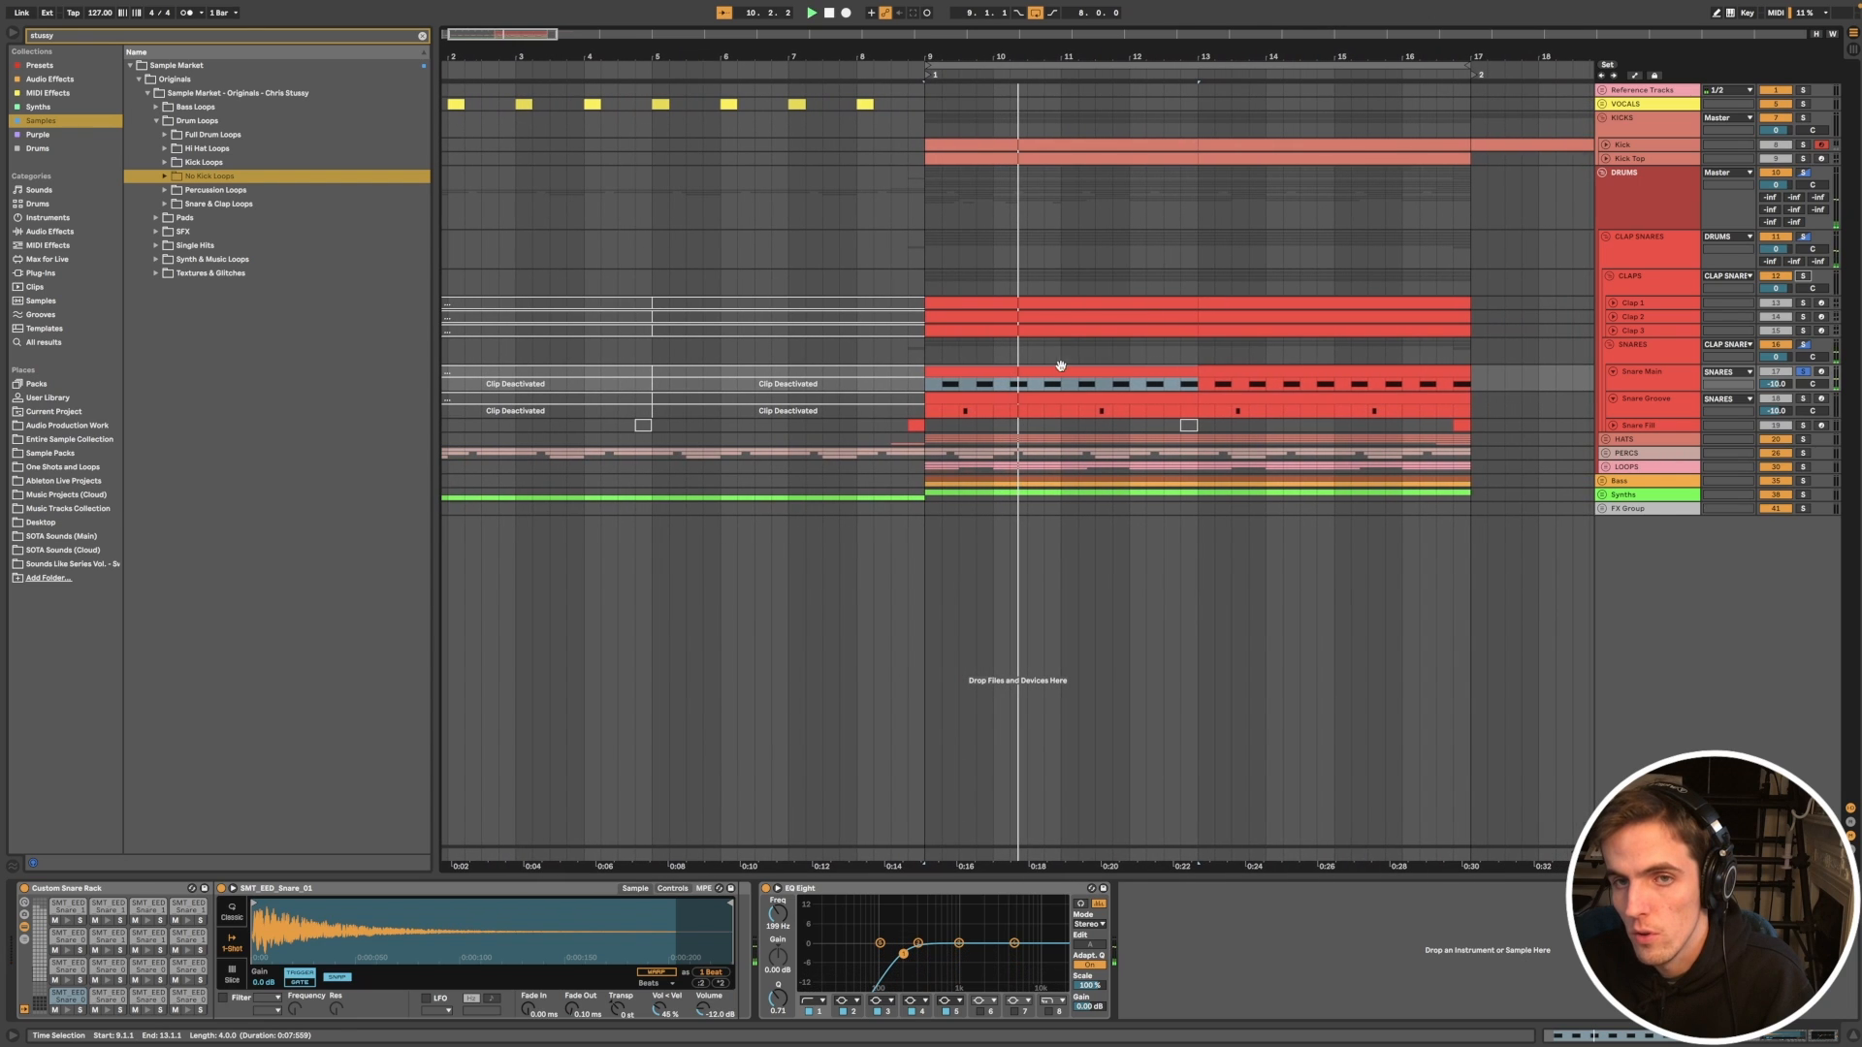
key("space")
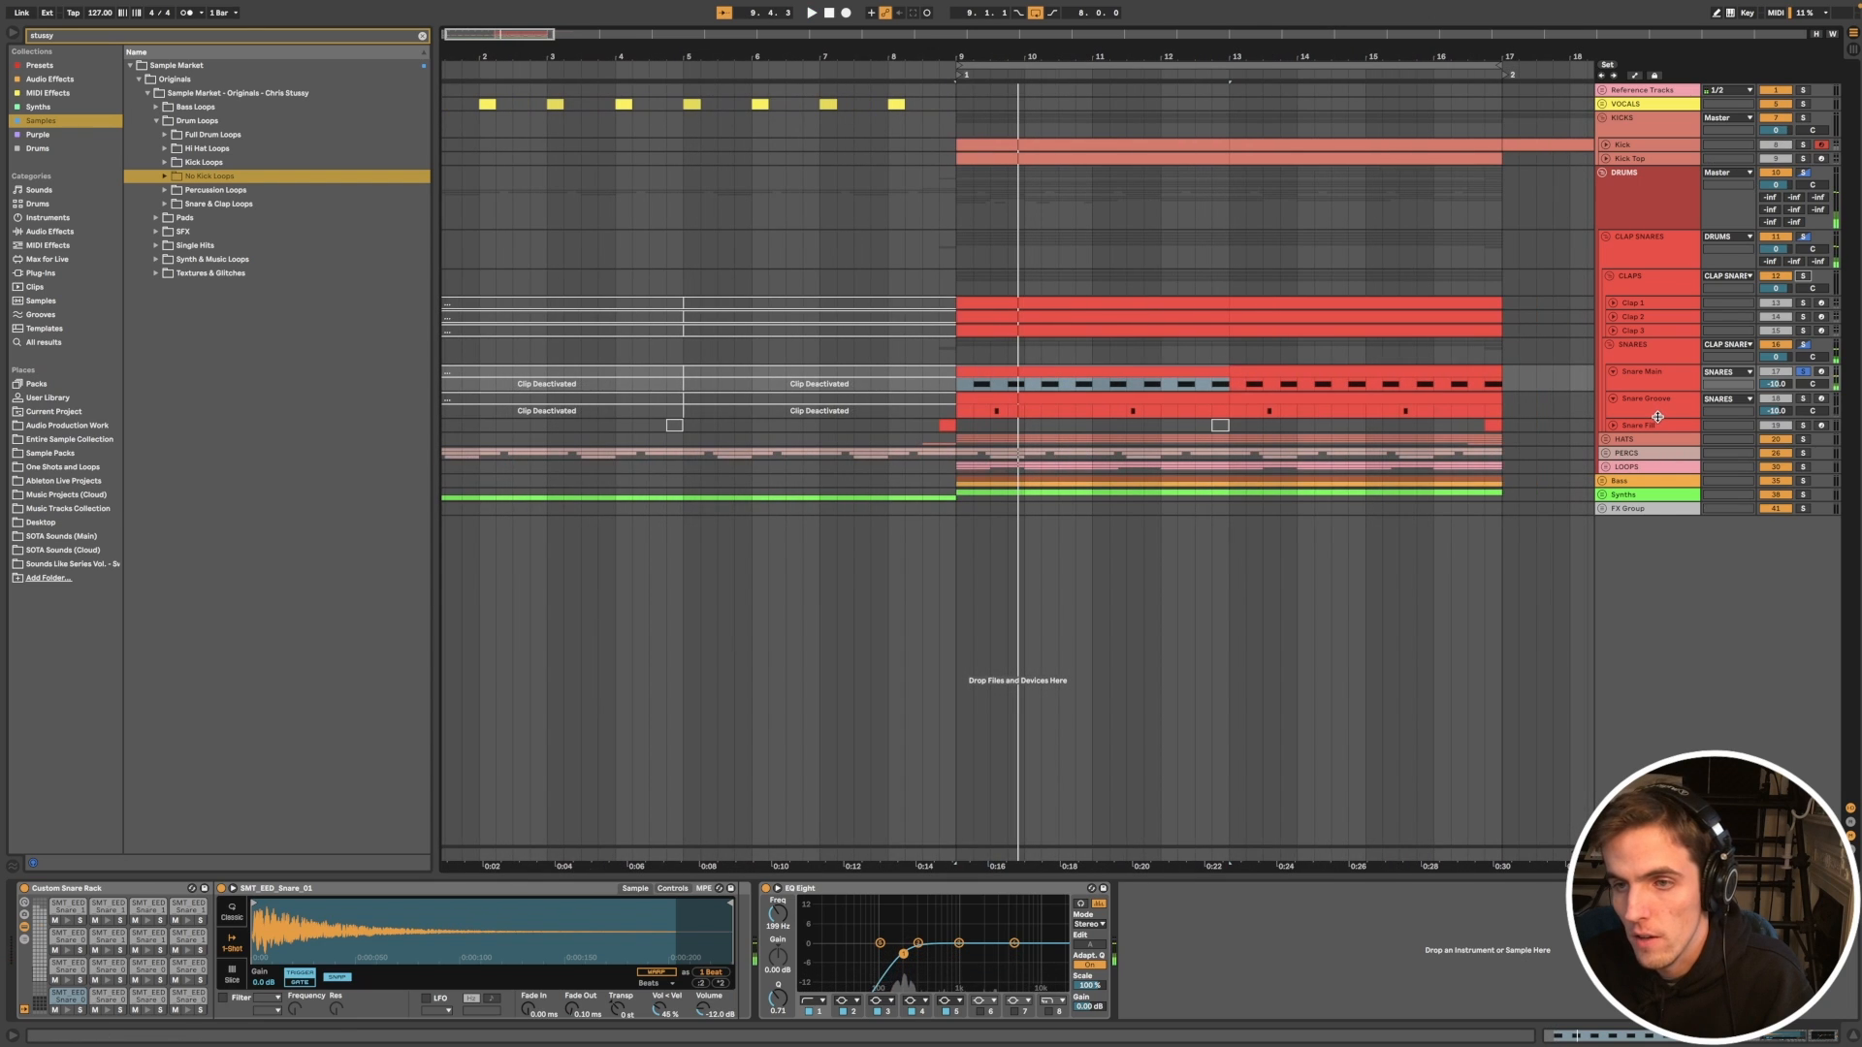
Step: Enlarge the Snare Groove track's lane to get a clearer view of its clips
left_click_drag(1655, 418, 1655, 455)
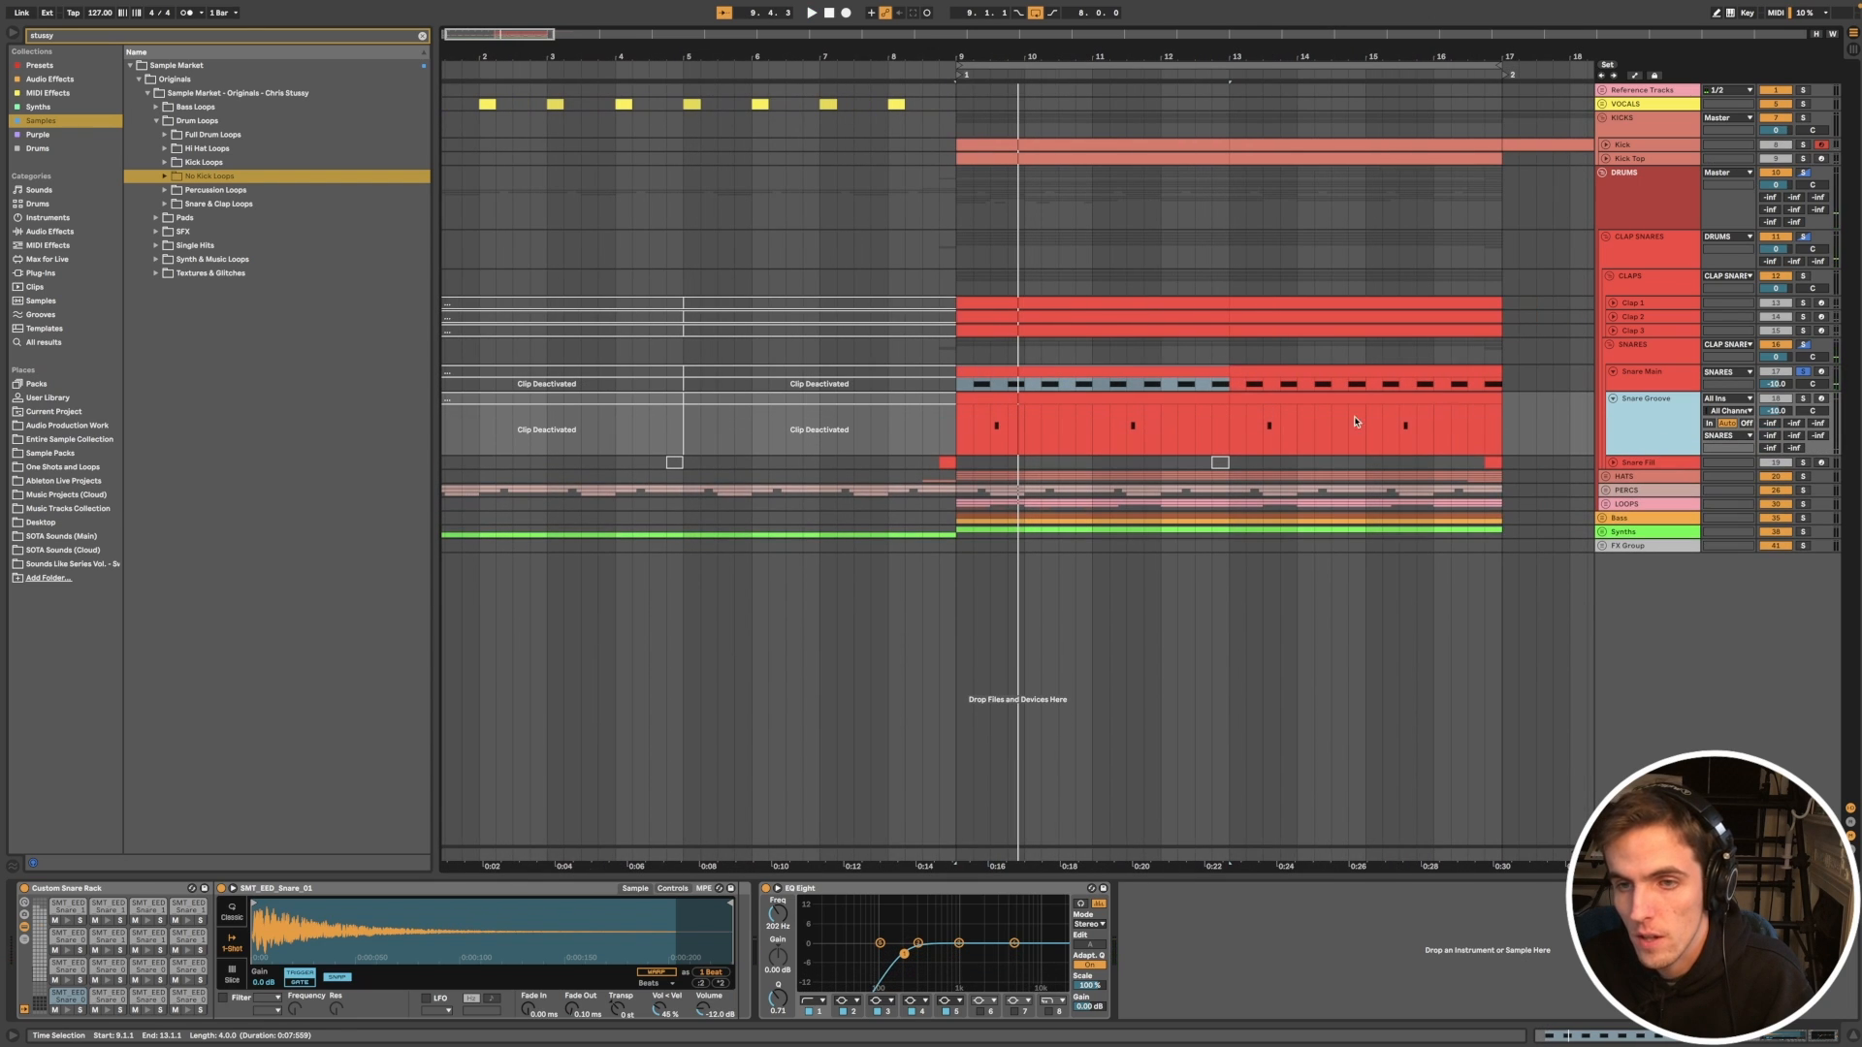
scroll(1257, 446, "up", 5)
scroll(1257, 447, "down", 3)
scroll(1257, 448, "right", 1)
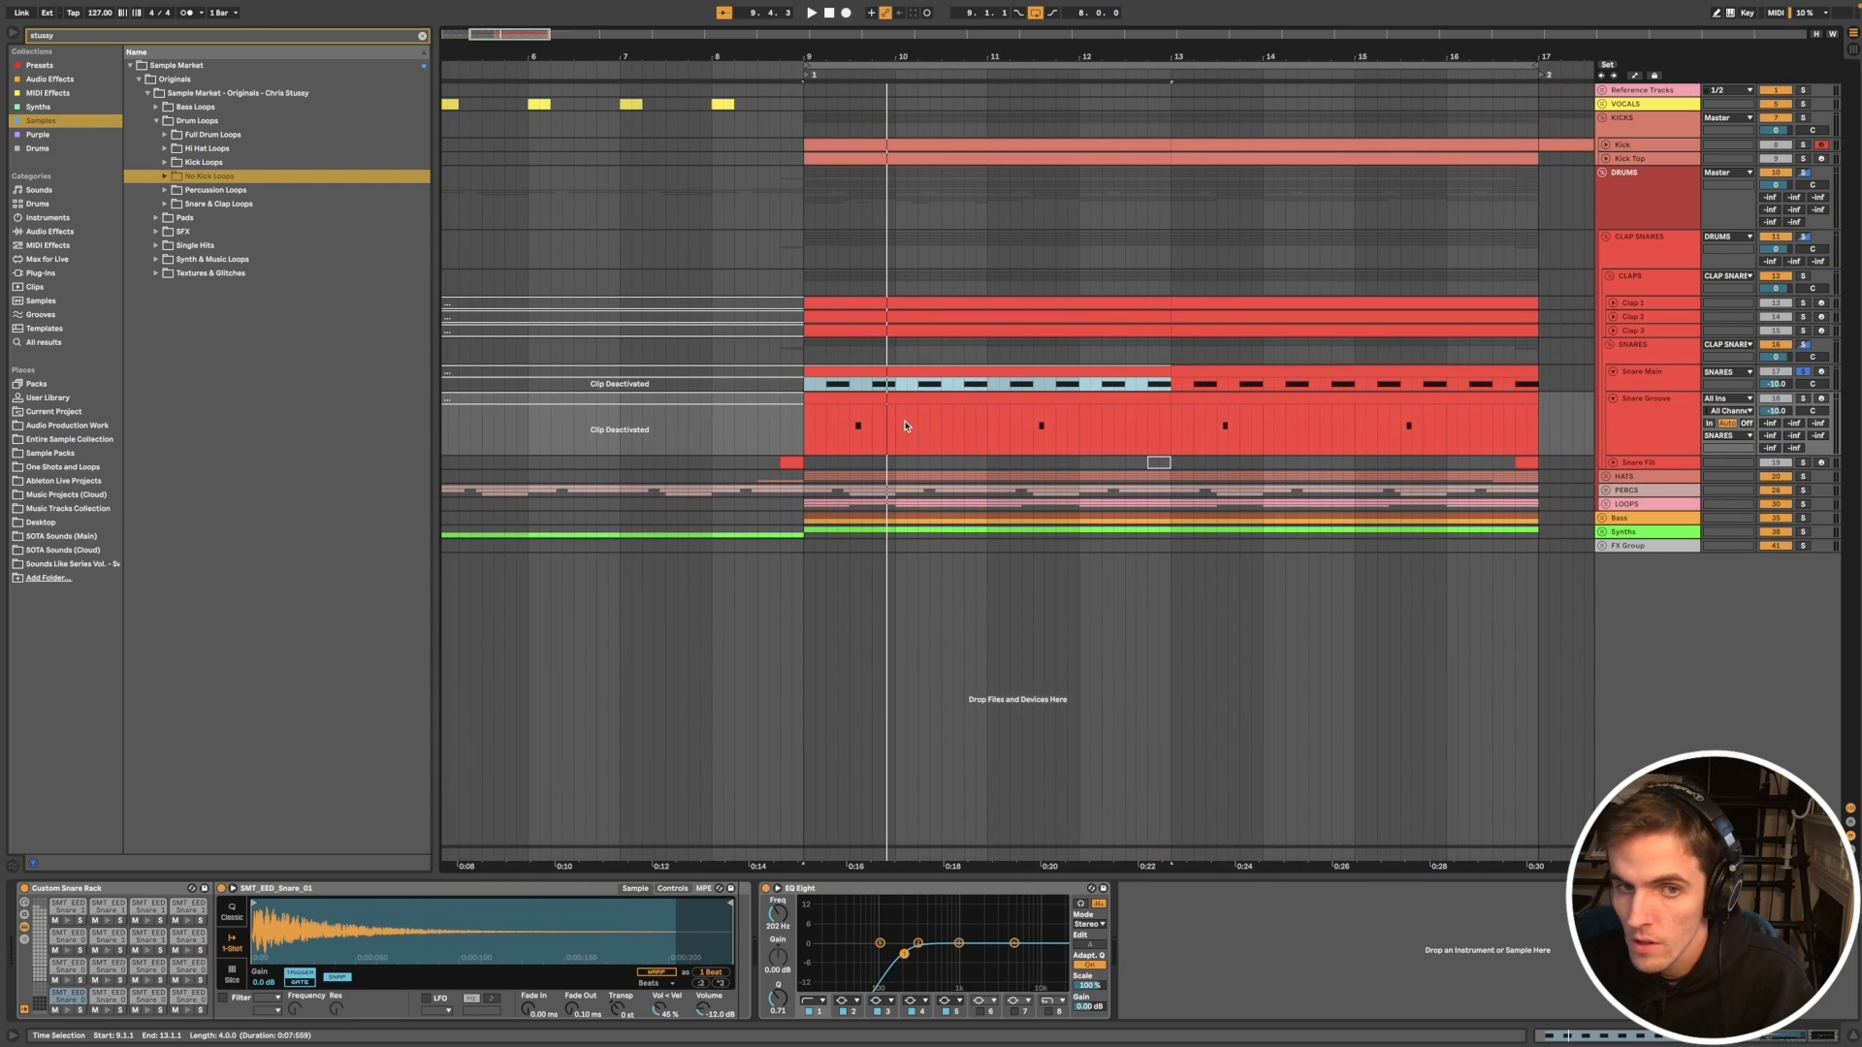
Step: Deactivate the Snare Groove clip at bars 9 to 13 to hear the loop without it, and reactivate it
left_click(1610, 418)
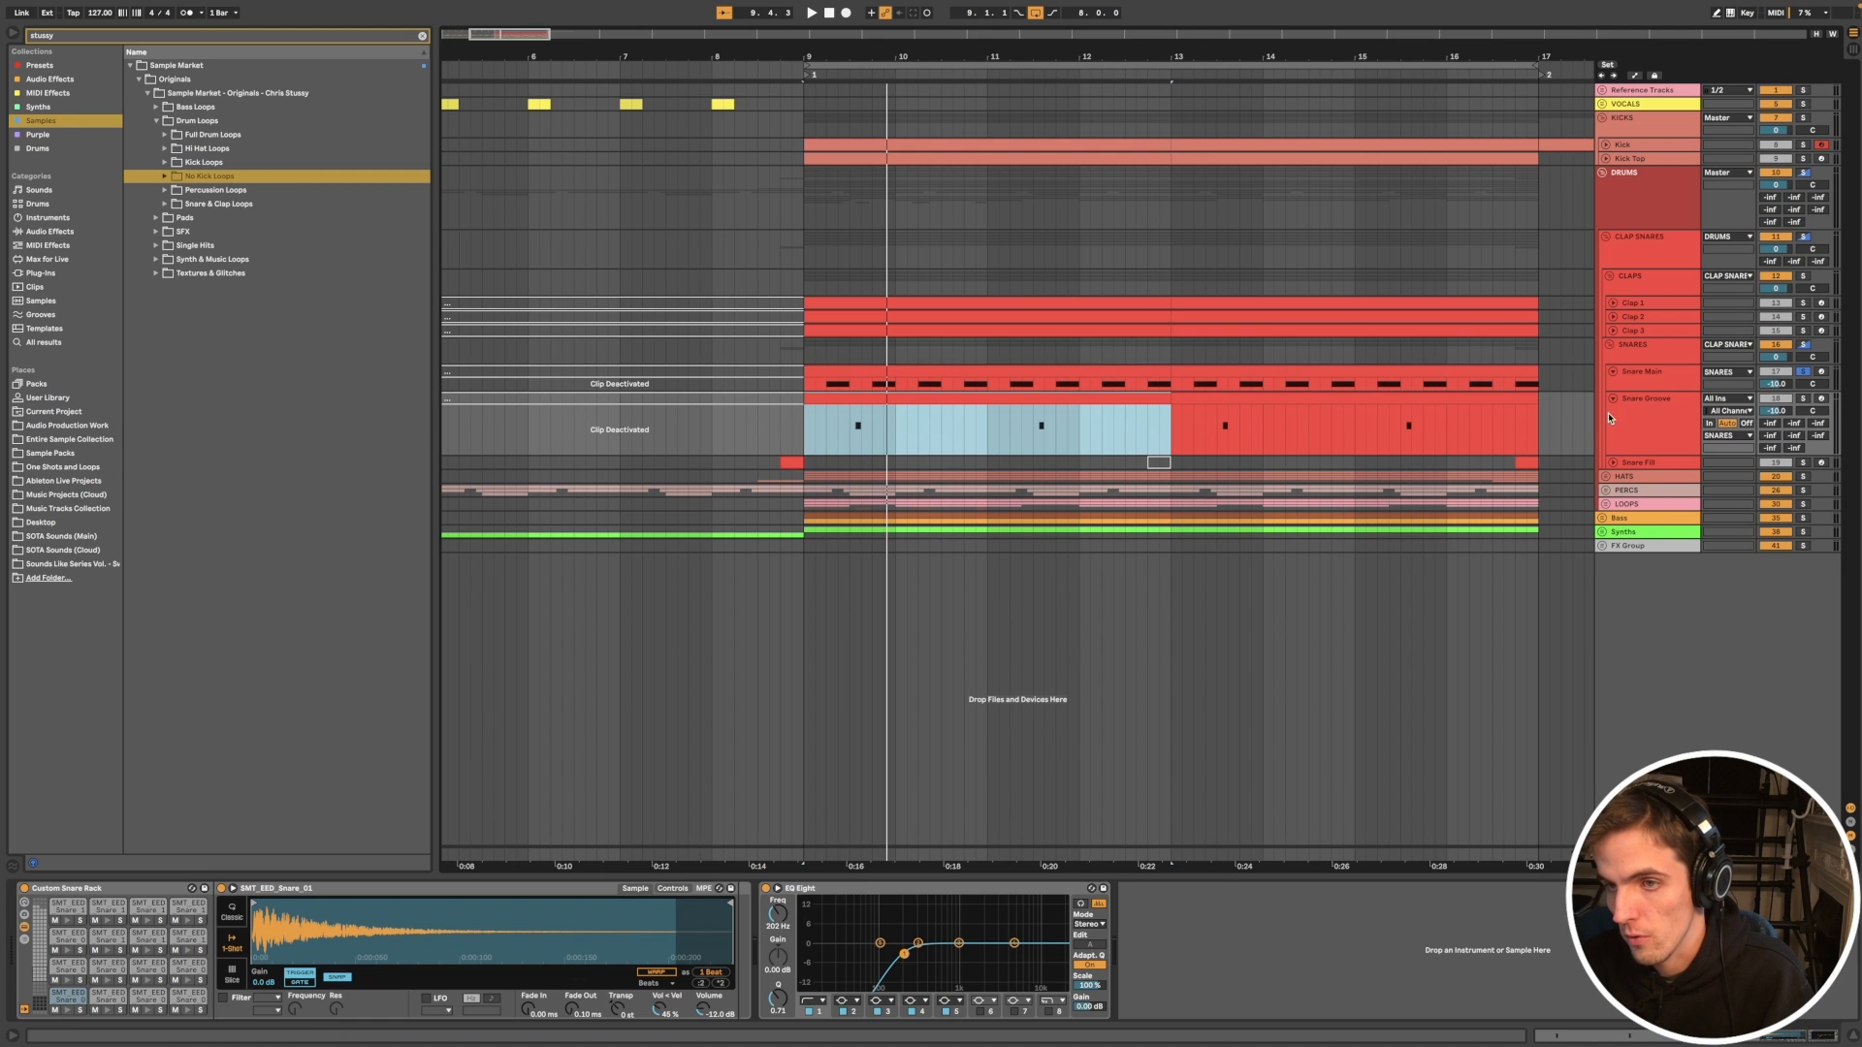
key("0")
scroll(1739, 391, "left", 3)
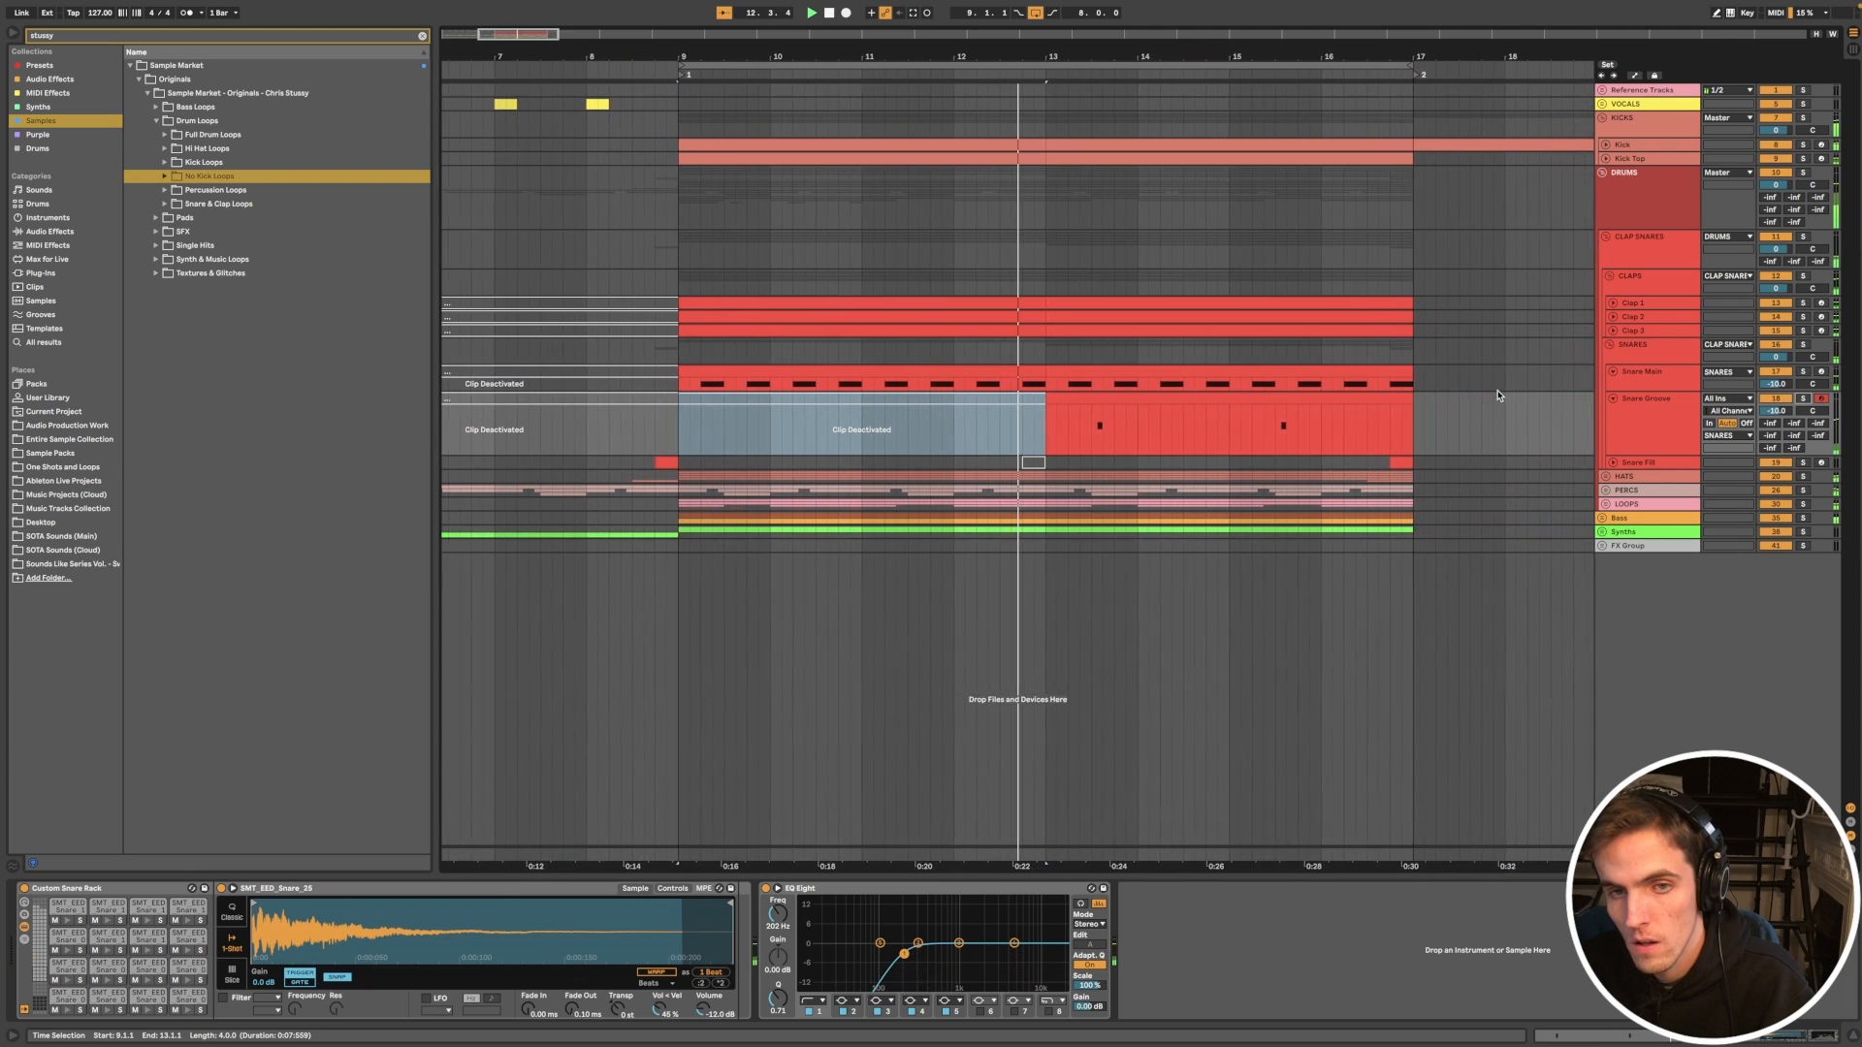
key("0")
Step: Show the Snare Groove clip's notes, set the note grid to 1/16 and select the short snare note at 3.3.2
double_click(926, 400)
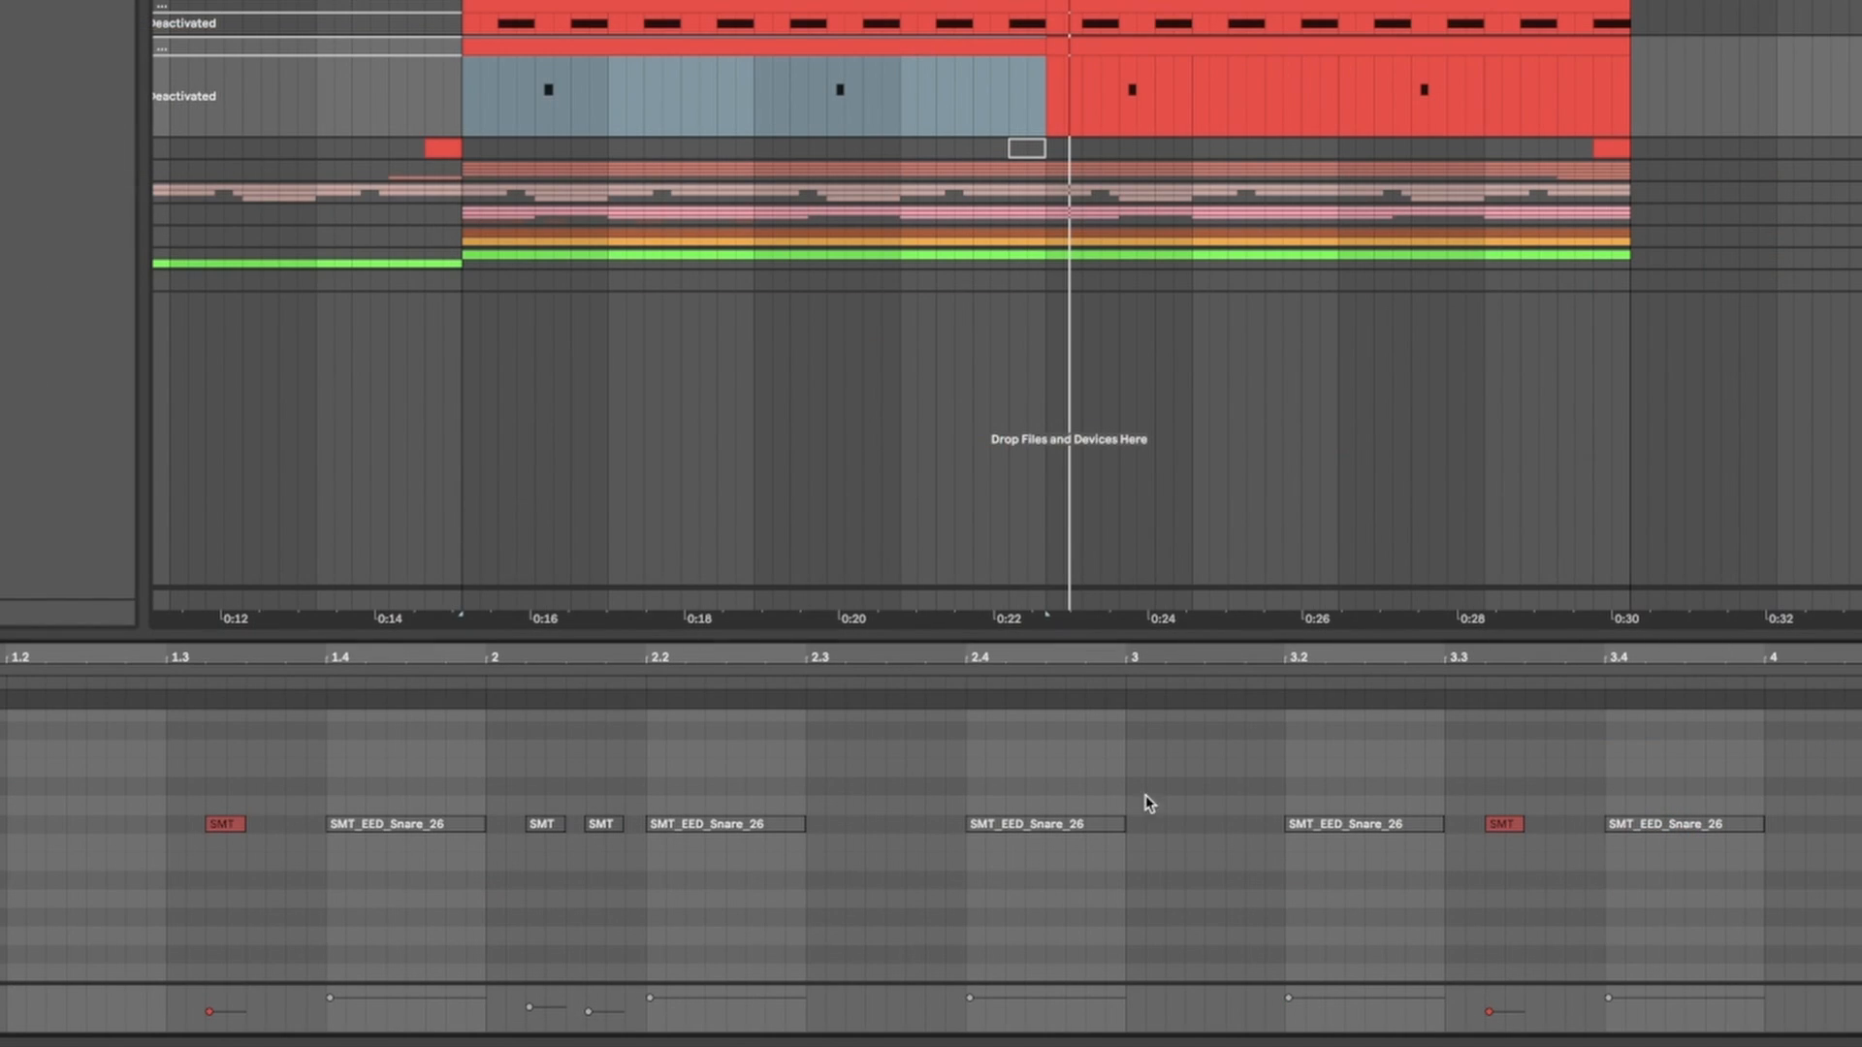
scroll(1518, 824, "up", 6)
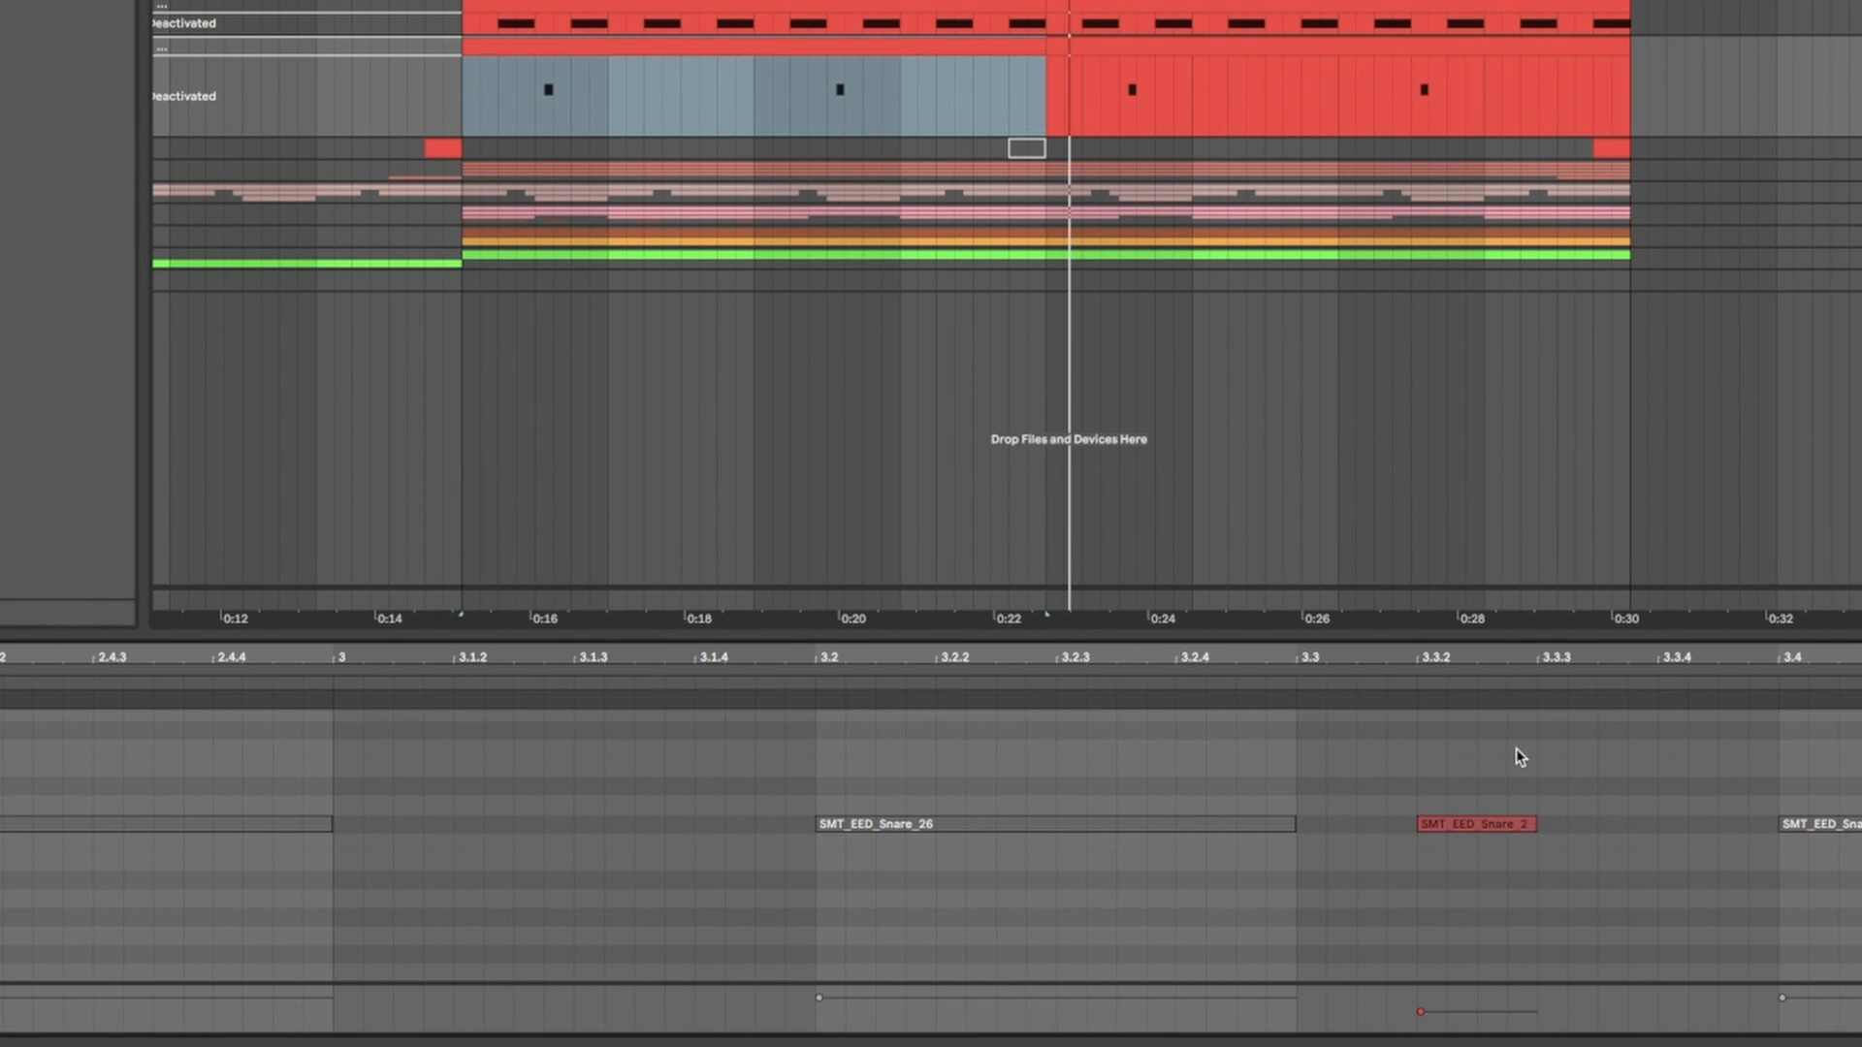
scroll(1557, 727, "down", 4)
scroll(1509, 753, "up", 4)
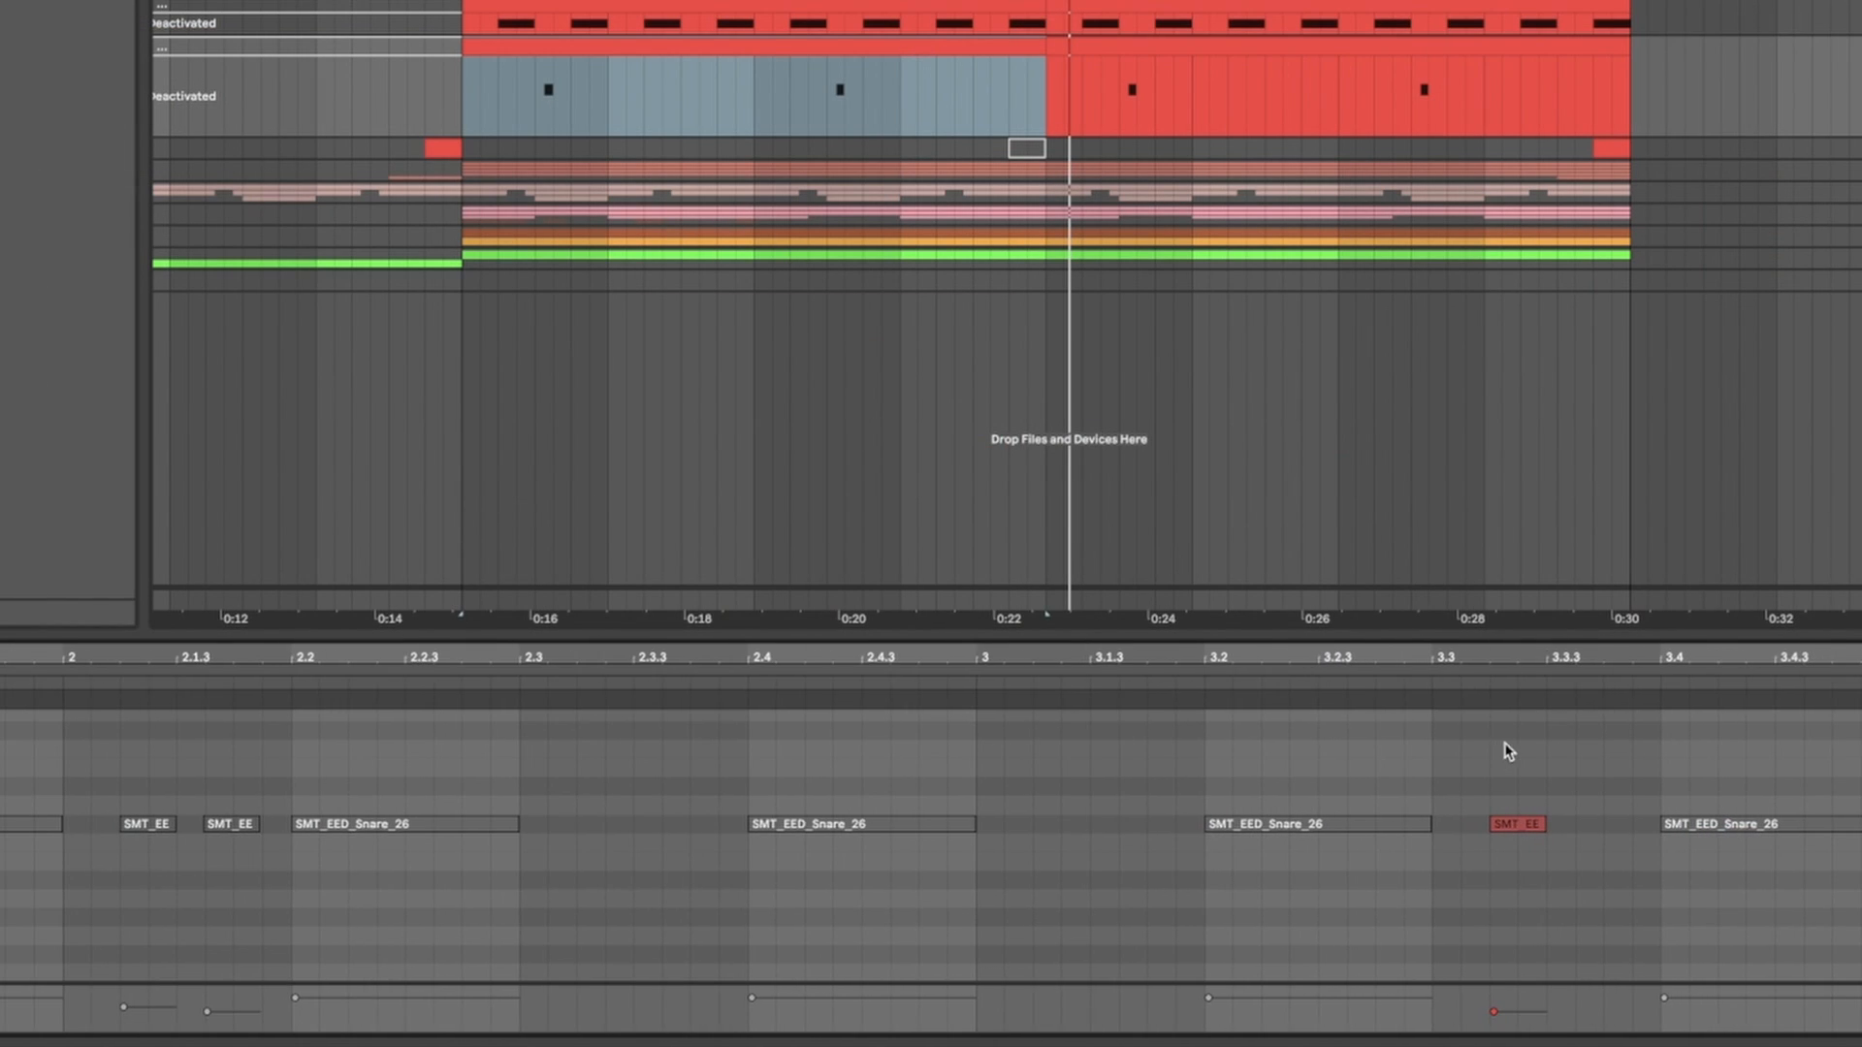
right_click(1422, 809)
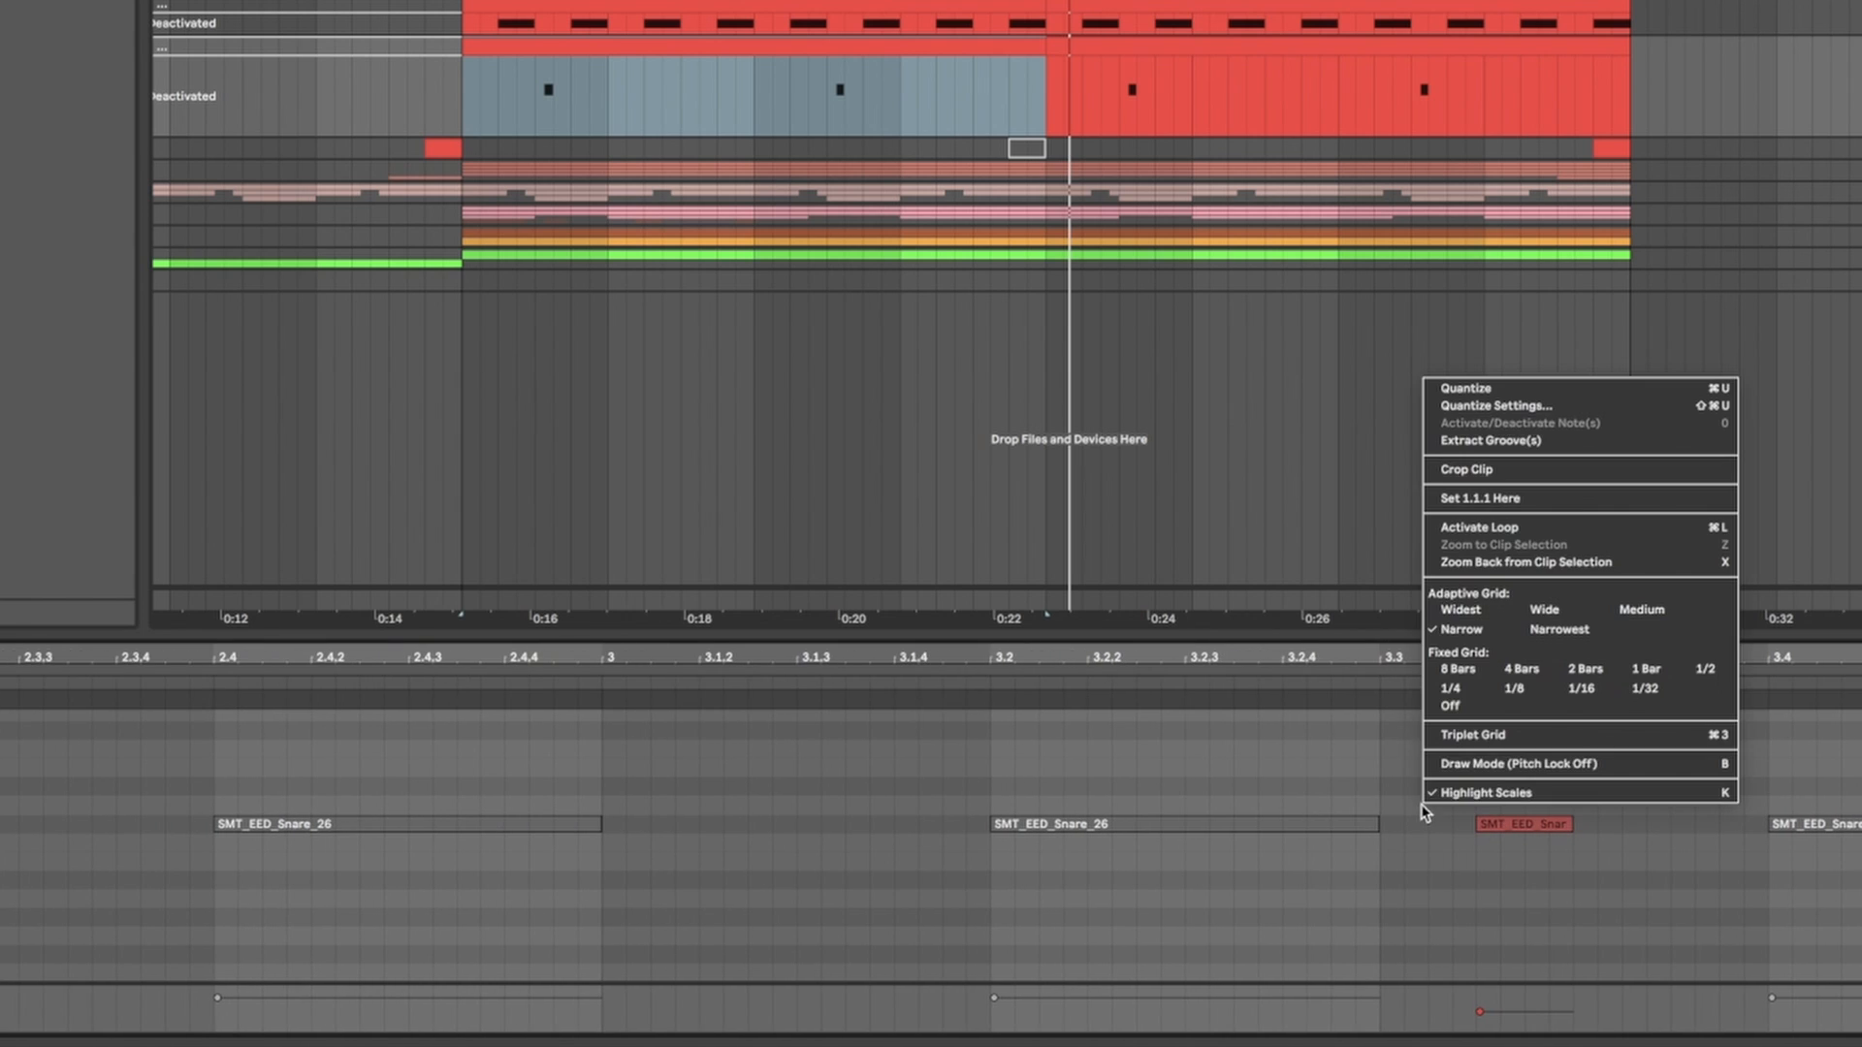
left_click(1557, 673)
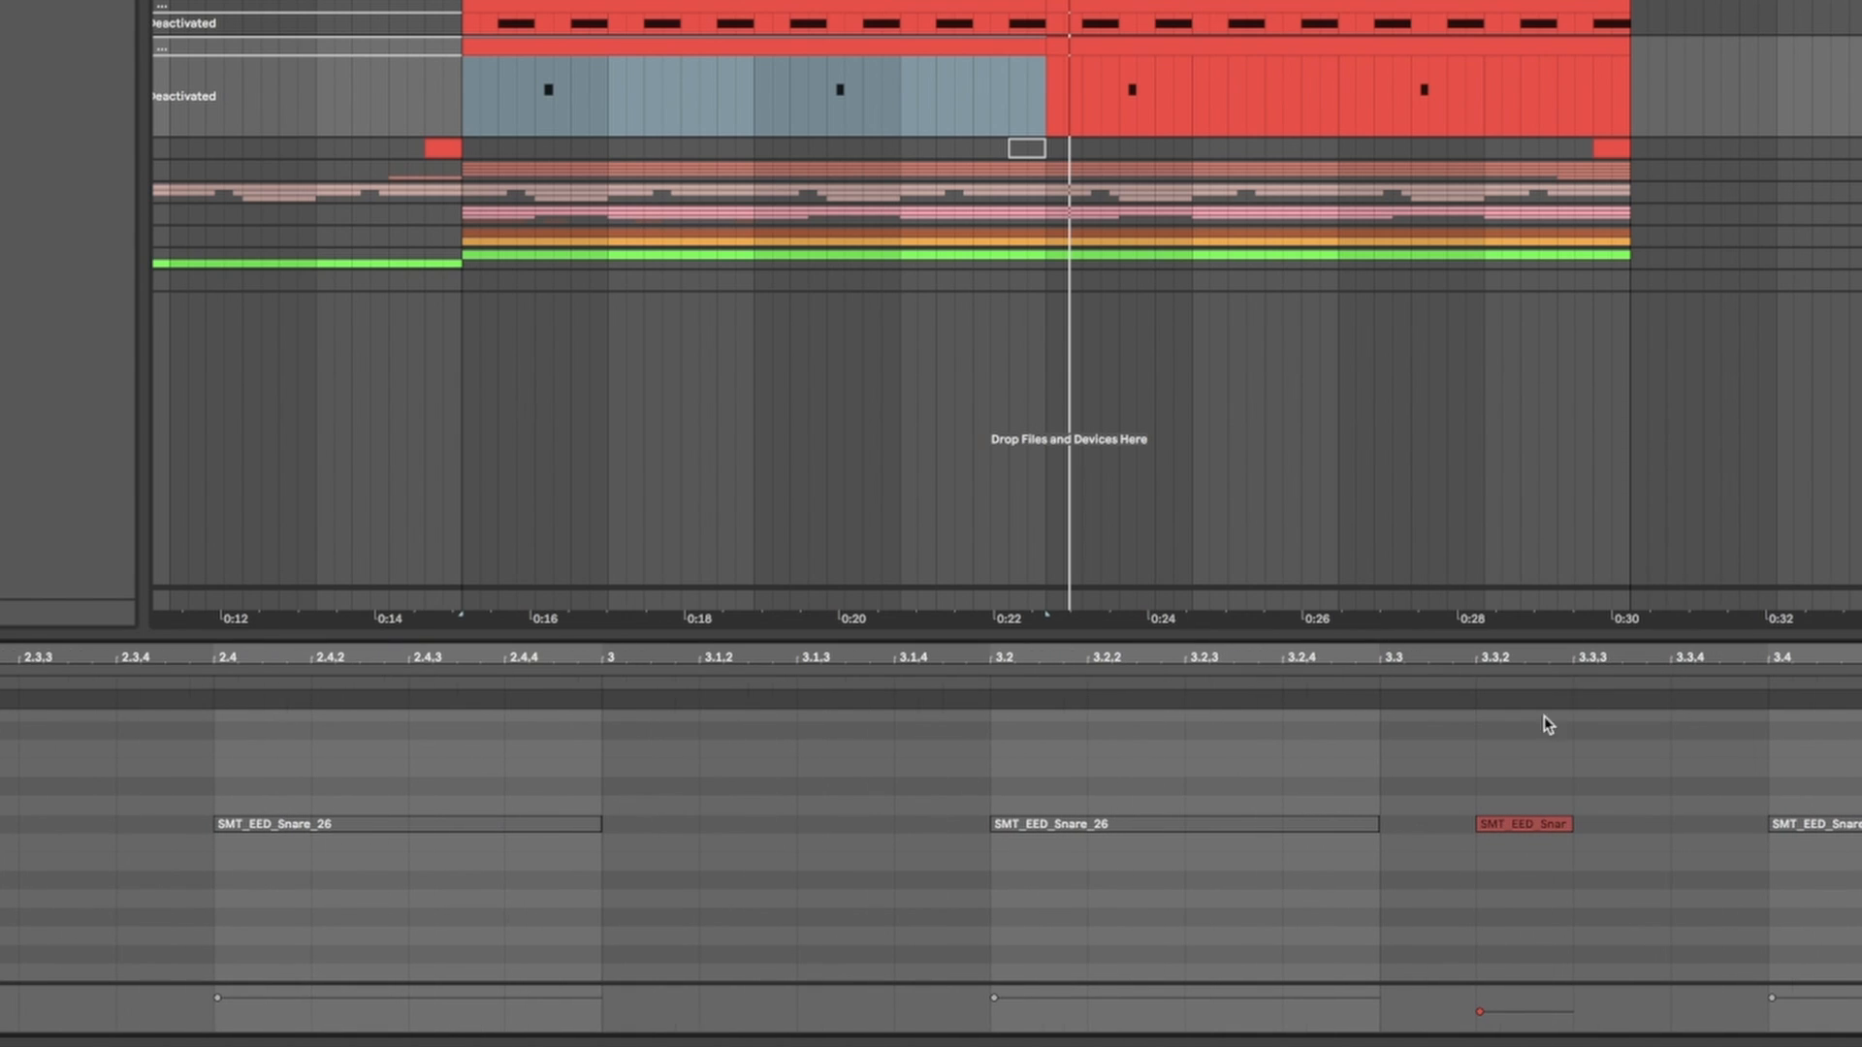
left_click(1493, 824)
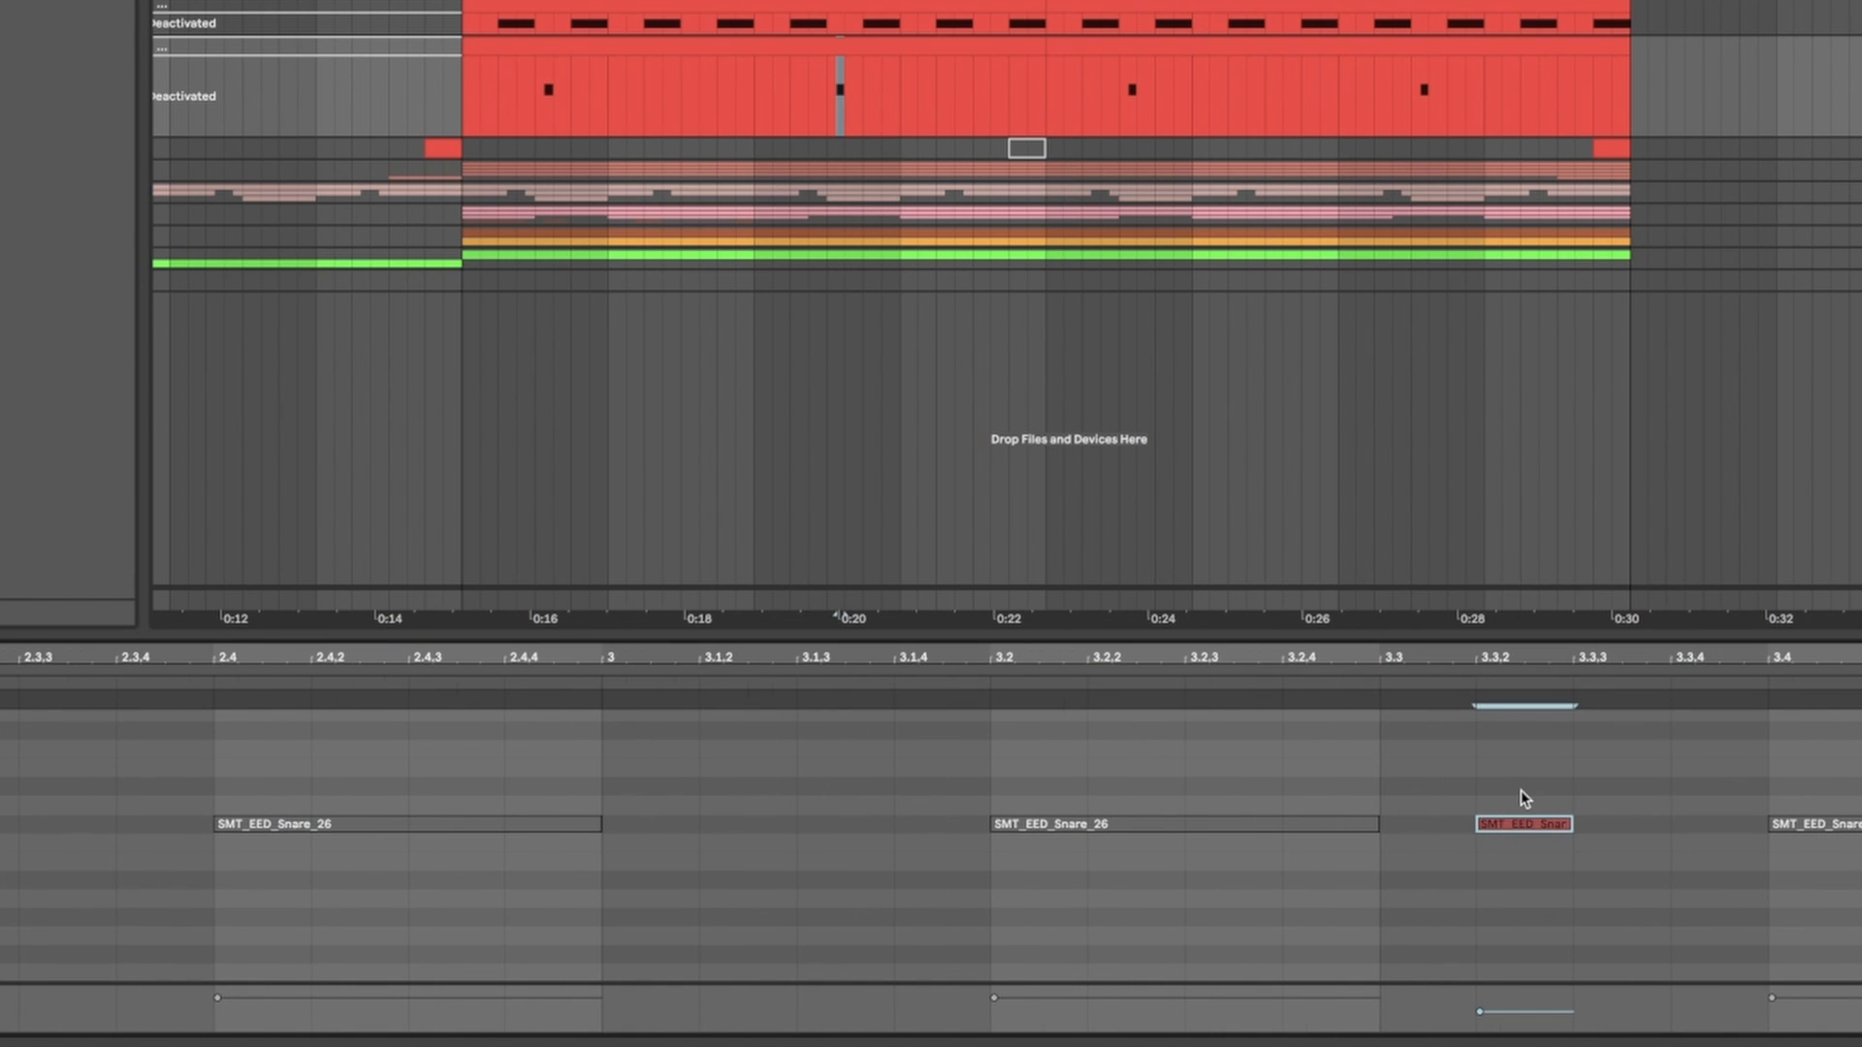
Step: Deactivate the Snare Groove clip at bars 9 to 13 and play the loop without the extra snare hits
key("0")
key("space")
key("space")
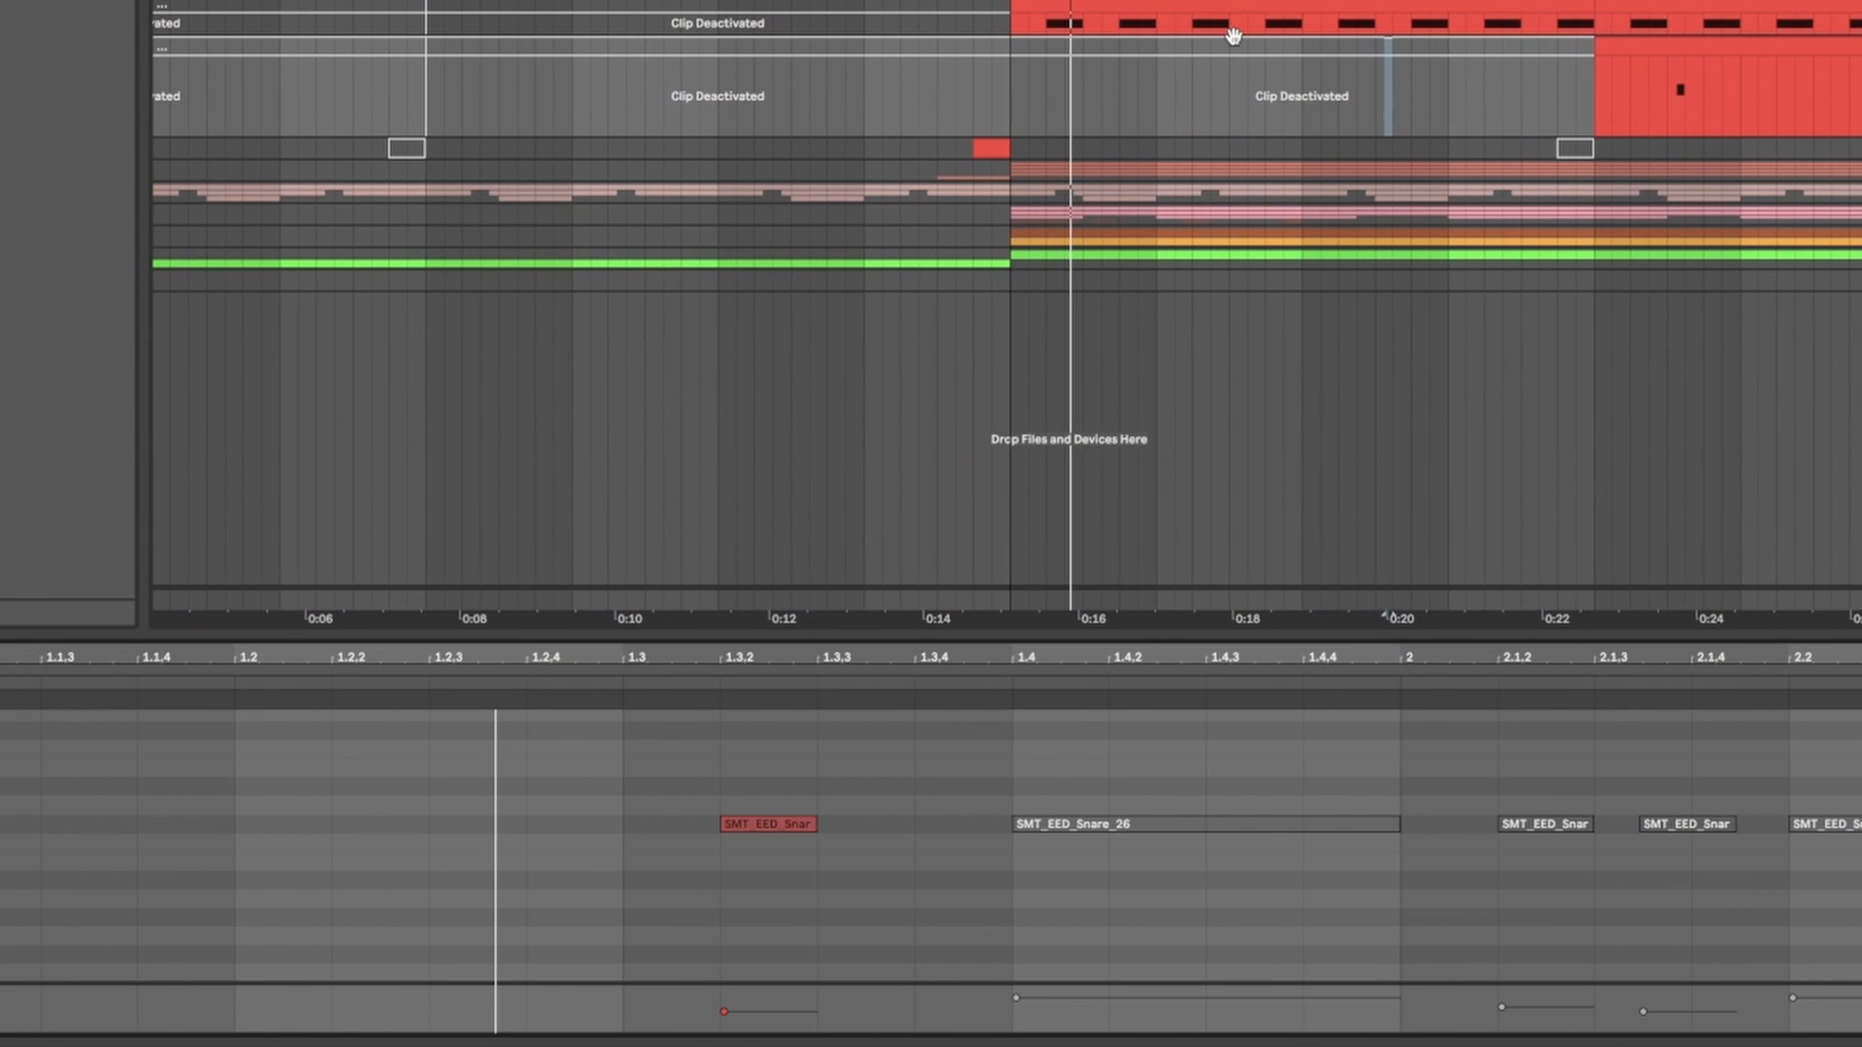
Step: Reactivate the Snare Groove clip at bars 9 to 13 and play the loop with the extra snare hits
left_click(1232, 36)
key("0")
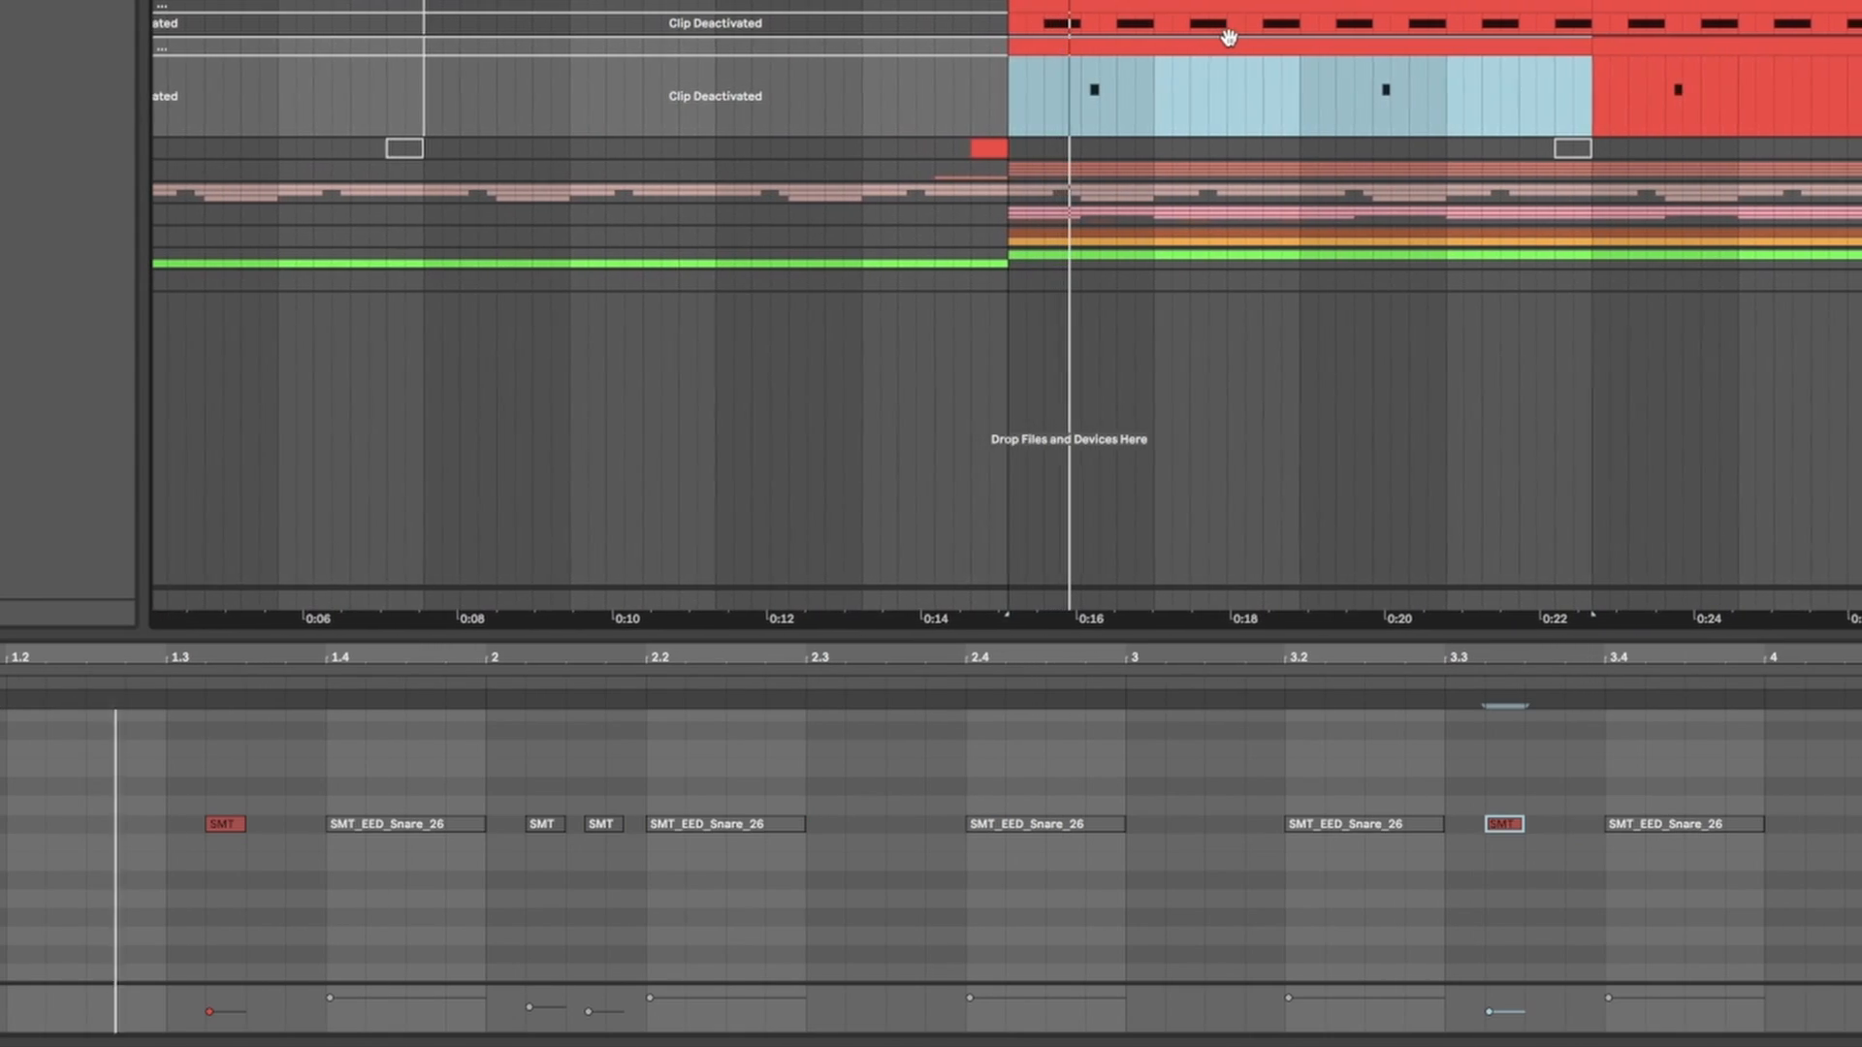
key("space")
key("space")
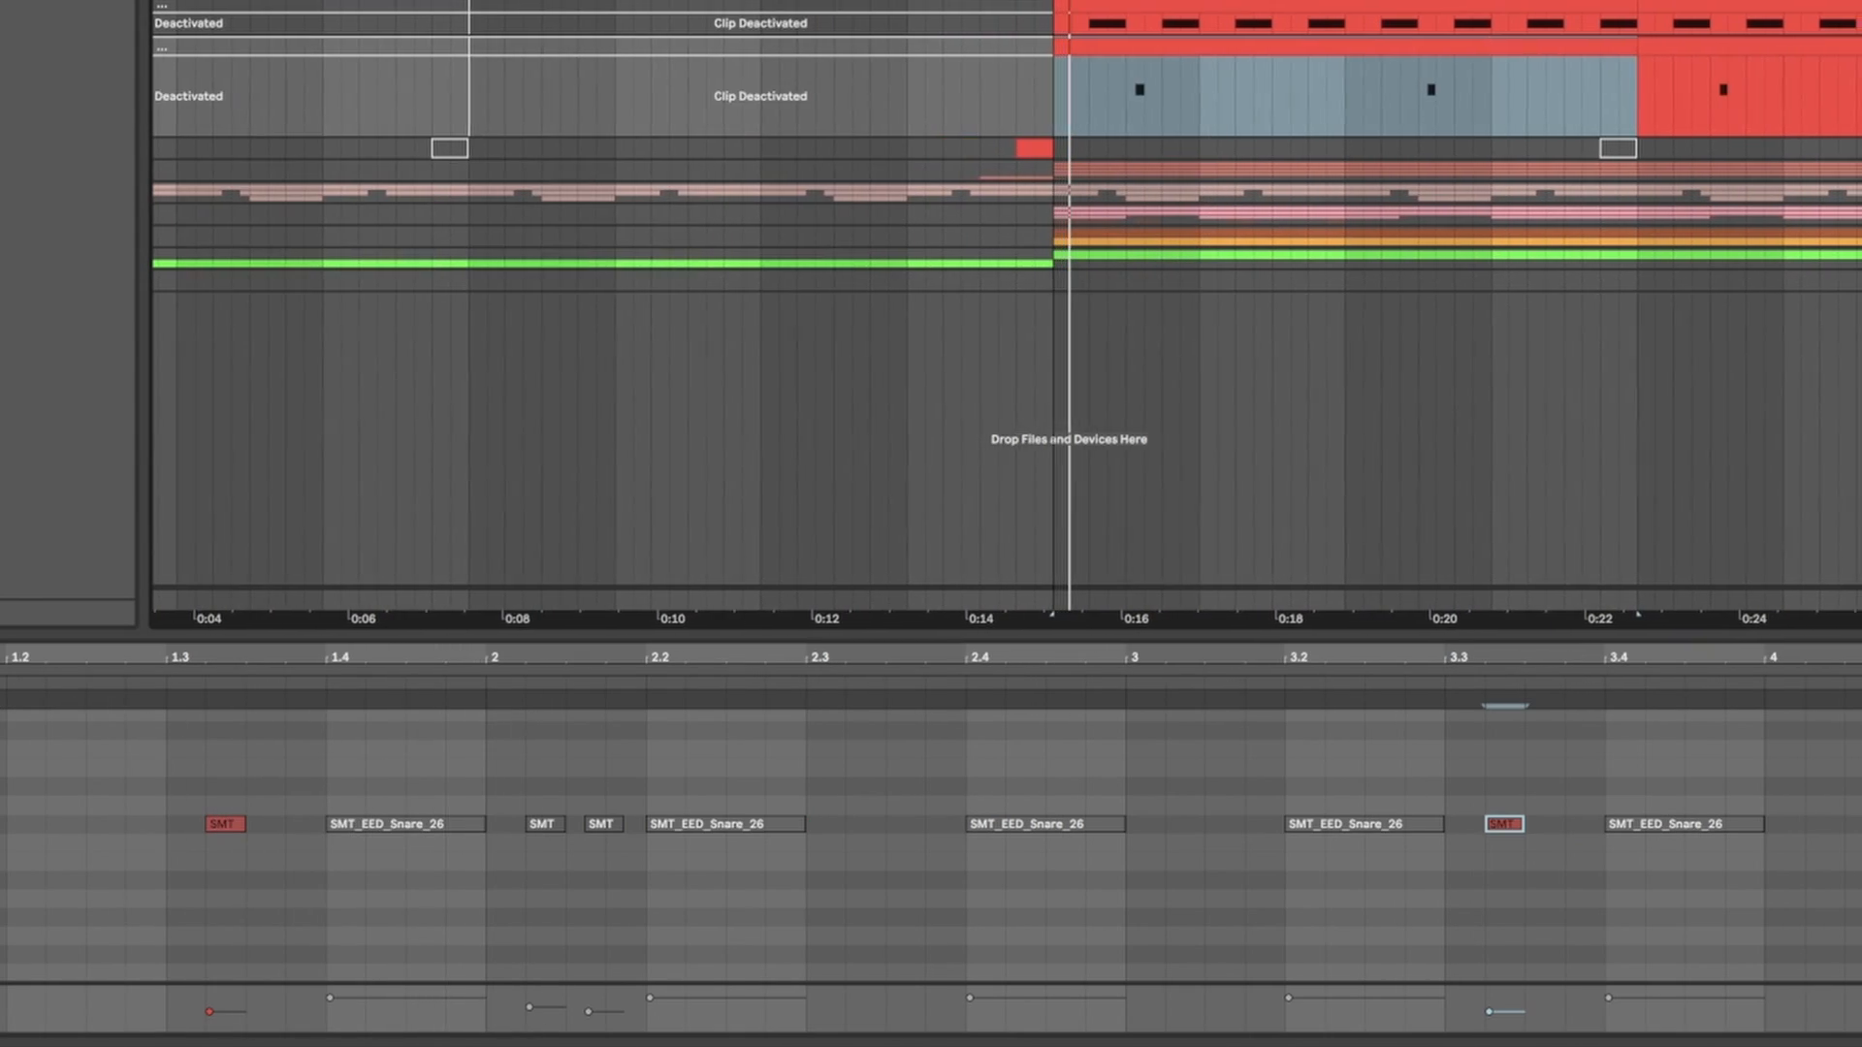
key("space")
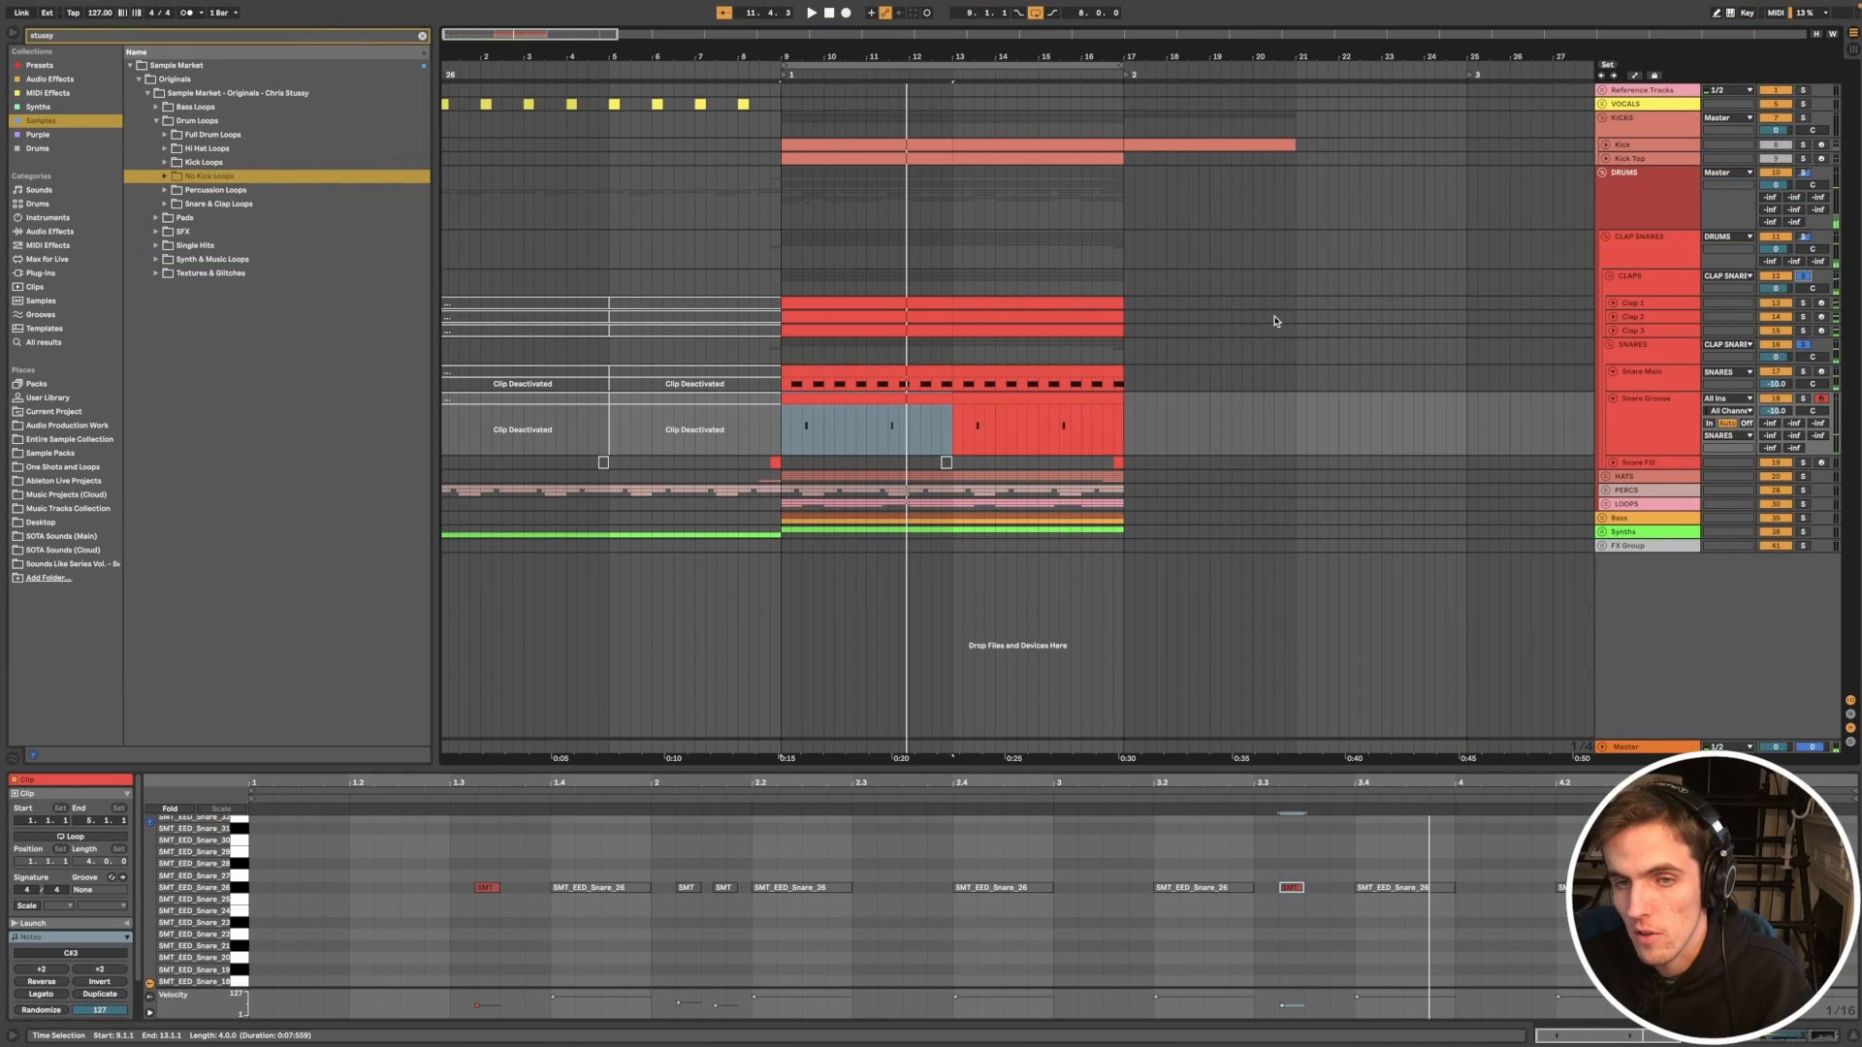
Step: Select the Snare Groove clip at bars 9 to 13, play it, and show the Snare Groove track's device chain
left_click(1633, 378)
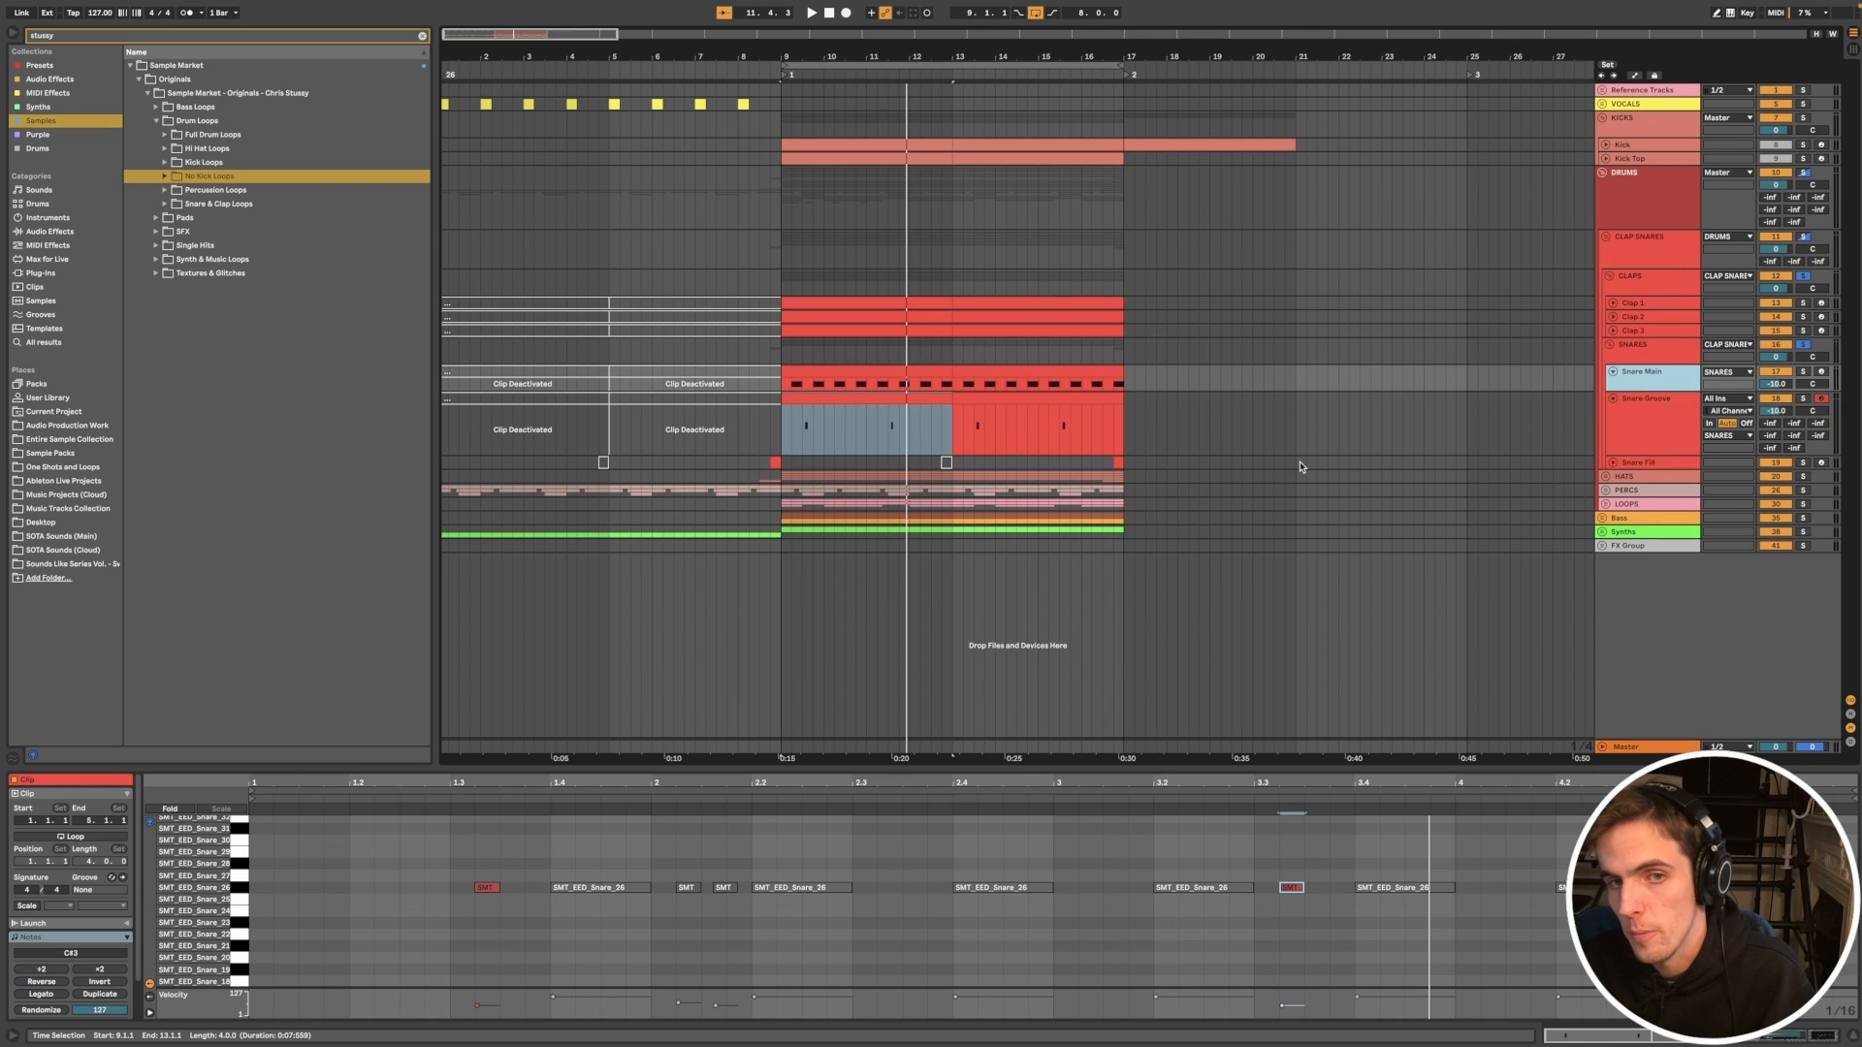
left_click(848, 399)
scroll(852, 434, "up", 5)
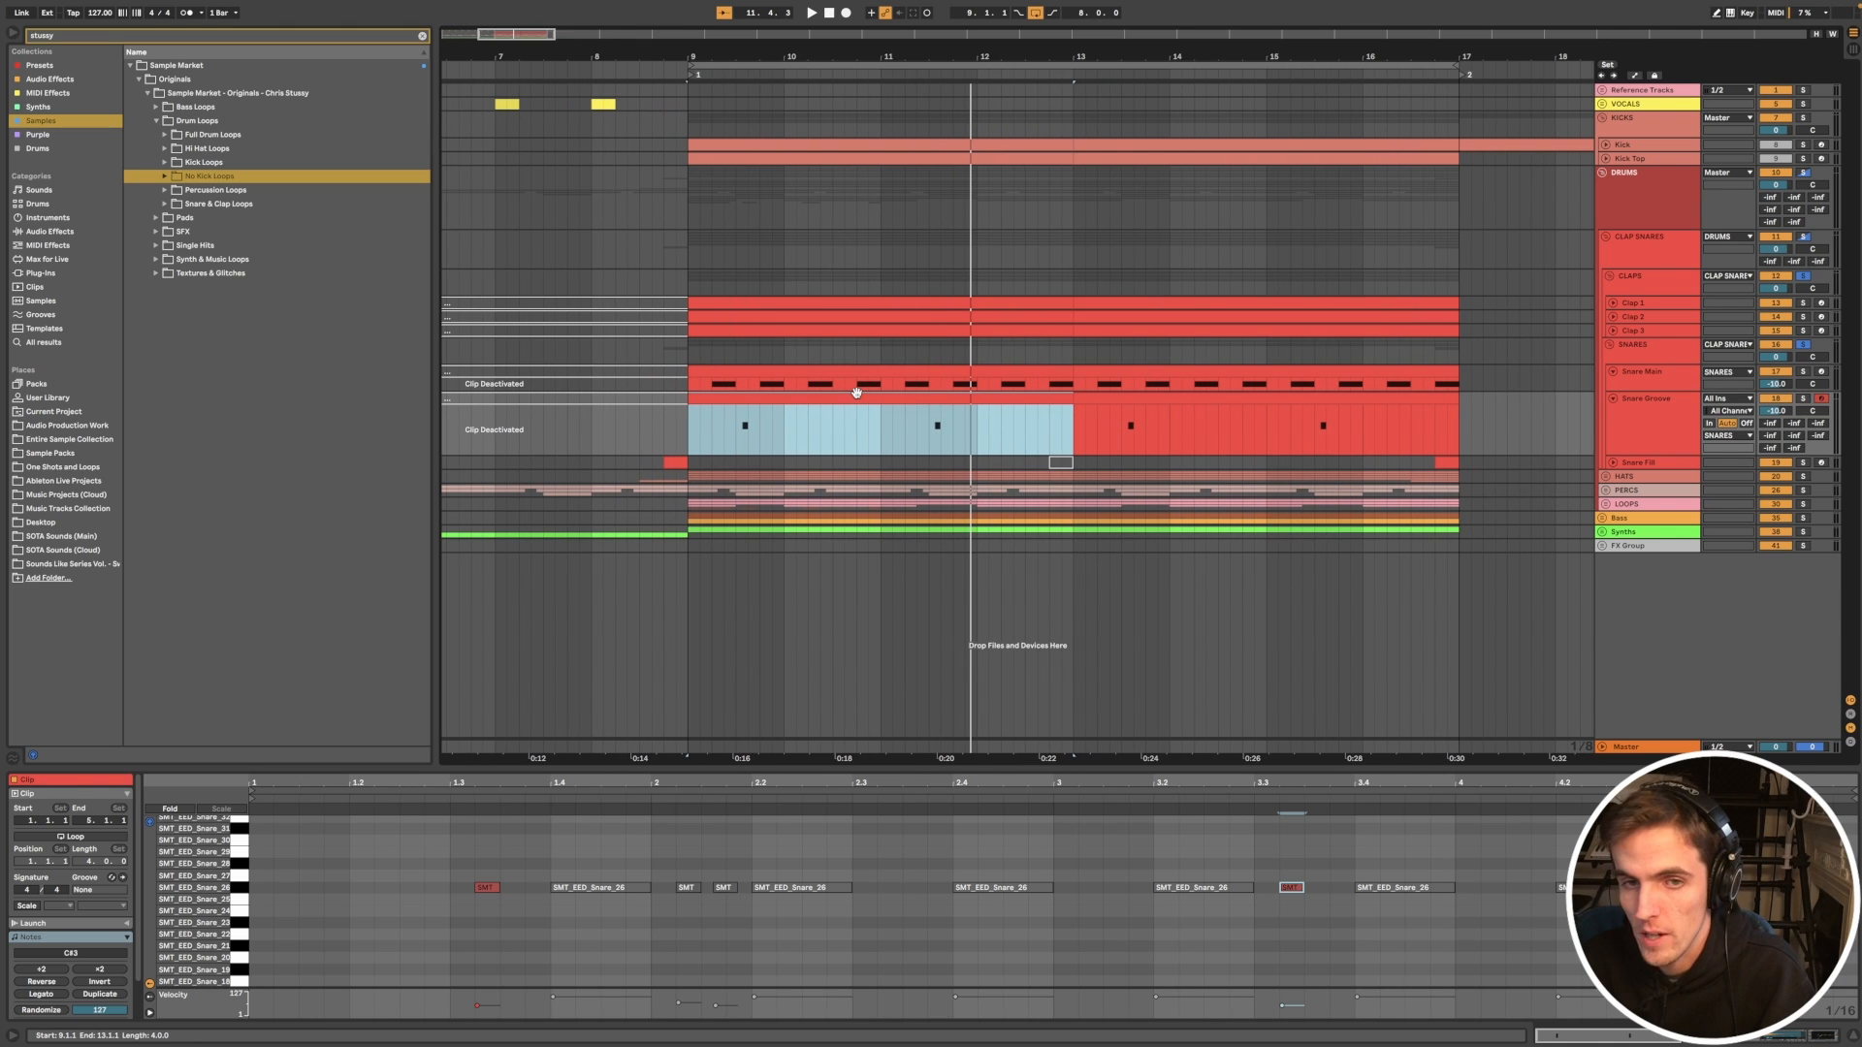
key("space")
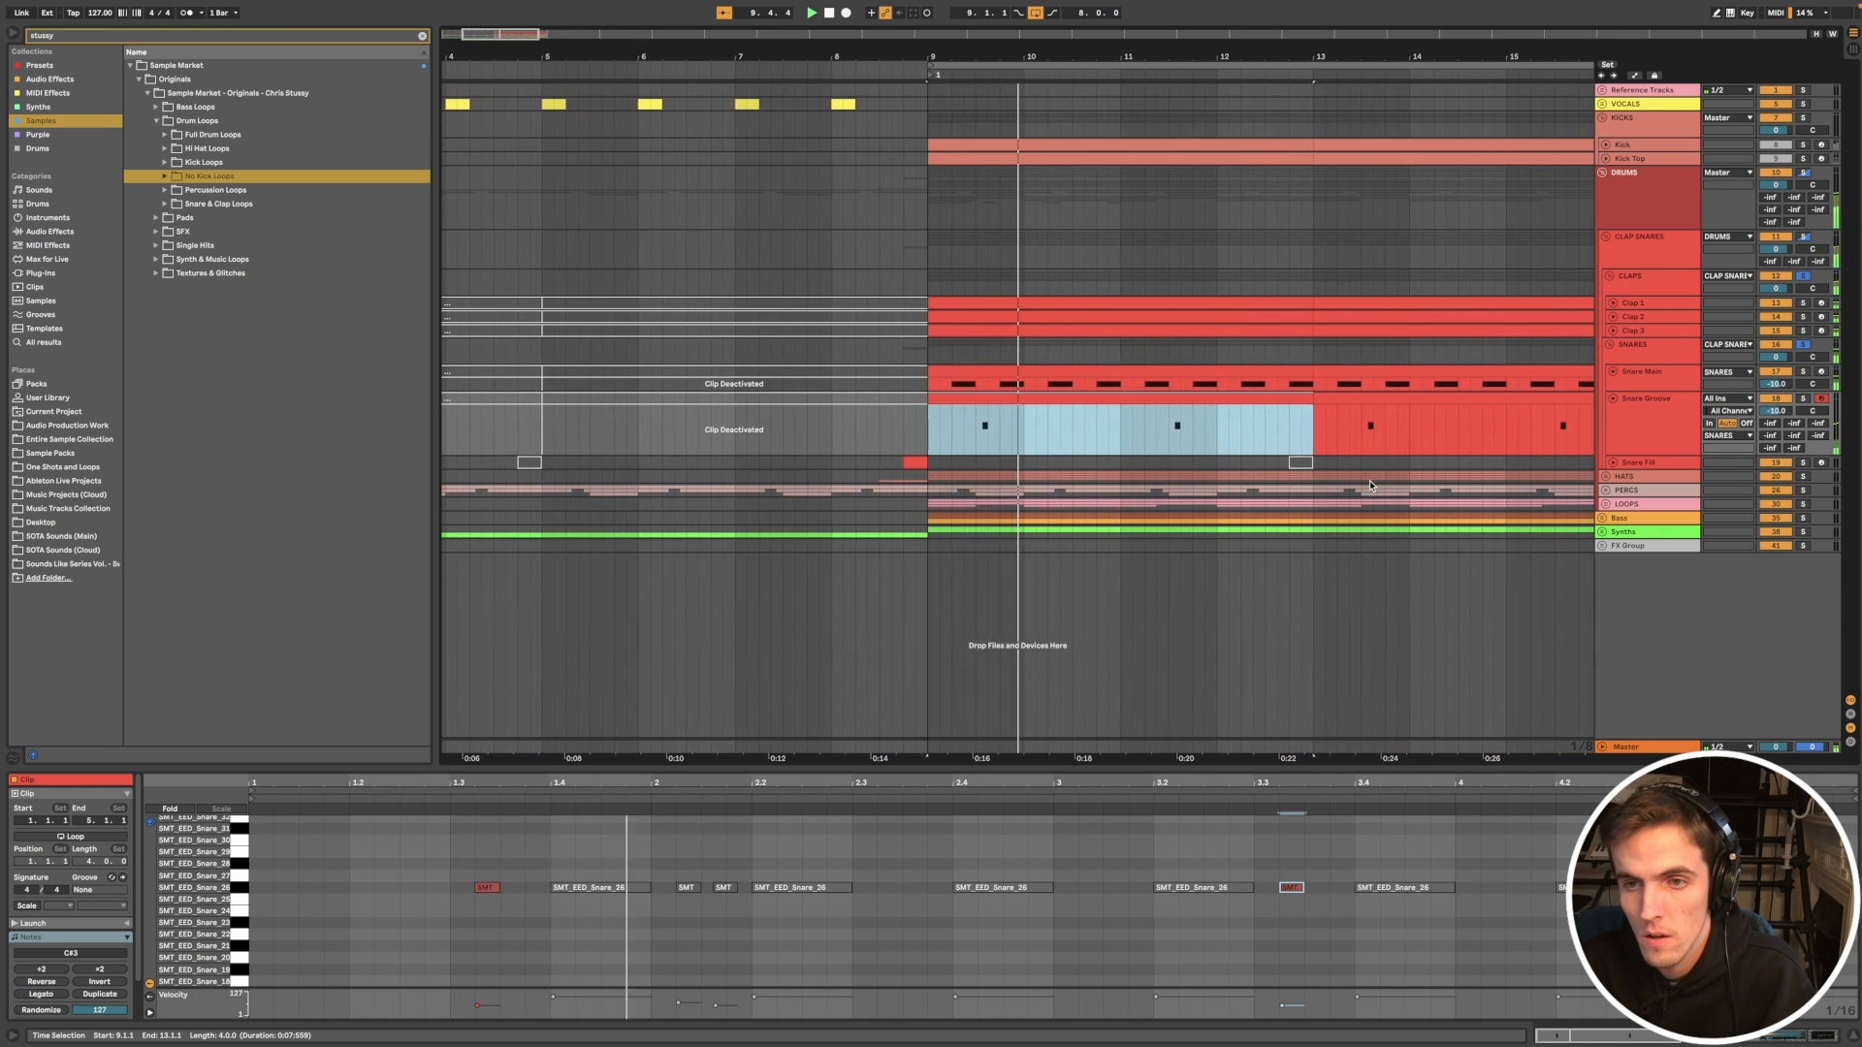
double_click(1649, 405)
key("space")
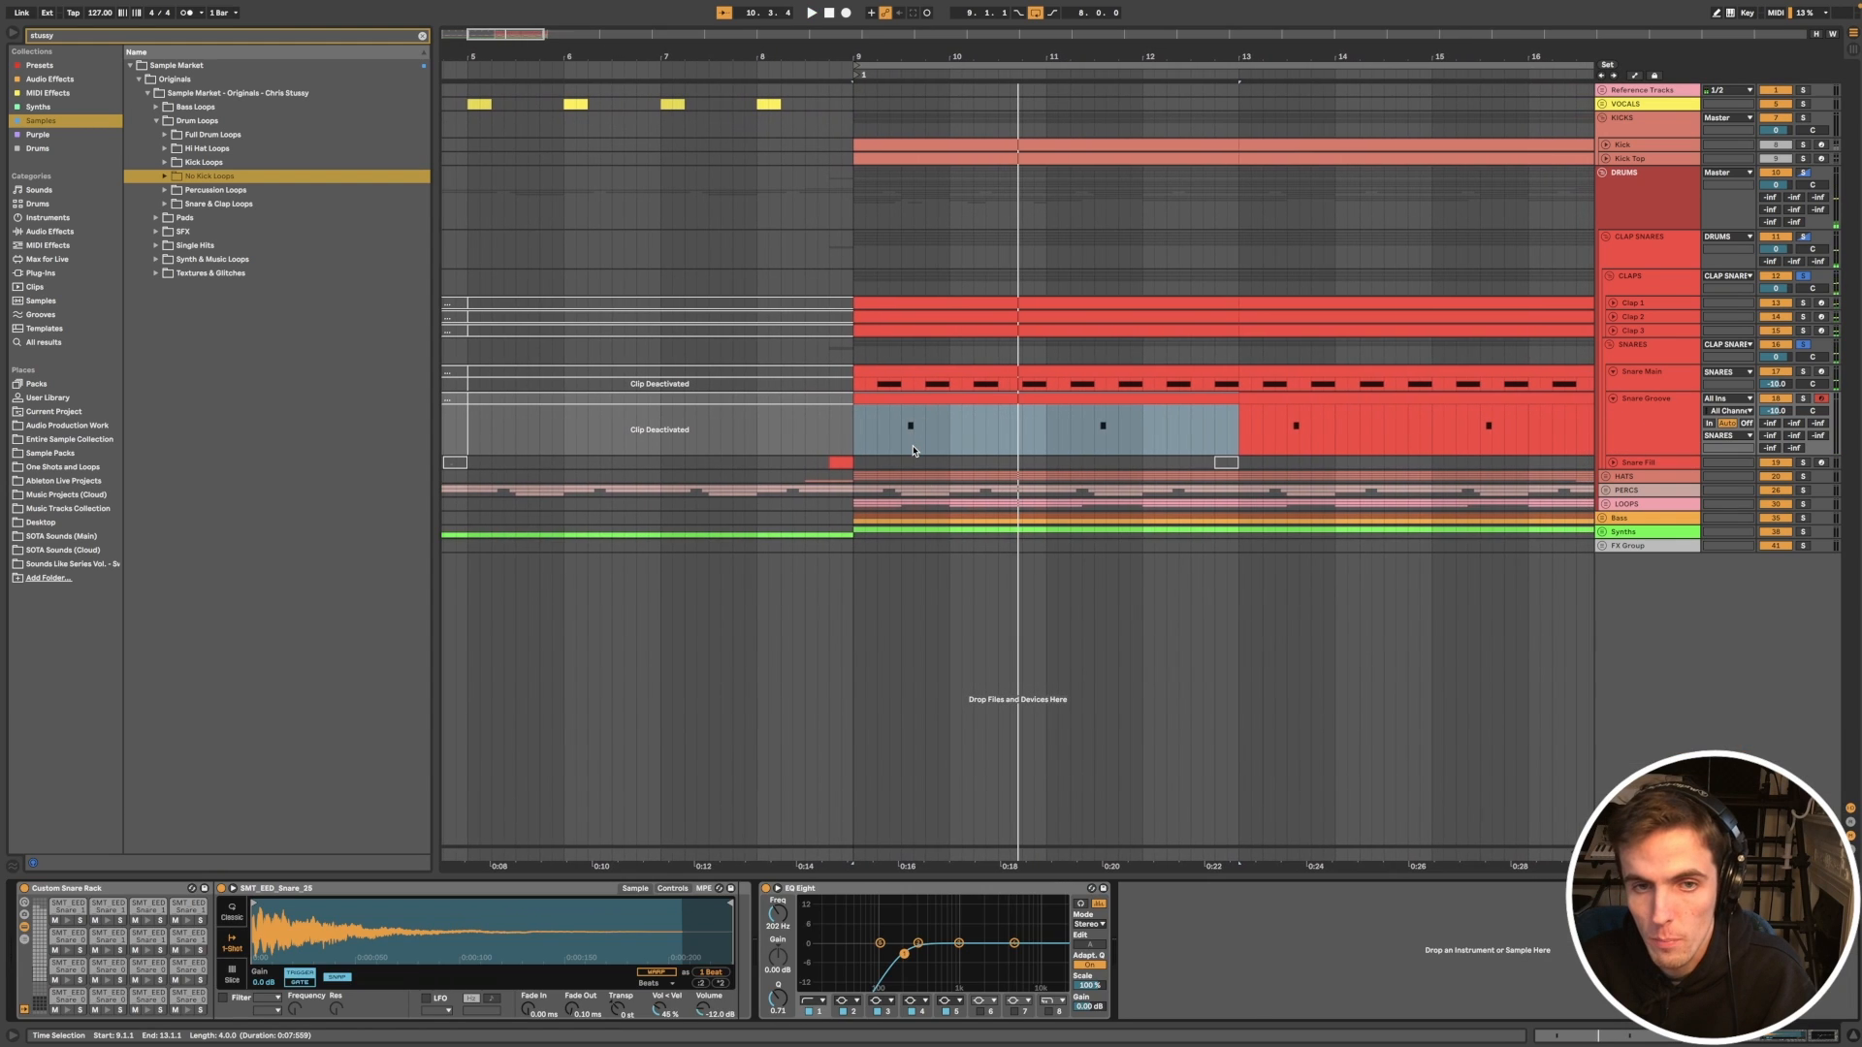
Step: Try shifting the Snare Groove clip's short snare note at 1.3.2 slightly earlier, and undo the shift
scroll(912, 451, "up", 5)
left_click(891, 419)
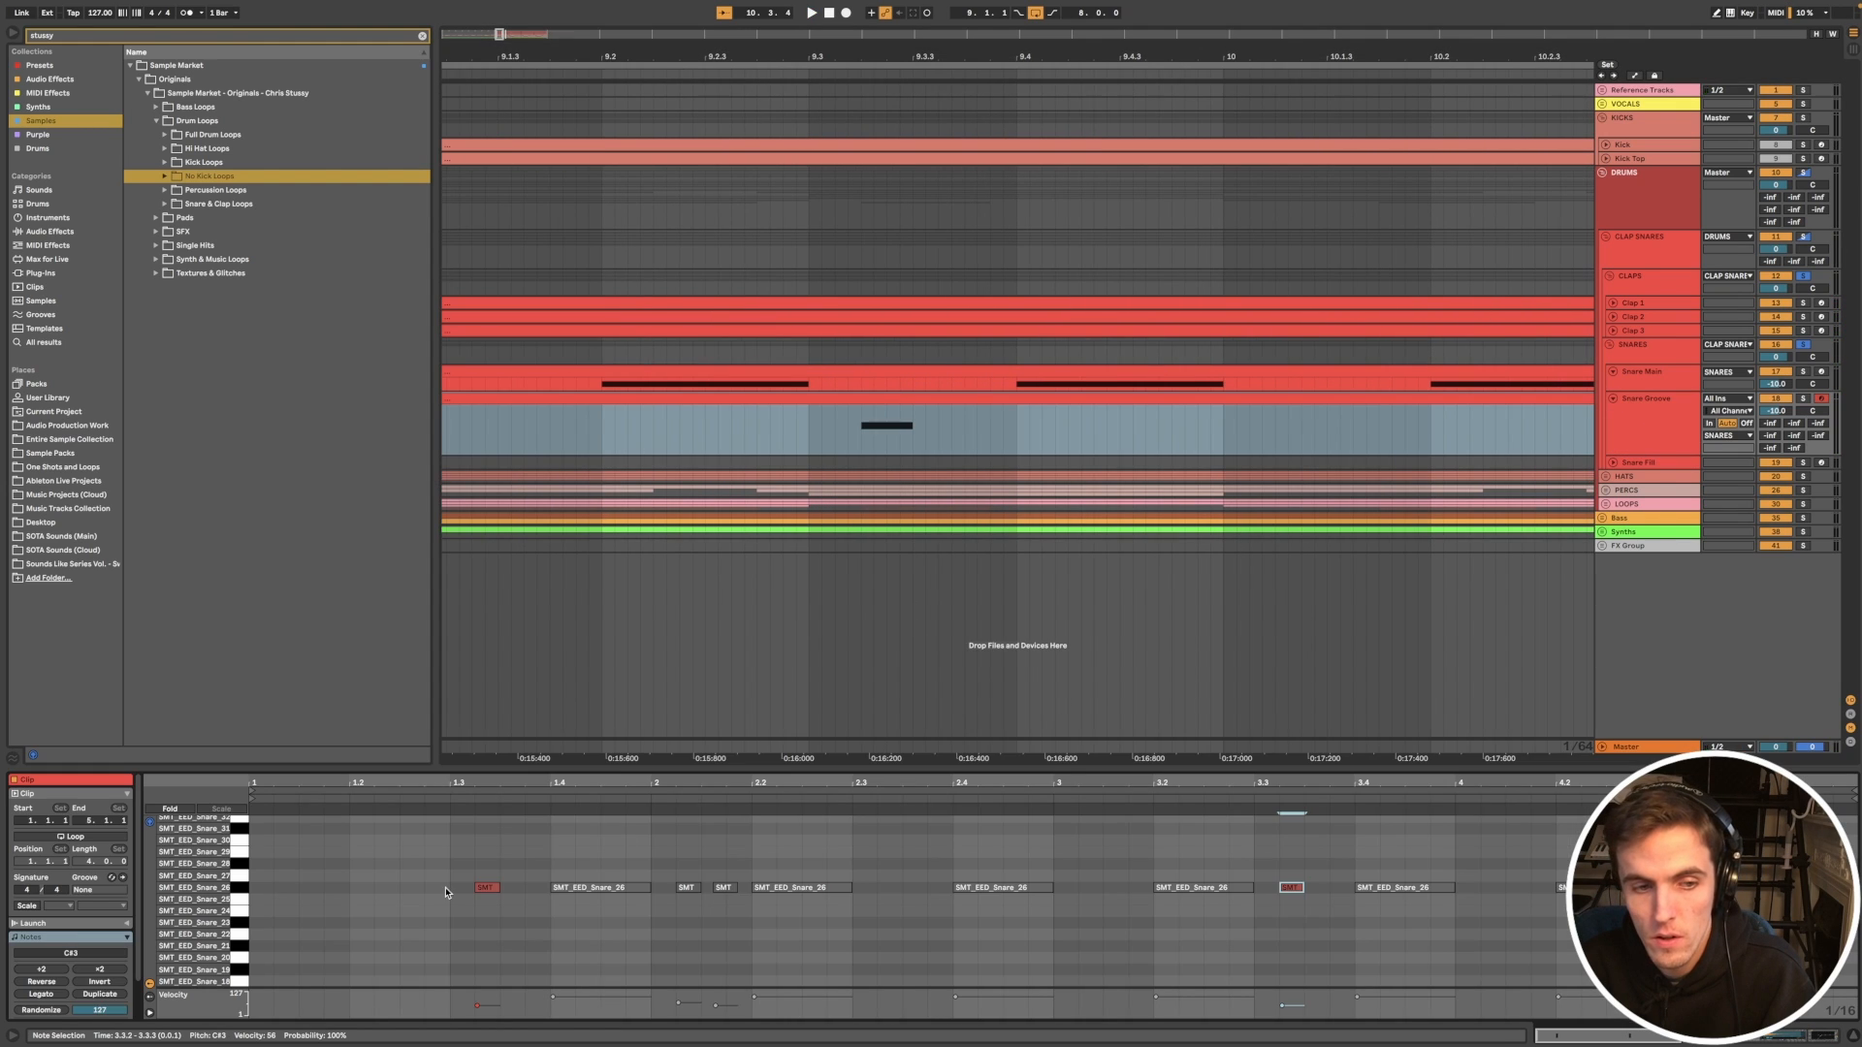
scroll(445, 891, "up", 3)
left_click_drag(549, 889, 541, 897)
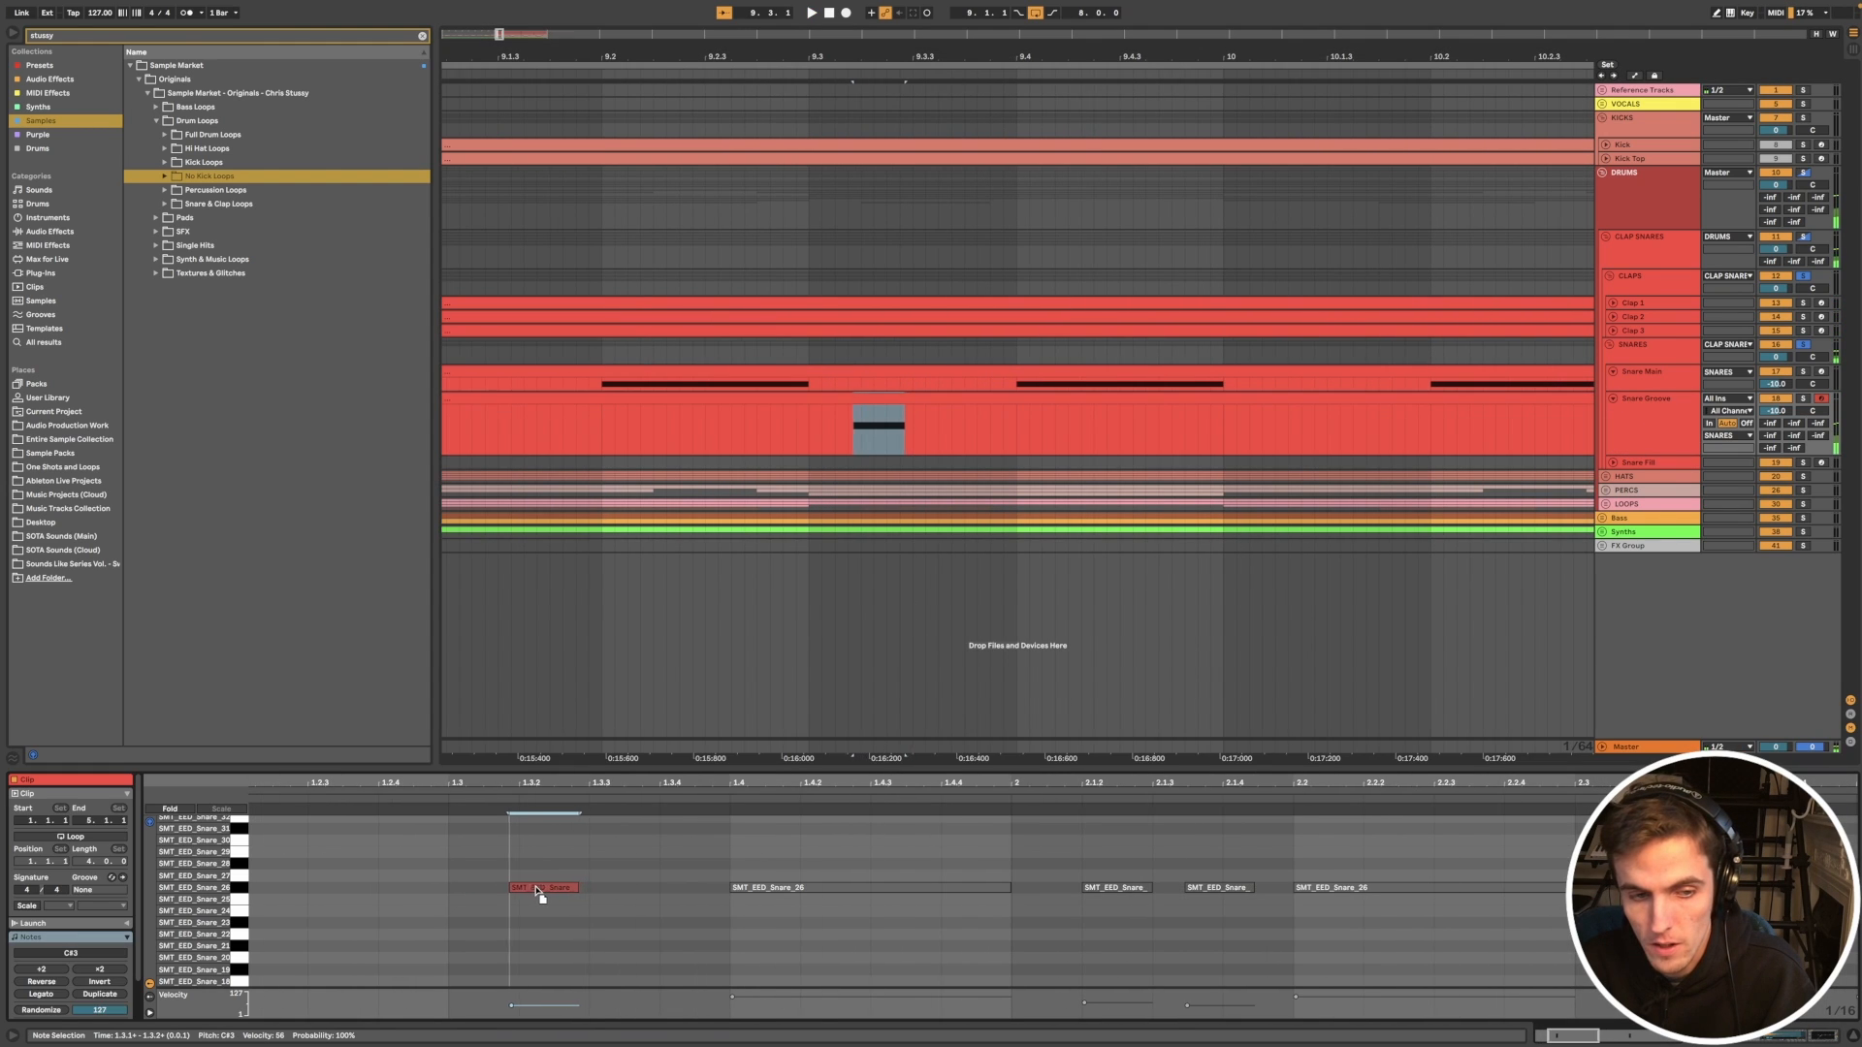
key("super+z")
Step: Play the loop from bar 9 with the Snare Groove notes shown, following where the short snare hits fall
key("space")
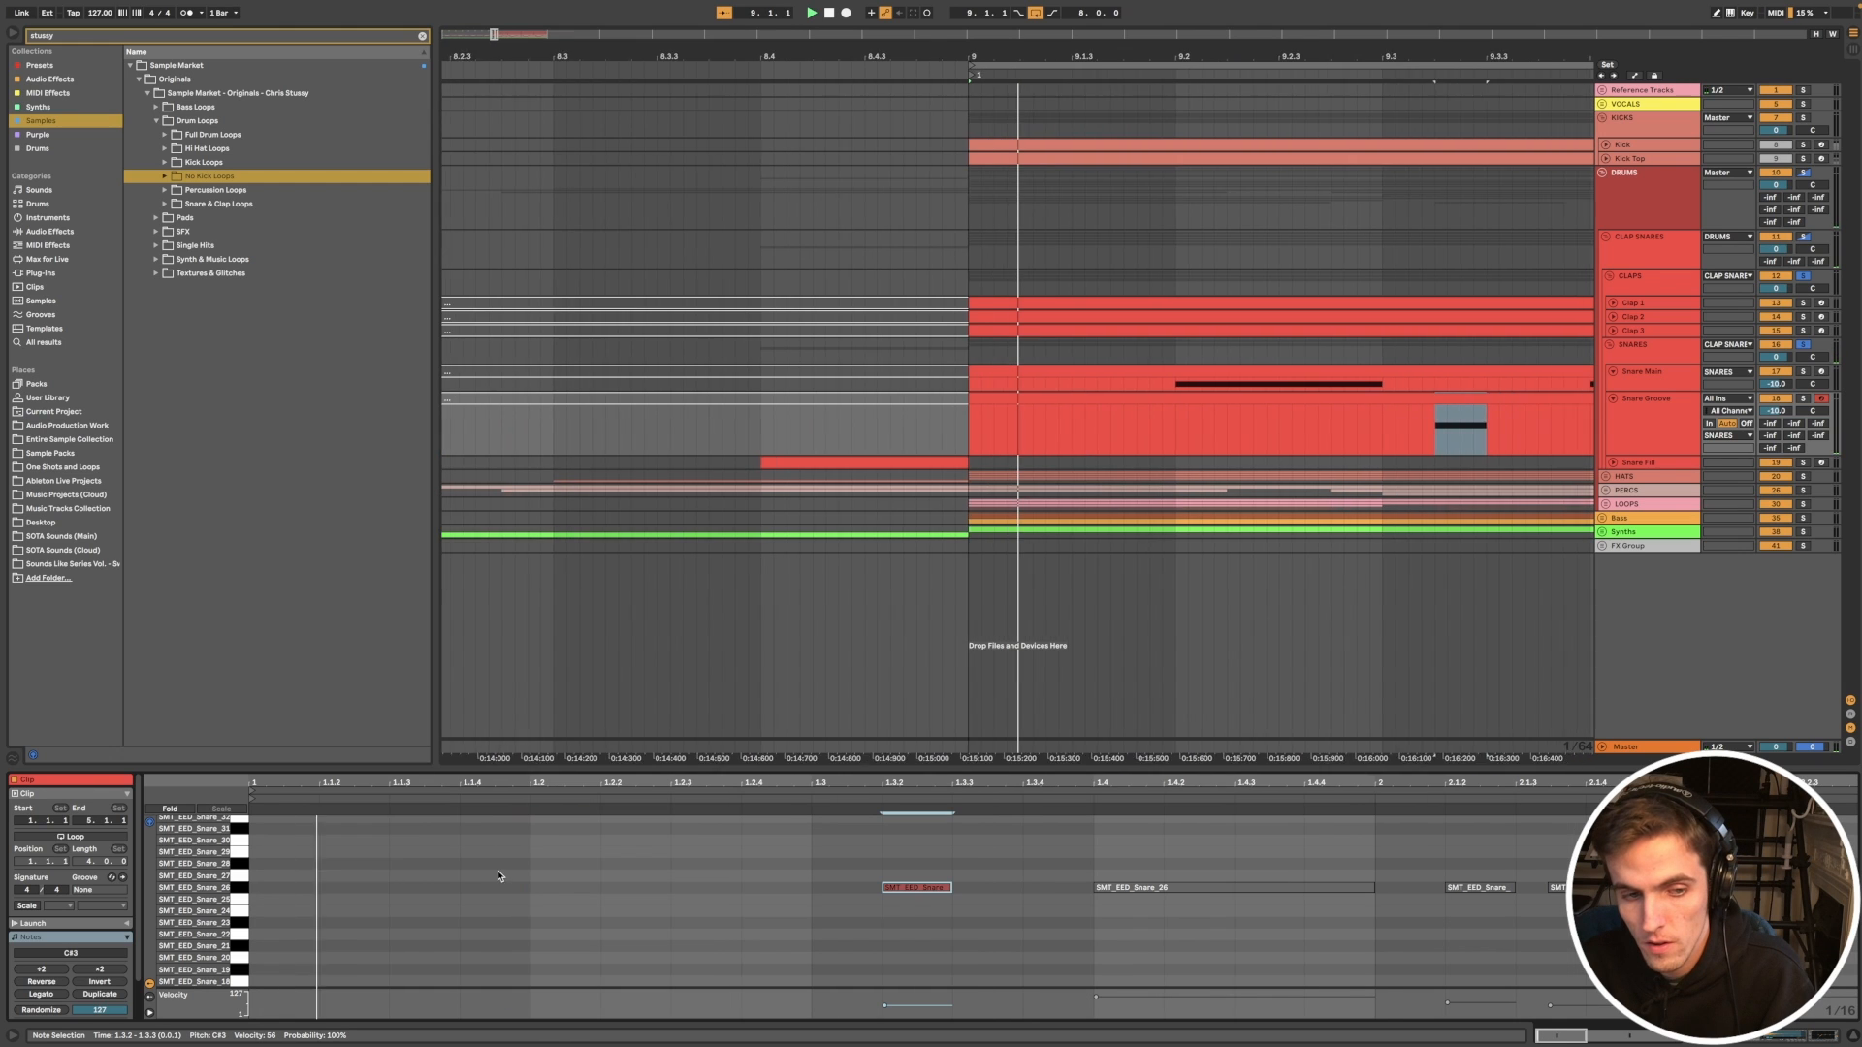
key("space")
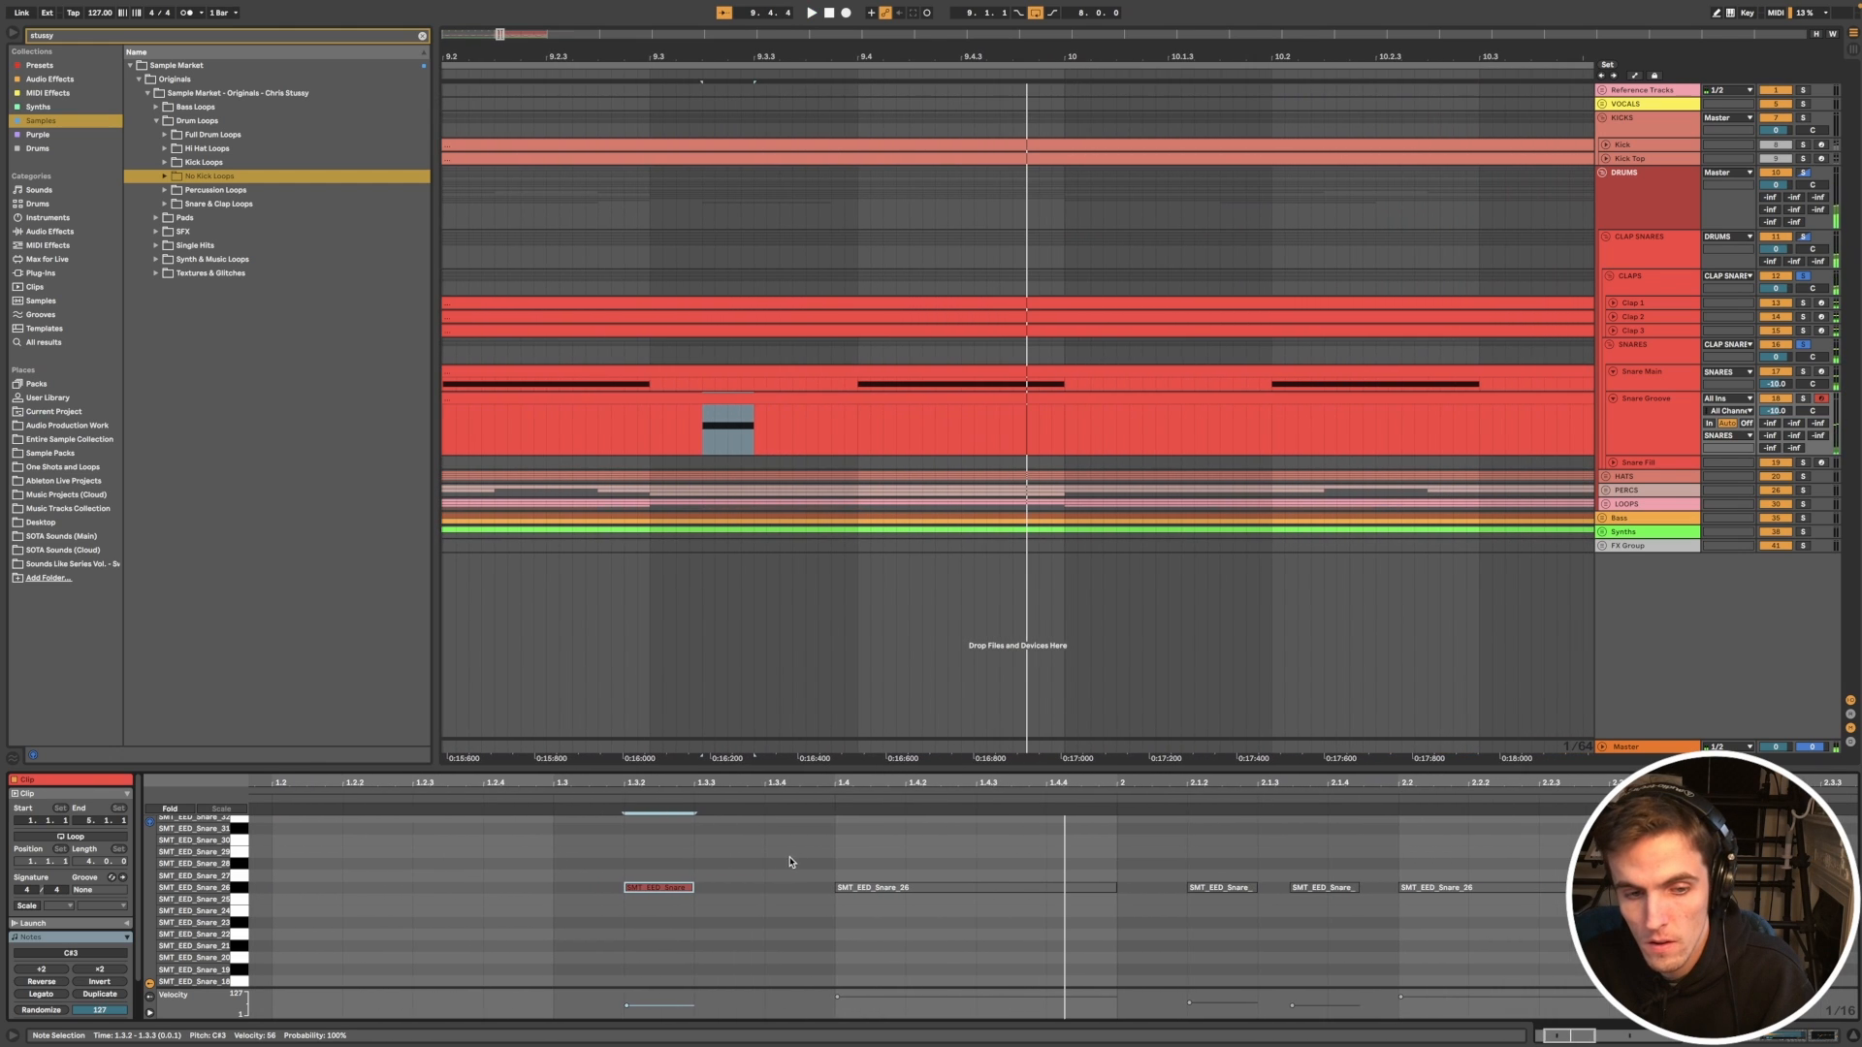
scroll(802, 863, "down", 1)
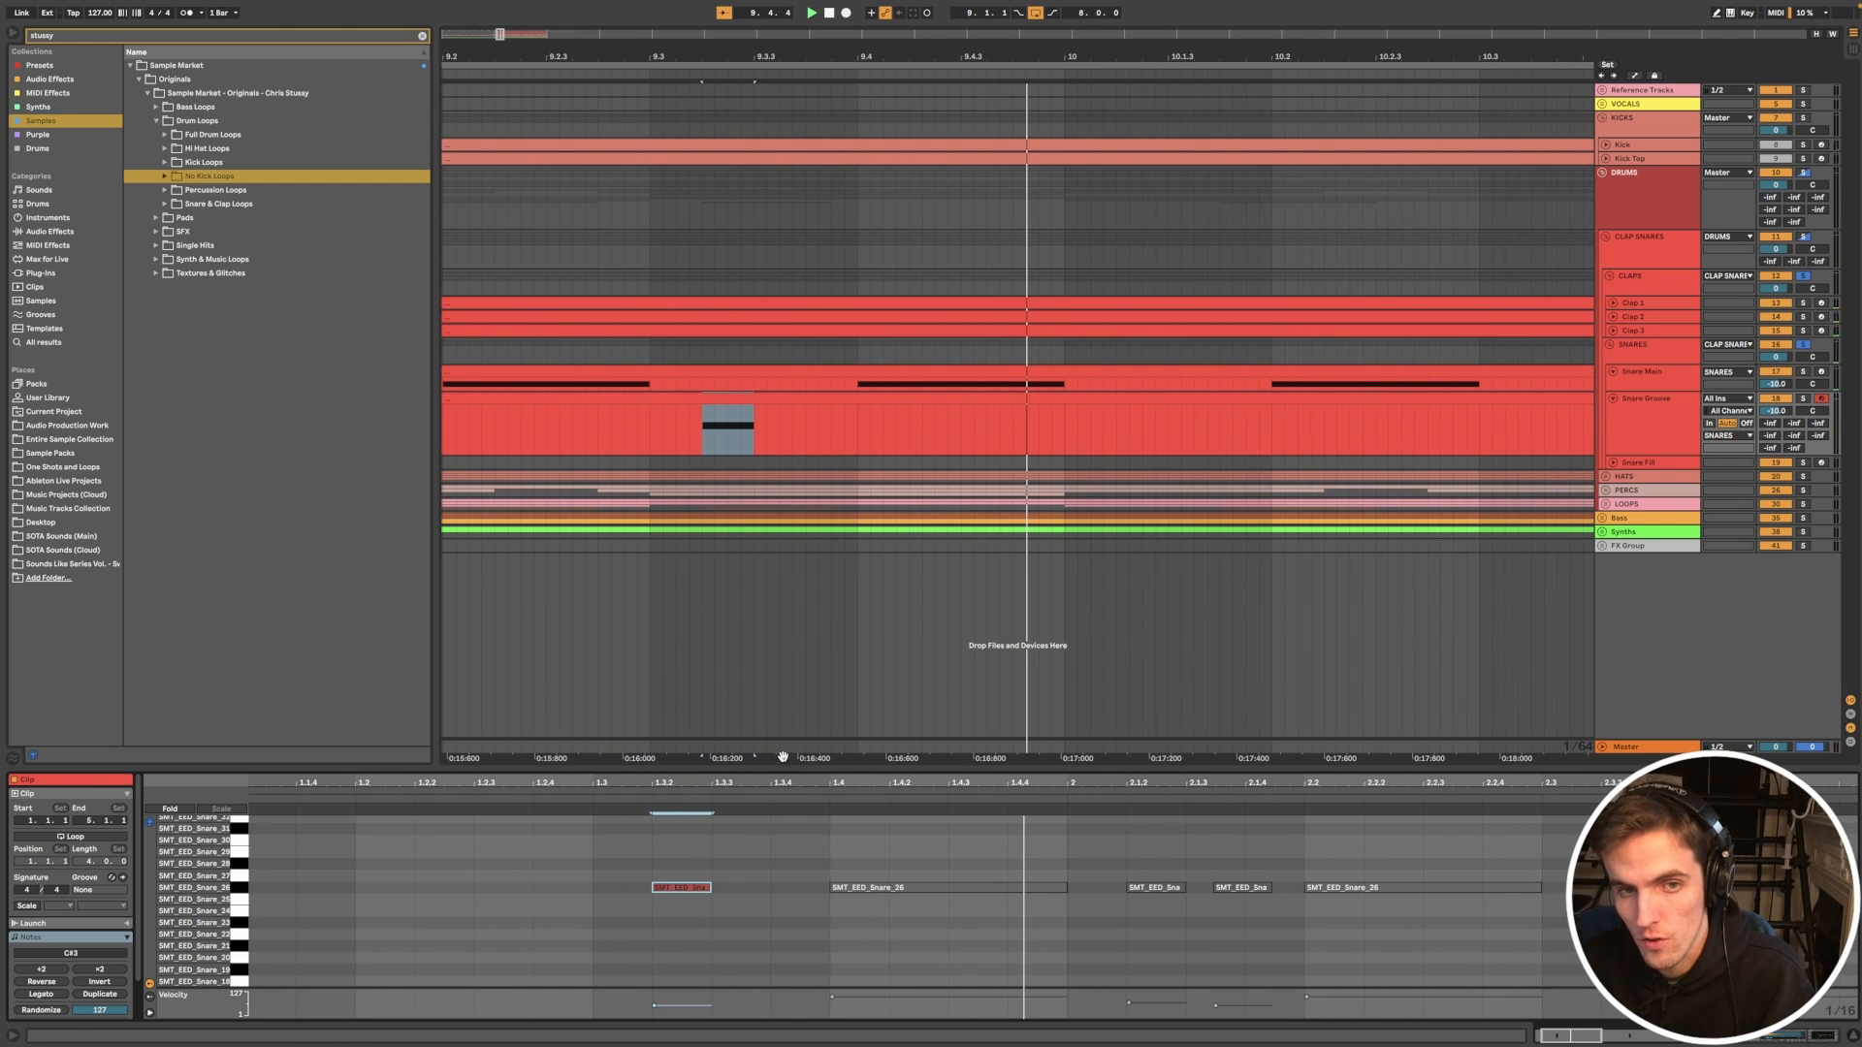
key("space")
scroll(864, 654, "down", 5)
scroll(1043, 595, "down", 8)
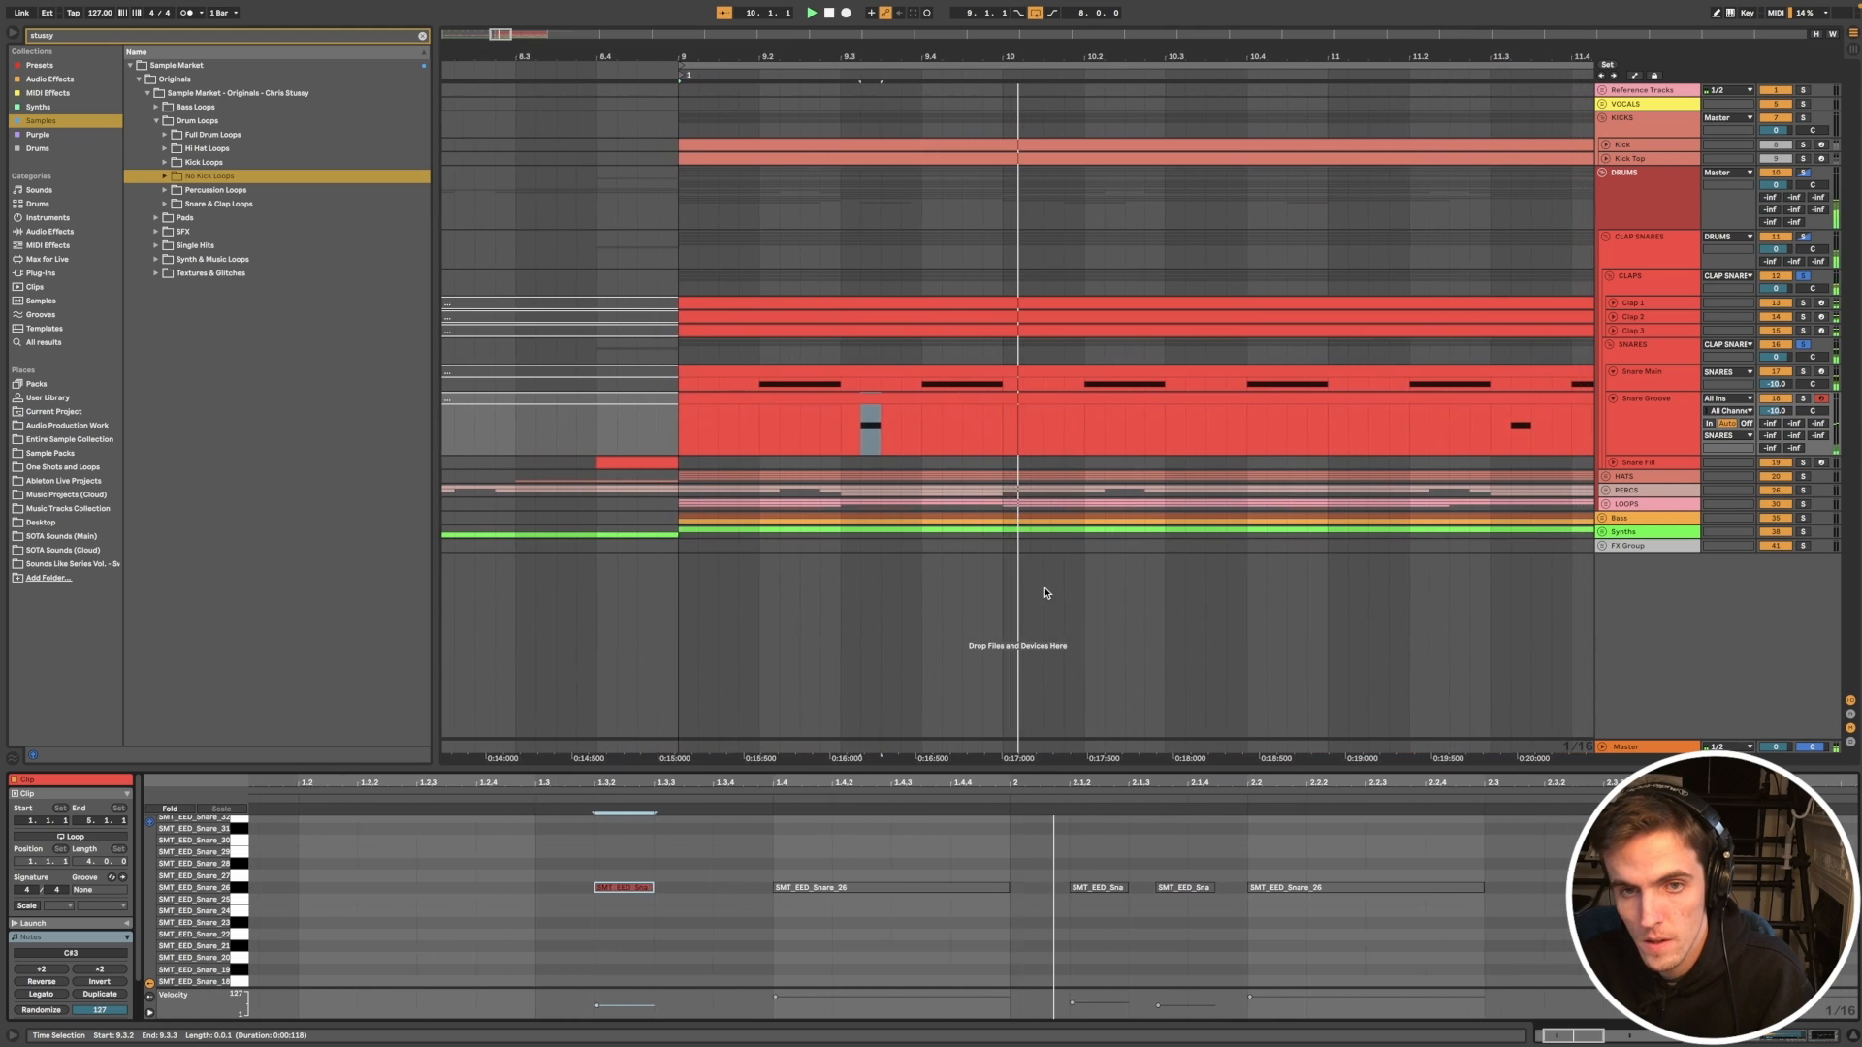
scroll(978, 450, "up", 6)
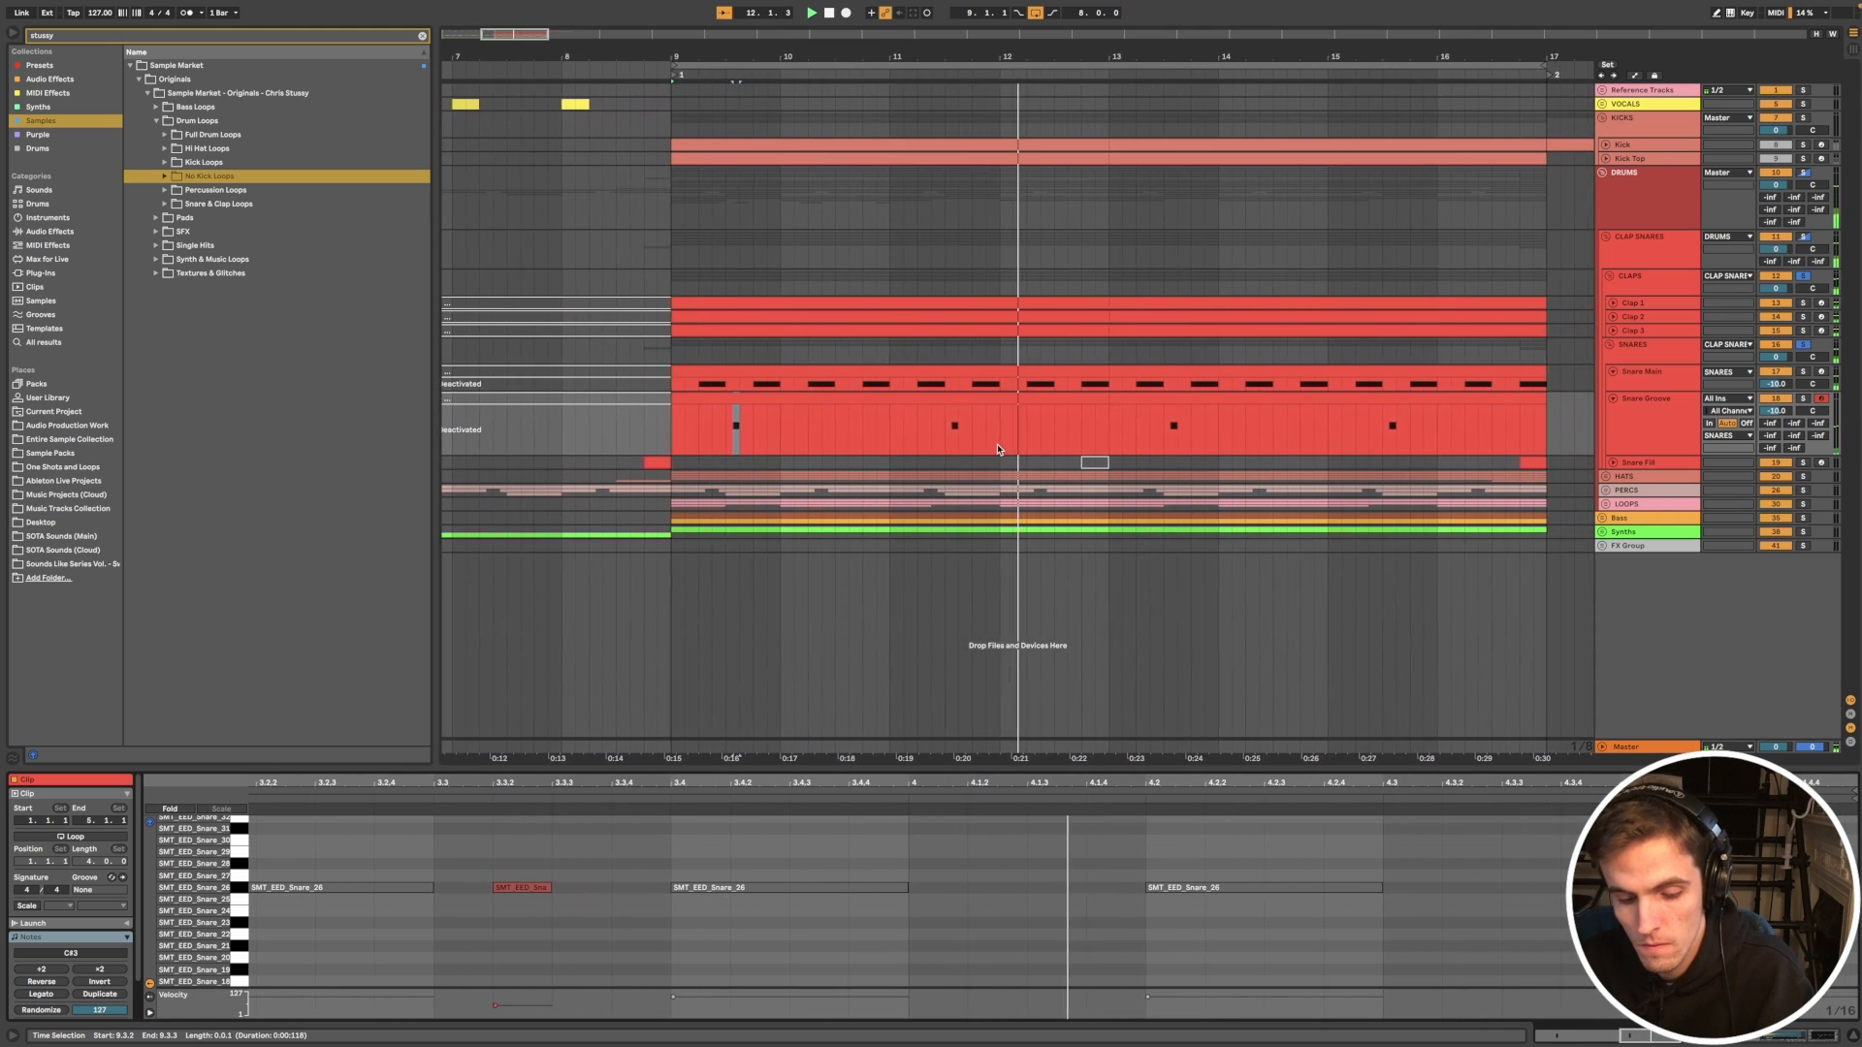
scroll(1038, 450, "down", 4)
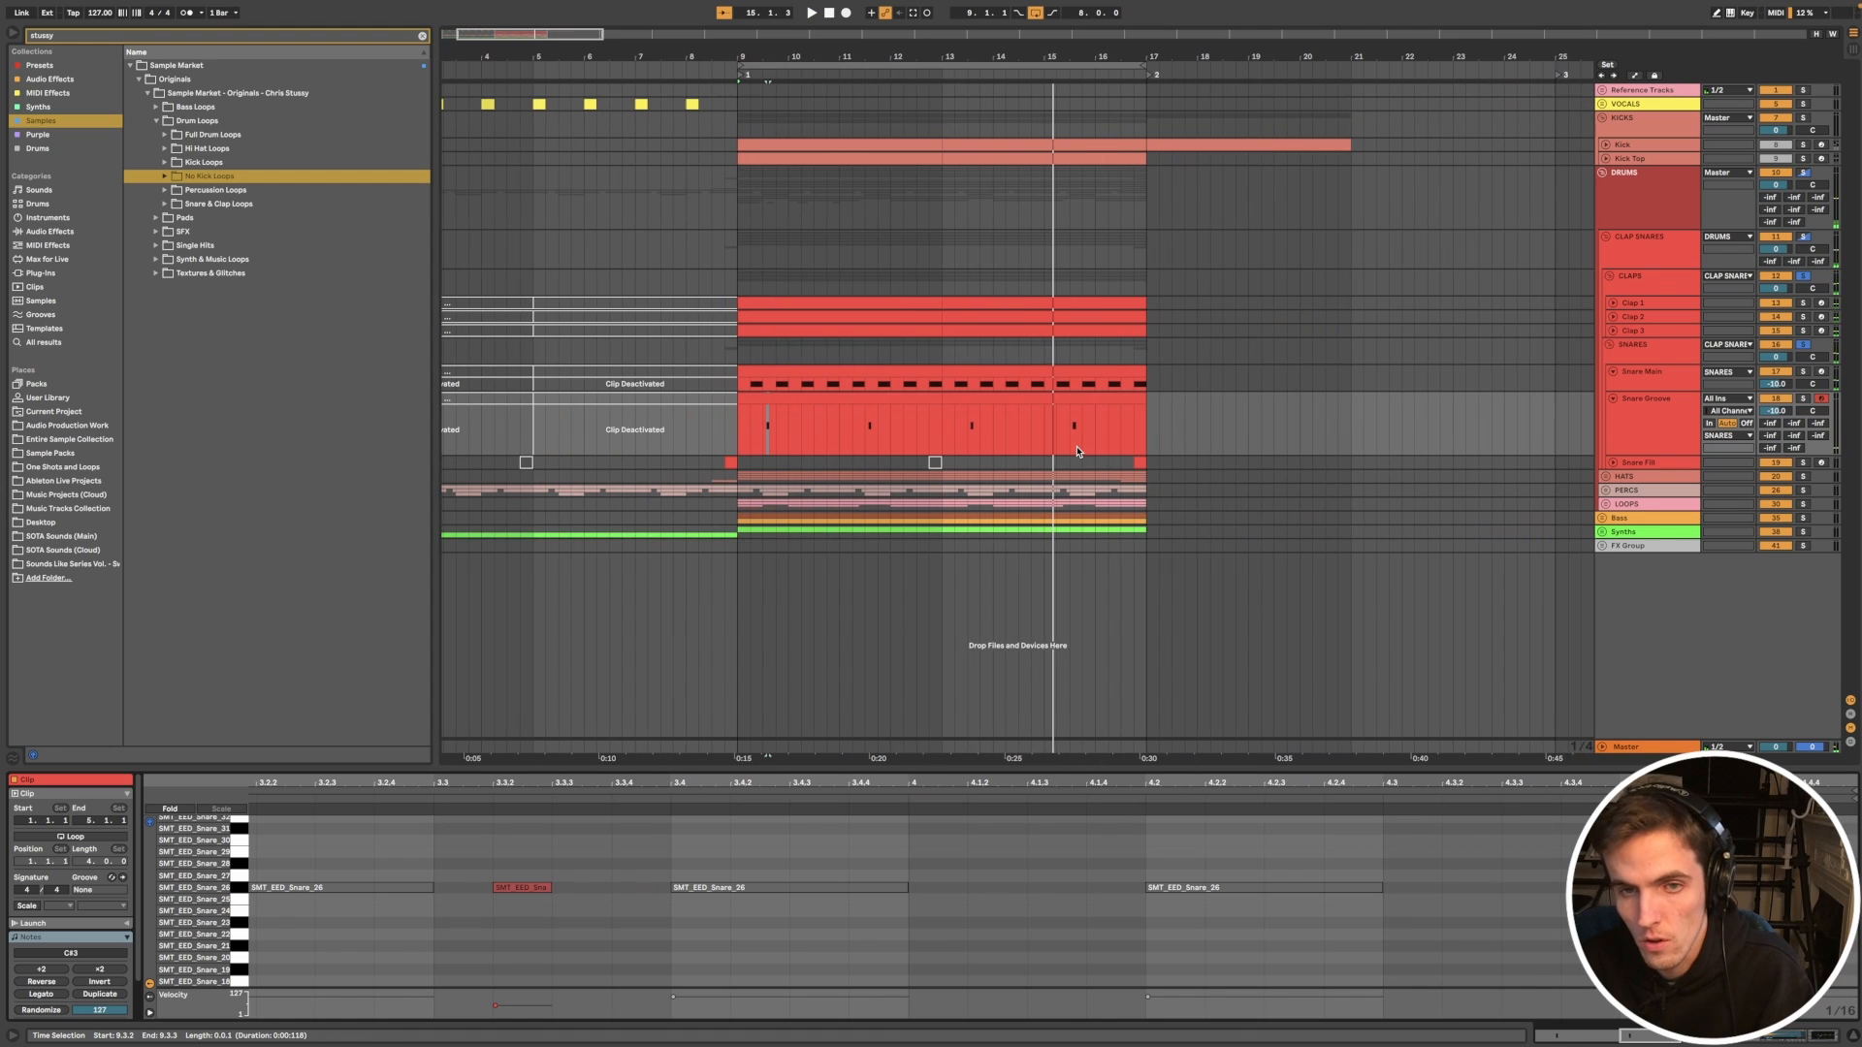
Step: Add the Arpeggiator MIDI effect before the Custom Snare Rack on the Snare Groove track and set its Rate to 1/16
left_click(1663, 430)
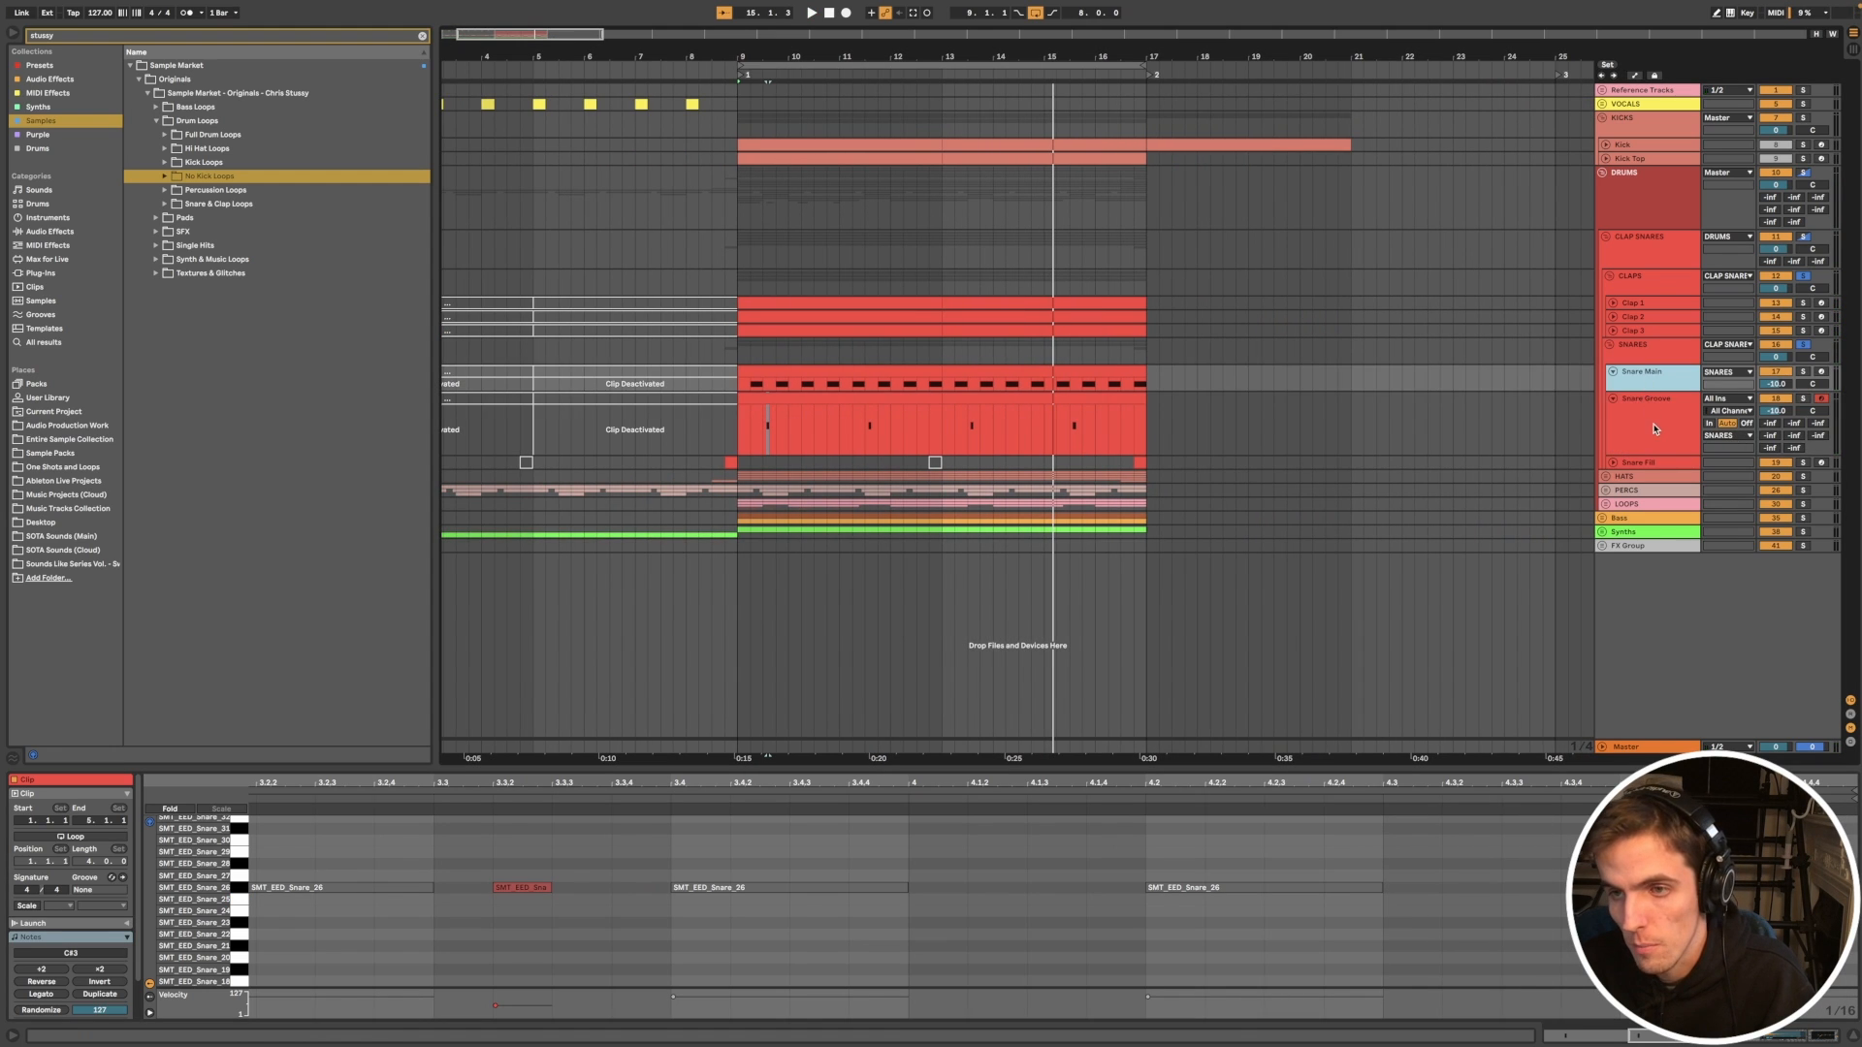
left_click(1657, 429)
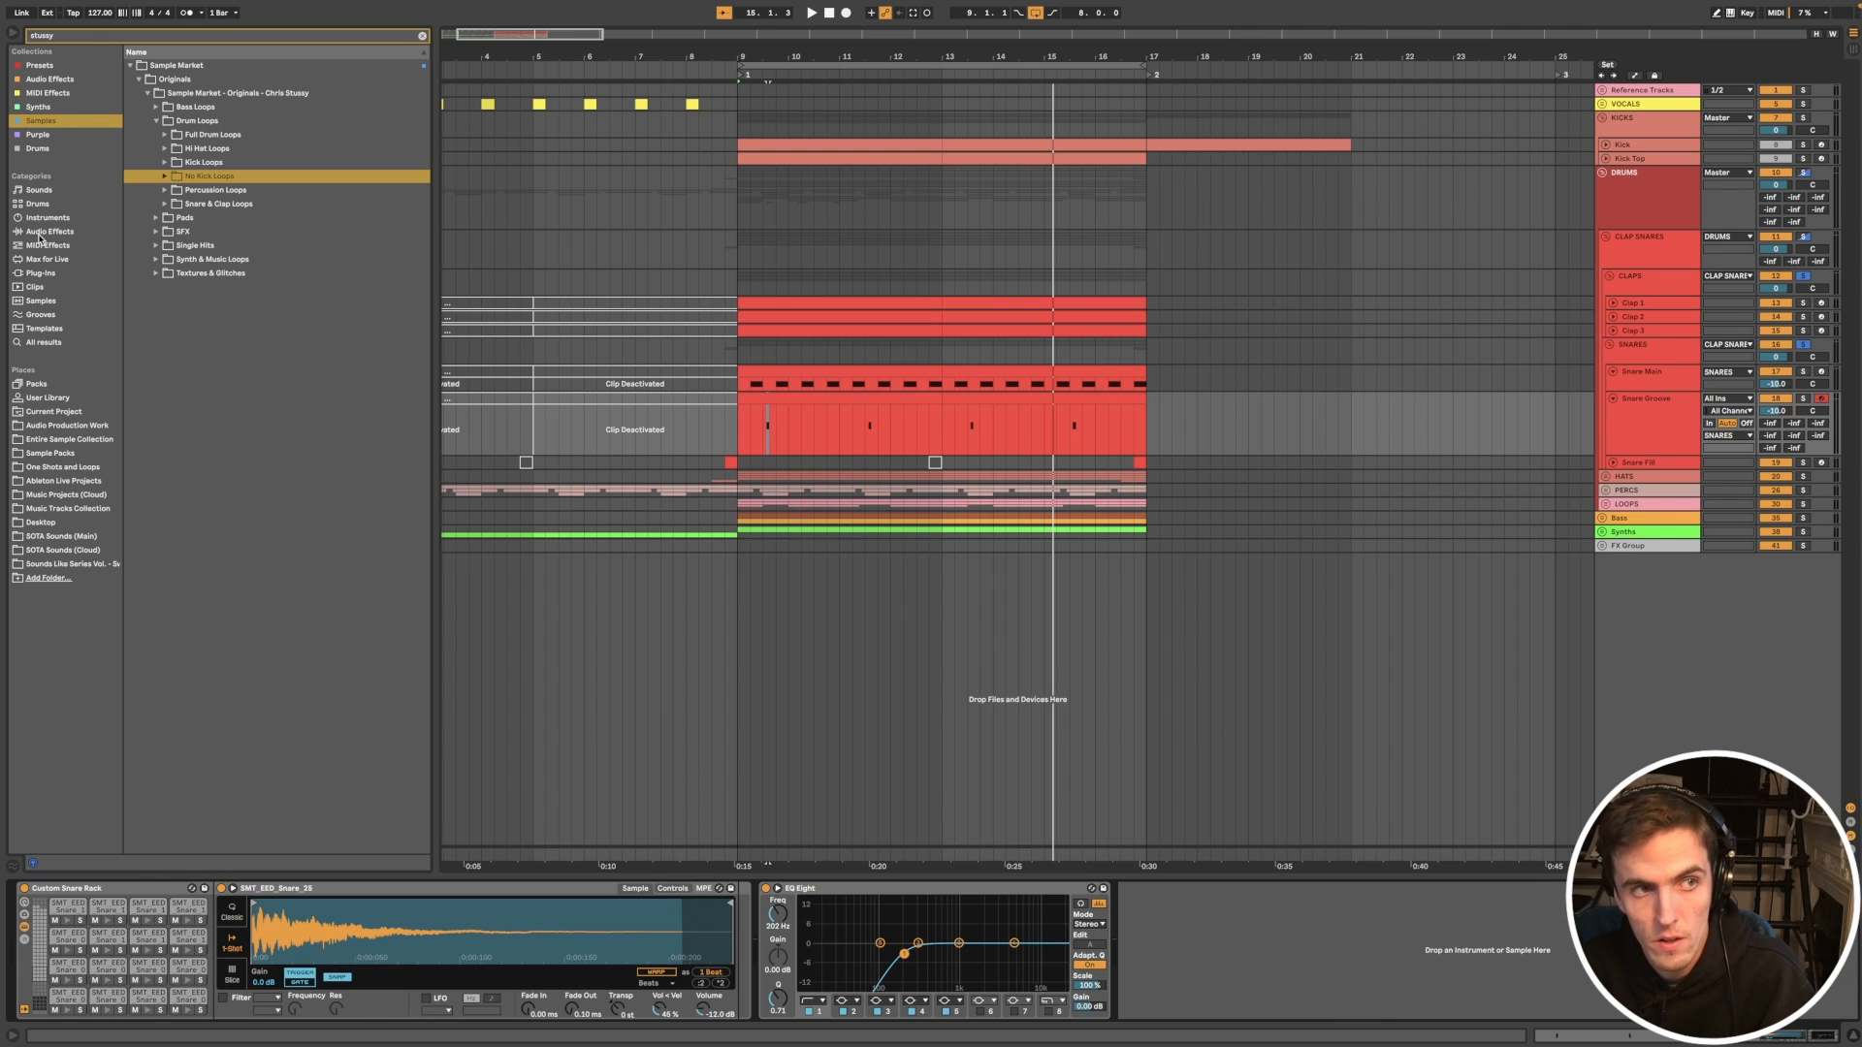
key("super+f")
left_click(36, 273)
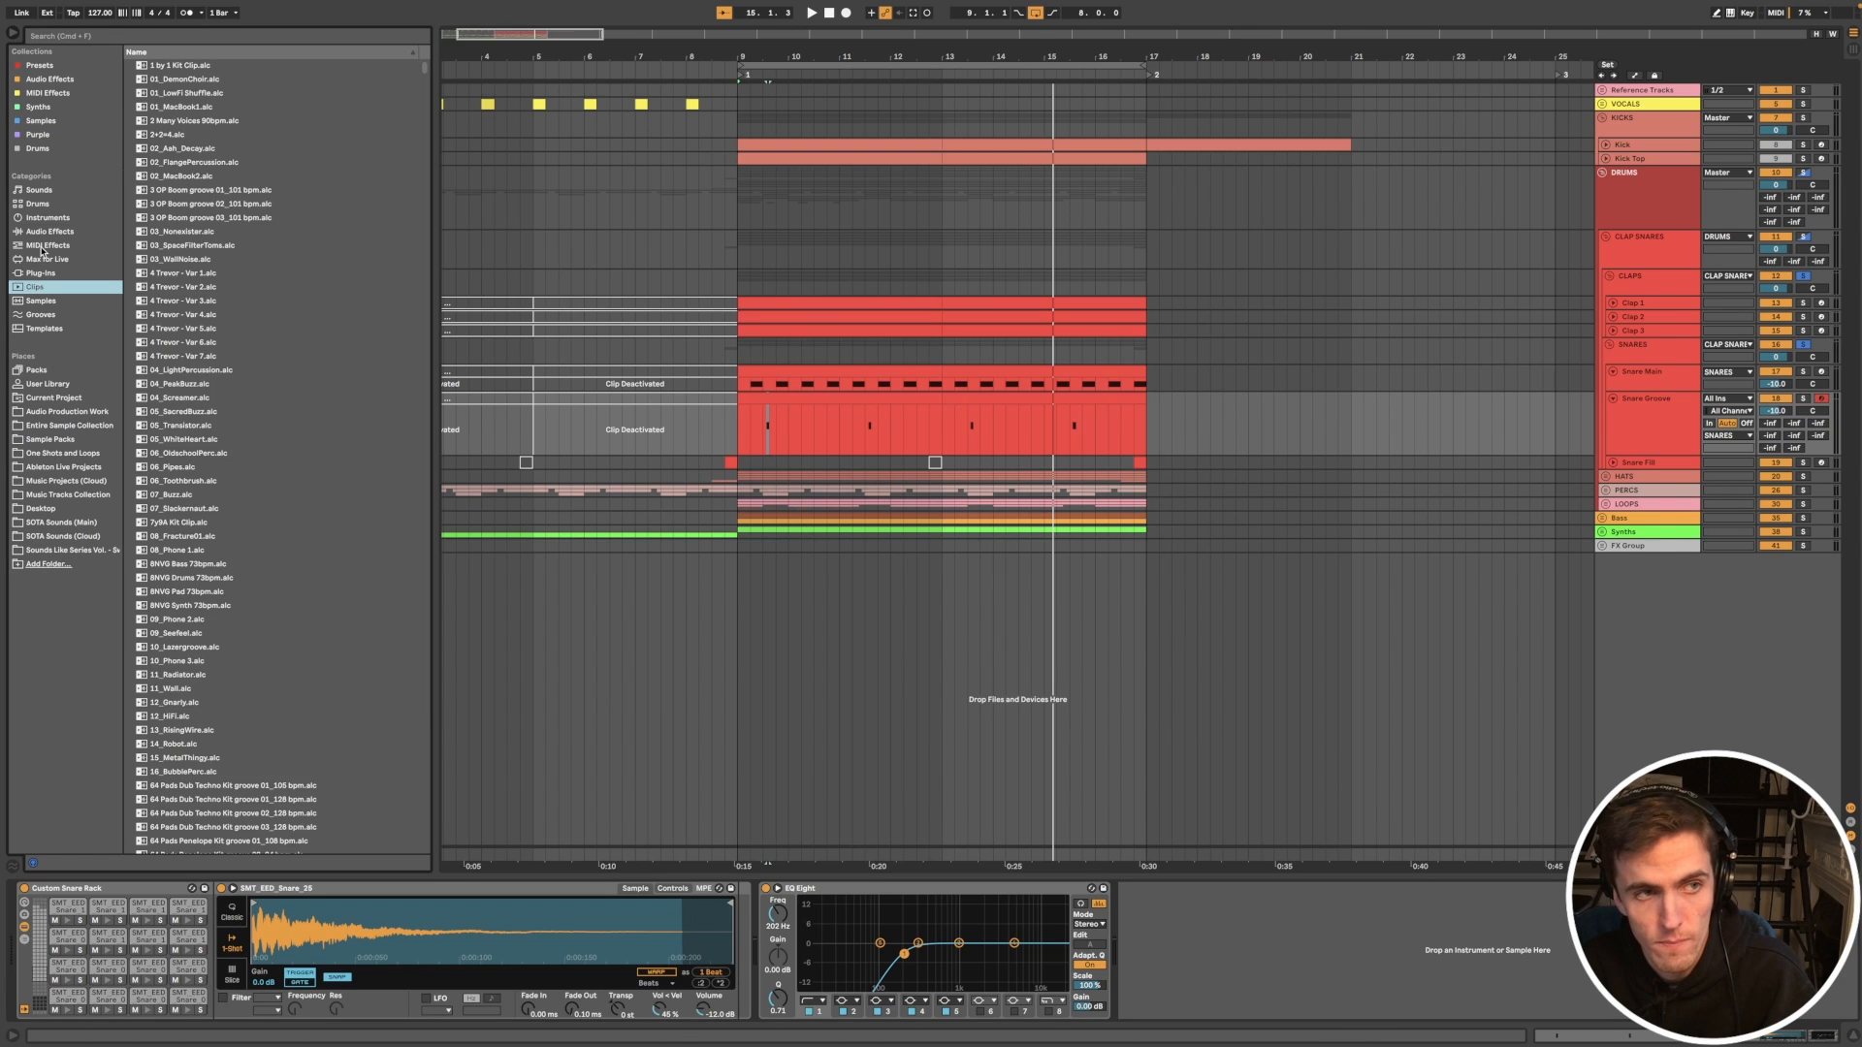
left_click(43, 246)
left_click(163, 66)
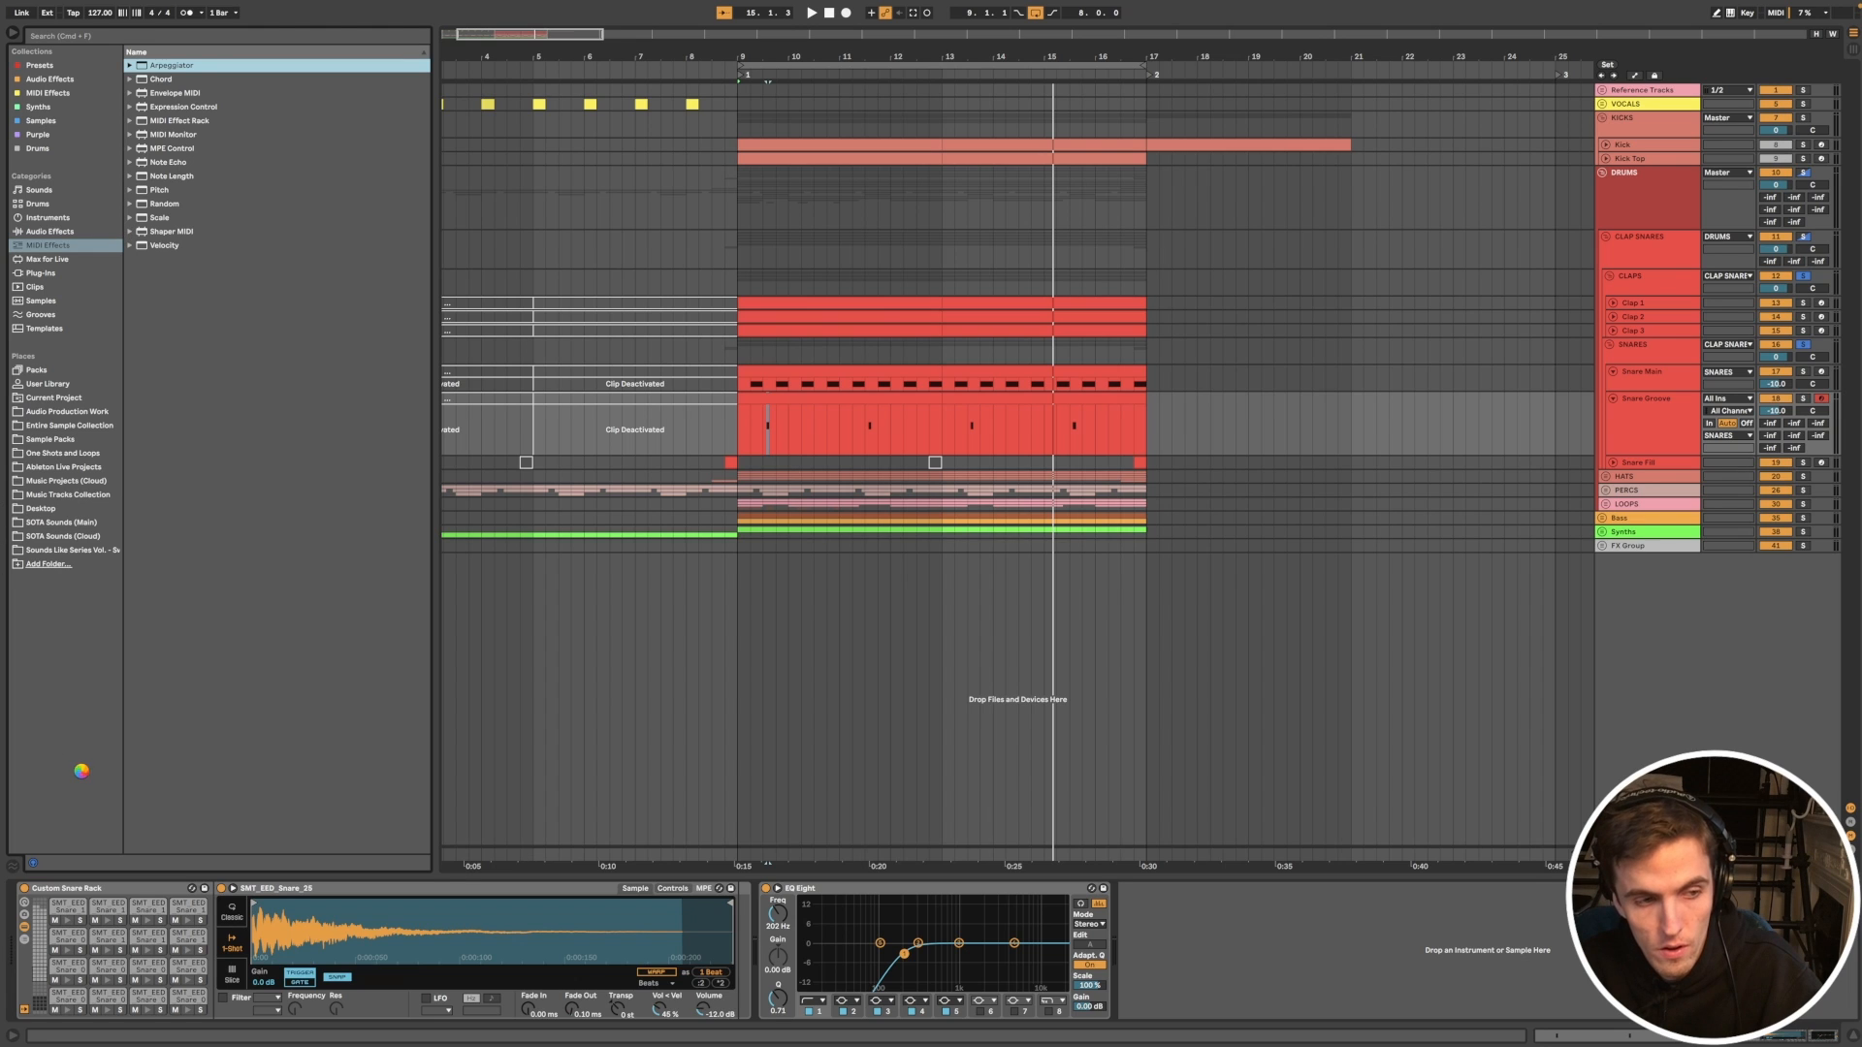
key("Return")
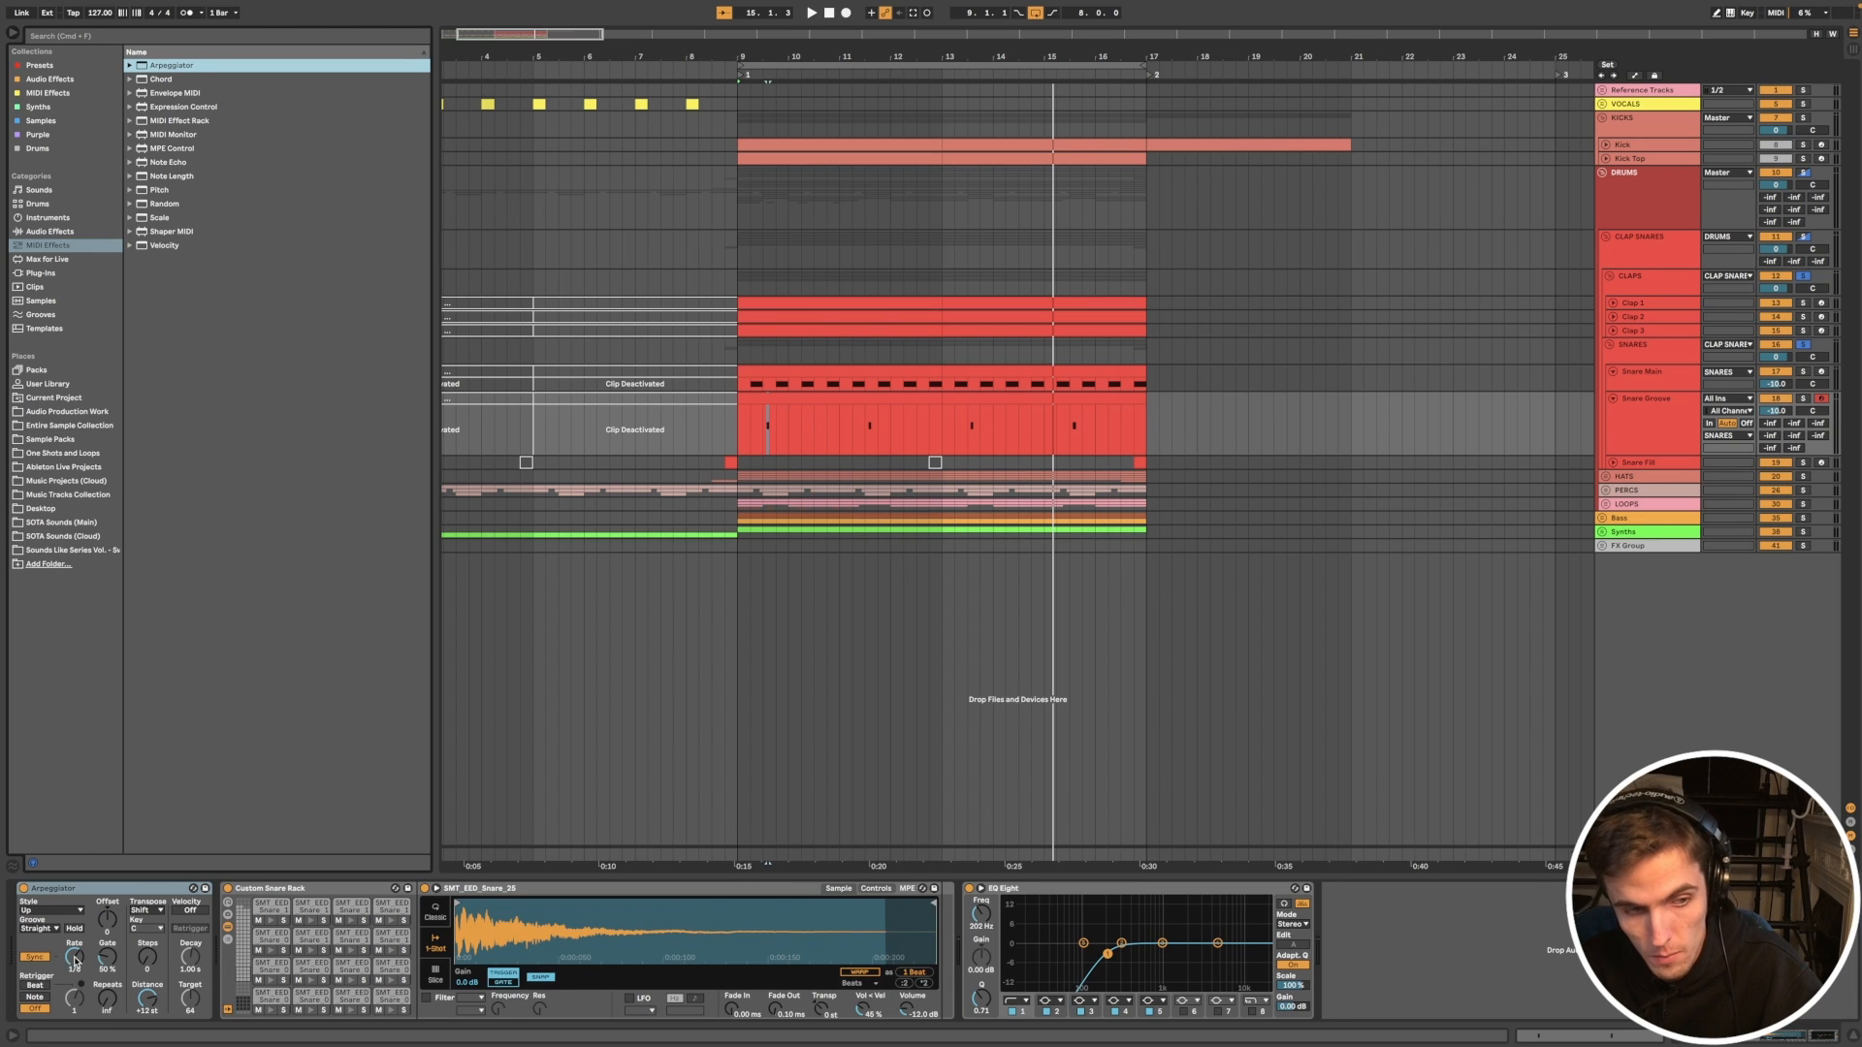
left_click(75, 958)
left_click_drag(75, 958, 74, 948)
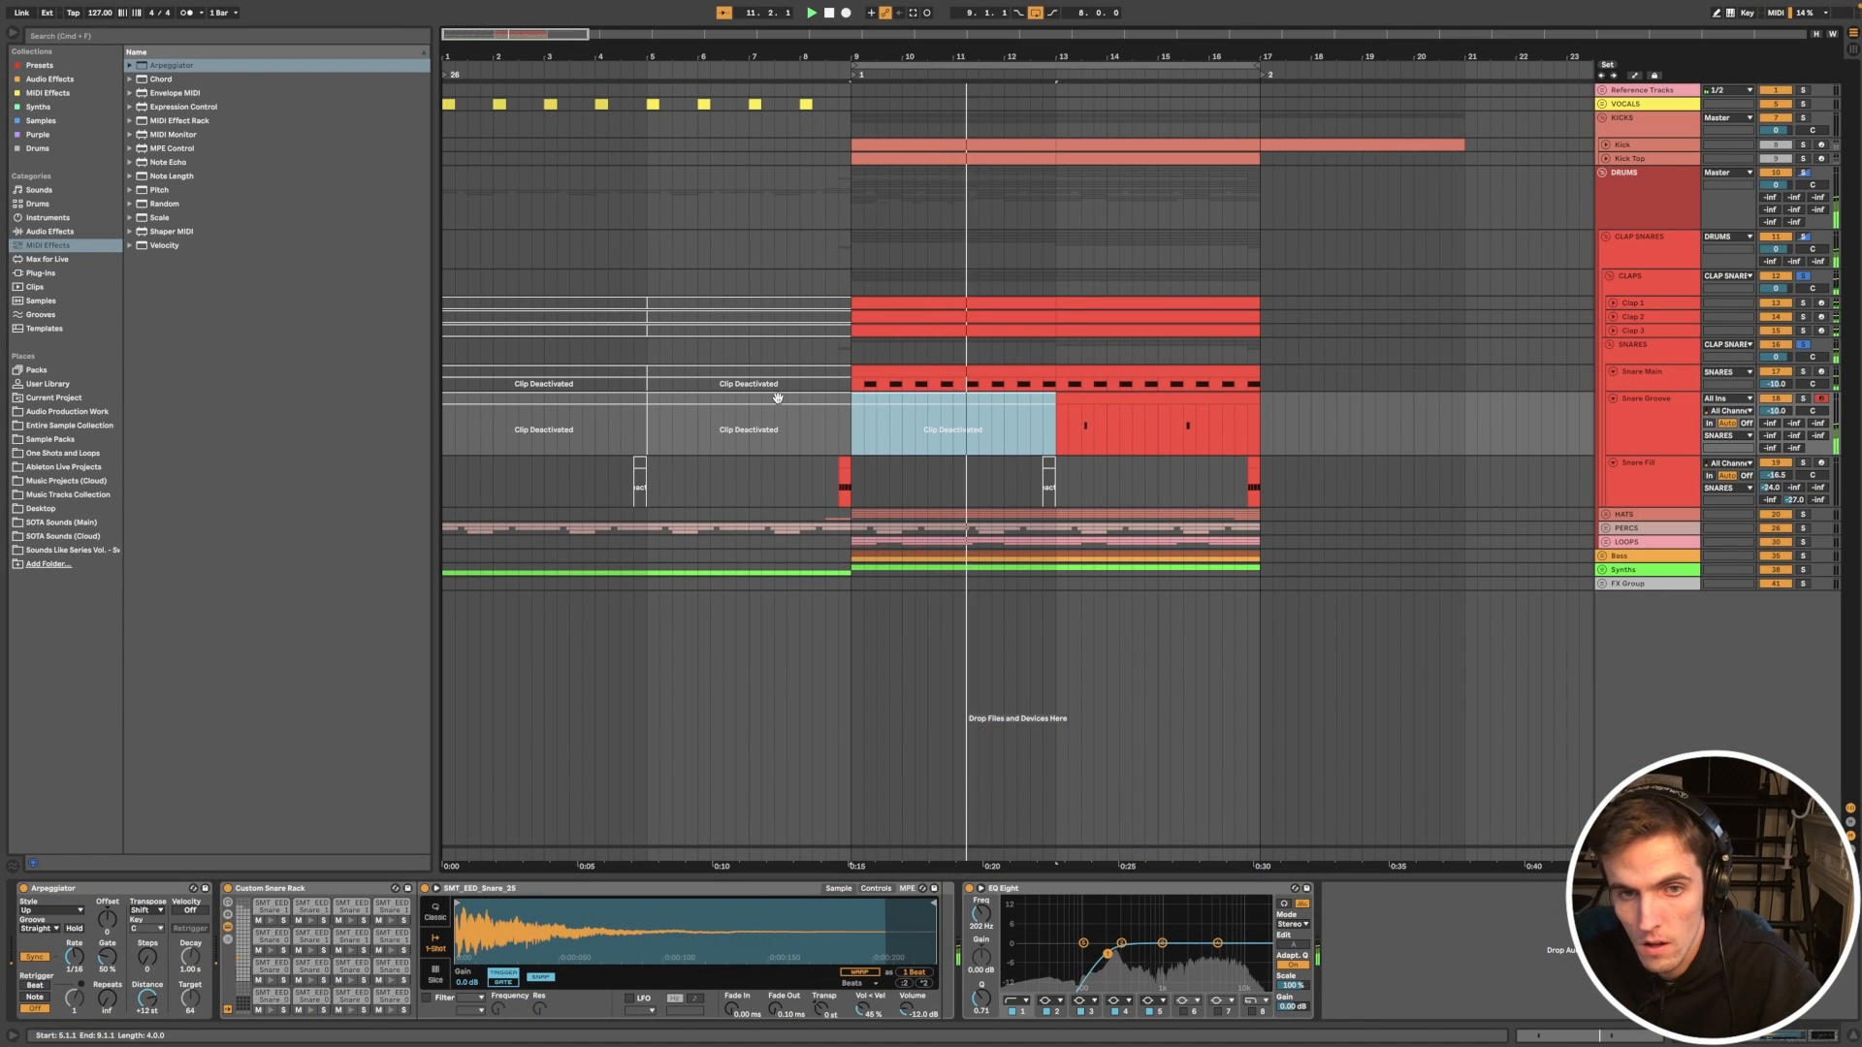
Step: Turn off solo on the SNARES group and adjust the Snare Groove track's volume while the loop plays
left_click(1802, 346)
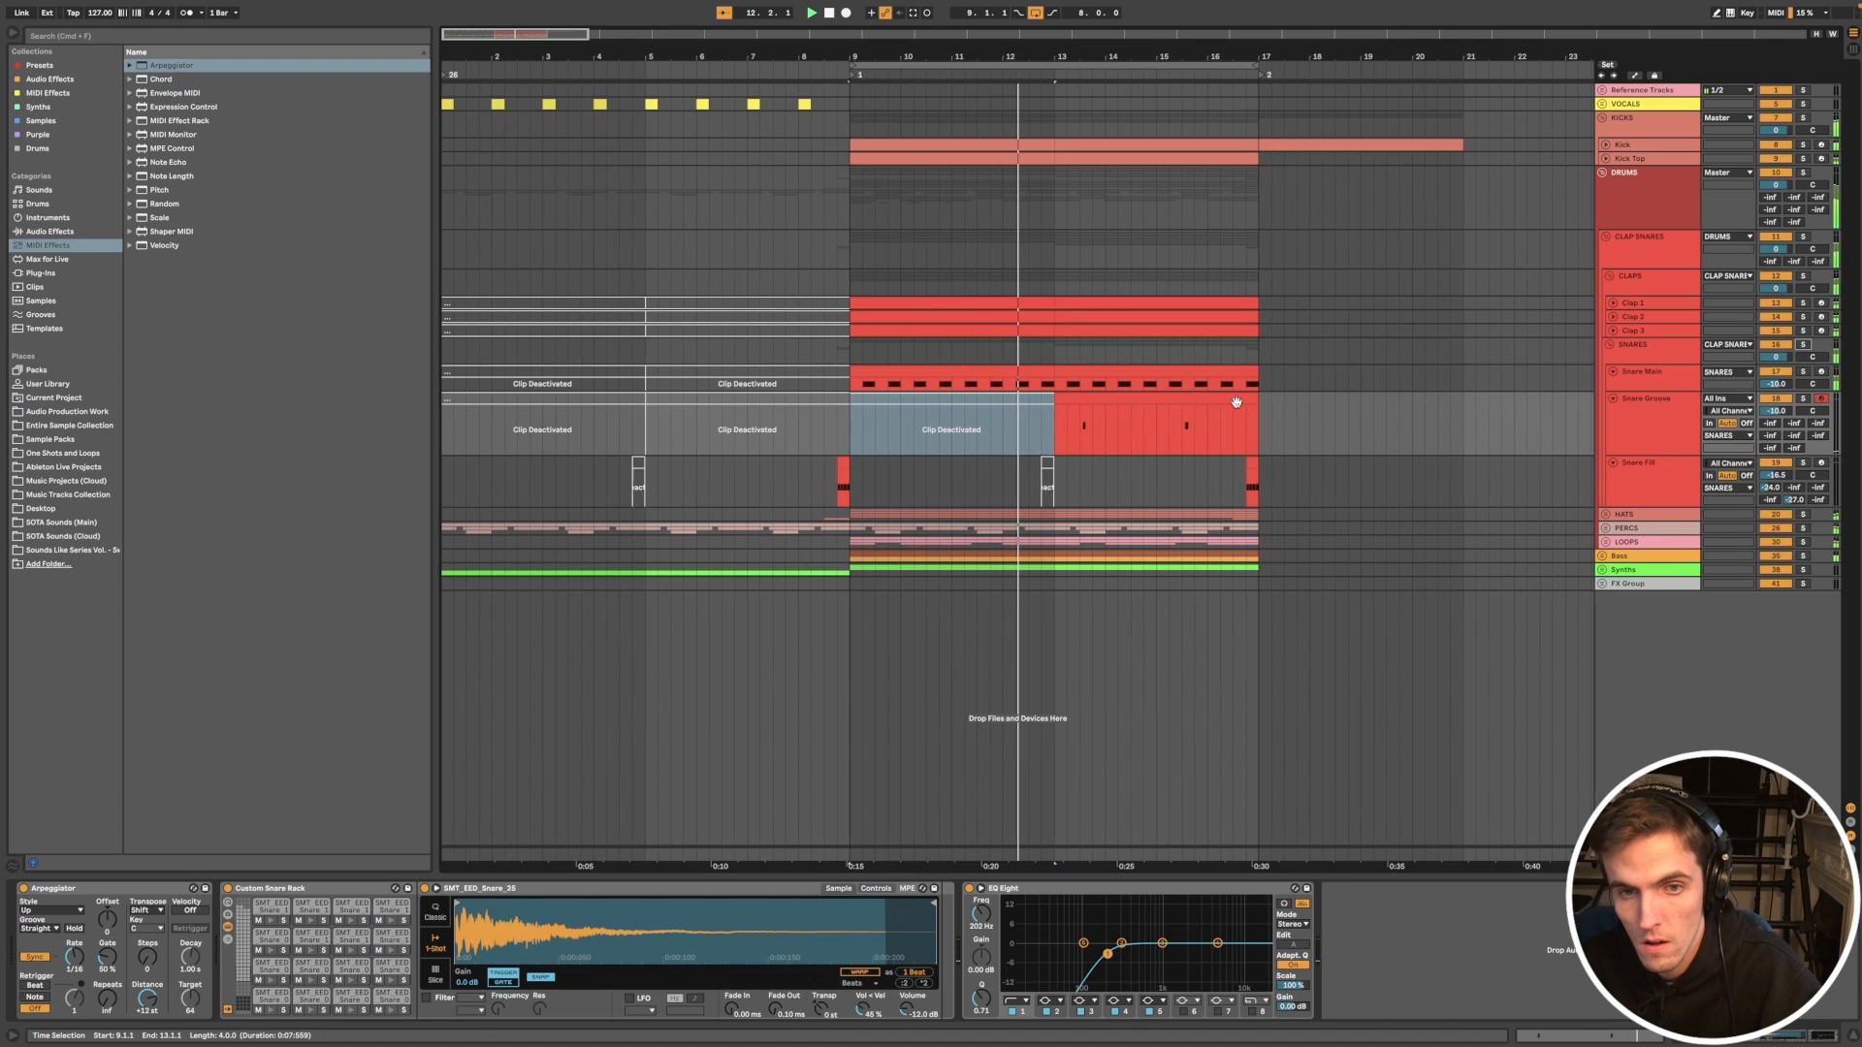
key("space")
key("space")
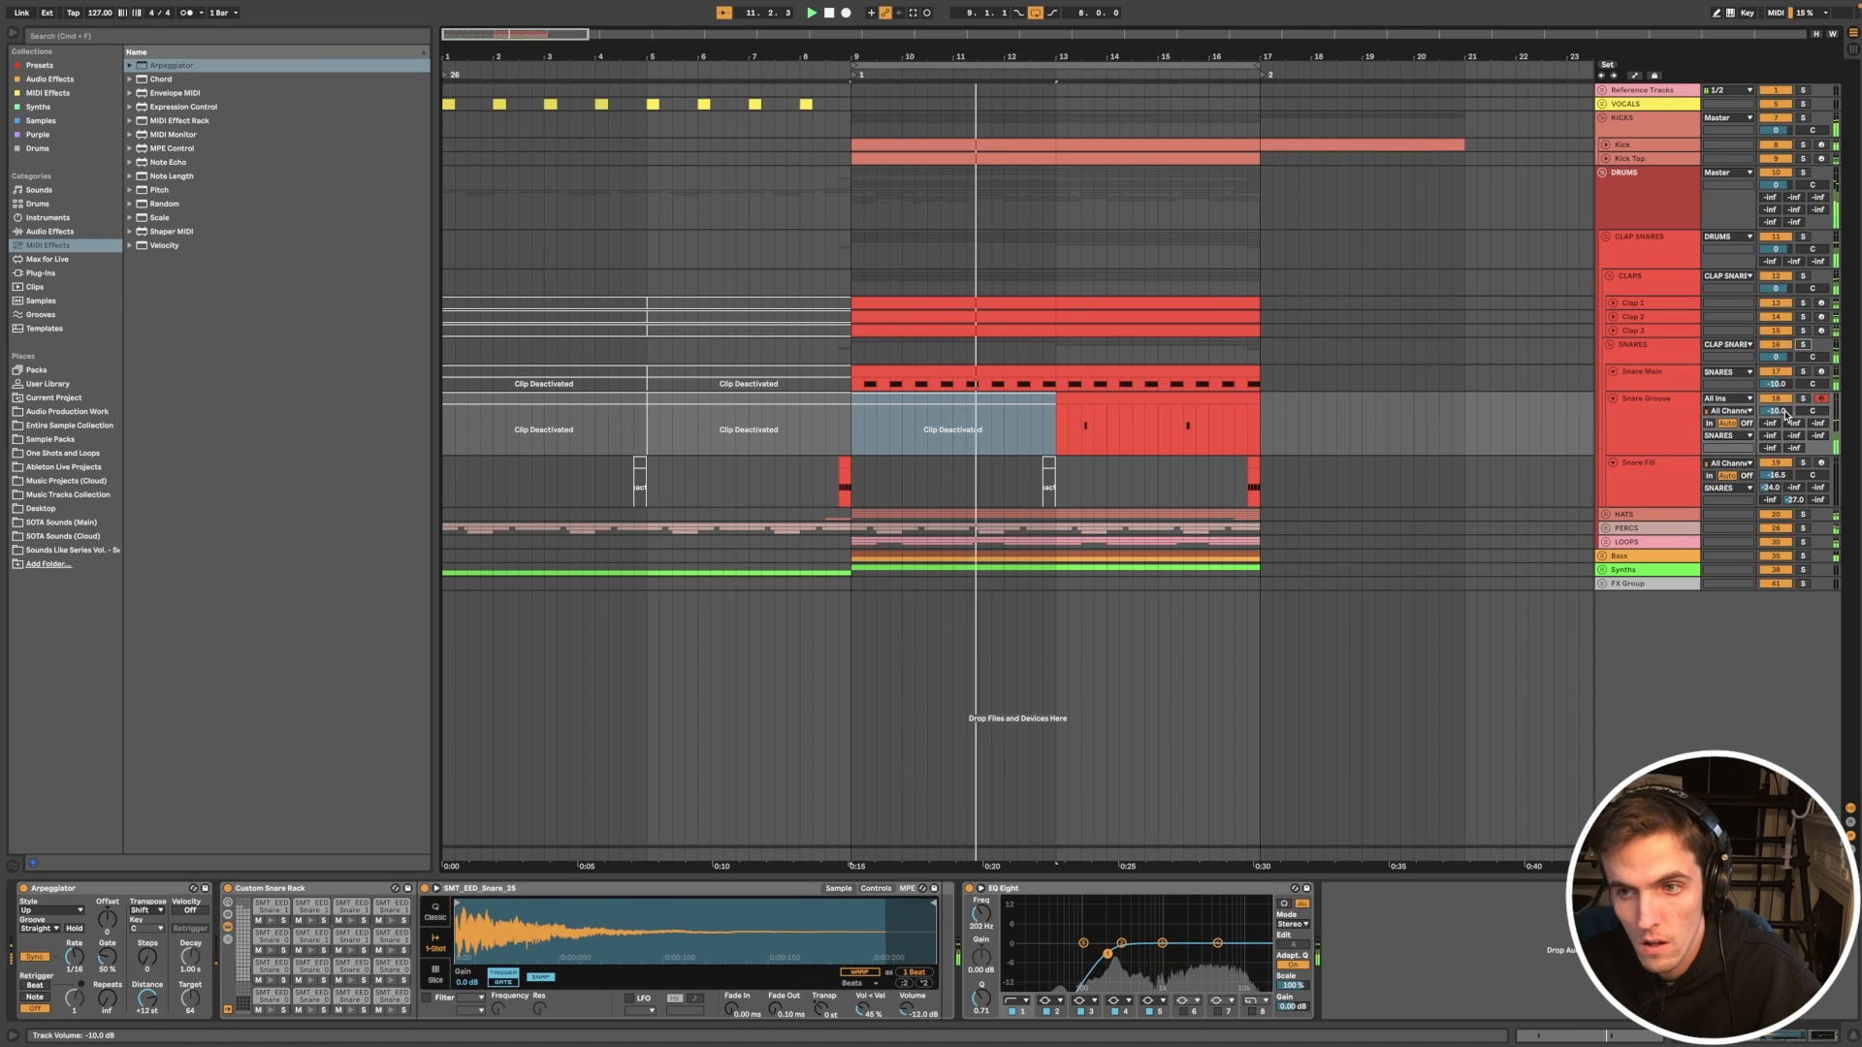
left_click_drag(1776, 410, 1776, 388)
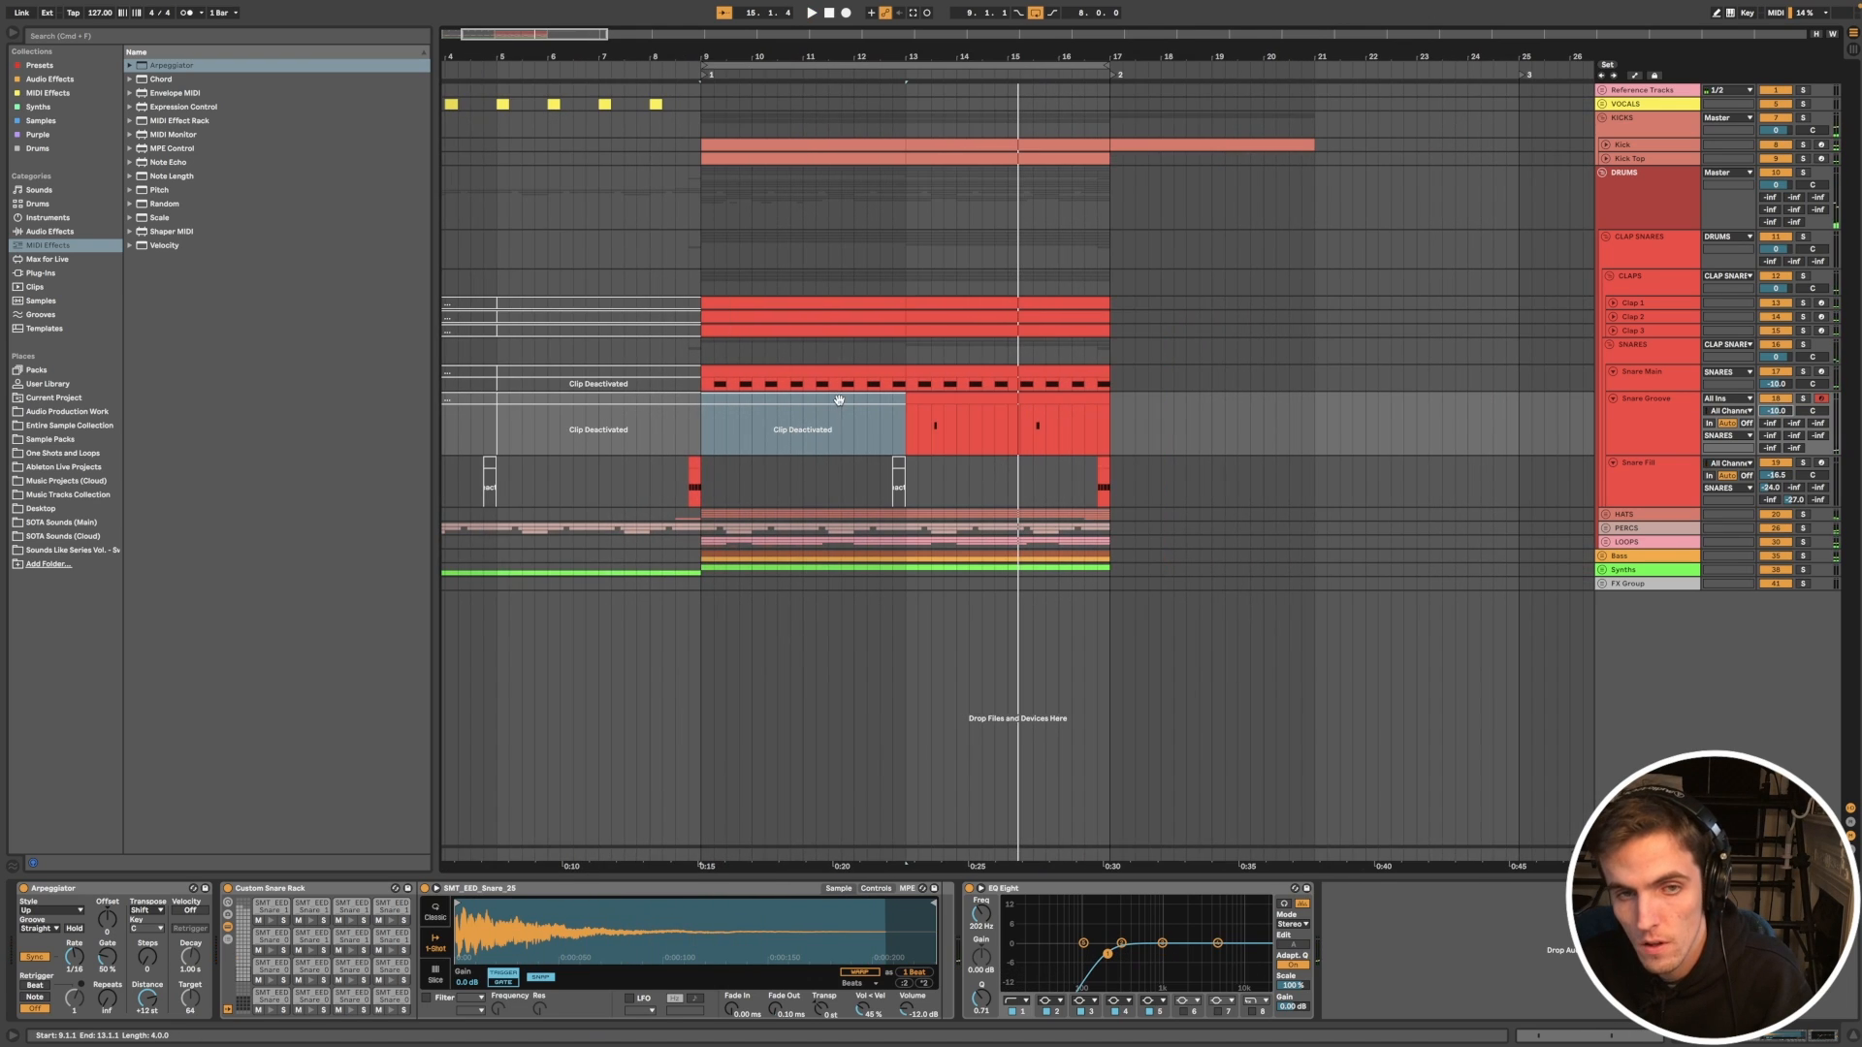
Step: Reactivate the Snare Groove clip at bars 9 to 13
left_click(839, 400)
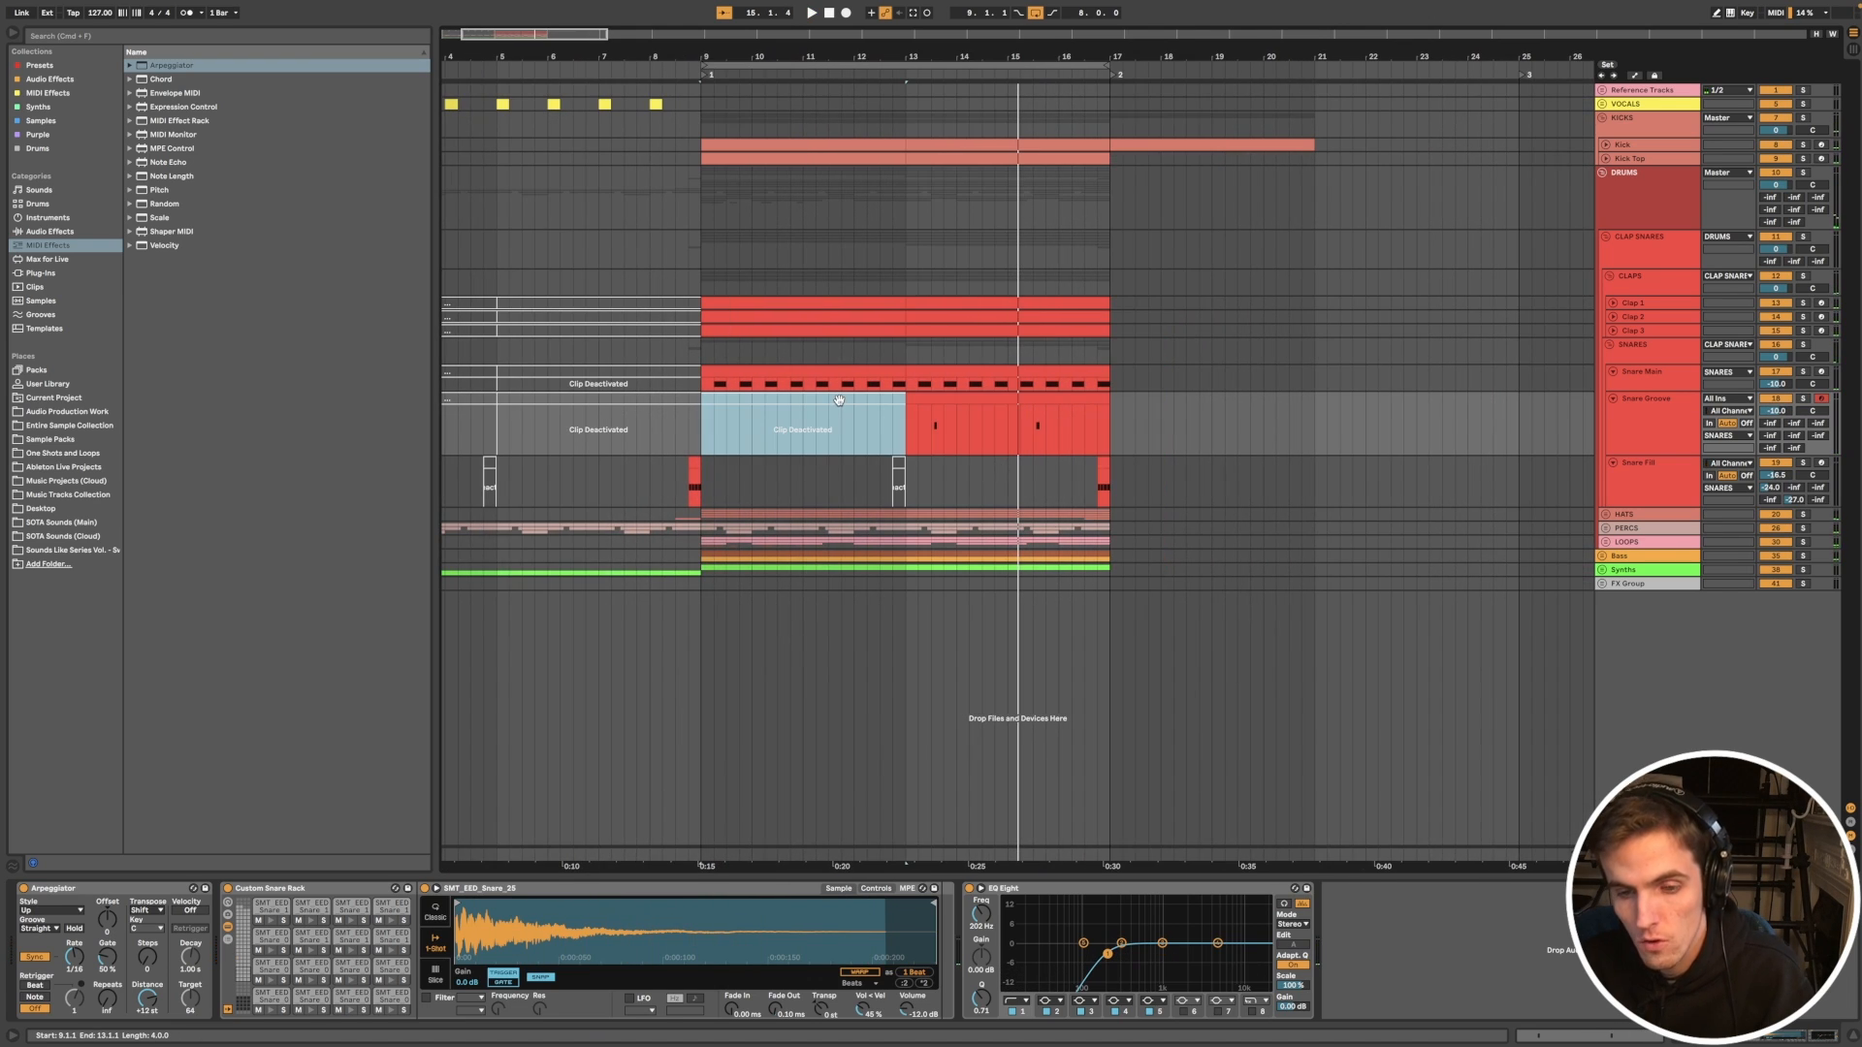
key("0")
scroll(840, 408, "up", 3)
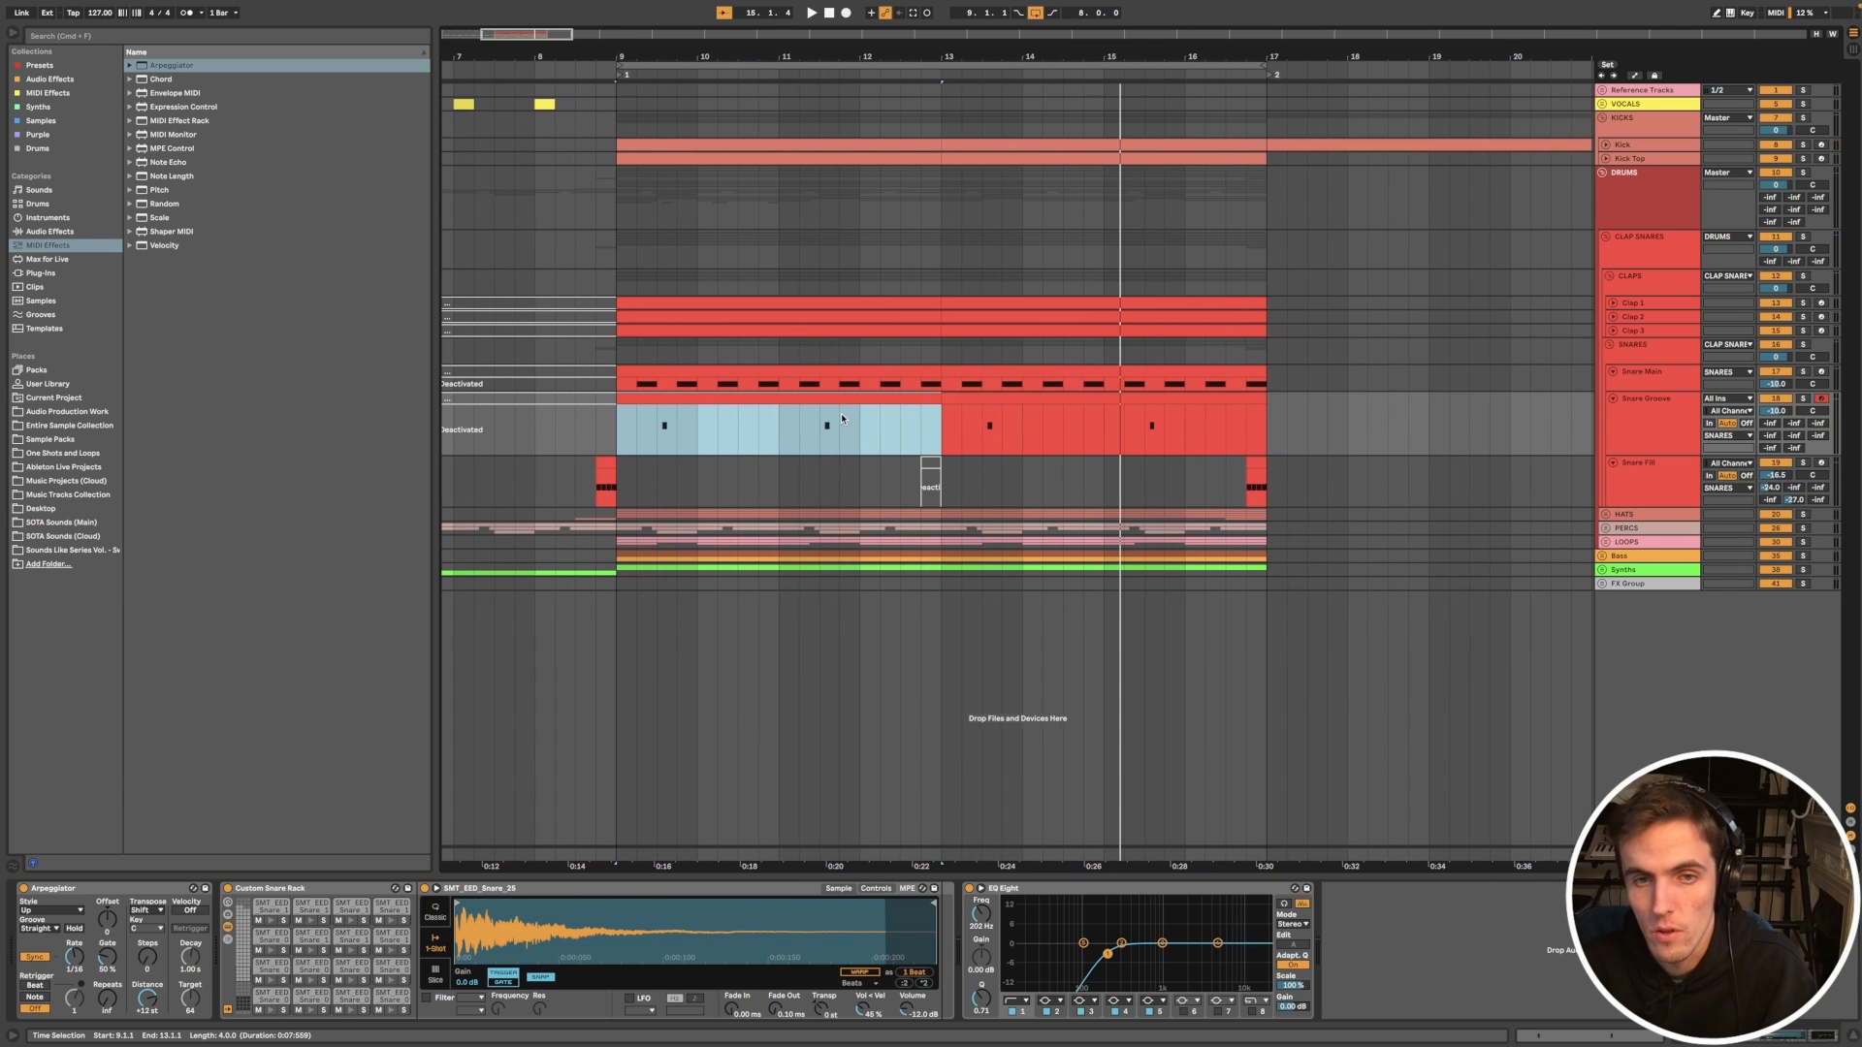
Step: Fold the Snare Groove and Snare Main tracks and the CLAPS group, leaving the Snare Fill lane expanded
left_click(1612, 401)
scroll(1178, 417, "down", 3)
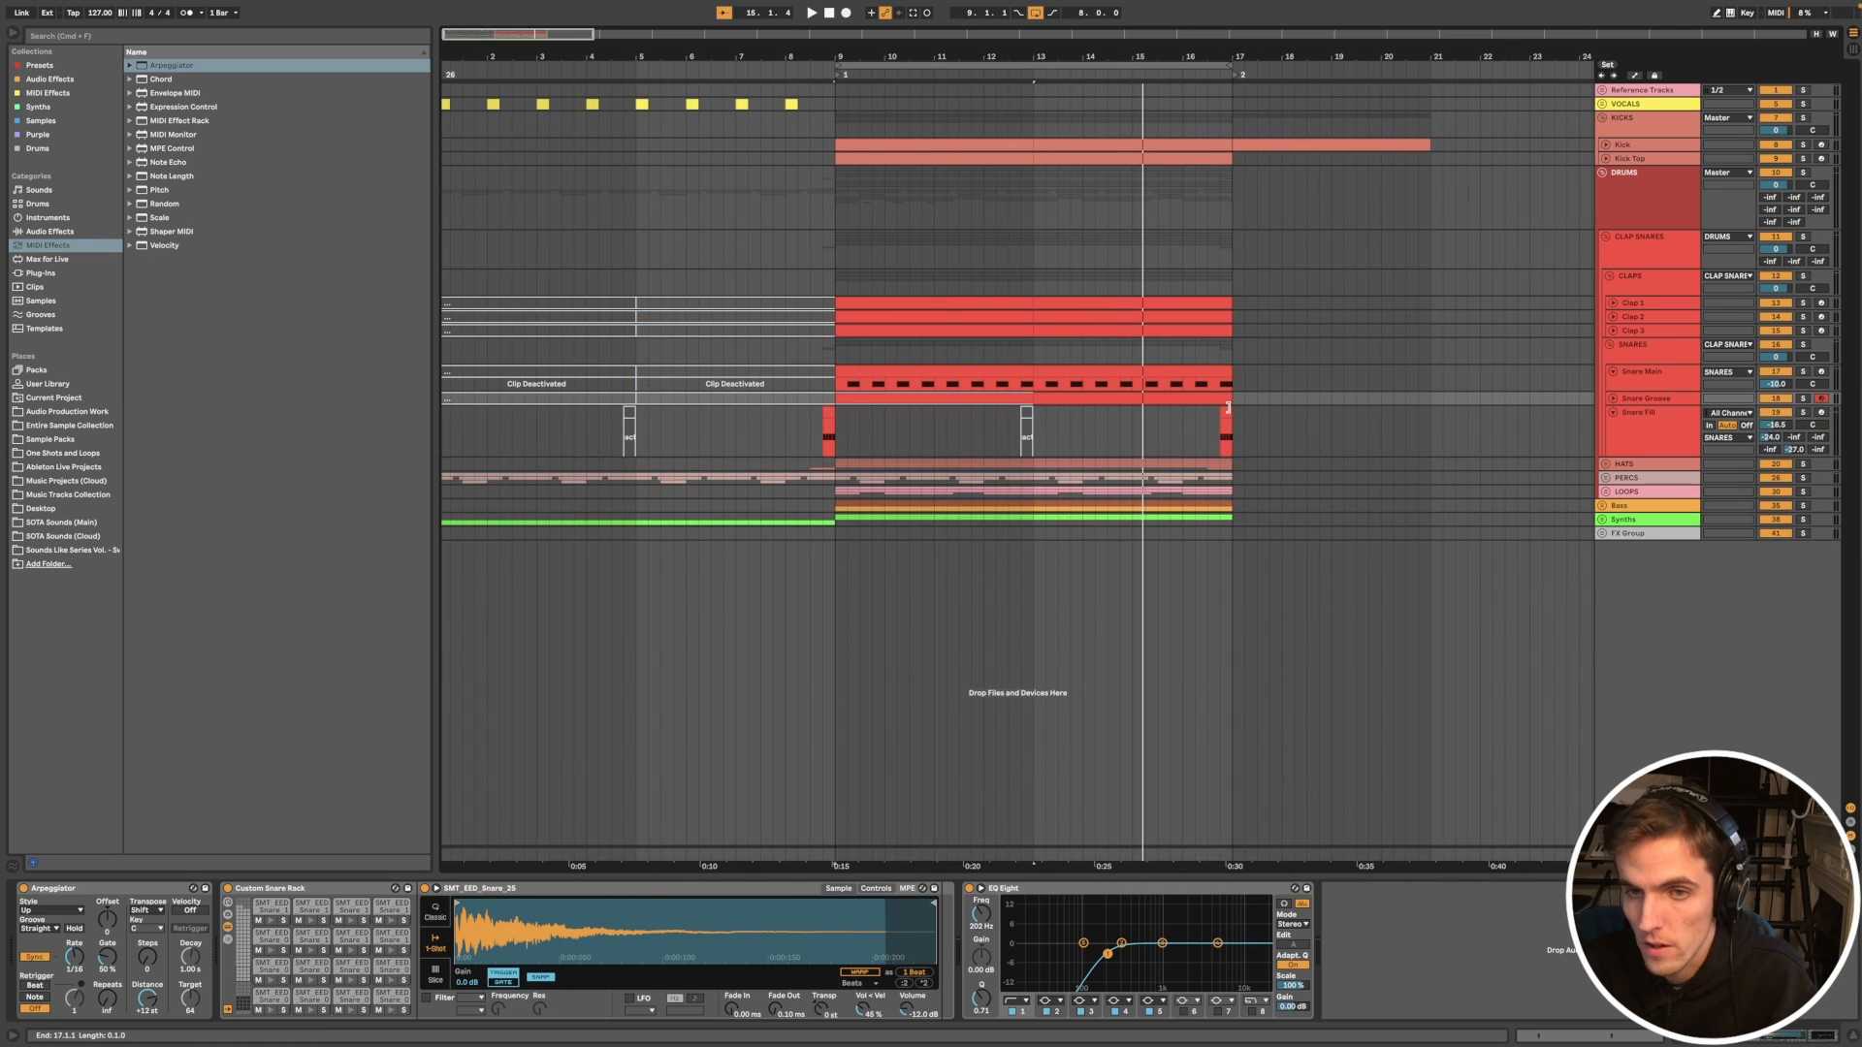
left_click(1226, 413)
left_click(1614, 378)
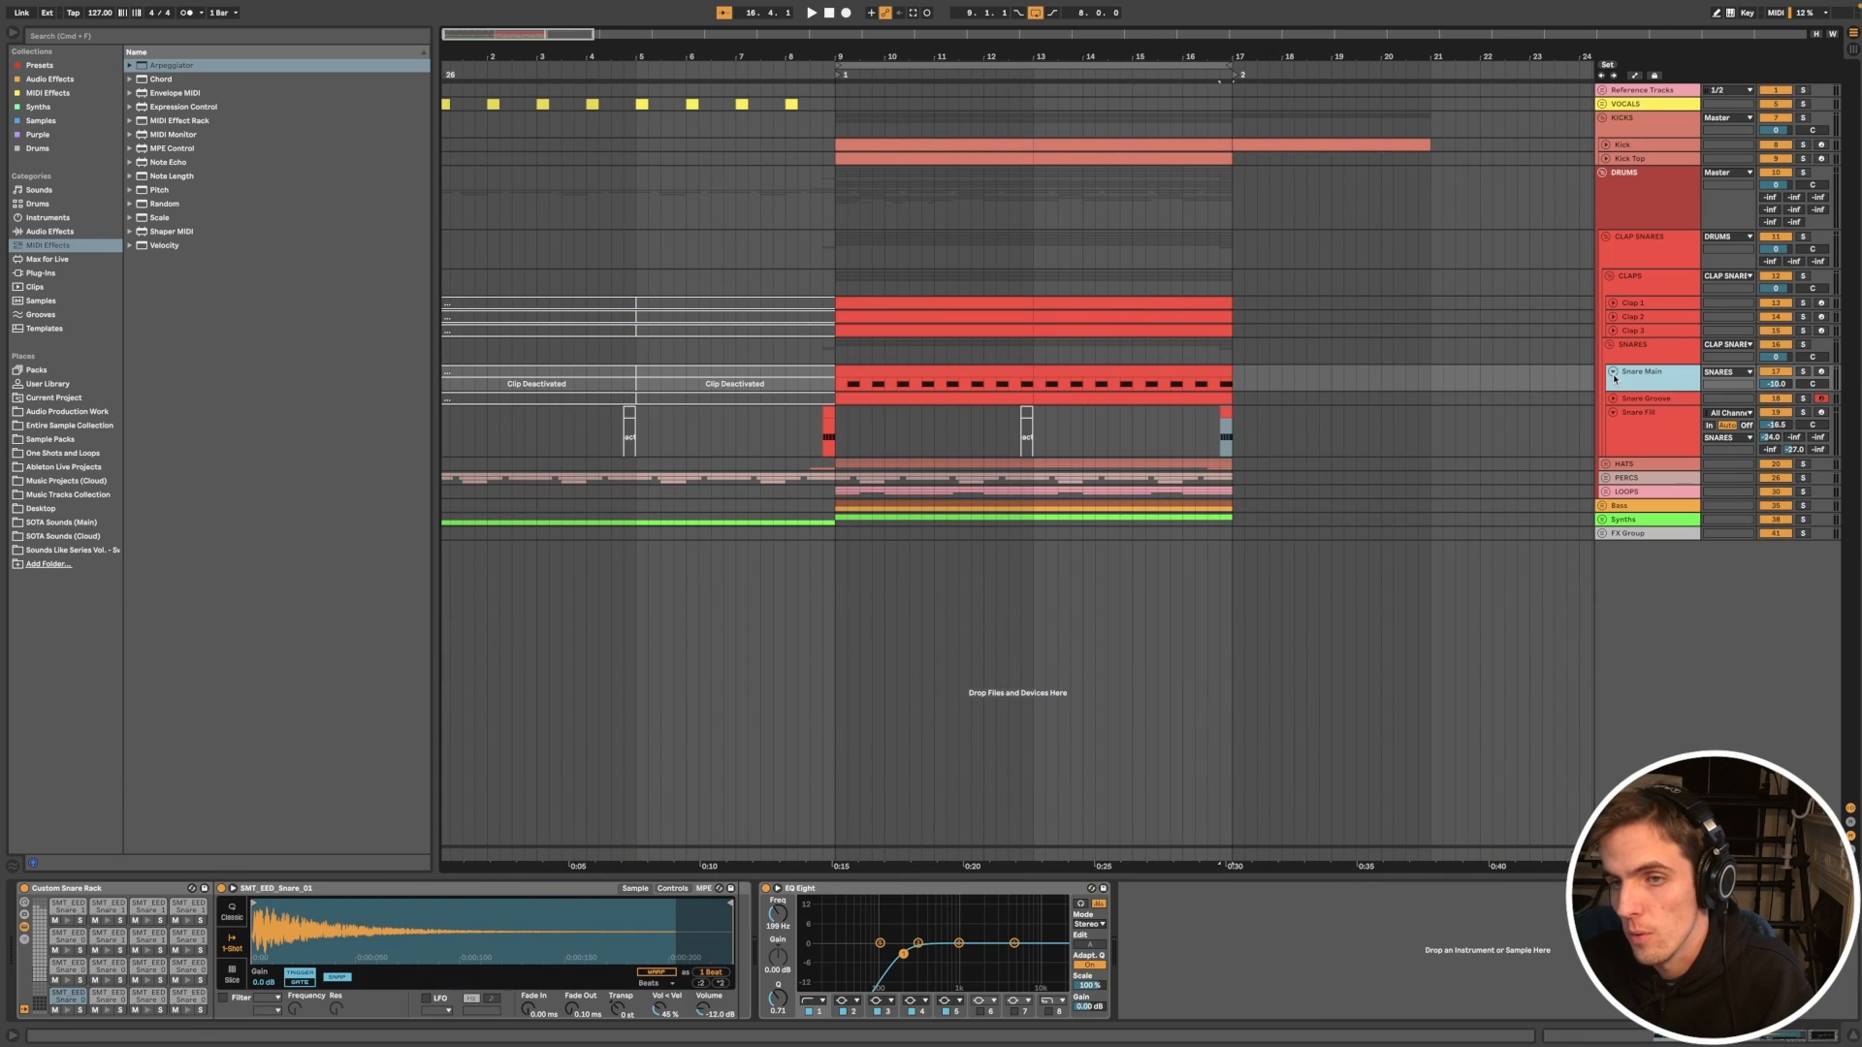
left_click(1614, 373)
left_click(1613, 278)
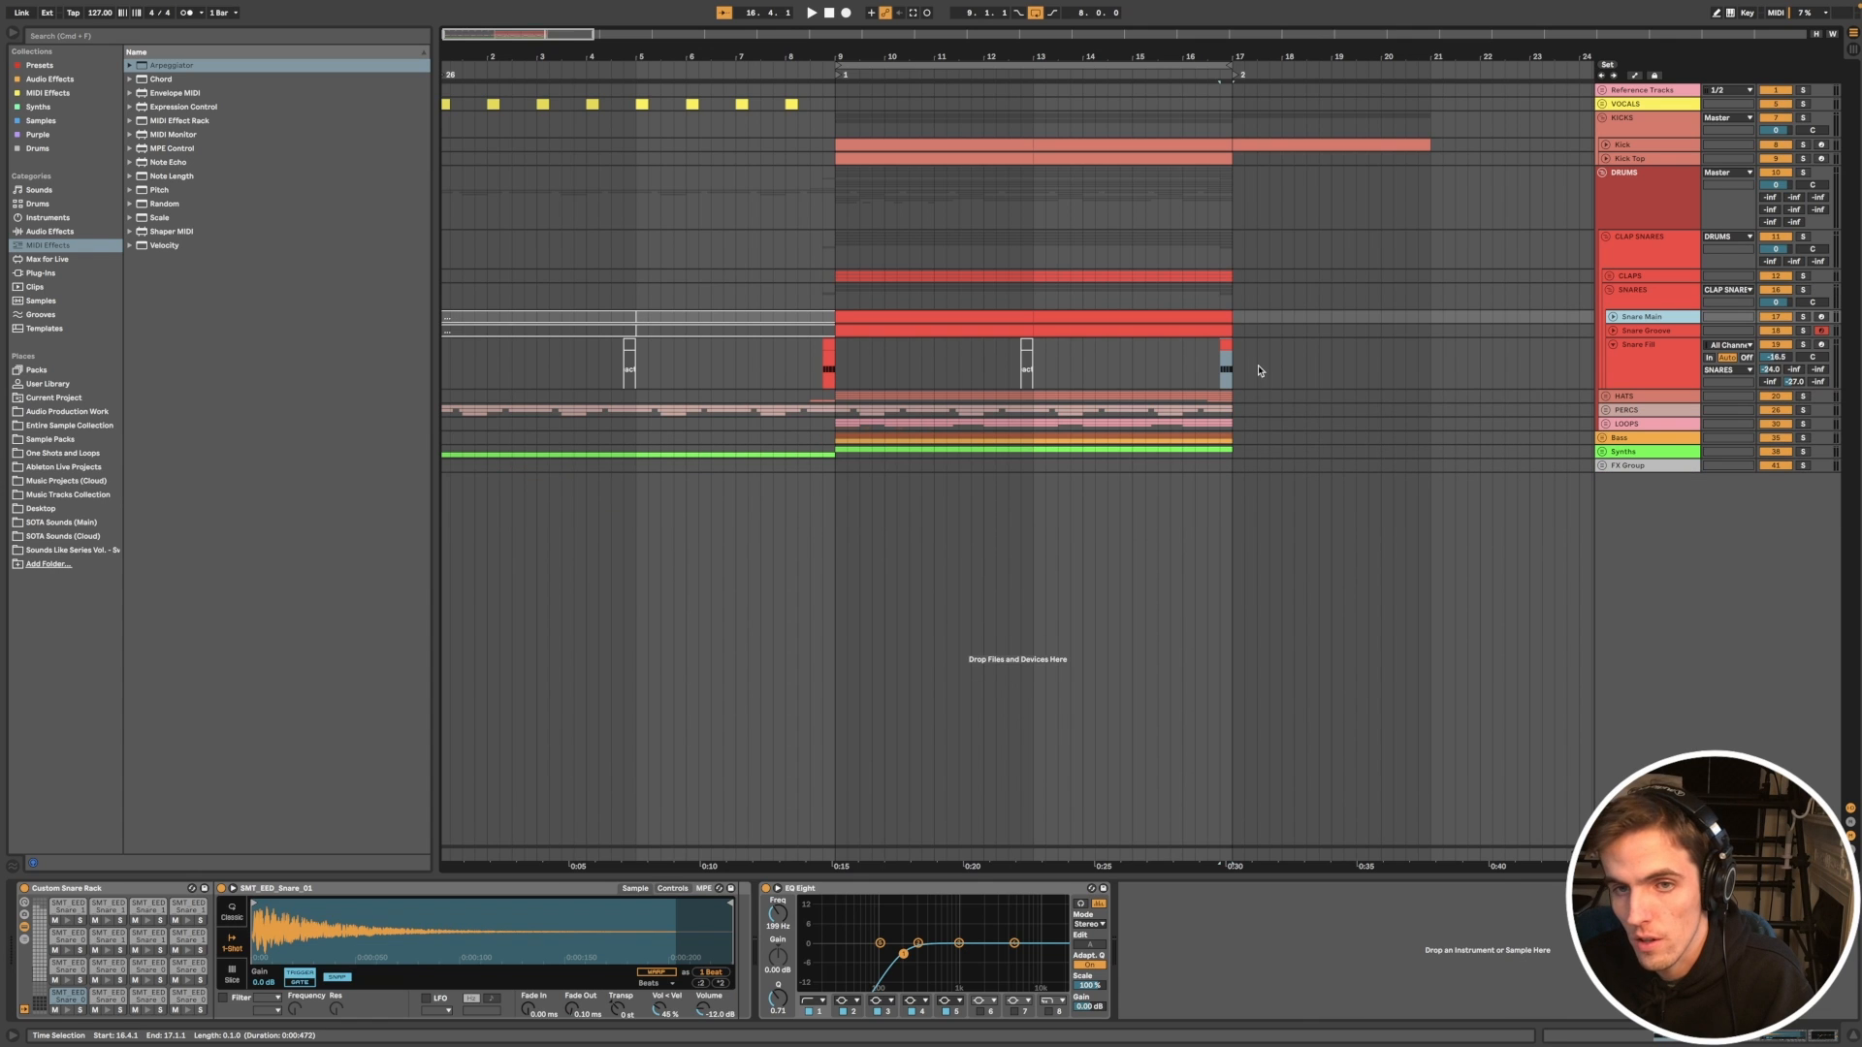
Step: Clear the last beat from 16.4 to 17 on the Snare Main and Snare Groove tracks and the CLAPS group
scroll(1233, 396, "up", 5)
left_click(1203, 346)
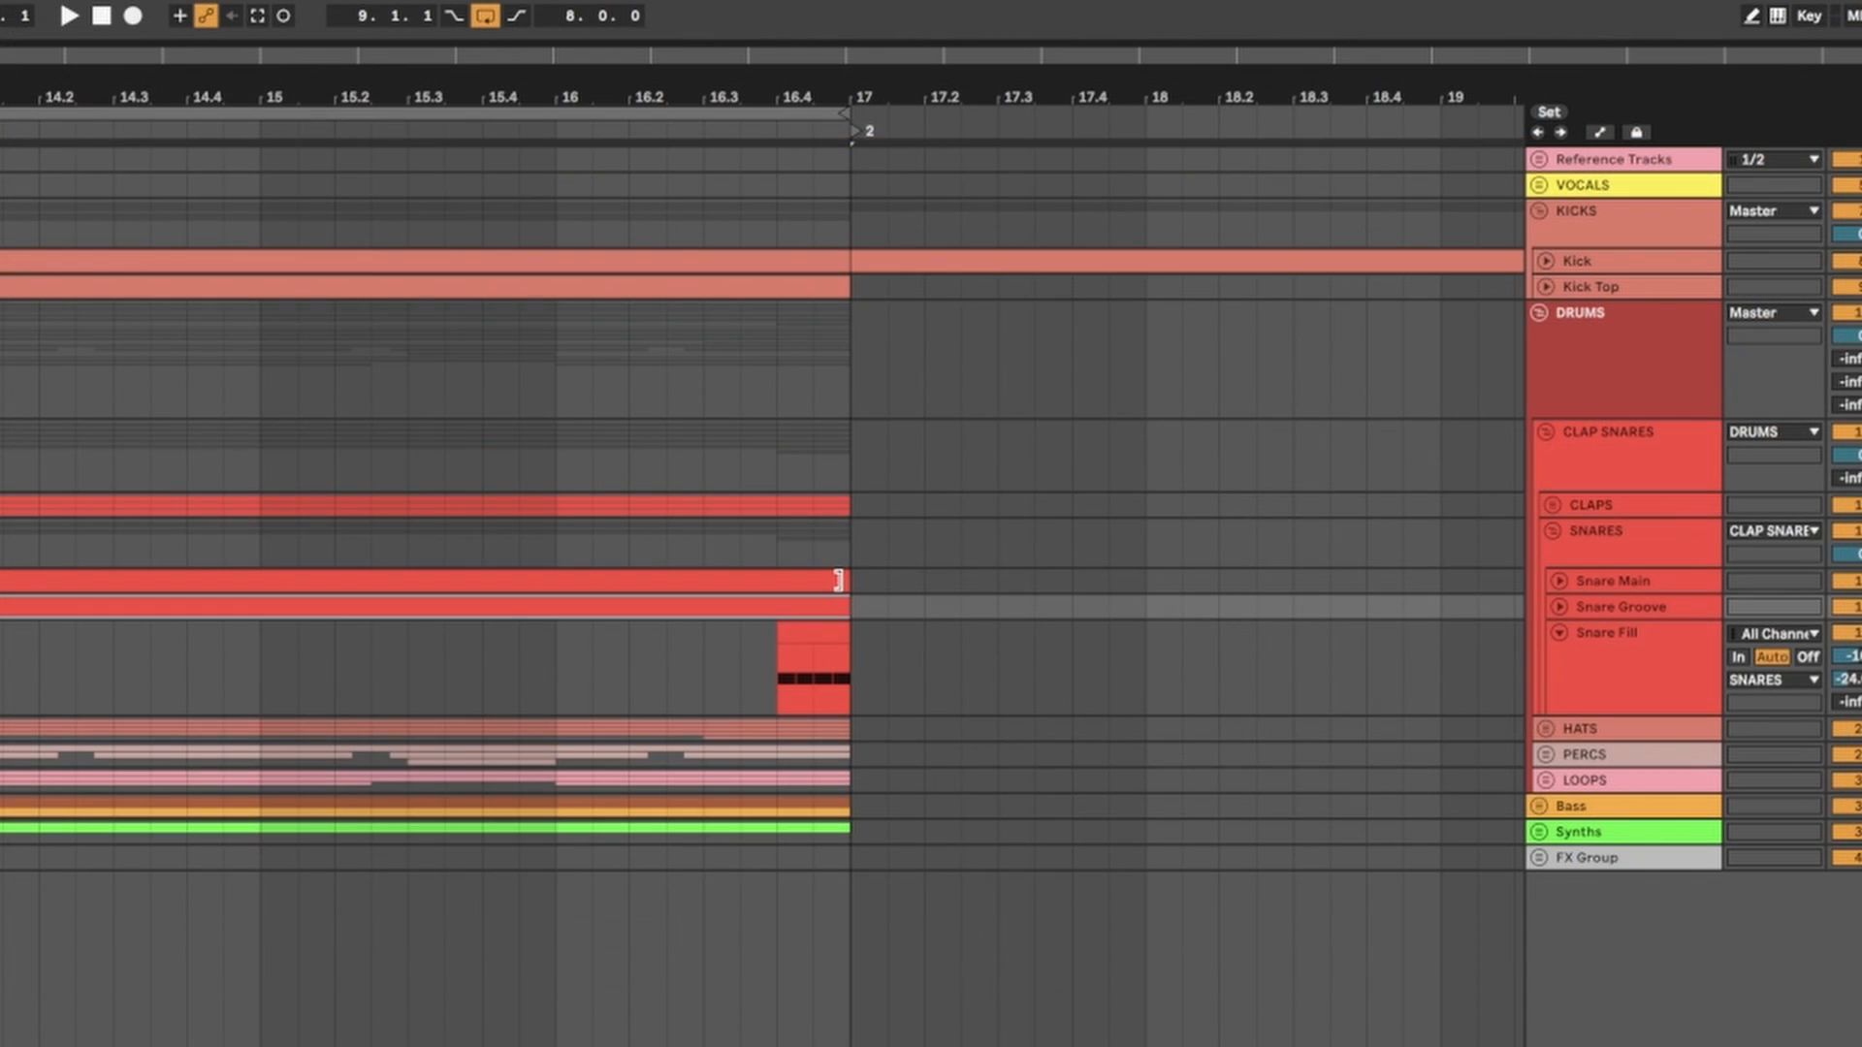
left_click_drag(839, 580, 856, 504)
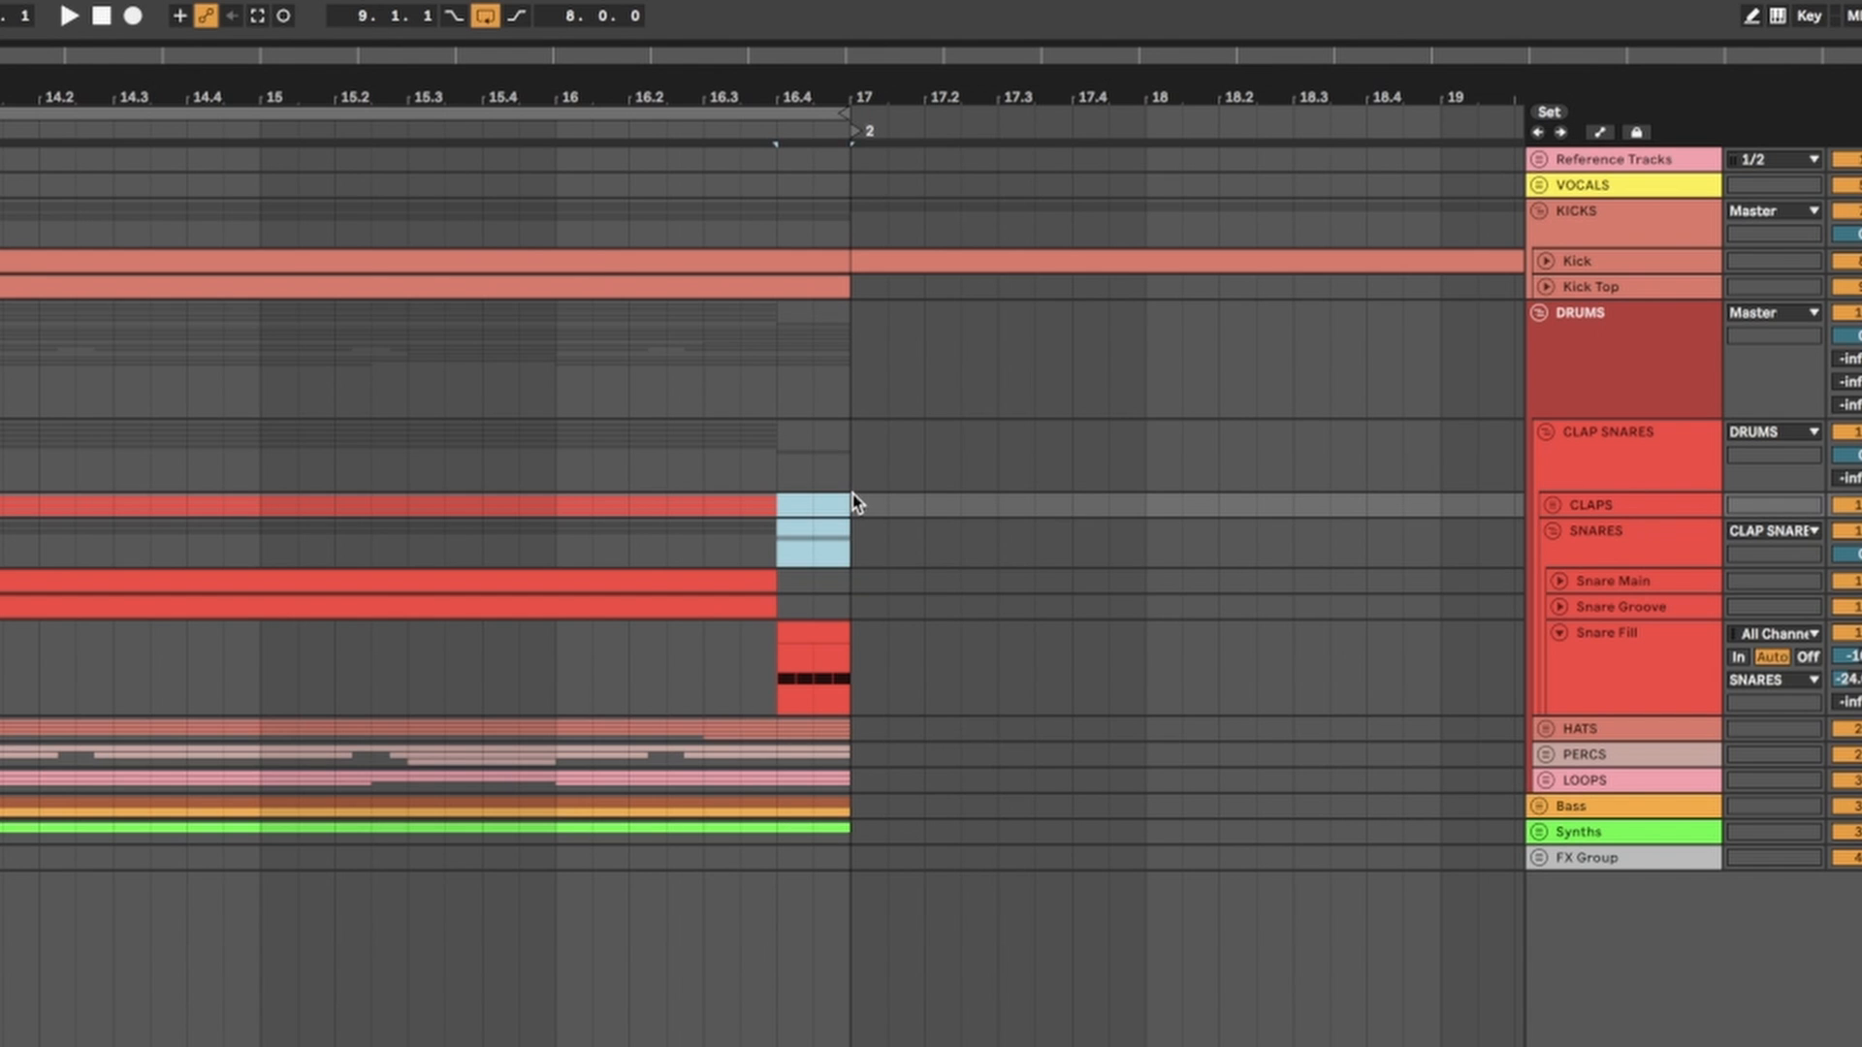
Step: Play the end of bar 16 to hear the snare fill on its own leading into bar 17
key("space")
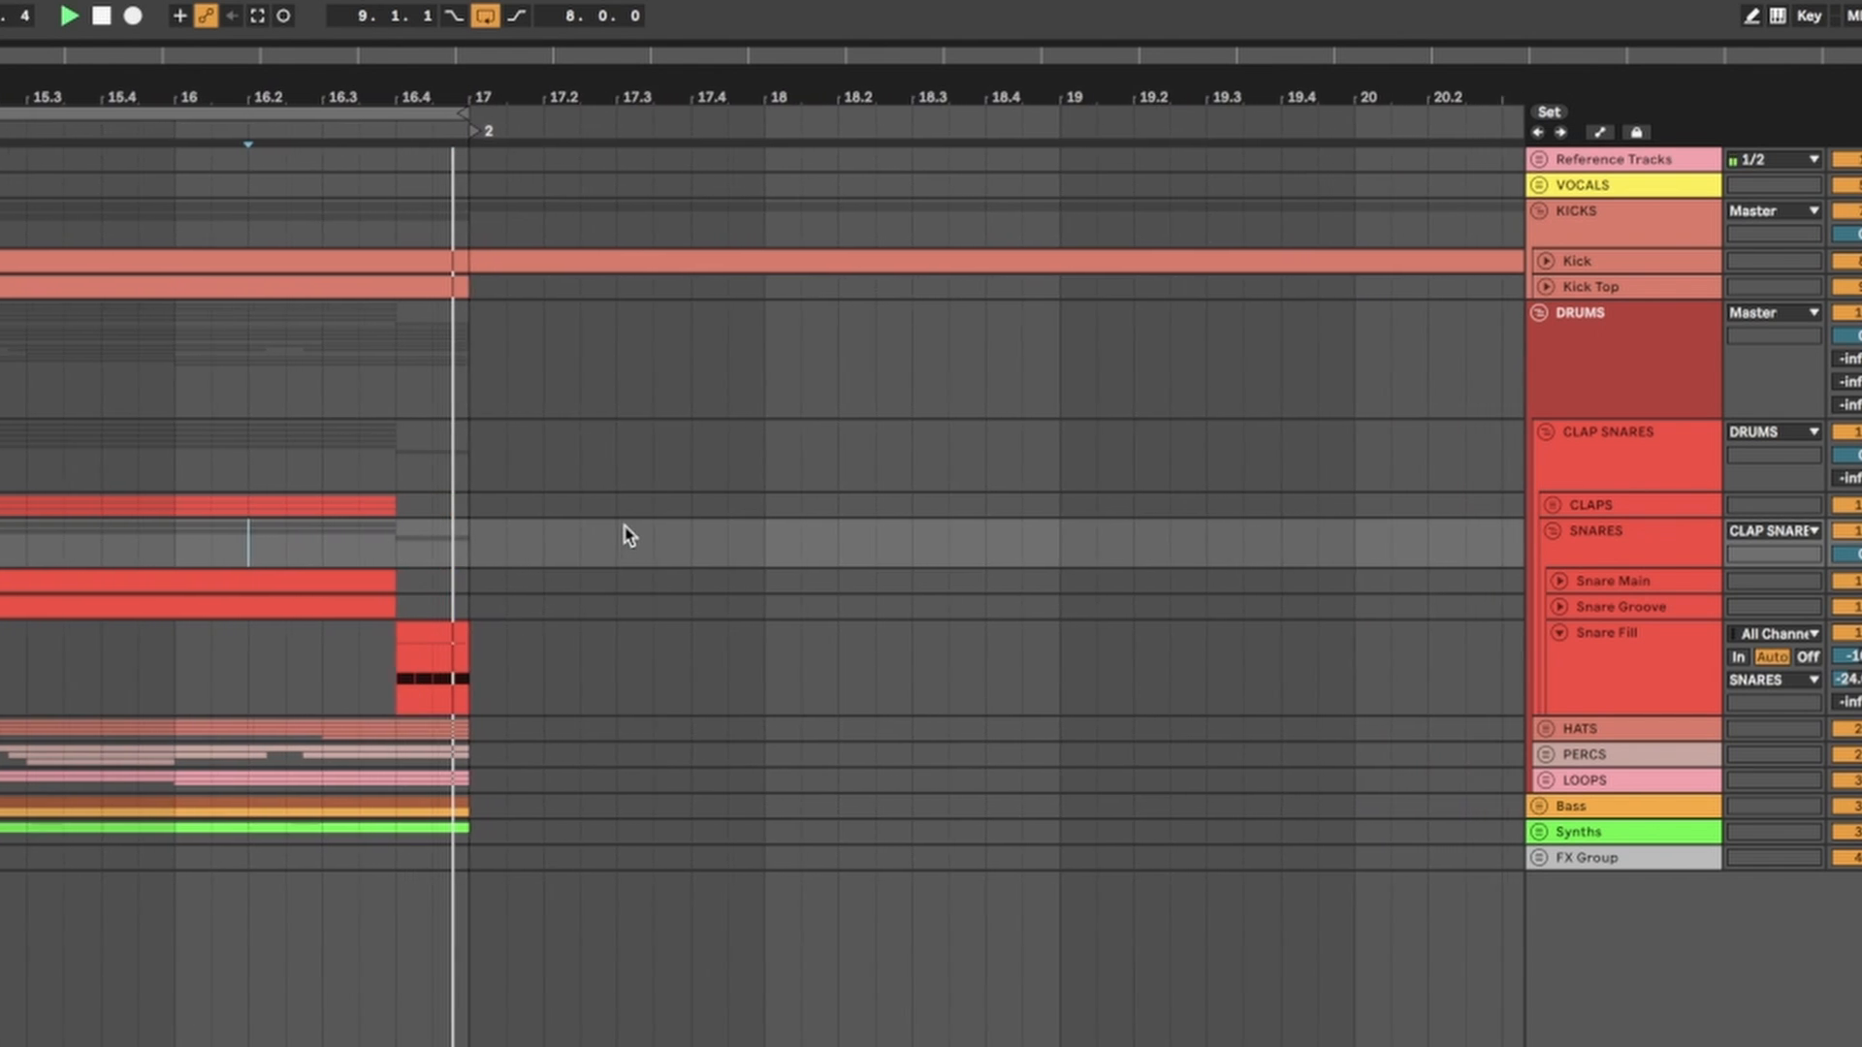
key("space")
scroll(679, 533, "down", 5)
key("space")
key("space")
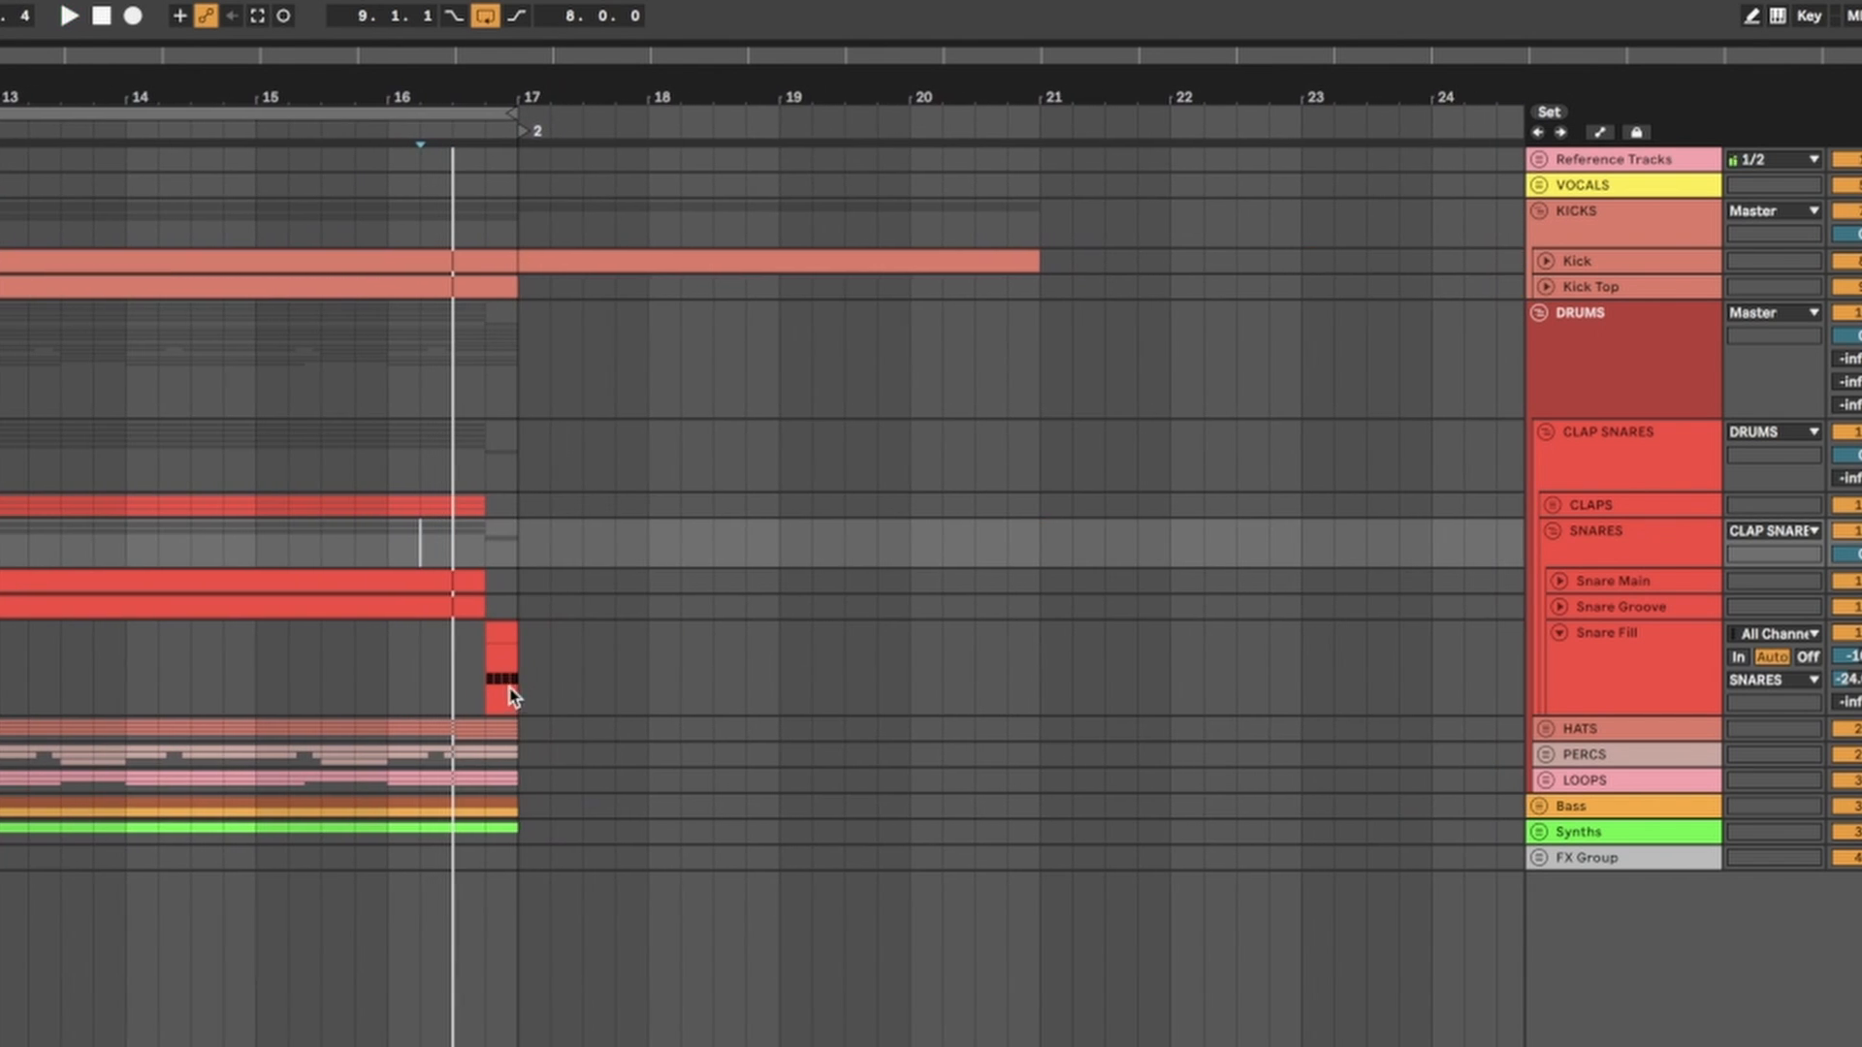
Step: Stop playback and set the Snare Fill clip's note editor to a fixed 1/16 grid
key("space")
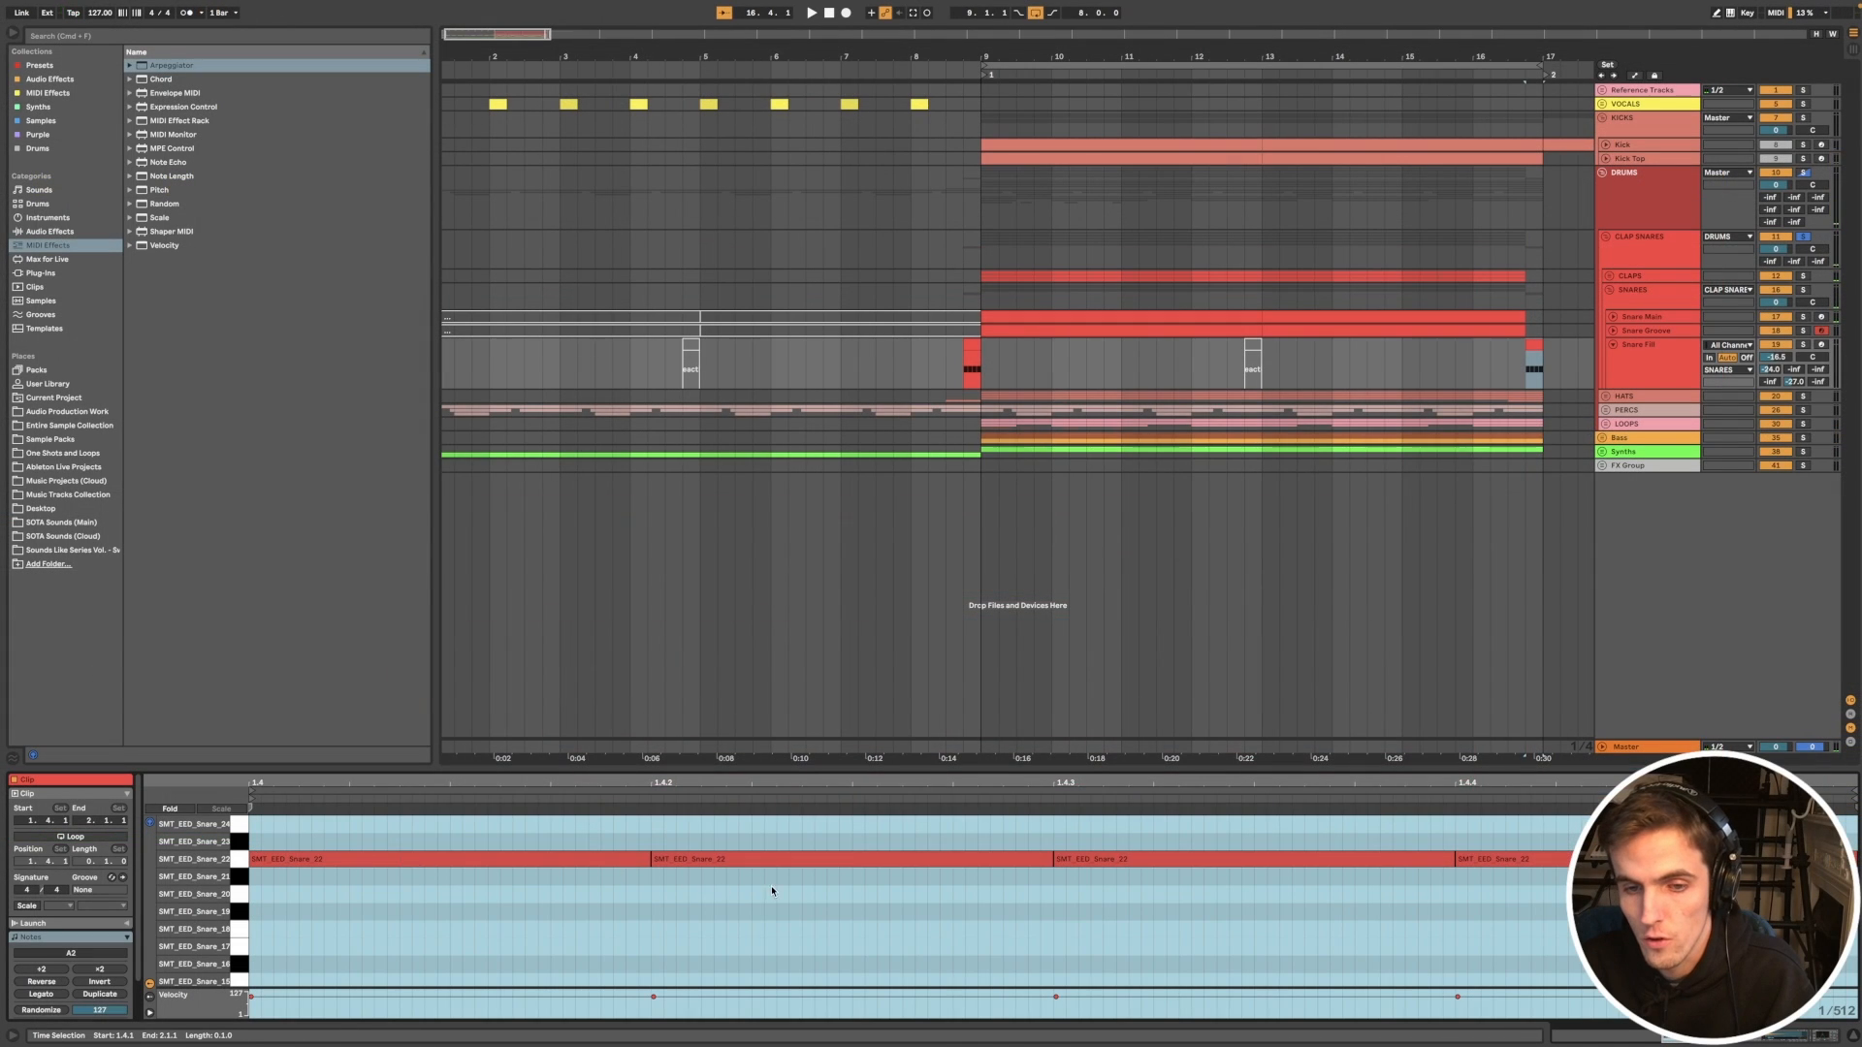
scroll(773, 892, "down", 3)
scroll(809, 891, "left", 4)
right_click(966, 901)
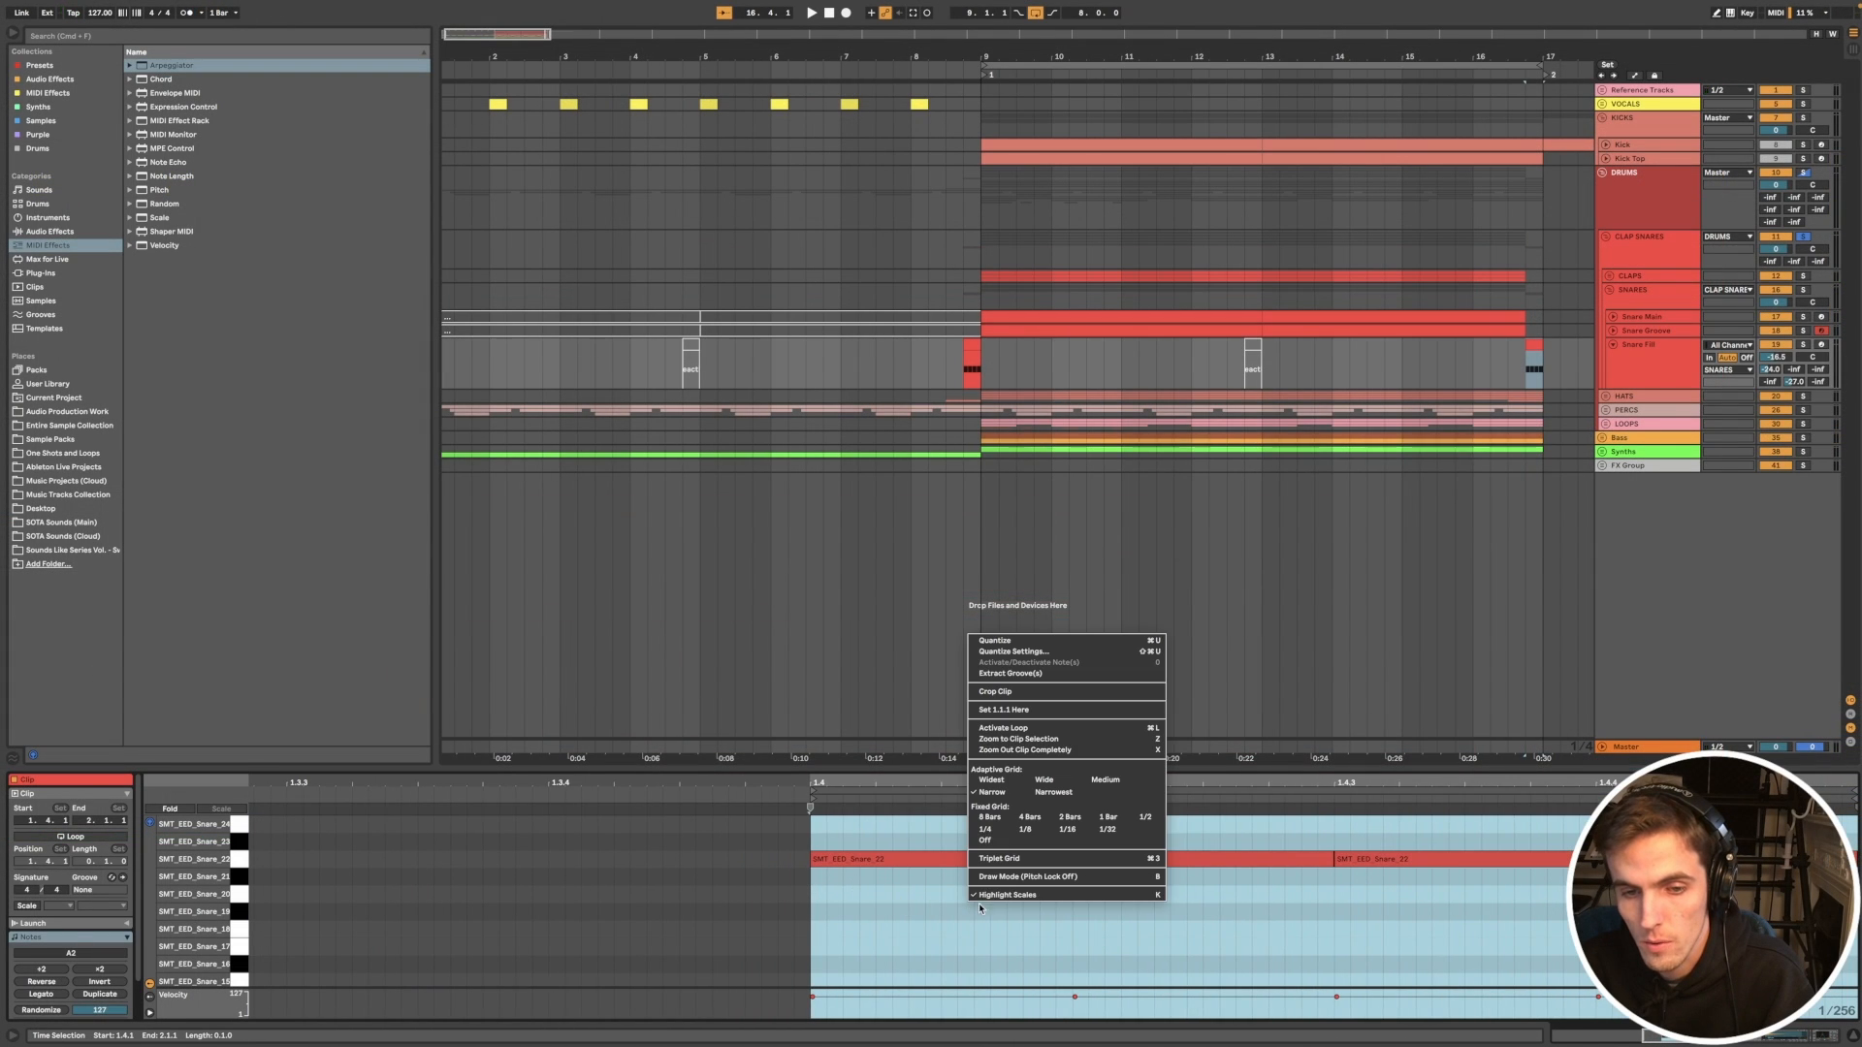
left_click(1068, 829)
Step: Play the snare fill at the end of bar 16 and select its first and second notes in turn to examine the pattern
scroll(1088, 895, "down", 3)
scroll(1092, 898, "left", 4)
left_click_drag(1351, 829, 1369, 907)
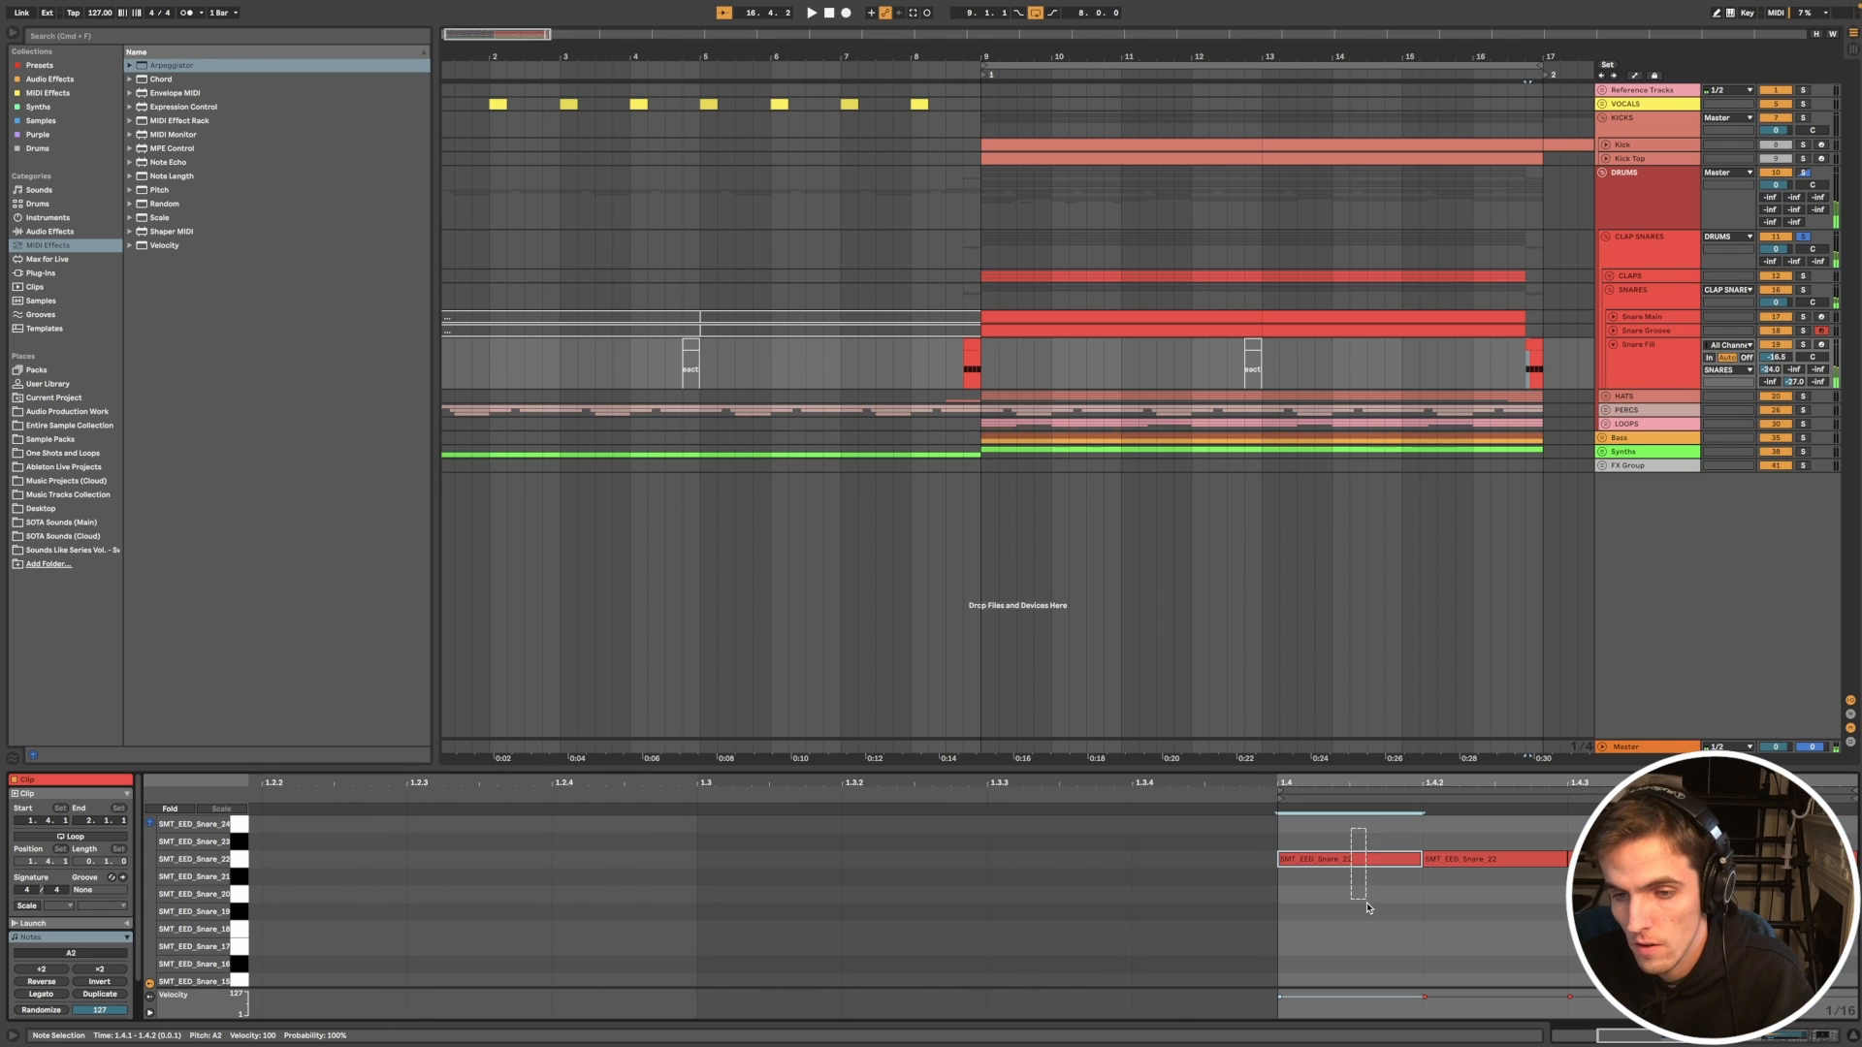
key("space")
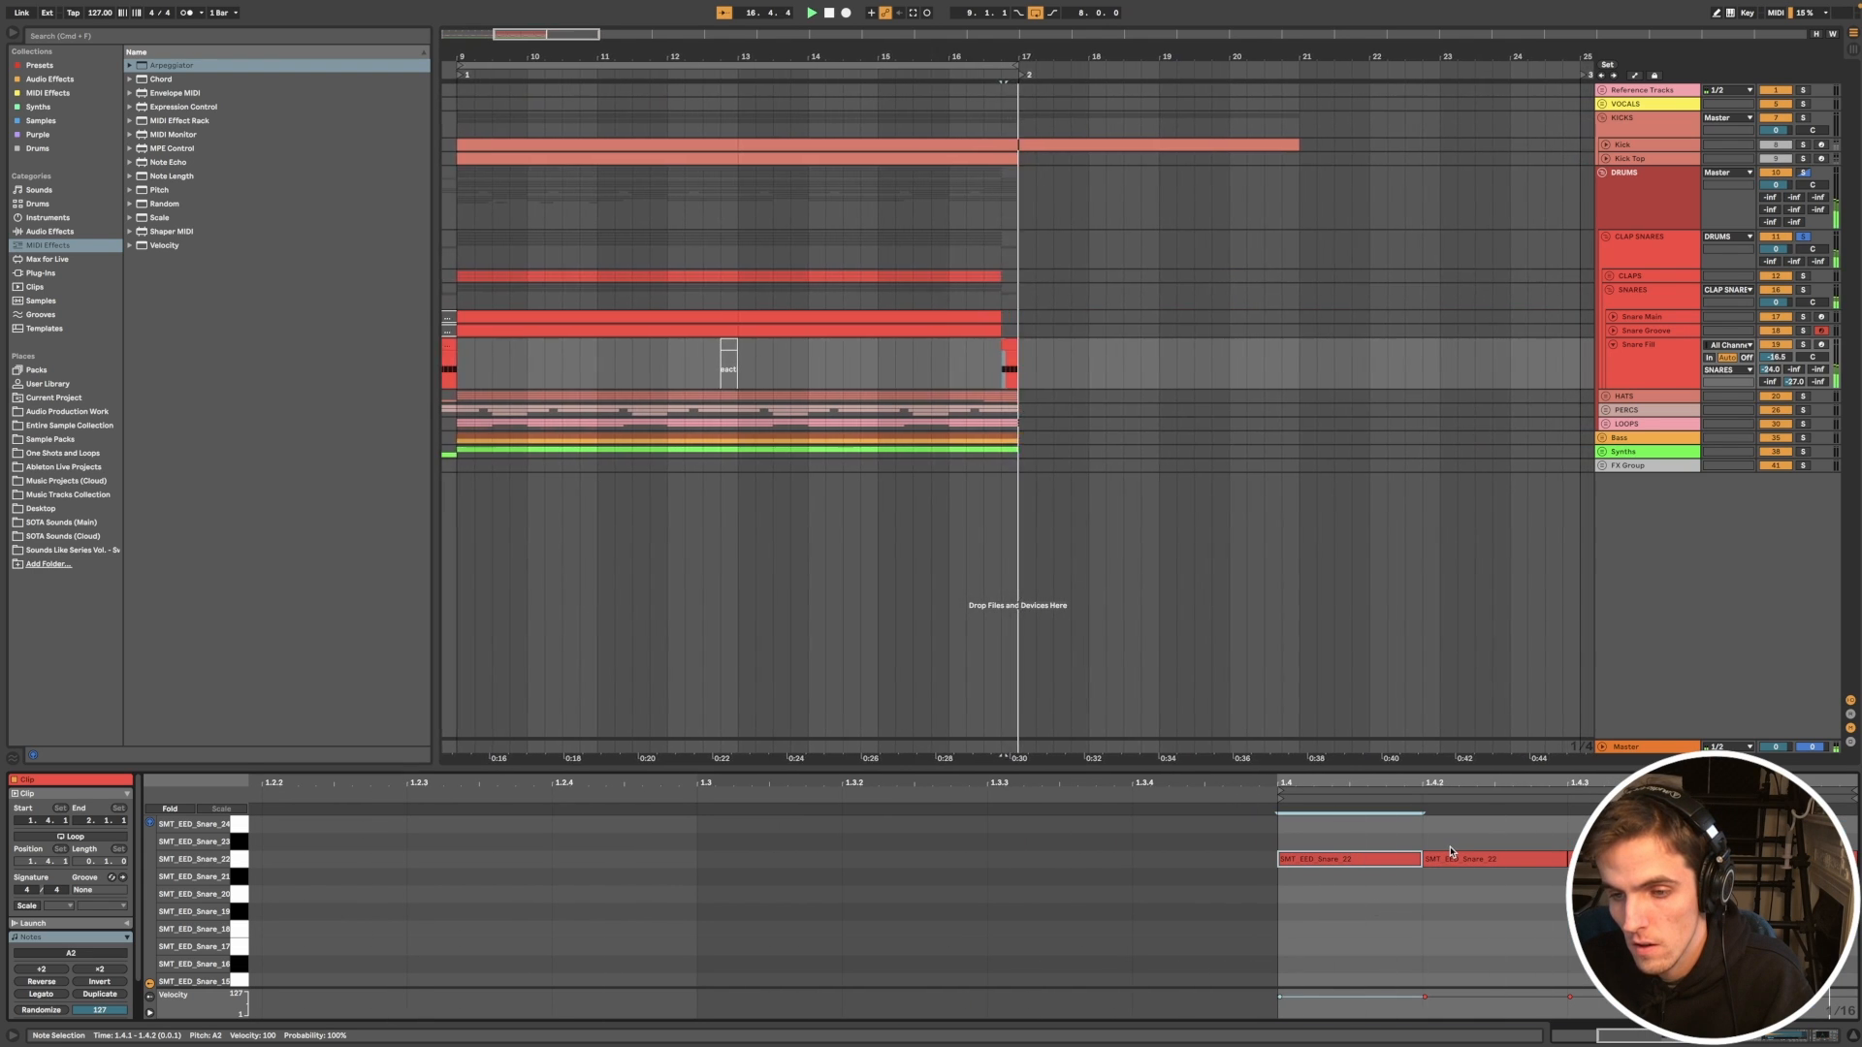
key("space")
scroll(1373, 458, "right", 3)
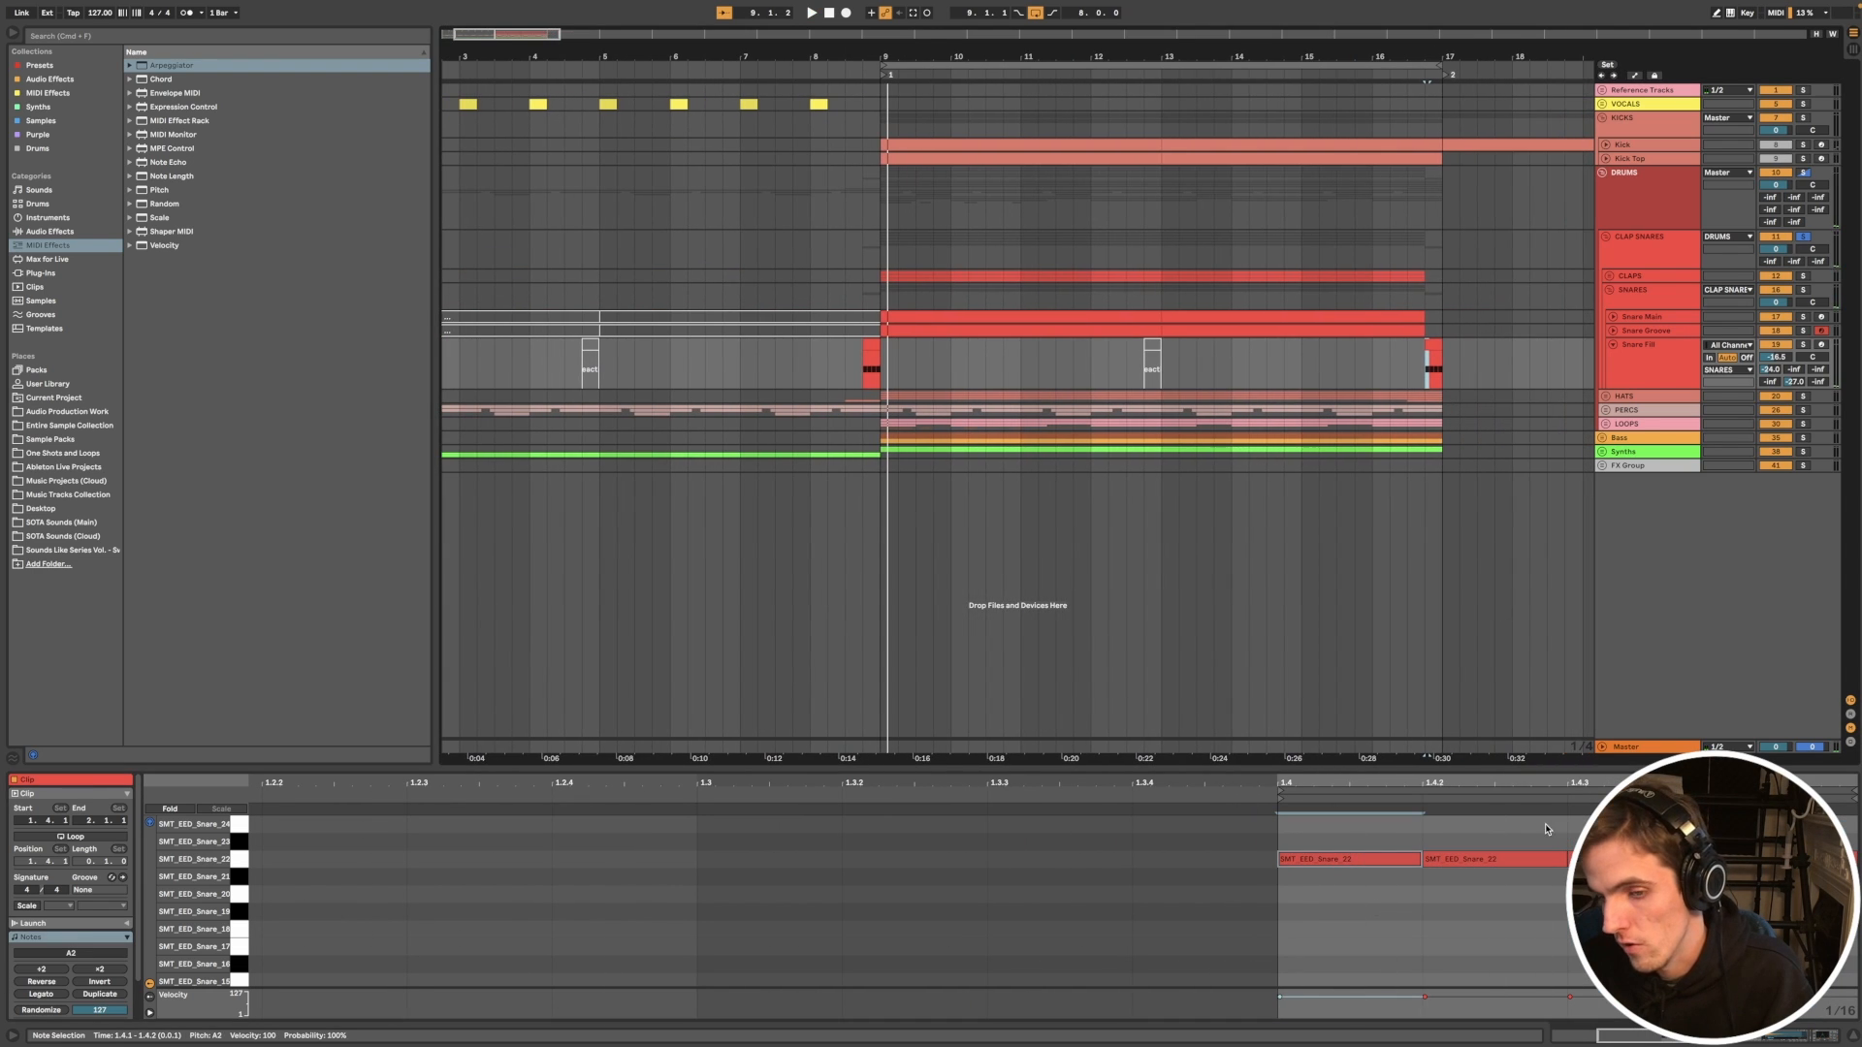
scroll(1462, 420, "up", 5)
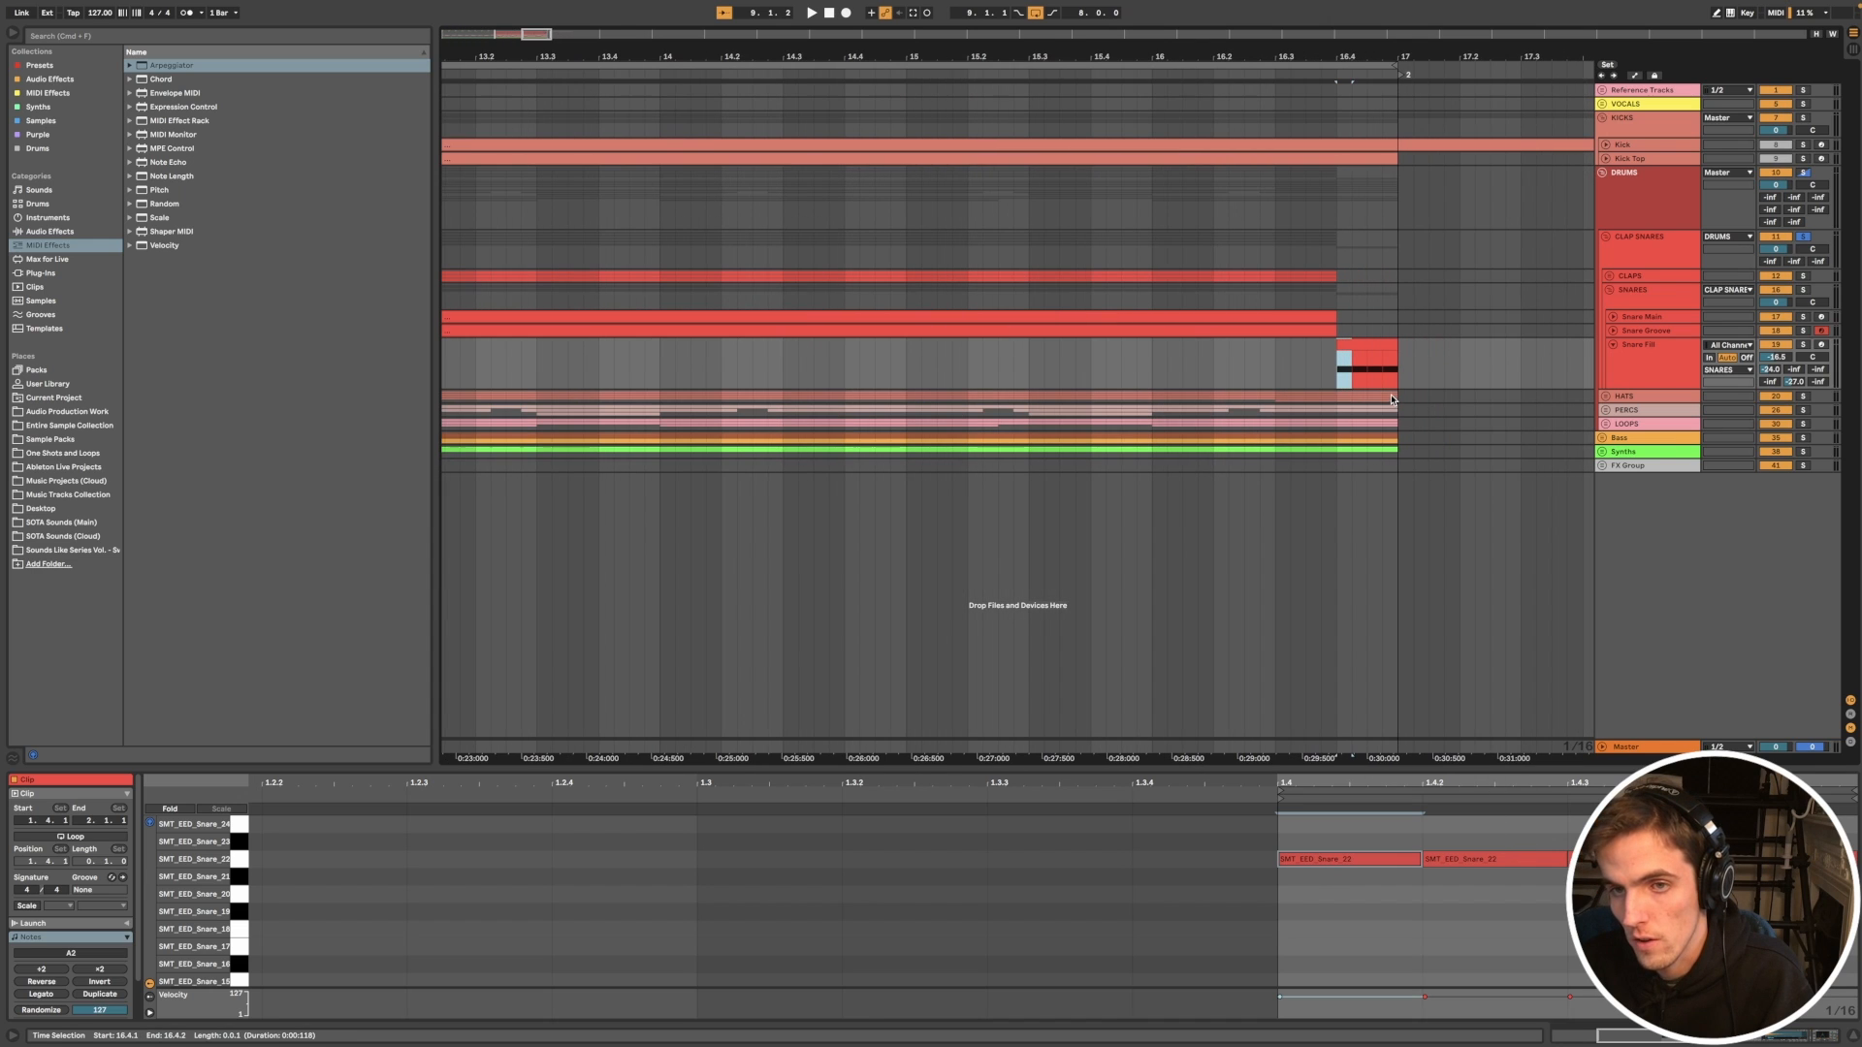
scroll(1387, 396, "down", 3)
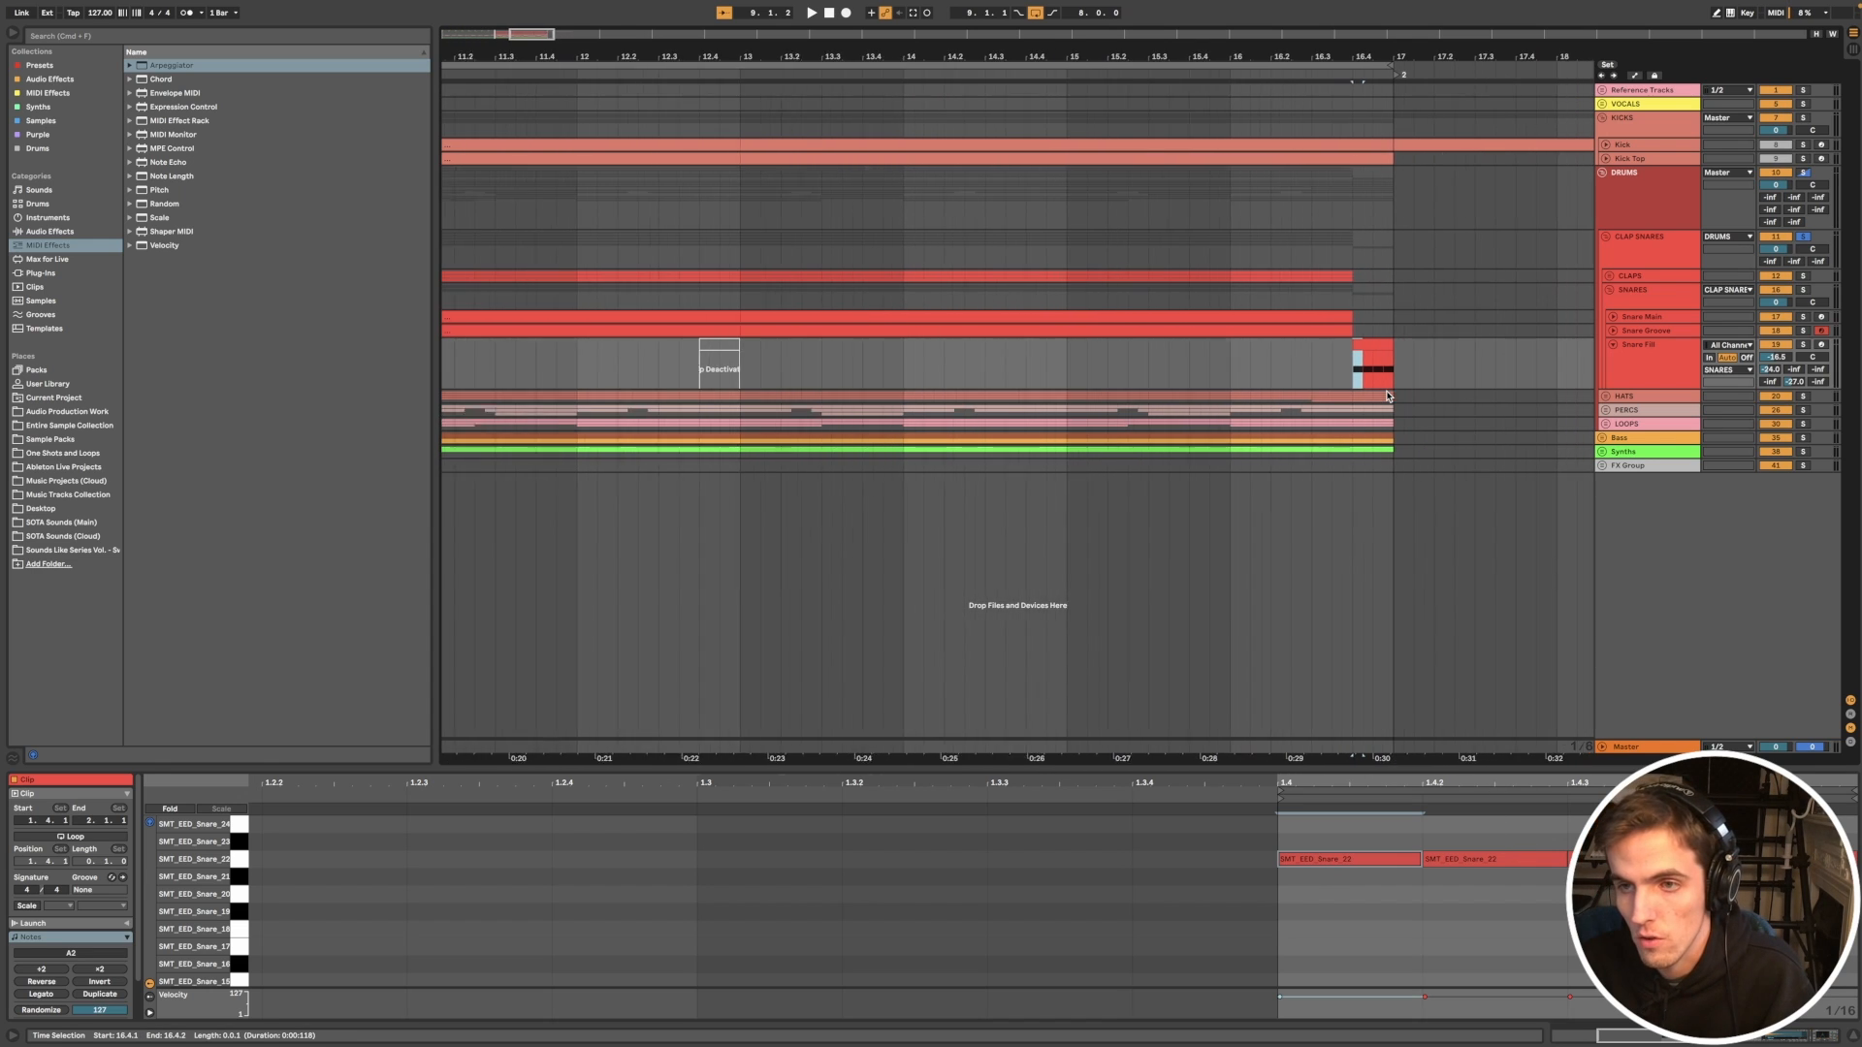
left_click(1484, 859)
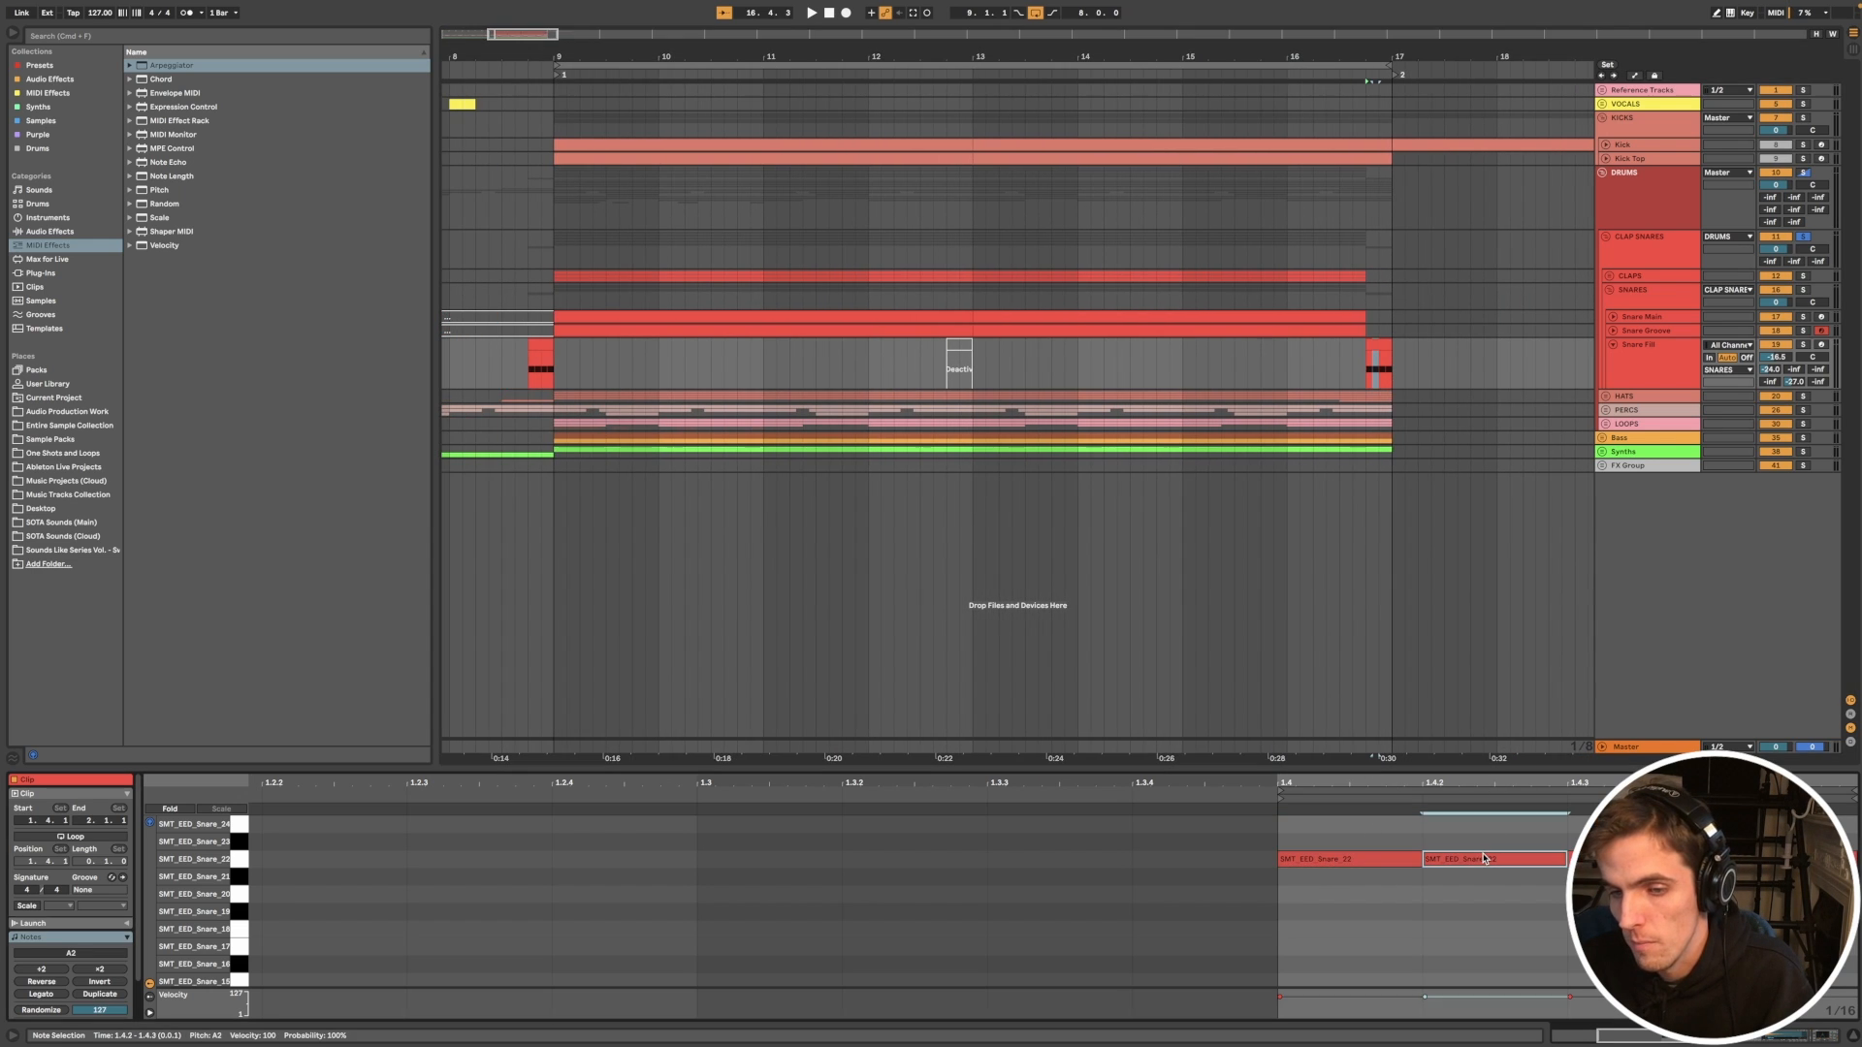
Step: Compare the device chains of the Snare Fill and Snare Groove tracks, returning to the Snare Fill's Auto Filter
left_click(1677, 365)
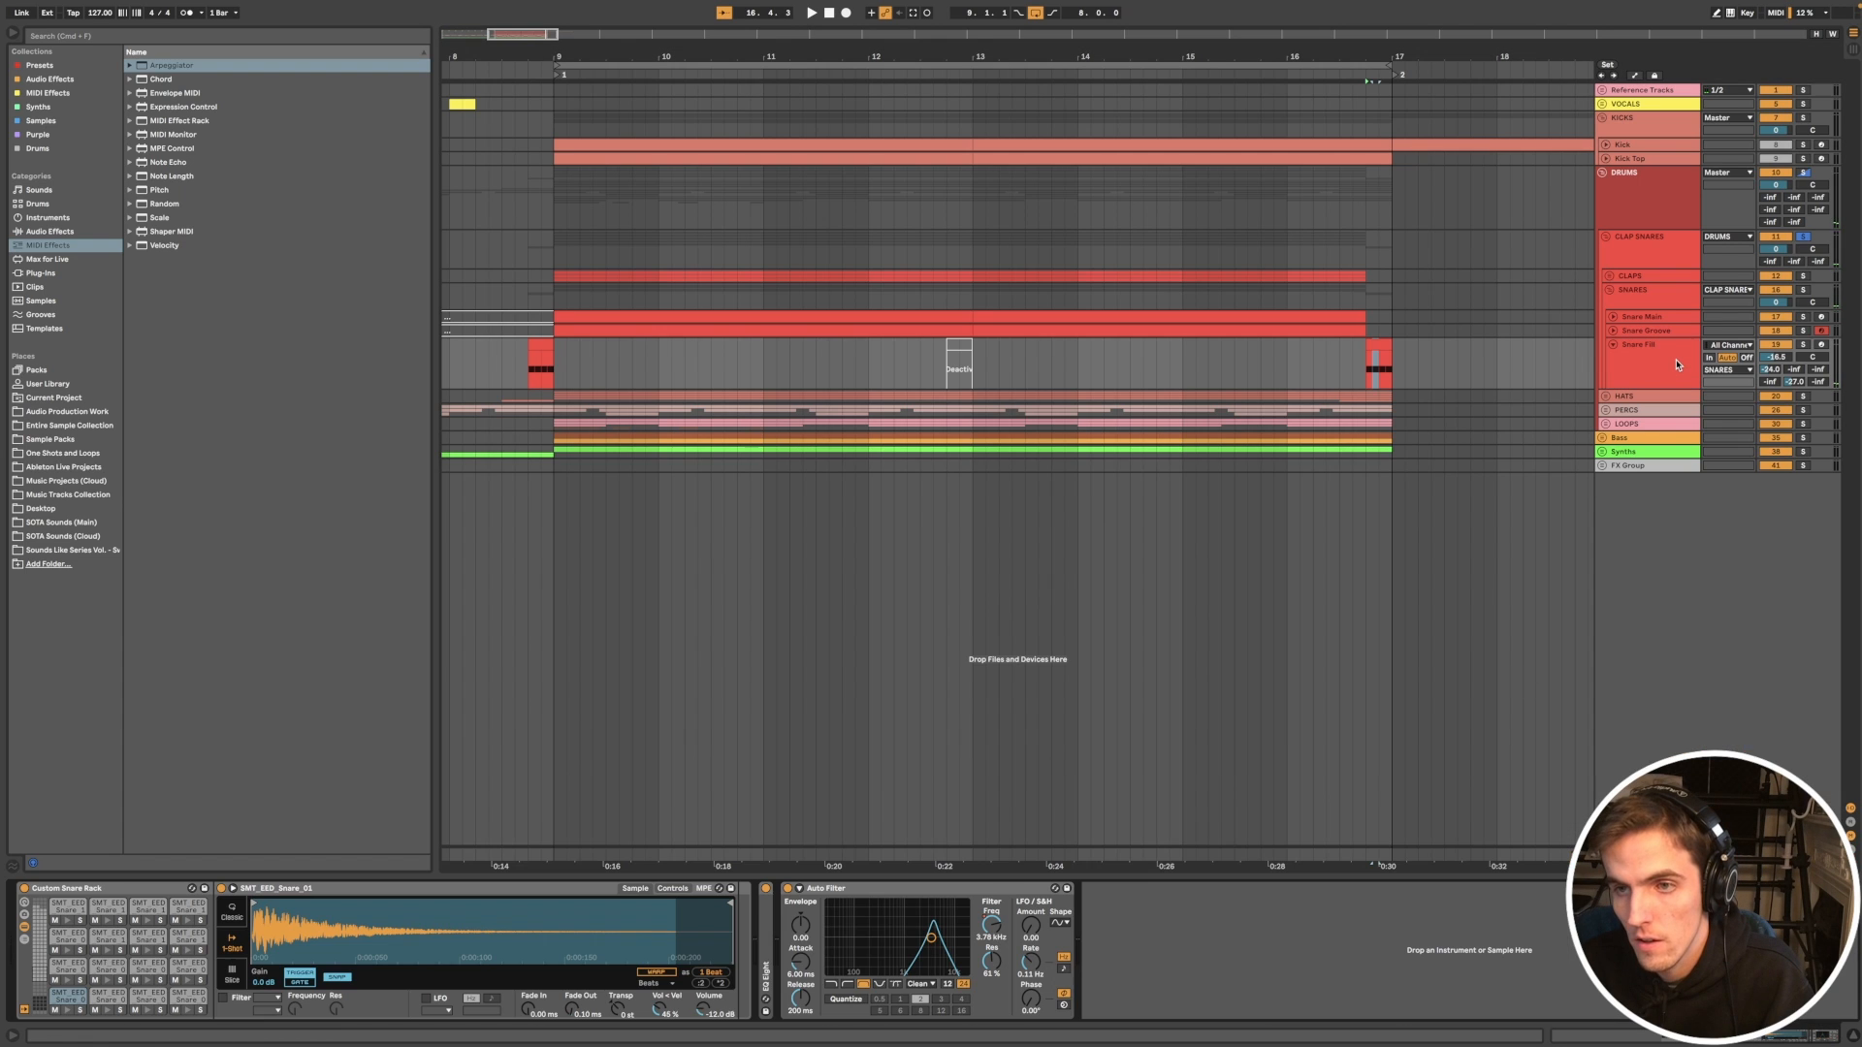
left_click(1661, 332)
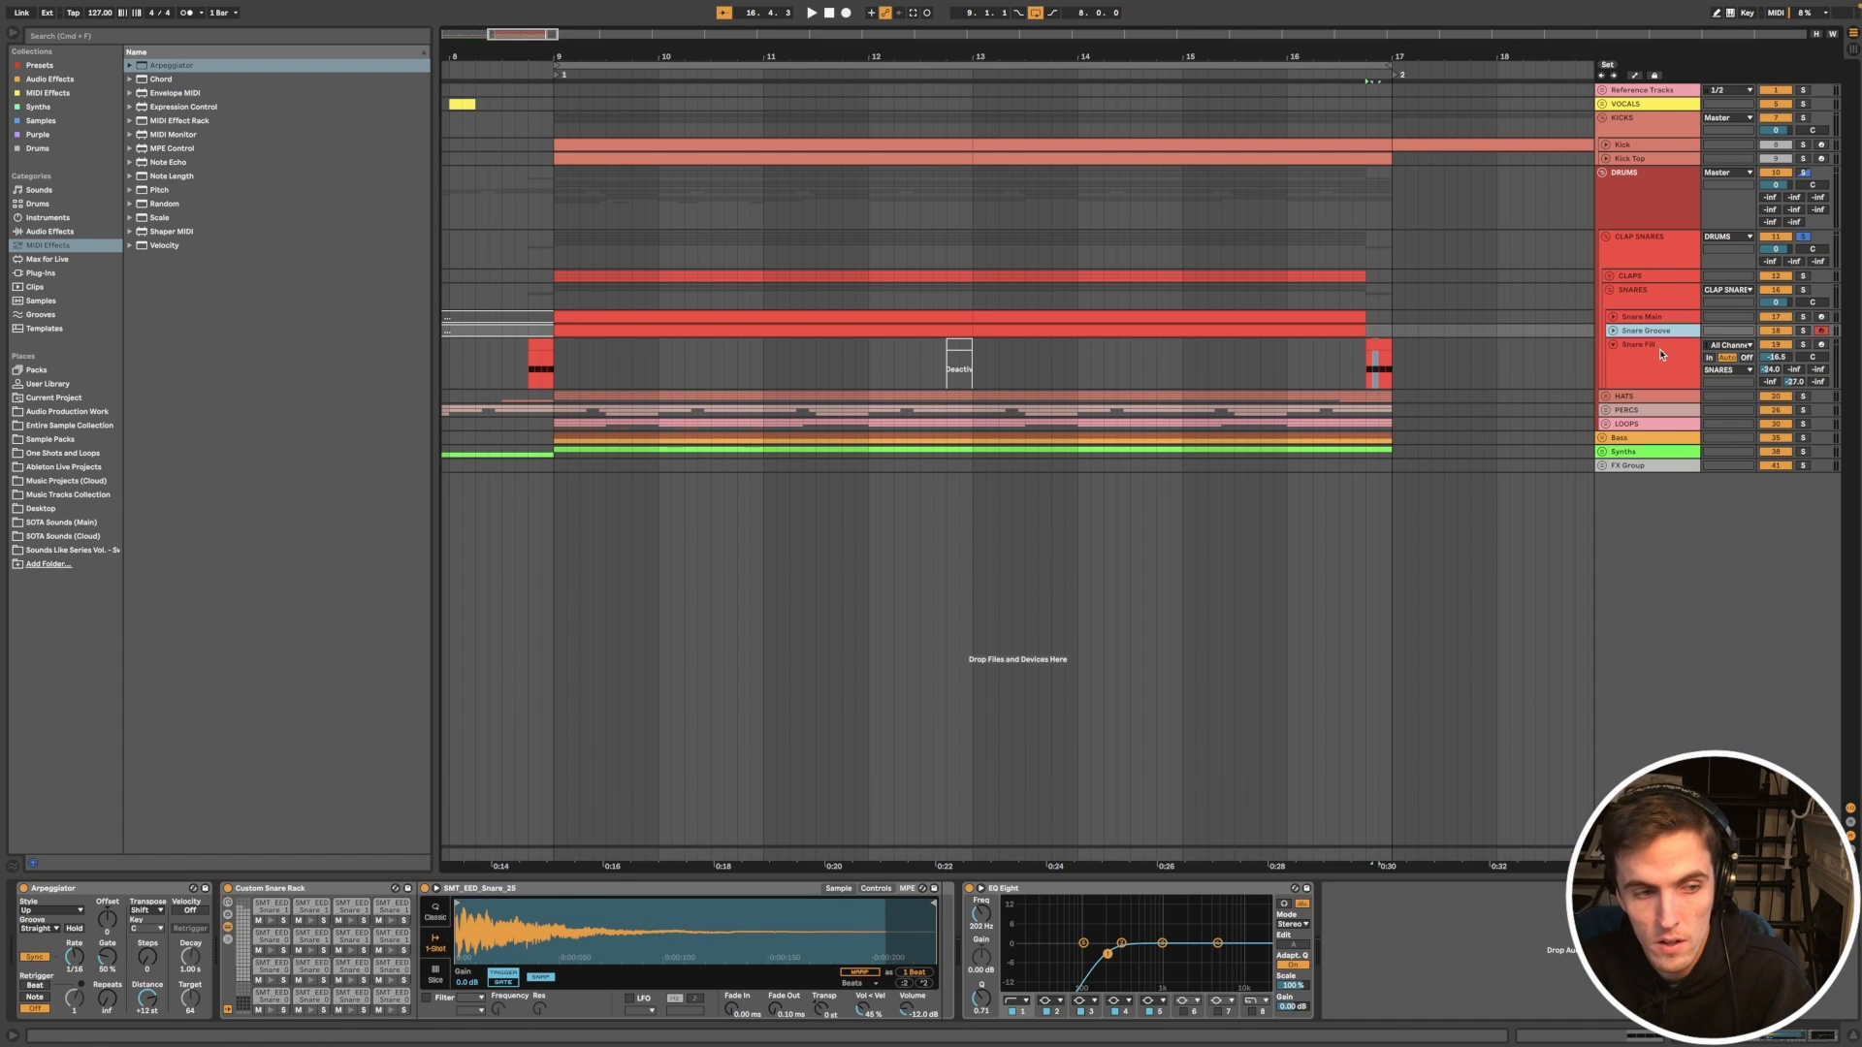
left_click(1661, 354)
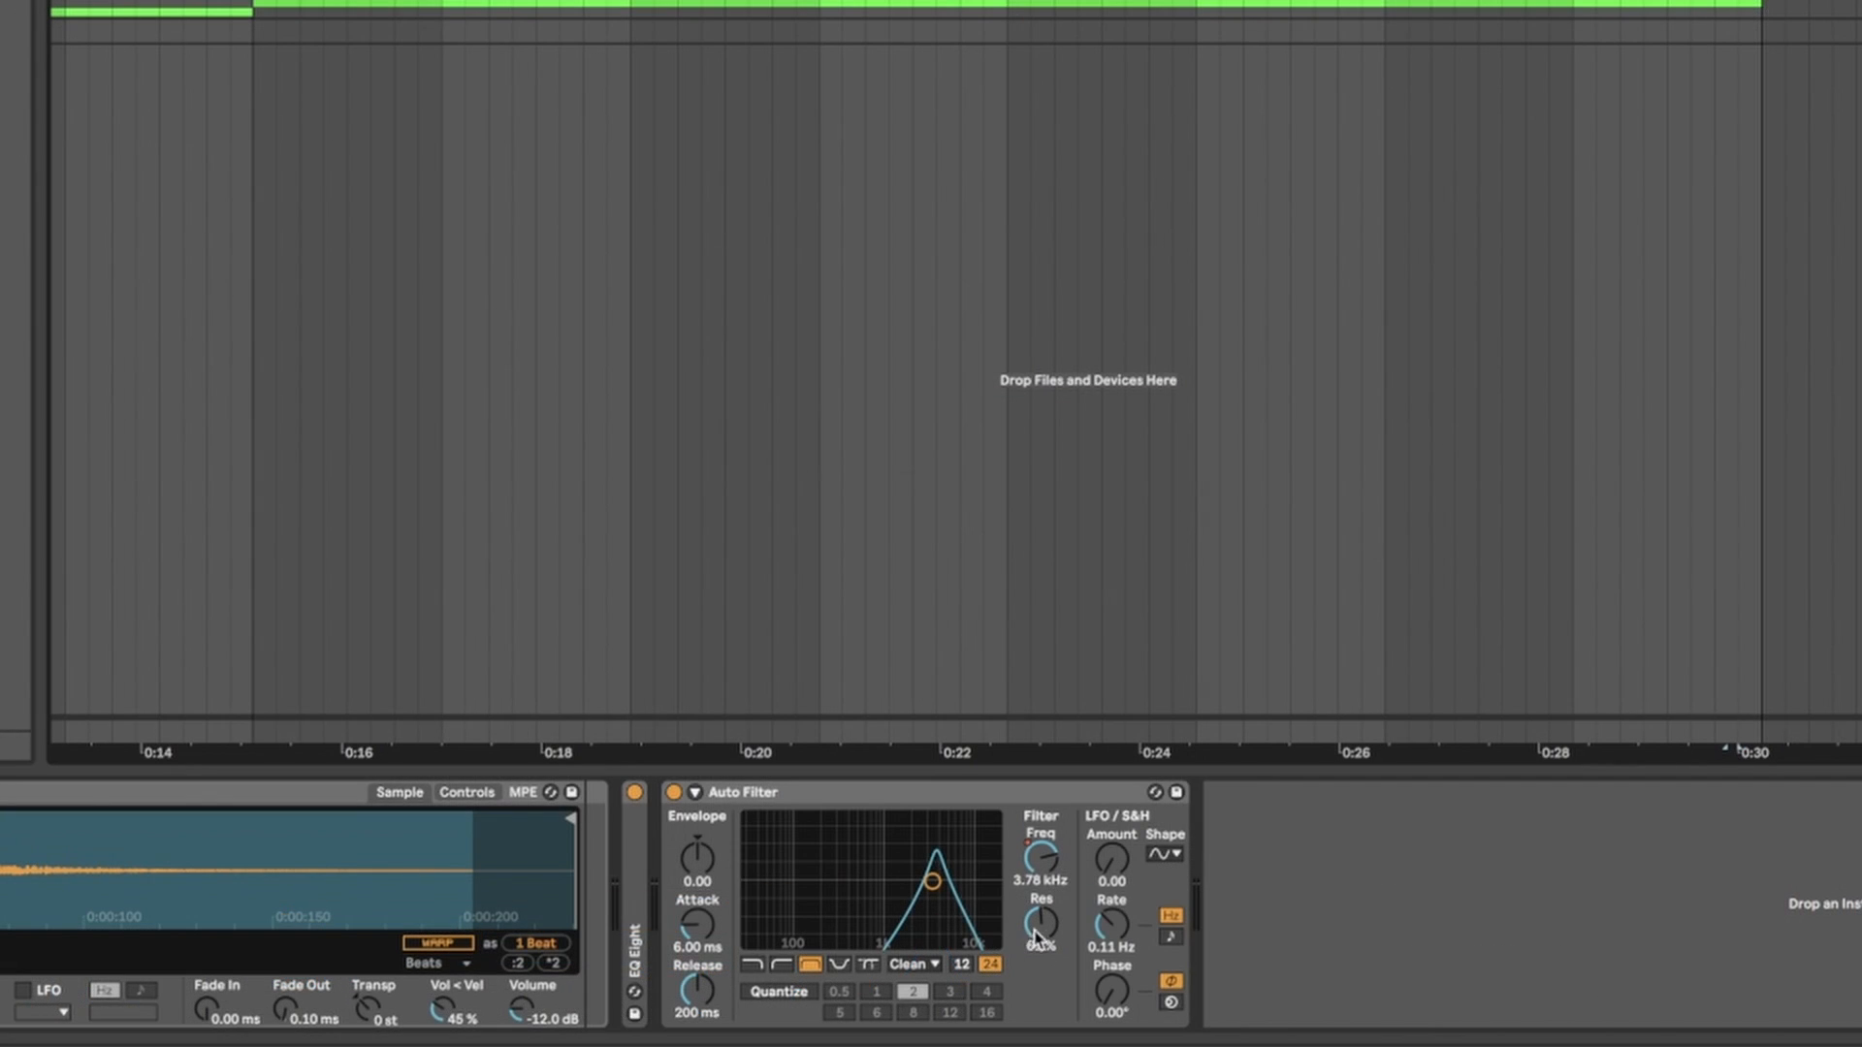
Step: Show the automation of the Auto Filter's frequency on the Snare Fill track around bar 9
scroll(1143, 394, "down", 3)
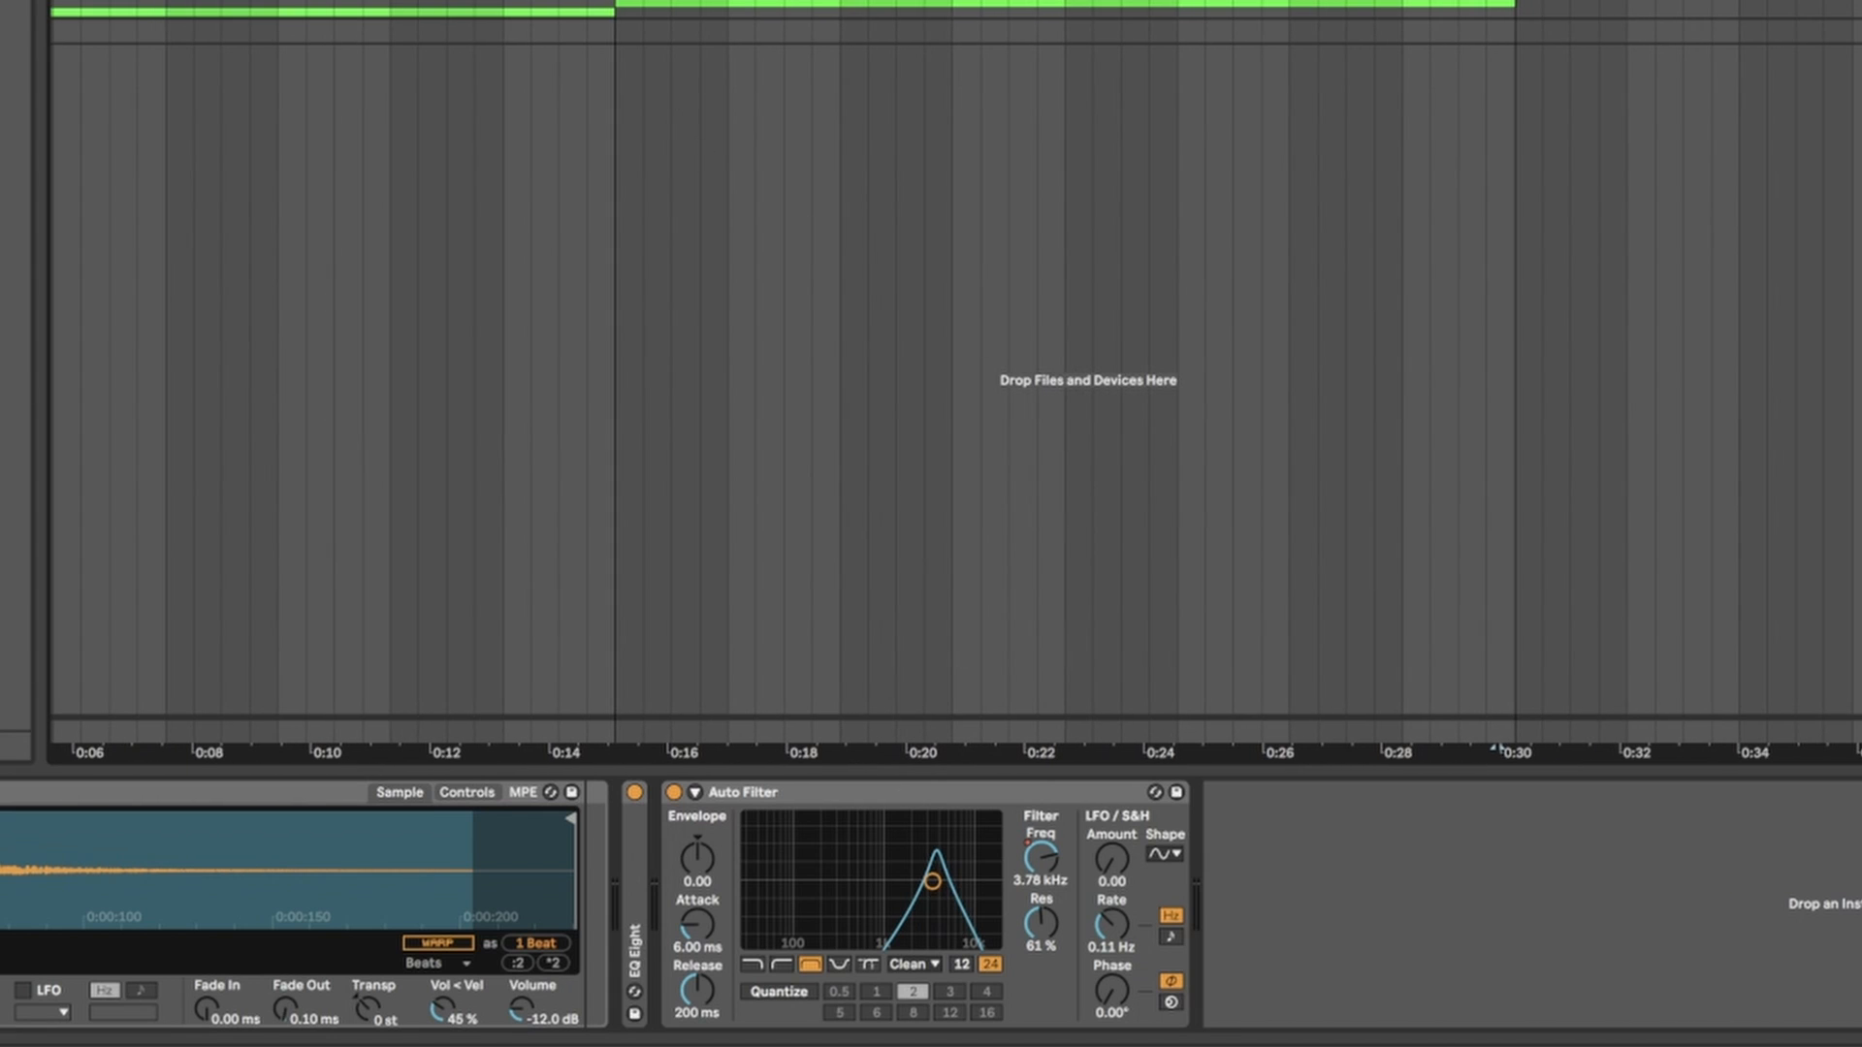
right_click(1027, 866)
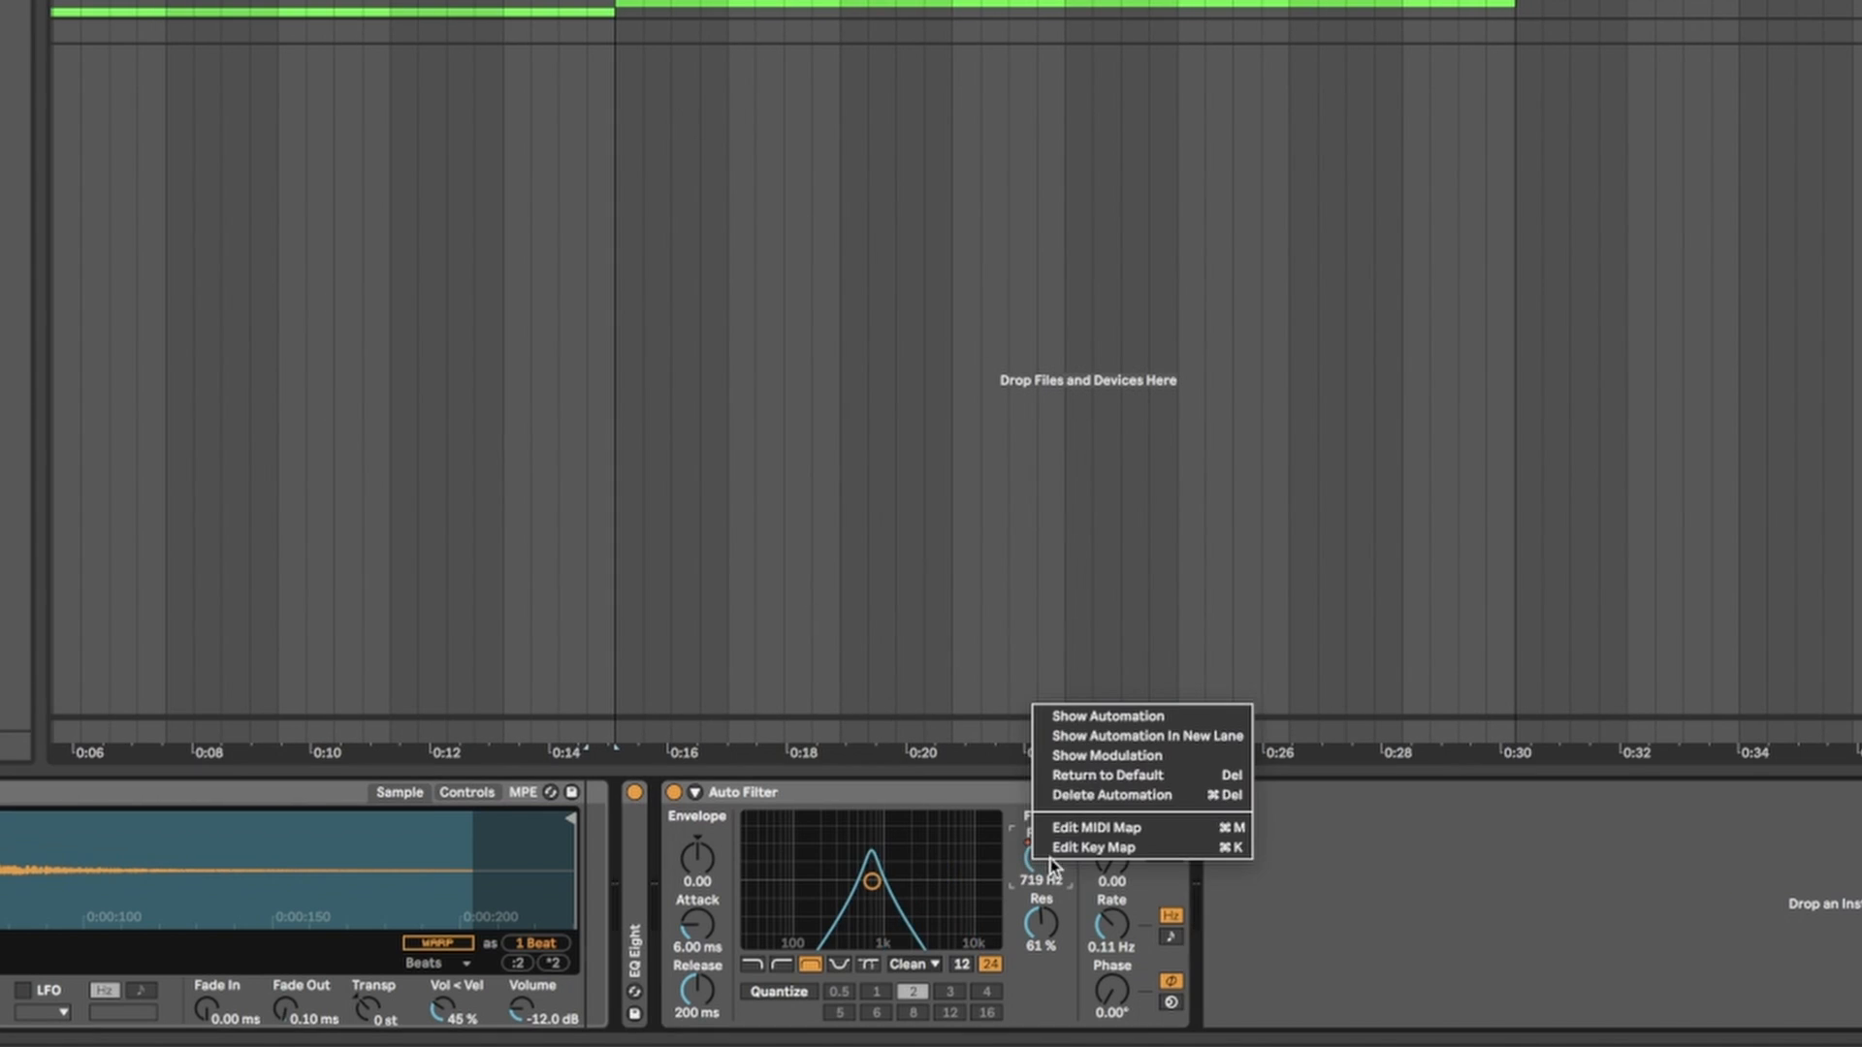
left_click(1085, 713)
scroll(595, 6, "up", 3)
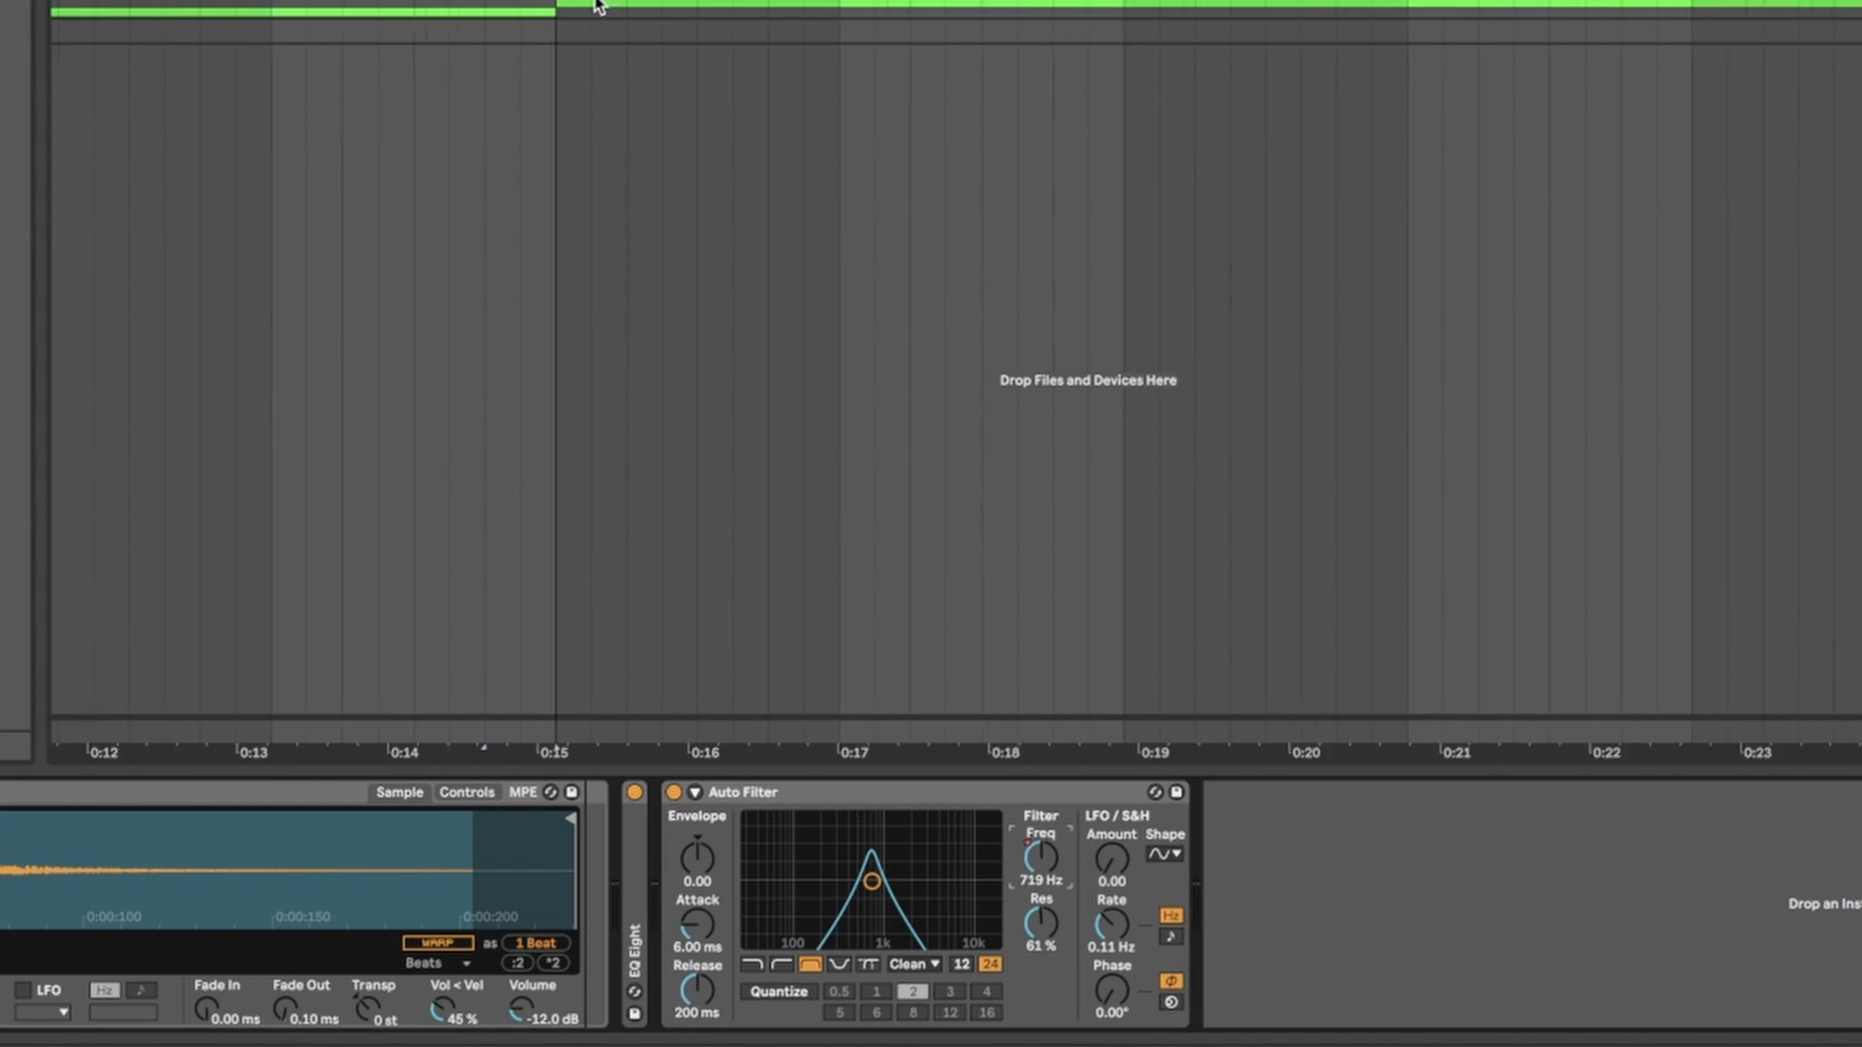
Step: Bypass the Auto Filter and play the snare fill into bar 9 without it
left_click(674, 793)
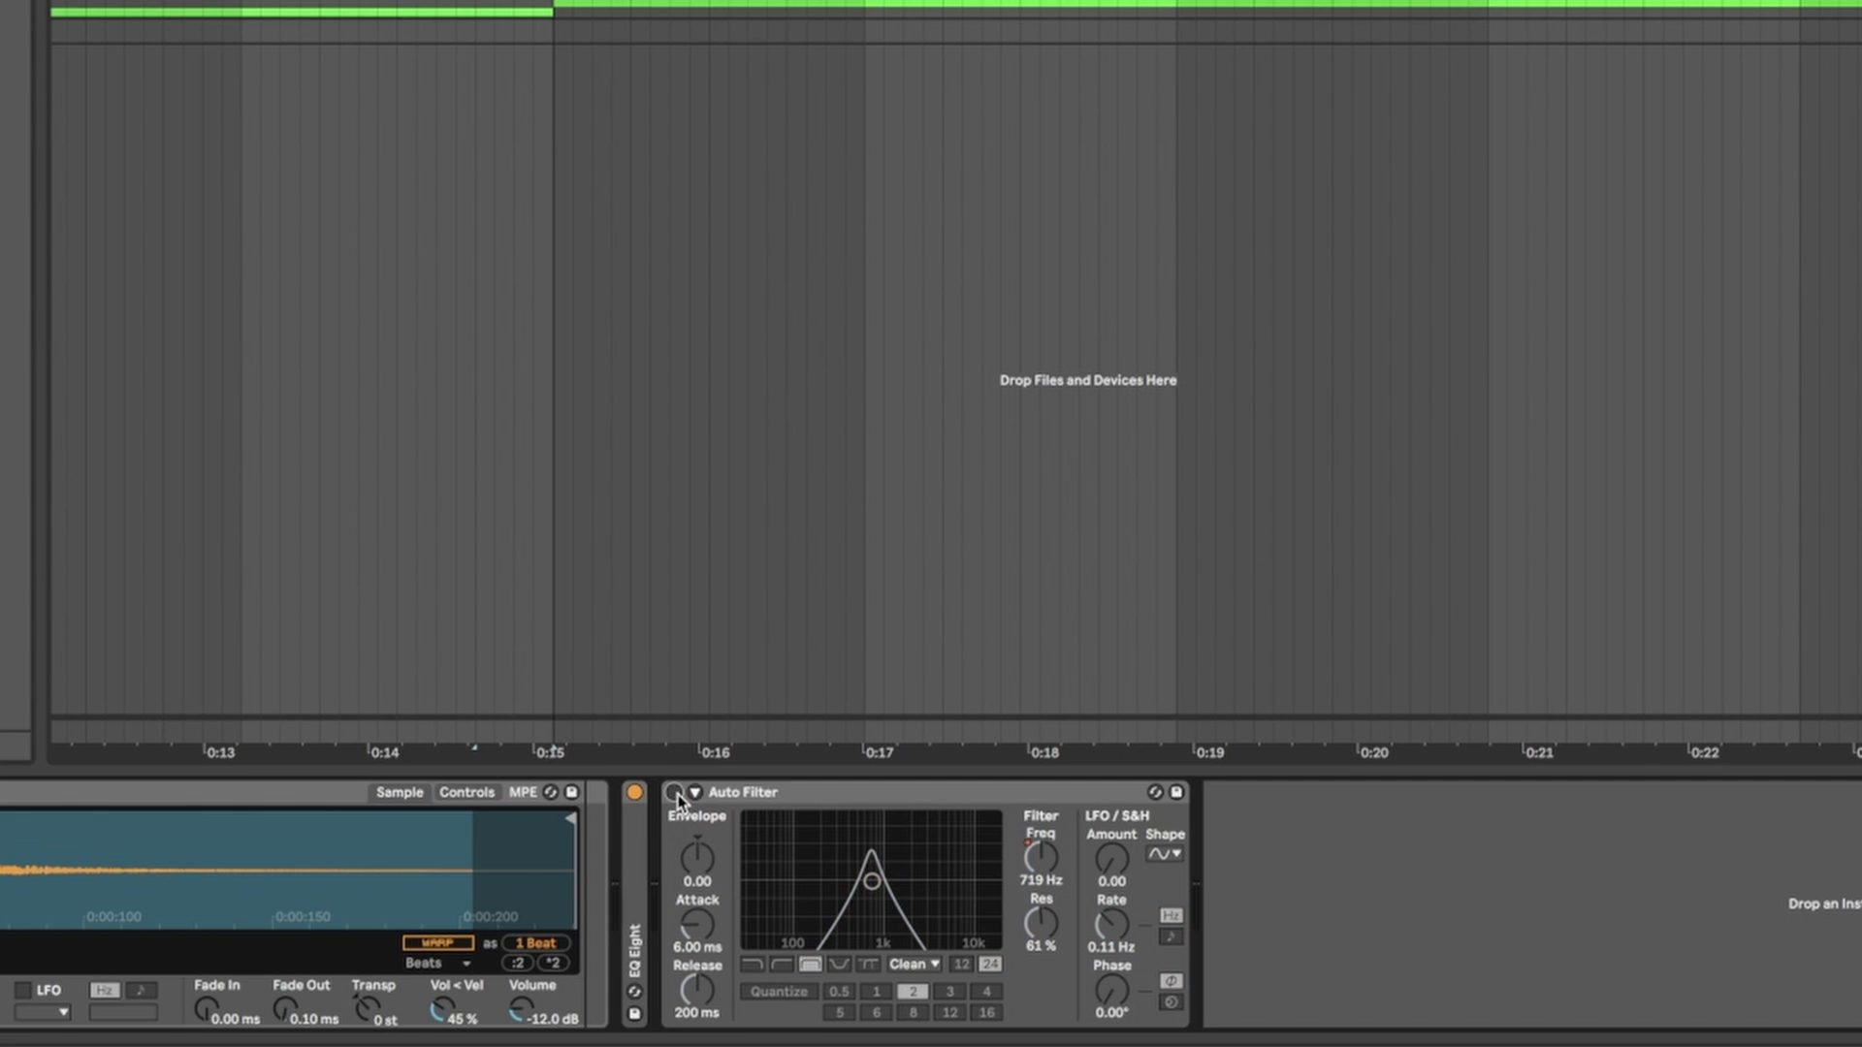
key("space")
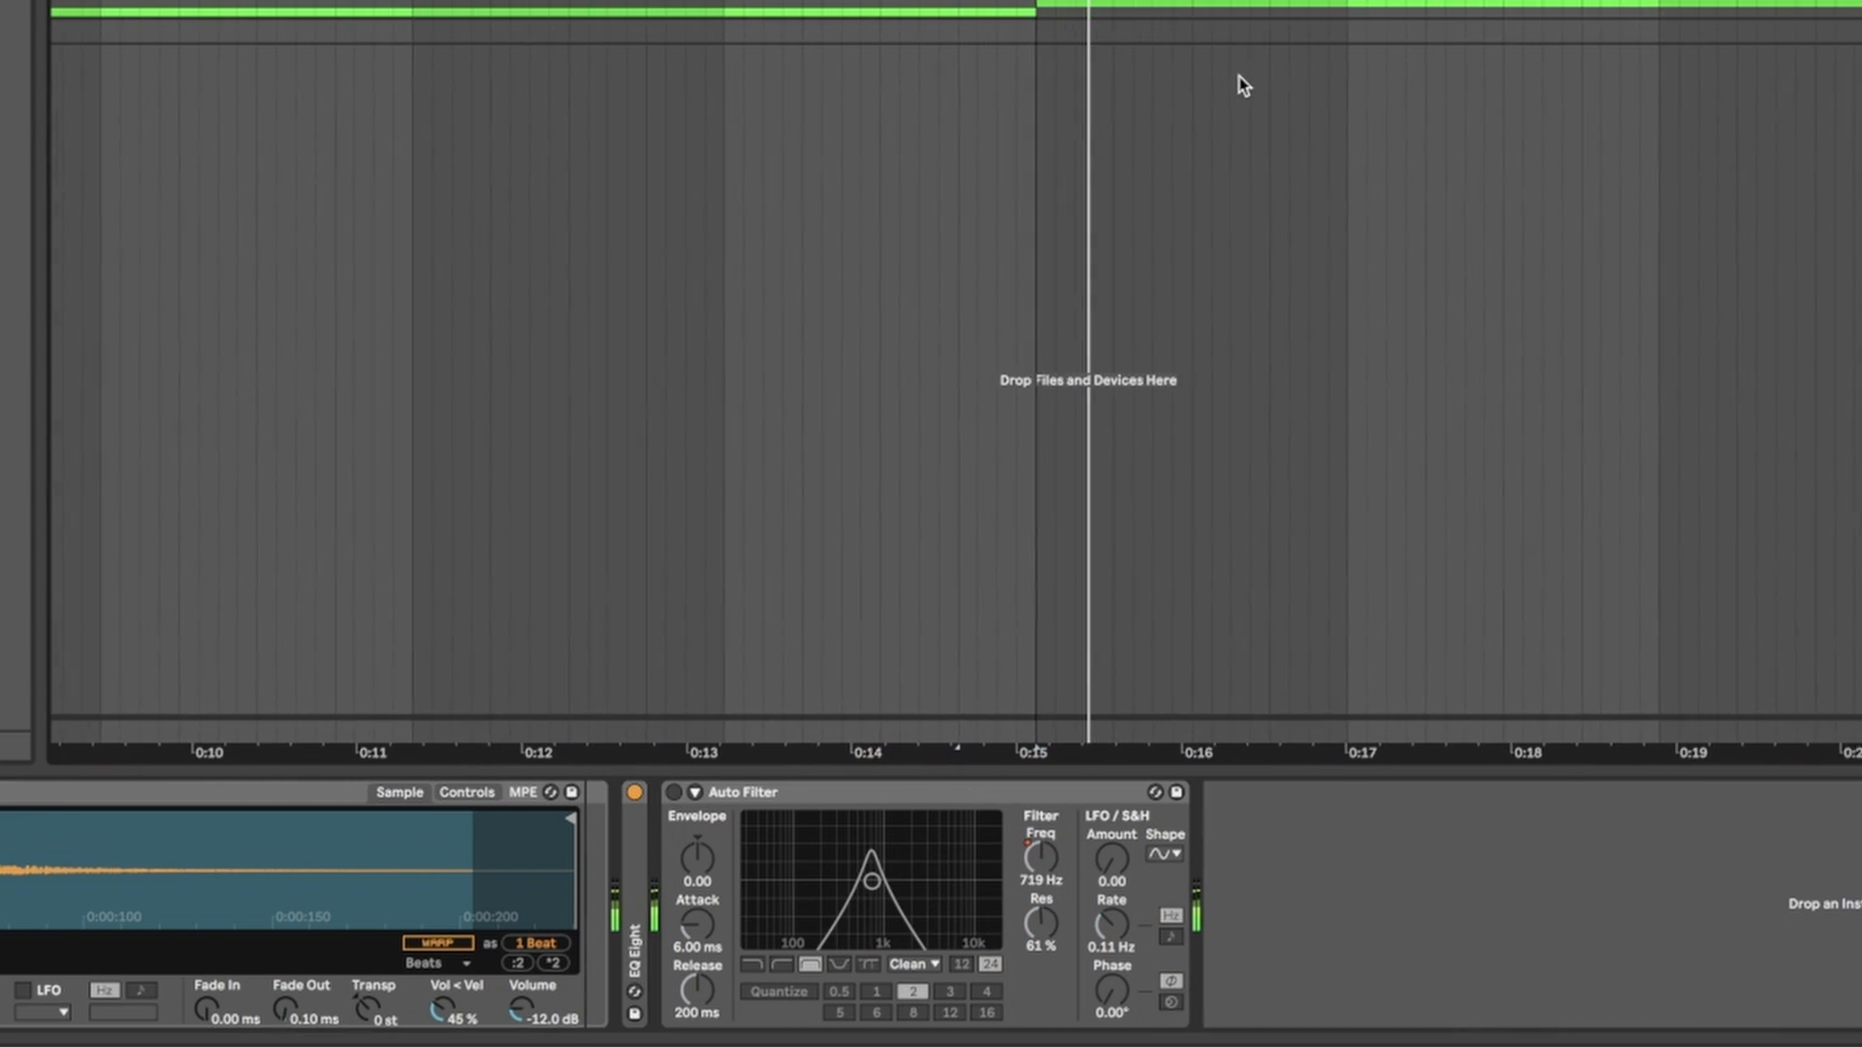
scroll(1243, 84, "down", 3)
scroll(1243, 83, "right", 5)
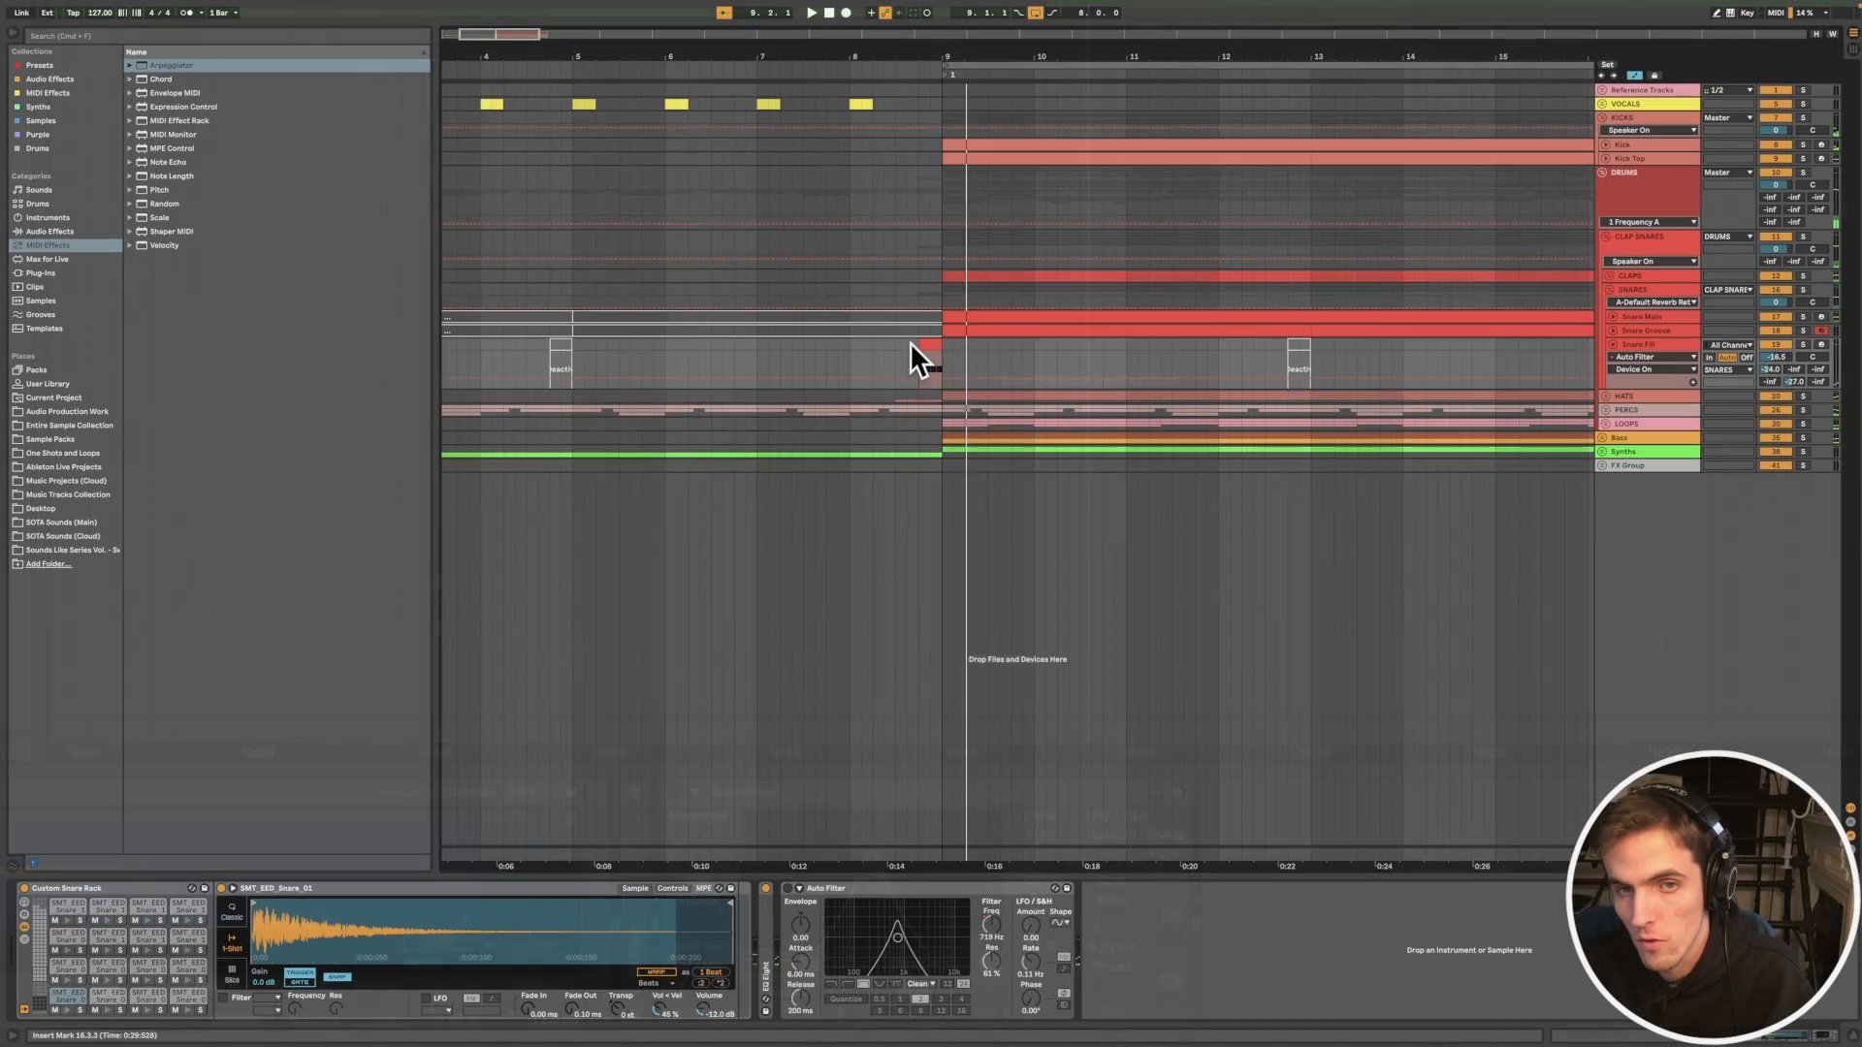
Step: Reactivate the Auto Filter, solo the Snare Fill track and play its clip leading into bar 9
left_click(916, 357)
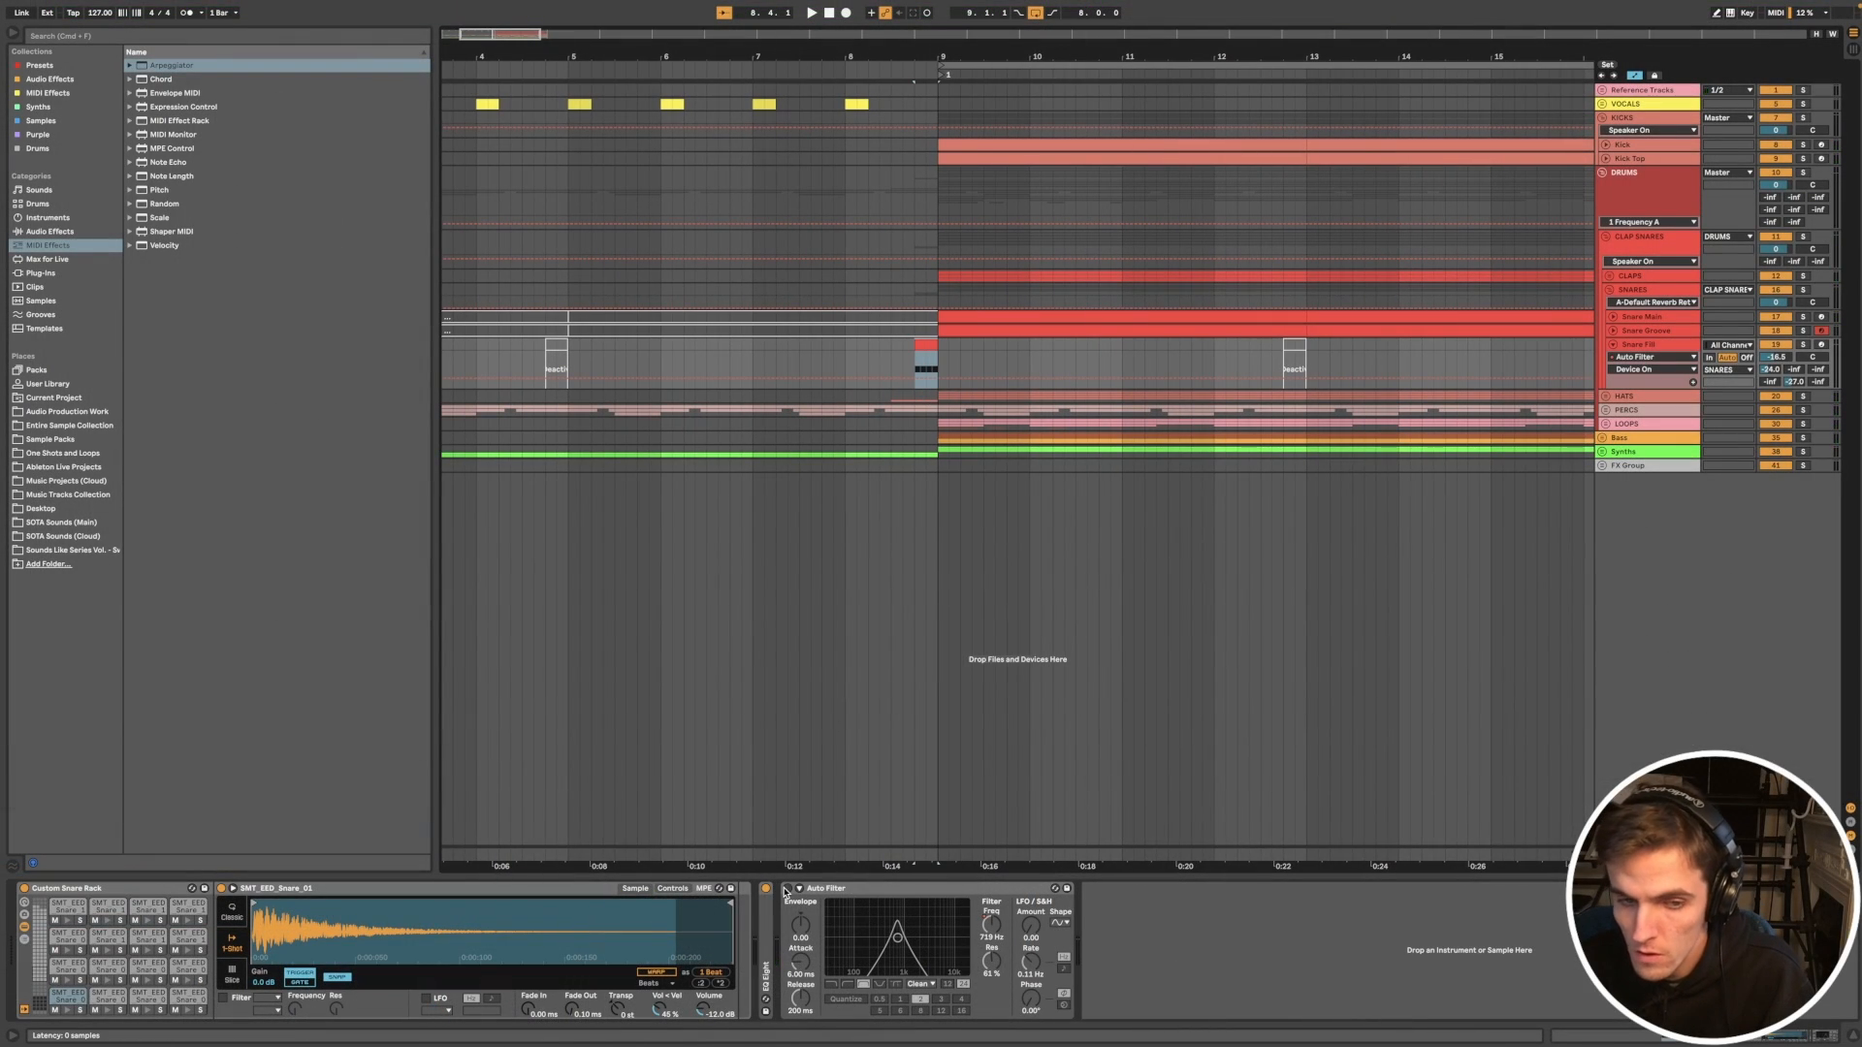
left_click(787, 889)
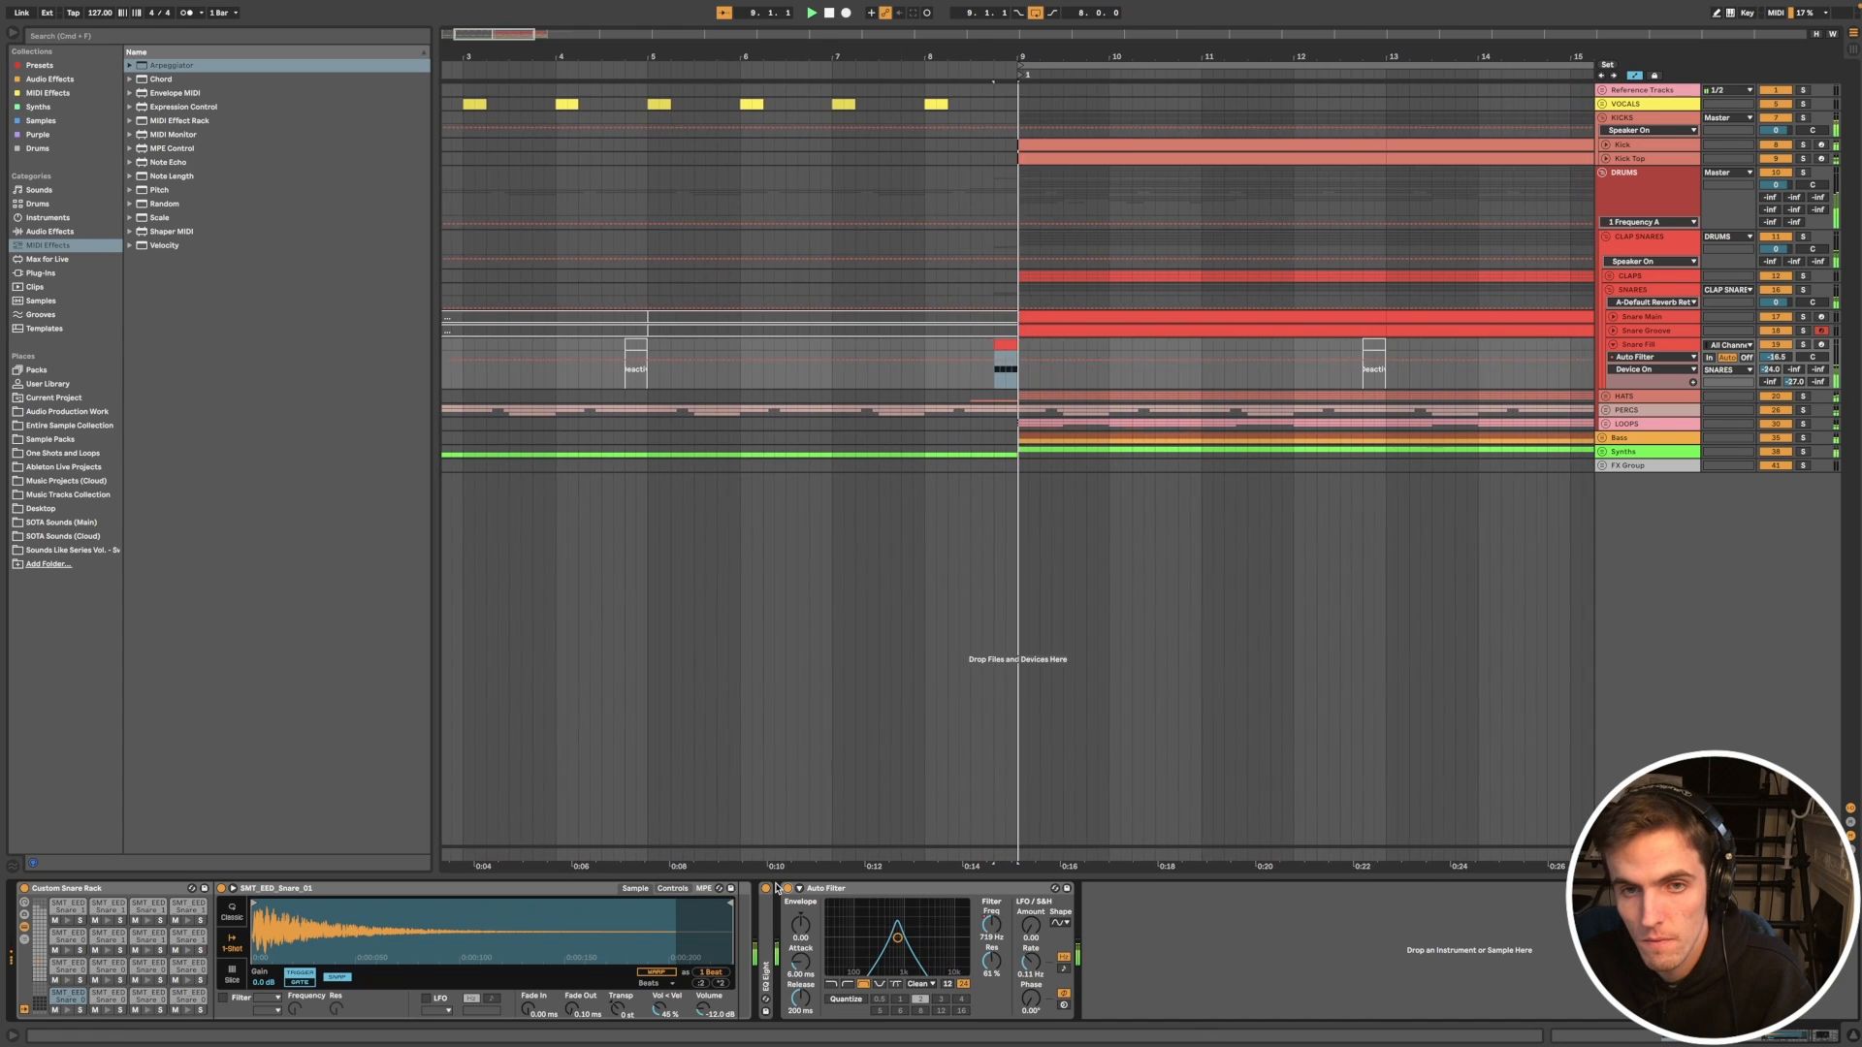
left_click(1801, 344)
key("space")
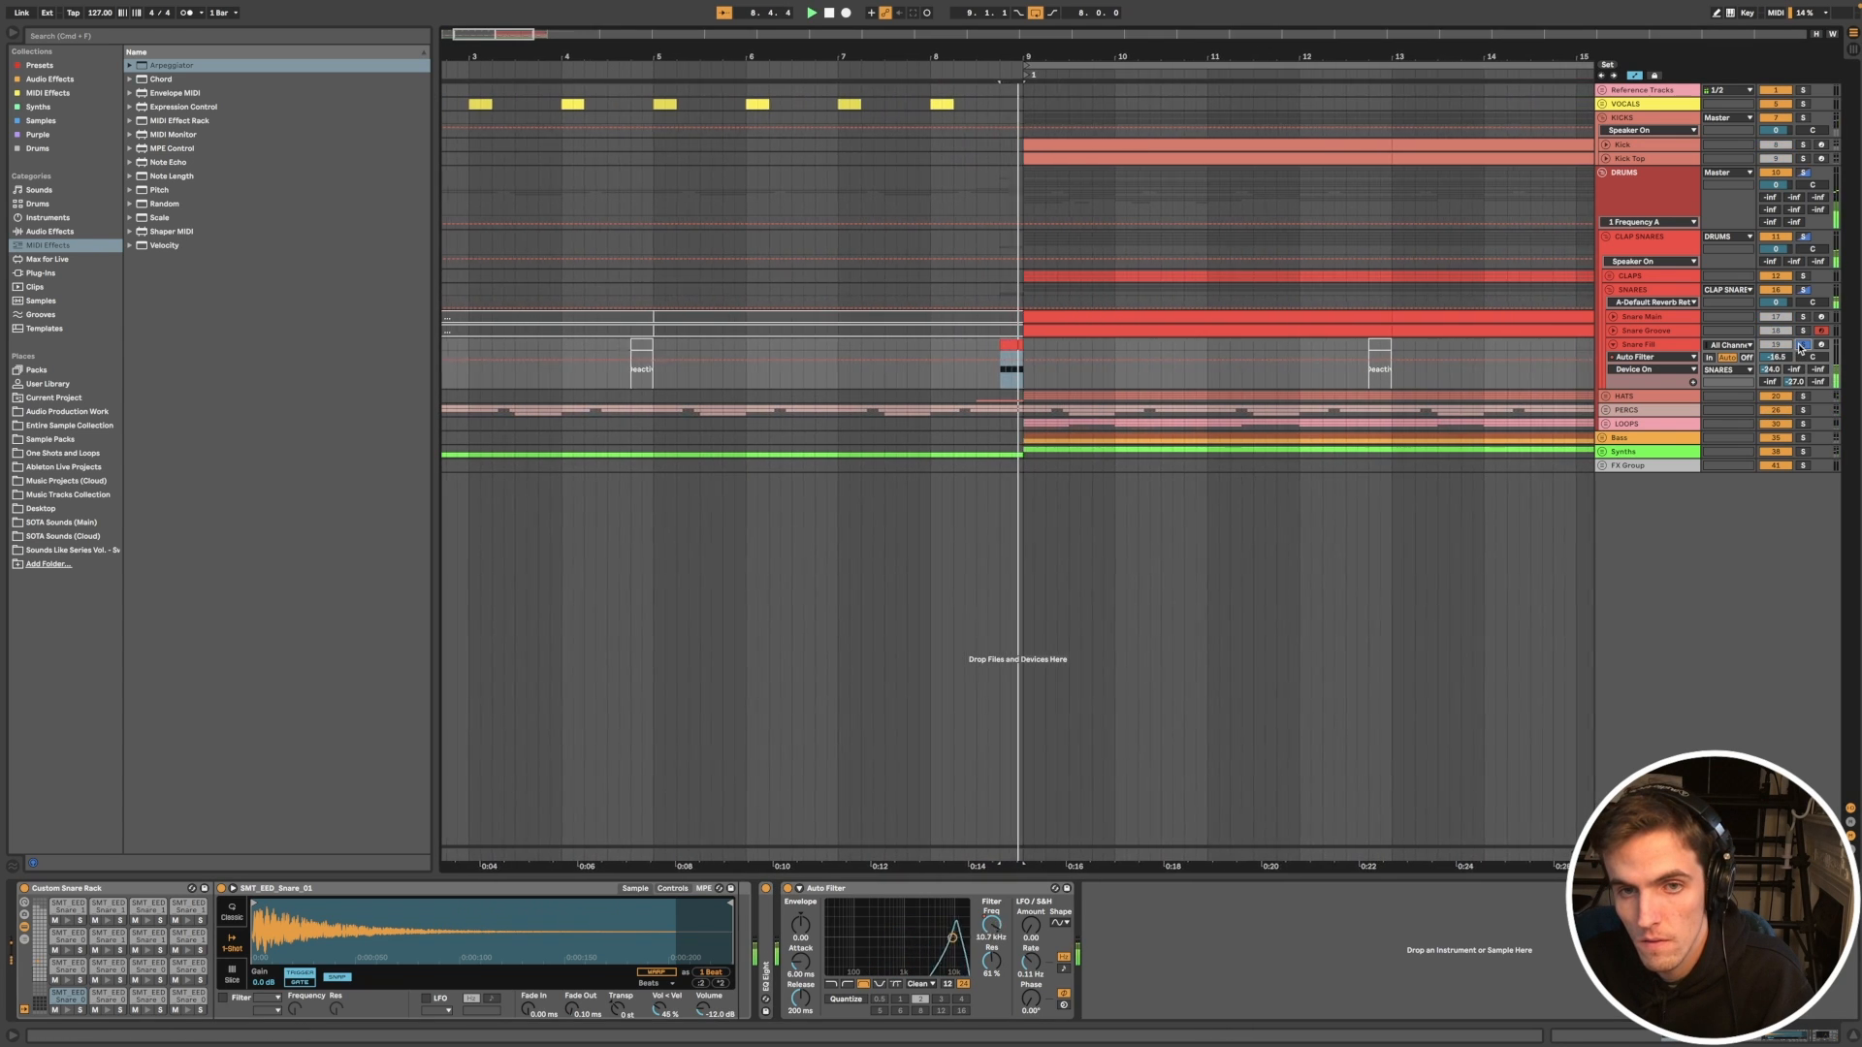
key("space")
key("space")
key("space")
Step: Unfold the HATS group, expand the Main Hat track and open its clip at bars 9 to 13 in the note editor
scroll(1121, 653, "down", 10)
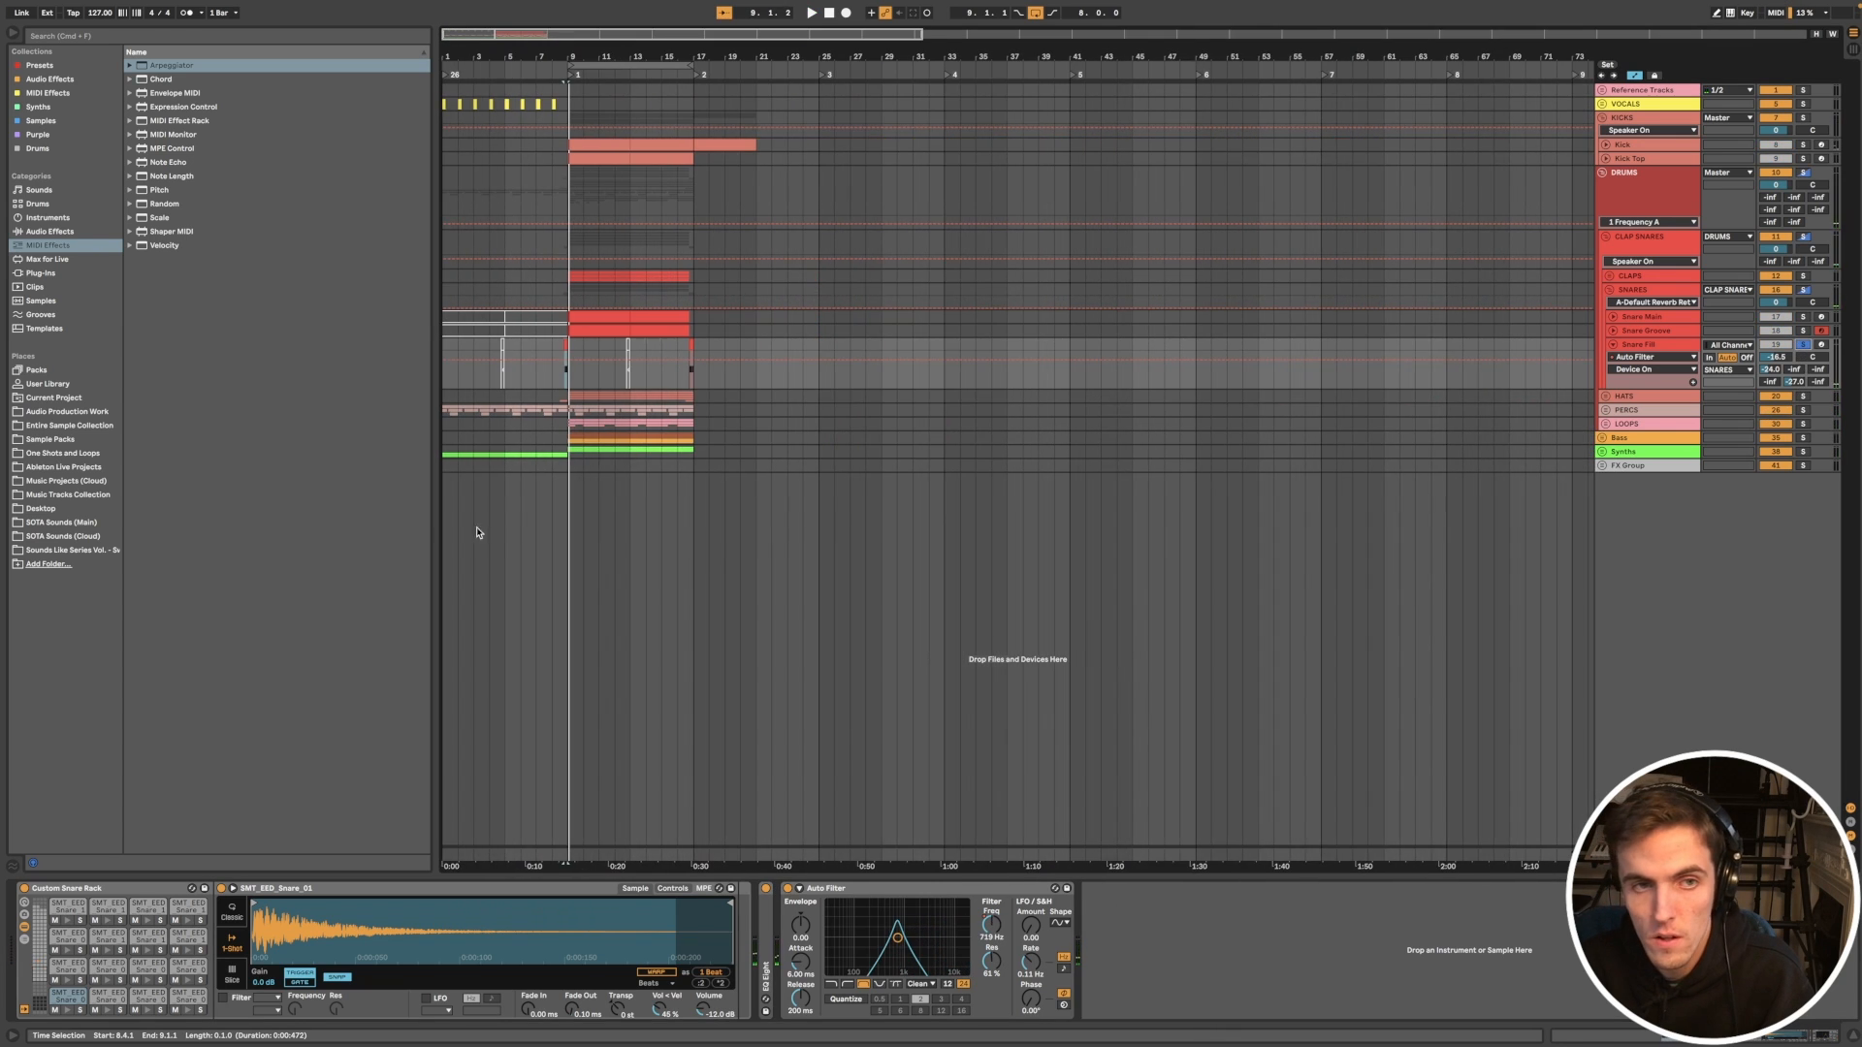
scroll(504, 538, "up", 10)
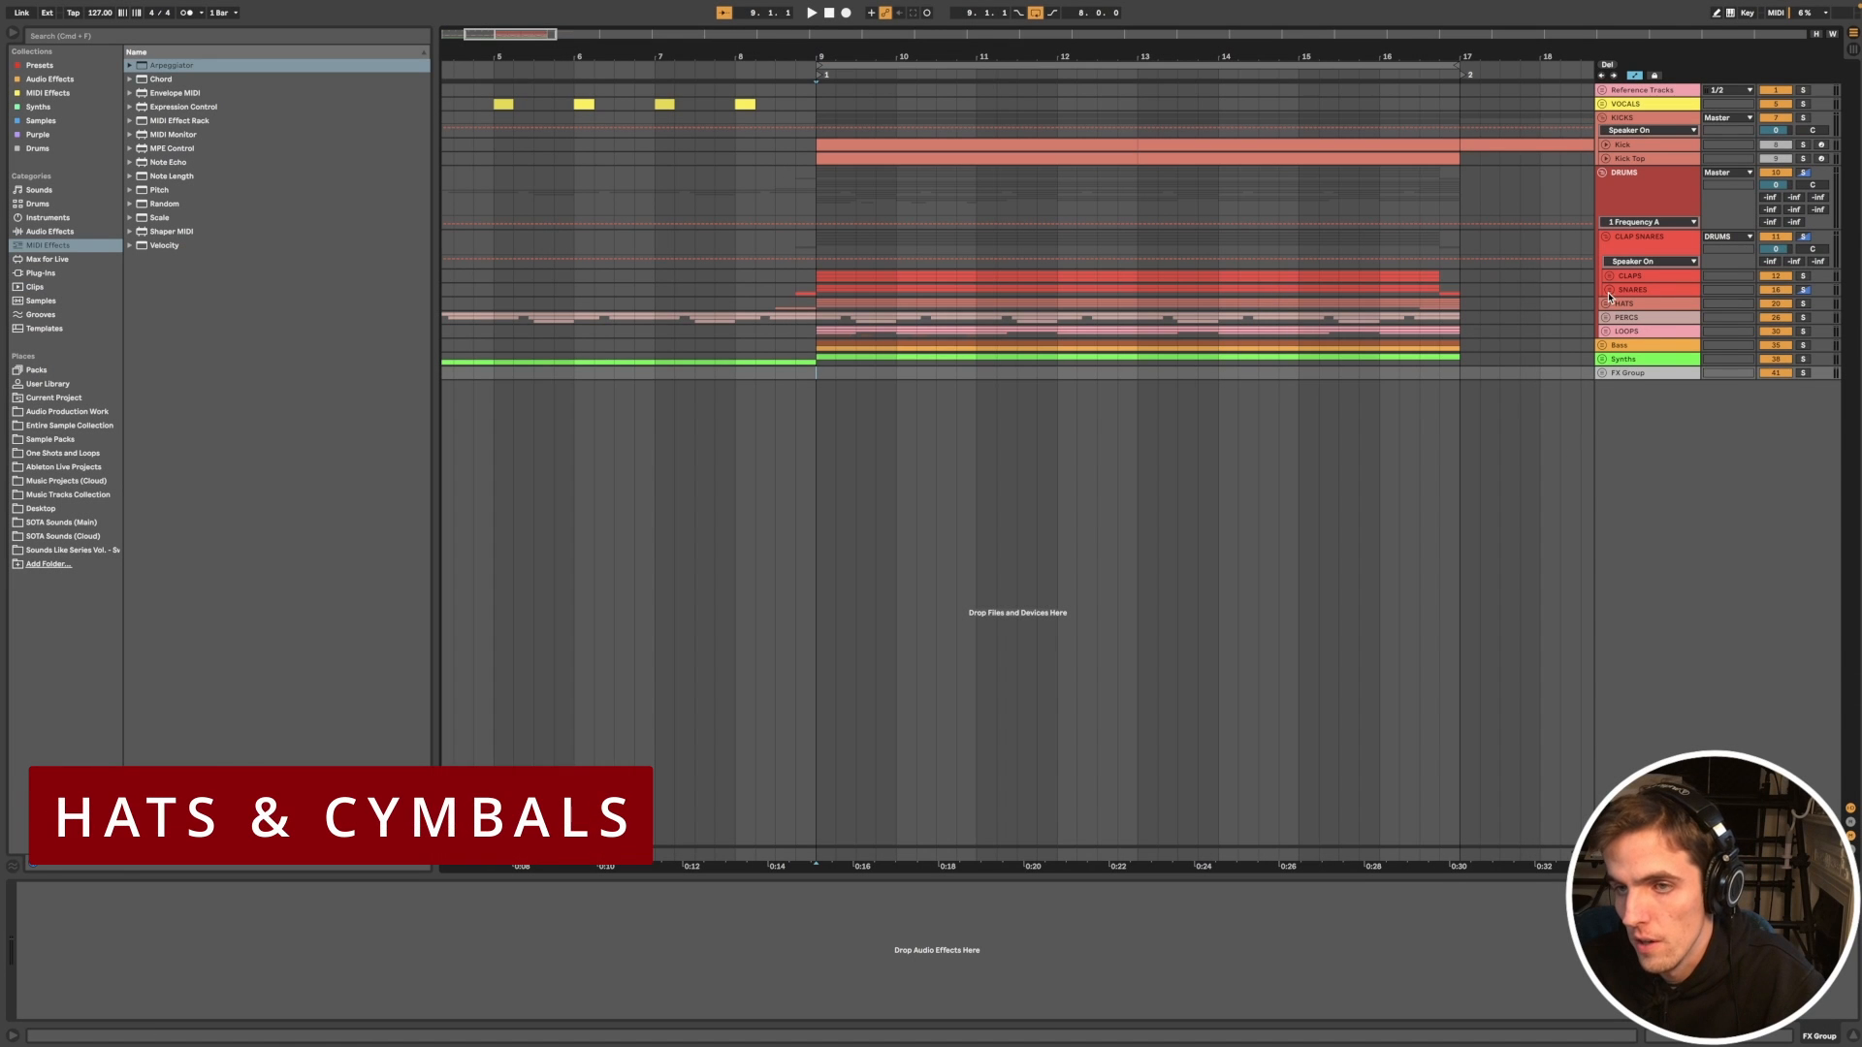
left_click(1606, 307)
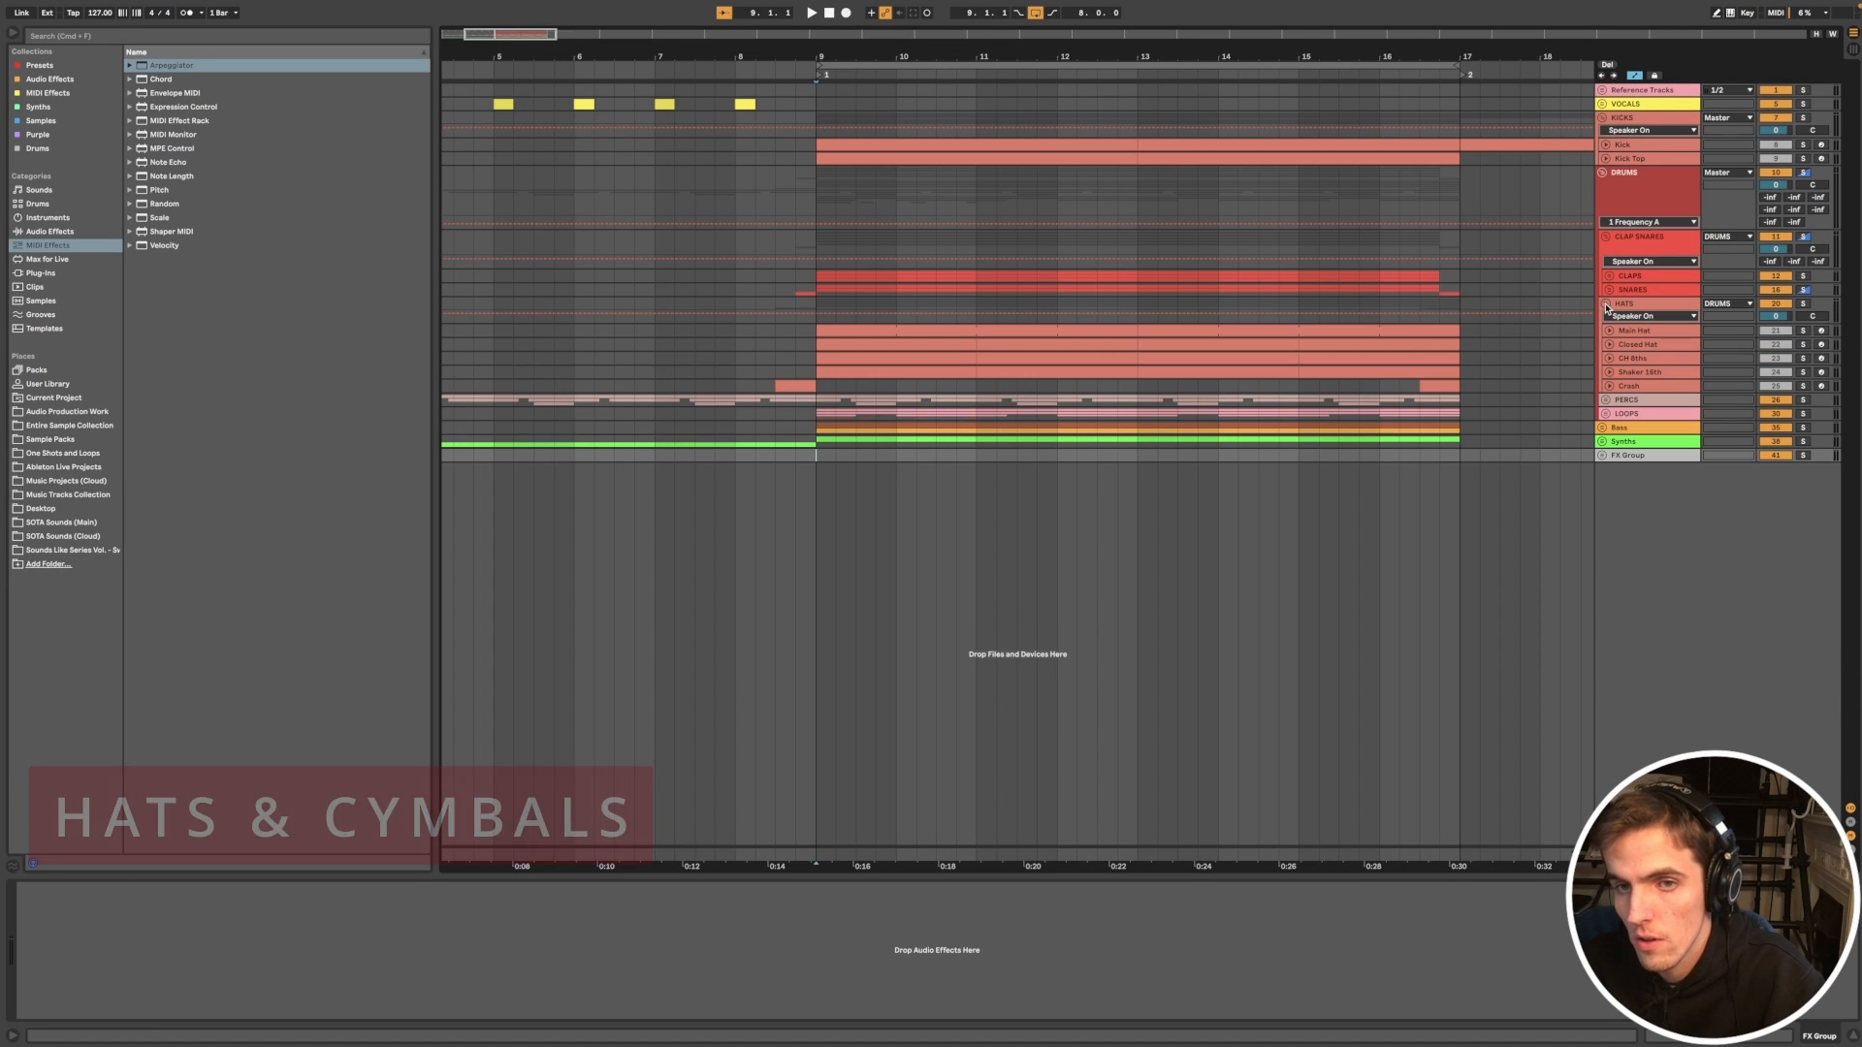
left_click(922, 327)
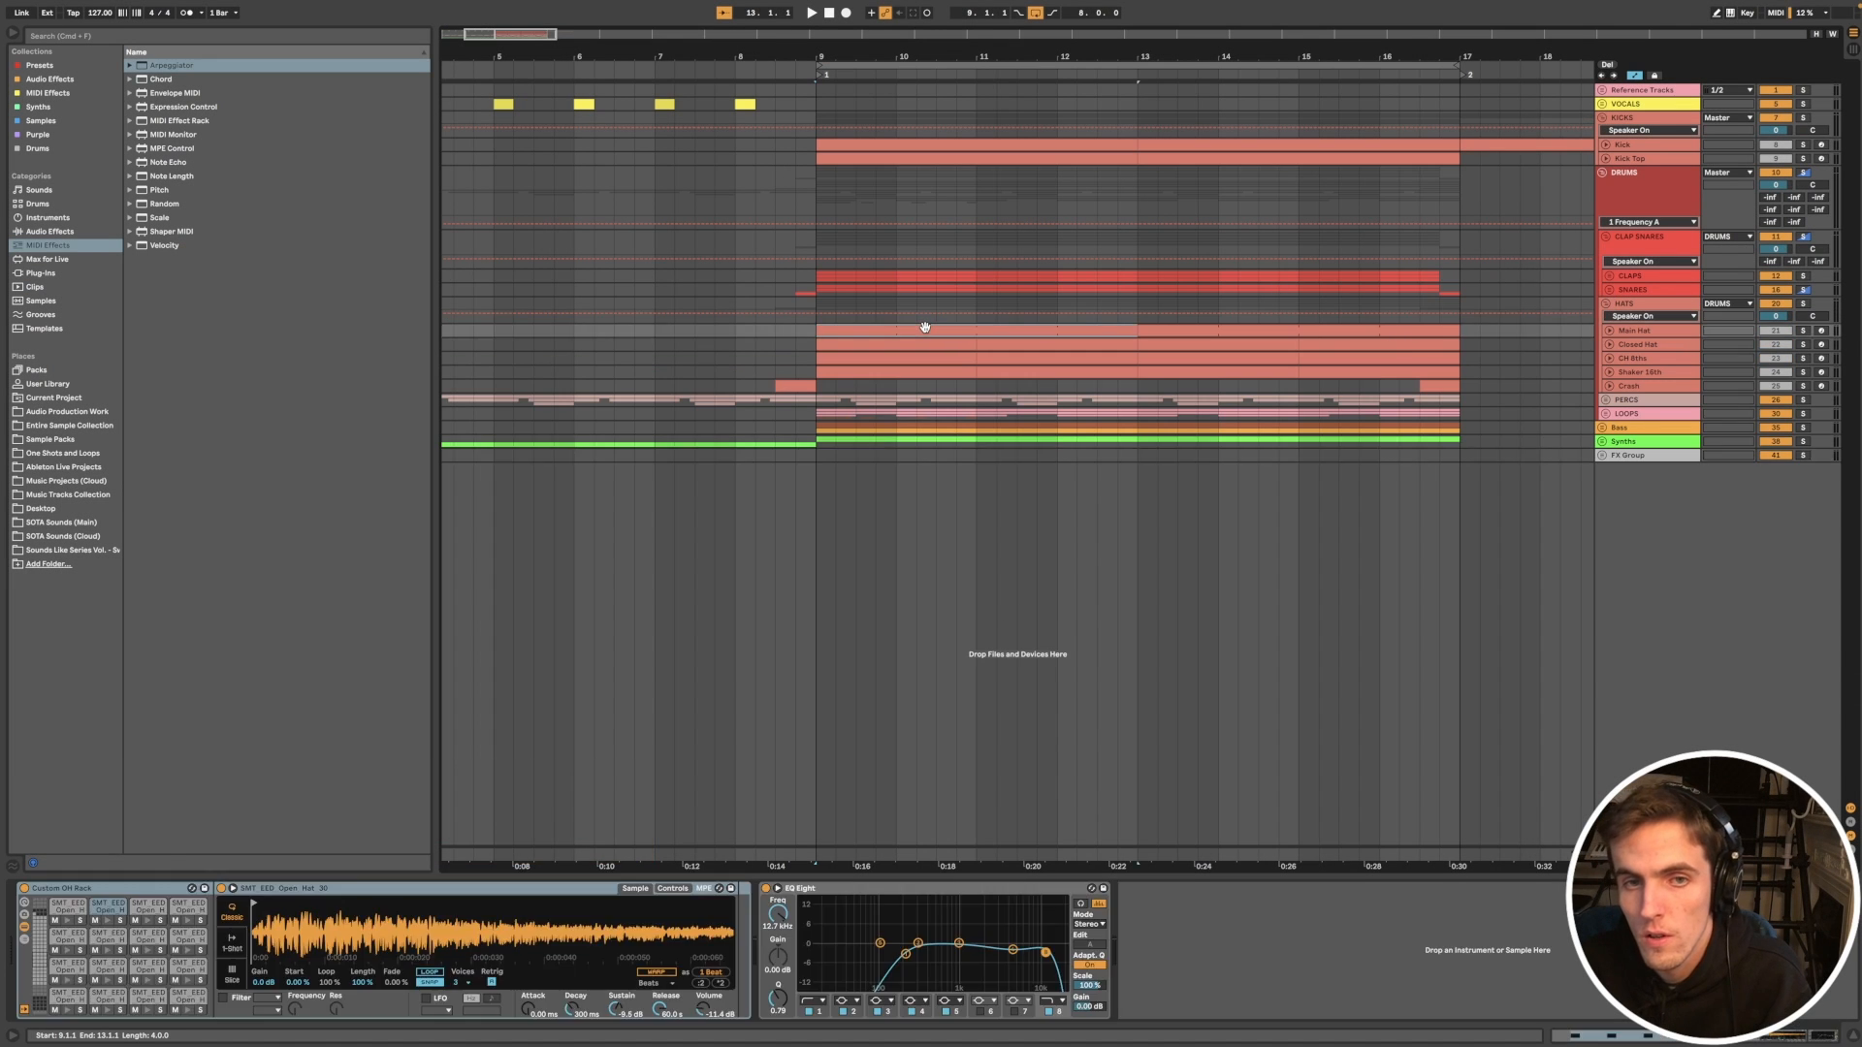
left_click(1610, 332)
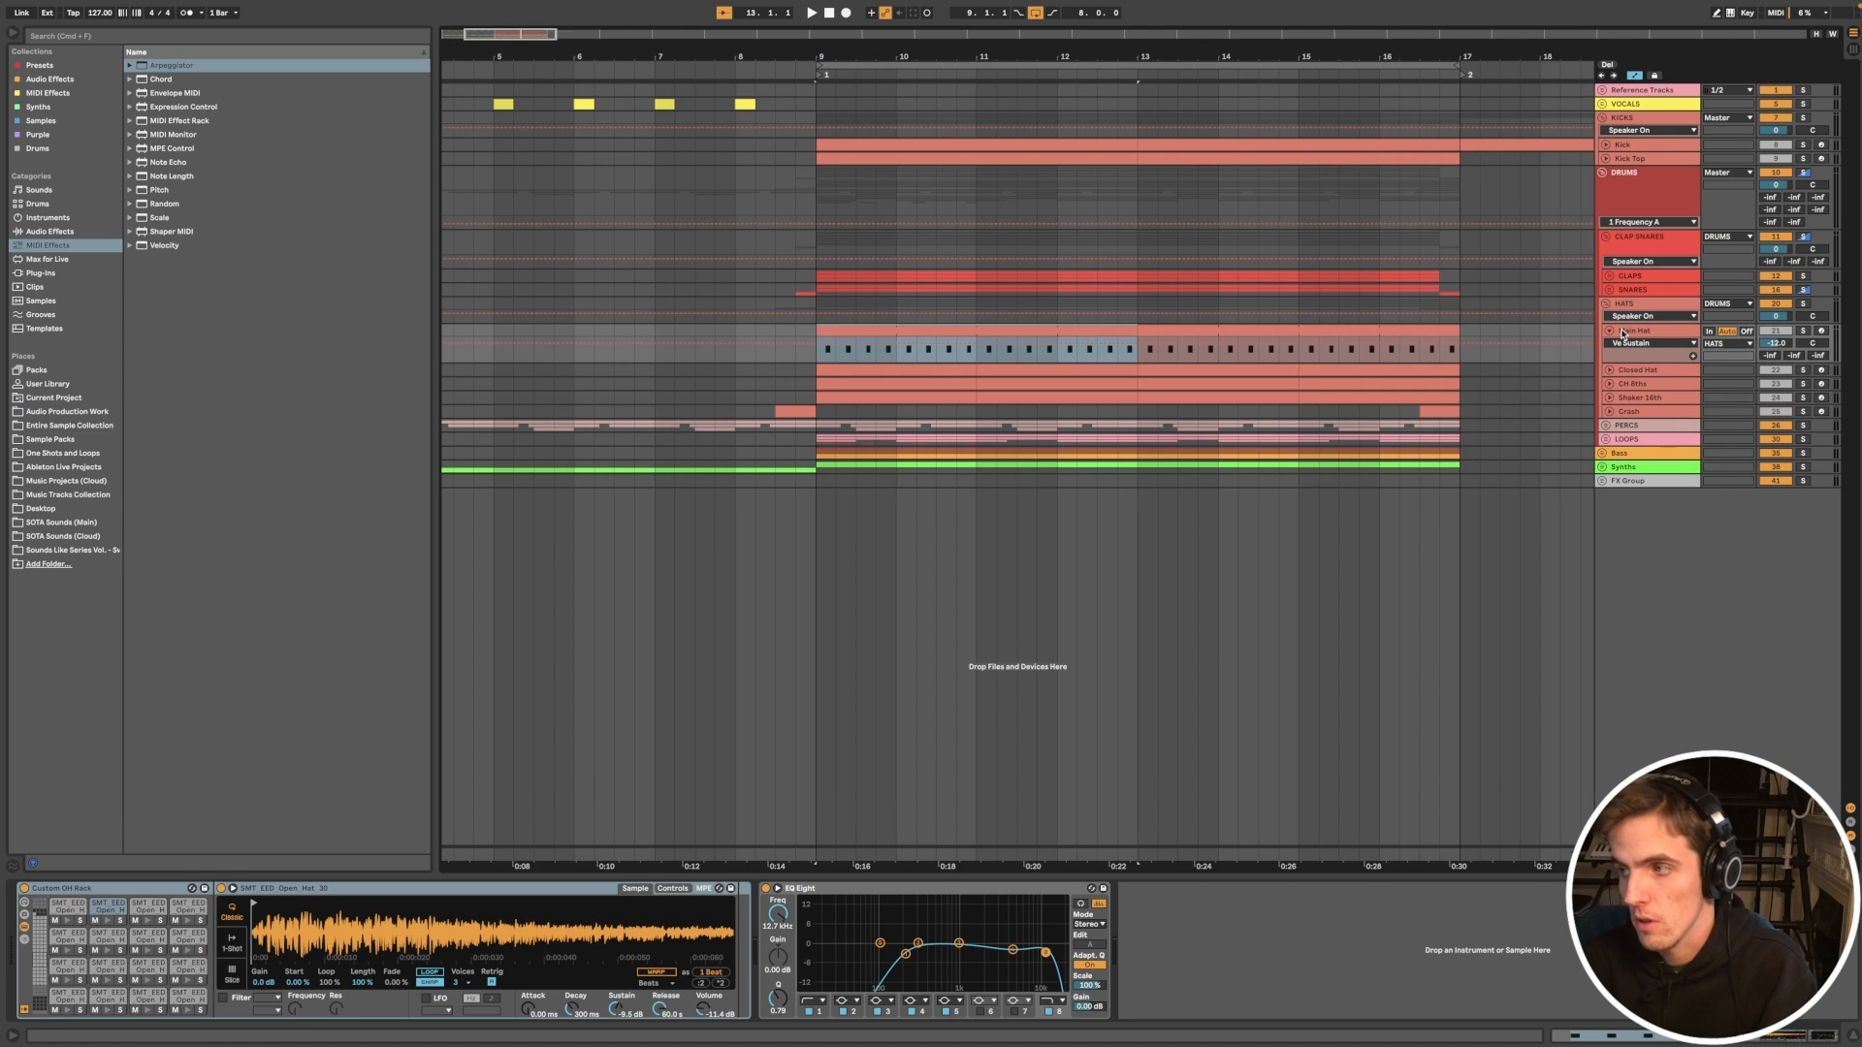
double_click(924, 330)
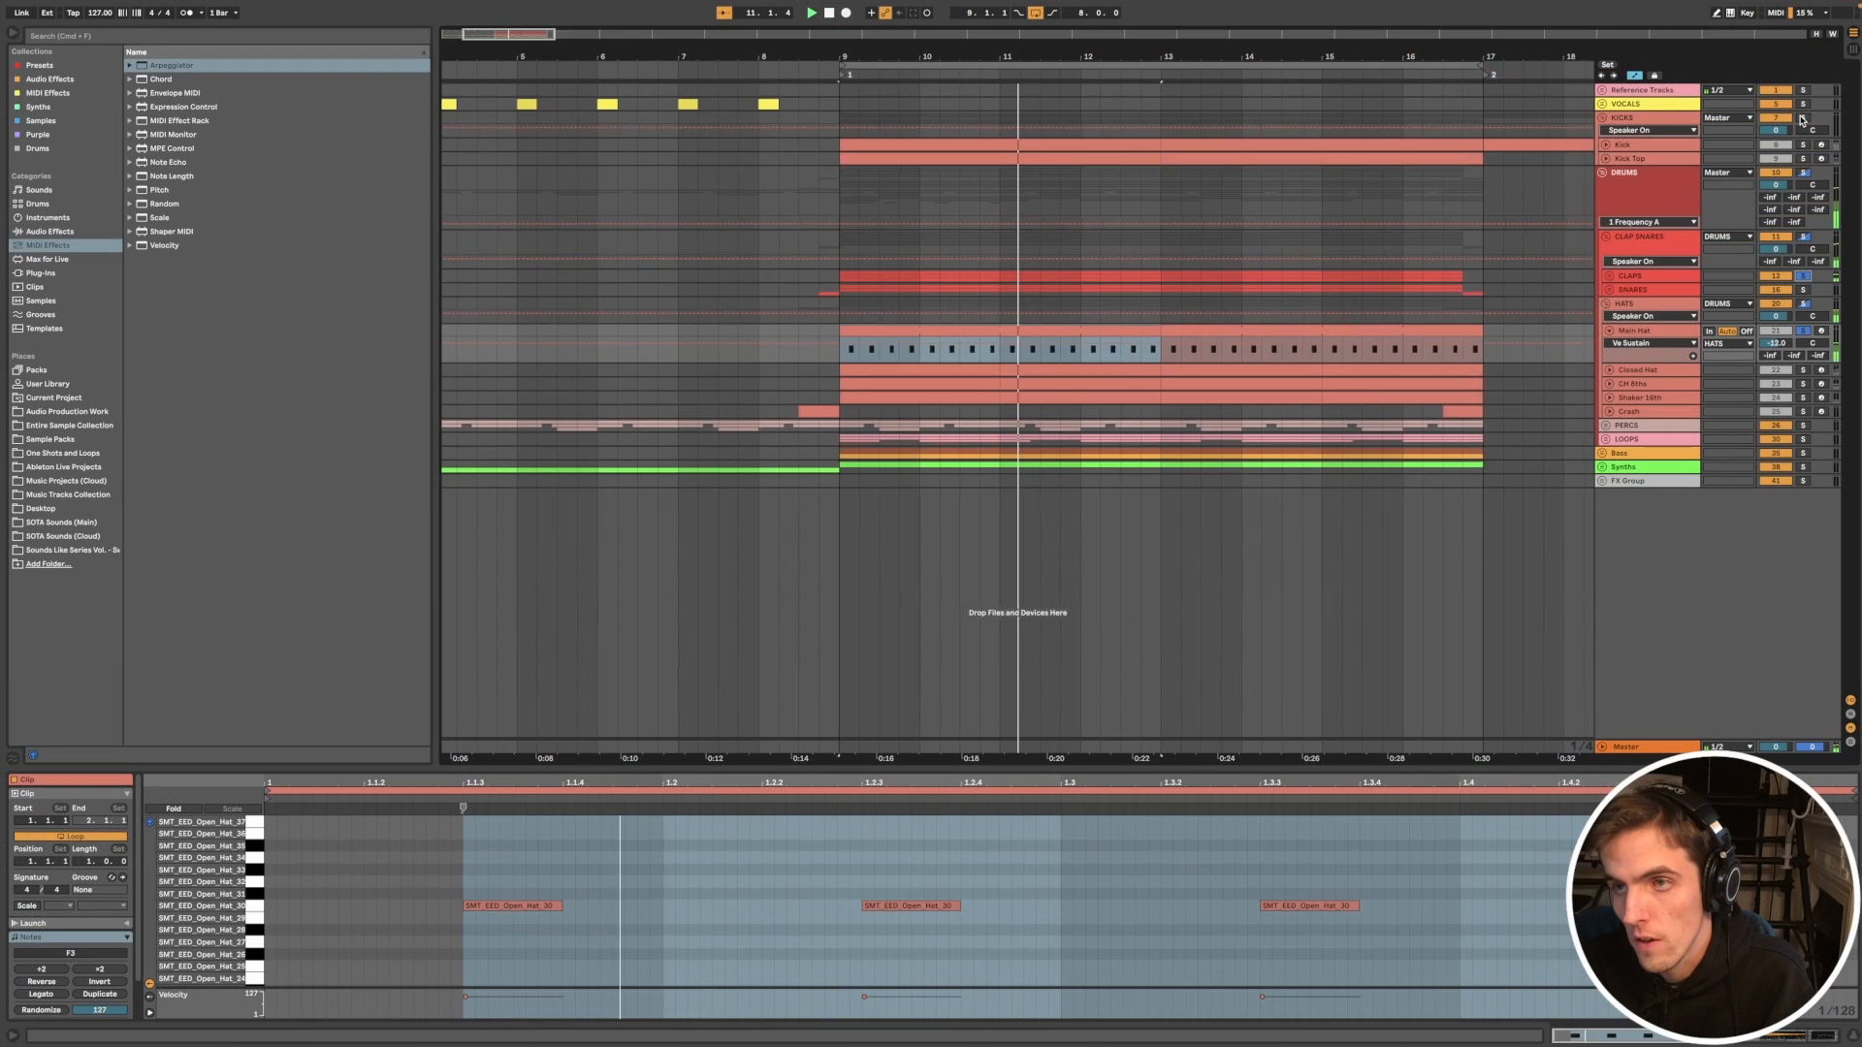
Step: Listen to the Main Hat pattern with the kicks and claps, and show the track's Custom OH Rack and EQ Eight
scroll(1341, 313, "down", 4)
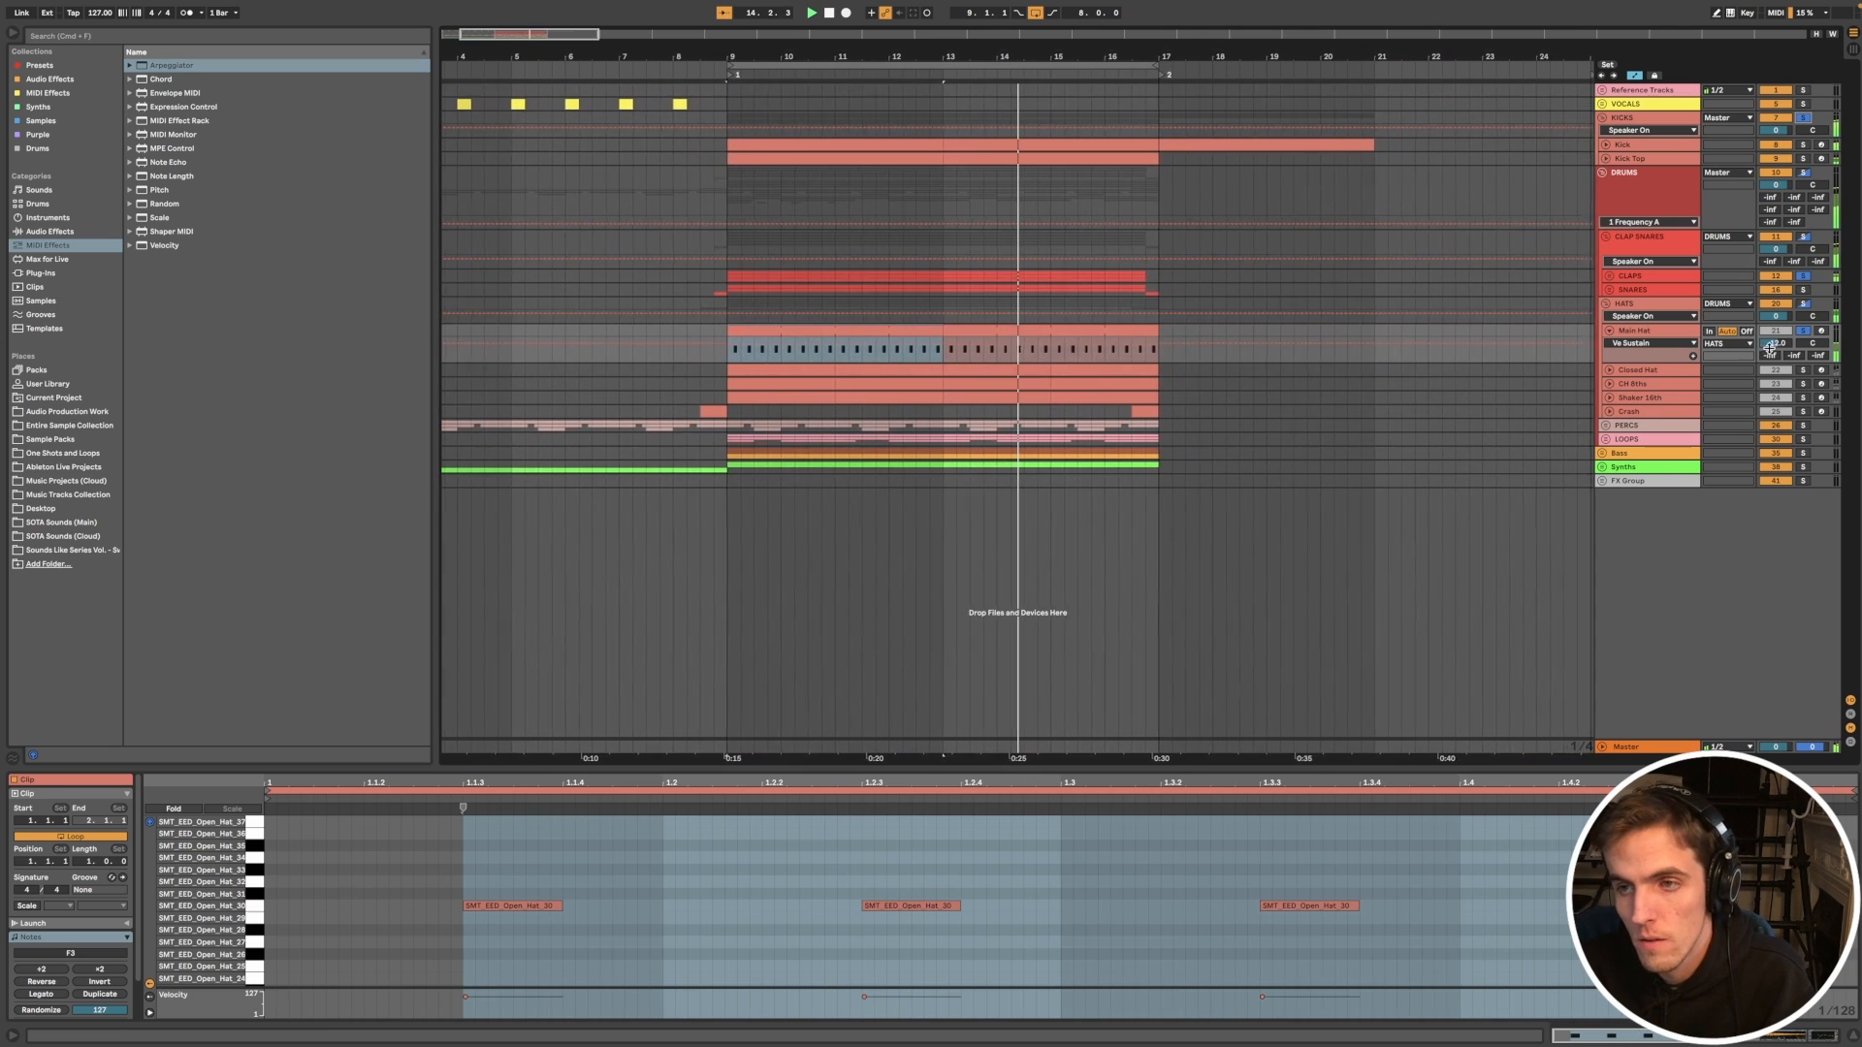
left_click(871, 330)
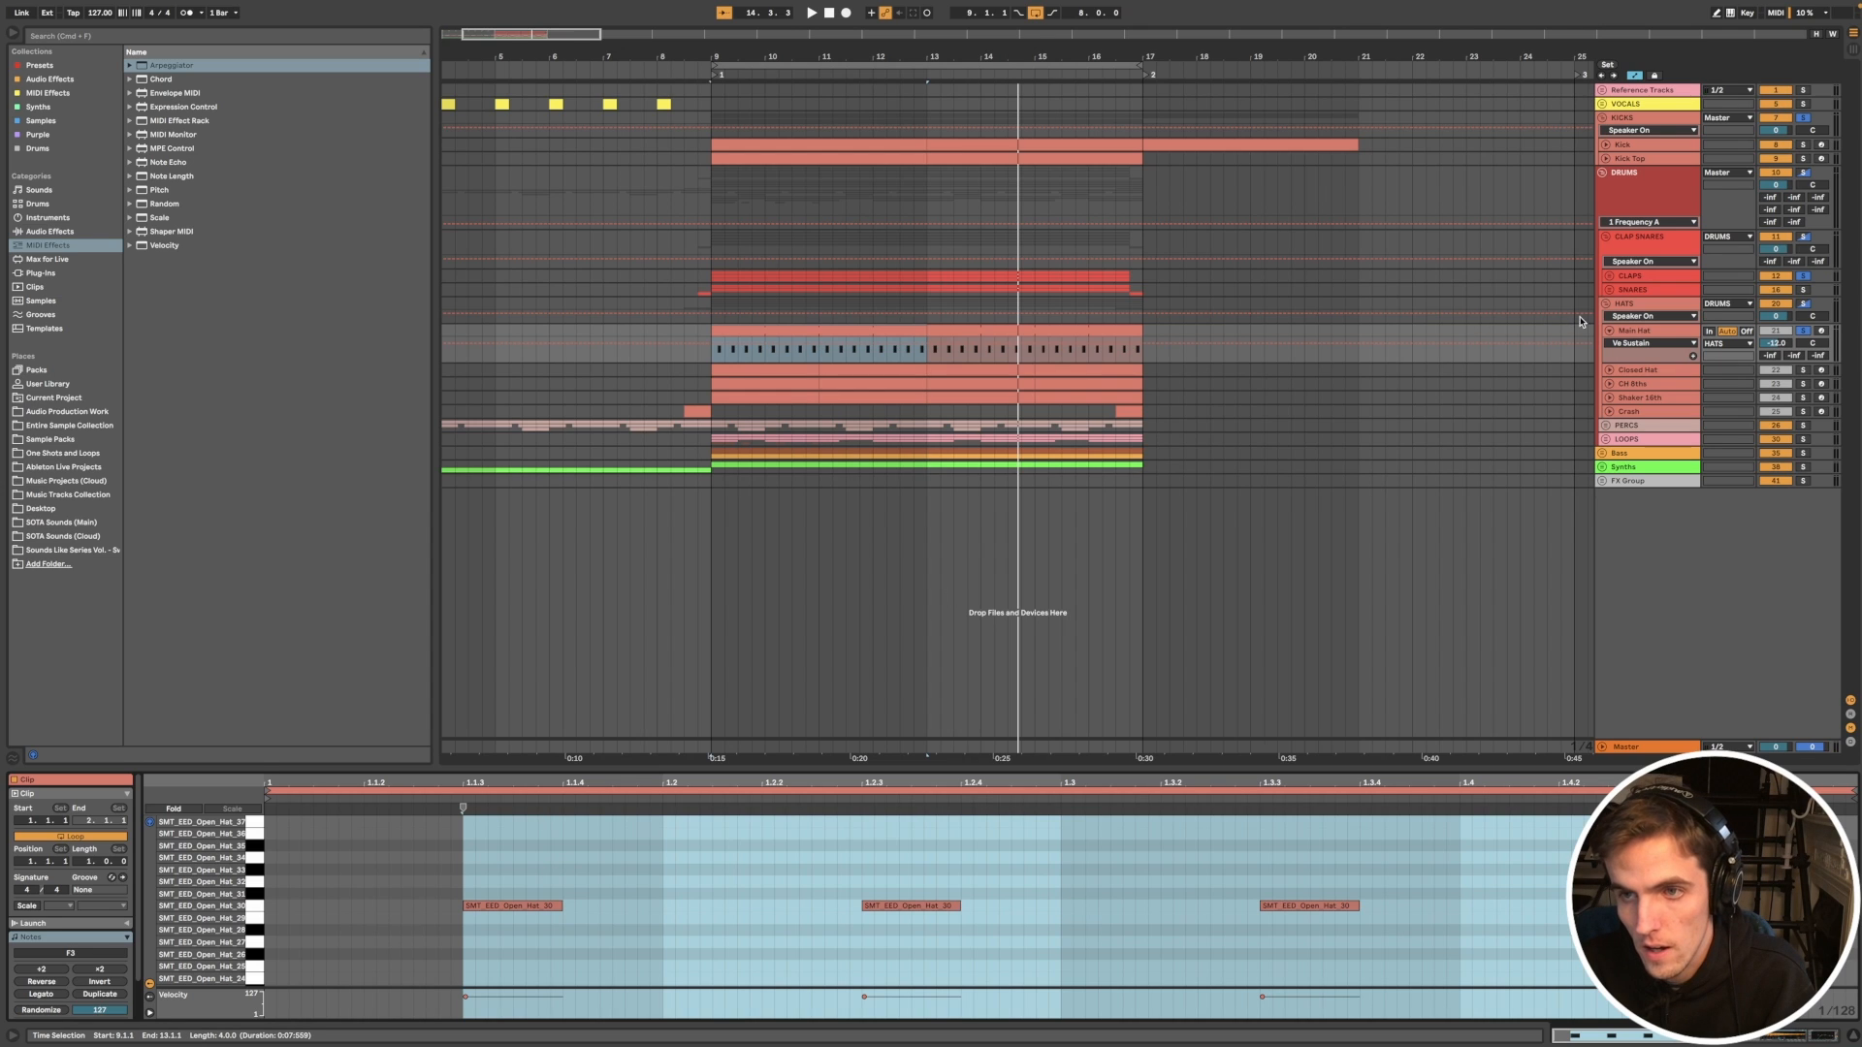
left_click(1634, 333)
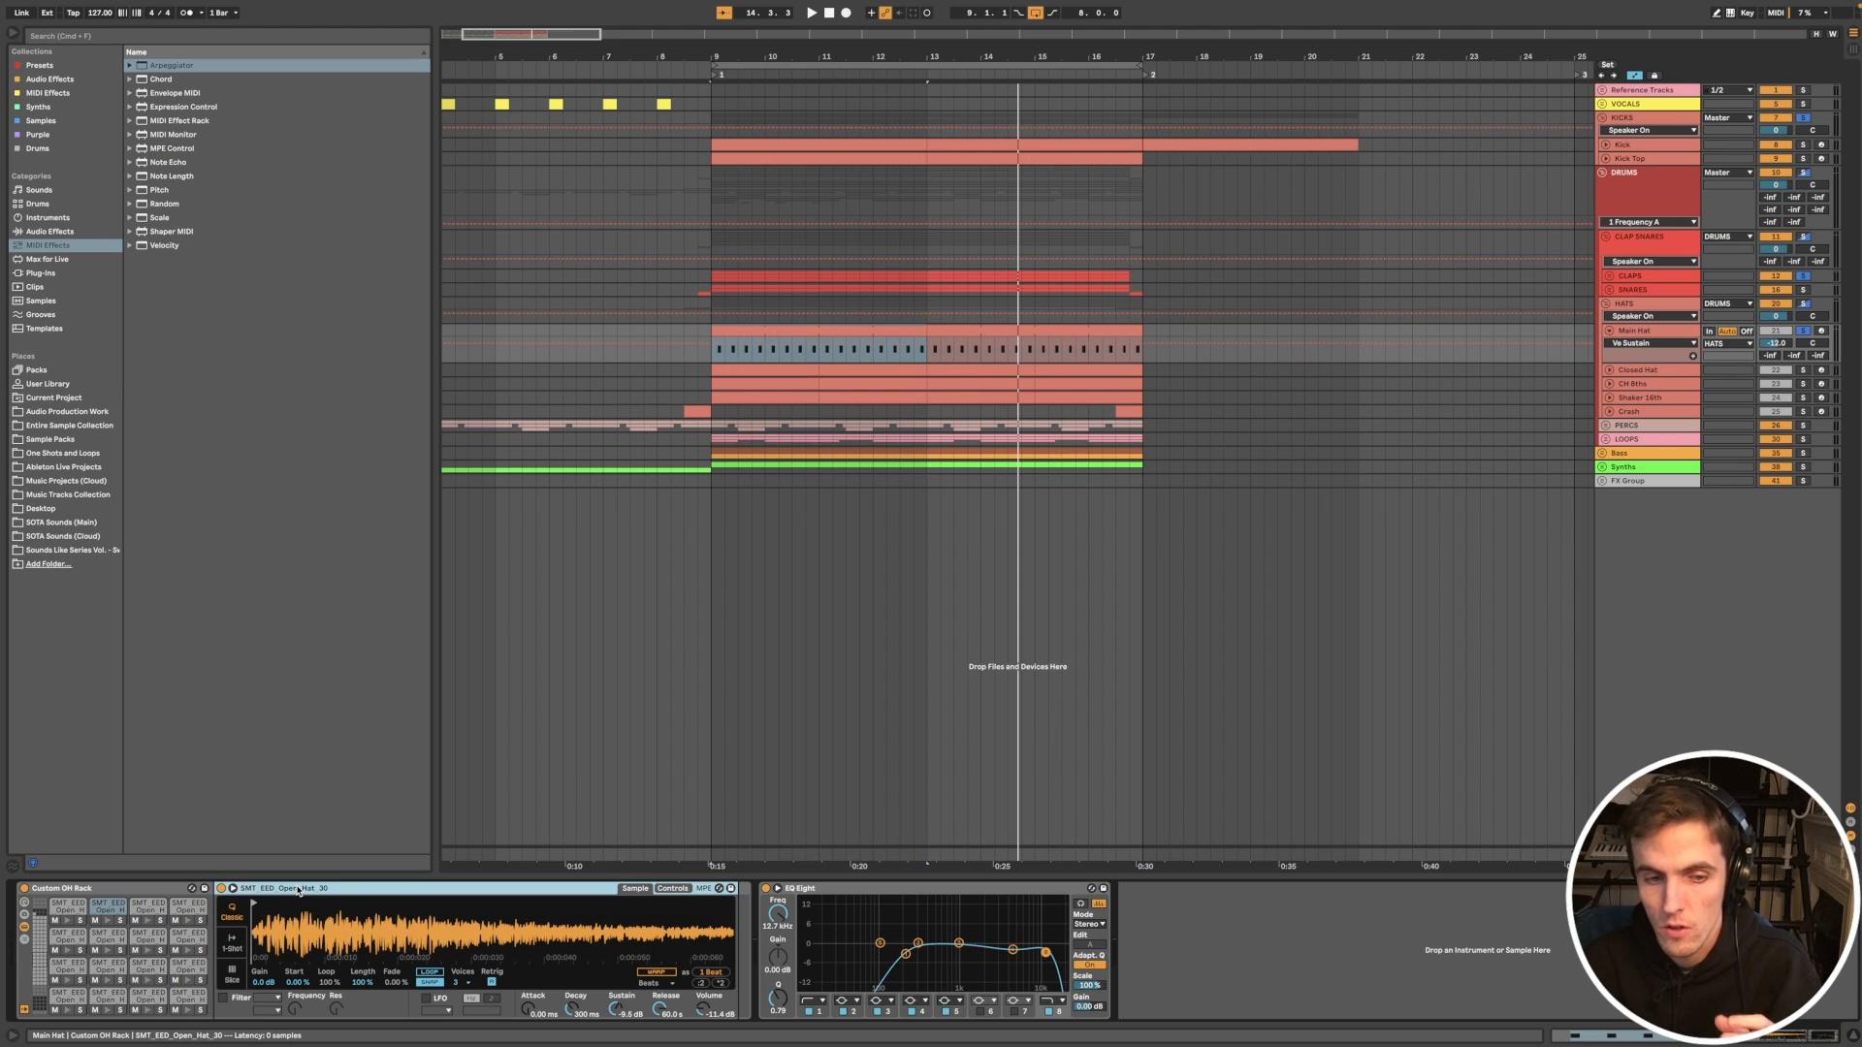
Step: Select the Main Hat clip at bars 13 to 17 and play it alongside the soloed kicks and claps
left_click(941, 347)
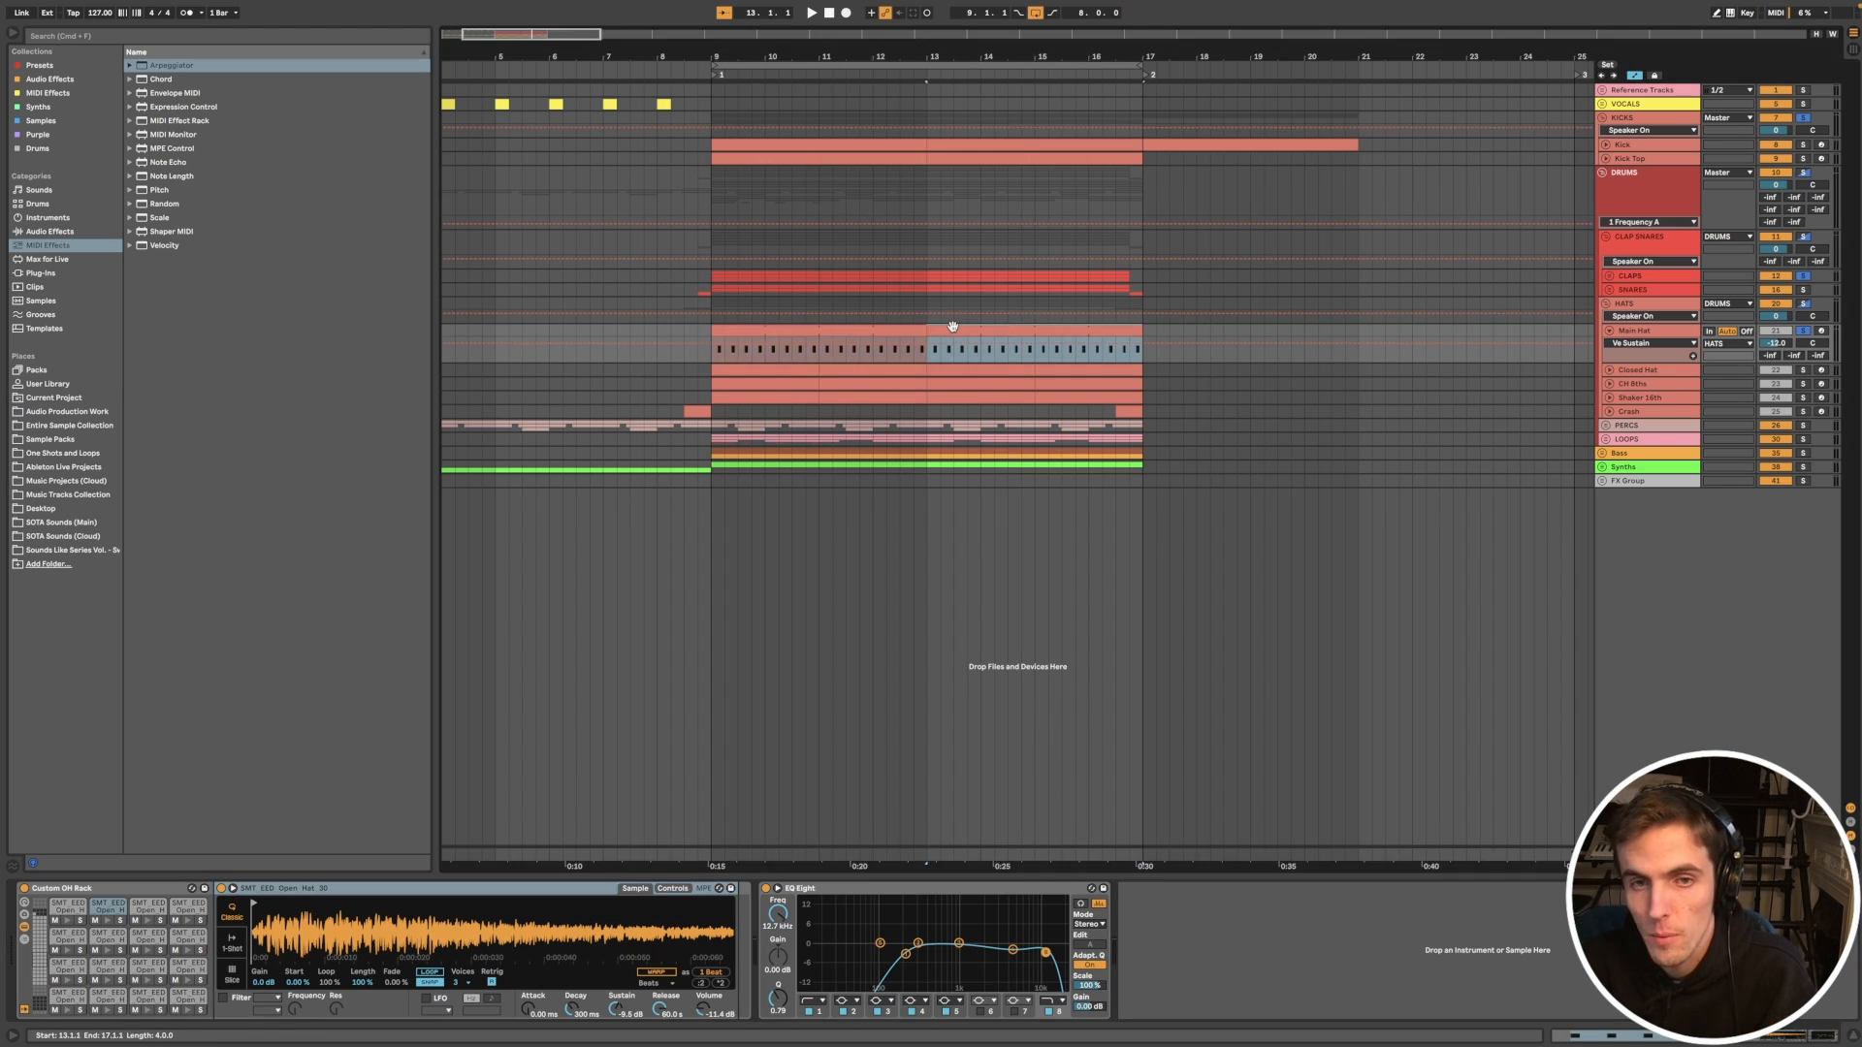
left_click(1651, 334)
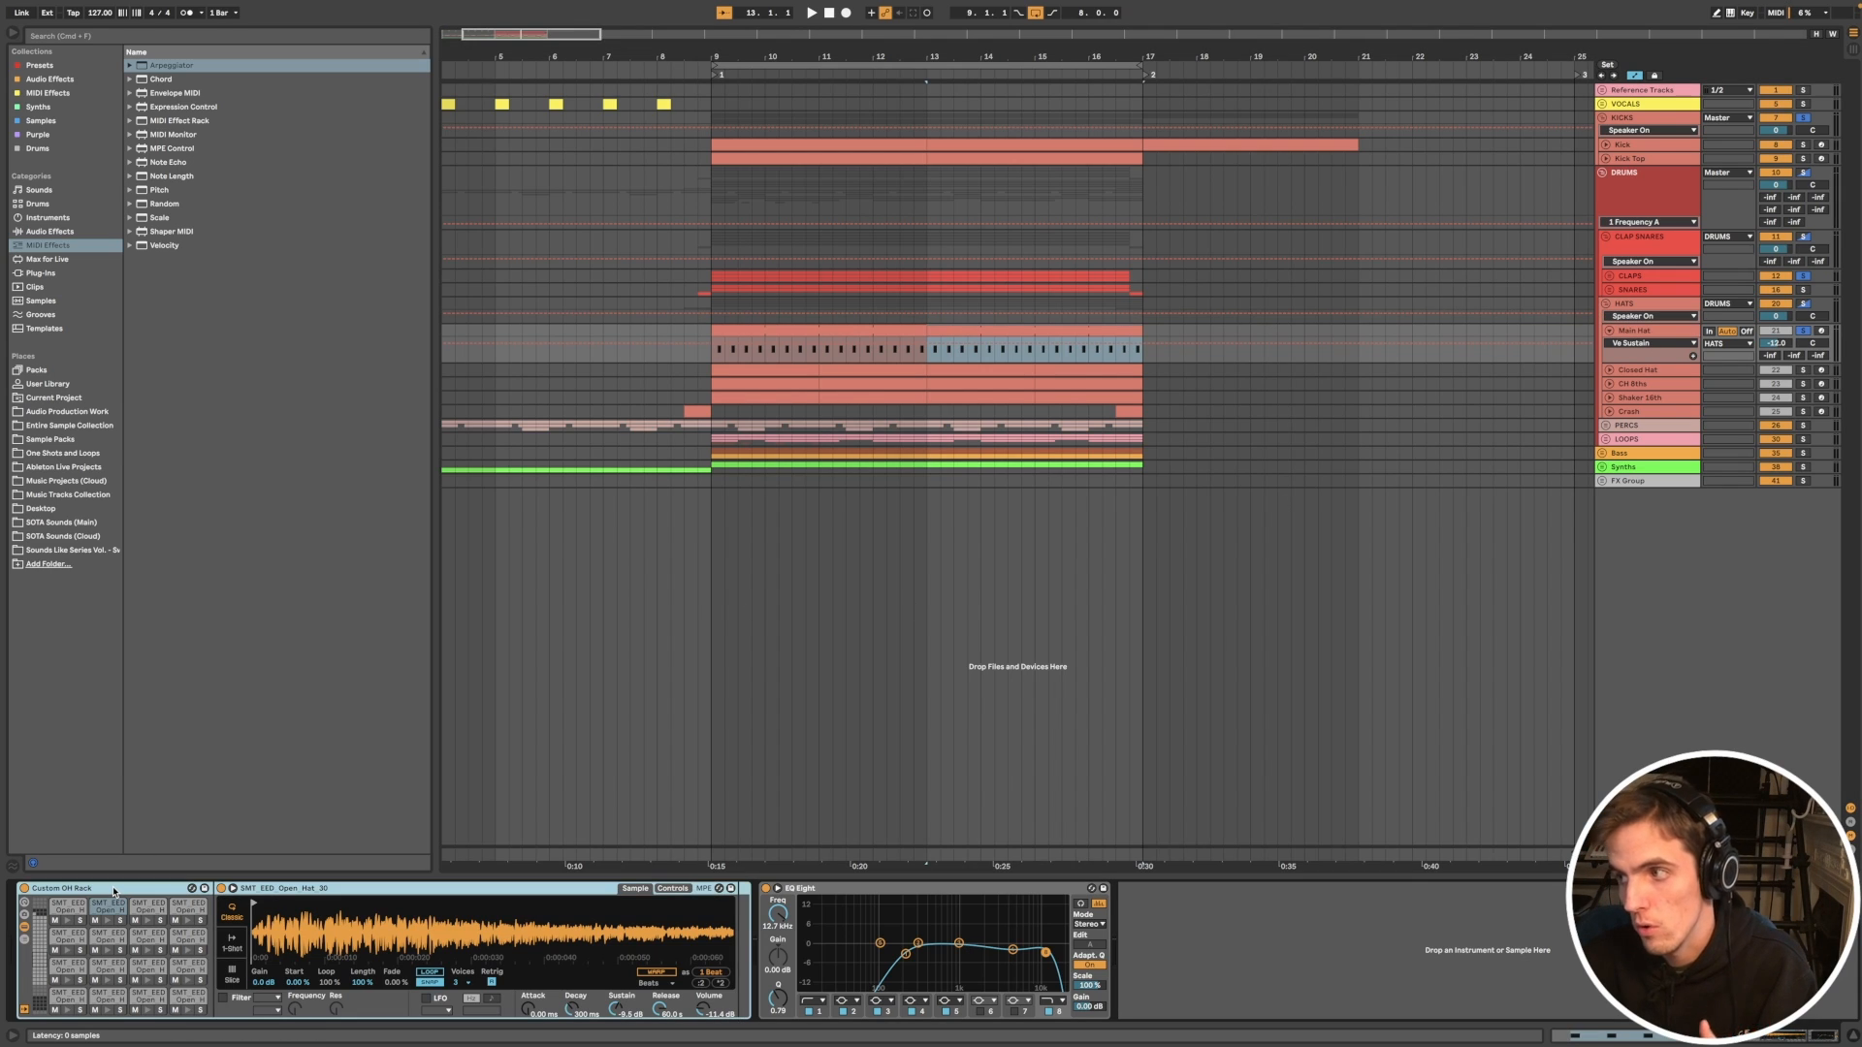
key("space")
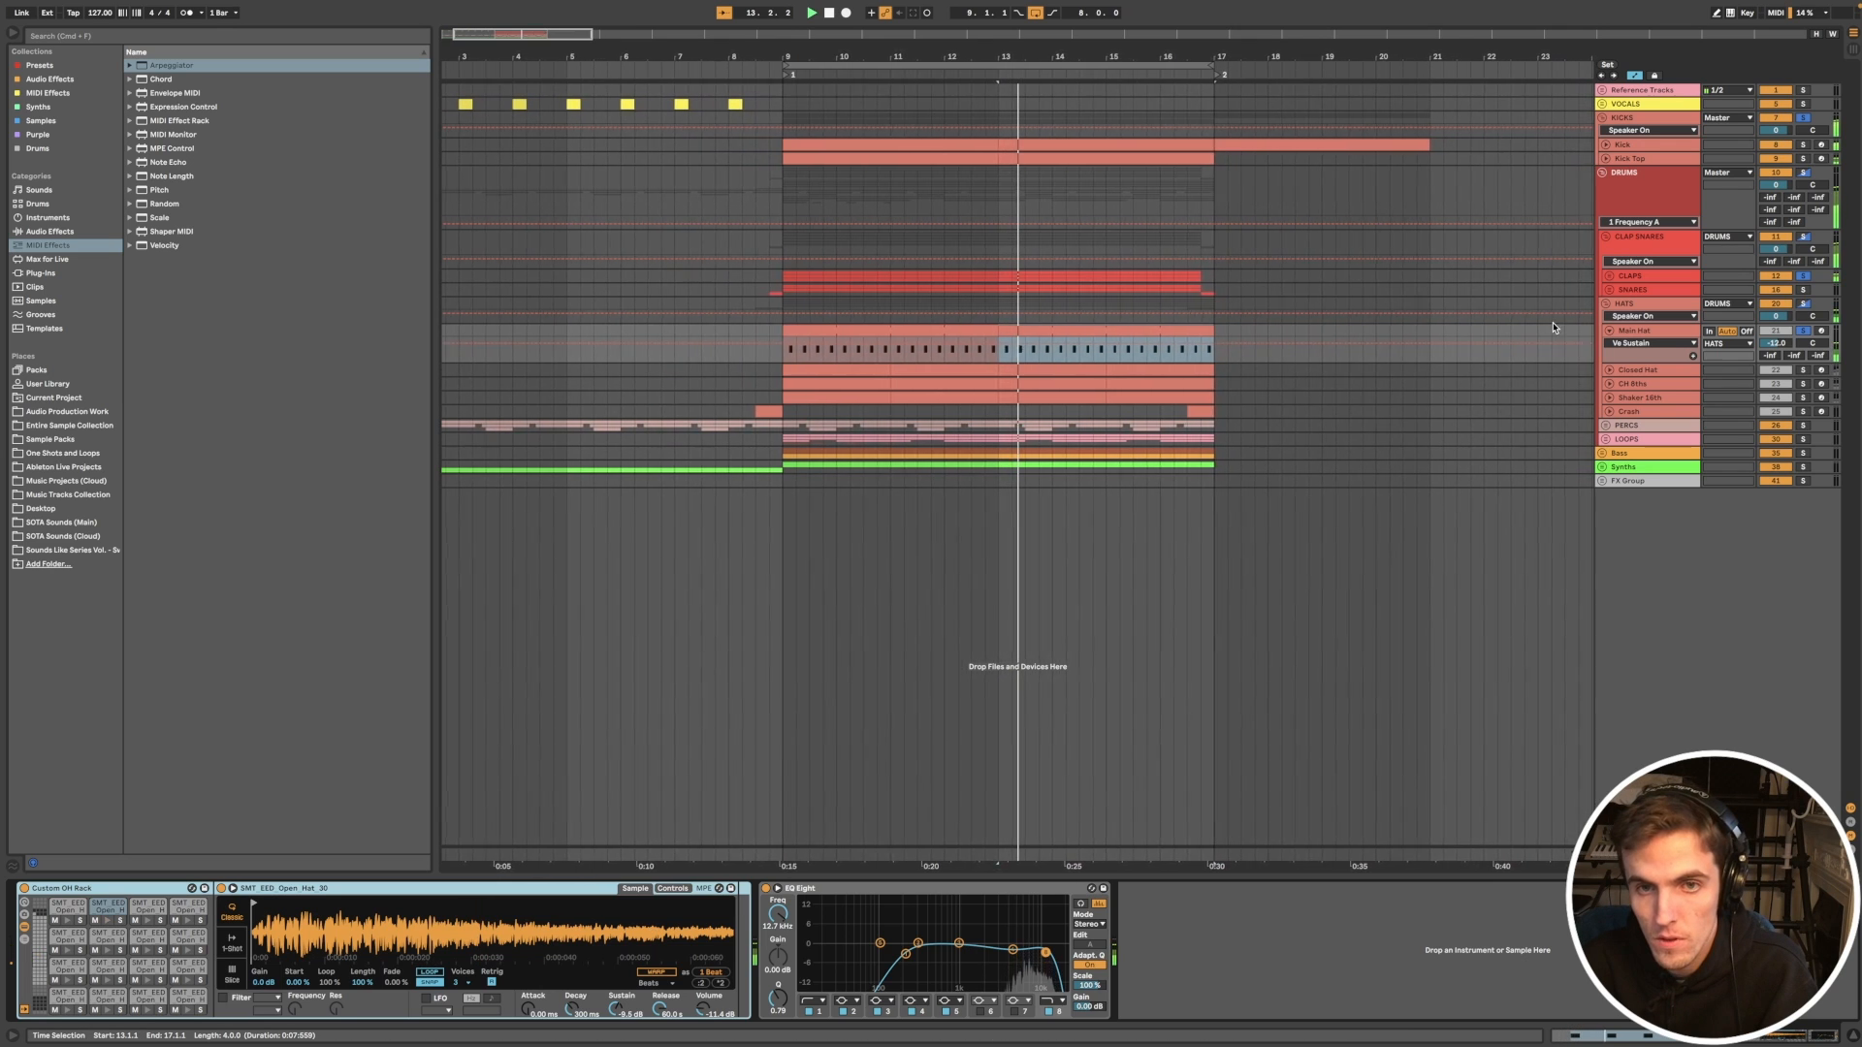
key("space")
Step: Set the Sustain of the SMT_EED_Open_Hat_30 sample to -27 dB while playing the Main Hat track
left_click(1803, 330)
left_click(1820, 332)
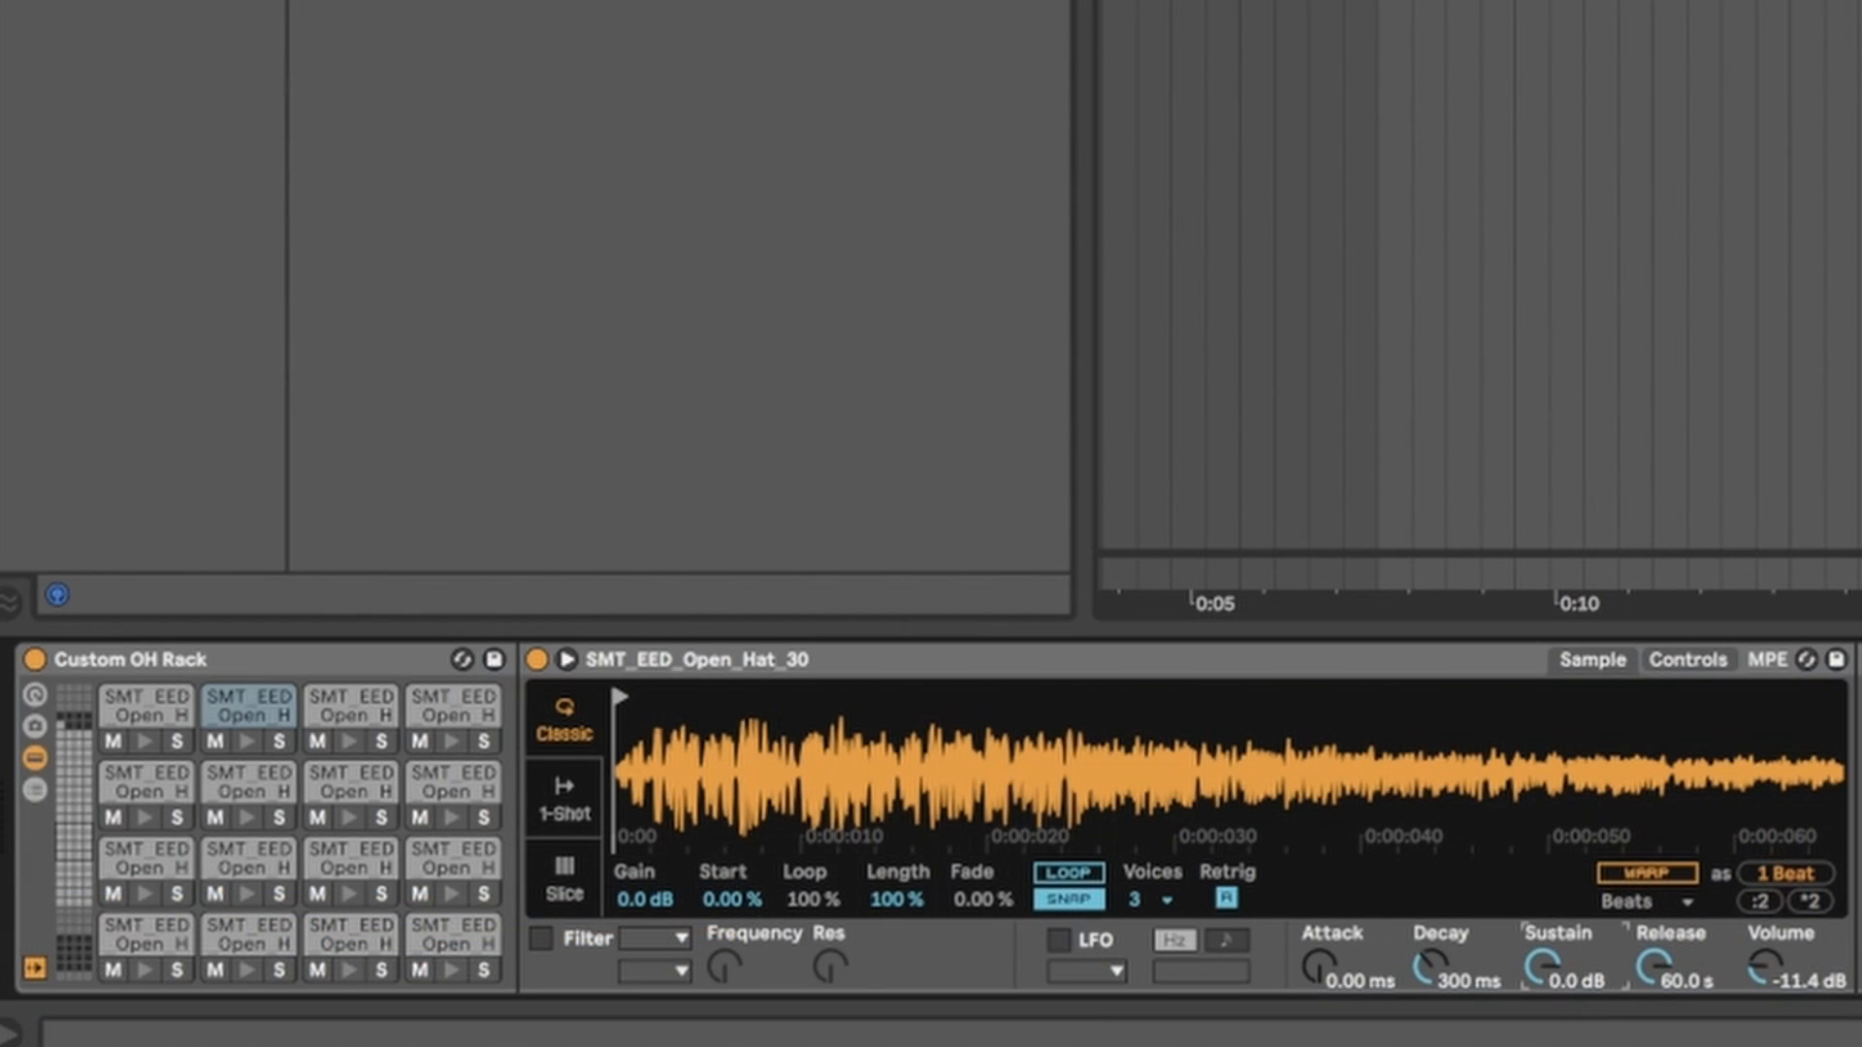
key("space")
left_click_drag(1542, 966, 1542, 1036)
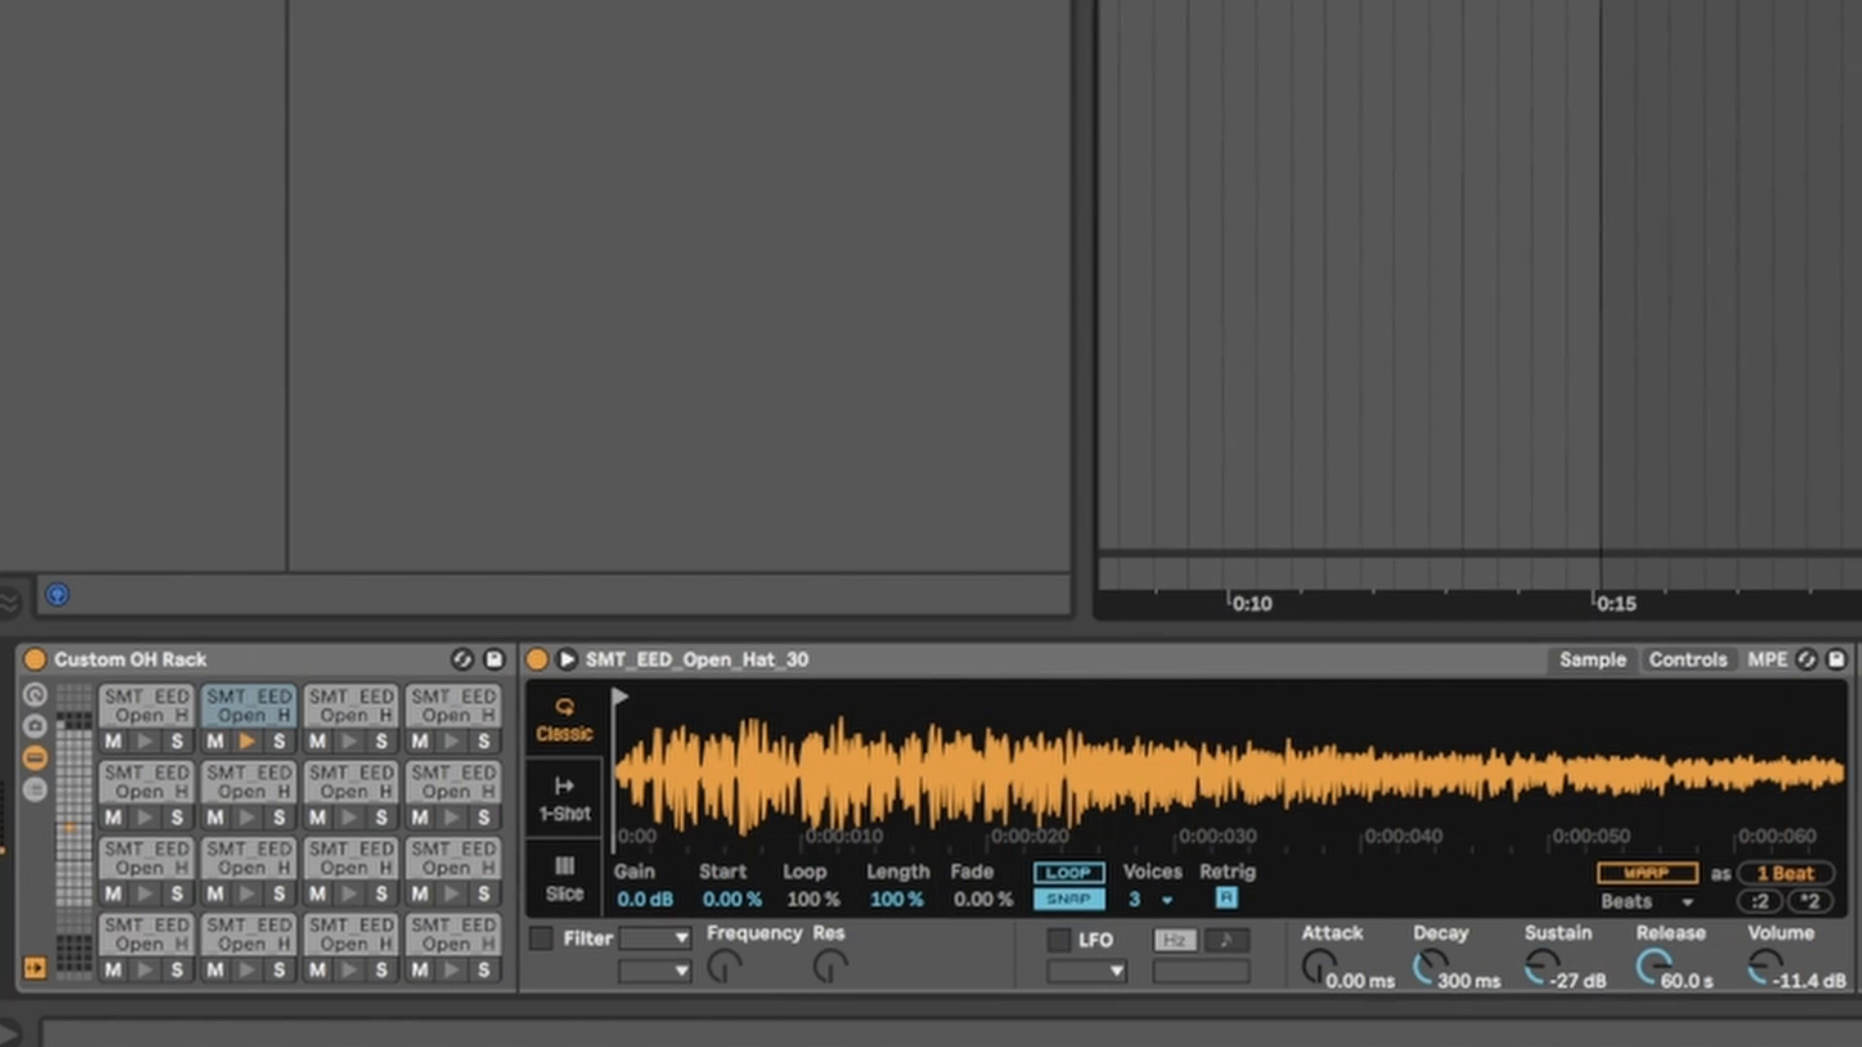
key("space")
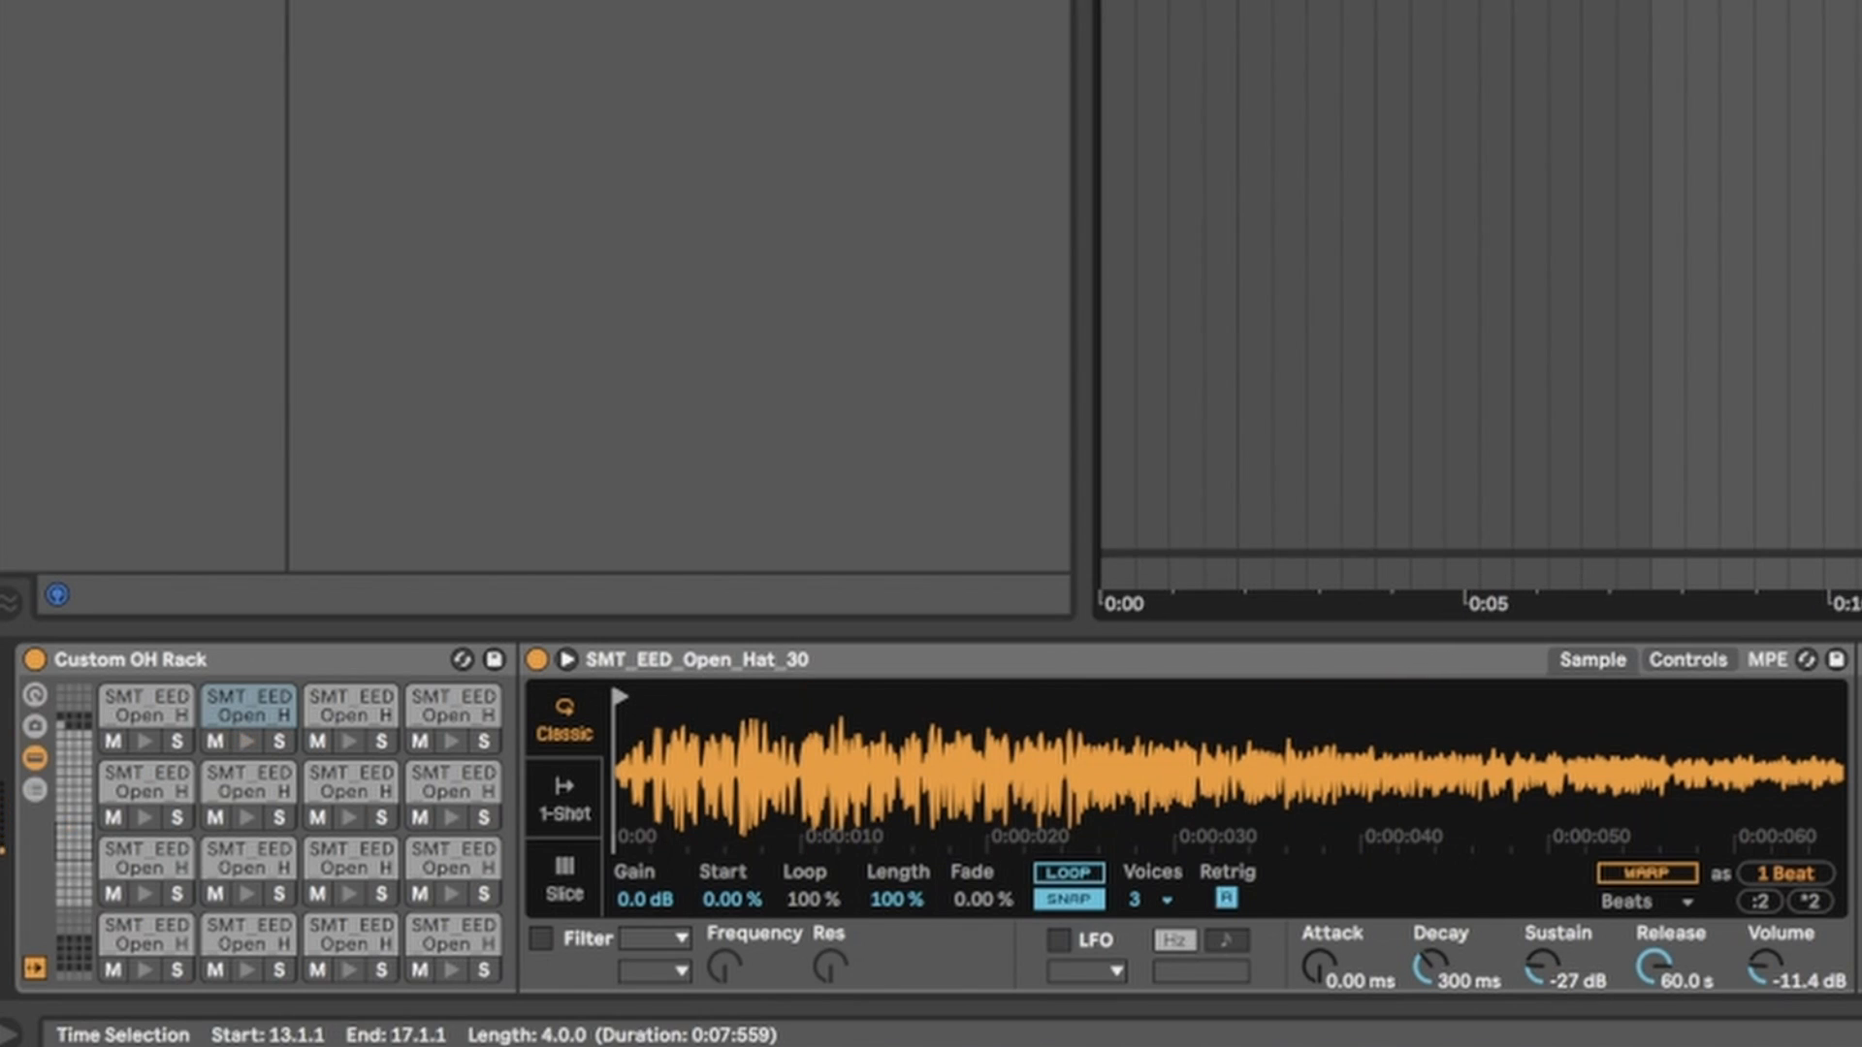
Step: Play the Main Hat and try the open hat sample's Sustain at 0.0 dB before lowering it again
key("space")
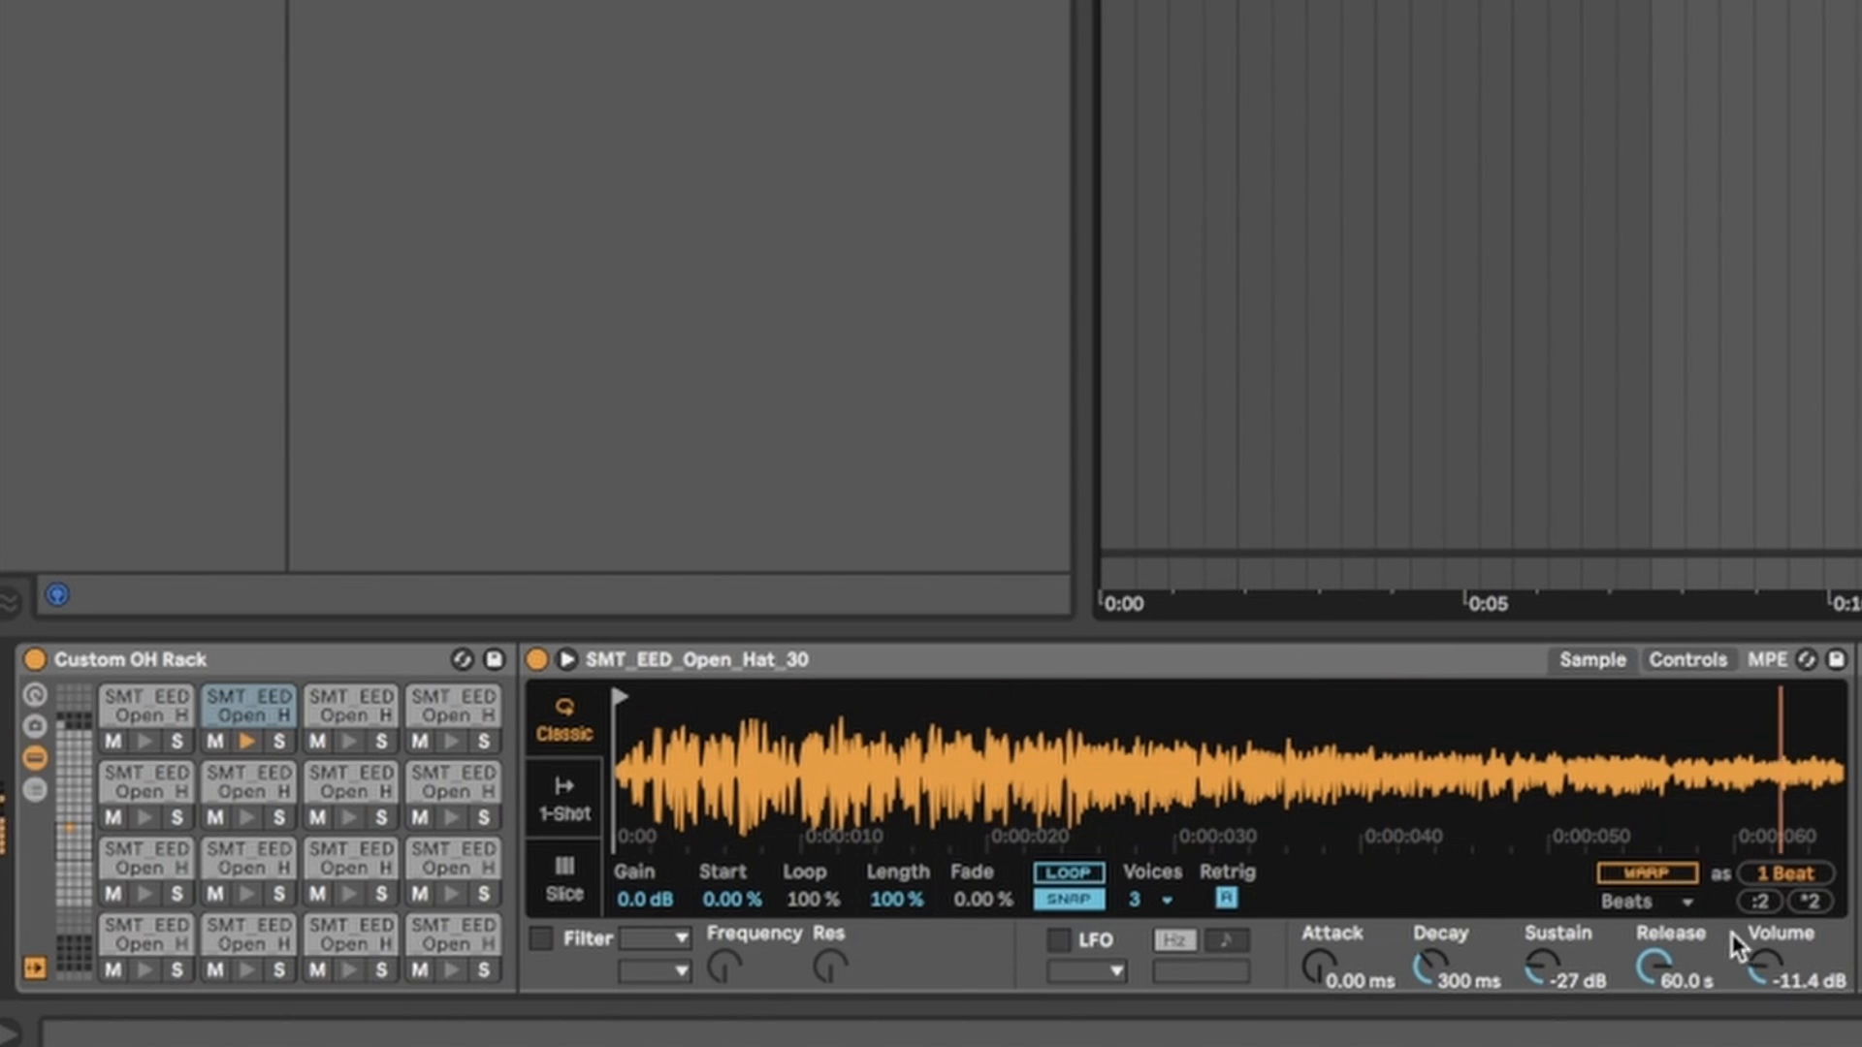
left_click_drag(1543, 978, 1542, 912)
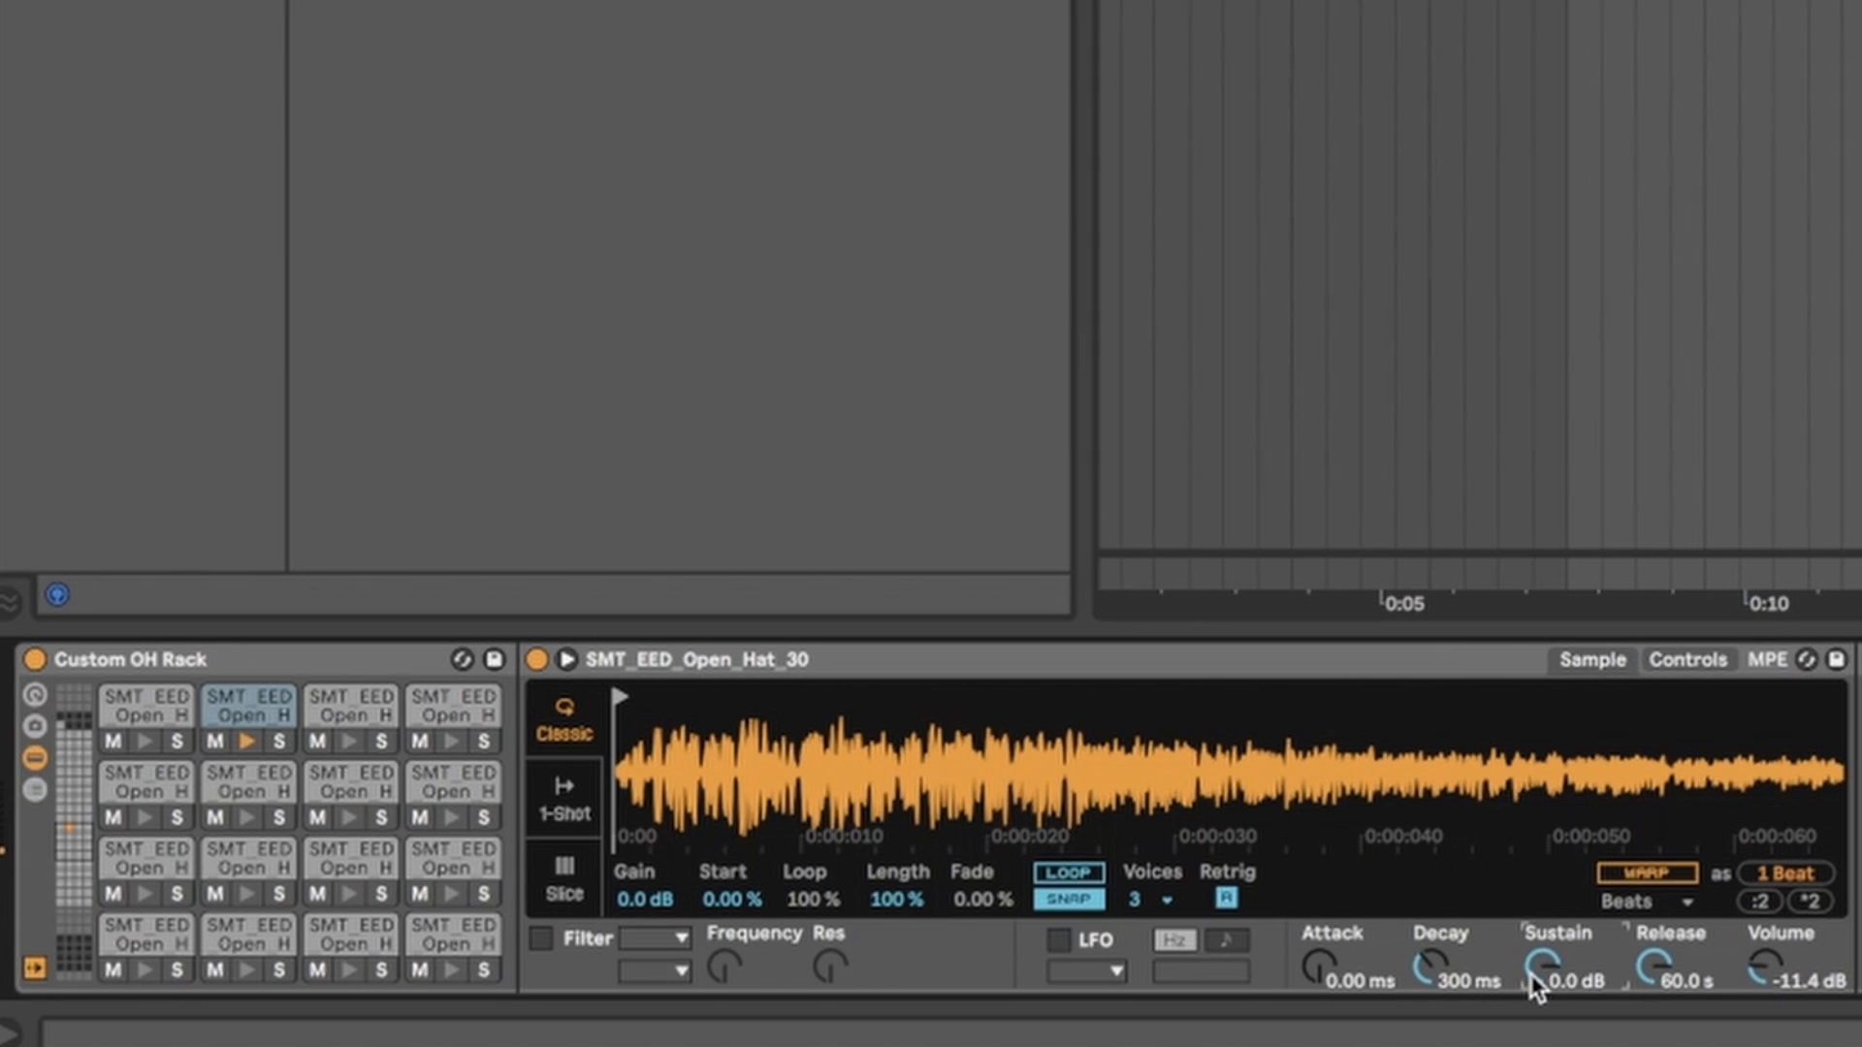
left_click_drag(1540, 980, 1541, 1018)
key("space")
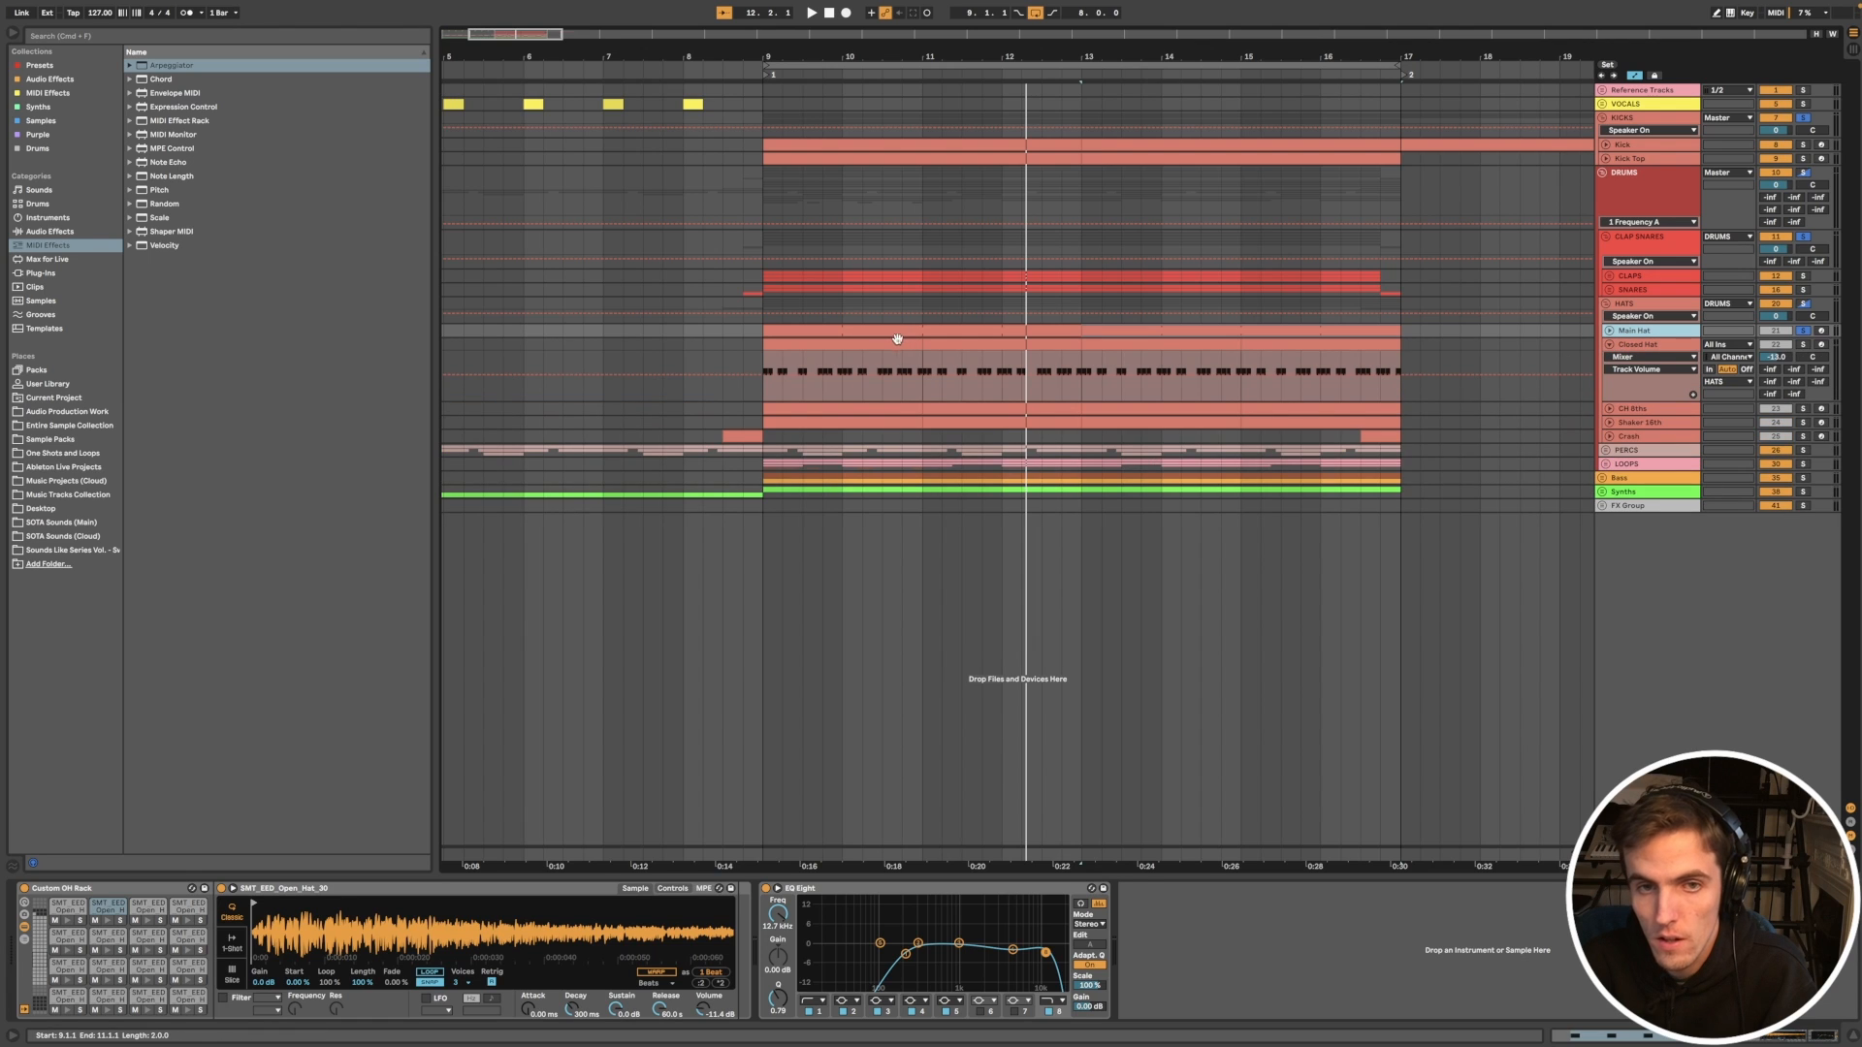
Step: Select the Closed Hat clip at bars 9 to 11 and play the track soloed with the drums
left_click_drag(897, 341, 766, 373)
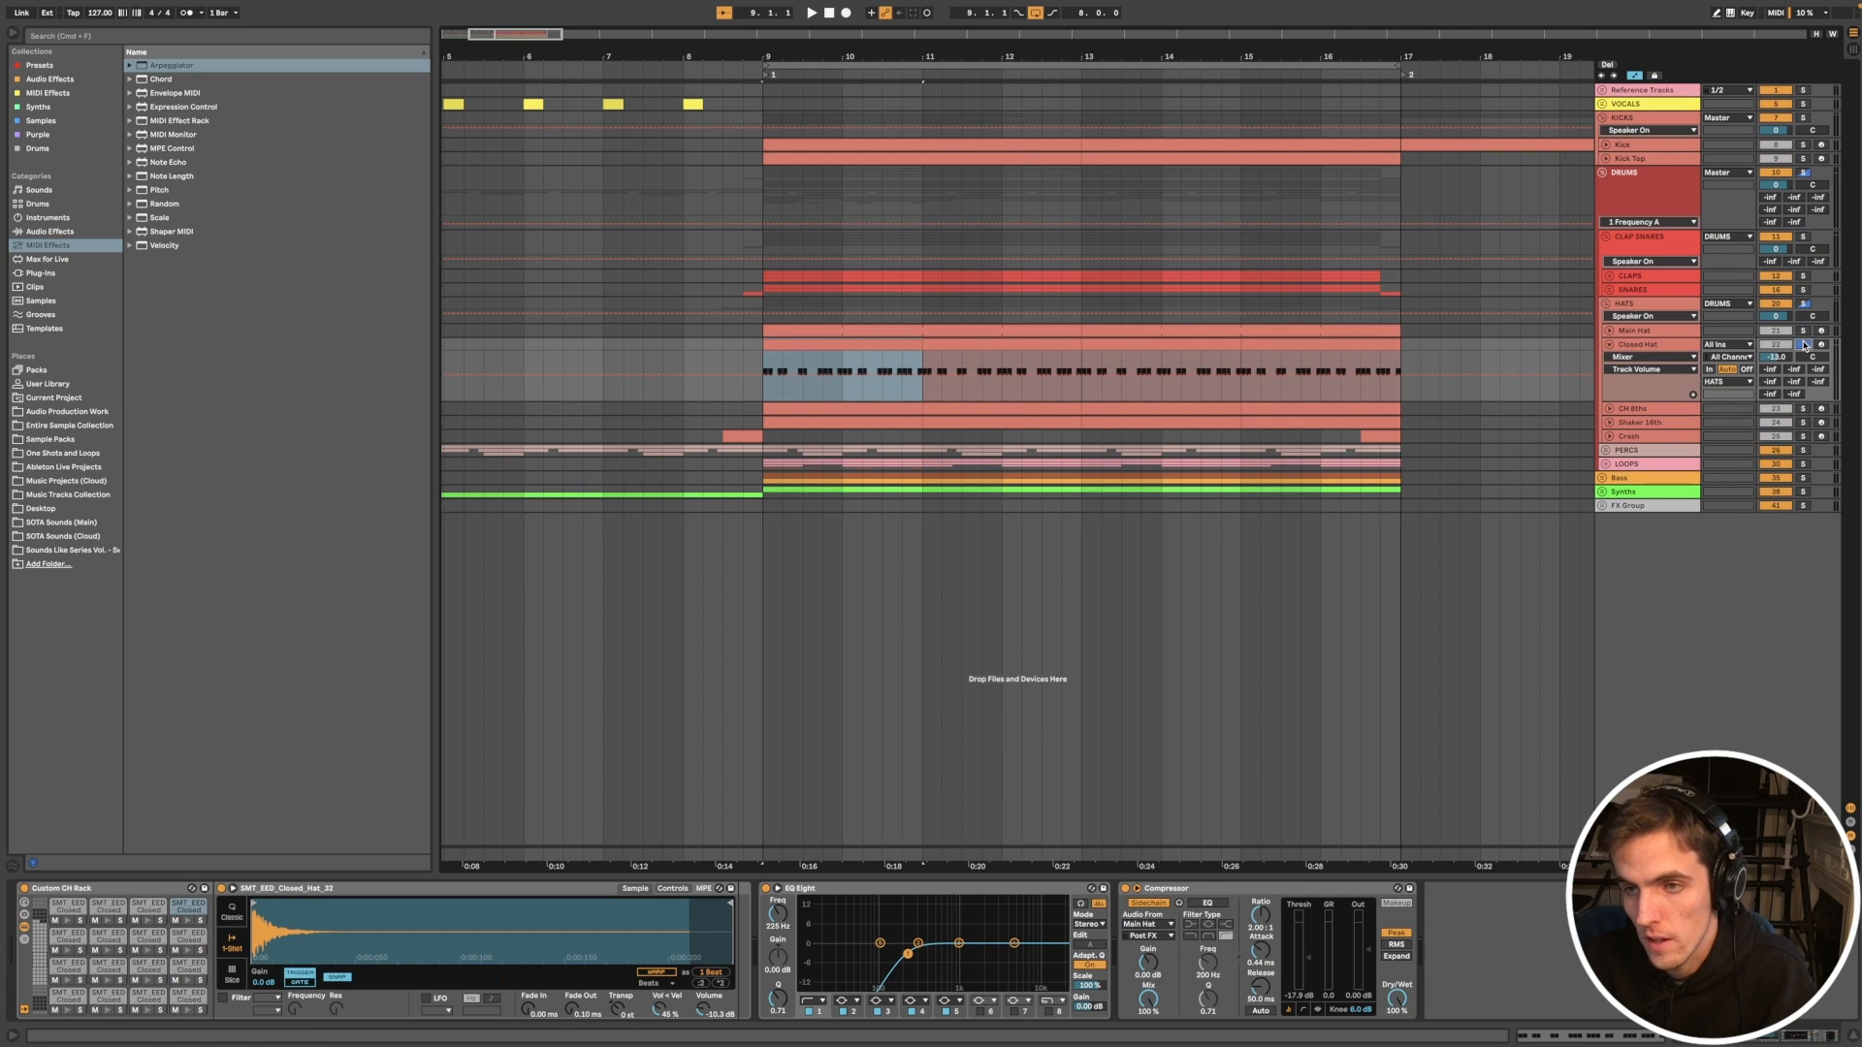
key("space")
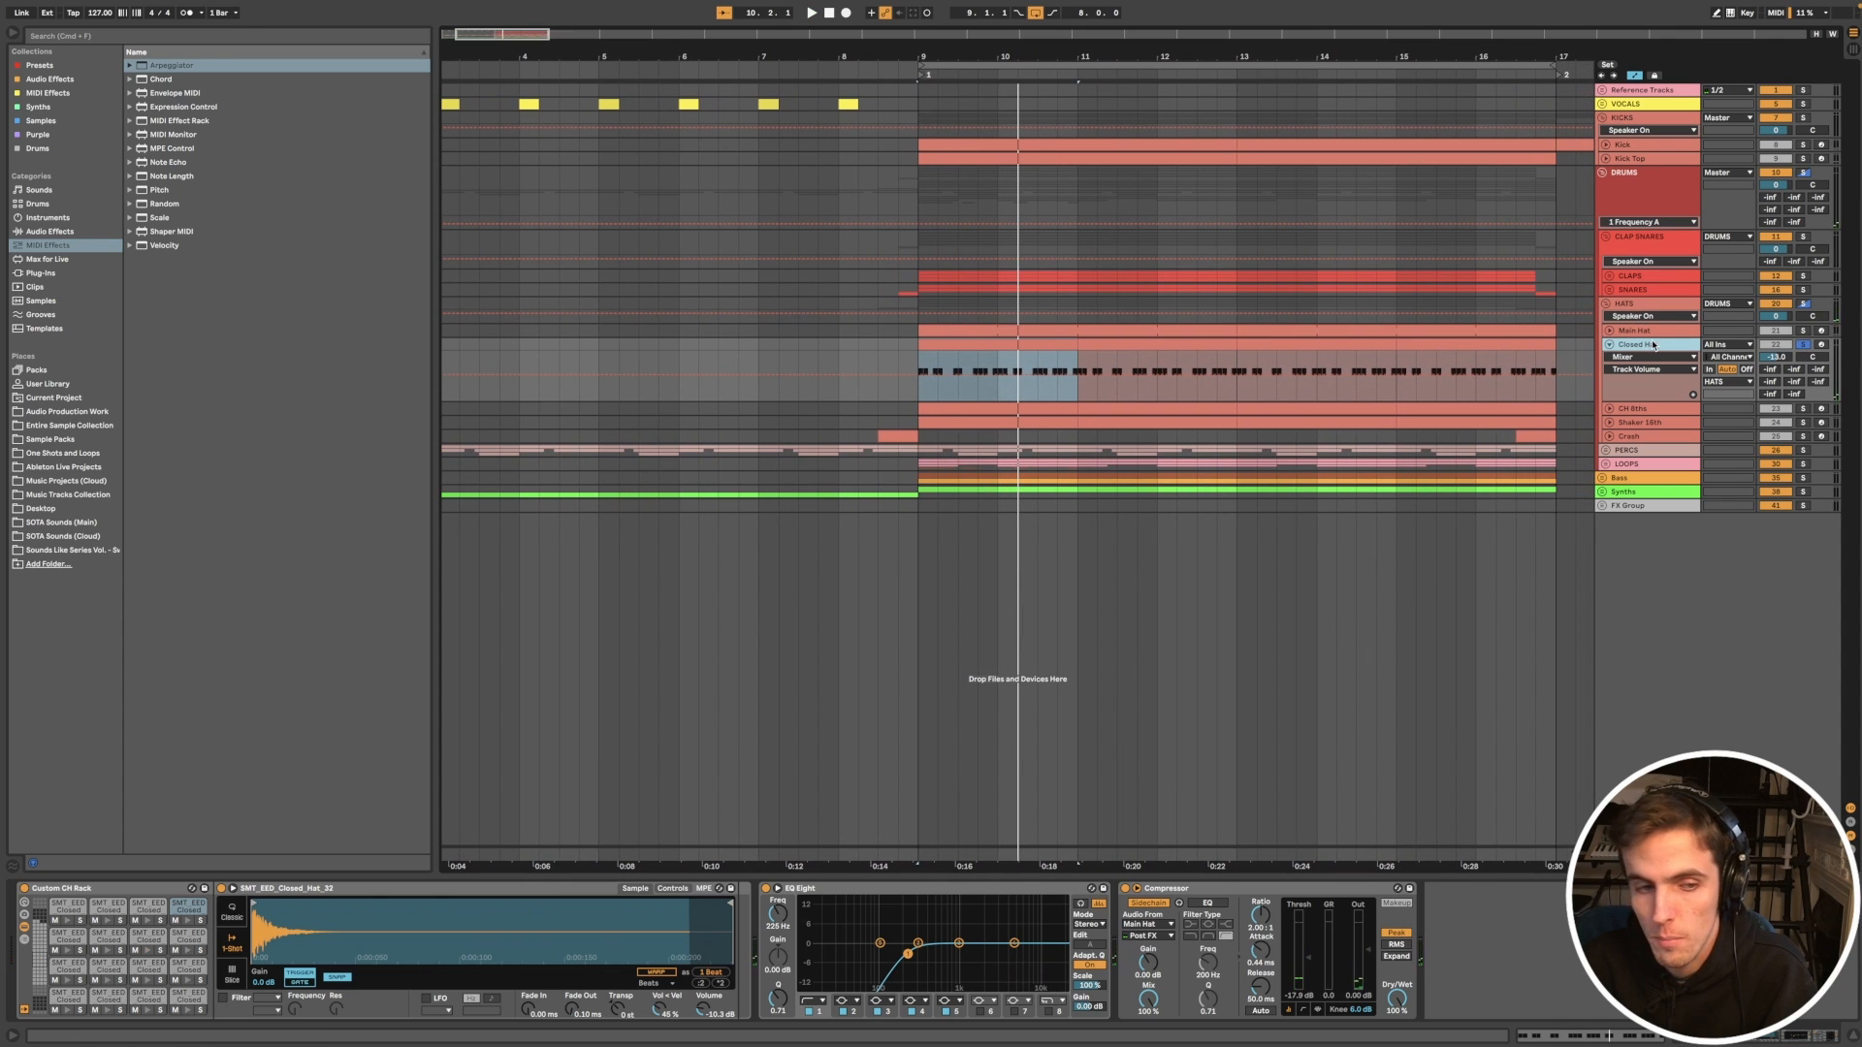
key("space")
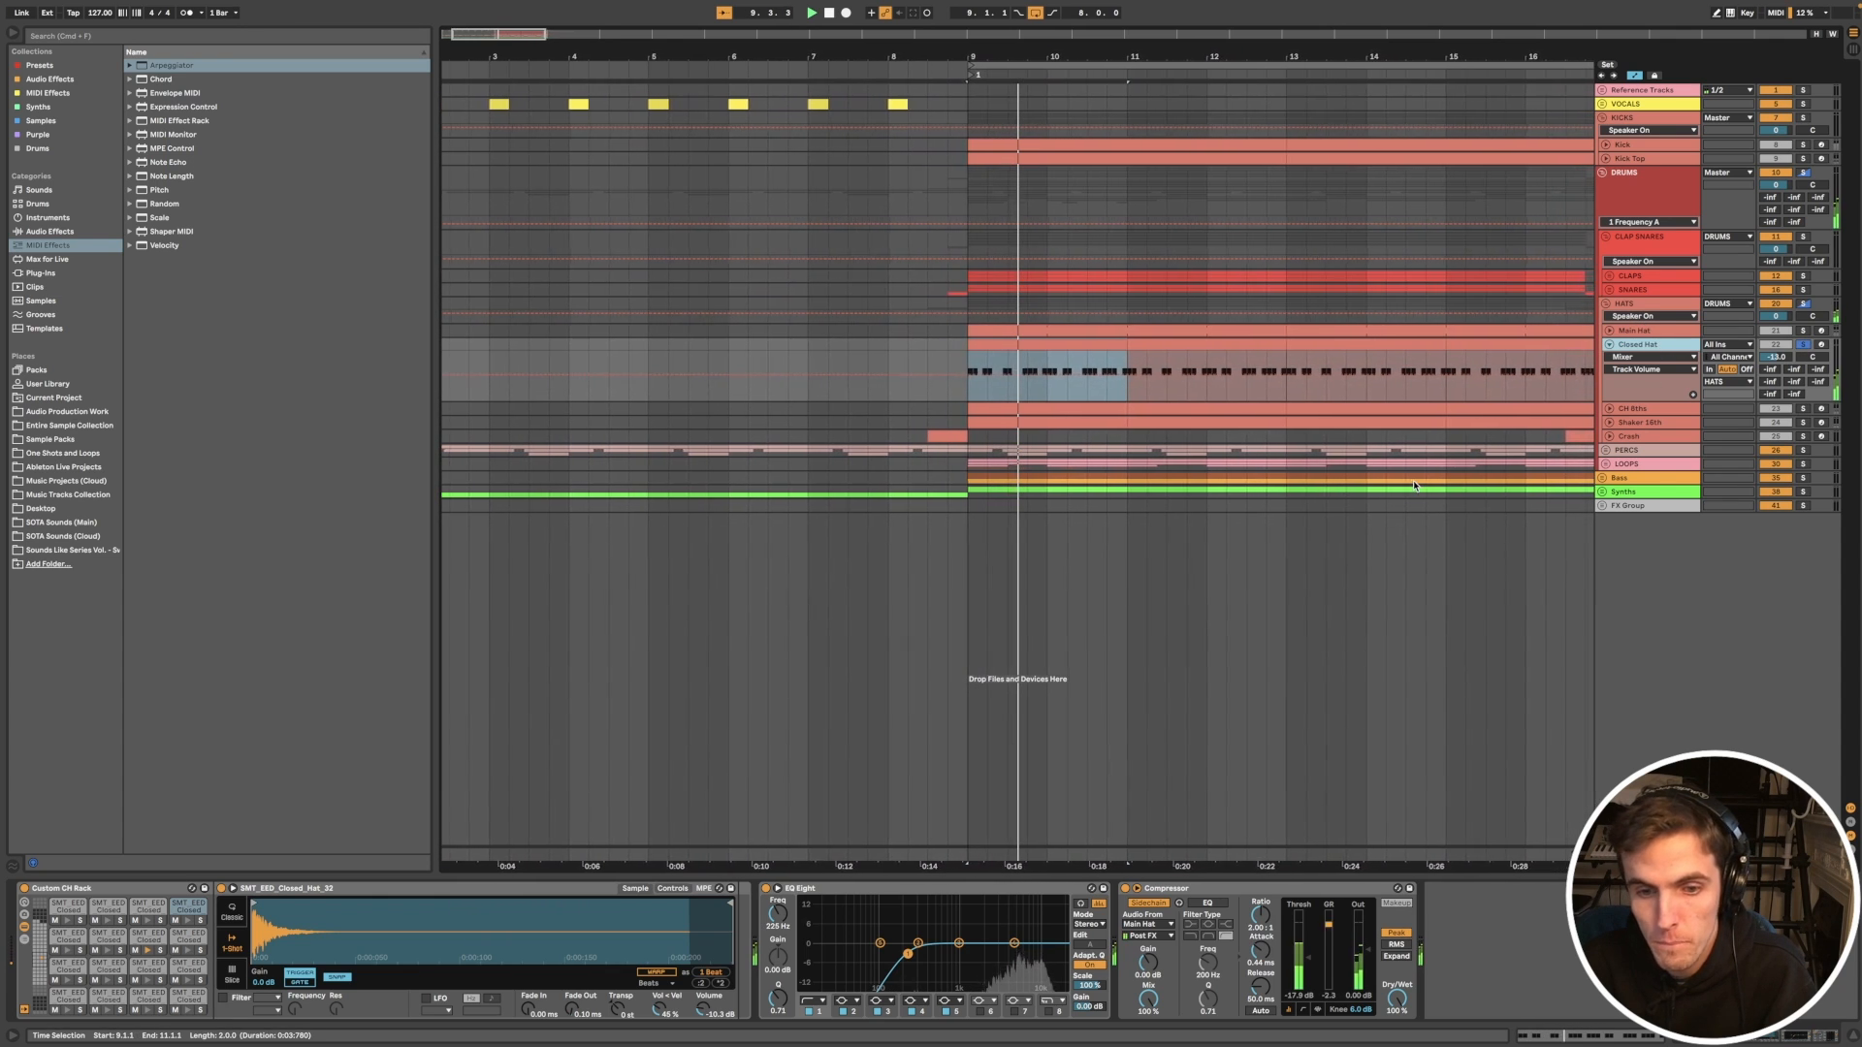
Step: Select bars 9 to 13 of the Main Hat and Closed Hat, enlarge the Main Hat track, and play both soloed
left_click(1046, 332)
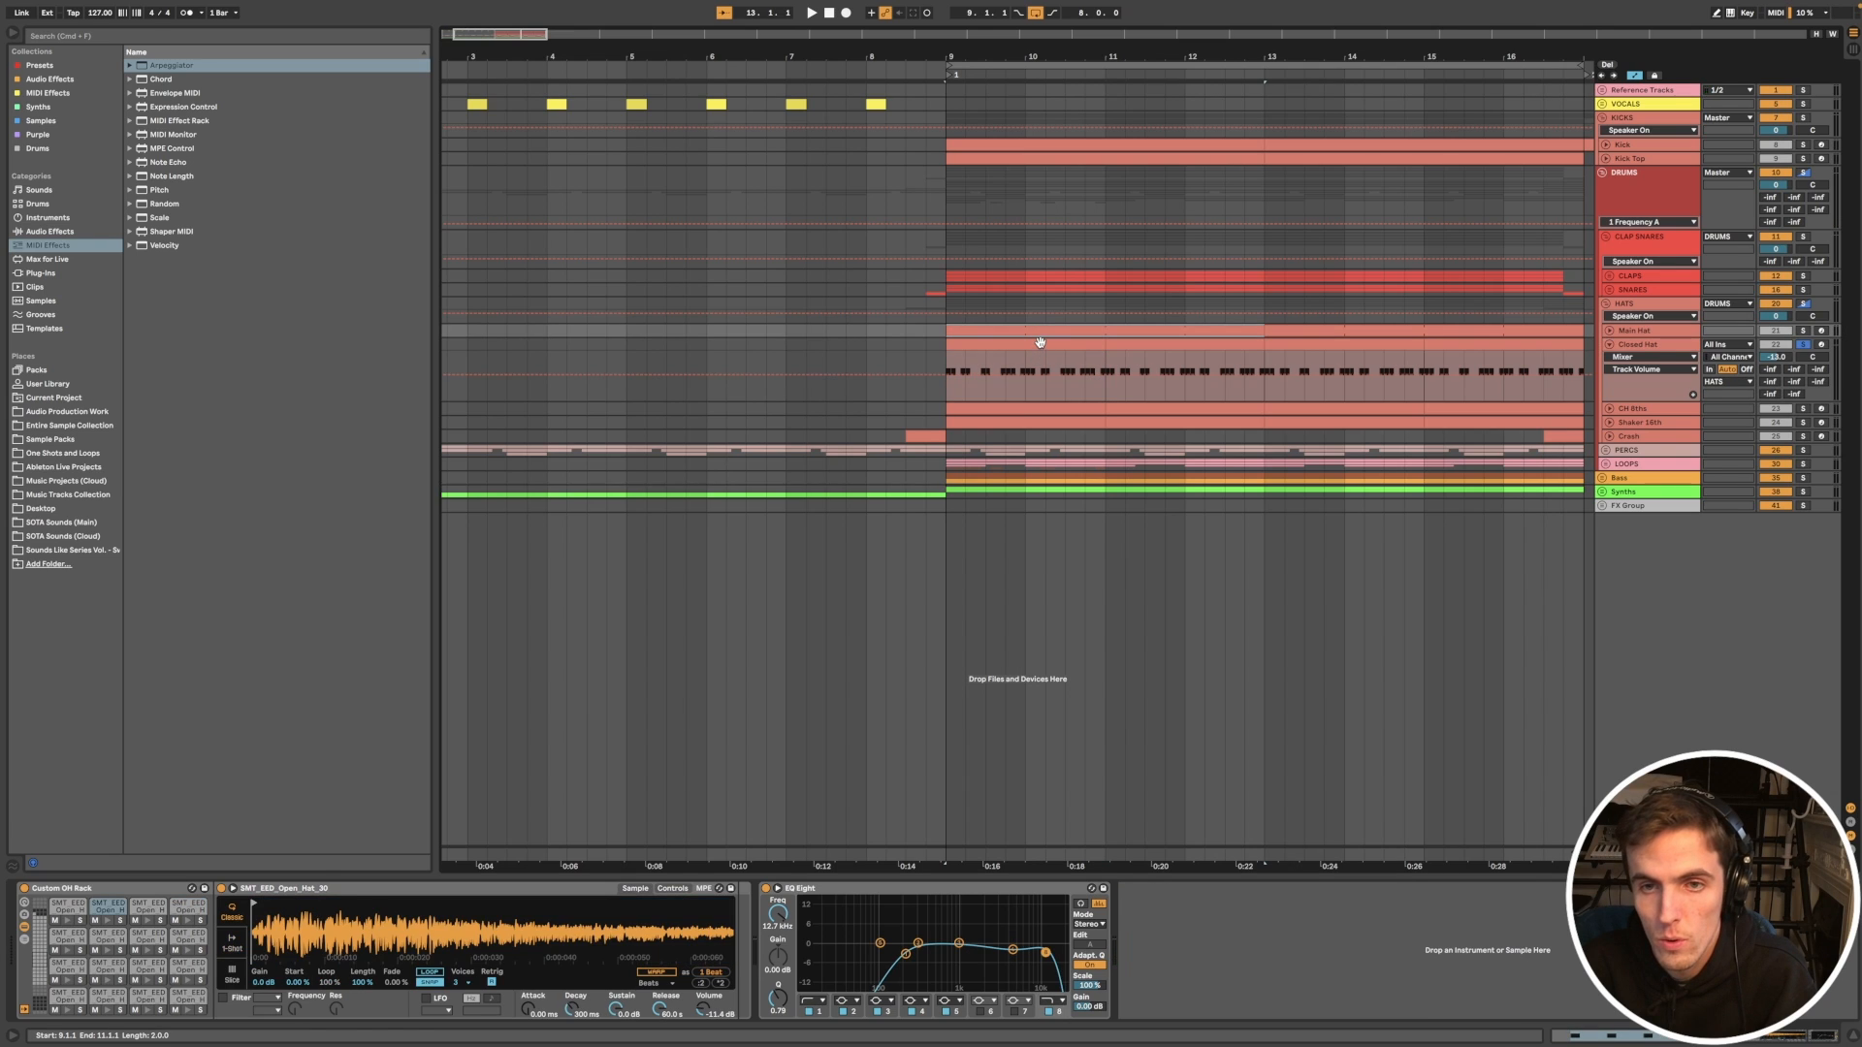
left_click(1041, 342)
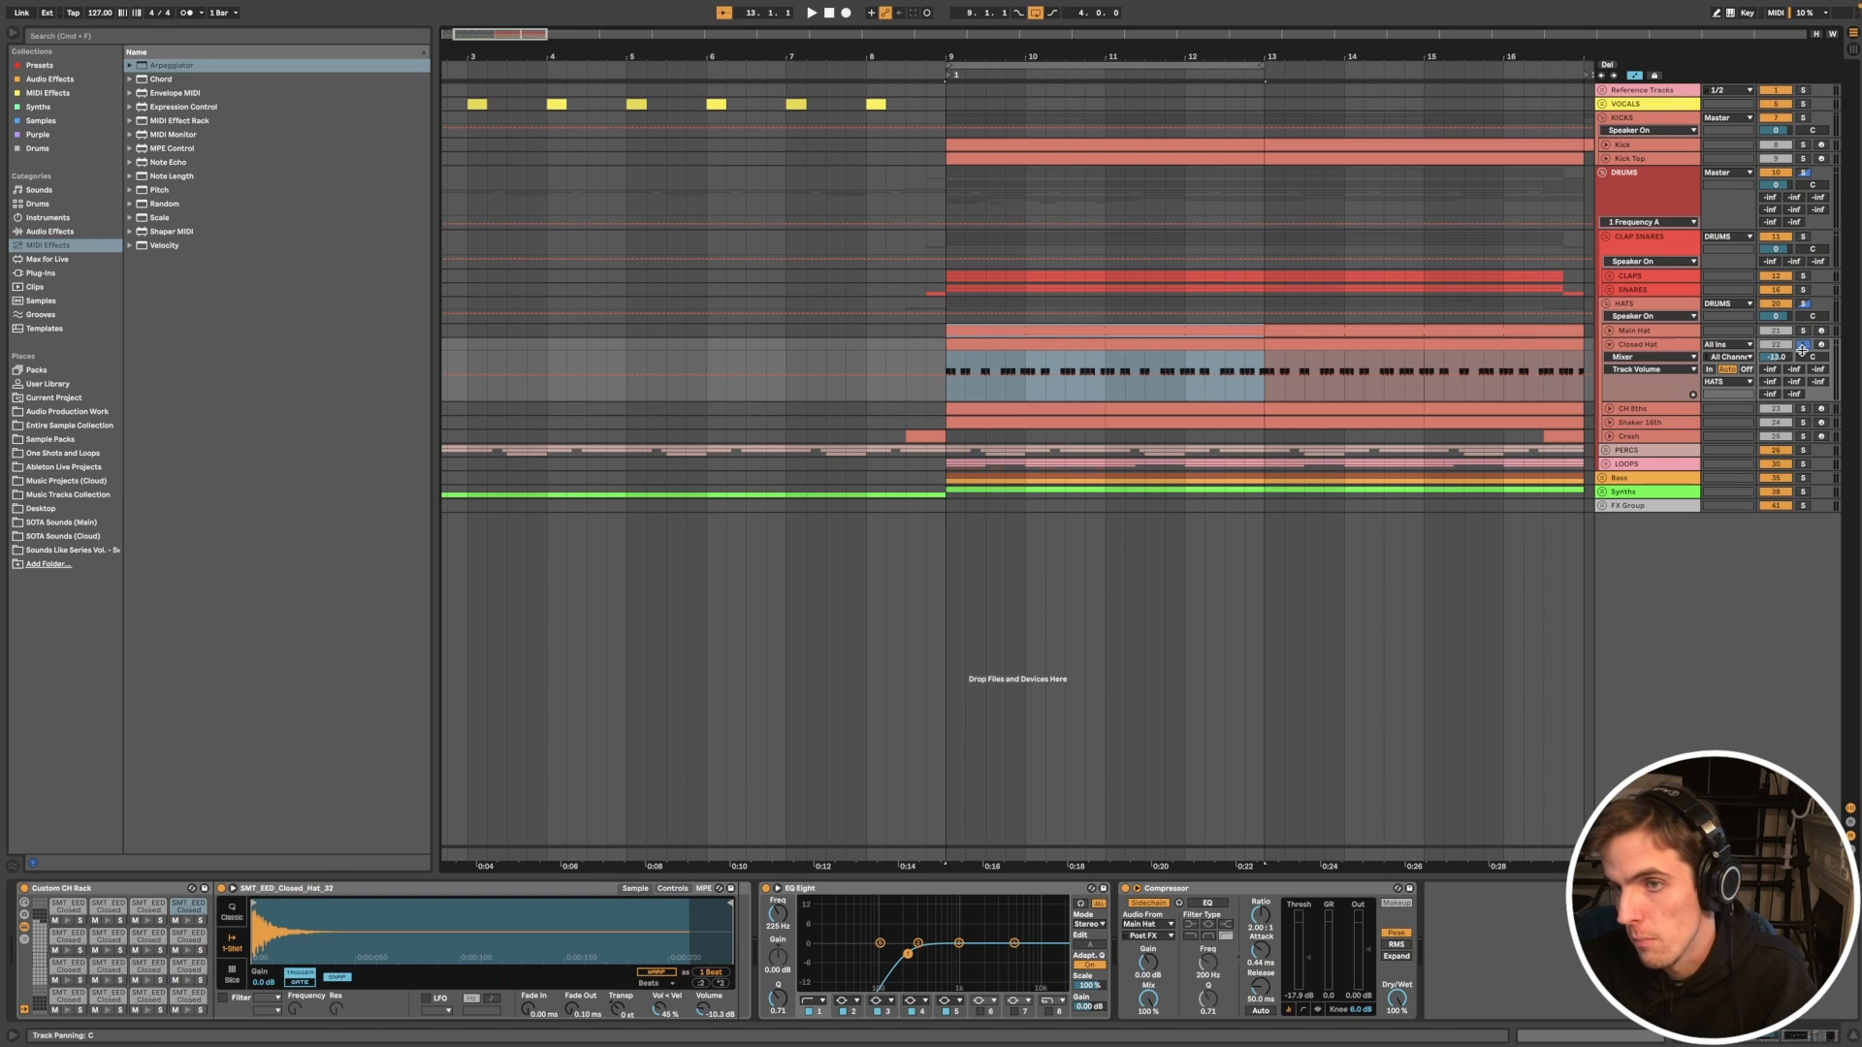
left_click(1608, 332)
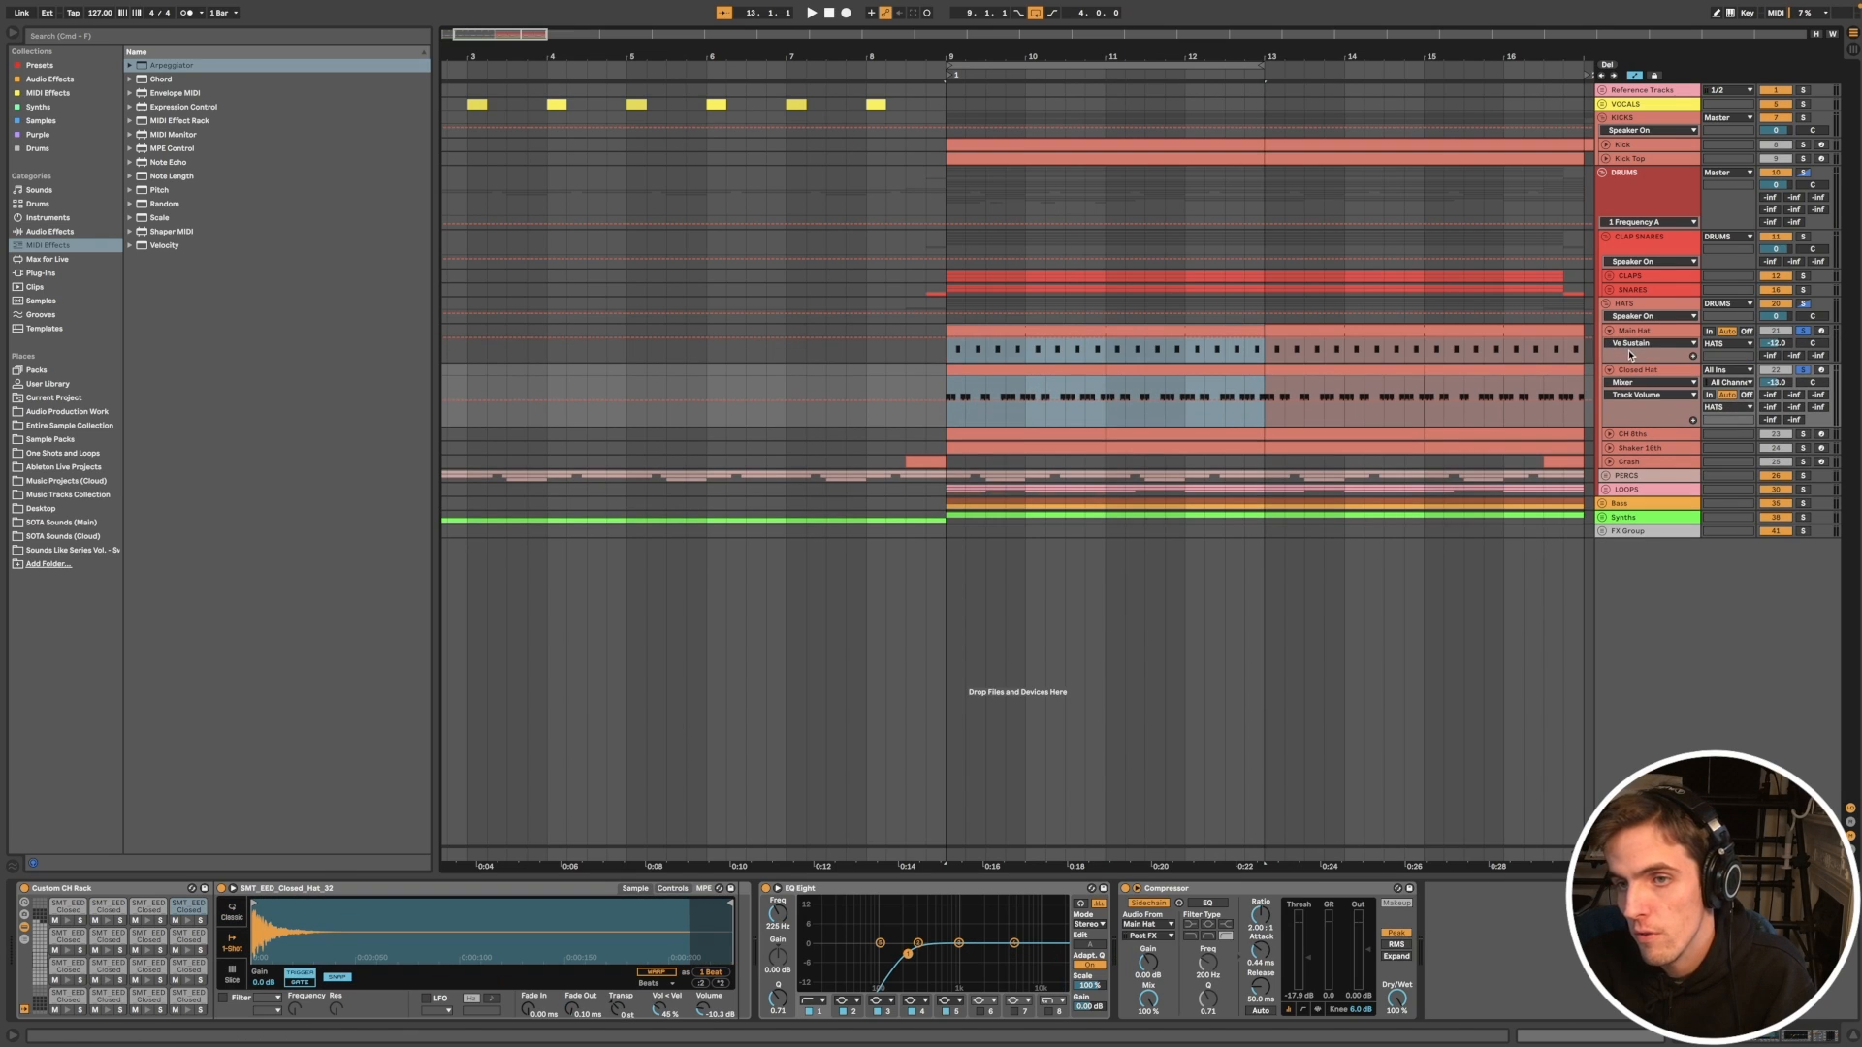
left_click_drag(1630, 361, 1636, 401)
key("space")
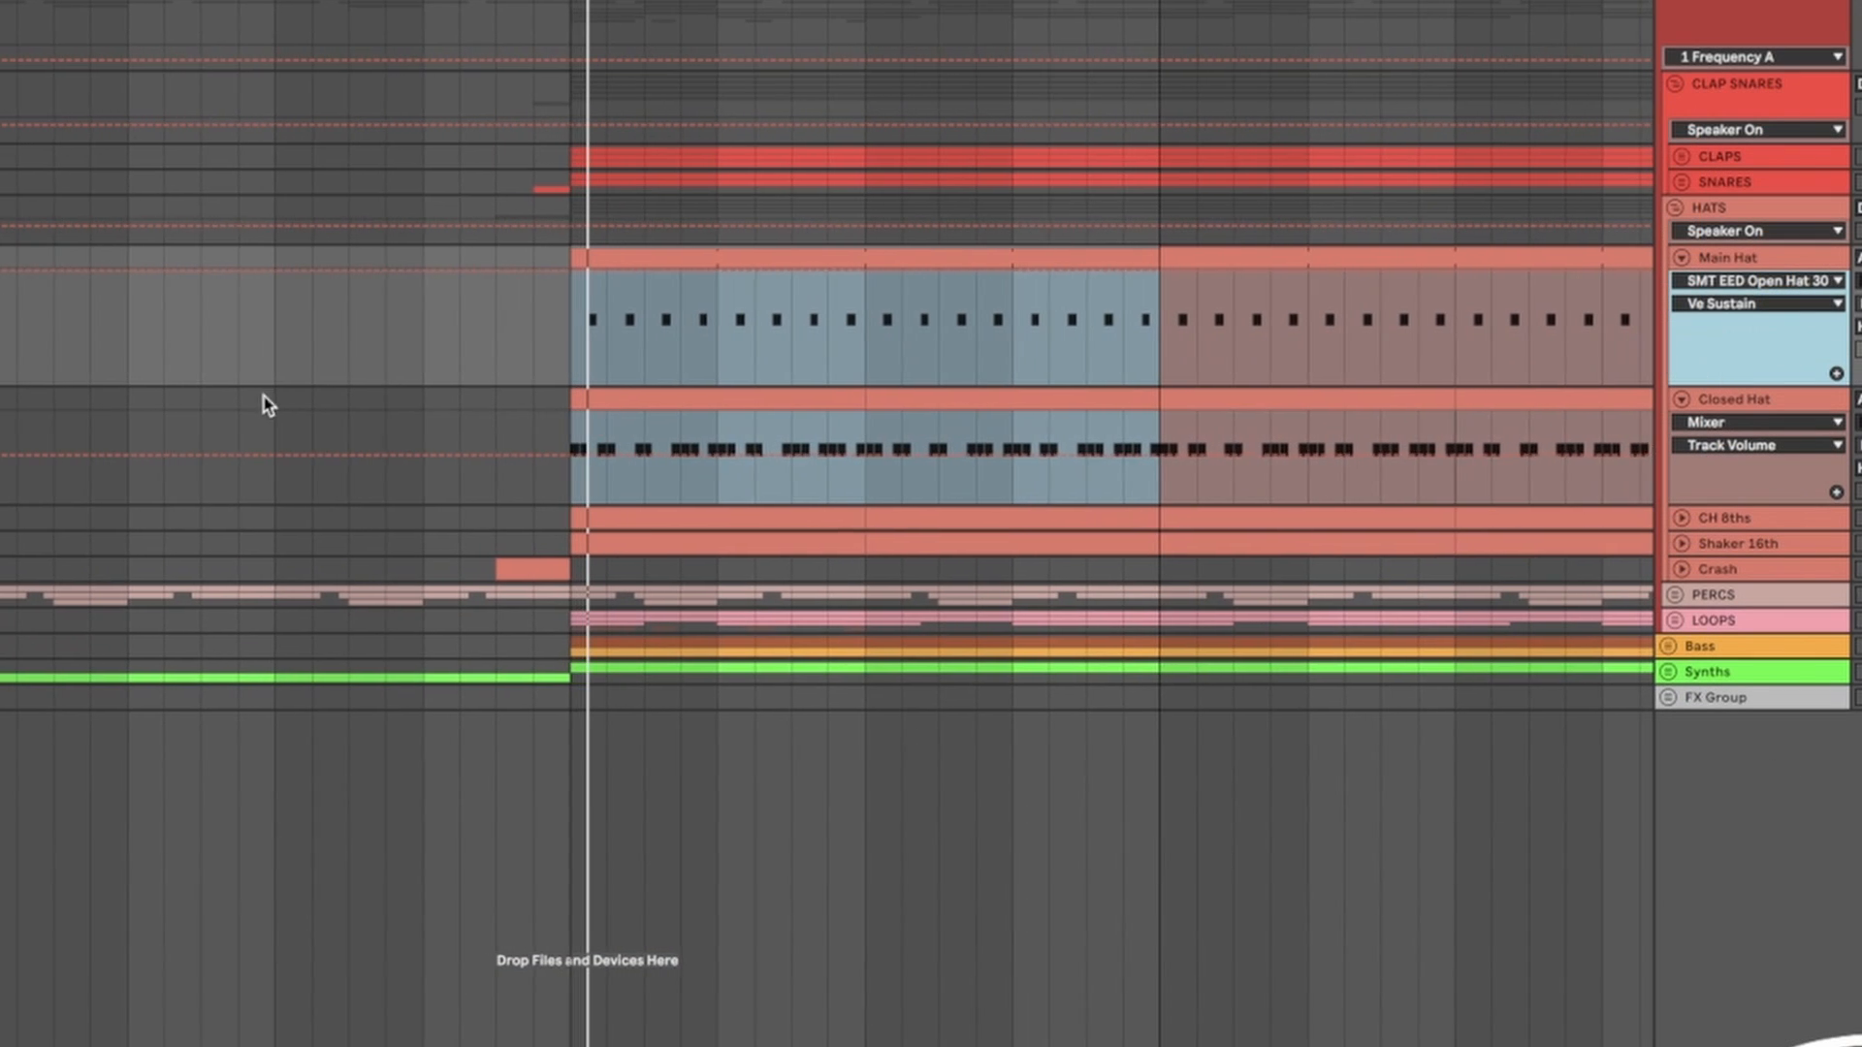
Step: Open the Main Hat and Closed Hat clips together in the note editor to compare their patterns
scroll(963, 437, "up", 5)
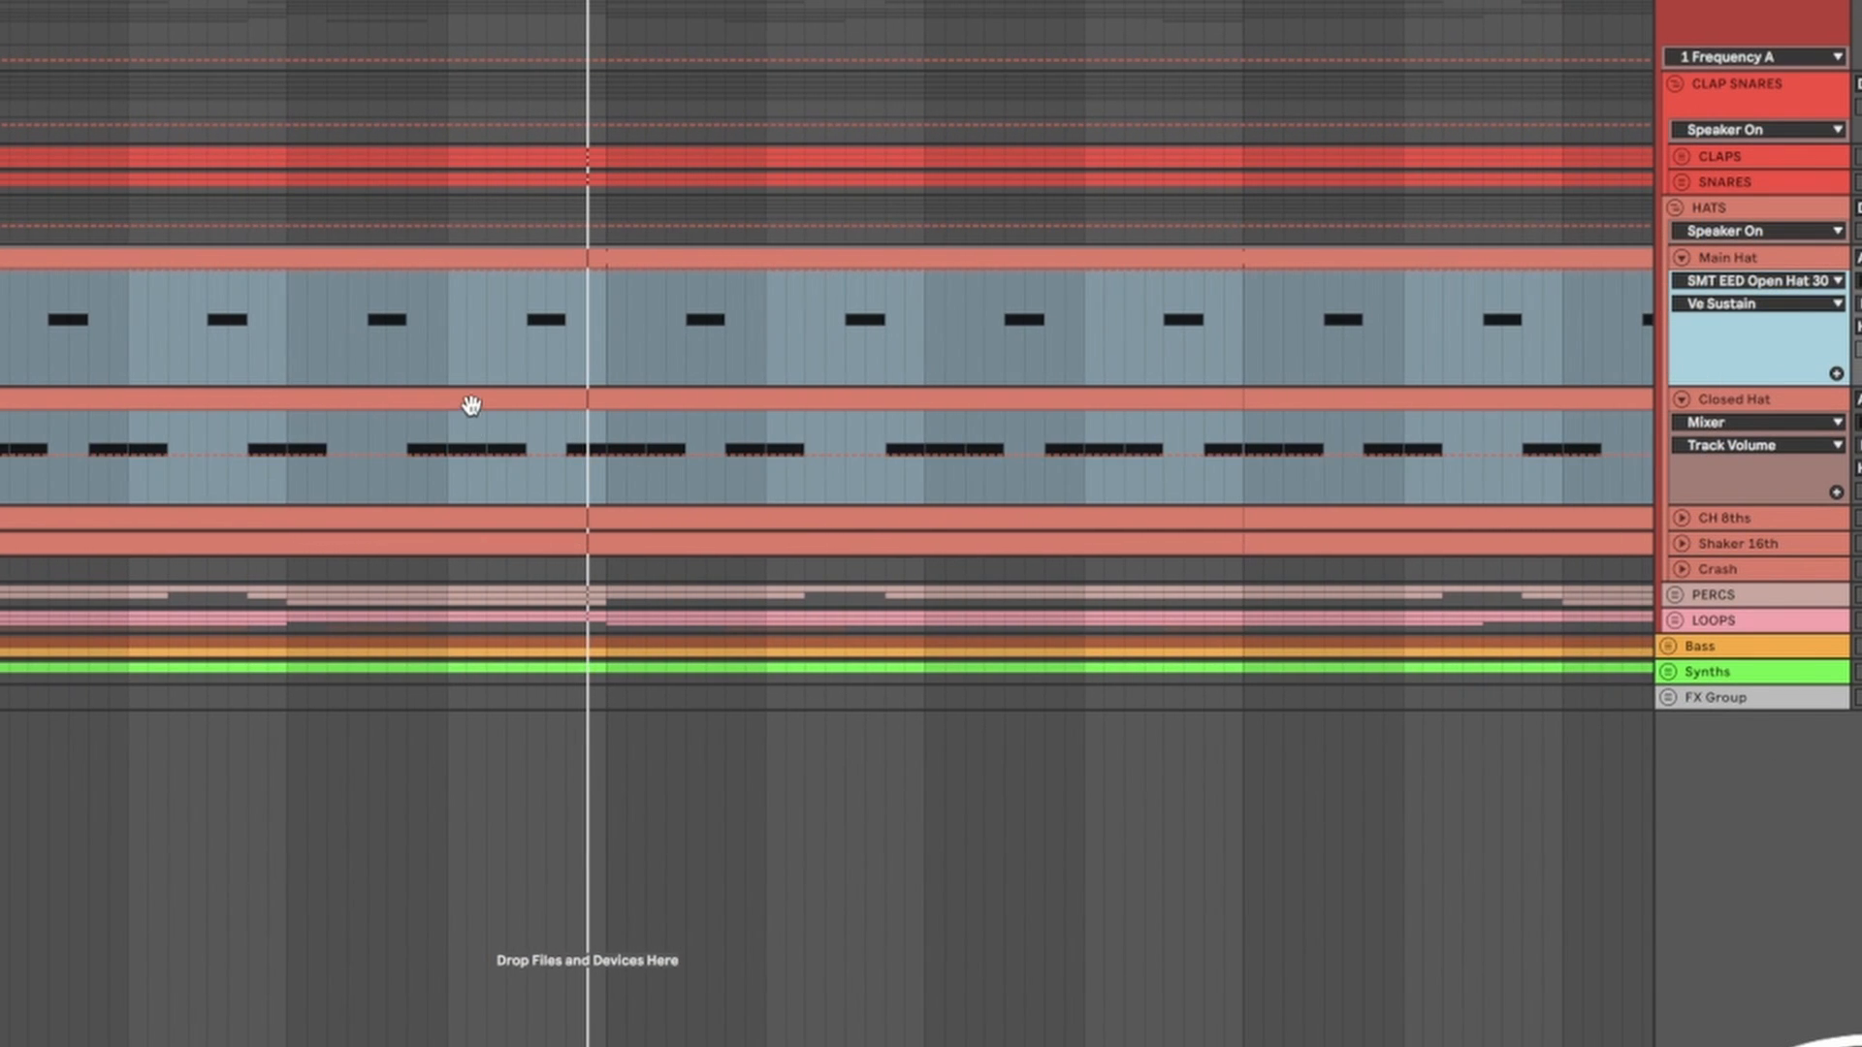
left_click(474, 398)
left_click(487, 251, "shift")
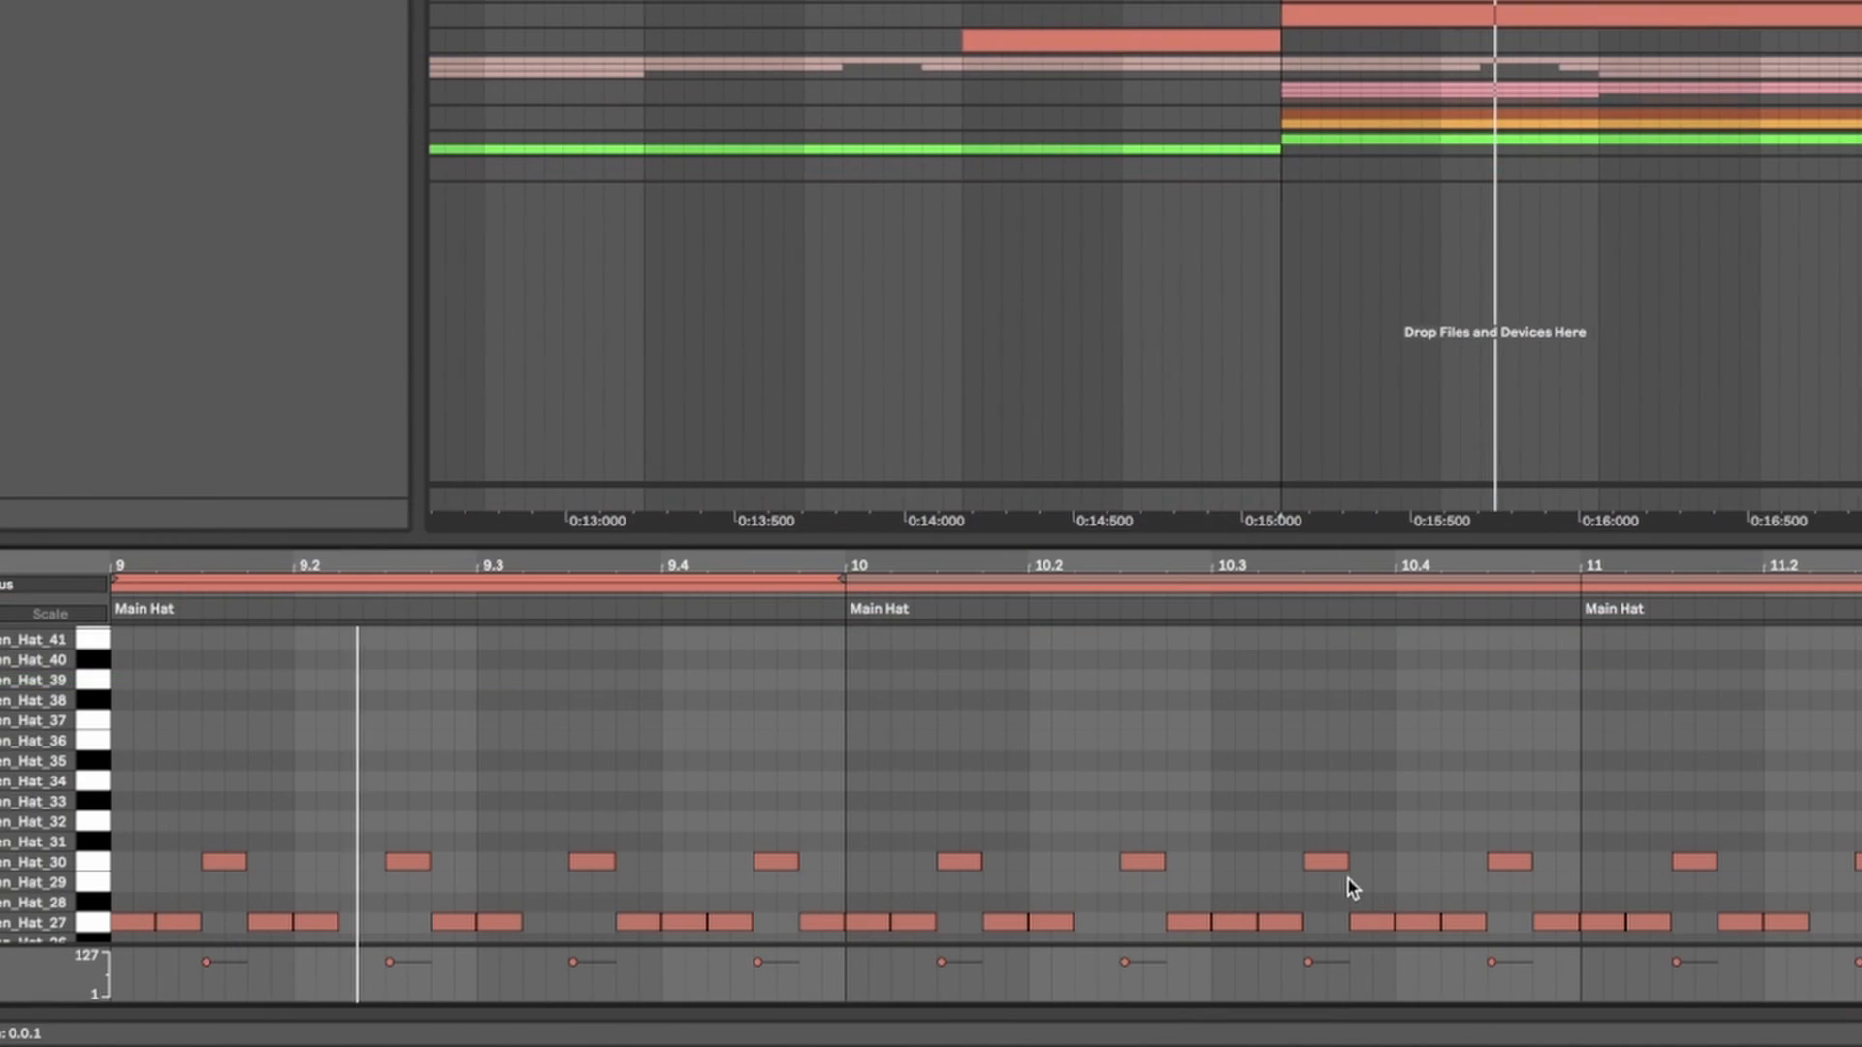
Step: Hide the automation in the arrangement and compare the Main Hat and Closed Hat notes from bar 9
scroll(1428, 291, "down", 5)
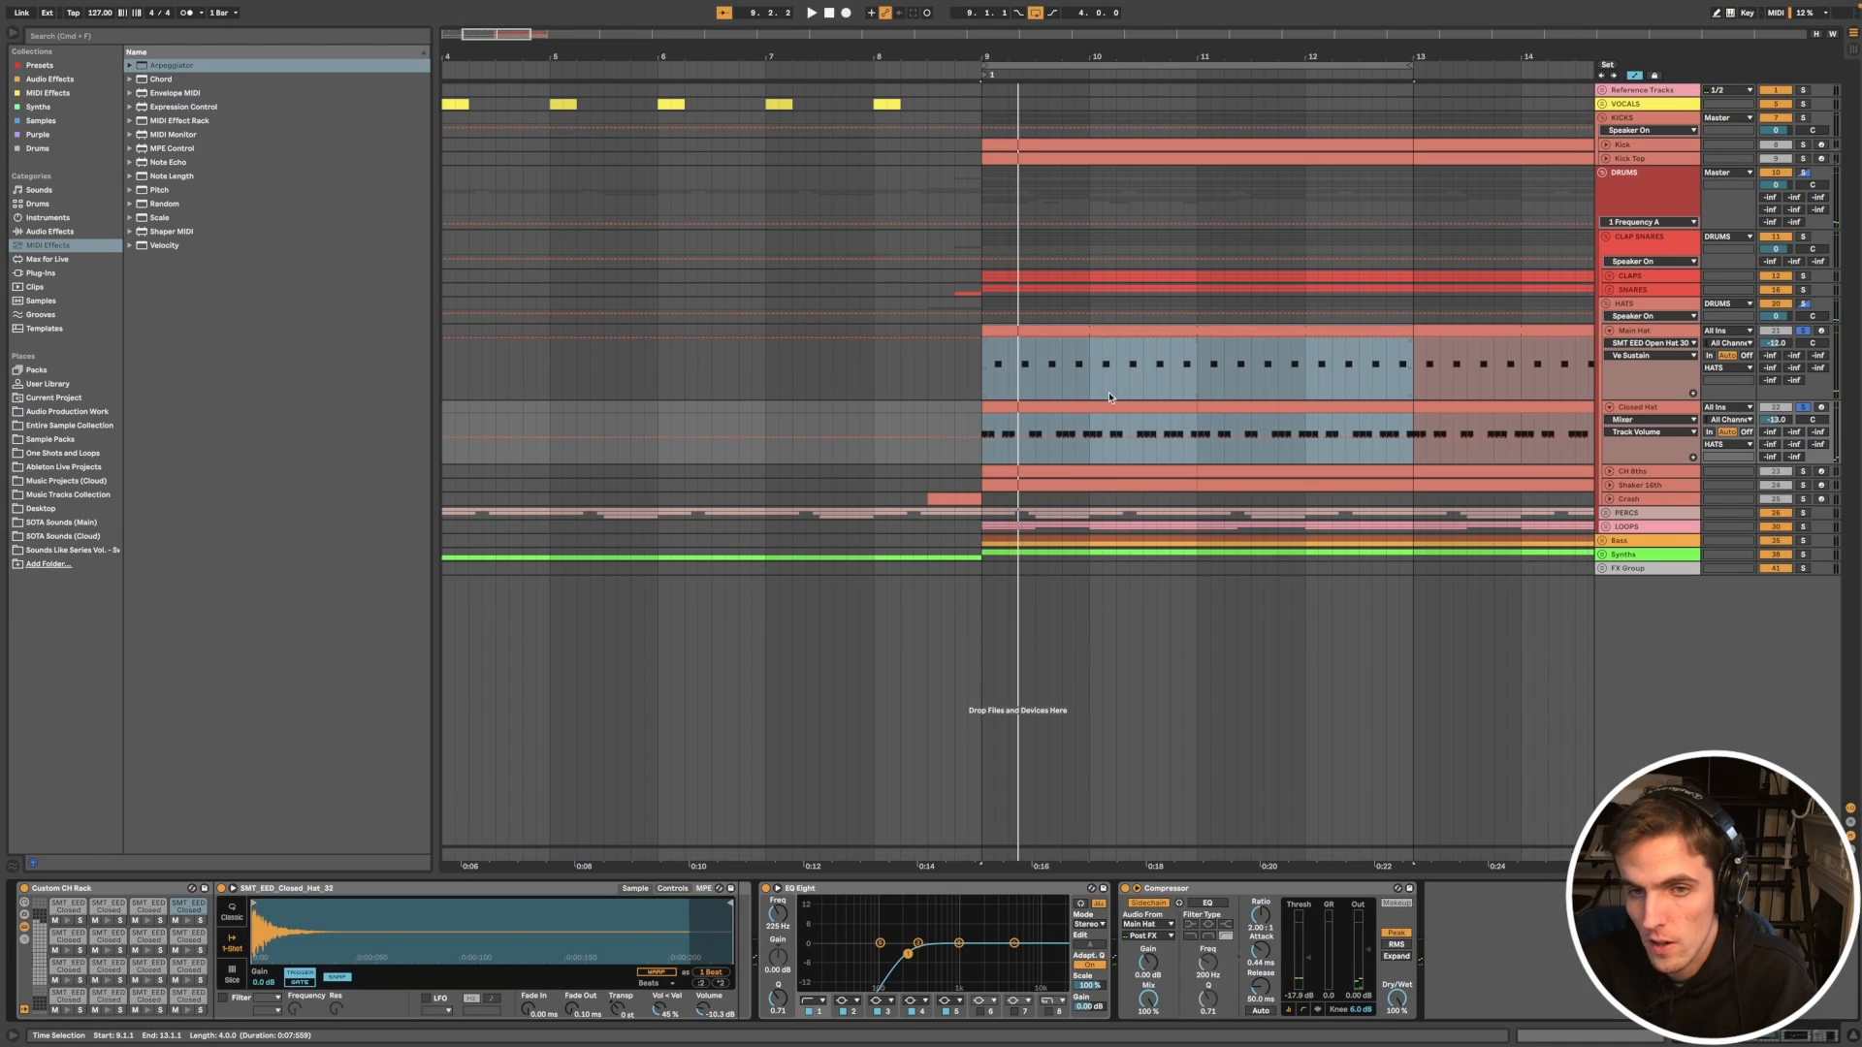
scroll(1109, 397, "up", 10)
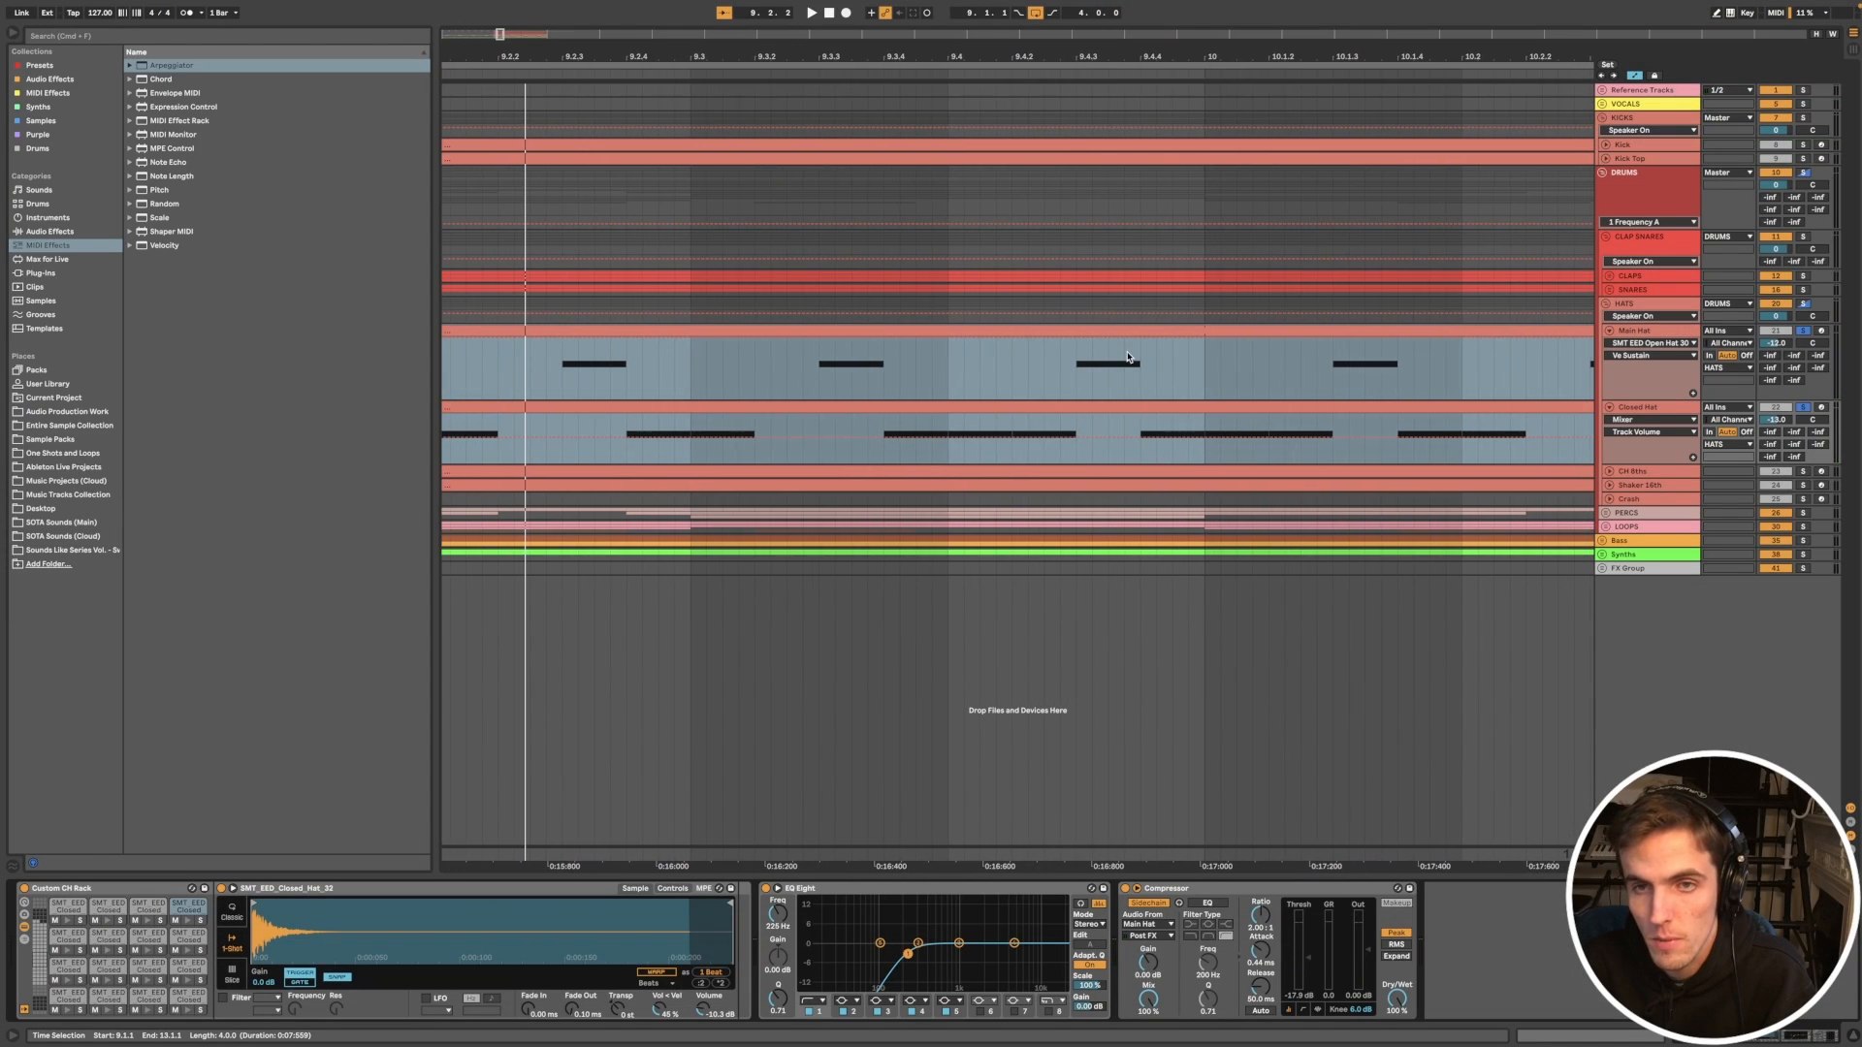
left_click(1635, 76)
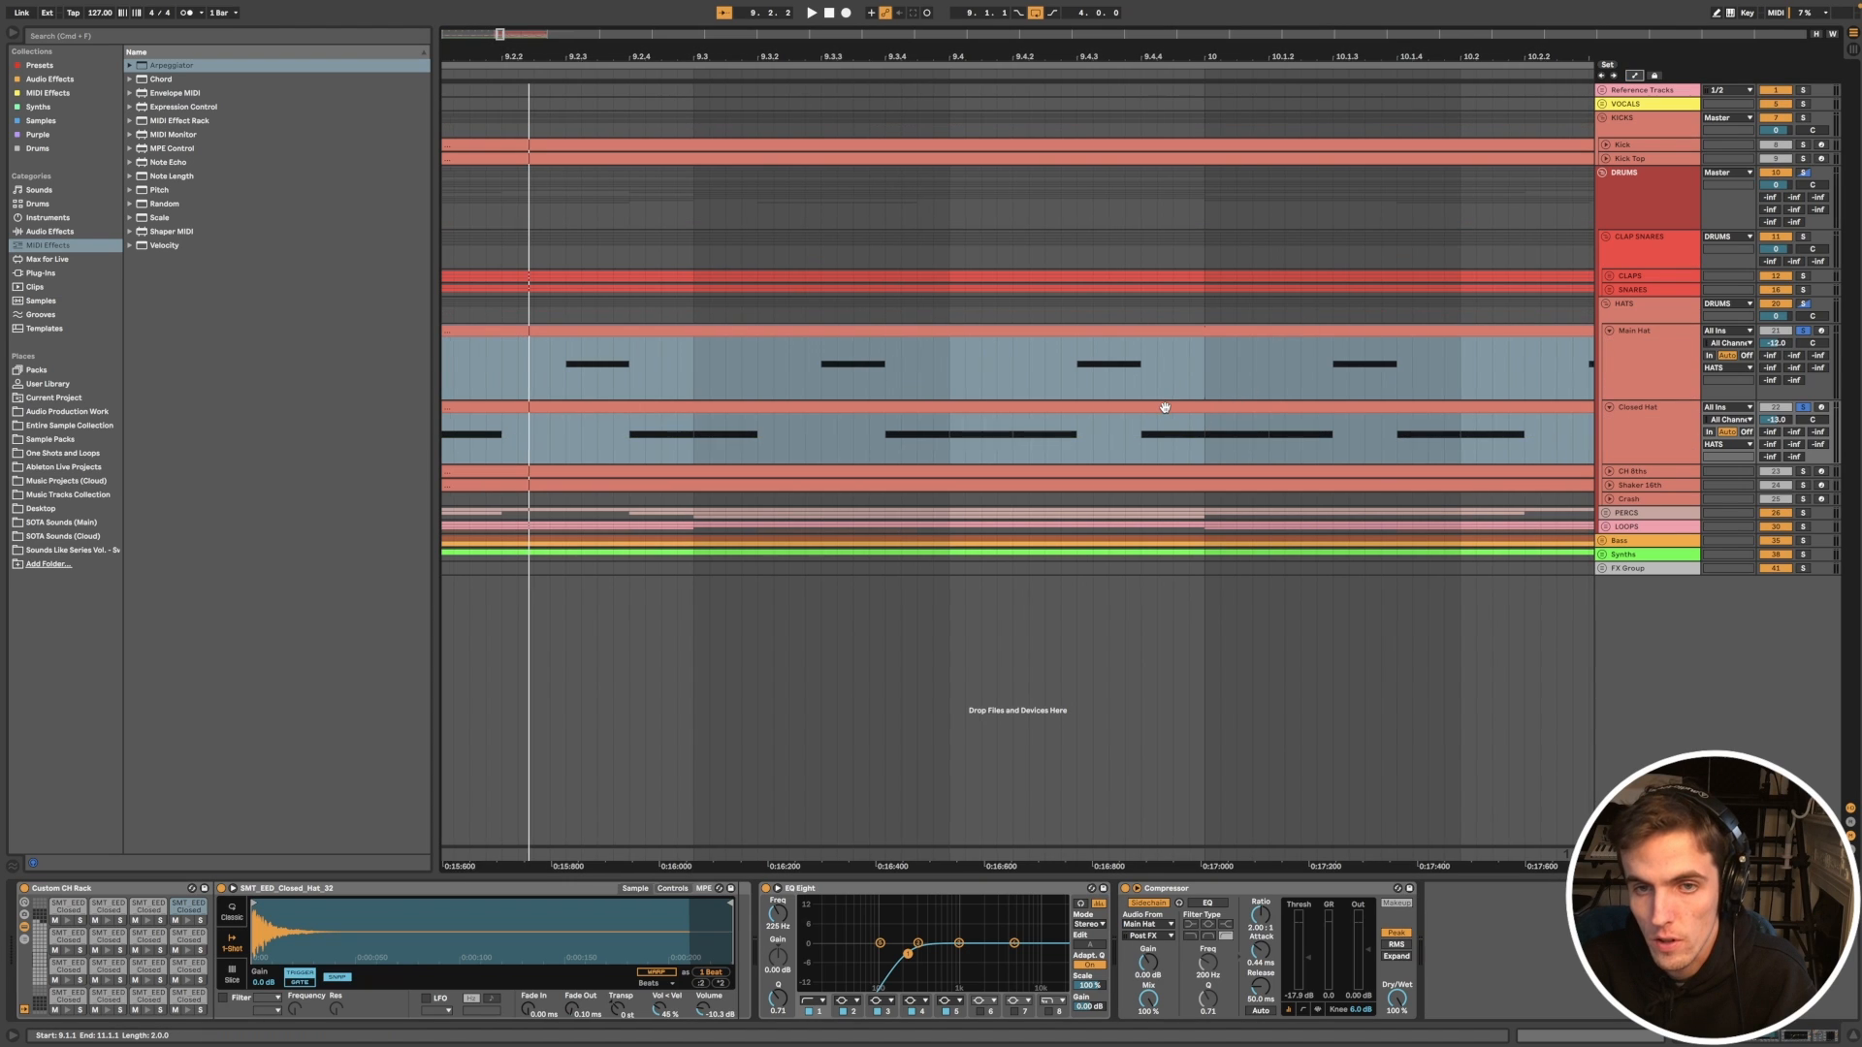
scroll(1163, 408, "down", 3)
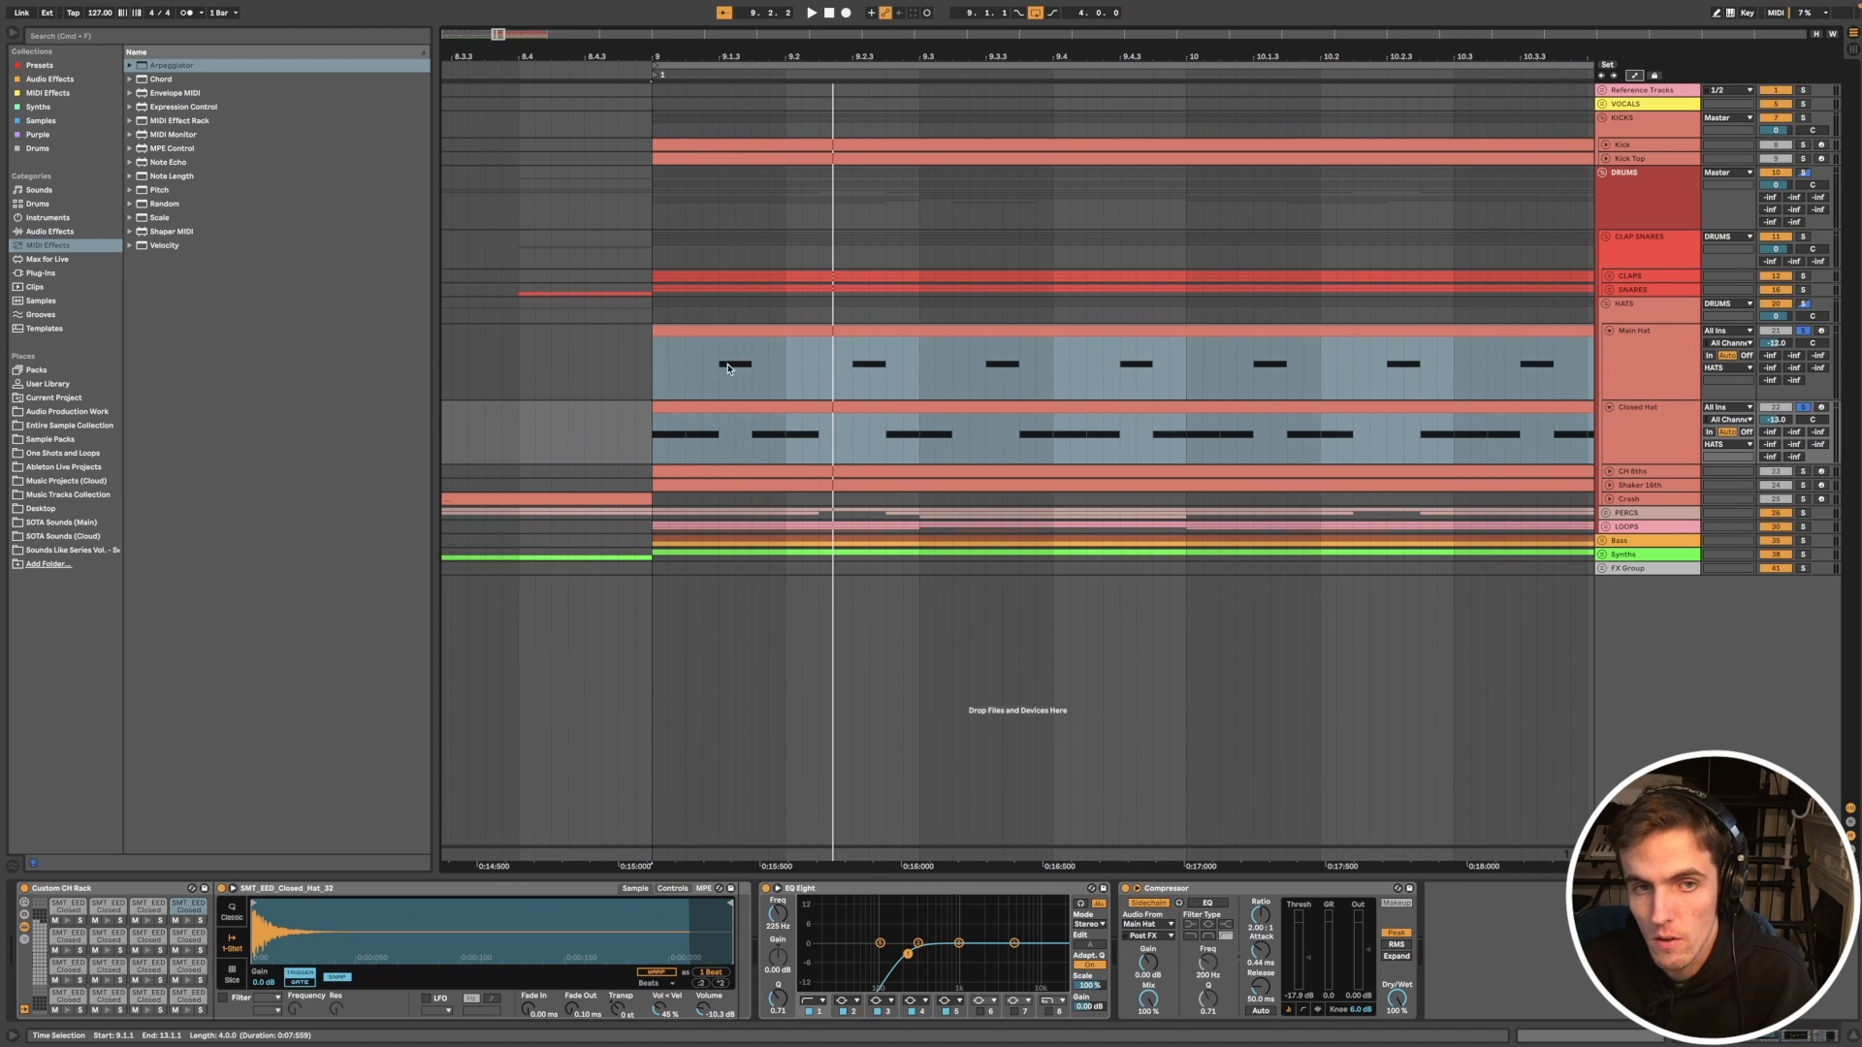
scroll(1161, 397, "down", 5)
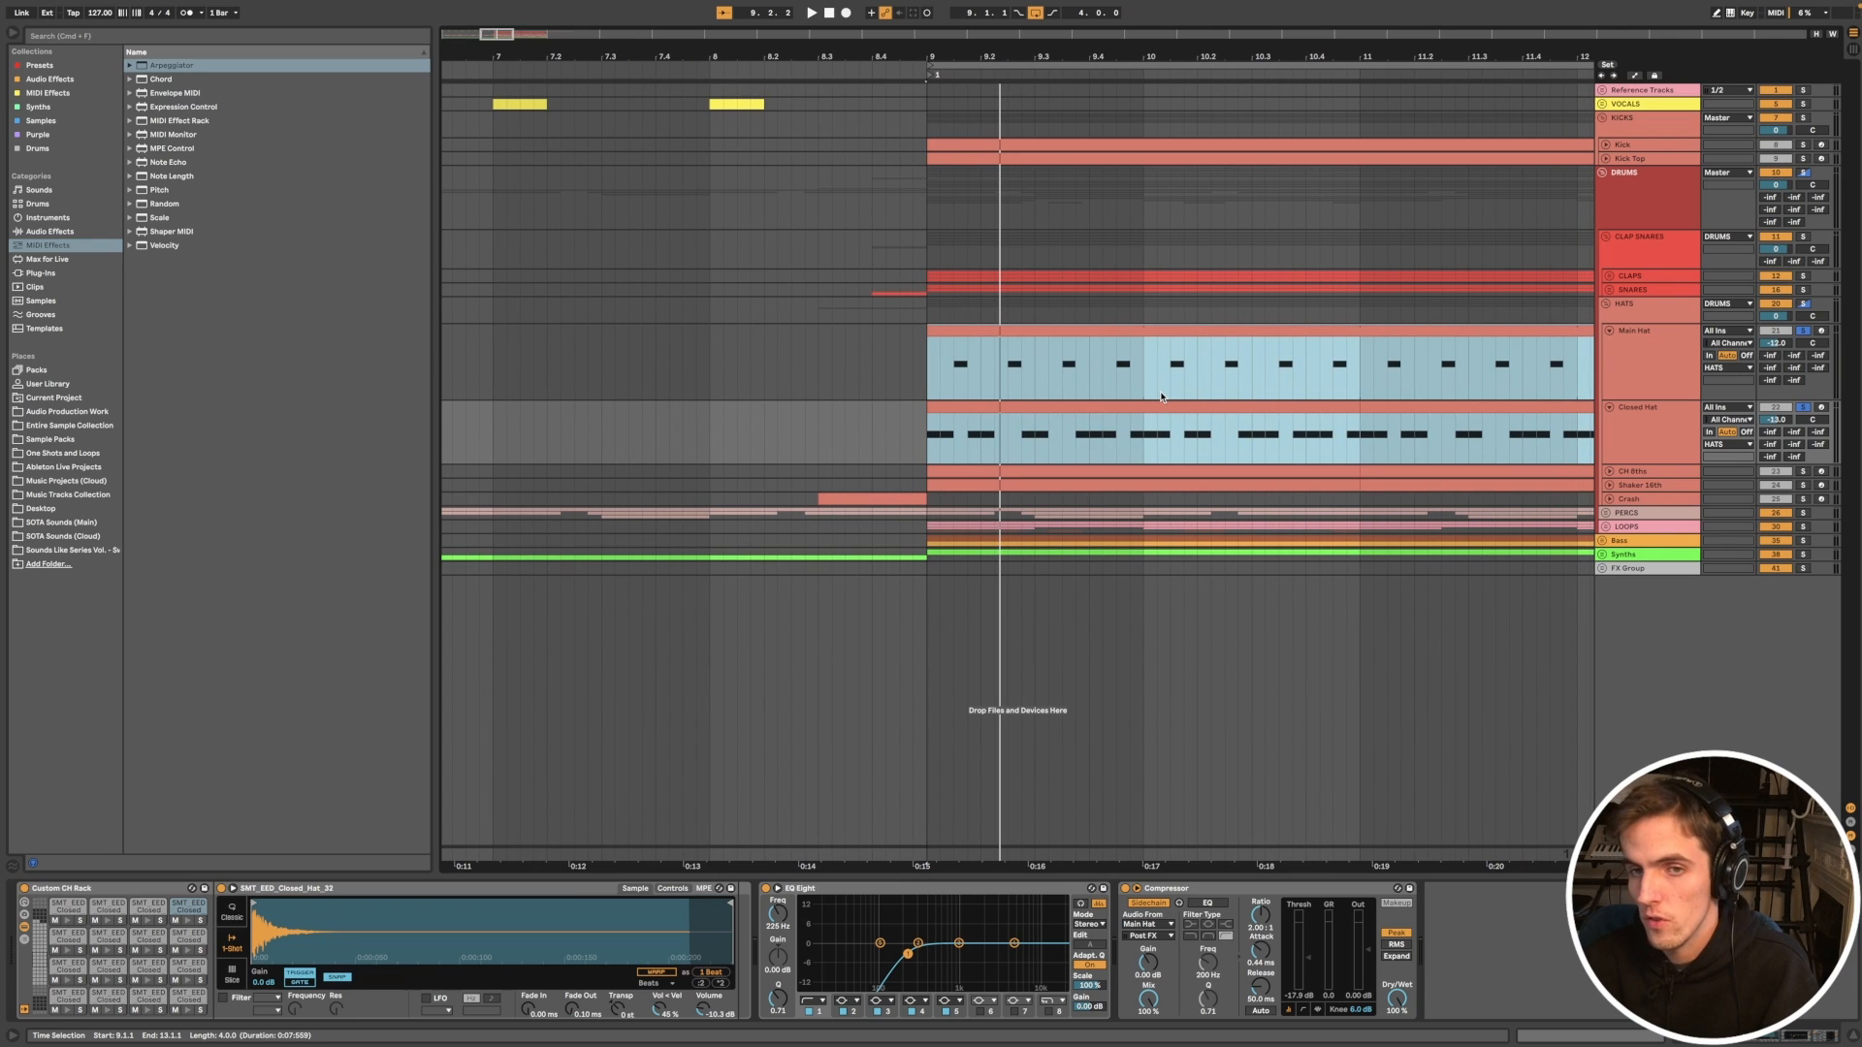
Step: Mark the Closed Hat's opening notes at bar 9 and place the insert marker on the first Main Hat note at 9.1.3
scroll(1161, 397, "right", 2)
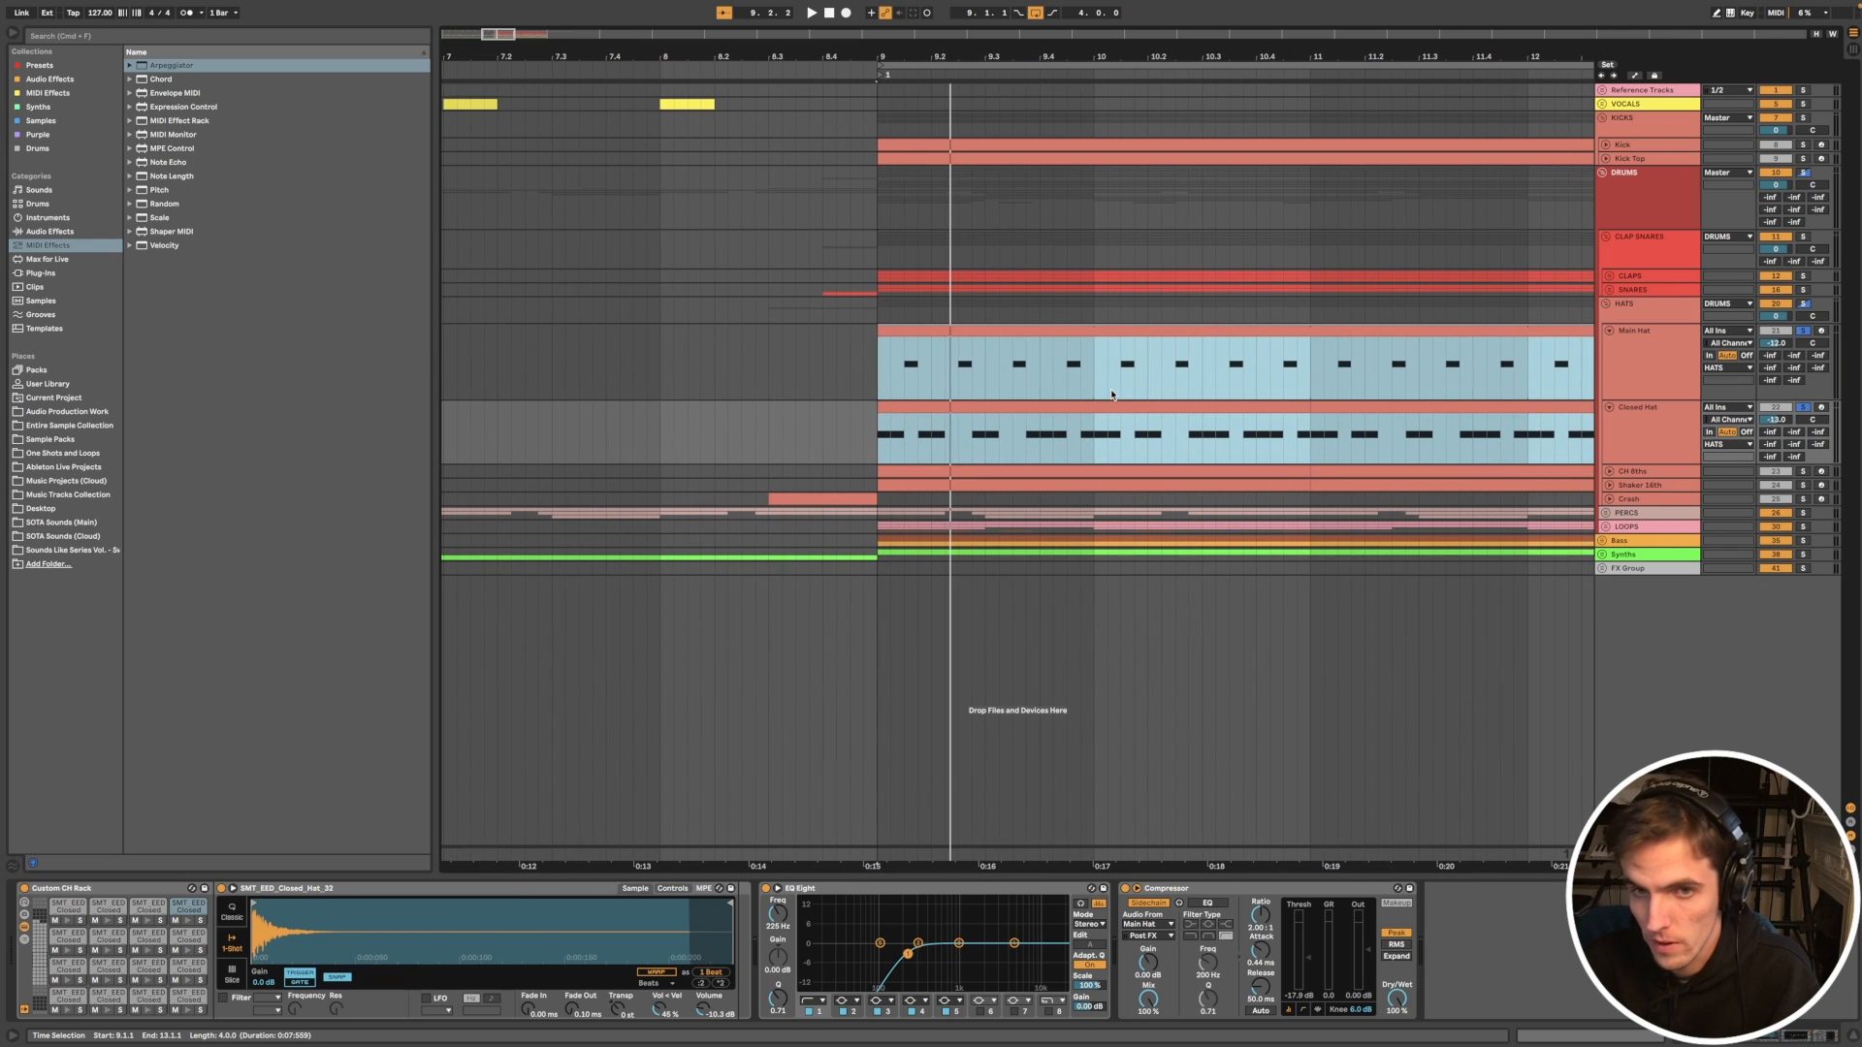
scroll(1112, 395, "right", 1)
left_click_drag(849, 446, 890, 446)
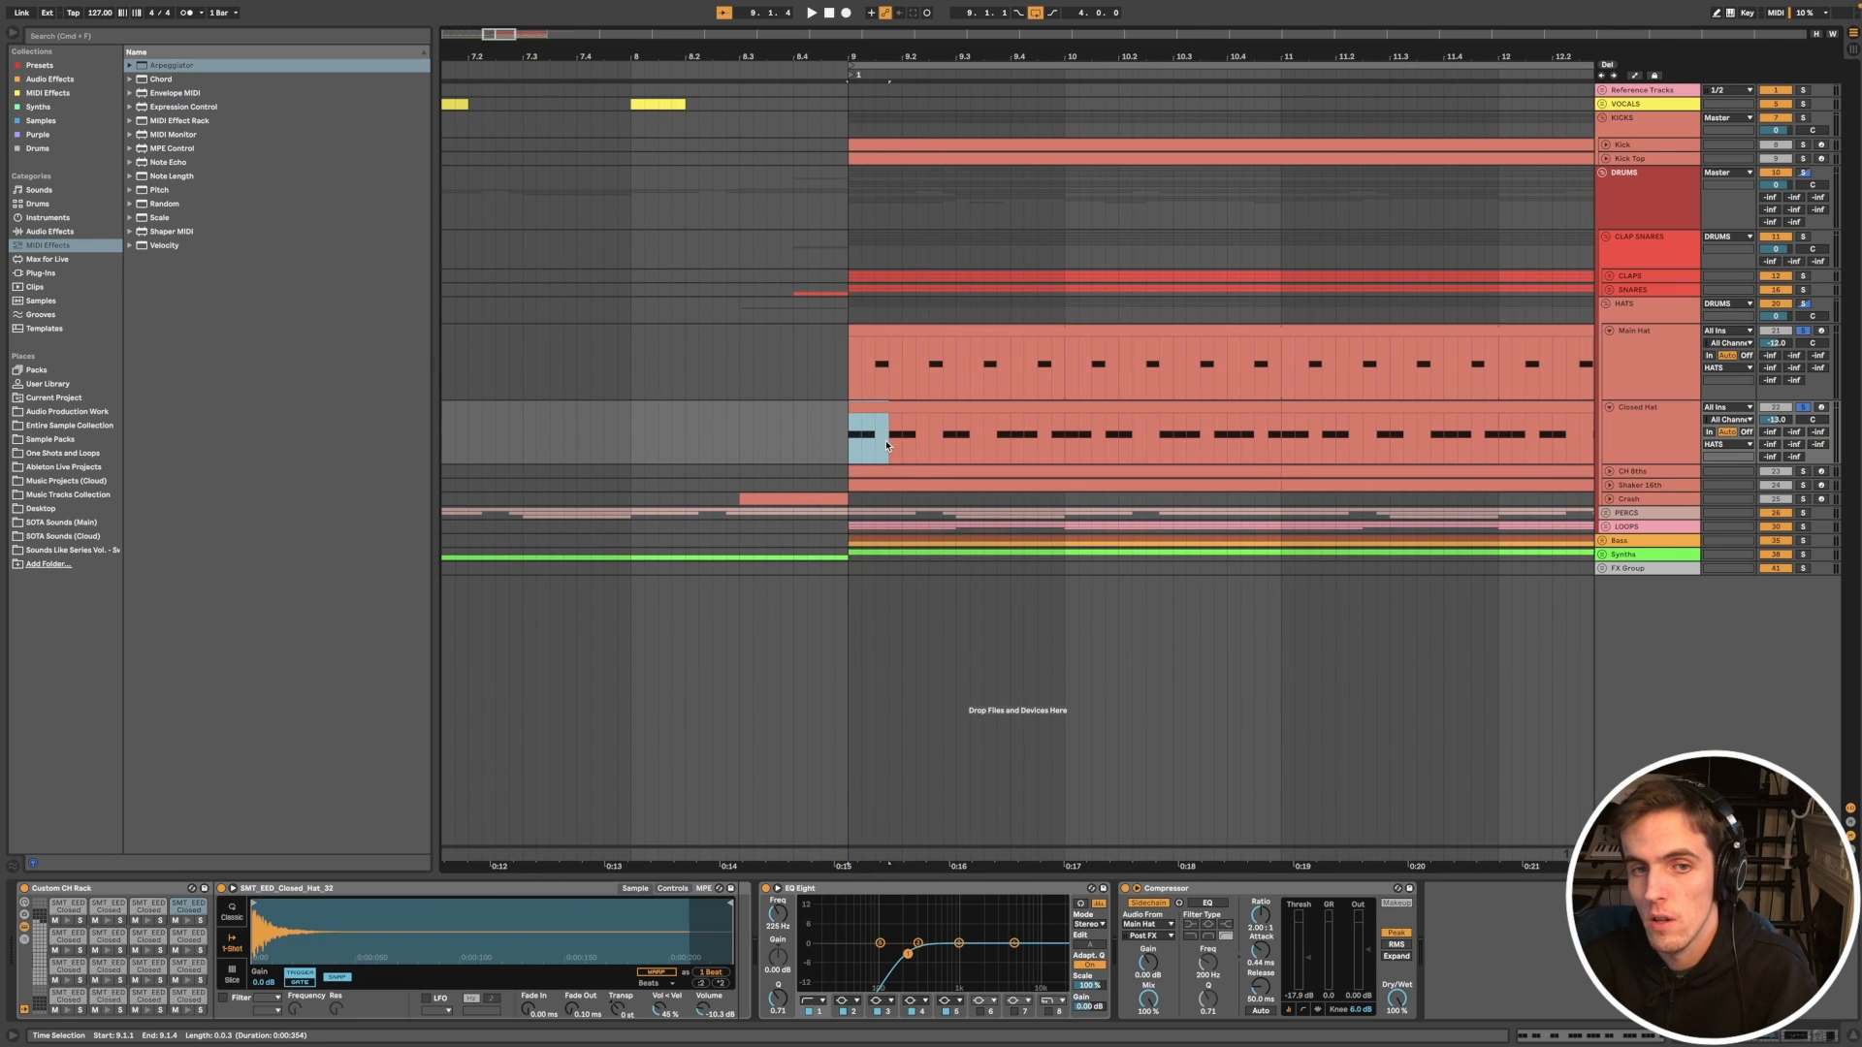
scroll(870, 364, "up", 3)
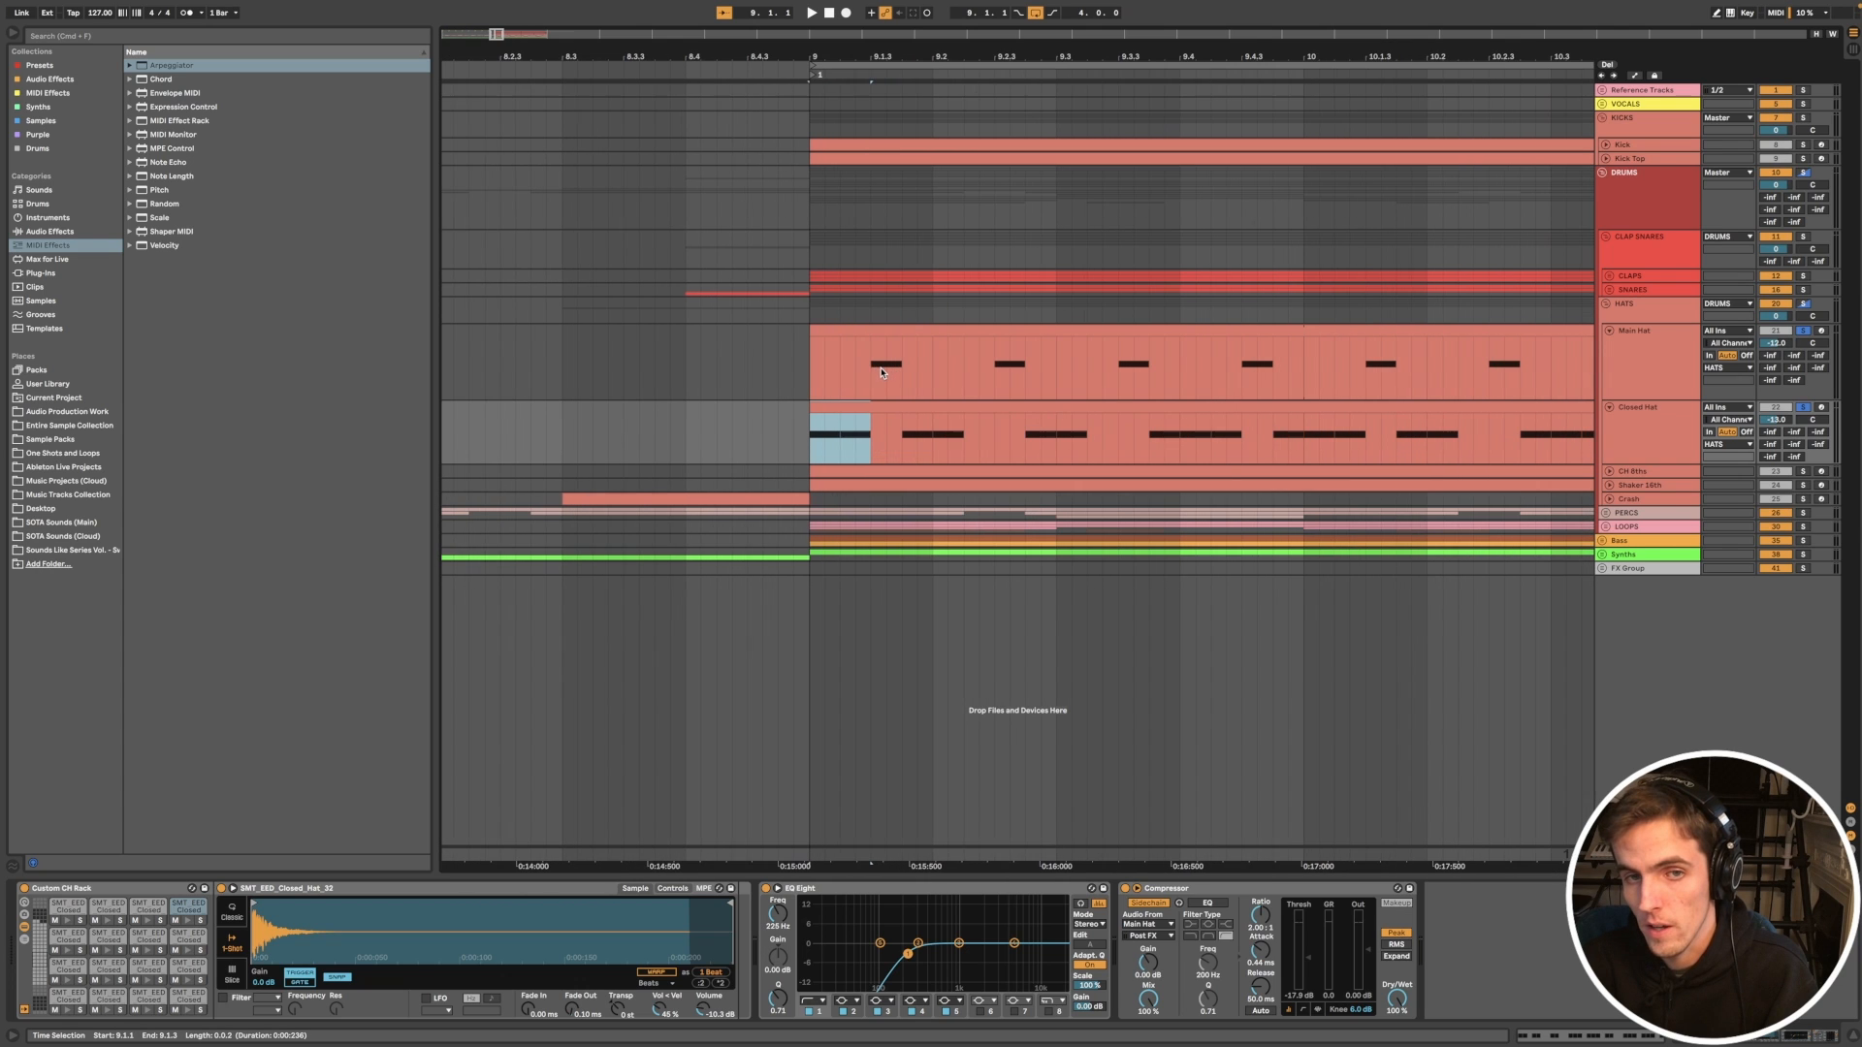
left_click(876, 379)
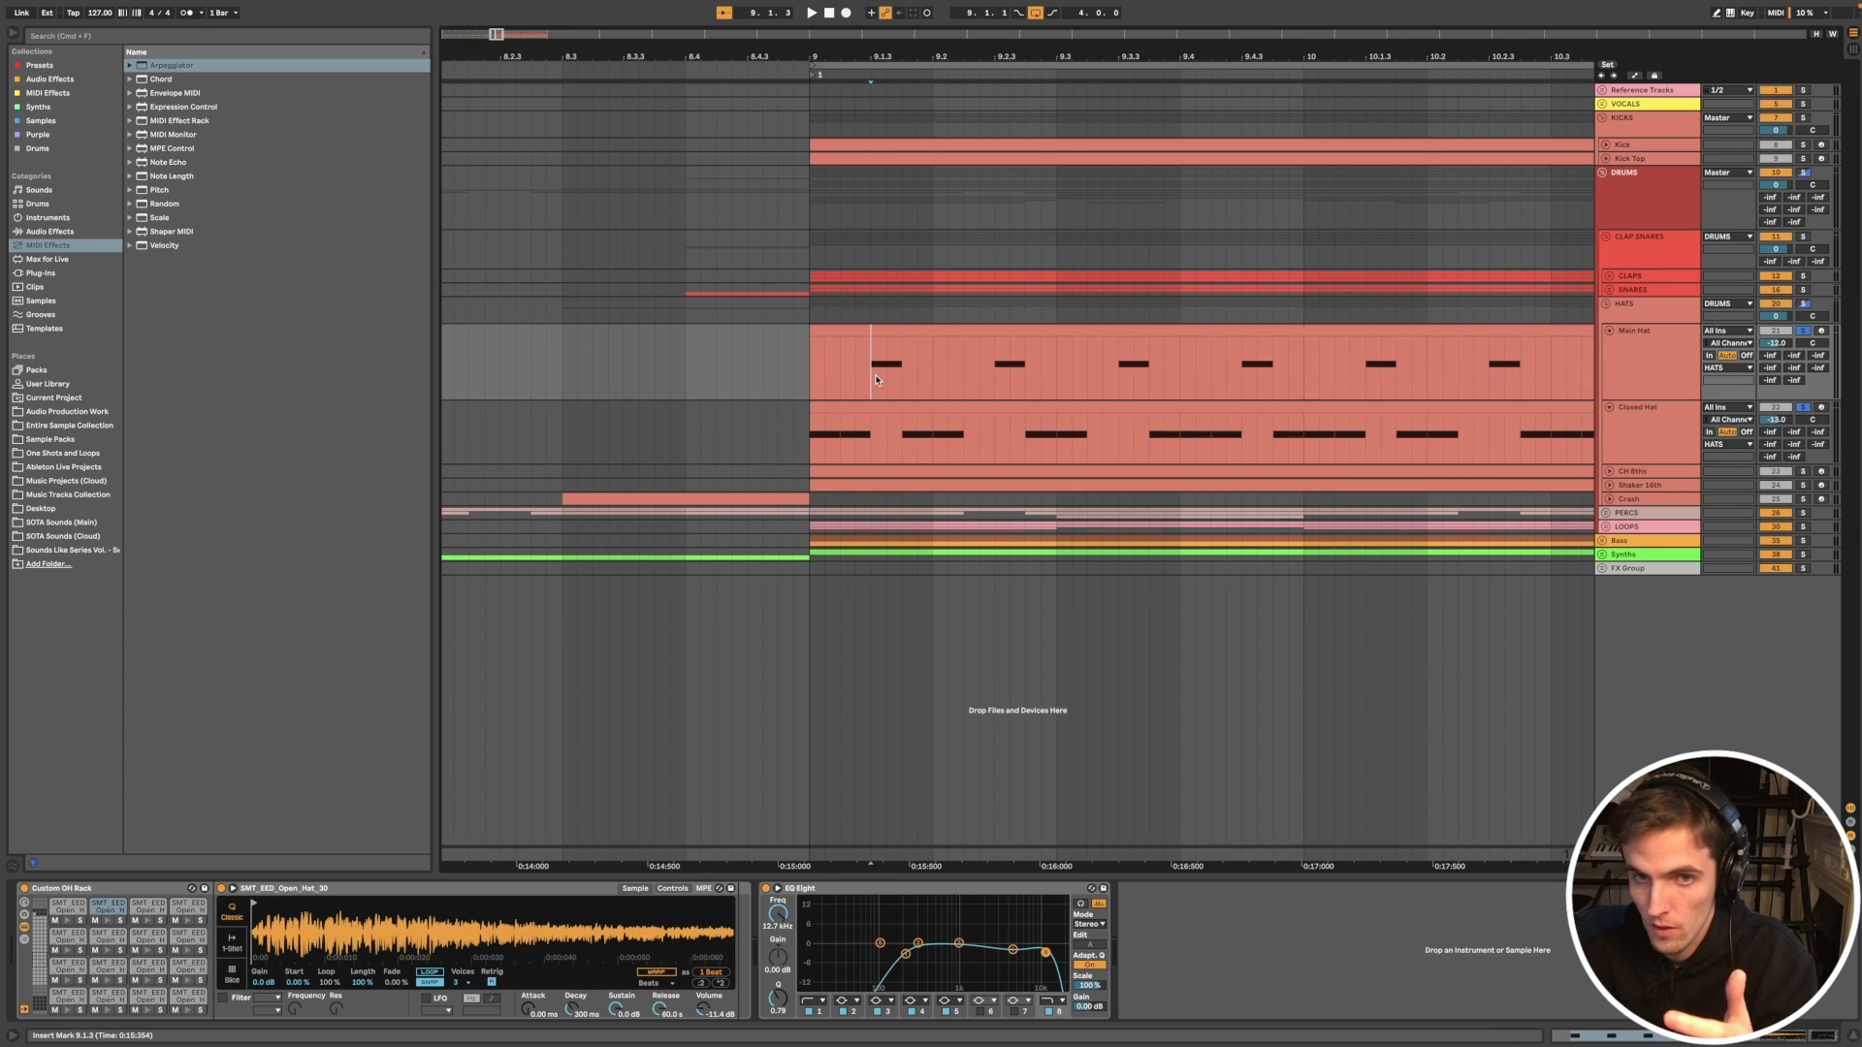
Step: Play the Main Hat and Closed Hat together from the insert marker at 9.1.3
key("space")
scroll(928, 403, "down", 5)
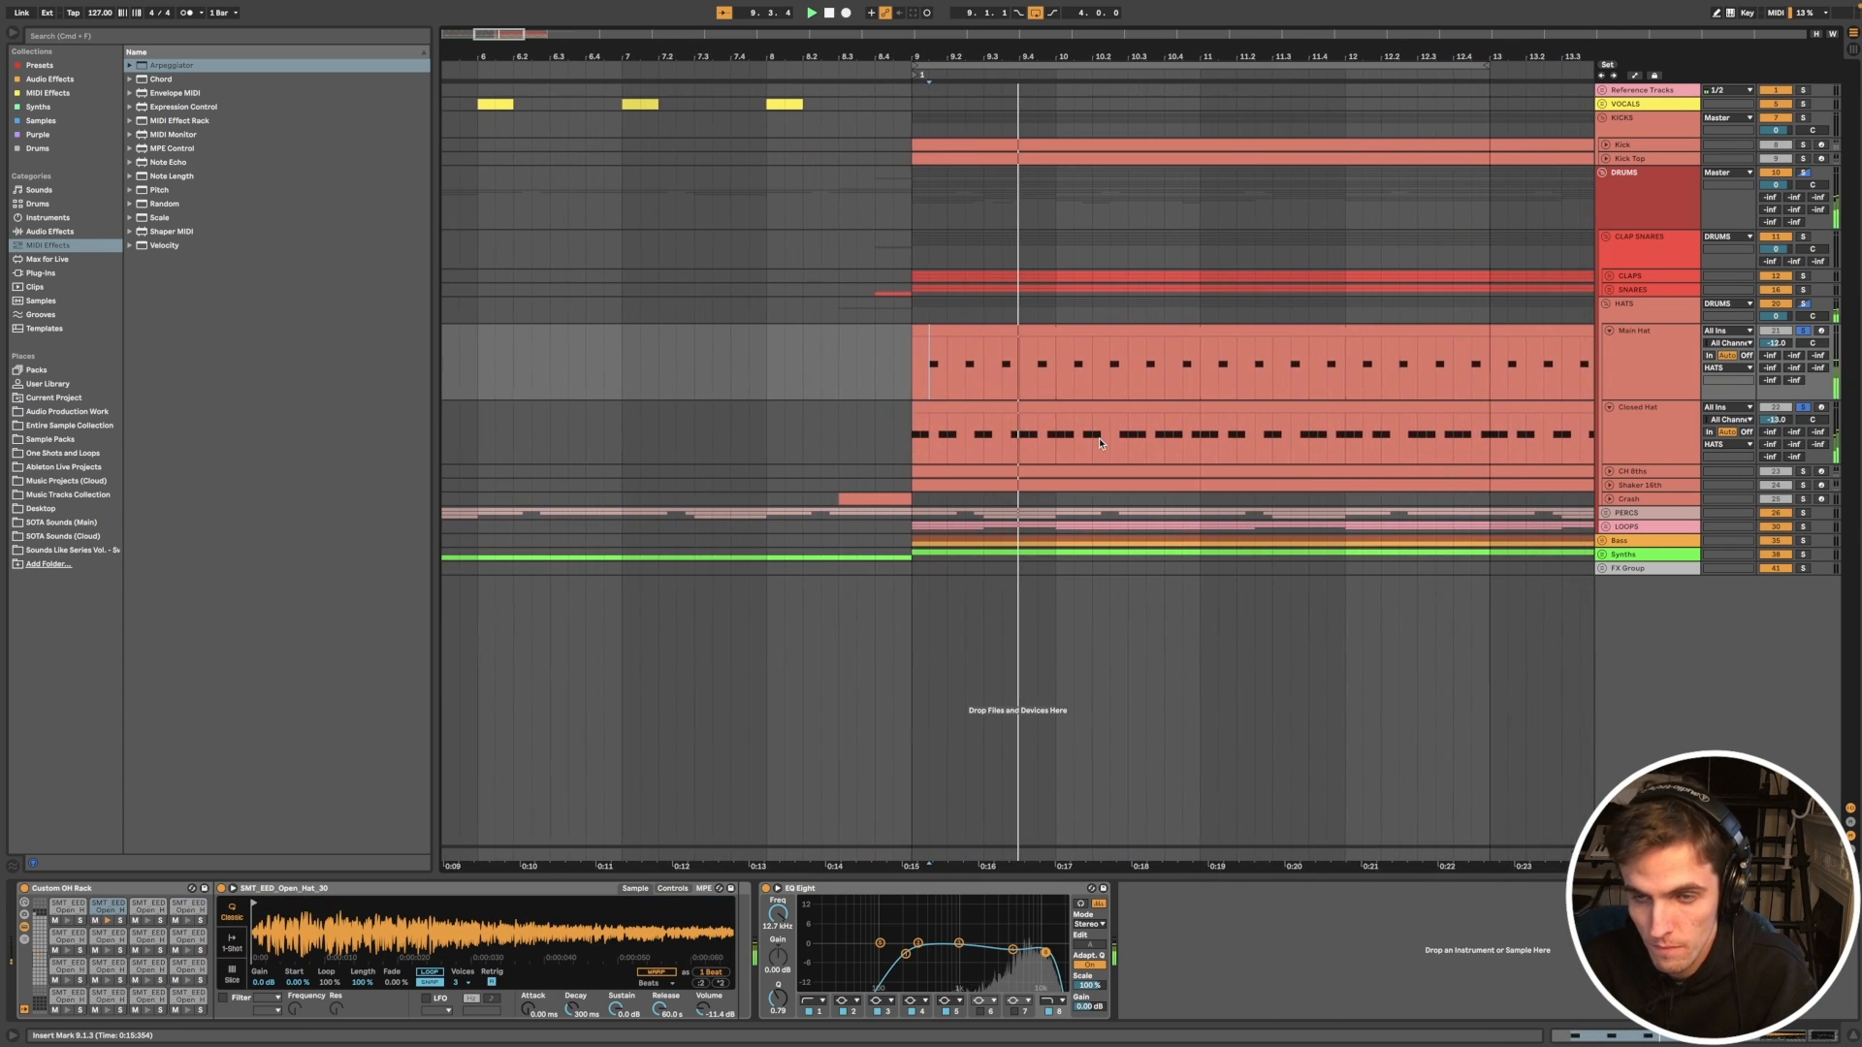
scroll(1102, 443, "right", 2)
key("space")
Step: Show the Closed Hat's devices and compare playback with its Main Hat sidechain Compressor bypassed and enabled
left_click(1639, 439)
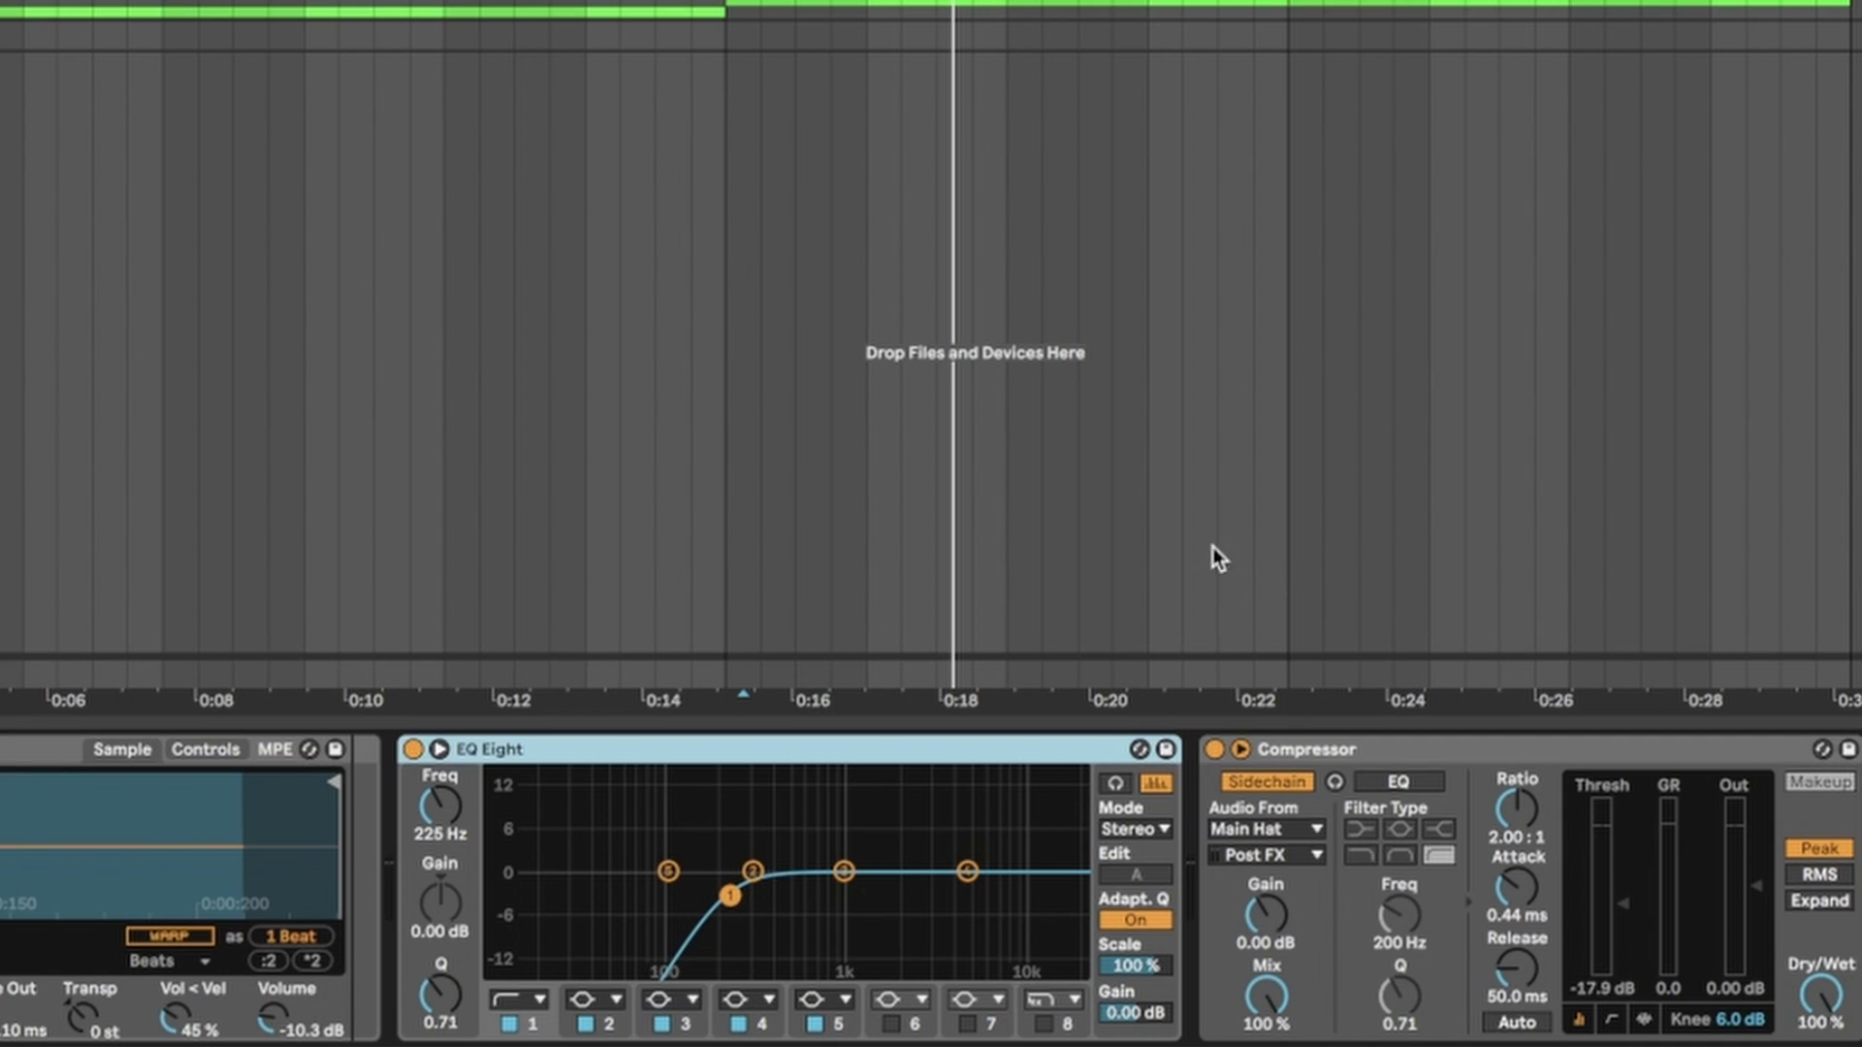
key("space")
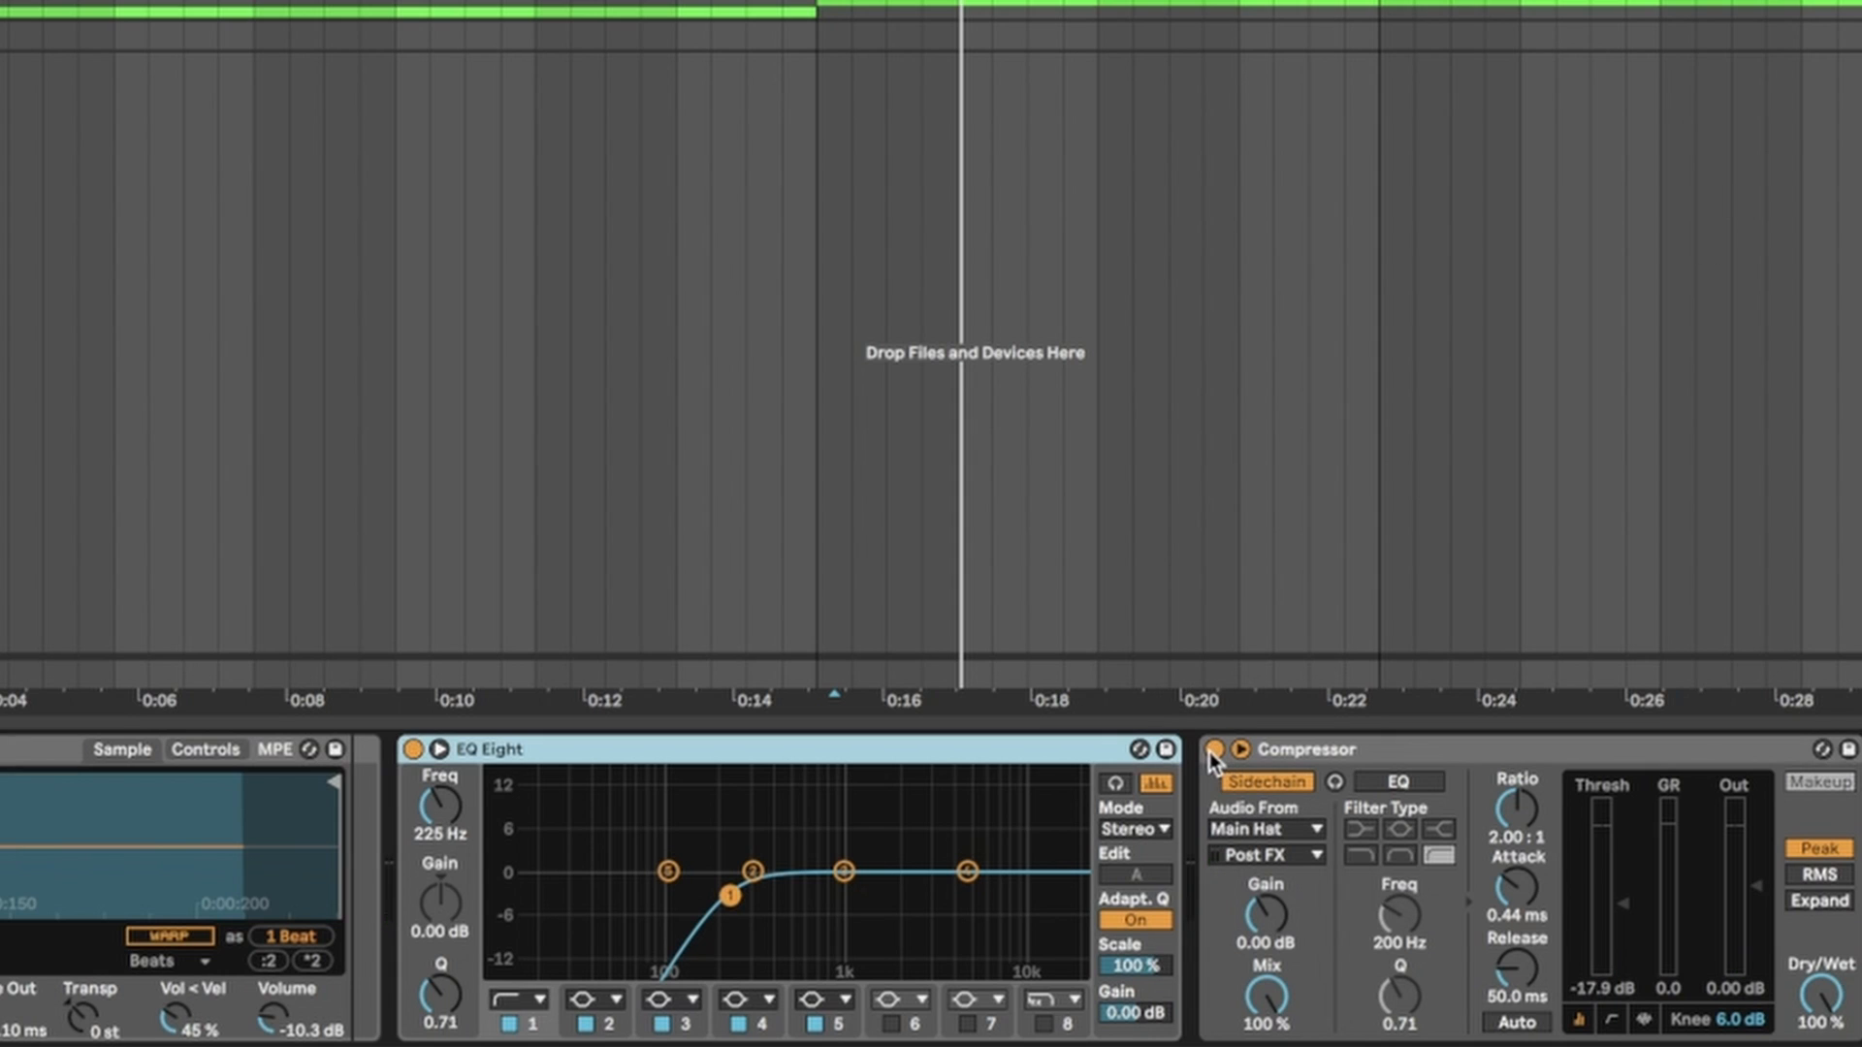
key("space")
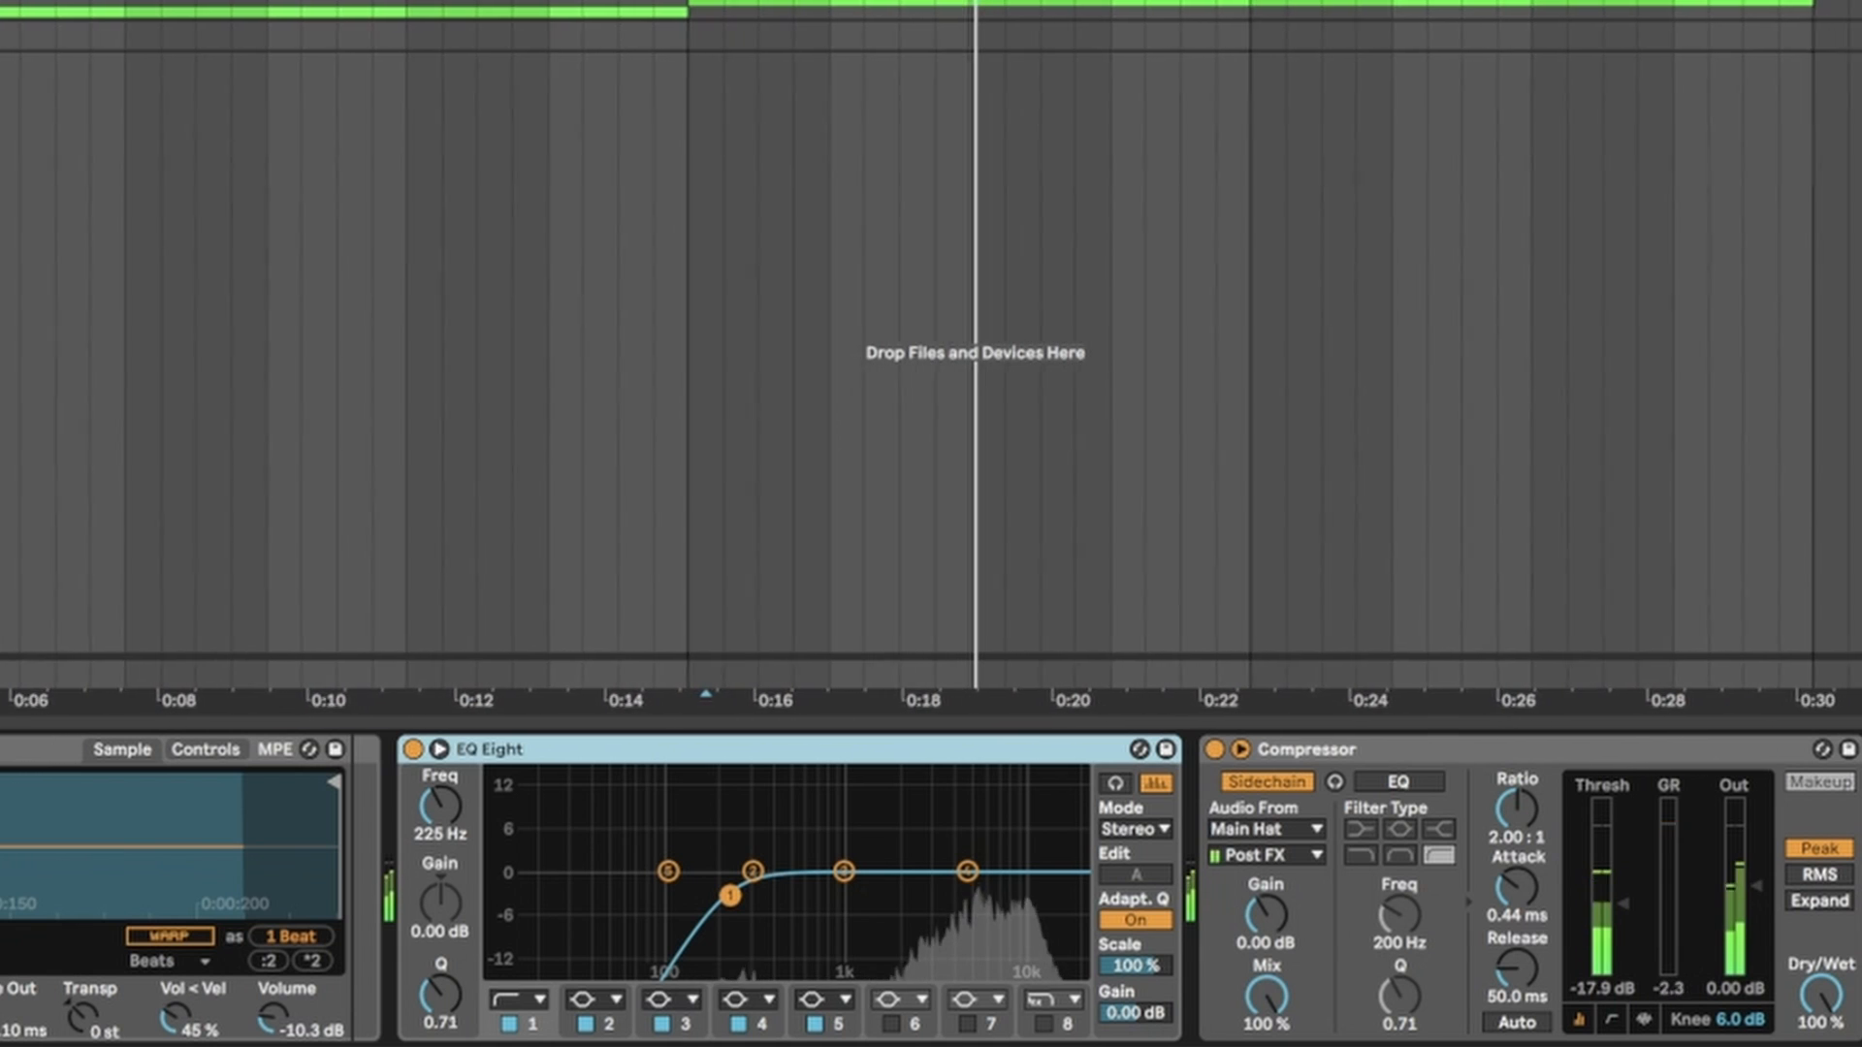
left_click(1216, 749)
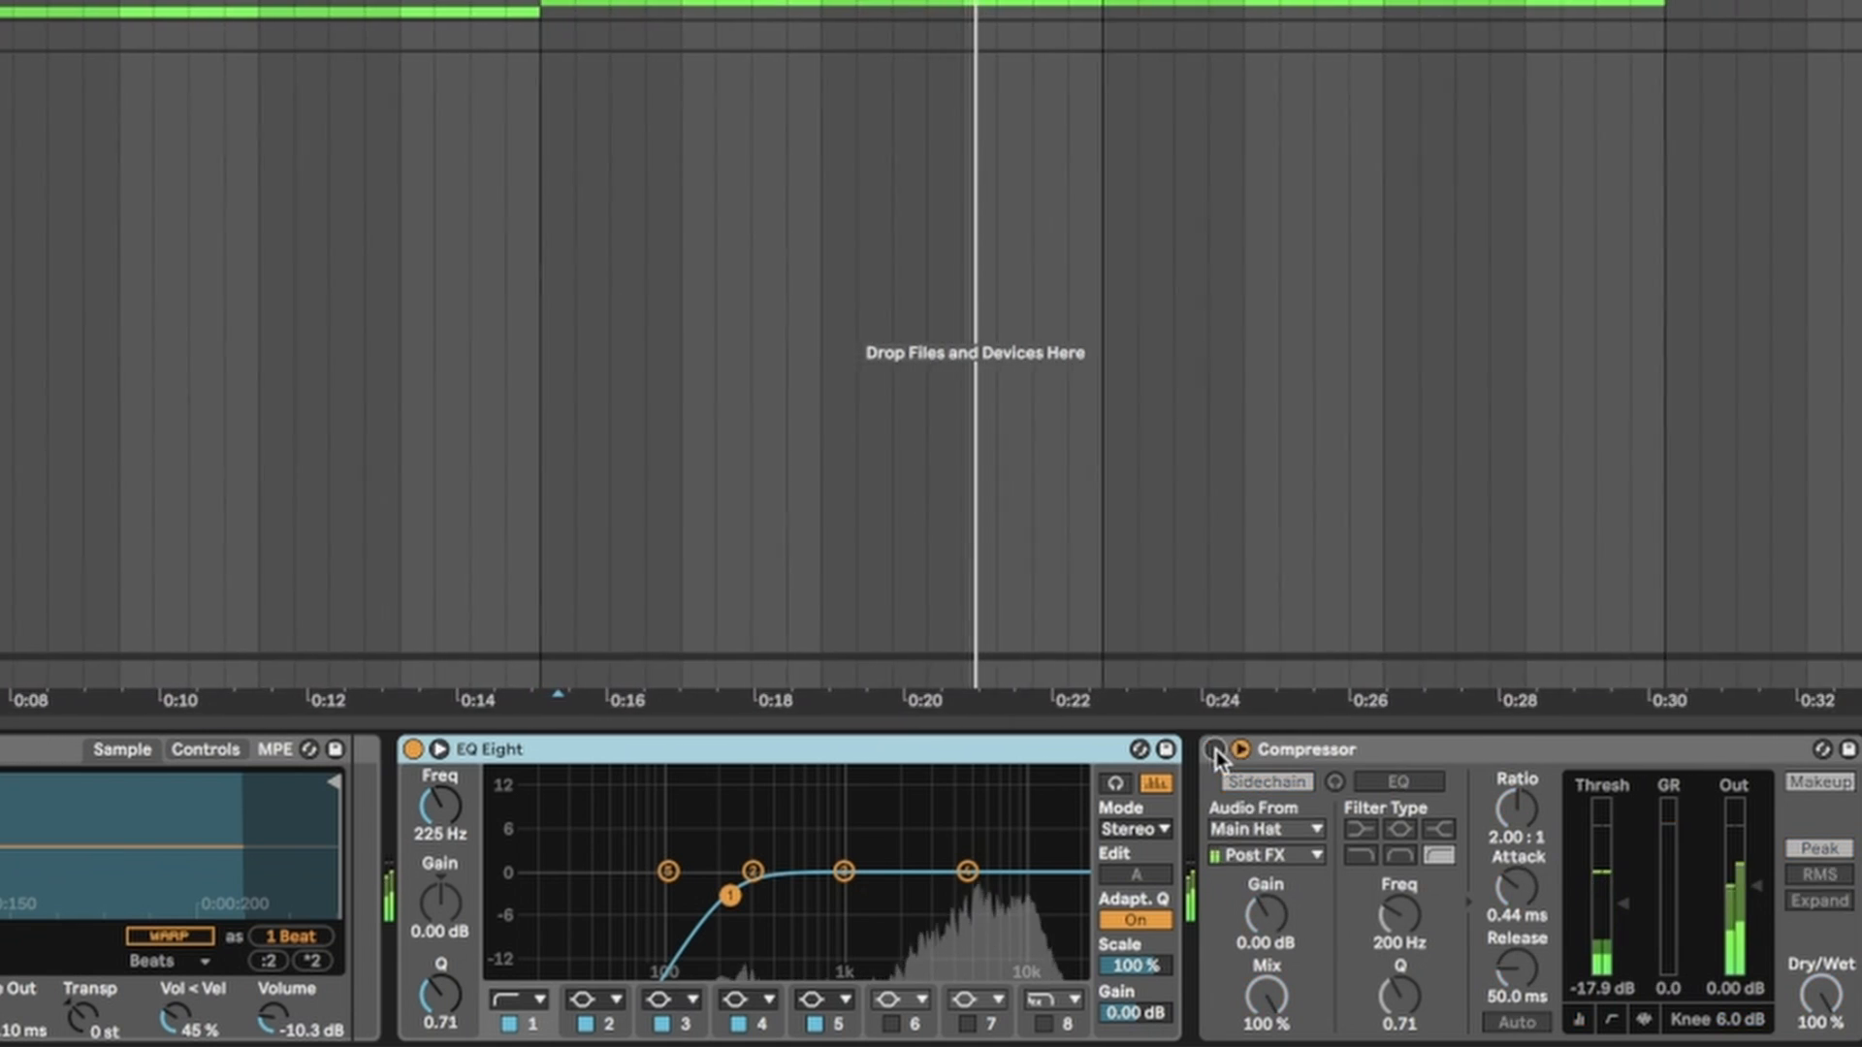
left_click(1215, 750)
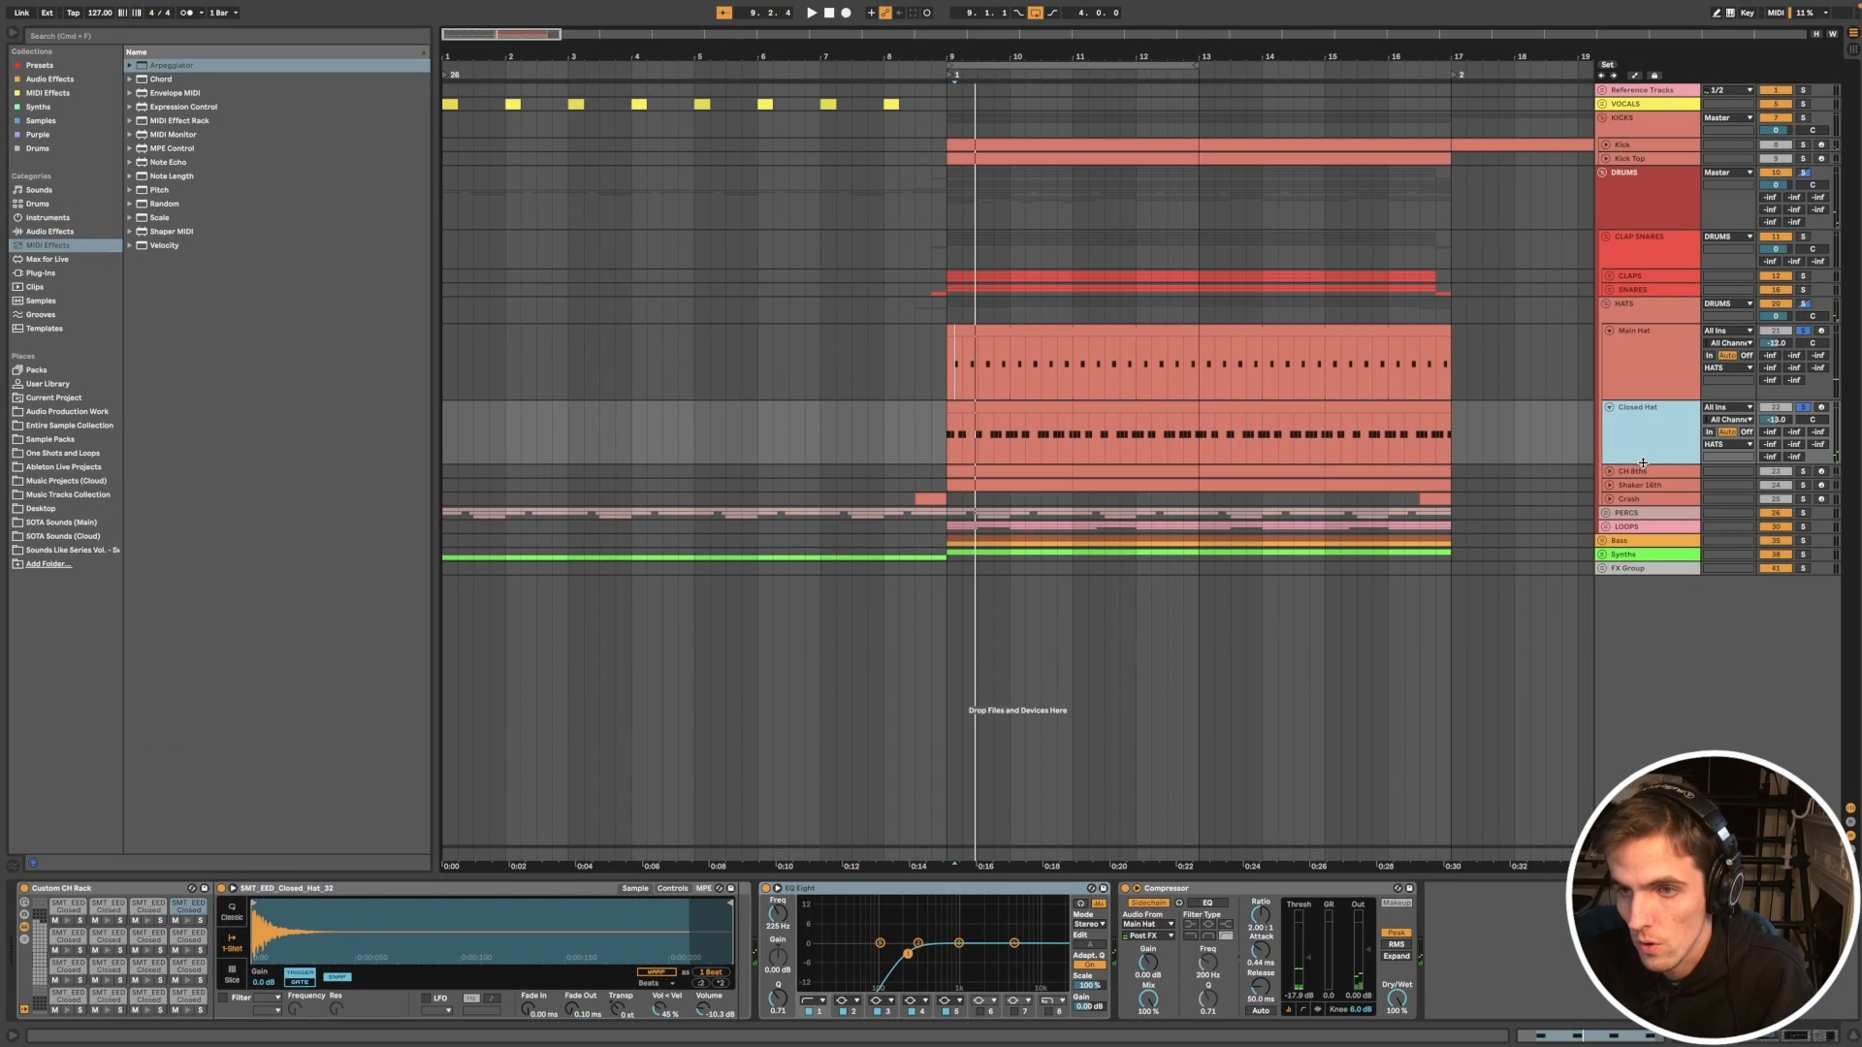
Step: Shrink the Main Hat and Closed Hat tracks, unfold CH 8ths, select its clip at bars 9 to 11 and solo it
left_click_drag(1646, 462, 1640, 345)
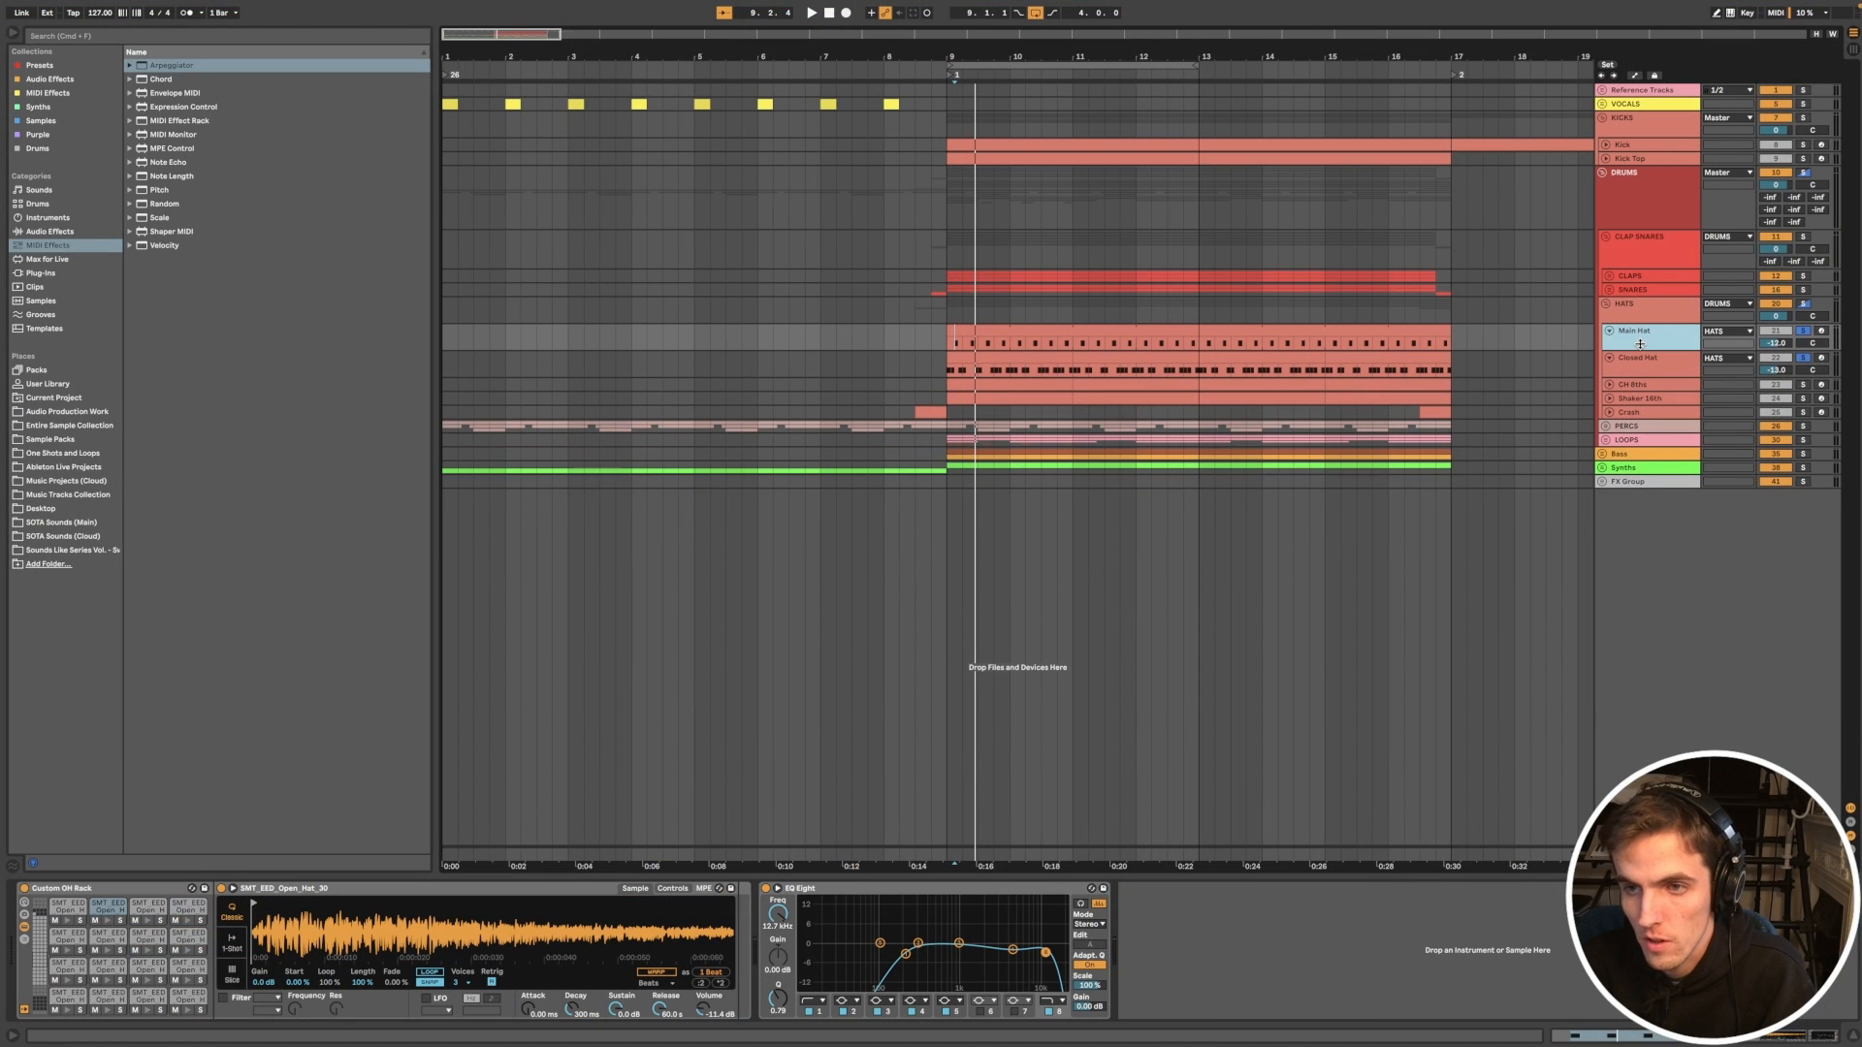
left_click(1612, 385)
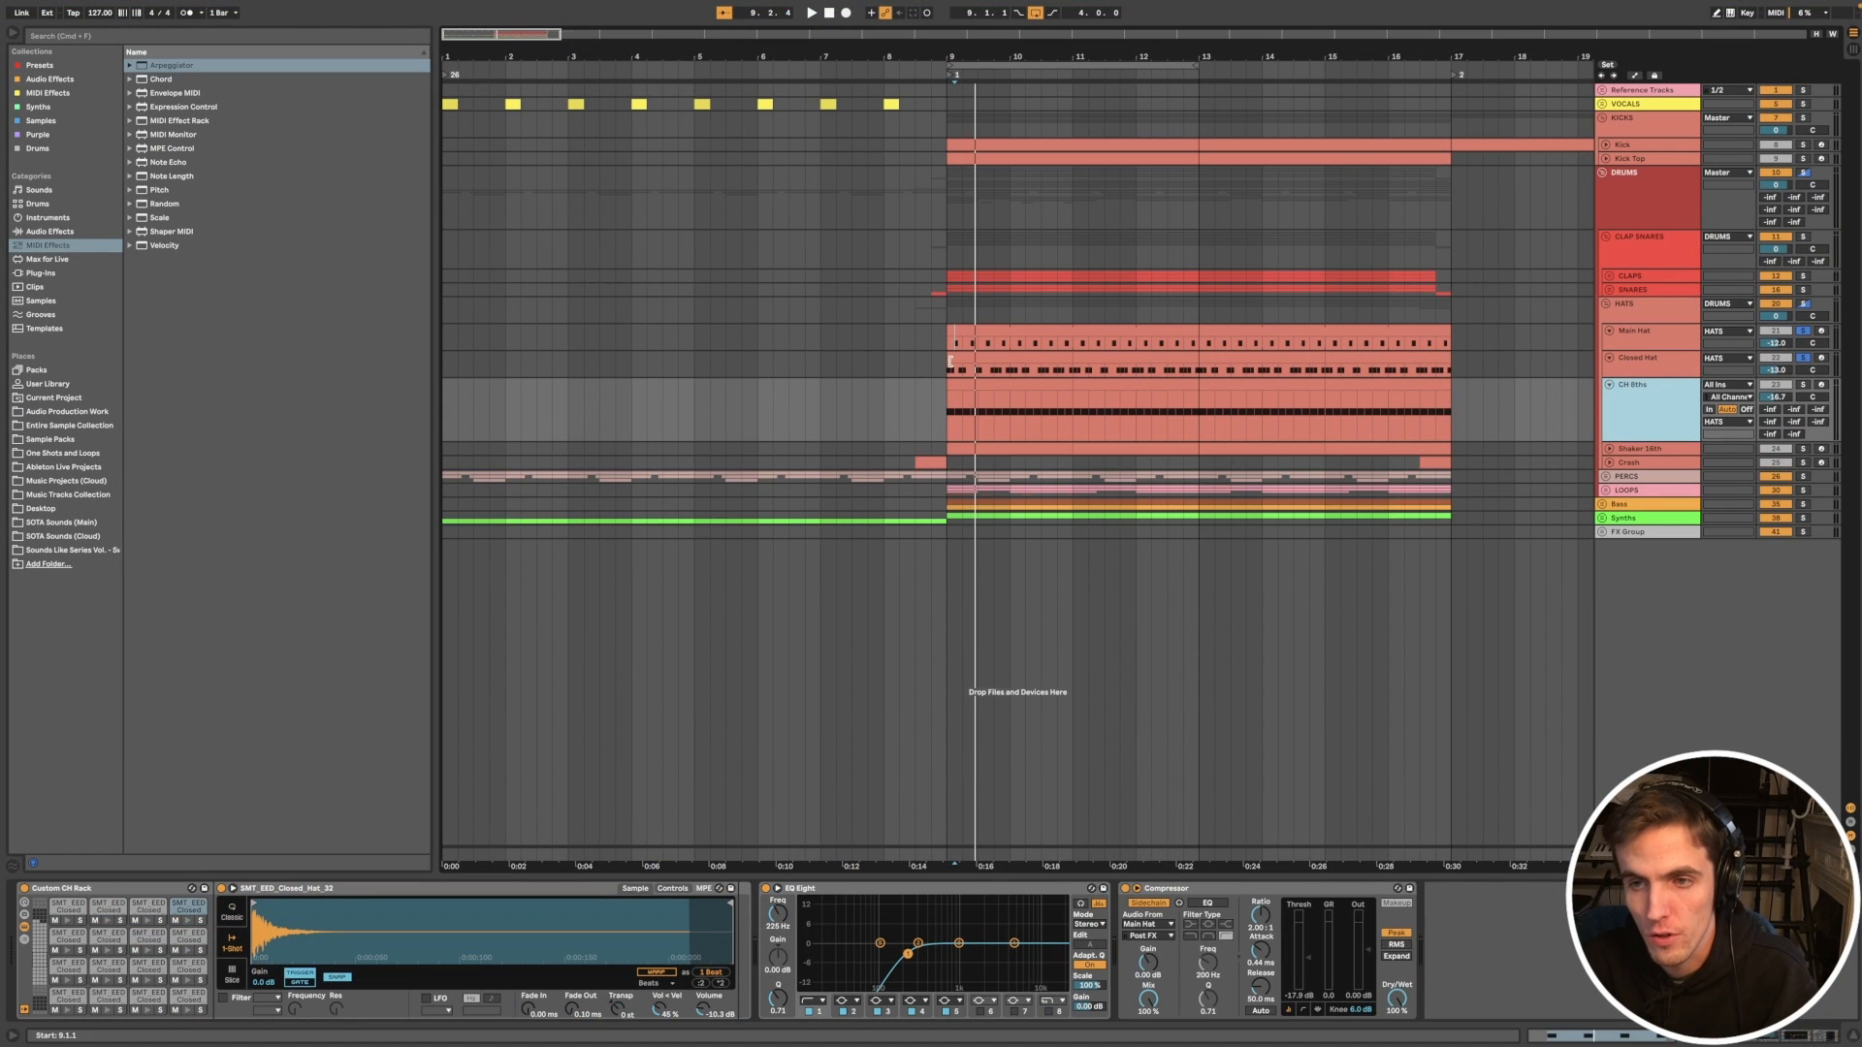
left_click_drag(997, 386, 1250, 383)
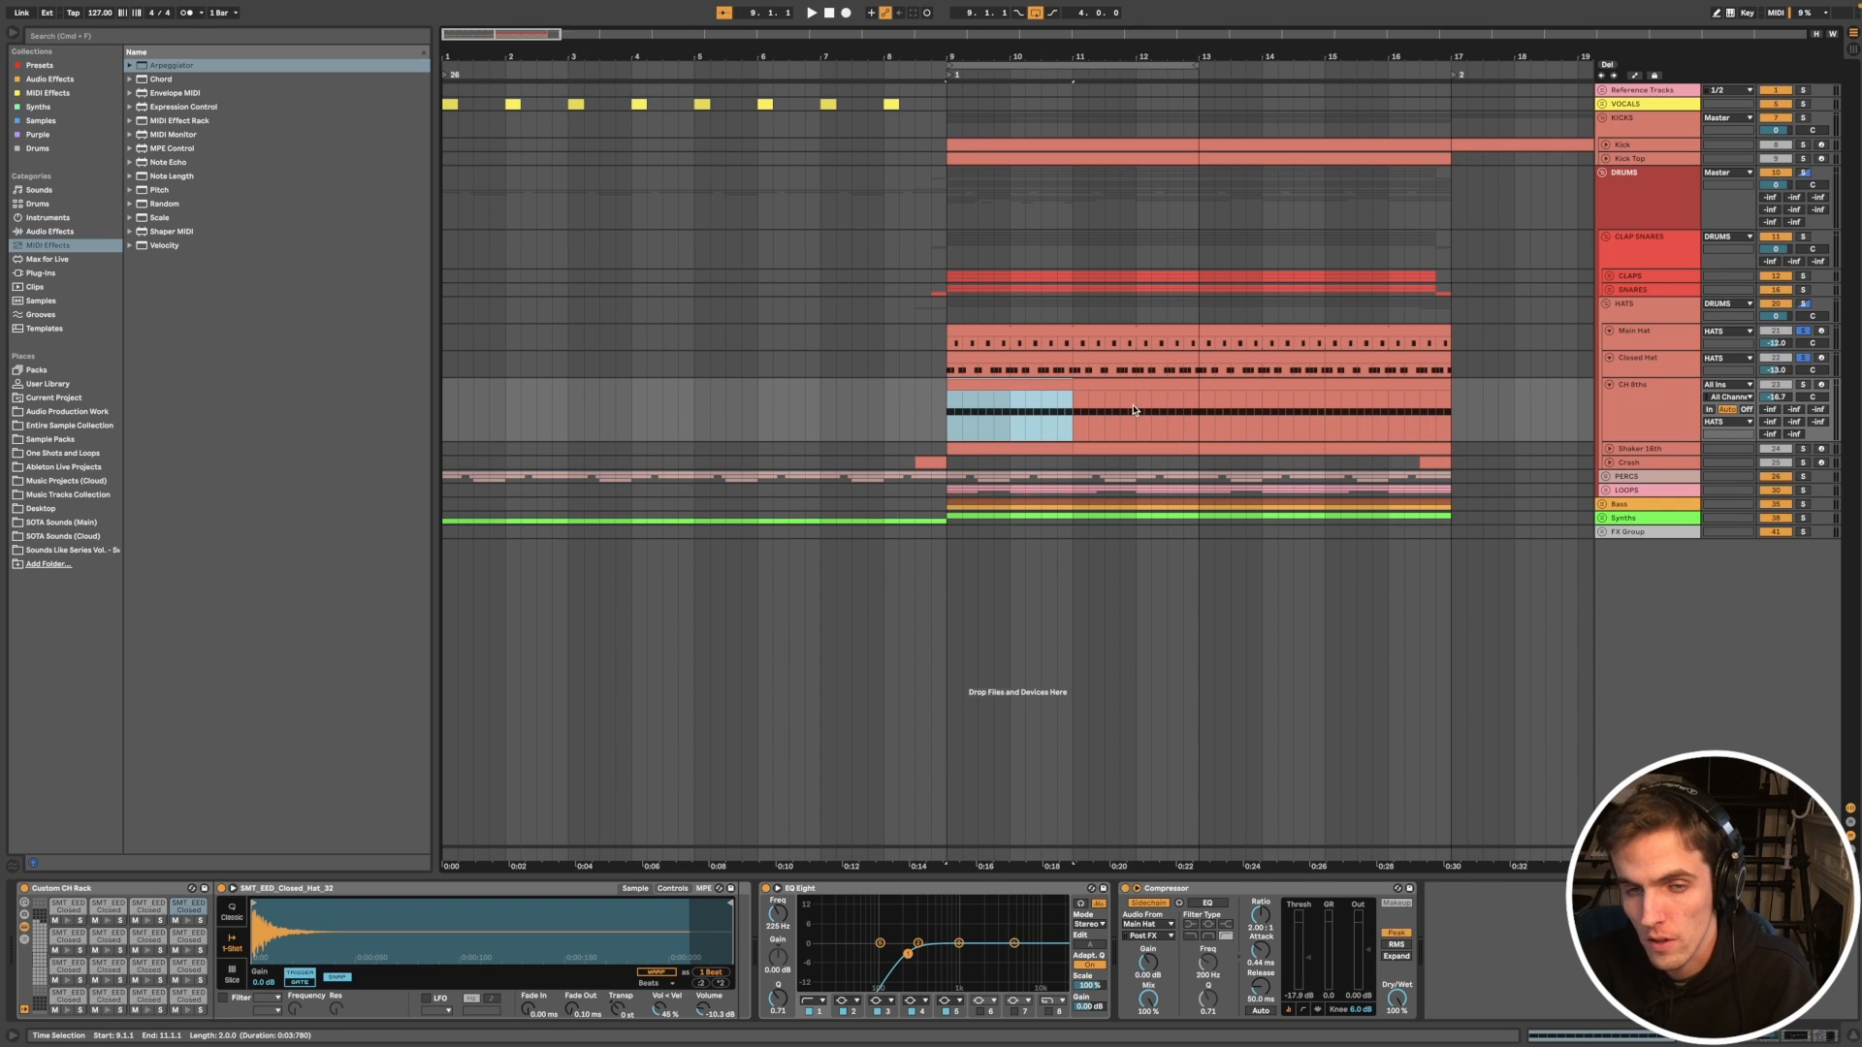
left_click(1800, 385)
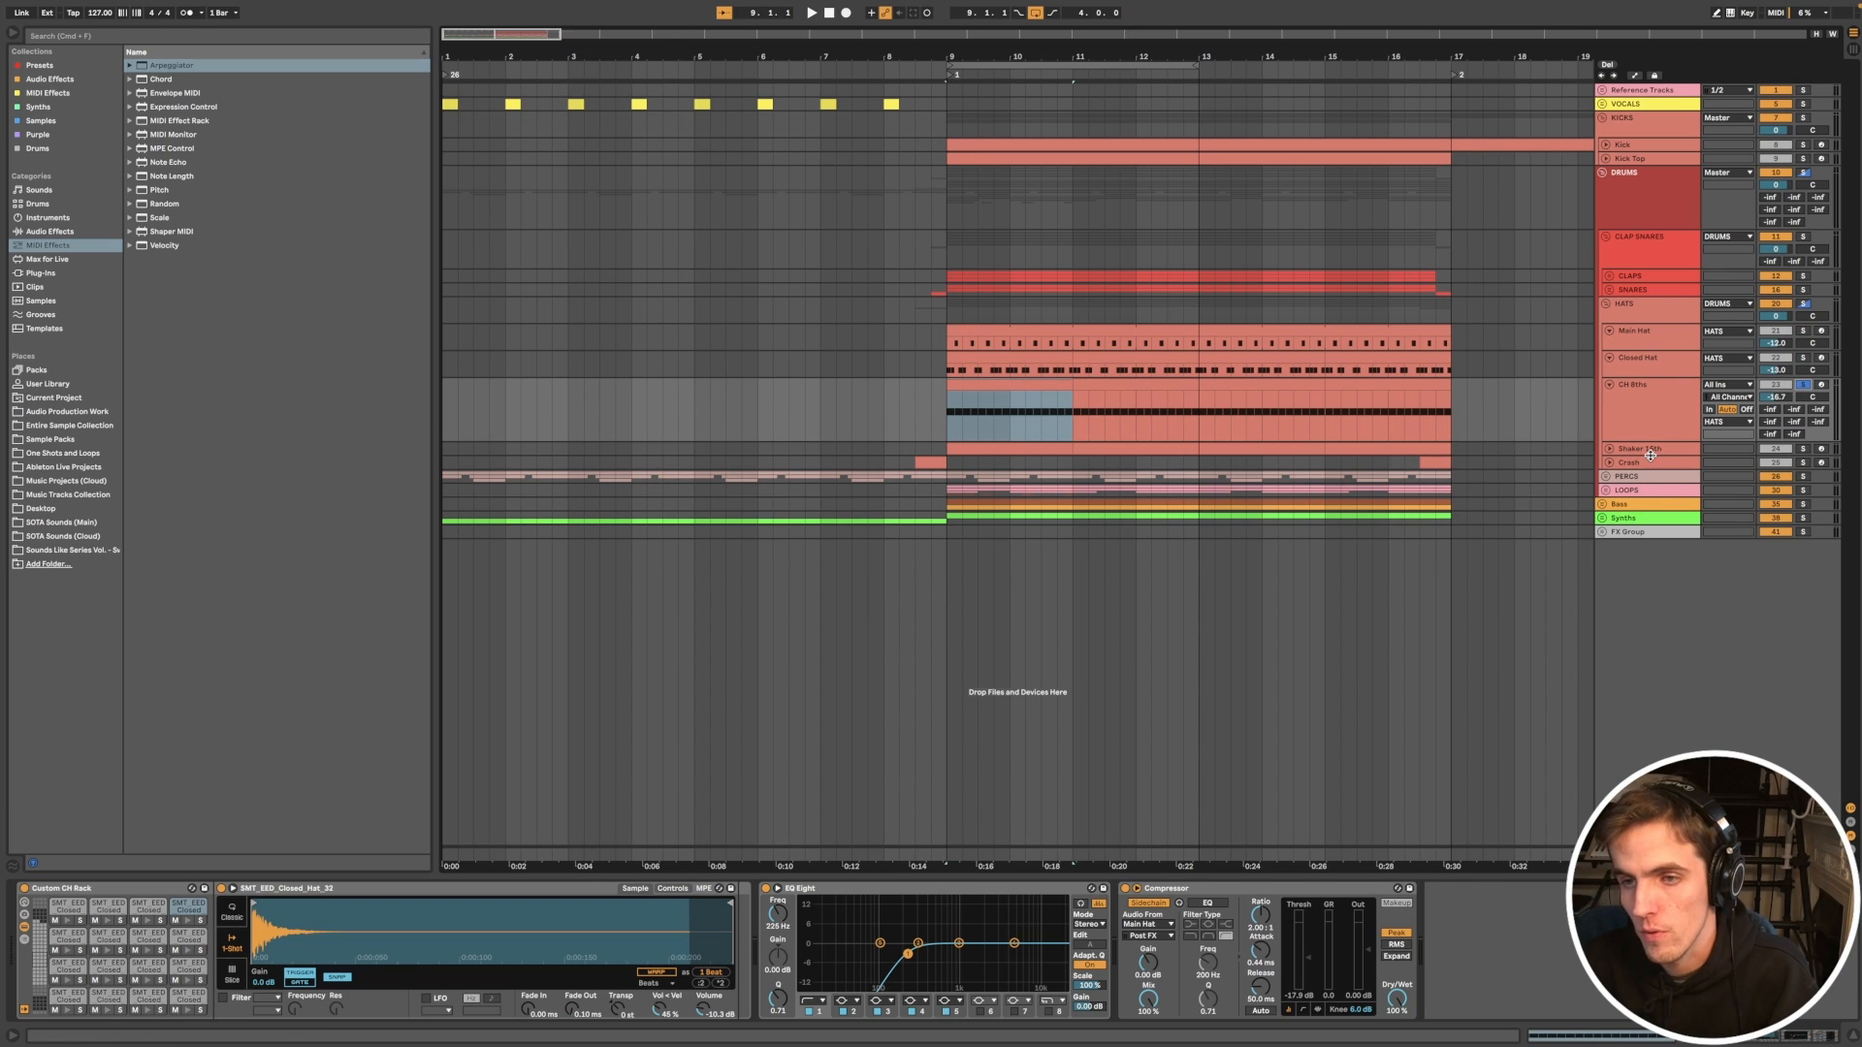
Step: Open the CH 8ths clip at bars 9 to 11 in the note editor, play it, and shrink its track
left_click(1058, 389)
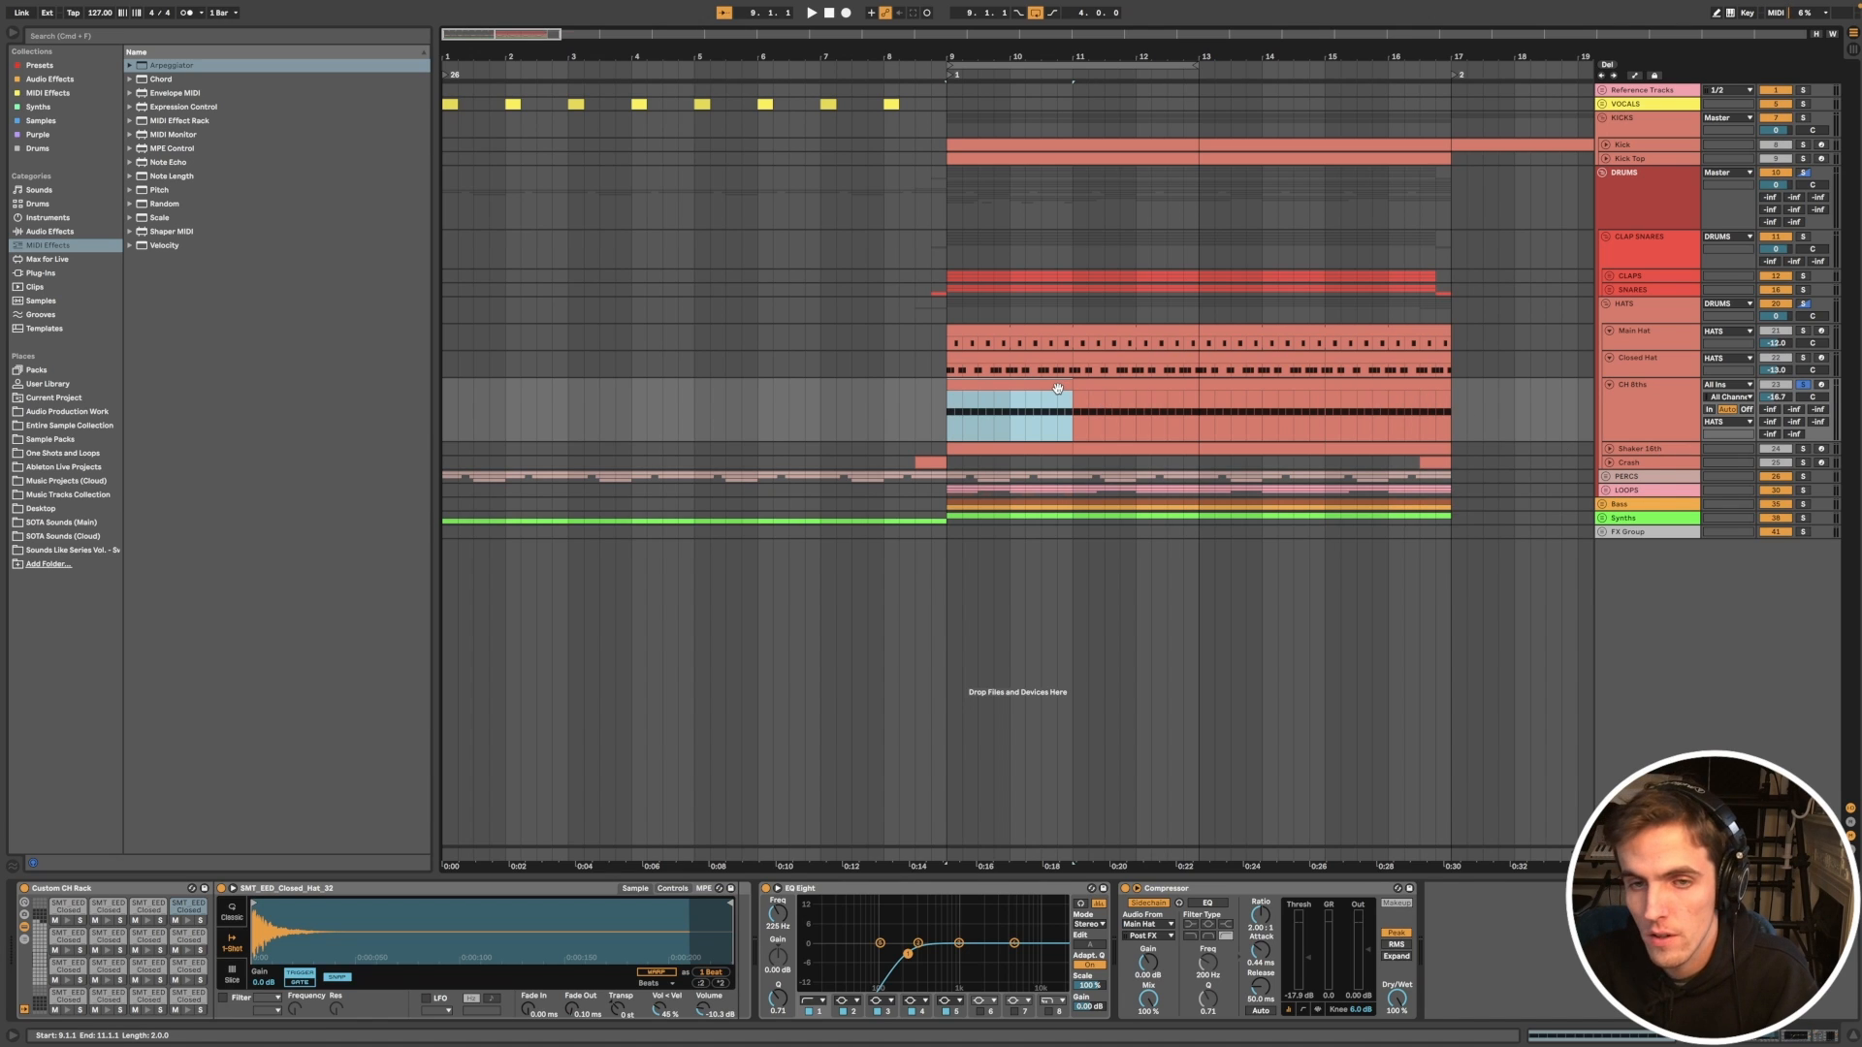
double_click(1059, 389)
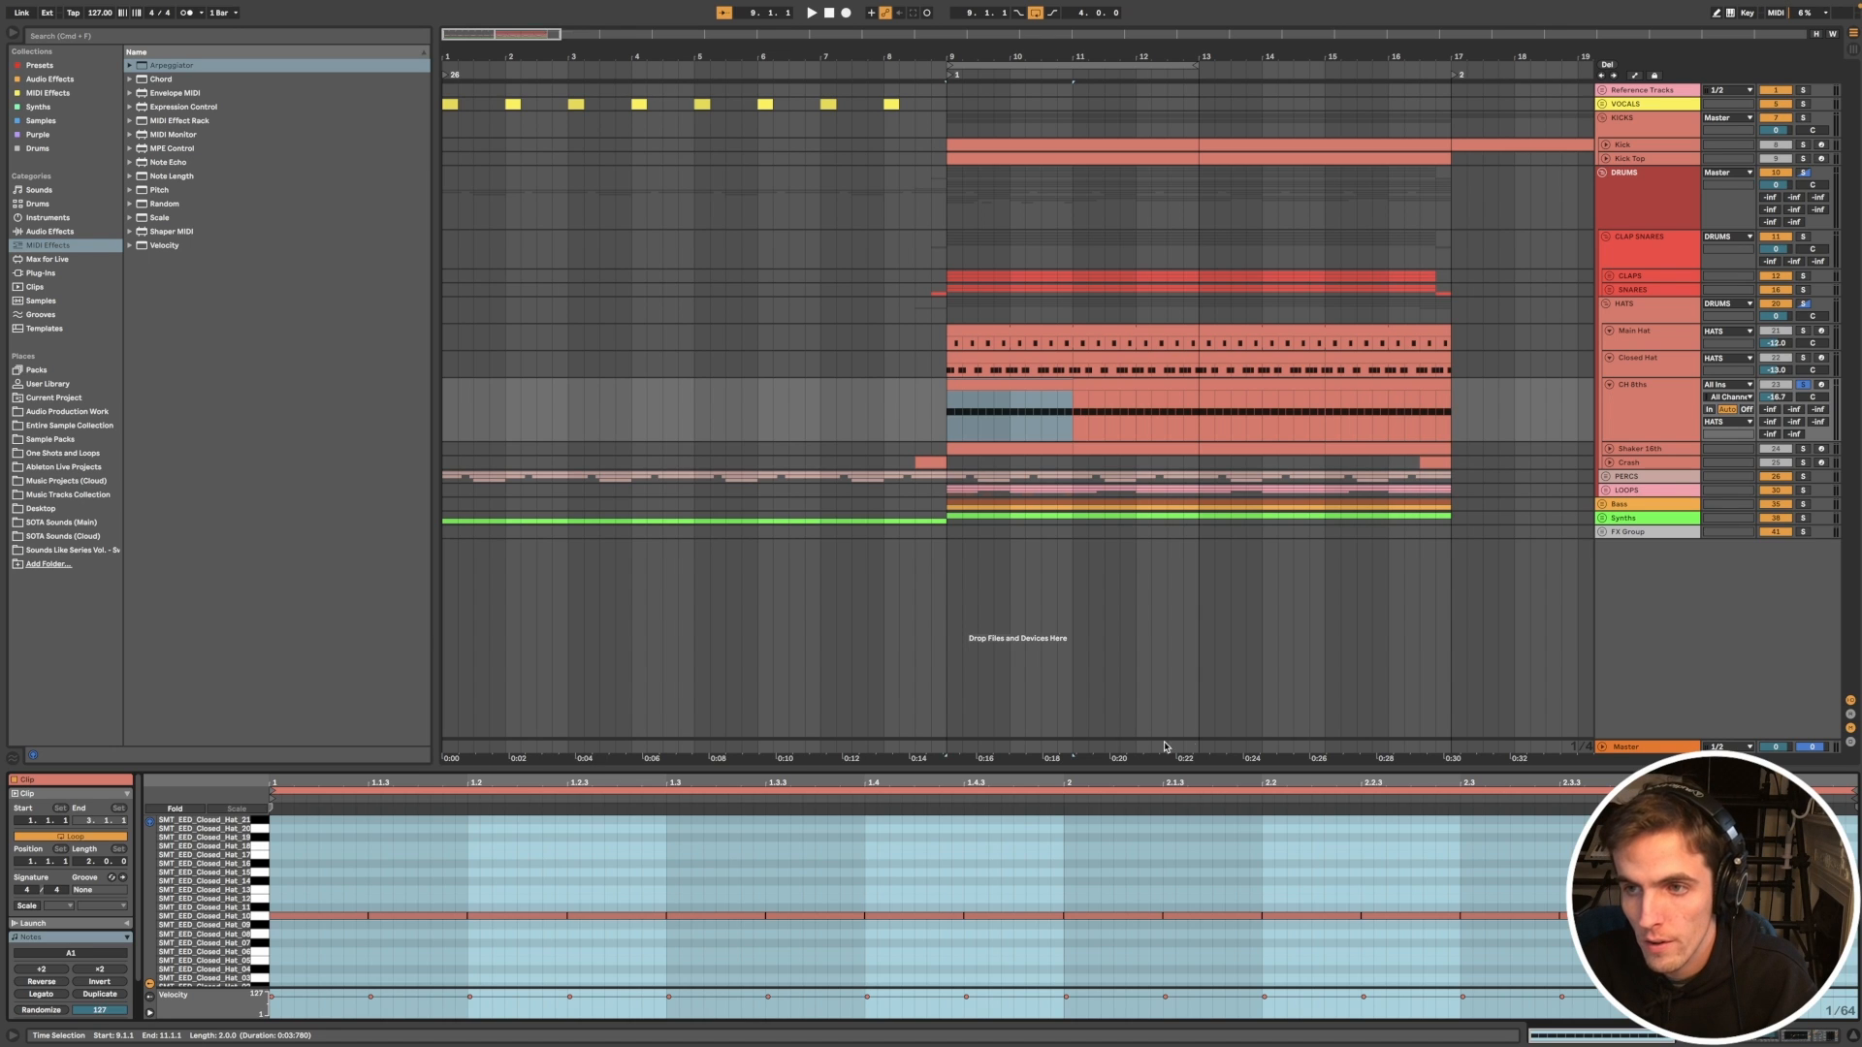
key("space")
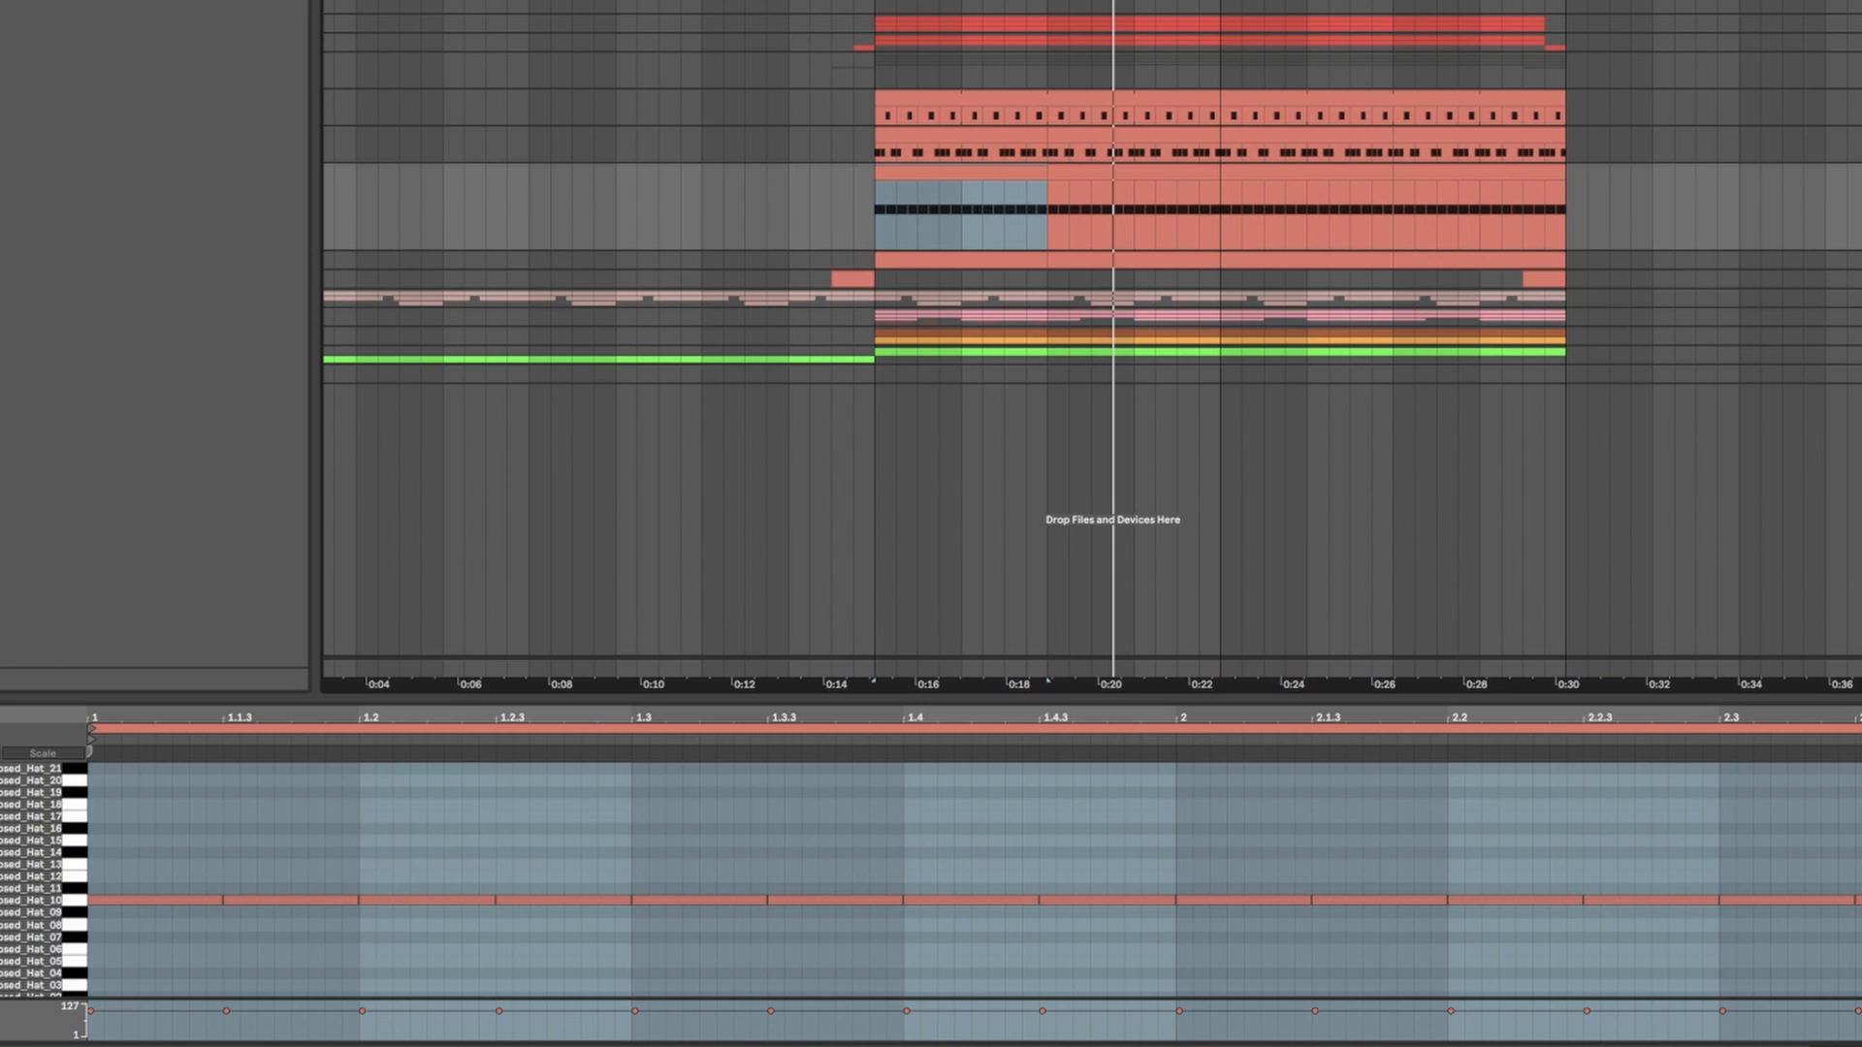
key("alt+minus")
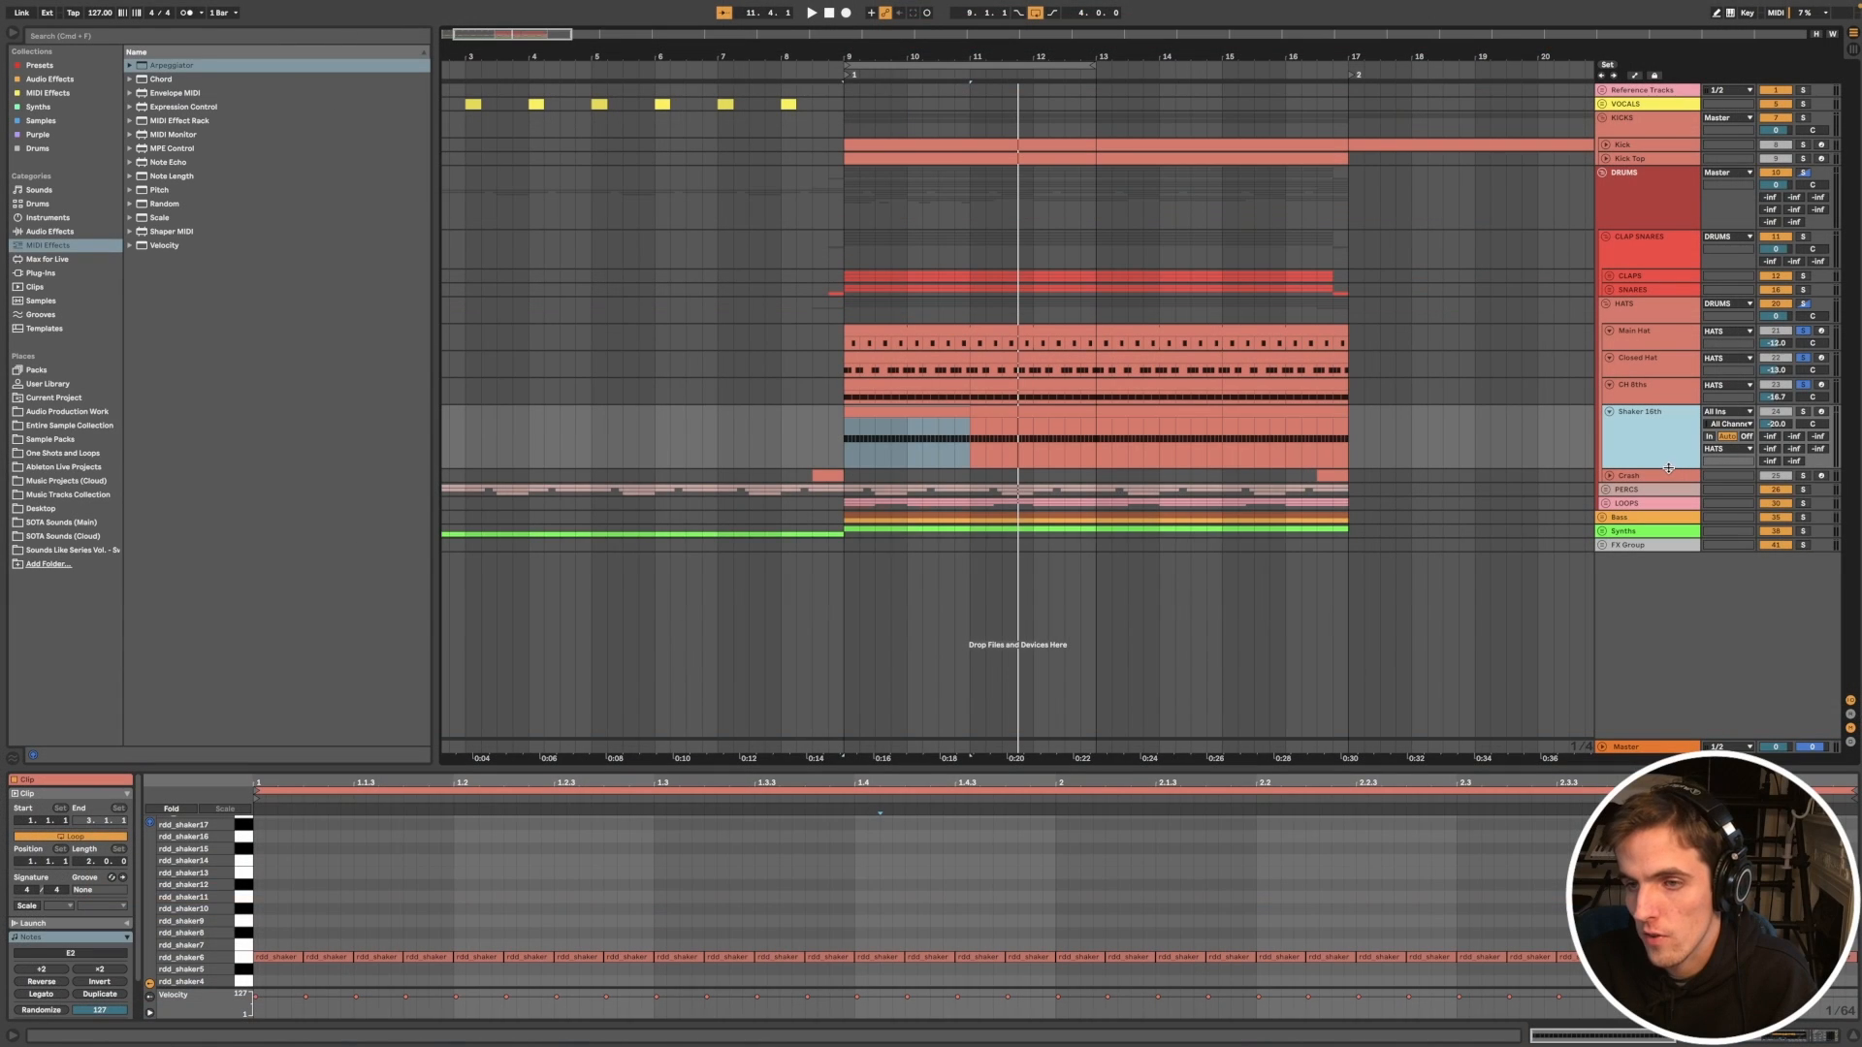
Step: Shrink the Shaker 16th track, show its devices and compare playback with its Main Hat sidechain Compressor bypassed and enabled
left_click_drag(1667, 468, 1667, 433)
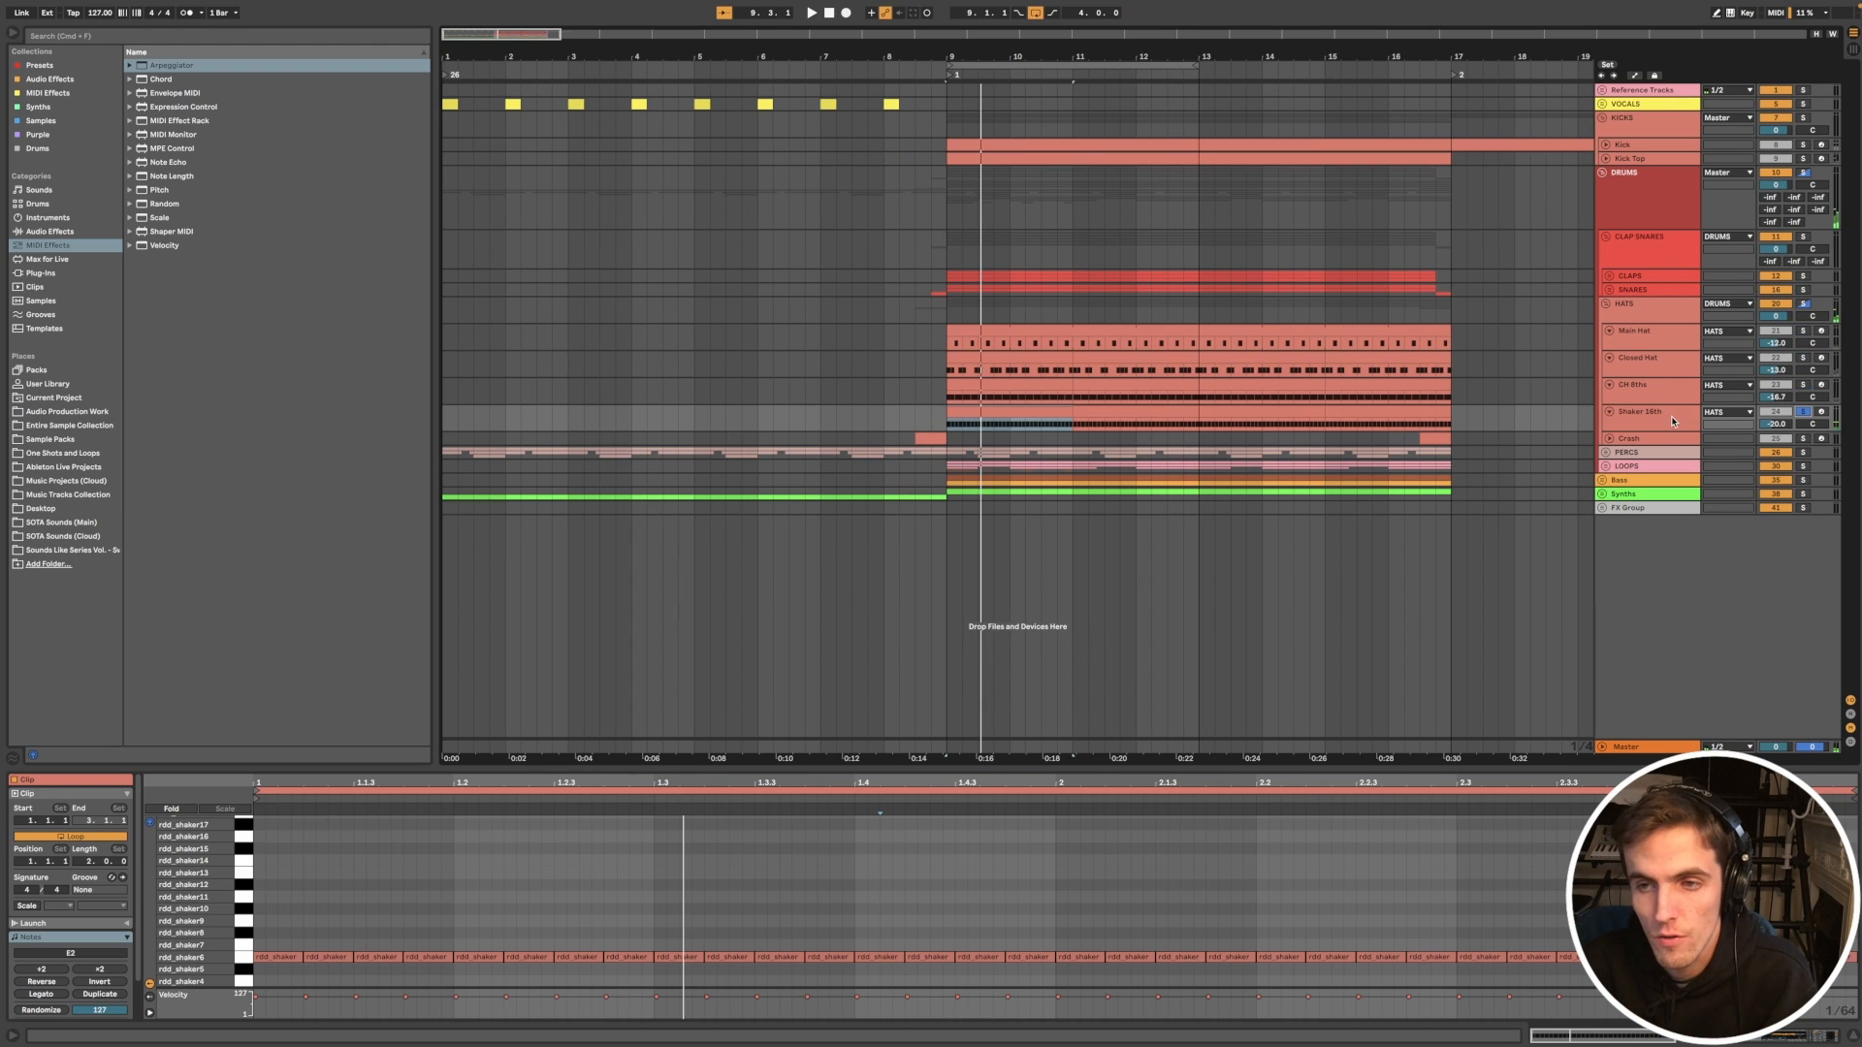
double_click(1649, 414)
key("space")
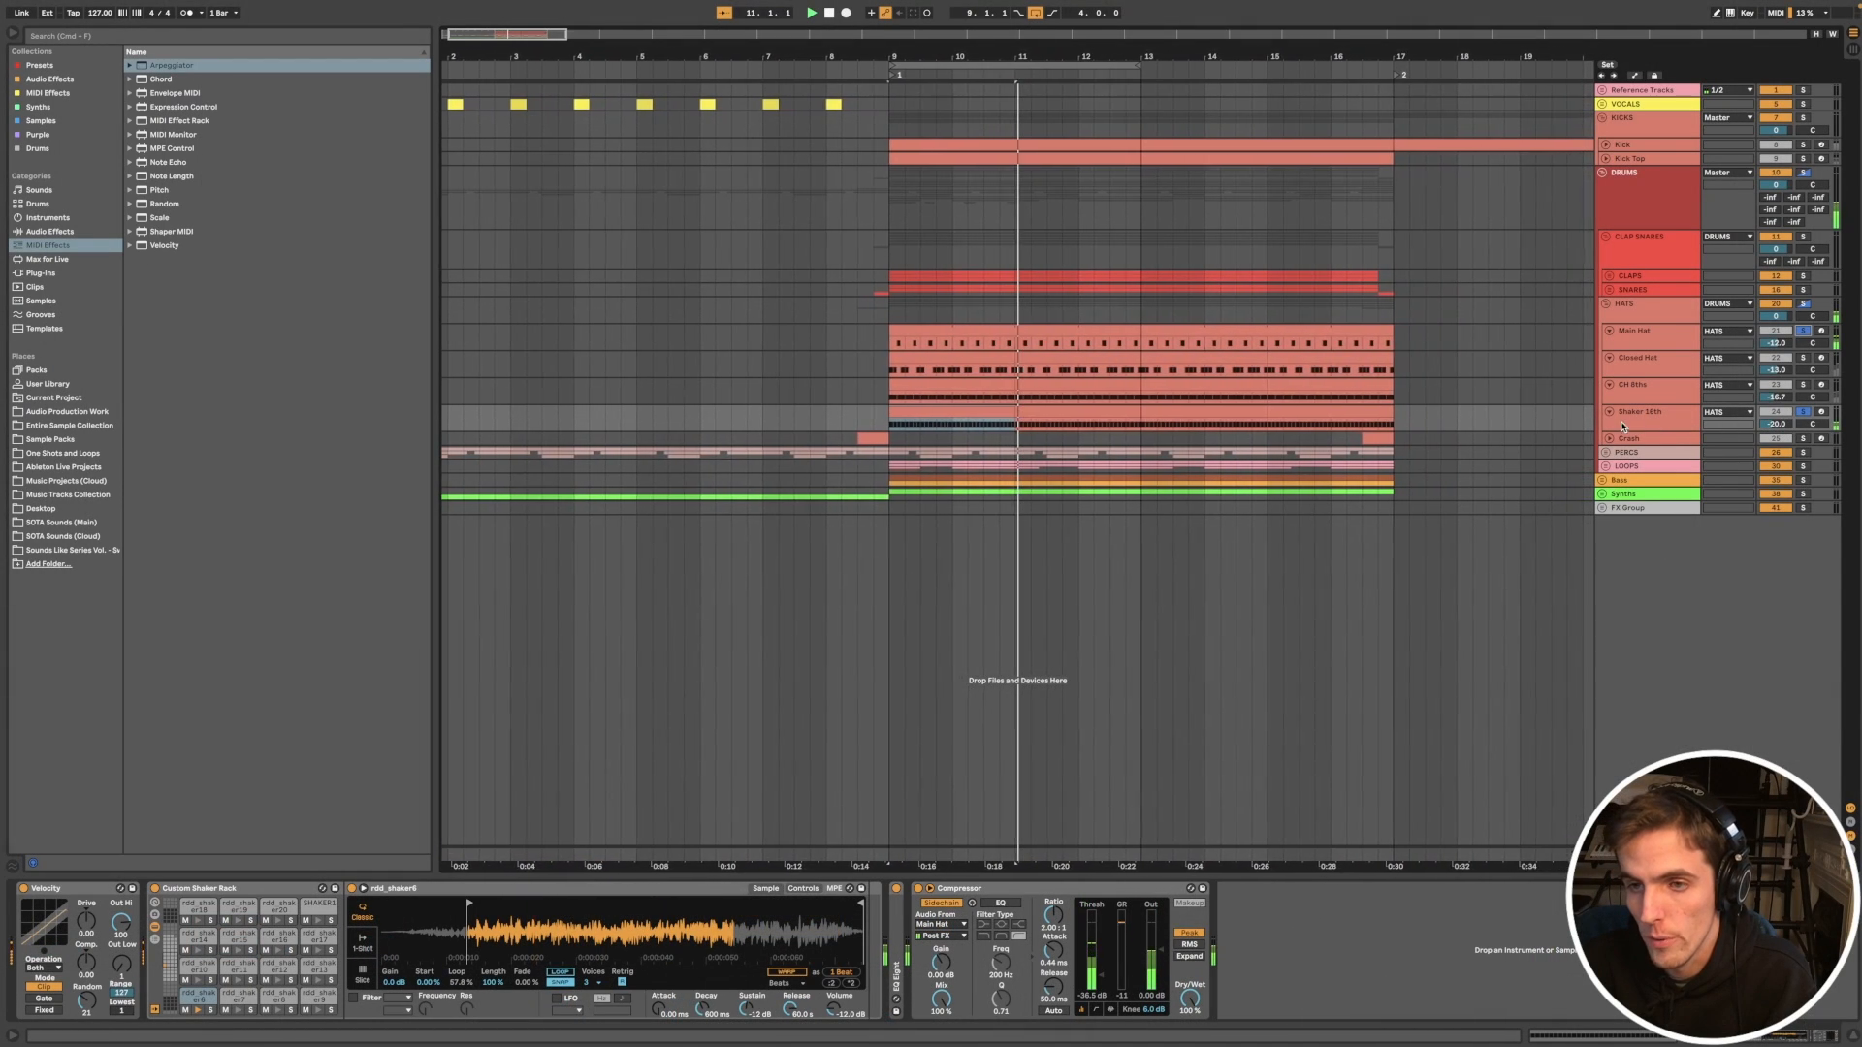
left_click(918, 889)
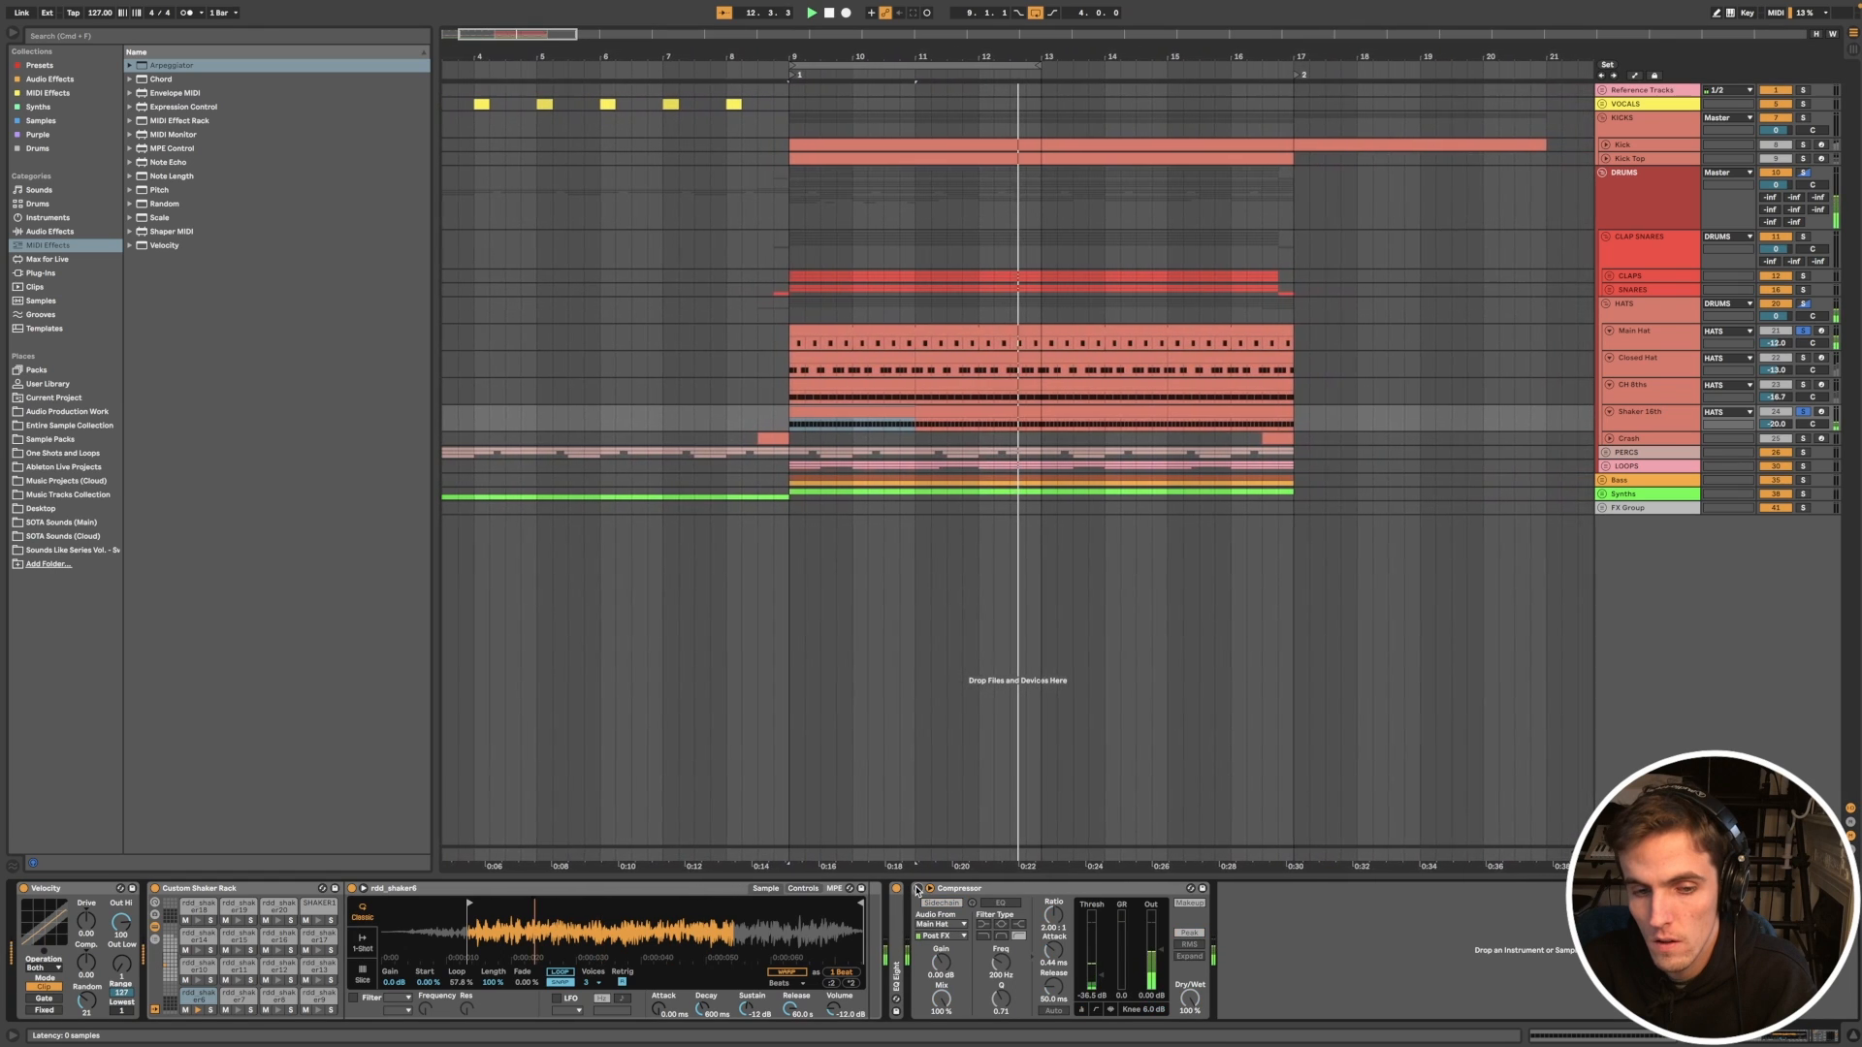
left_click(918, 888)
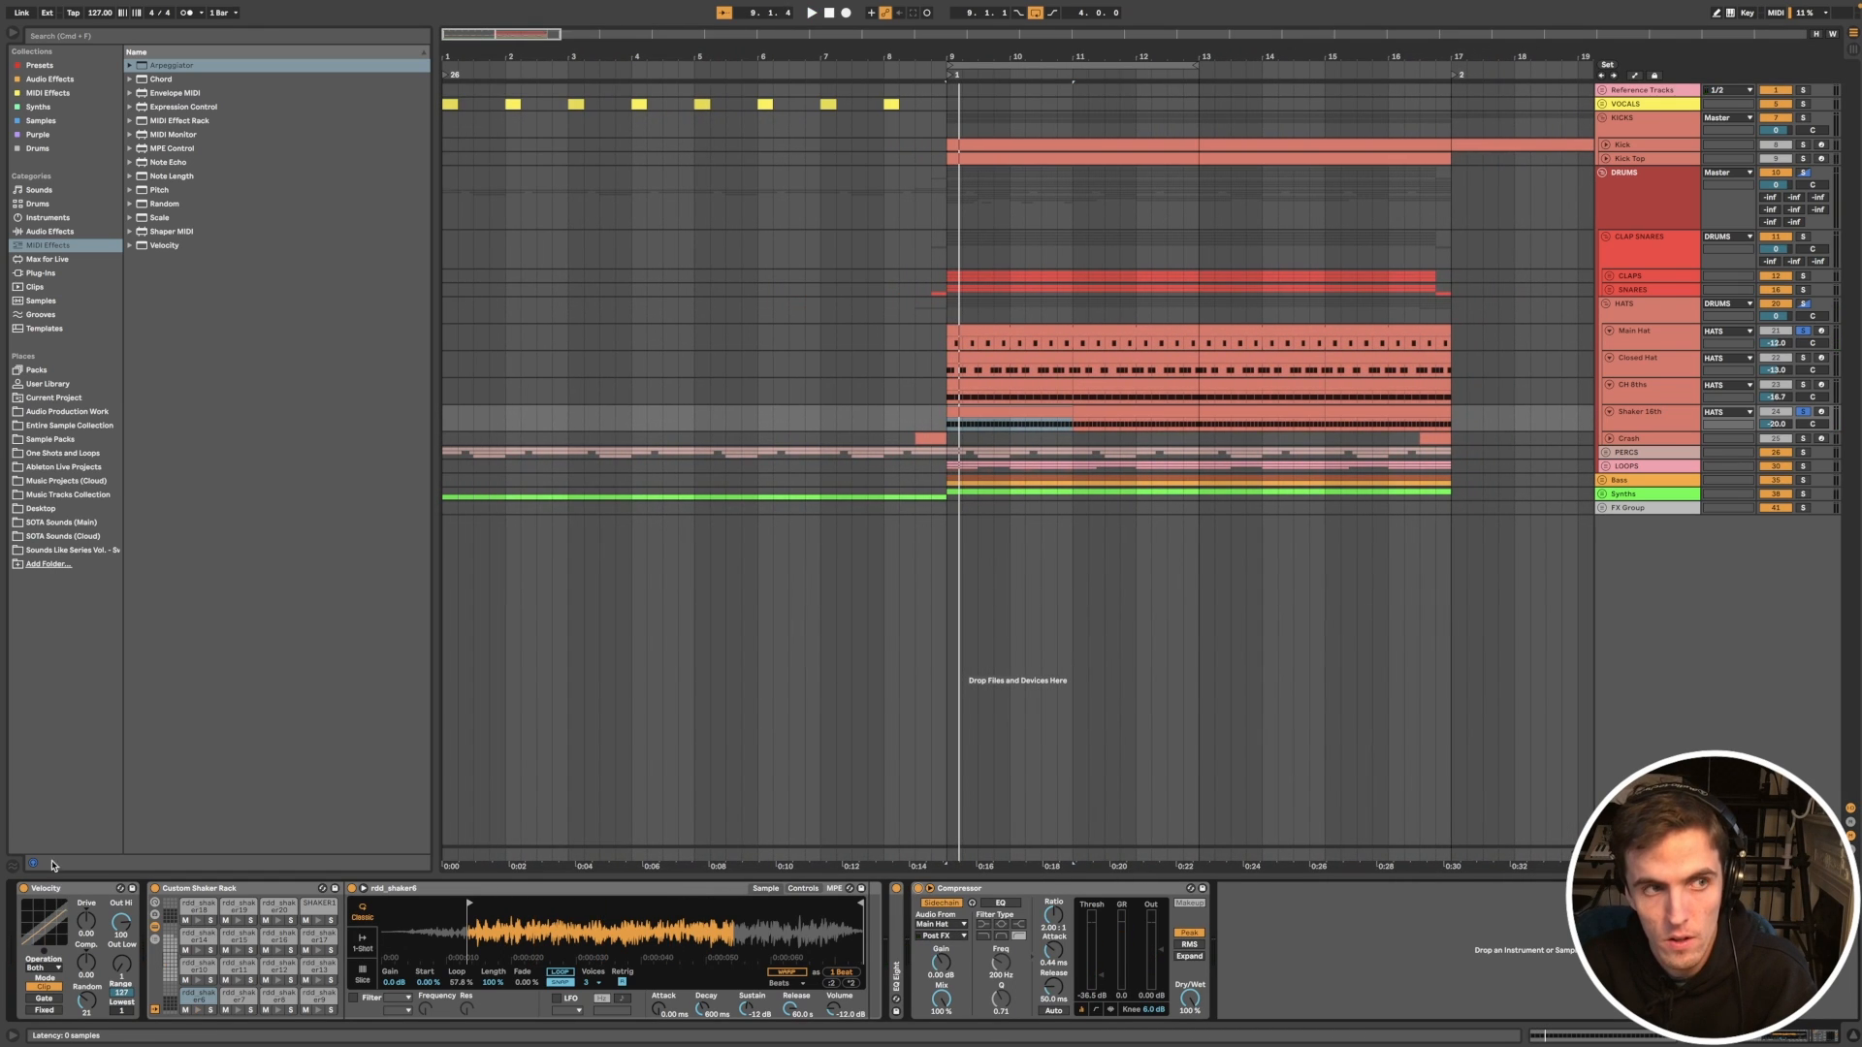
Step: Find the Velocity device among the browser's MIDI Effects and unfold its presets
left_click(45, 232)
left_click(46, 247)
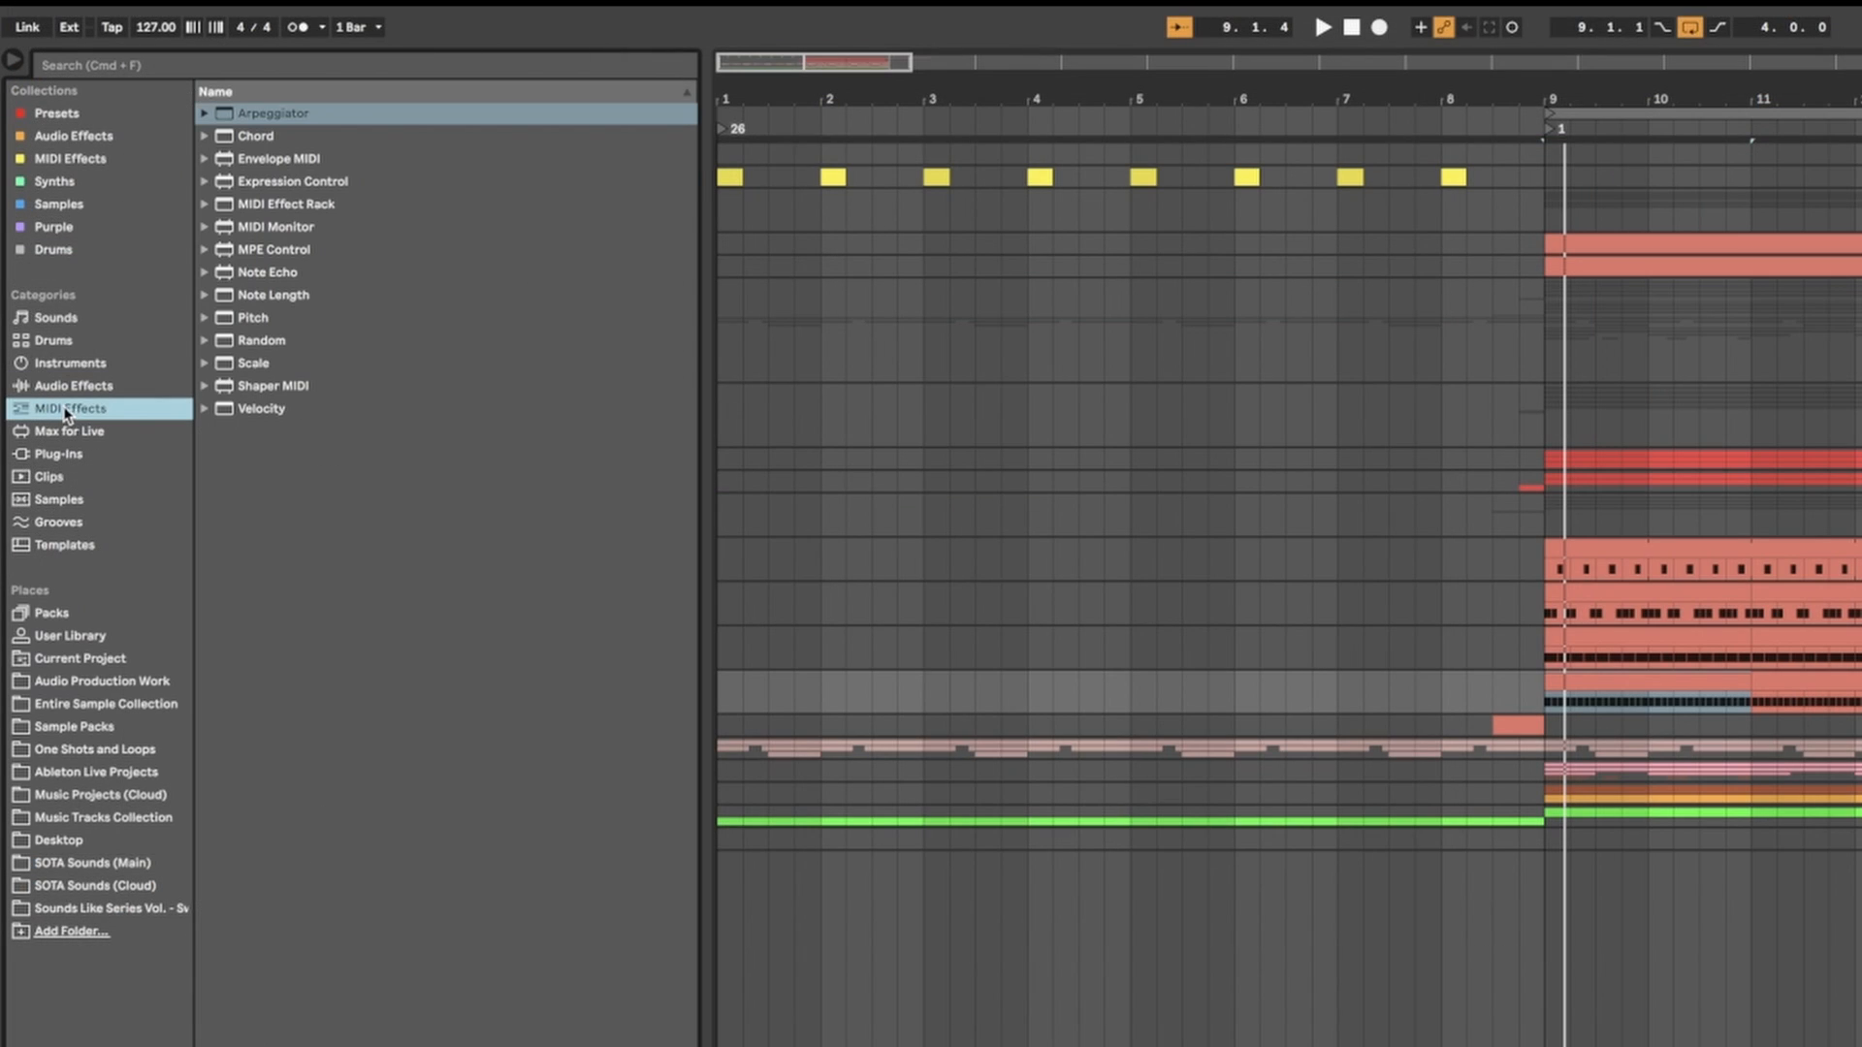
left_click(205, 408)
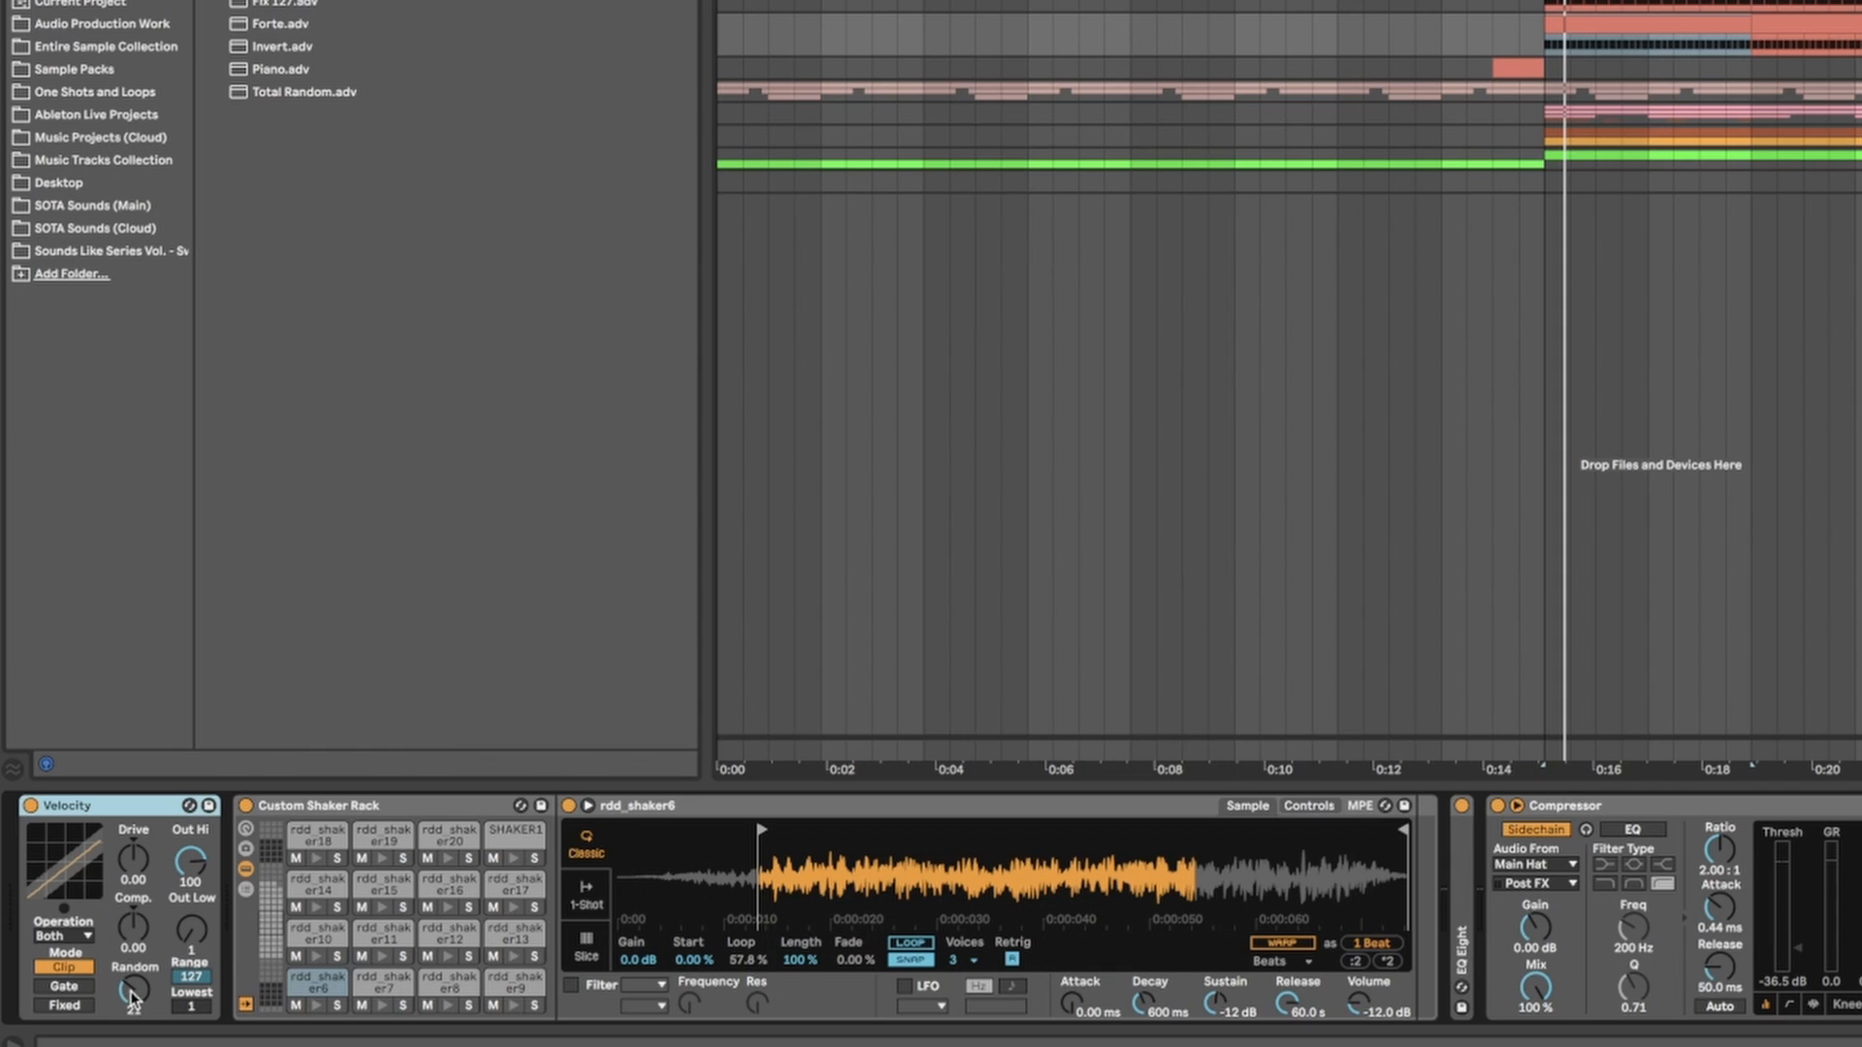
Step: Play the shaker pattern while demonstrating the Random amount of the Velocity device on Shaker 16th
scroll(134, 992, "down", 4)
key("space")
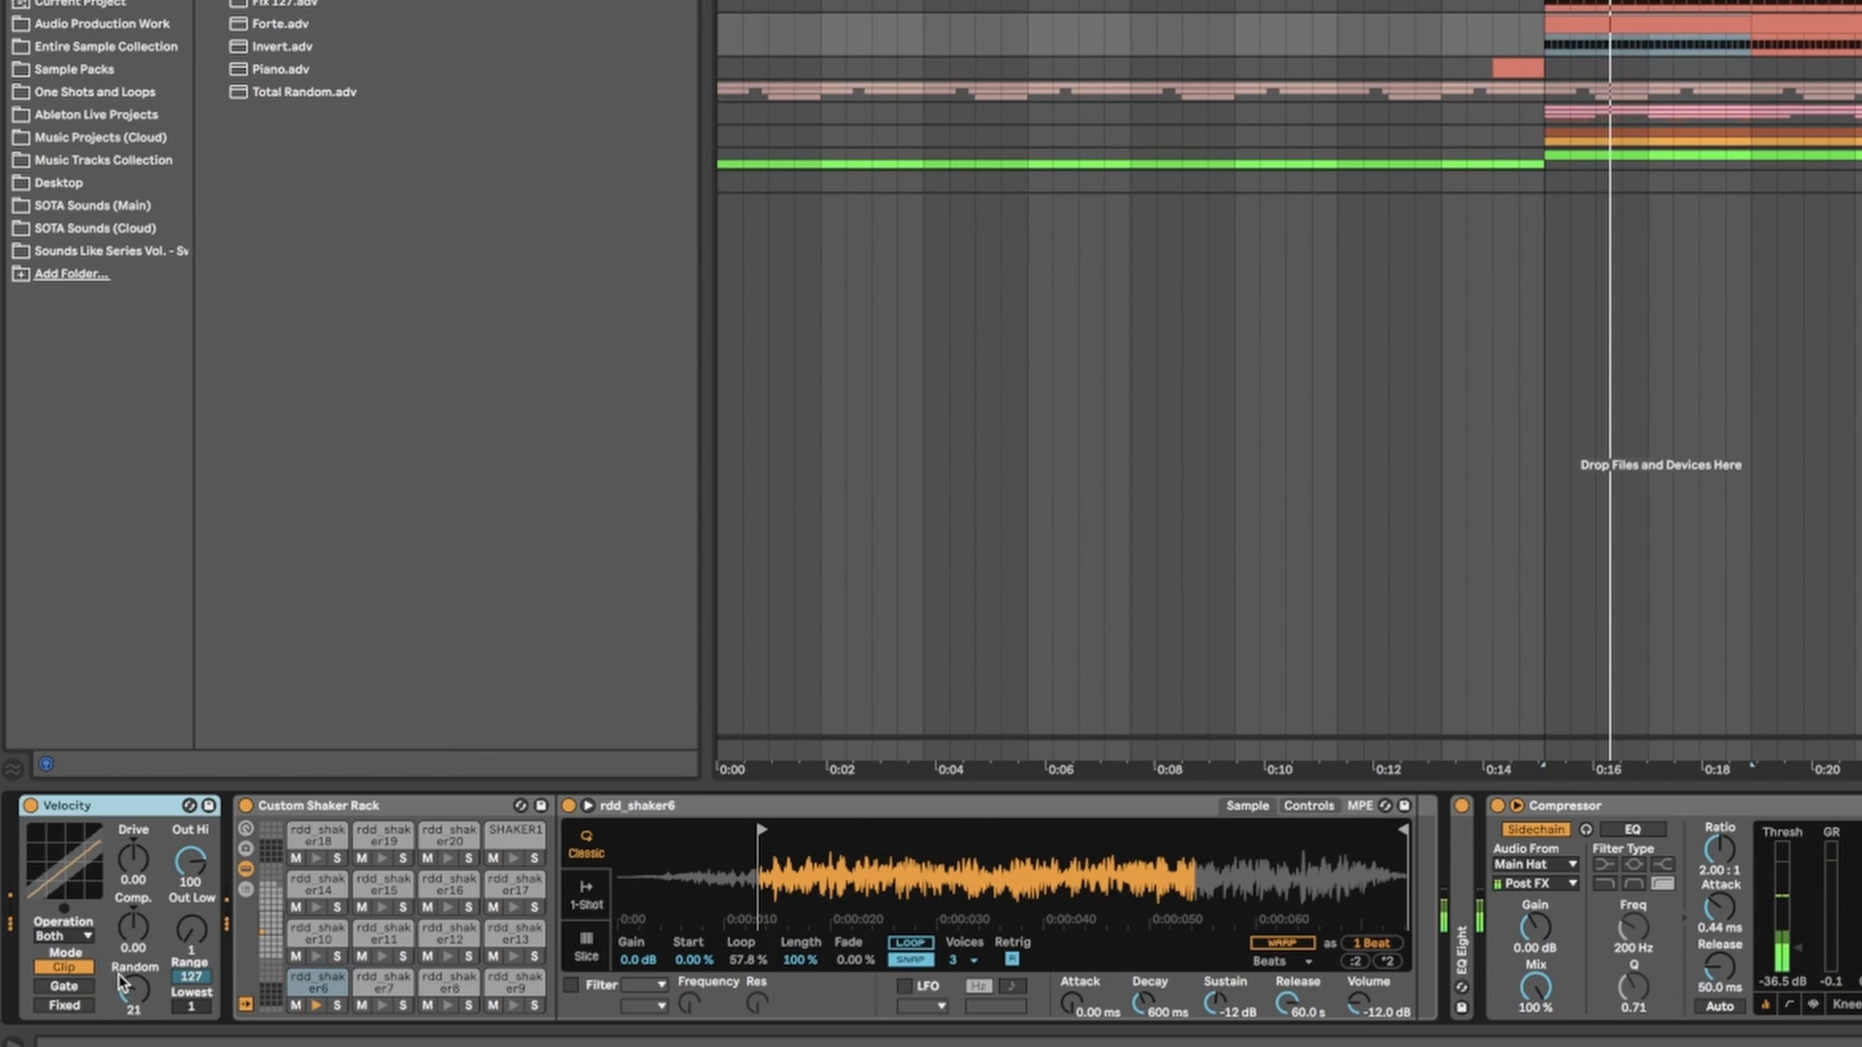
left_click_drag(134, 992, 134, 950)
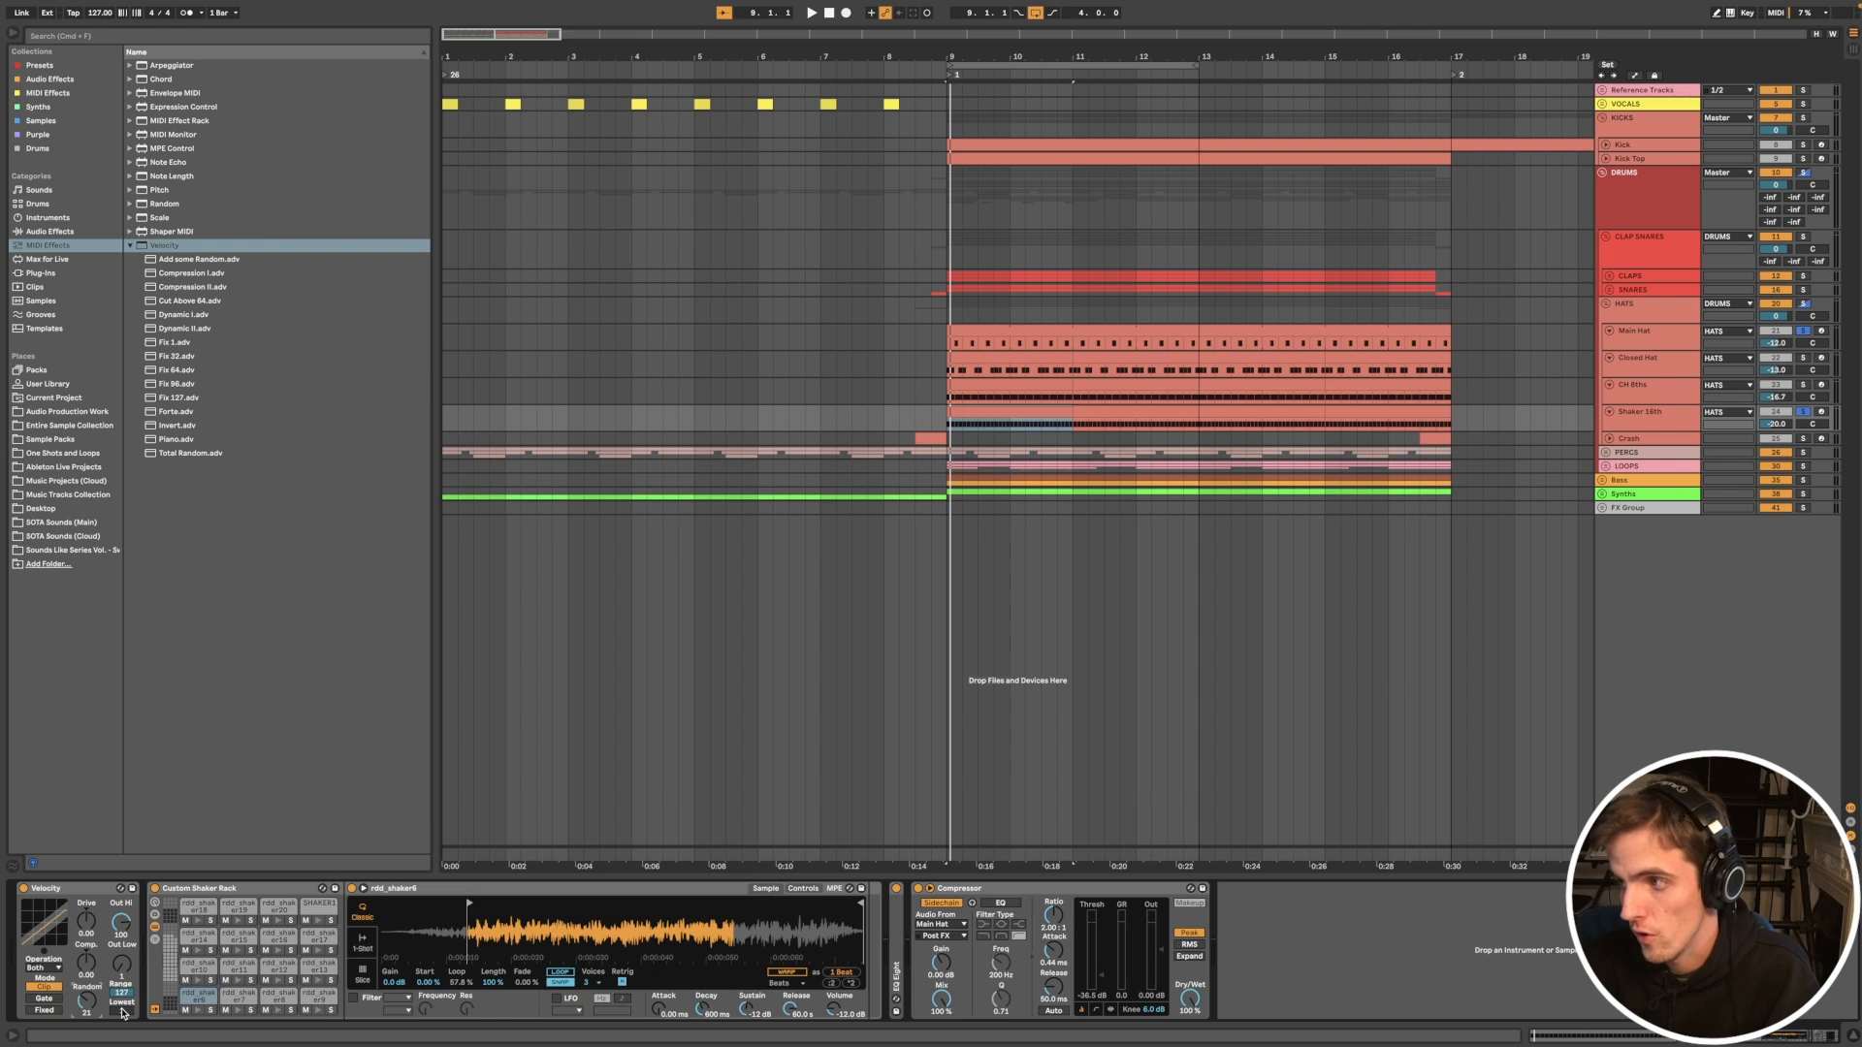
Step: Clear the shaker's solo, solo the whole HATS group and play all the hats together from bar 9
key("space")
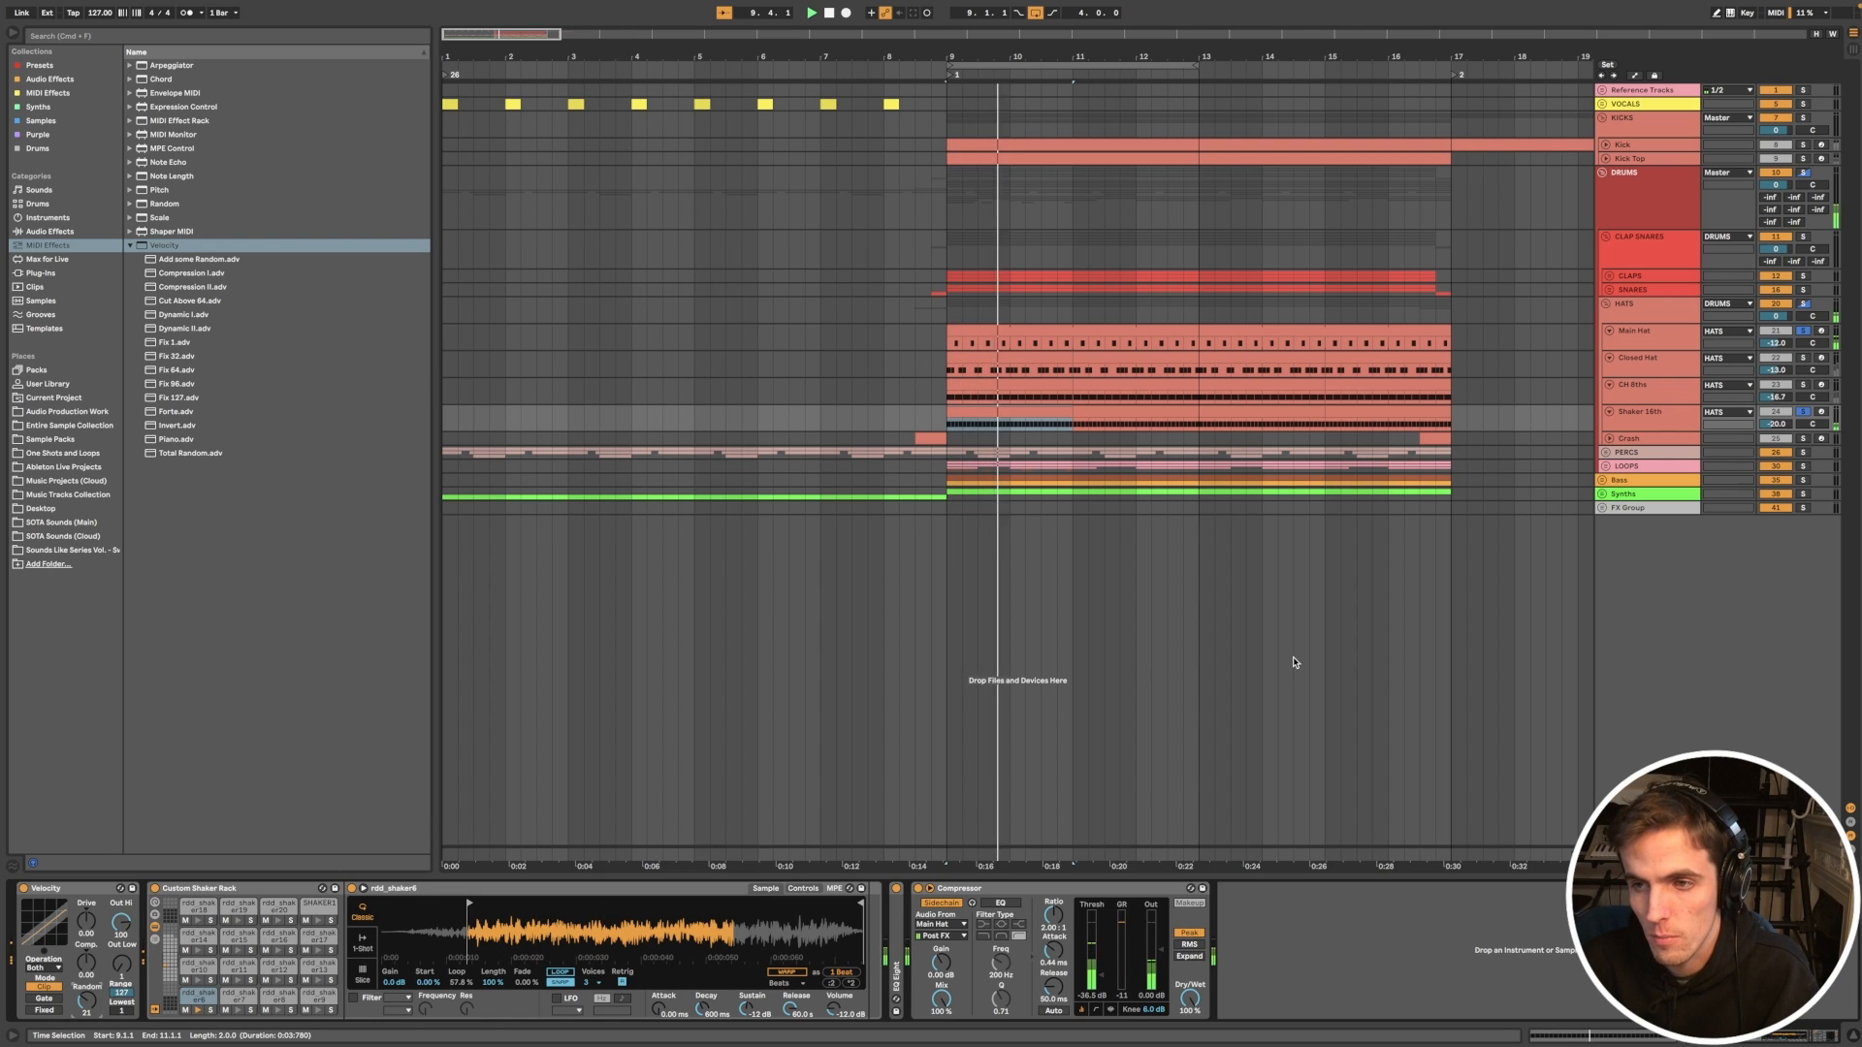
scroll(1803, 412, "right", 1)
left_click(1803, 412)
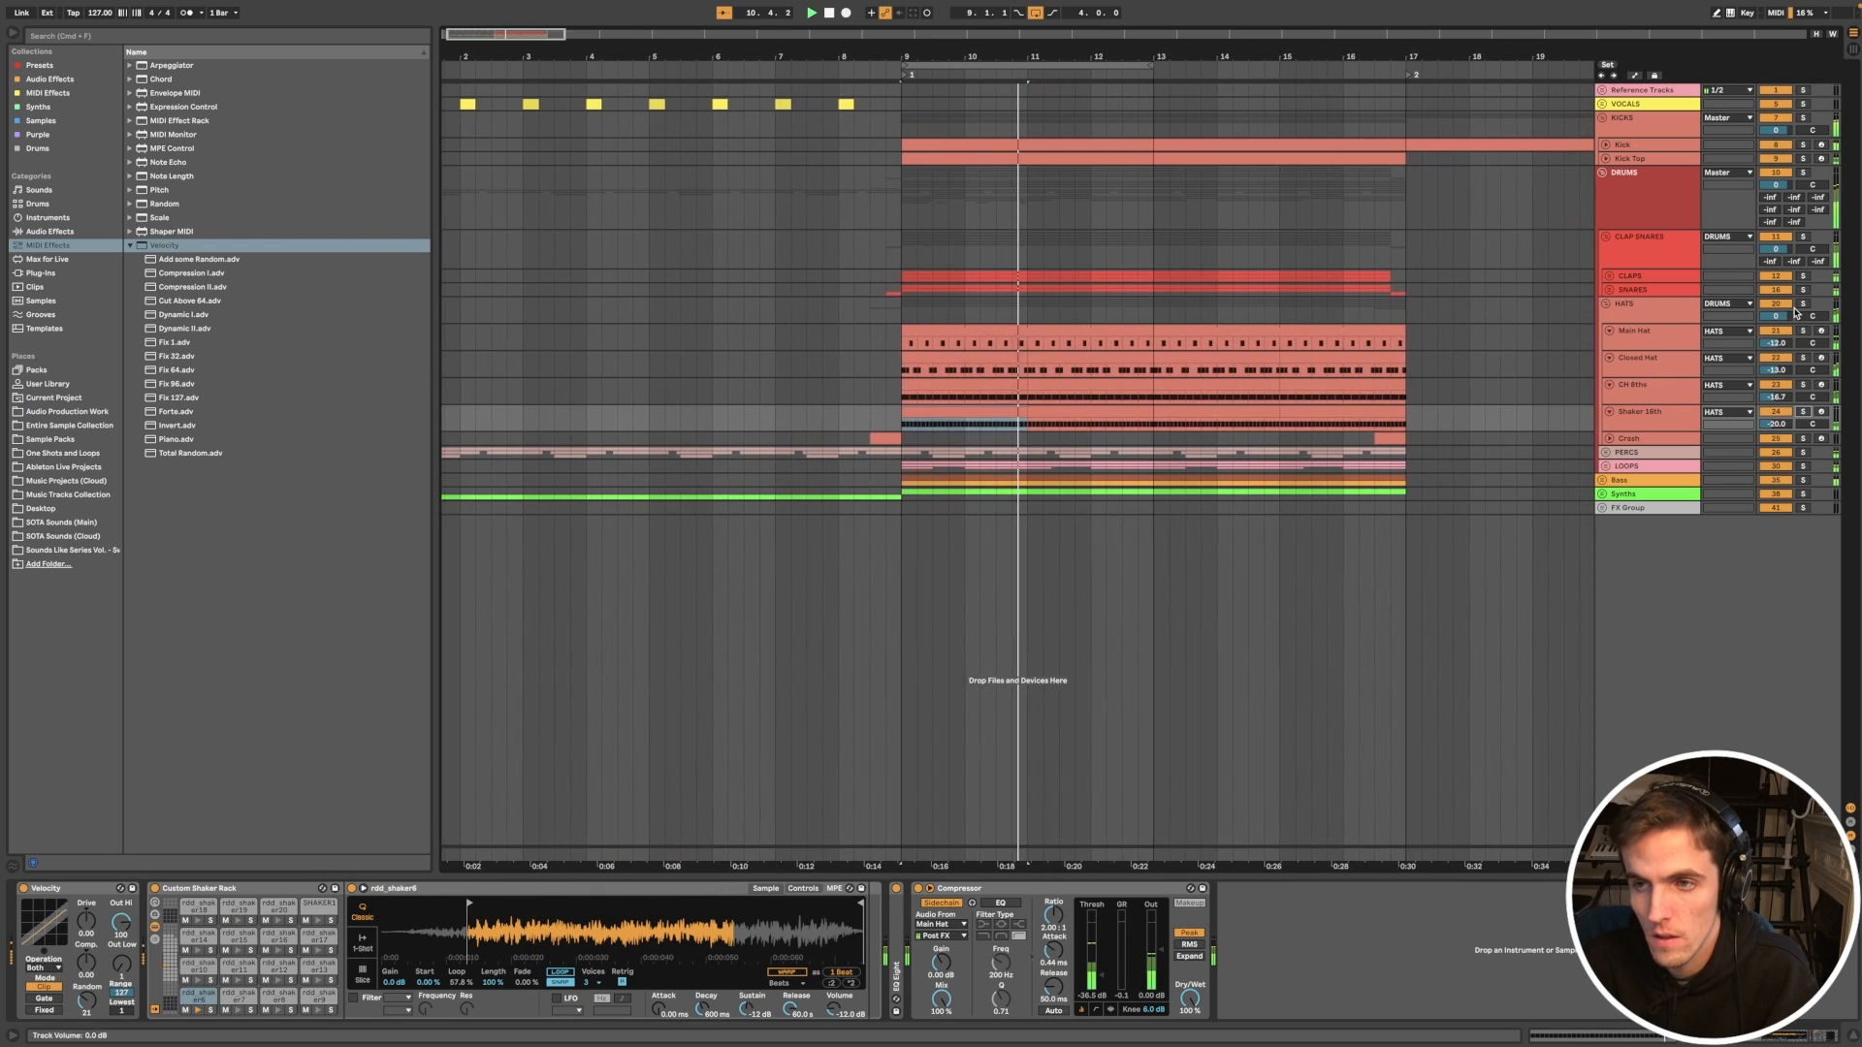
left_click(1776, 144)
left_click(1776, 158)
left_click(1803, 304)
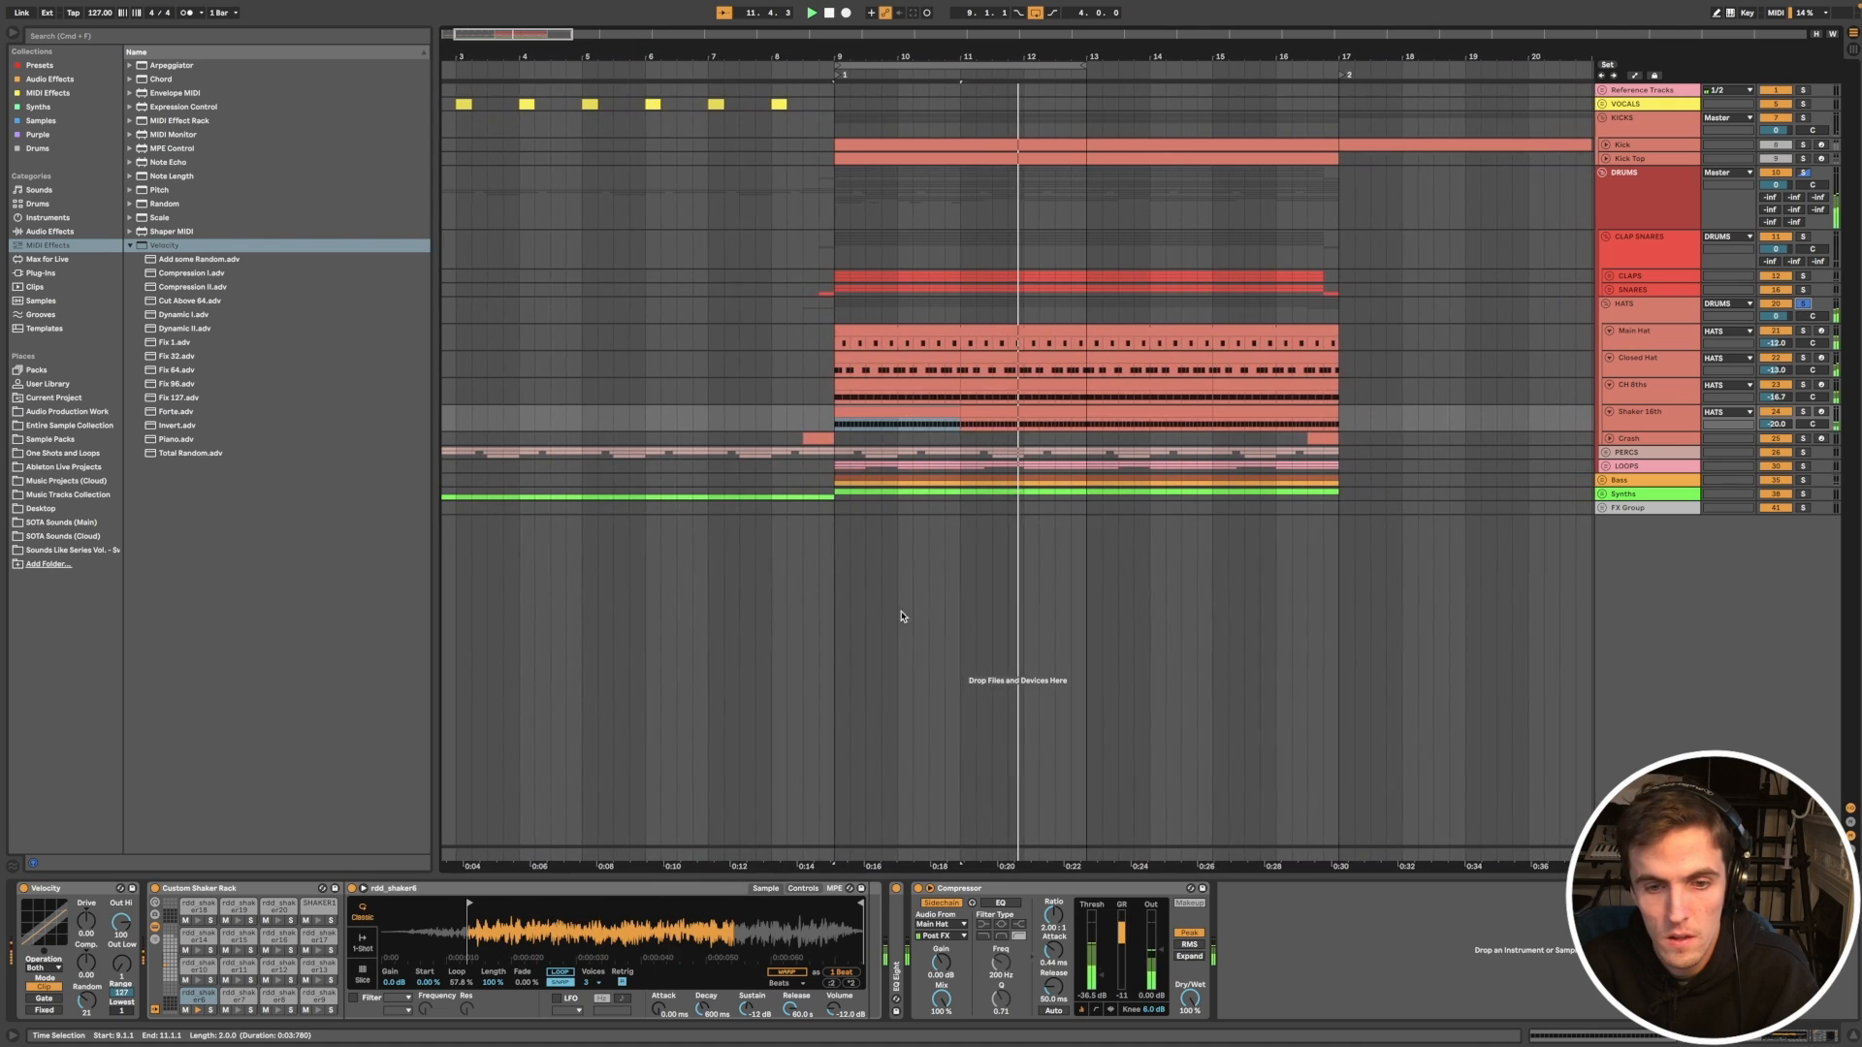
key("space")
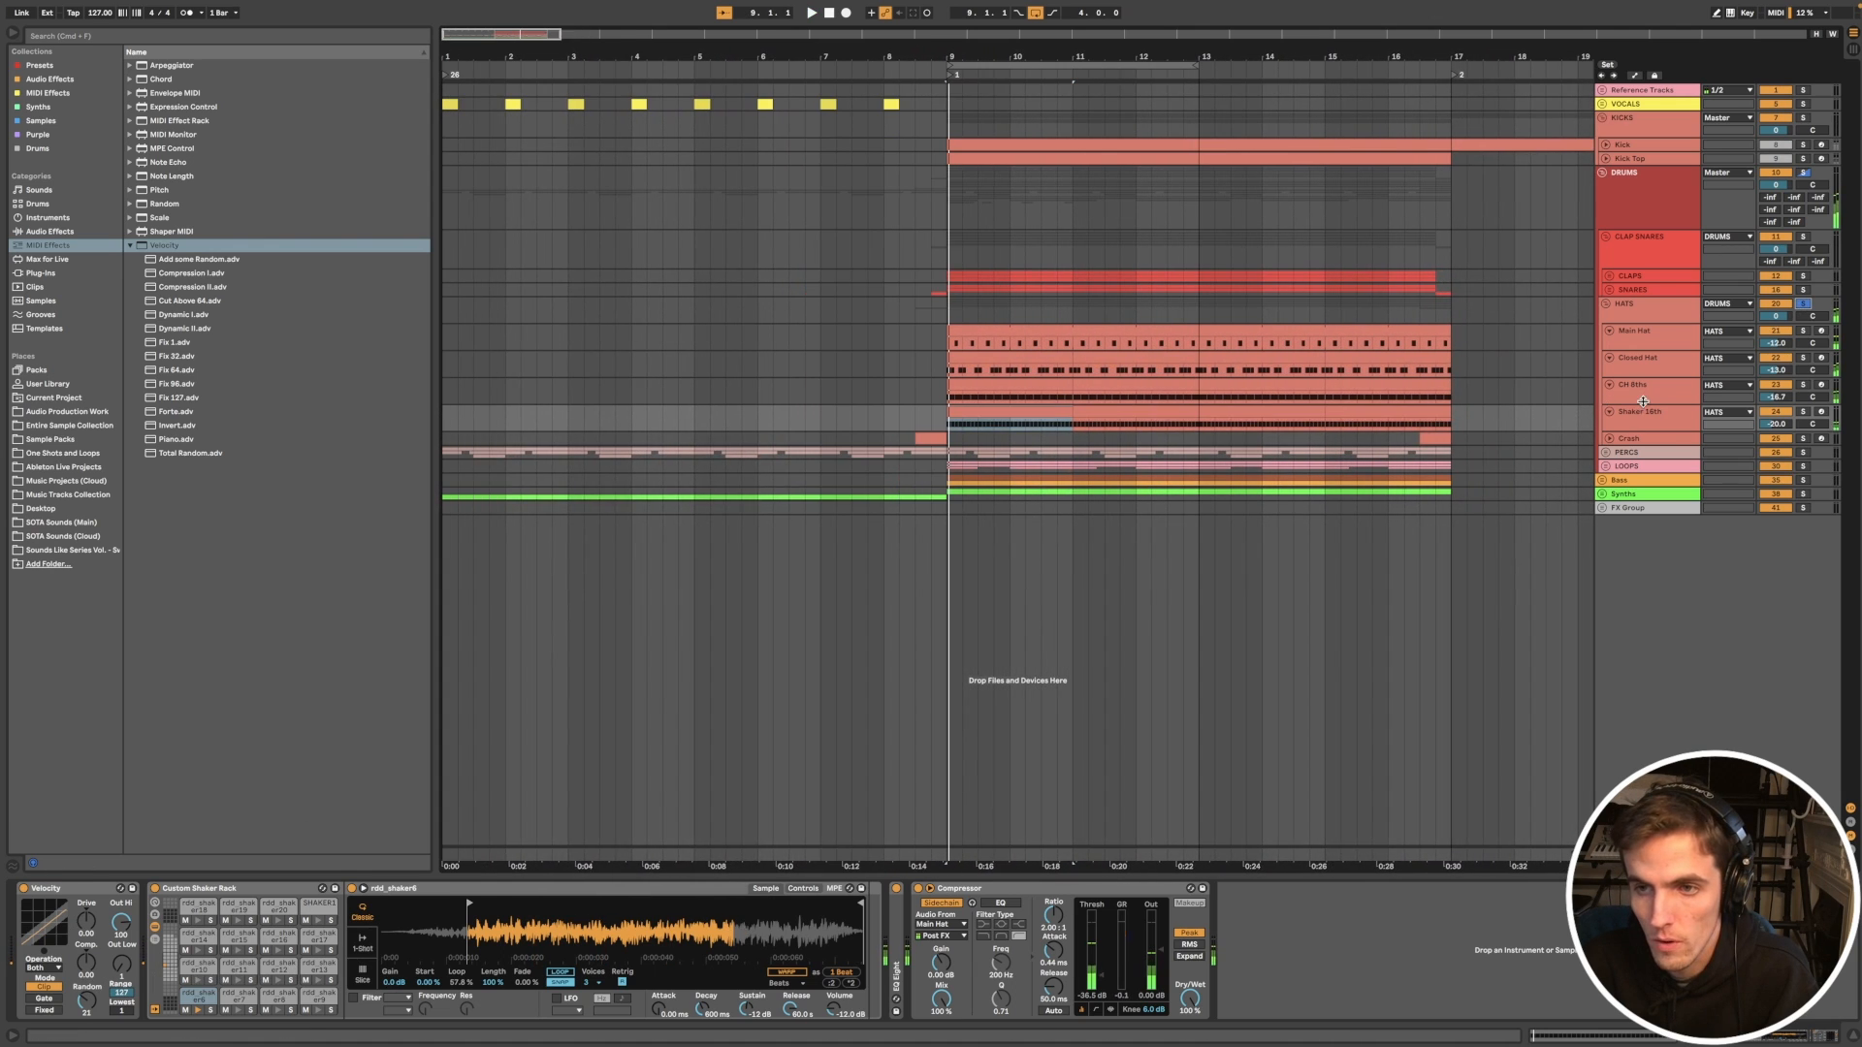
Step: Review the device chains of the CH 8ths, Closed Hat, Main Hat and Shaker 16th tracks in turn
left_click(1649, 388)
left_click(1642, 359)
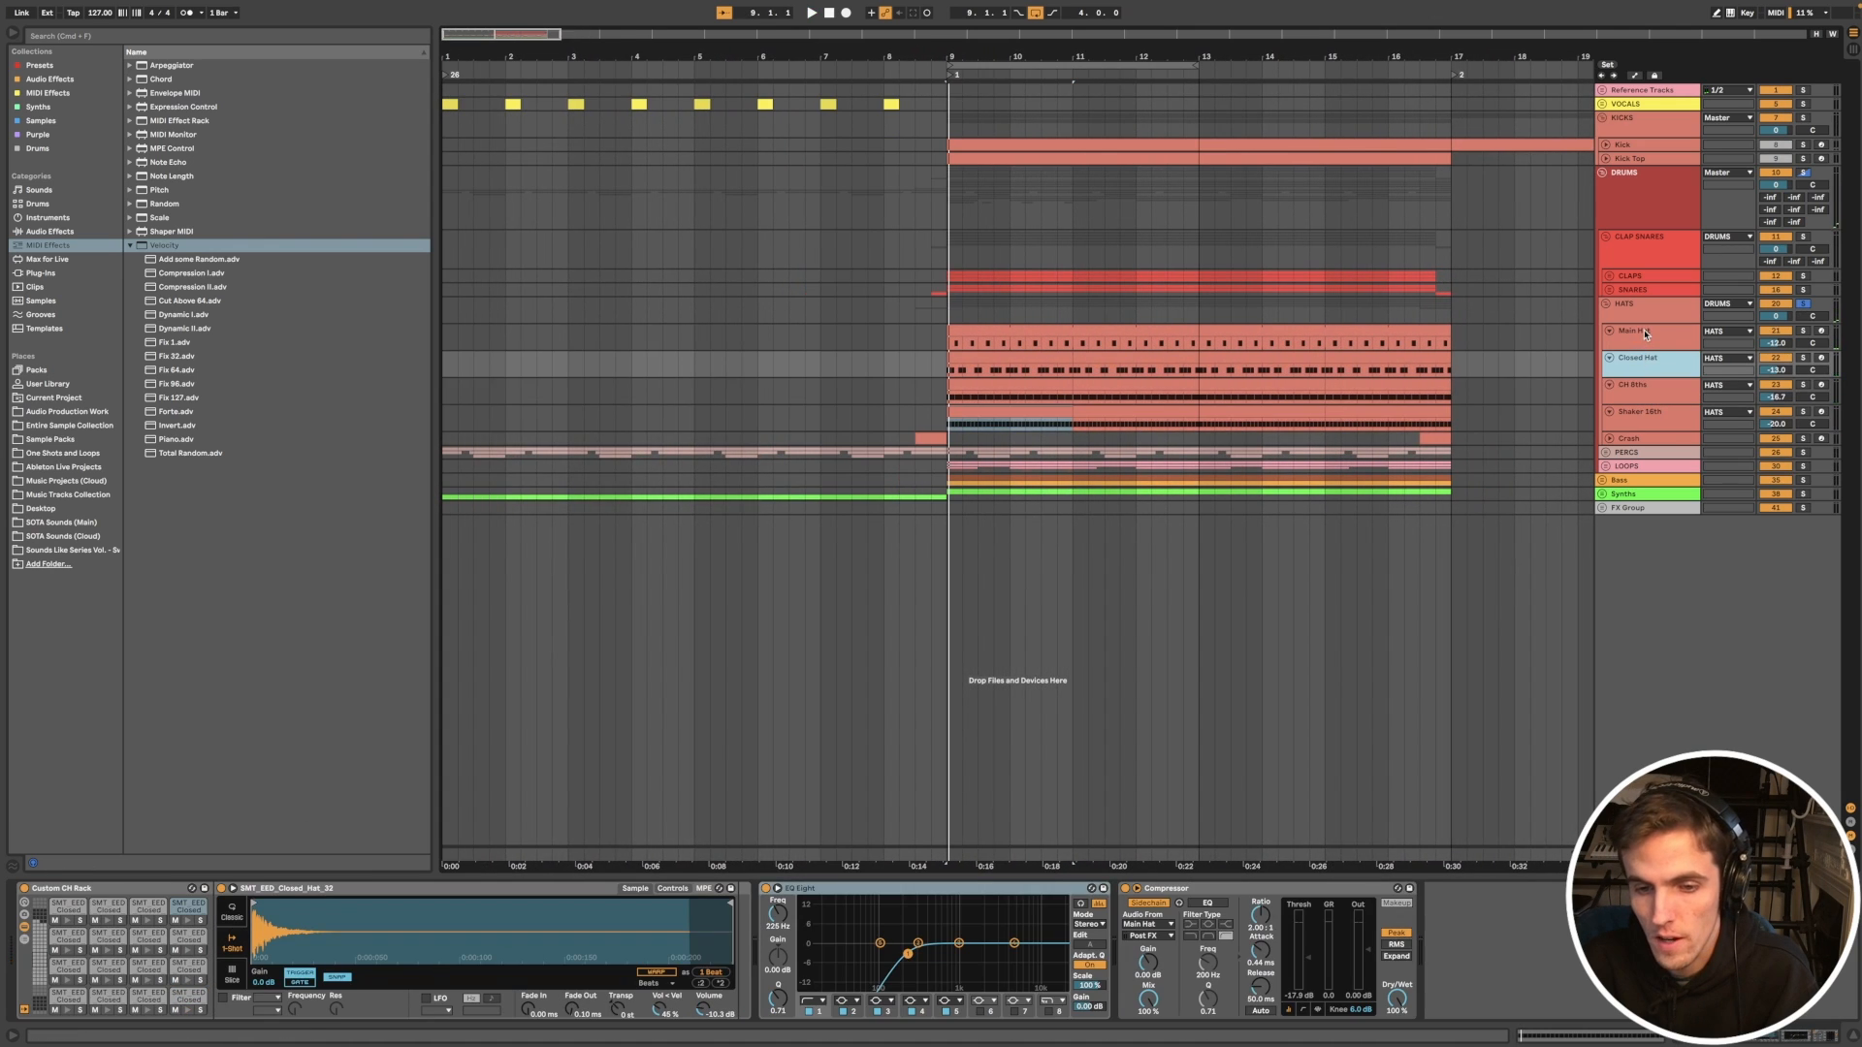
left_click(1643, 332)
left_click(1641, 412)
Step: Unfold the Crash track, open its clip just before bar 9 in the note editor and play it
left_click(1610, 440)
left_click(1436, 442)
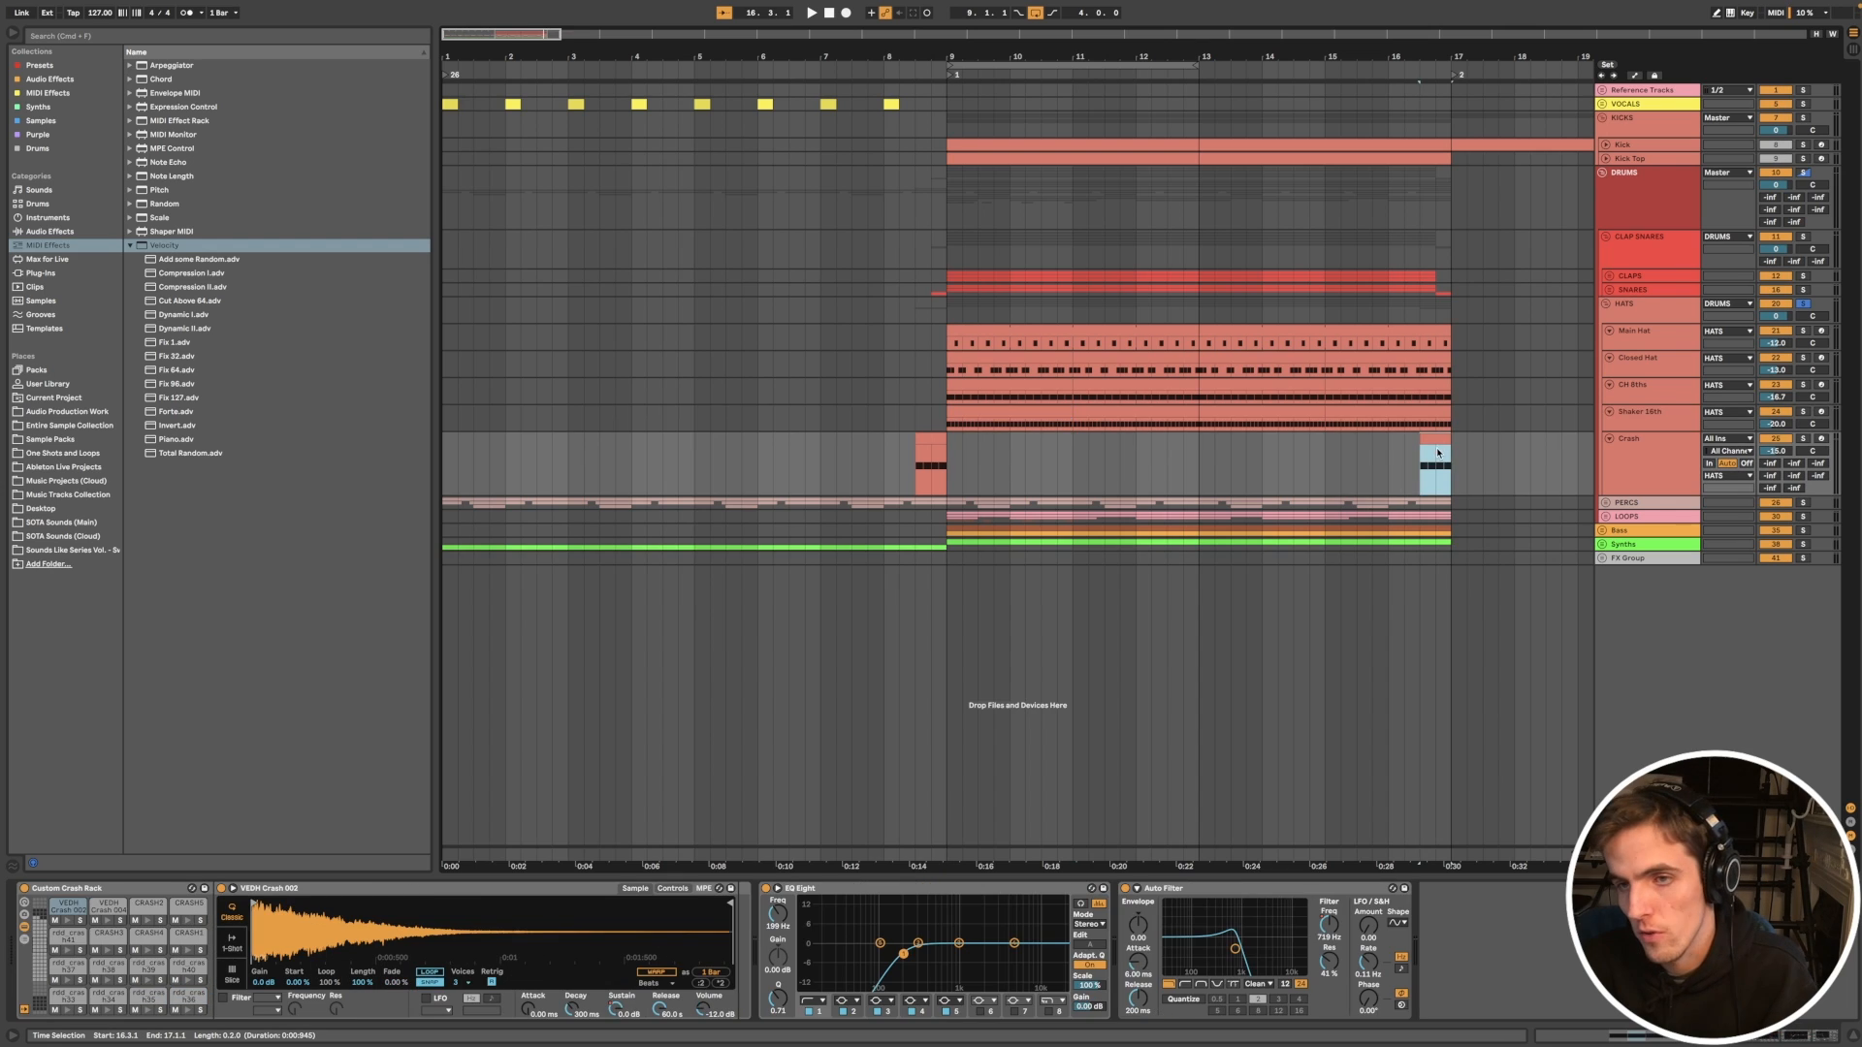
scroll(1434, 445, "up", 5)
scroll(1434, 446, "down", 4)
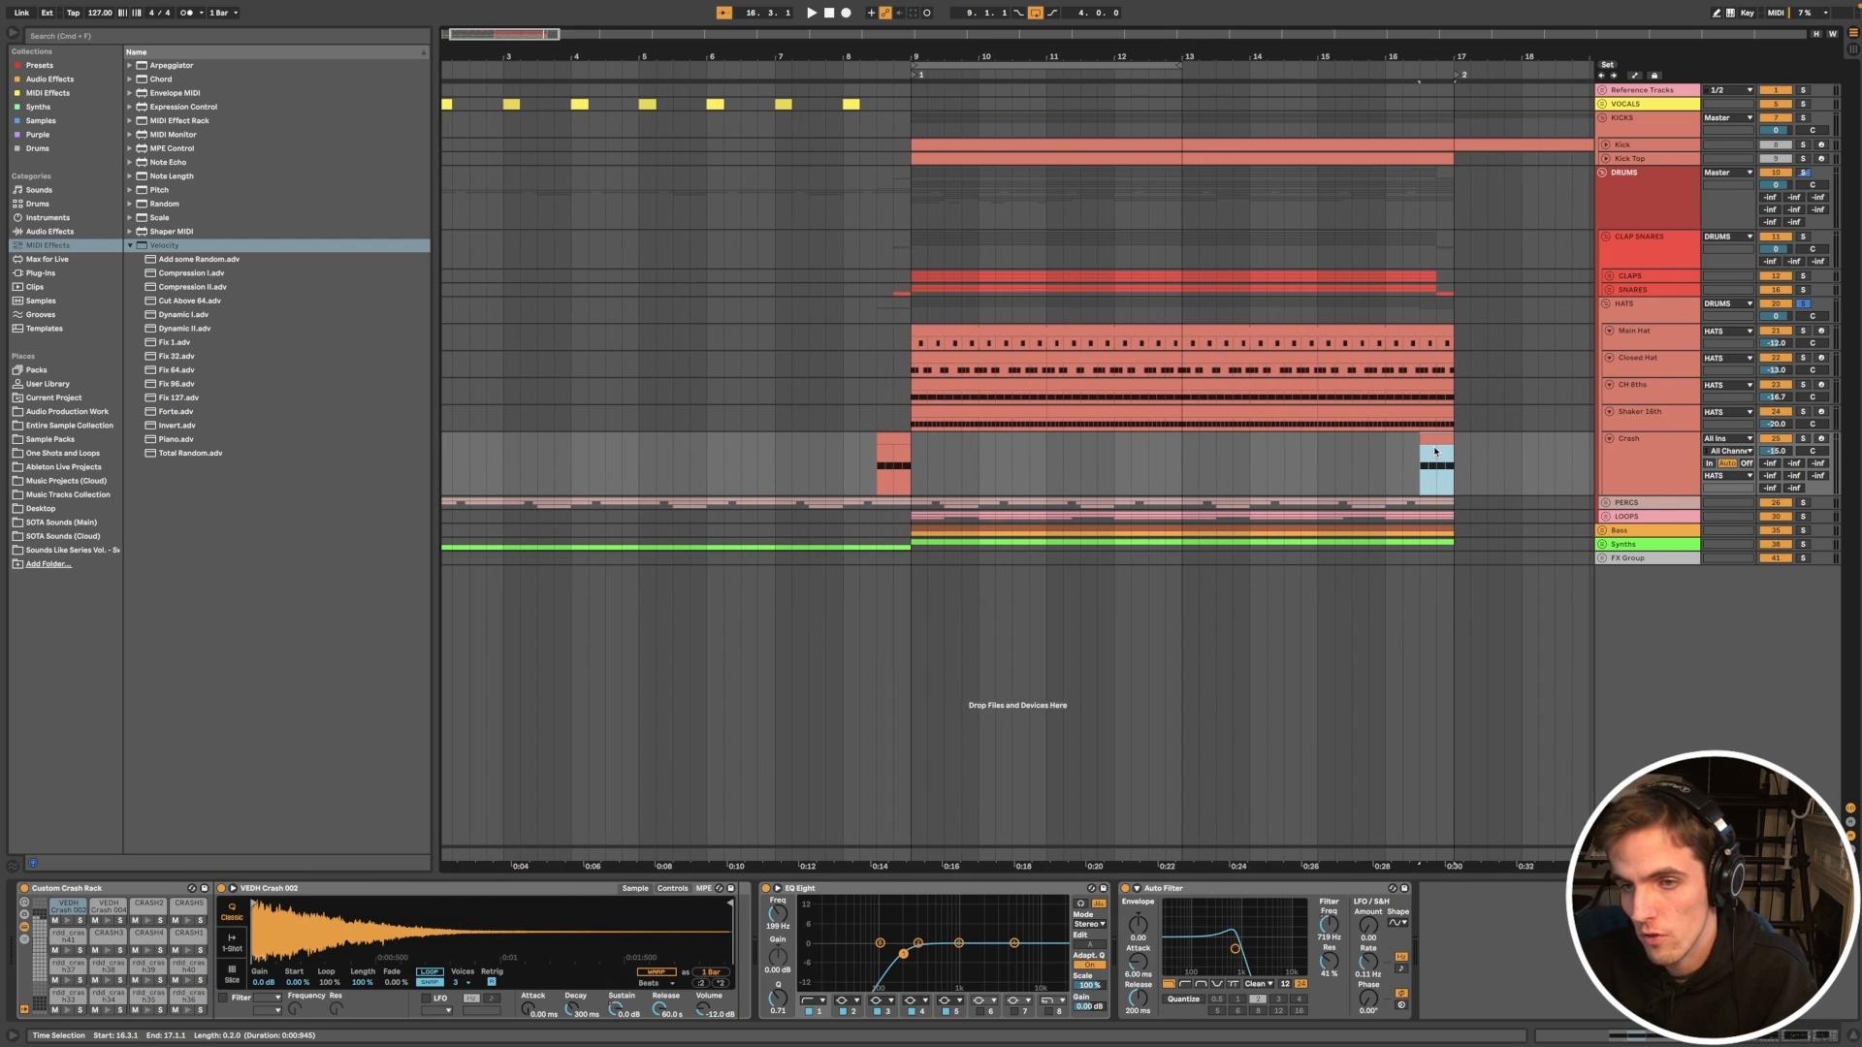
key("space")
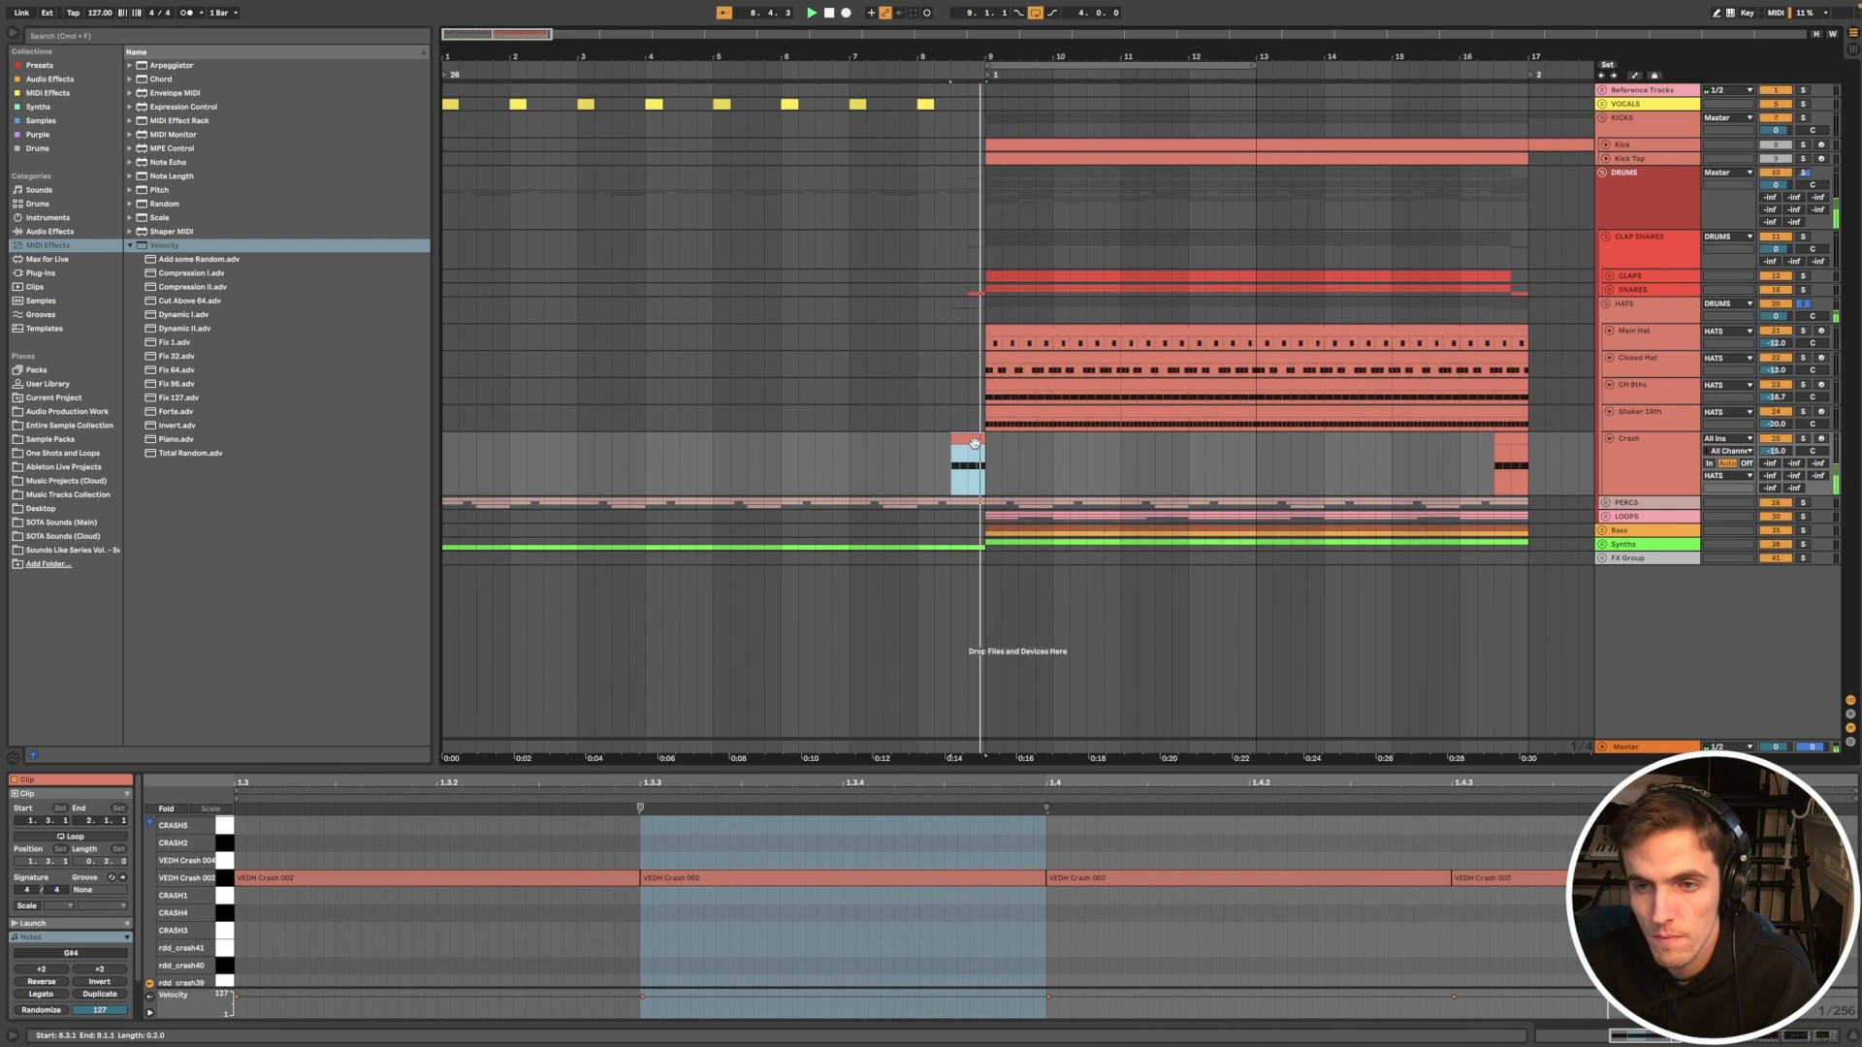
left_click(1647, 448)
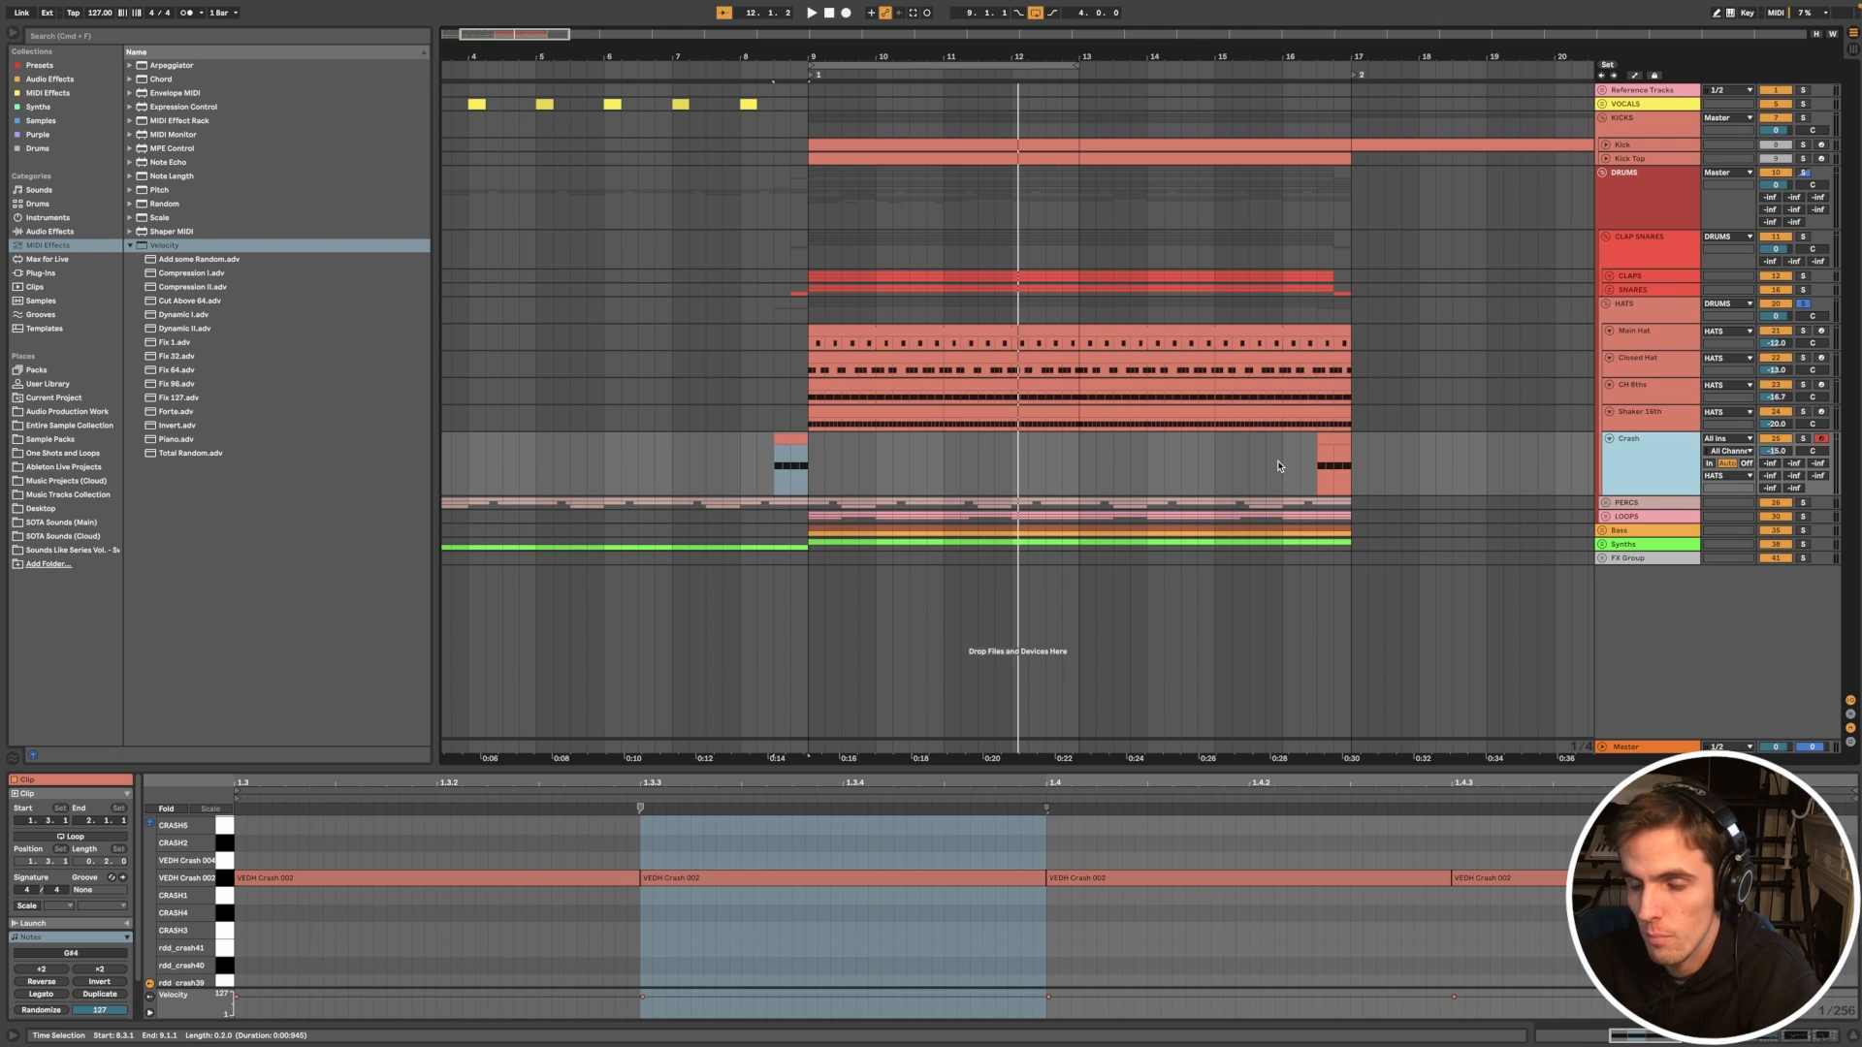
right_click(1645, 463)
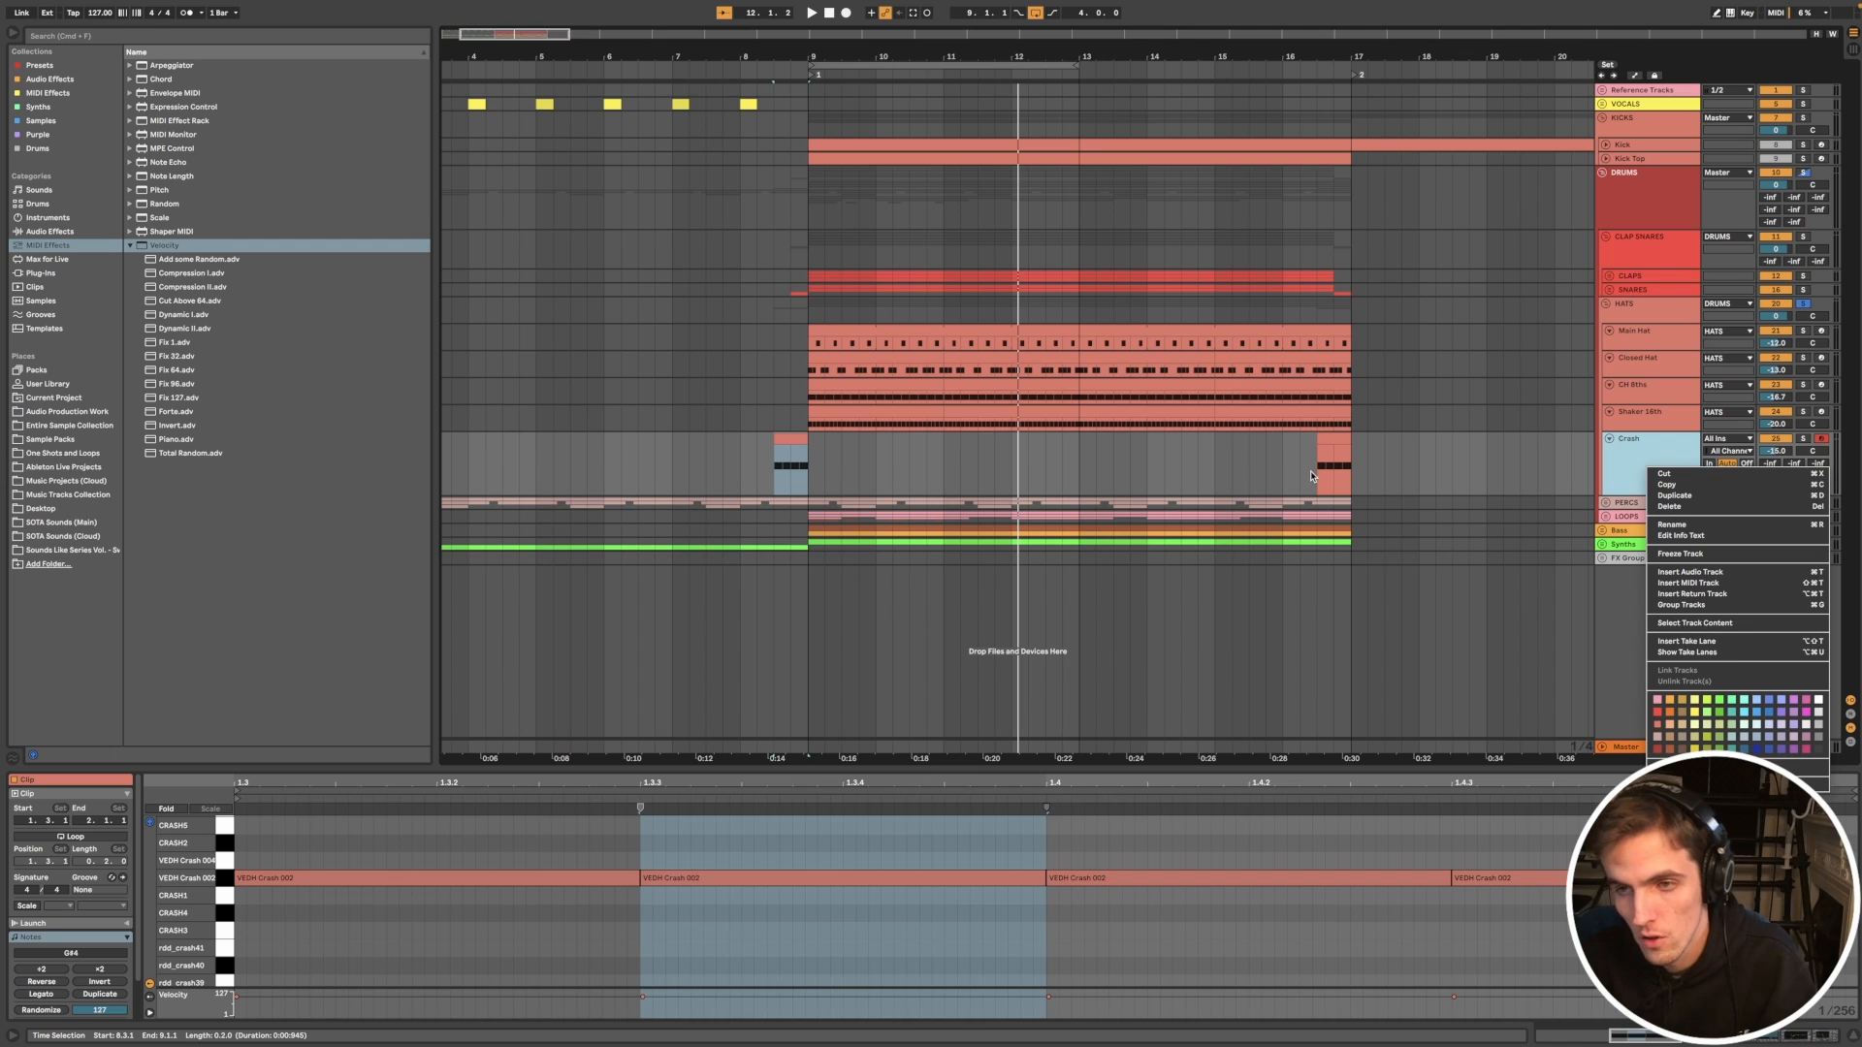
left_click(1619, 452)
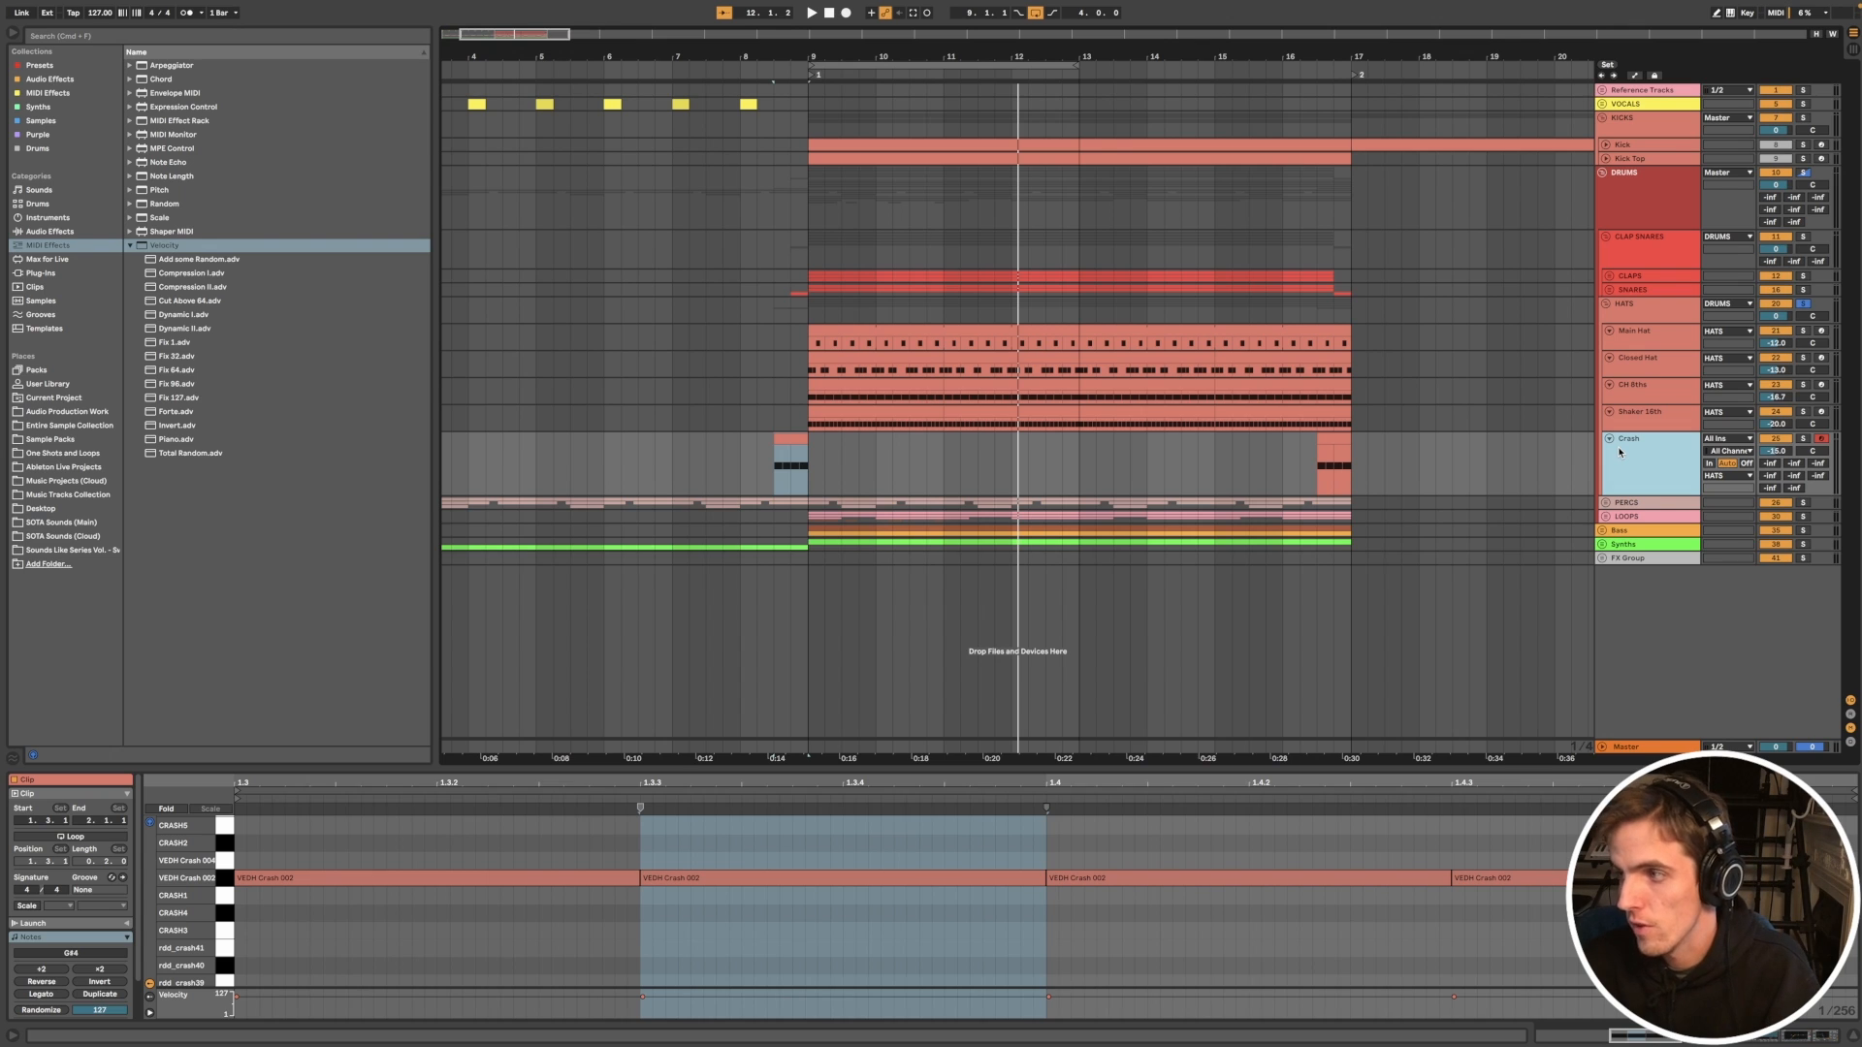
Step: Collapse the HATS and KICKS groups, unfold PERCS, and show the devices of the Perc Rack and Perc Sample tracks
key("u")
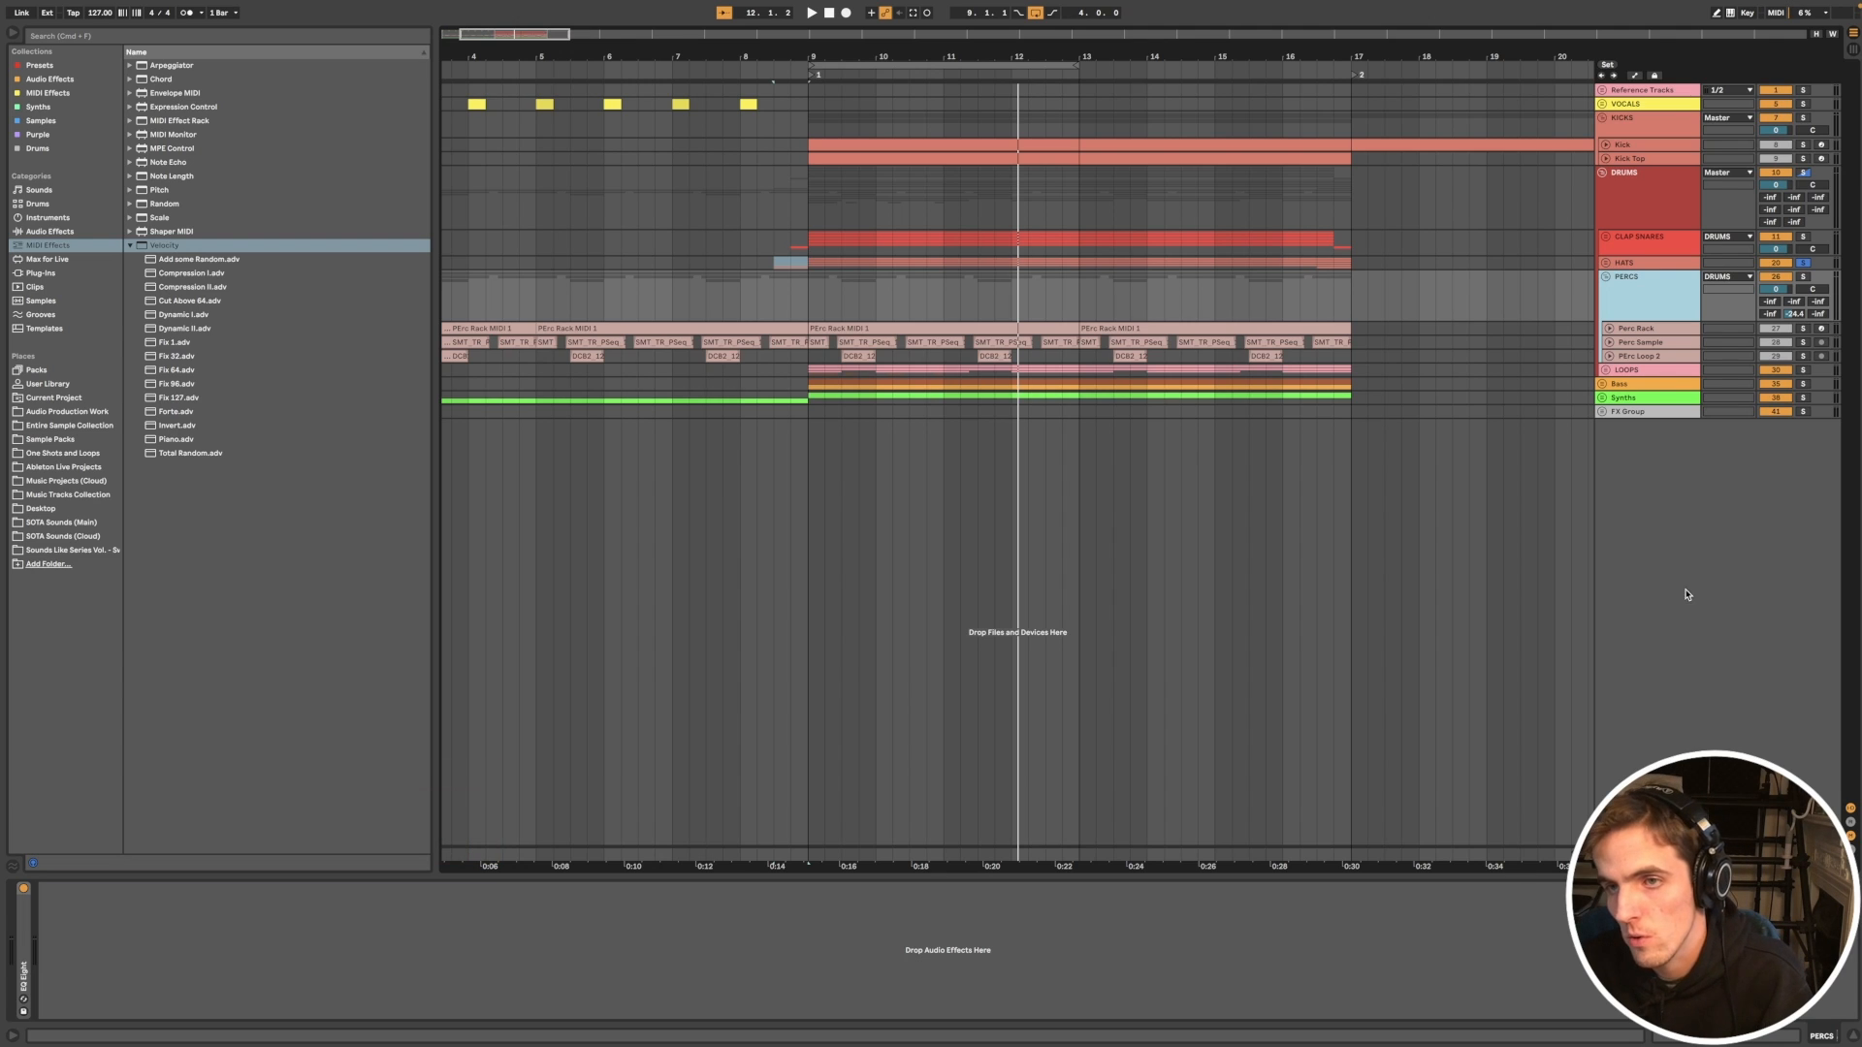
left_click(1603, 118)
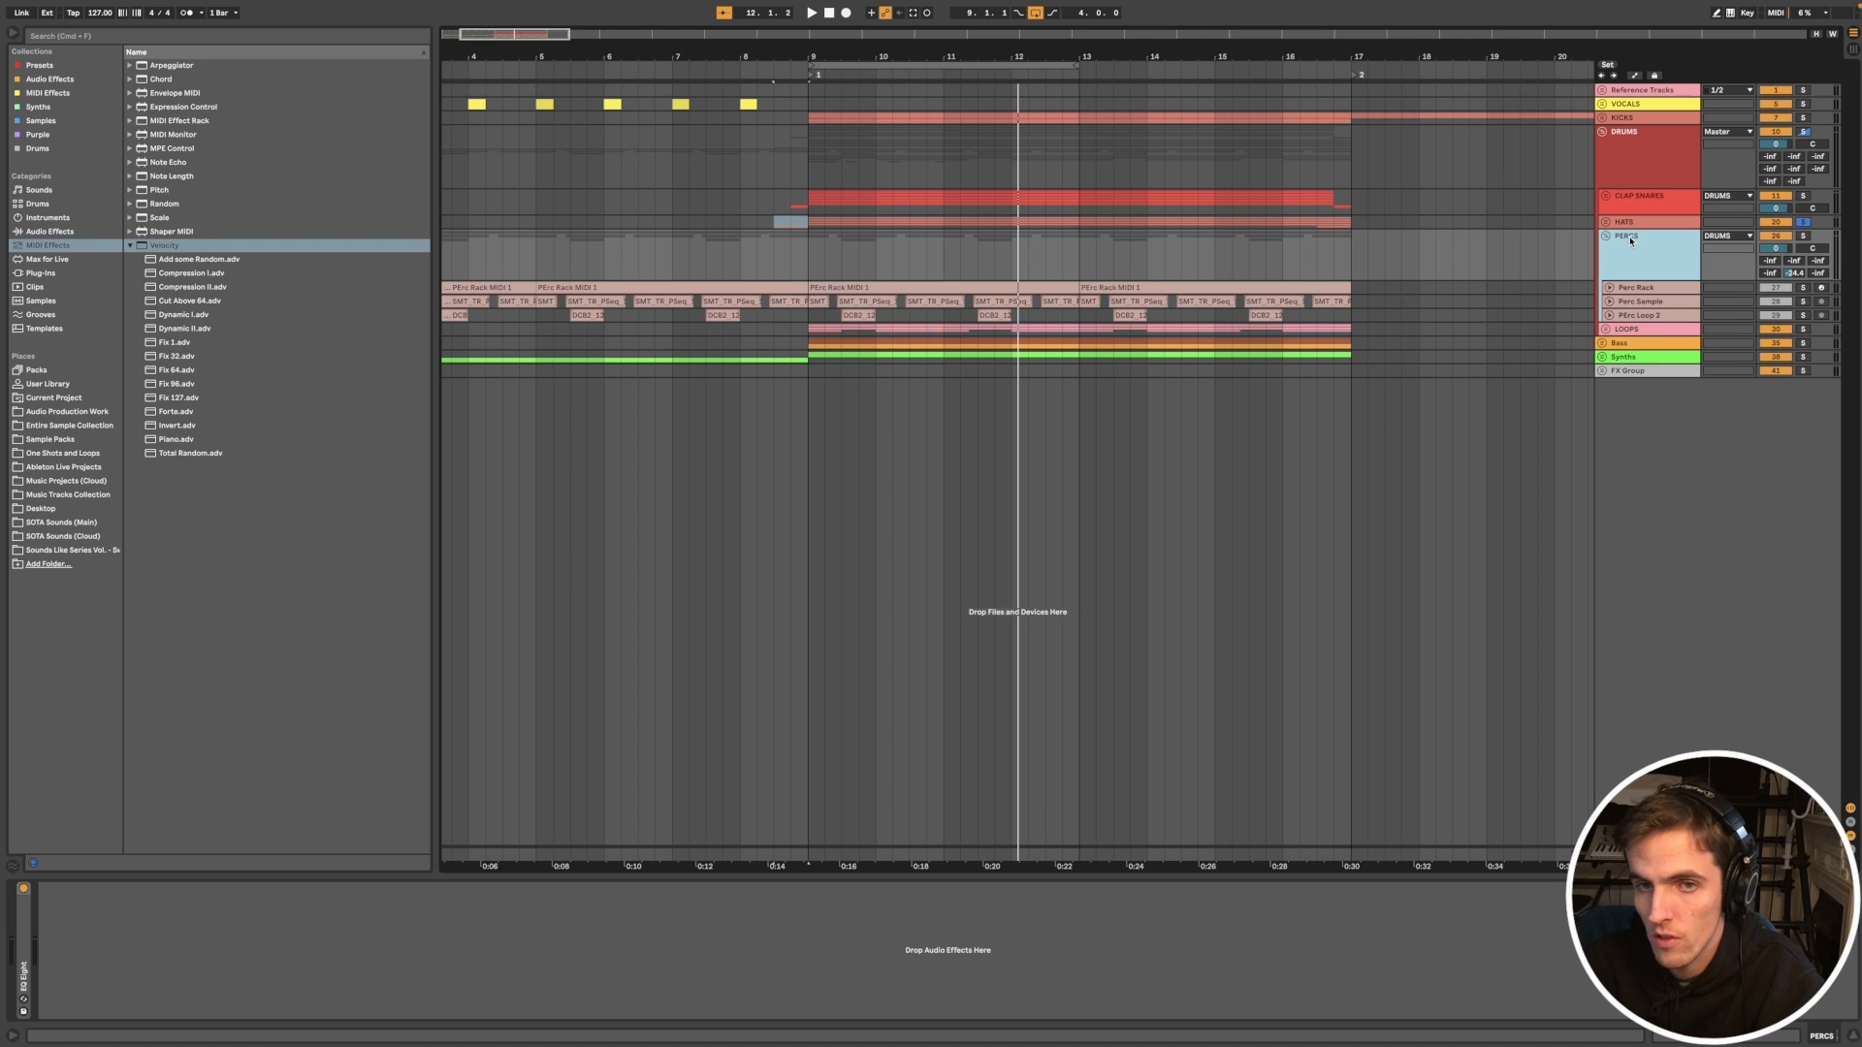
left_click(1638, 288)
left_click(1662, 301)
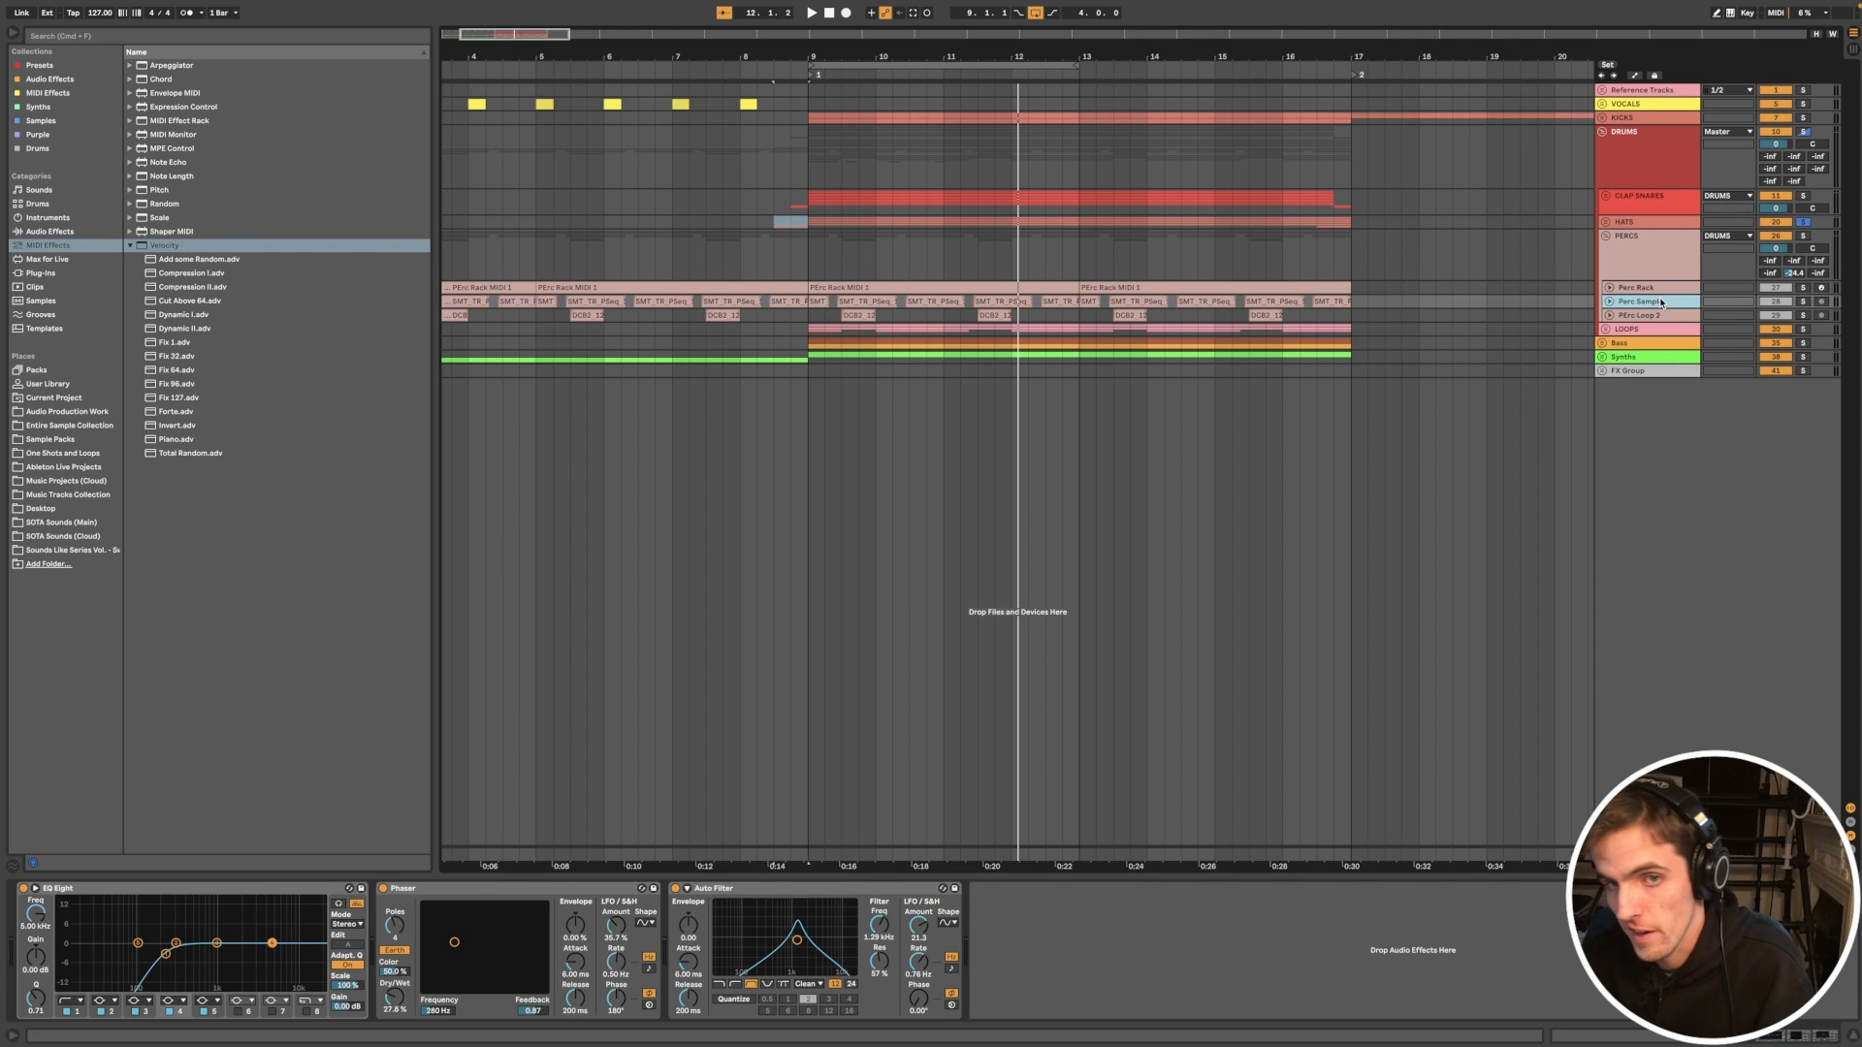
key("Up")
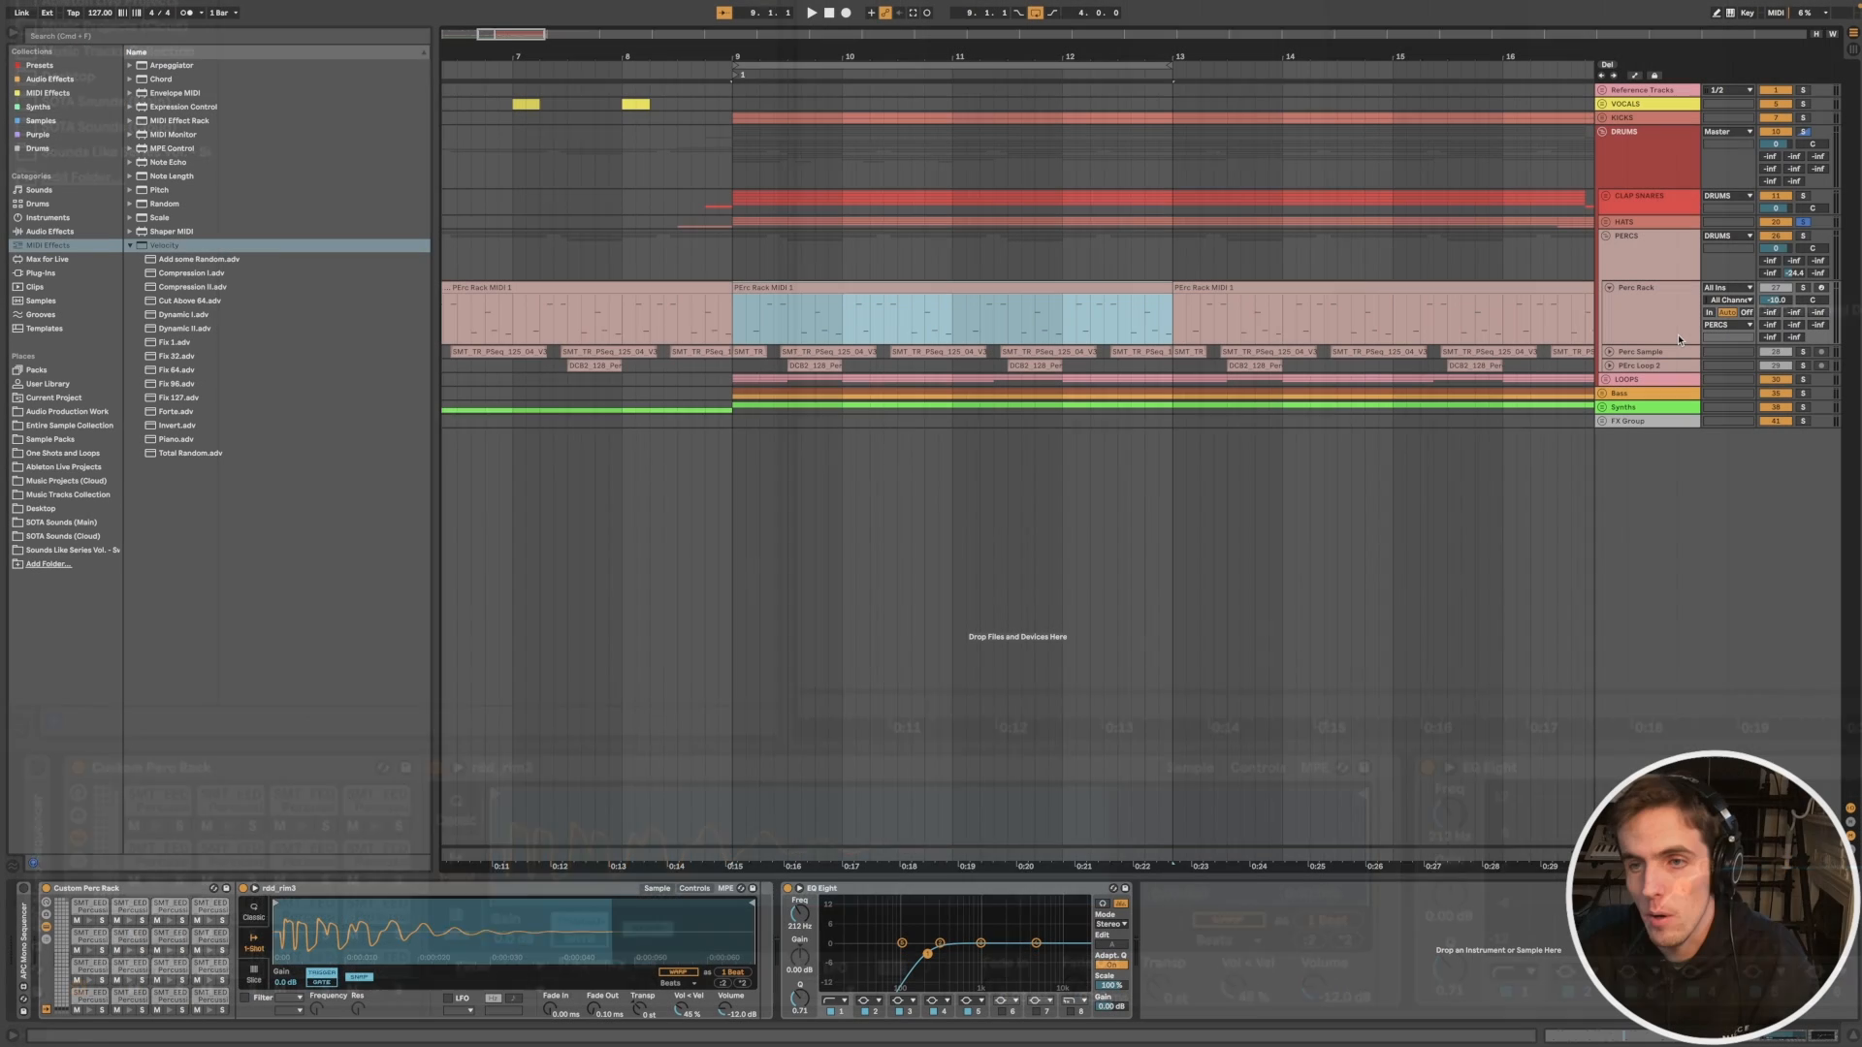
Step: Open the Perc Rack clip at bars 9 to 13 in the note editor and examine its percussion notes
double_click(1115, 287)
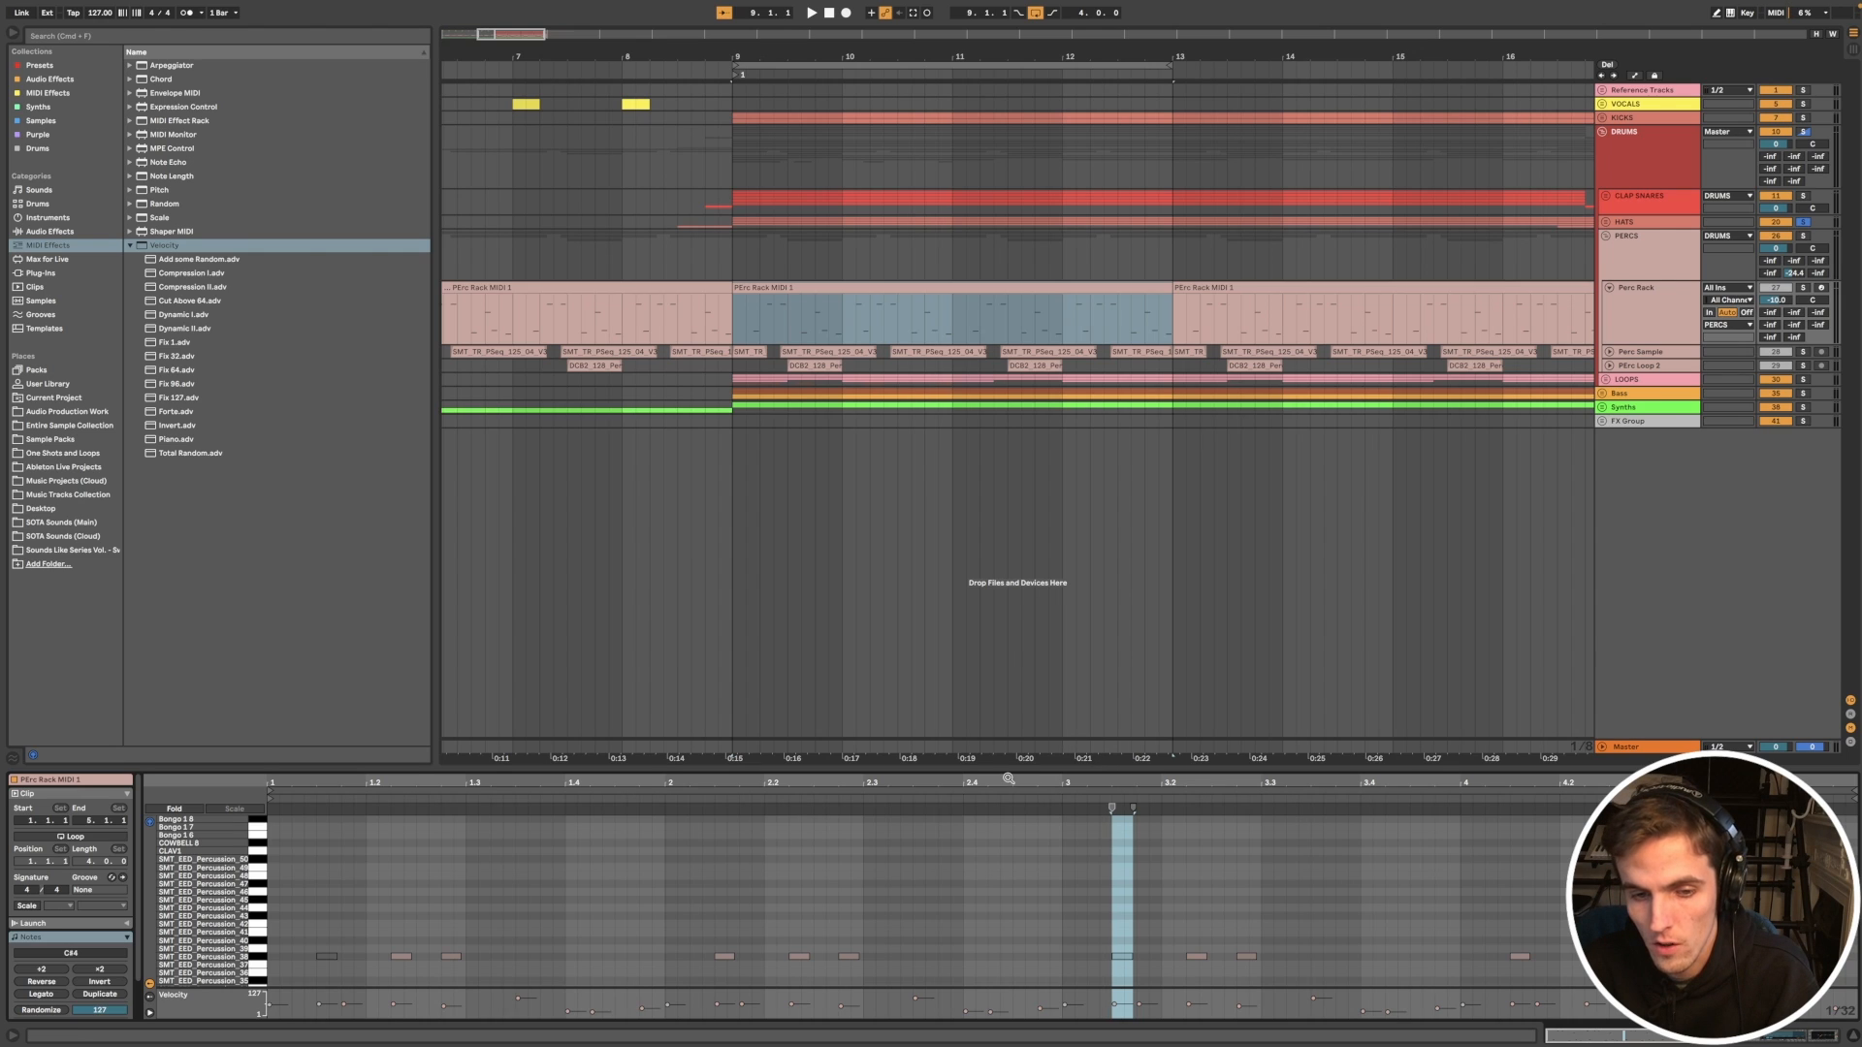
scroll(660, 853, "down", 2)
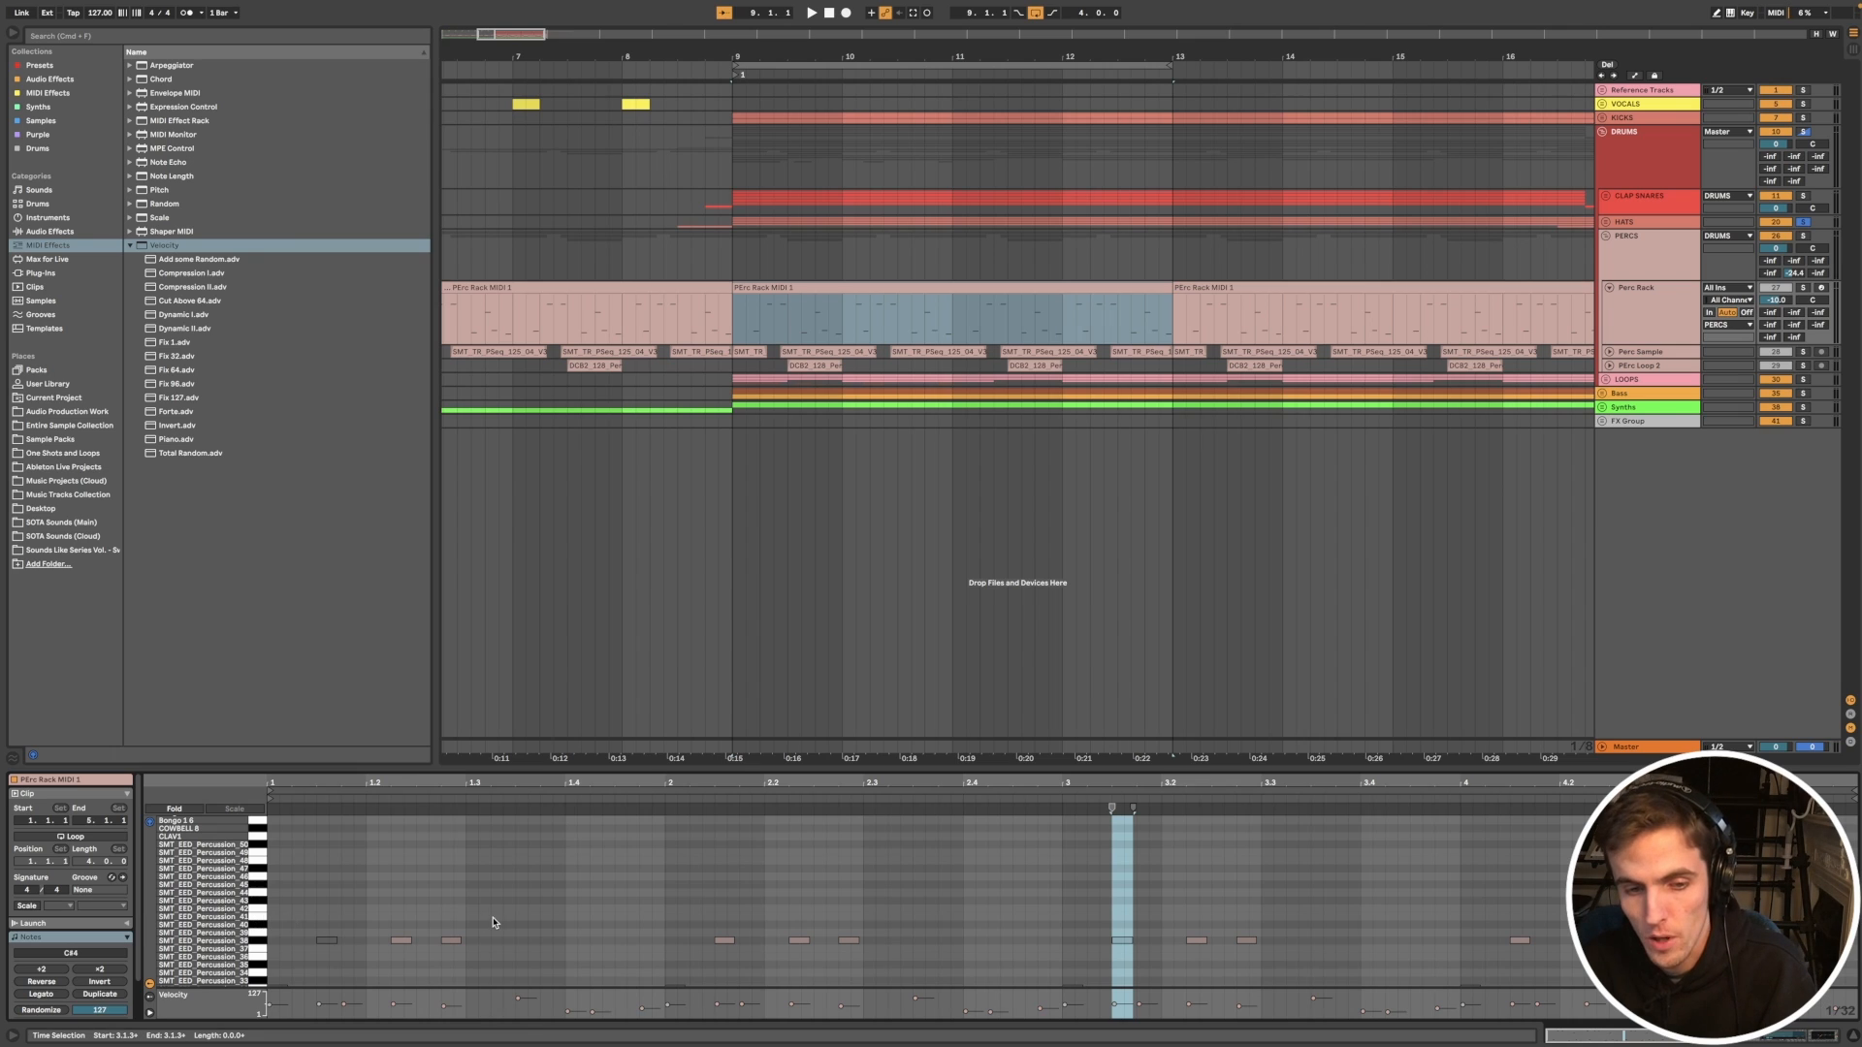
scroll(912, 912, "down", 5)
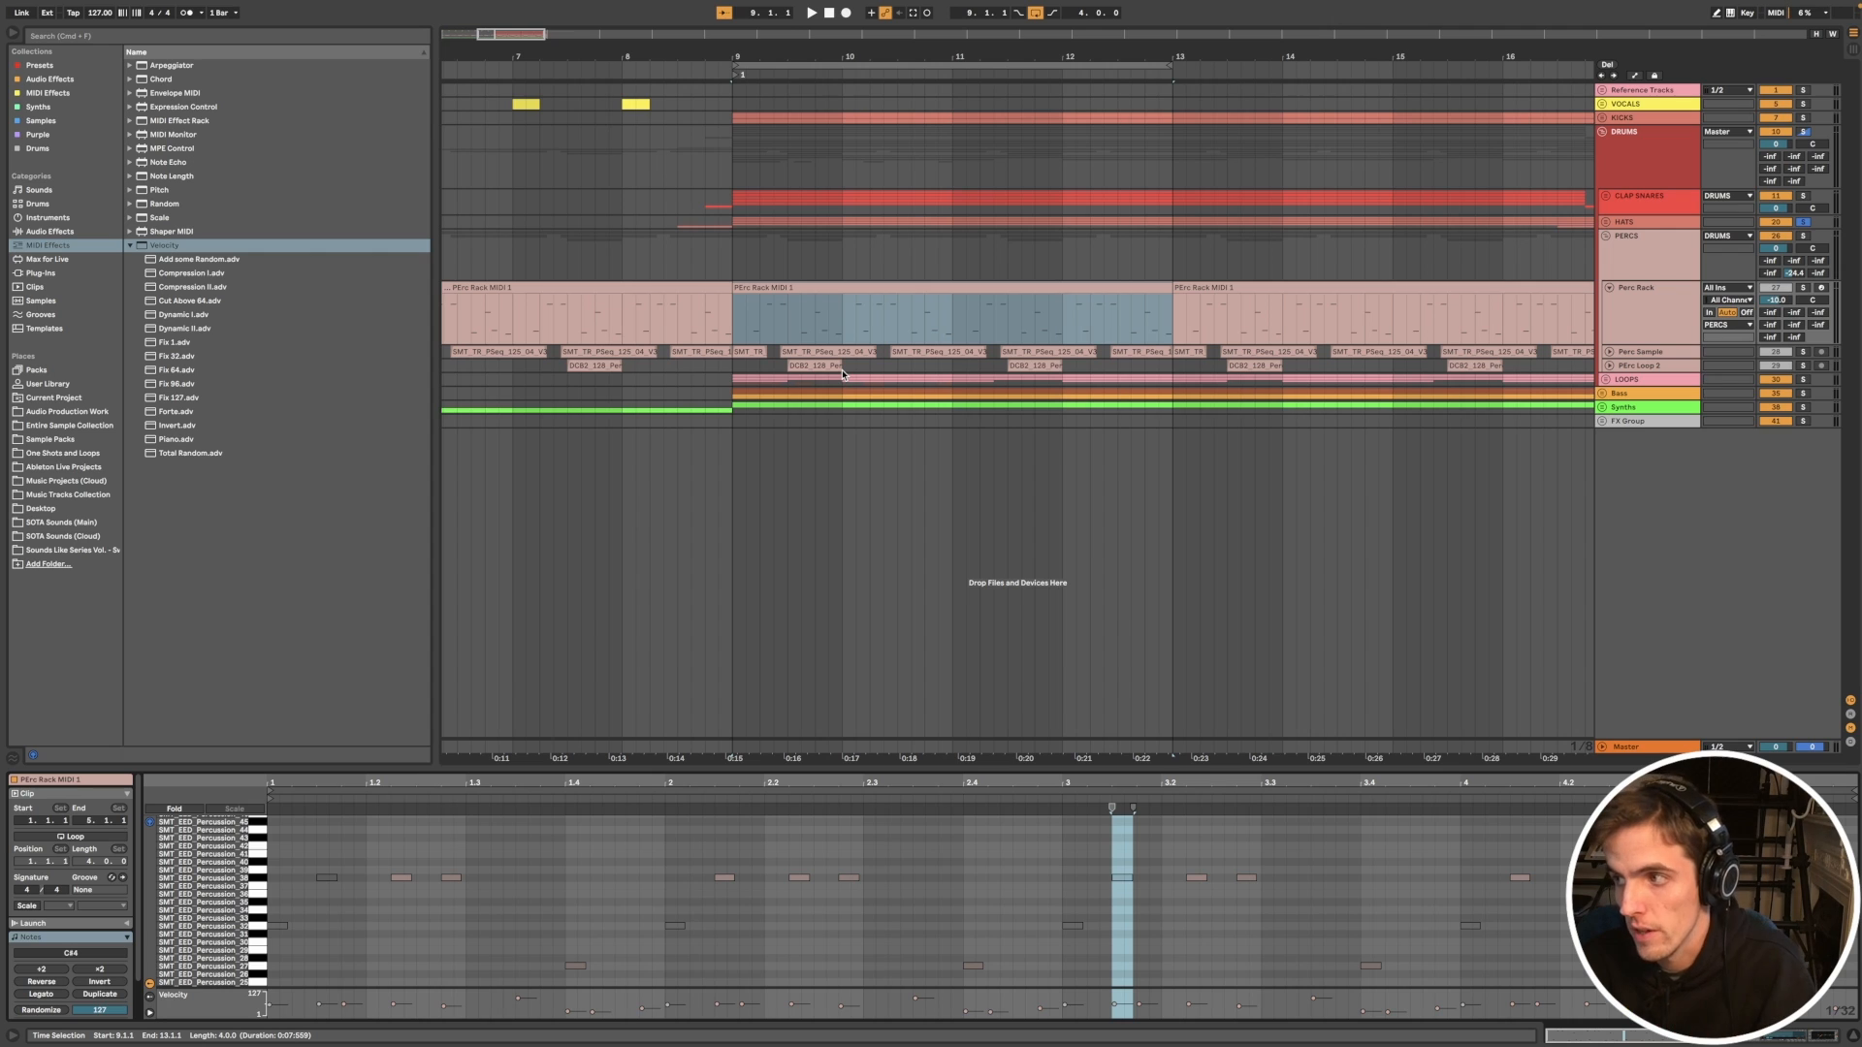
Step: Solo and play Perc Rack, and enlarge the note editor with its rows folded to only the used percussion samples
left_click(1803, 288)
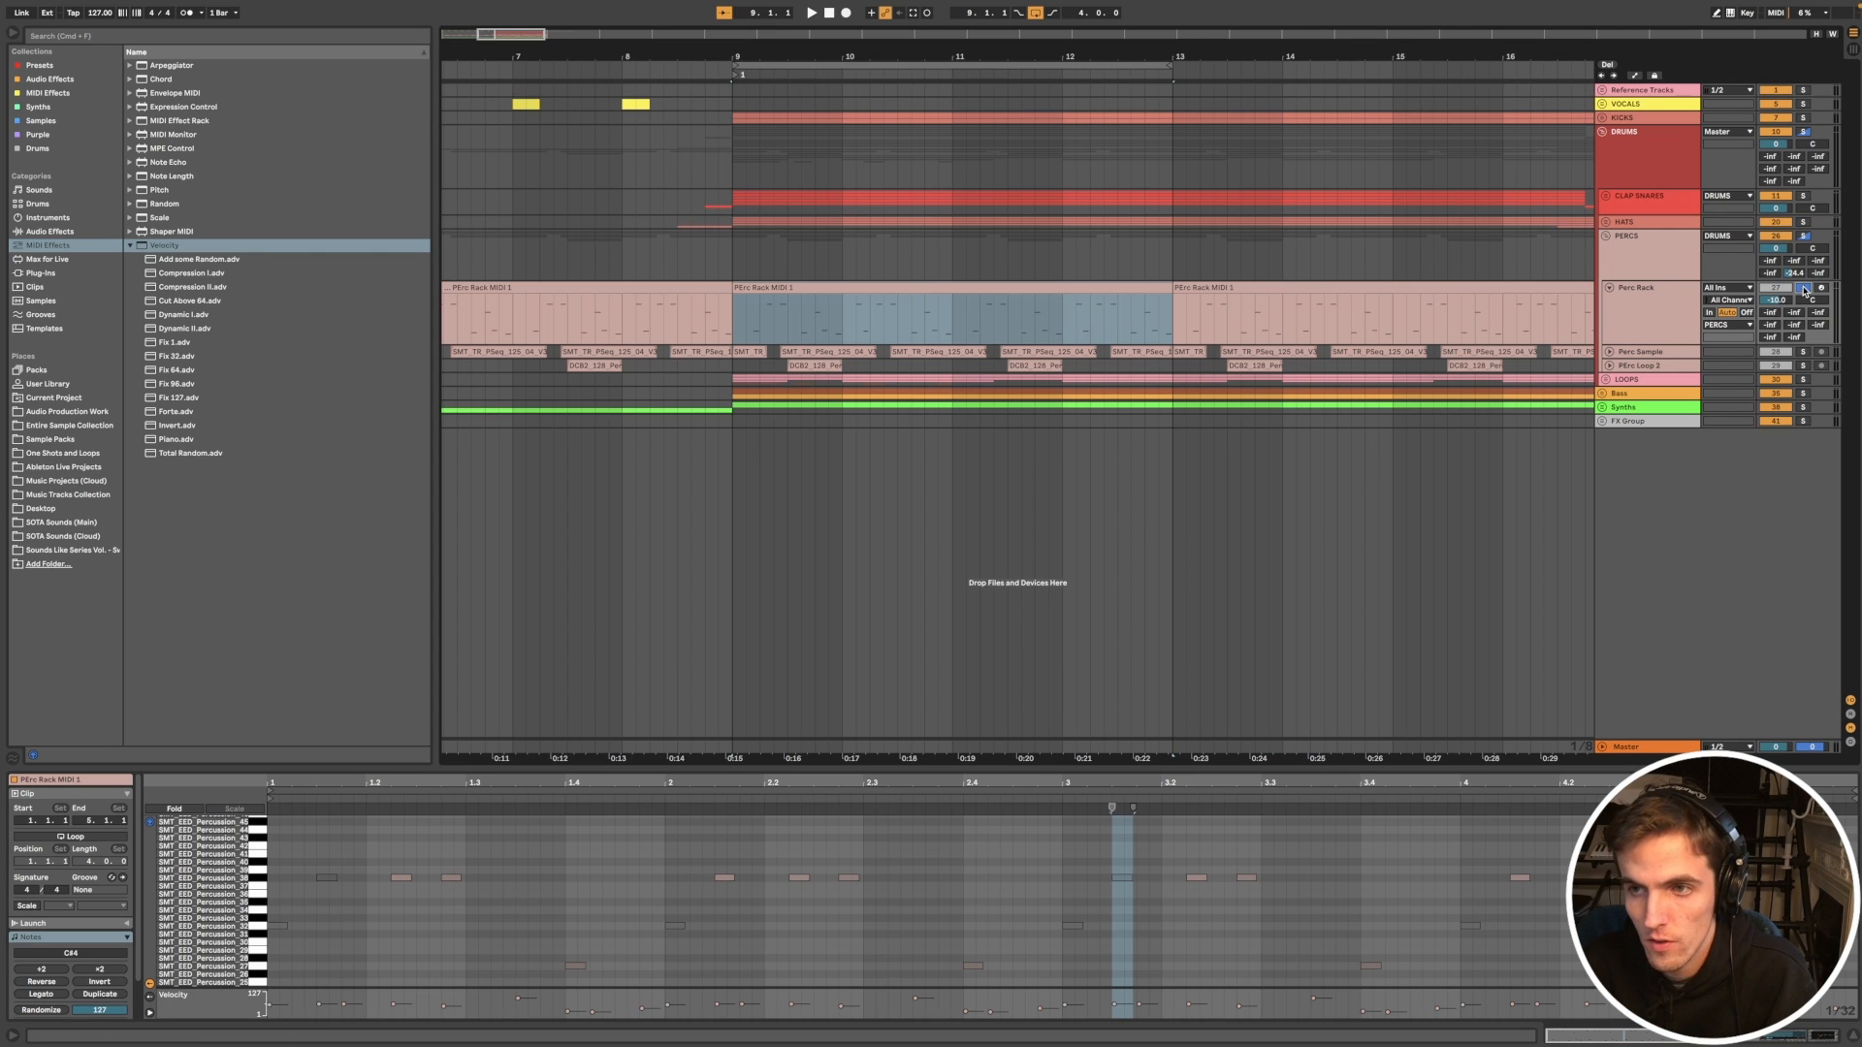
left_click(1659, 321)
key("space")
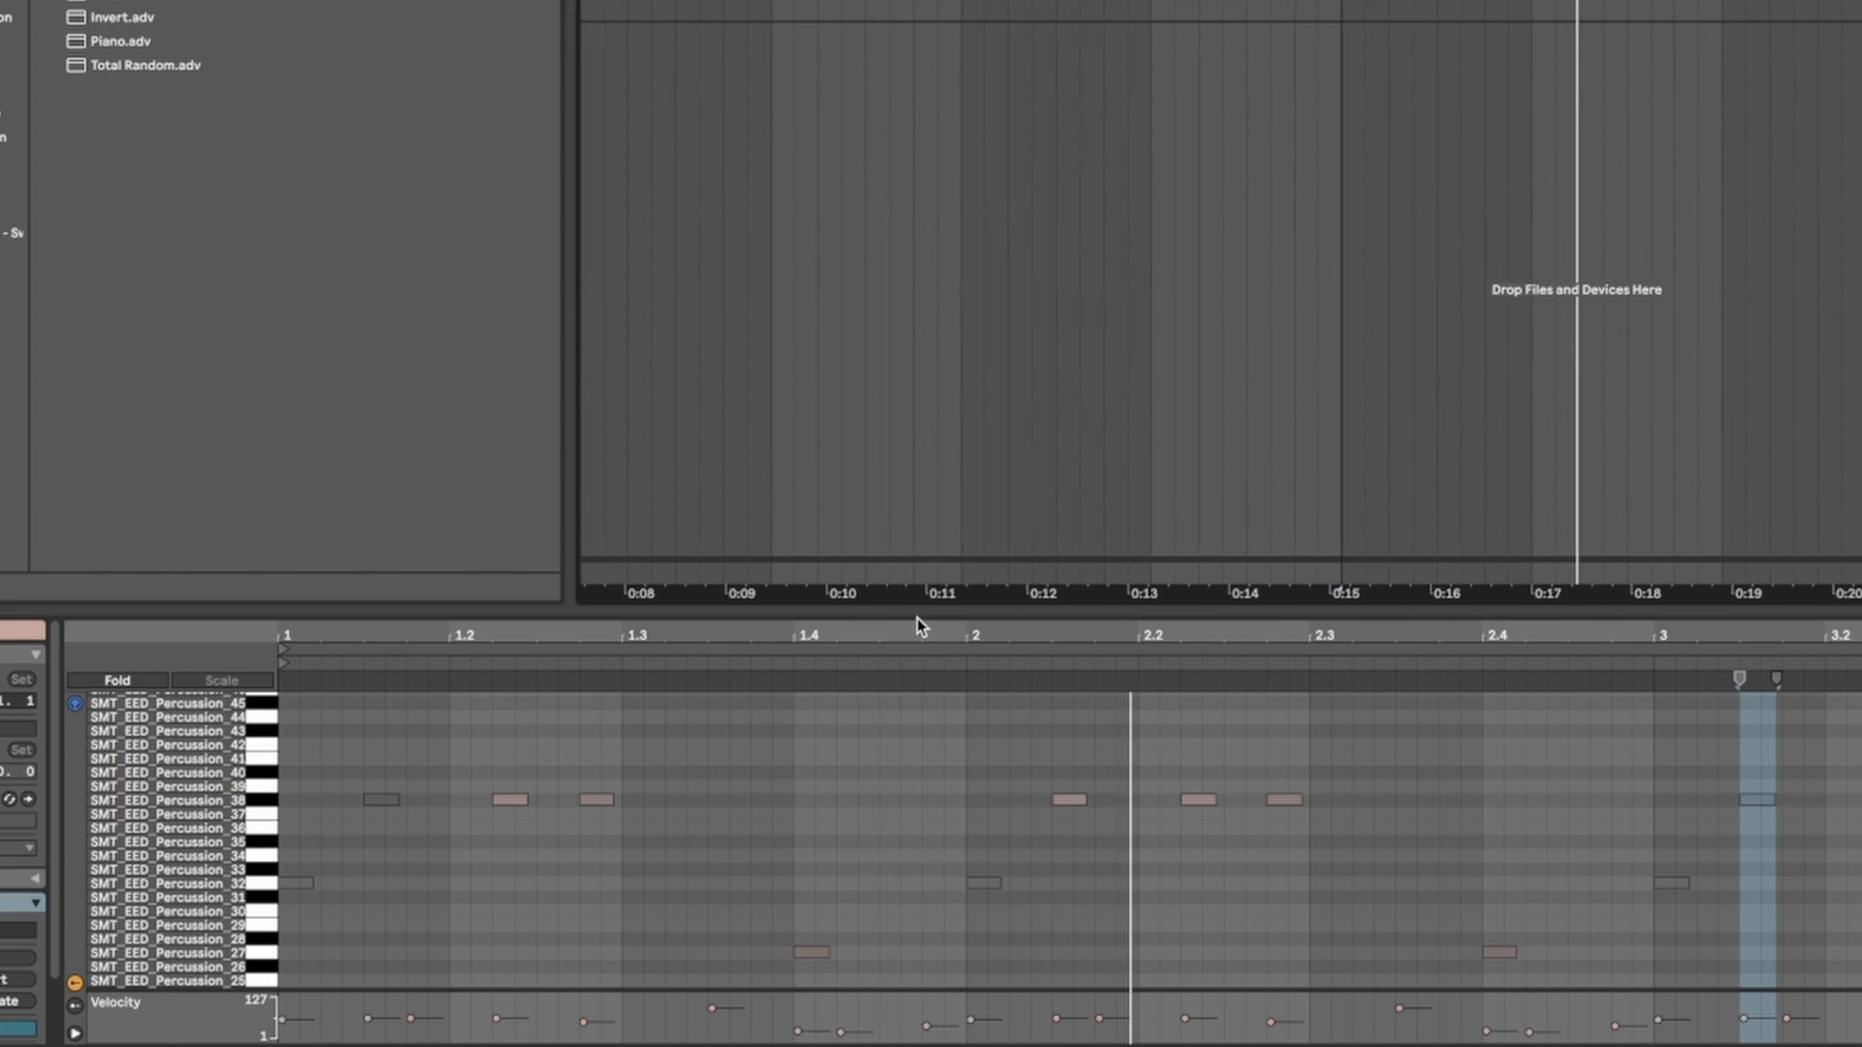
left_click_drag(927, 613, 902, 403)
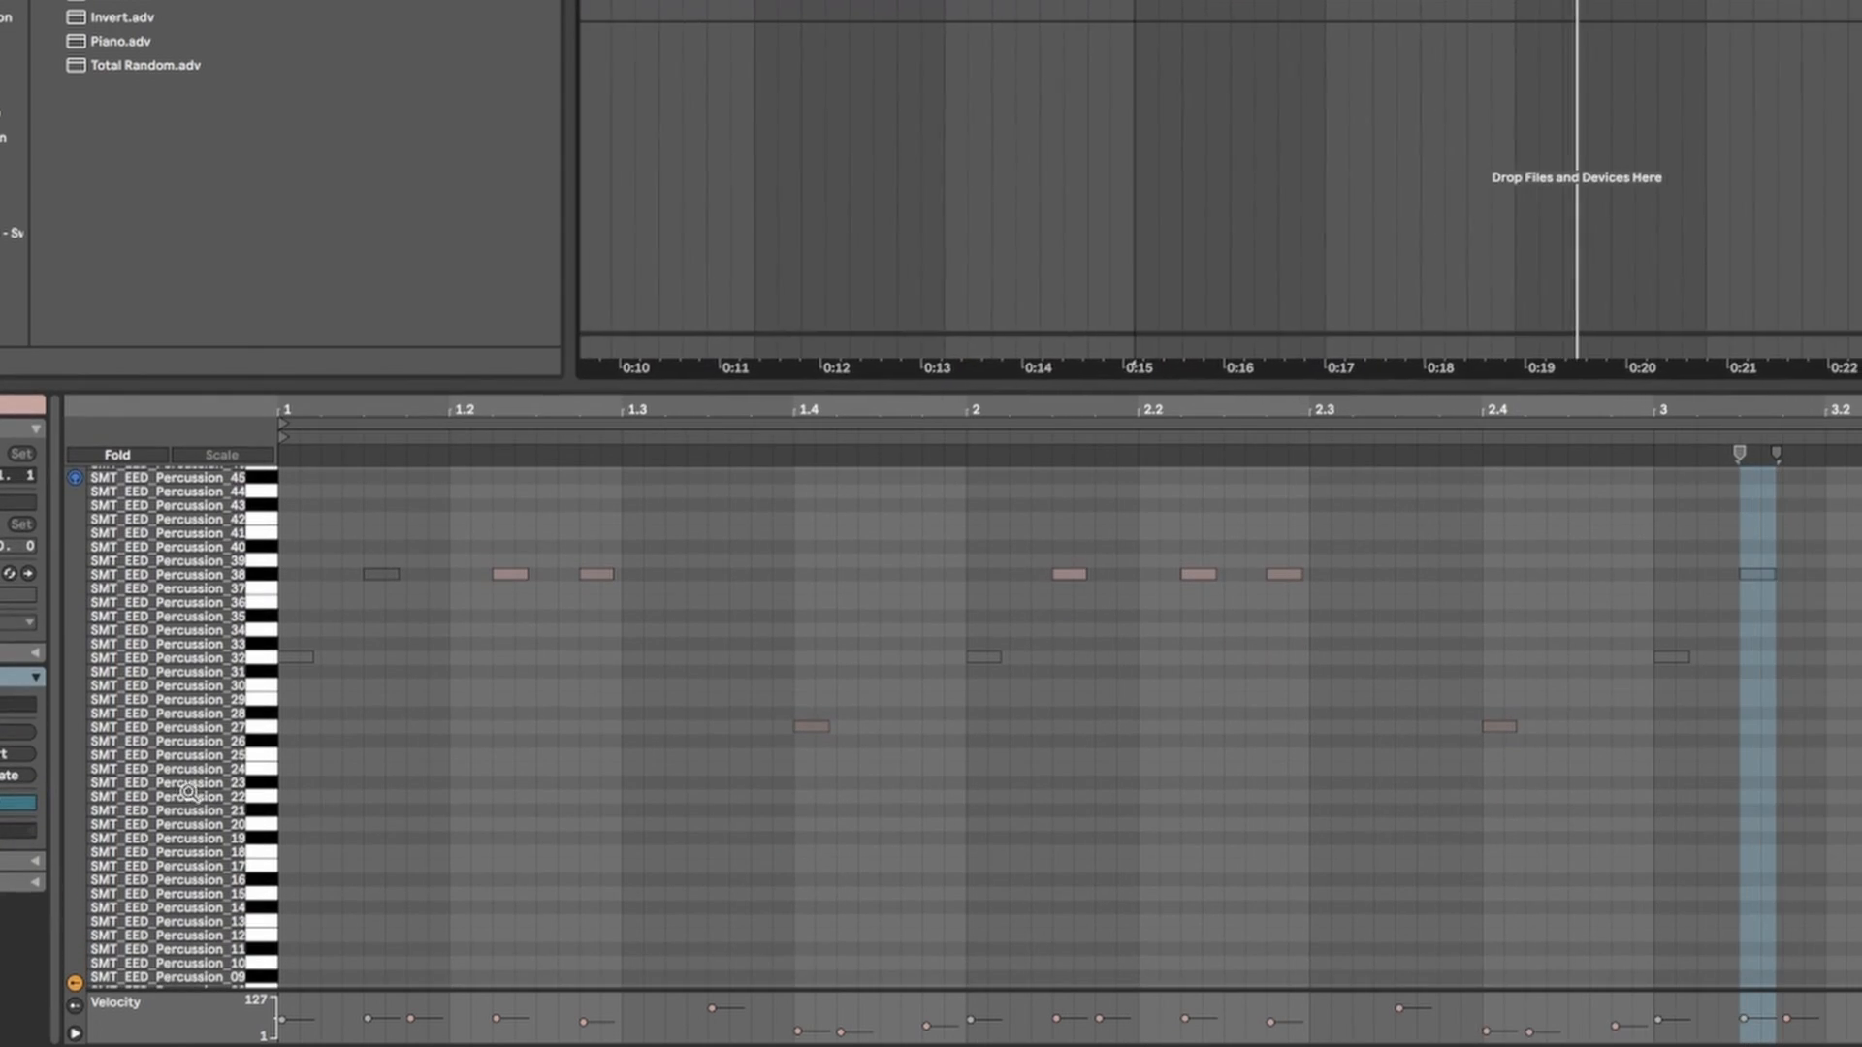
left_click(130, 454)
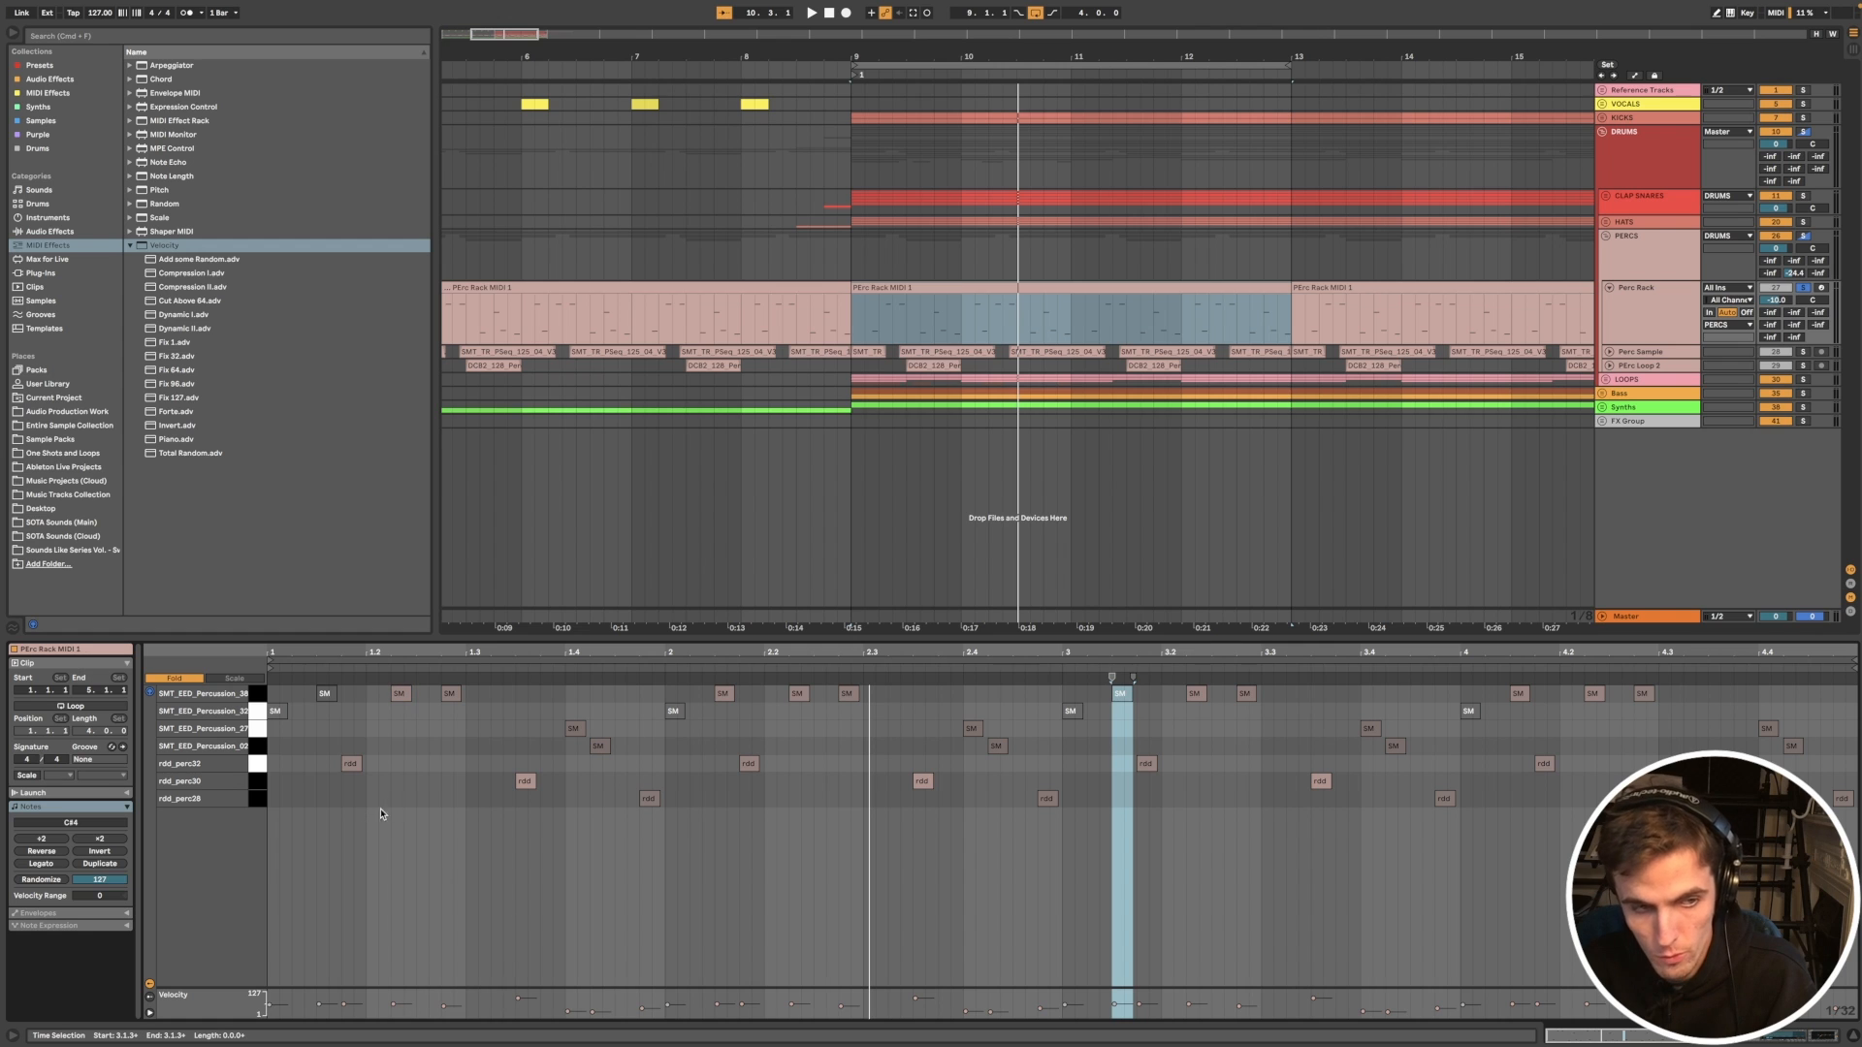
Step: Play the Perc Rack pattern together with the soloed KICKS and HATS groups, and examine its notes up close
key("space")
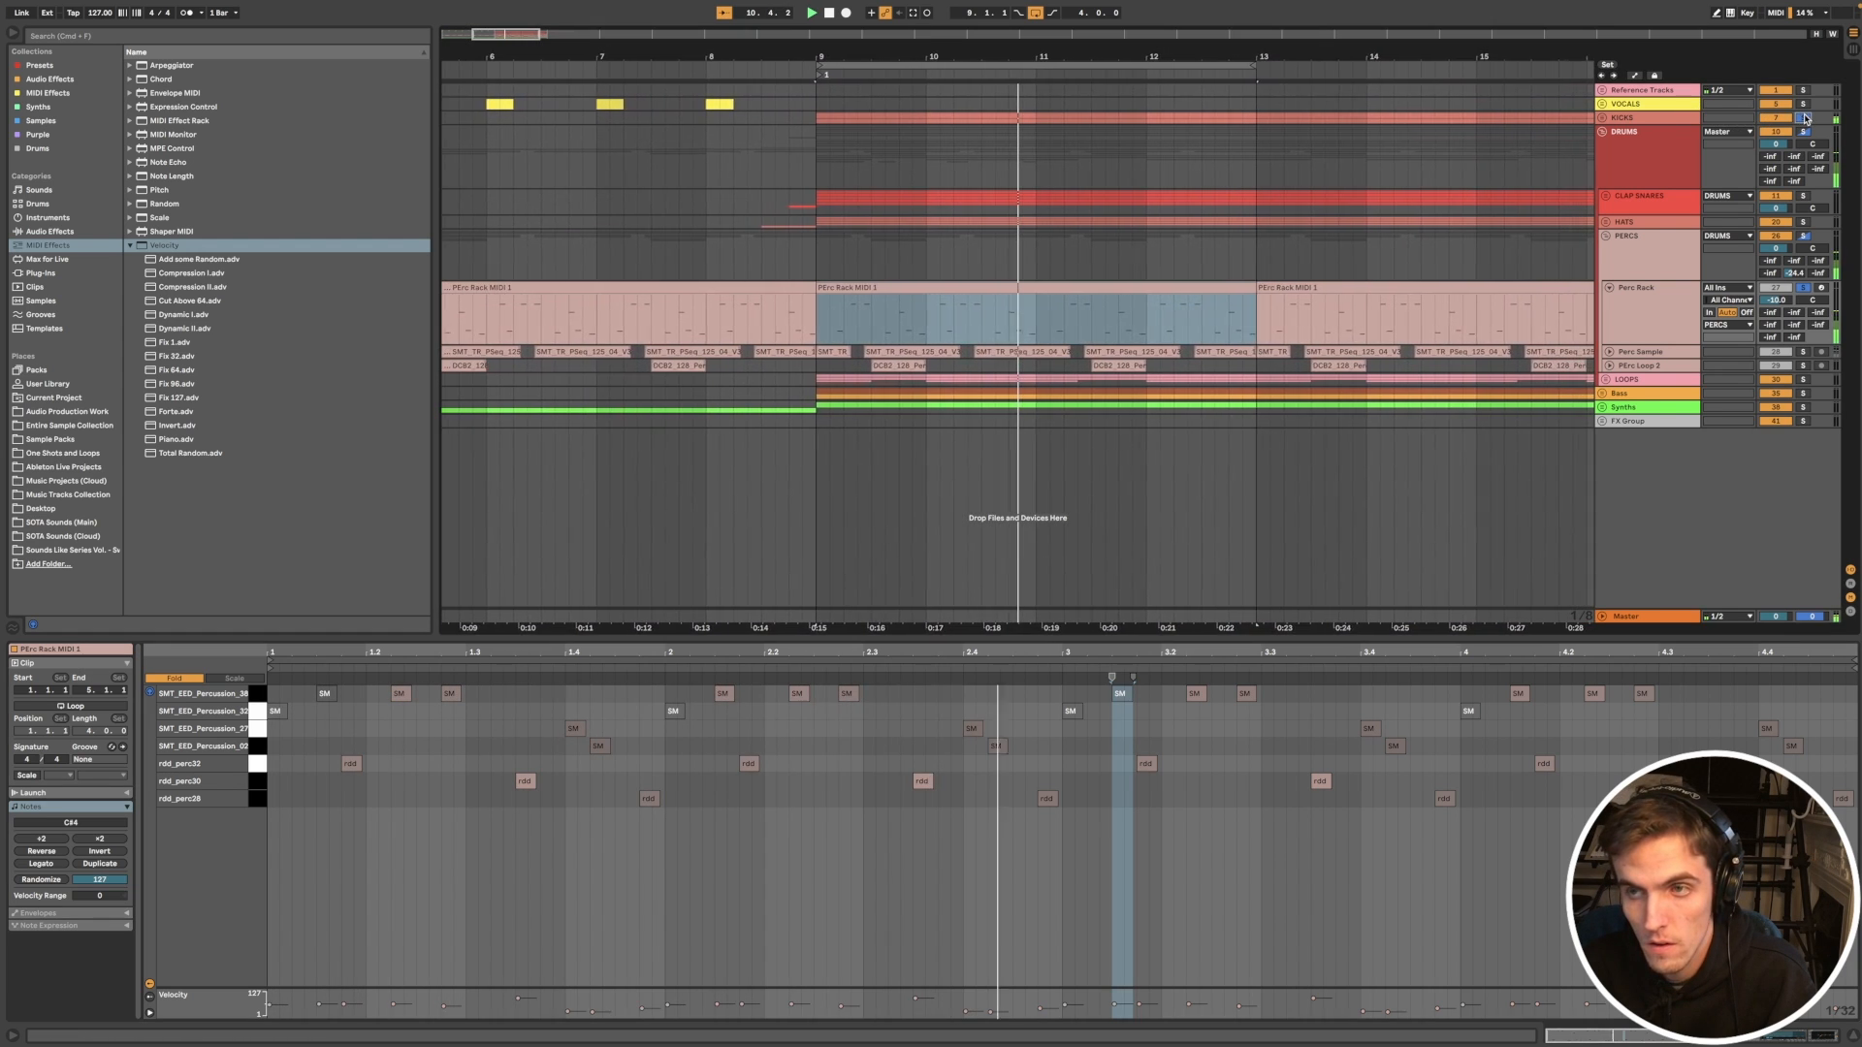
key("space")
key("space")
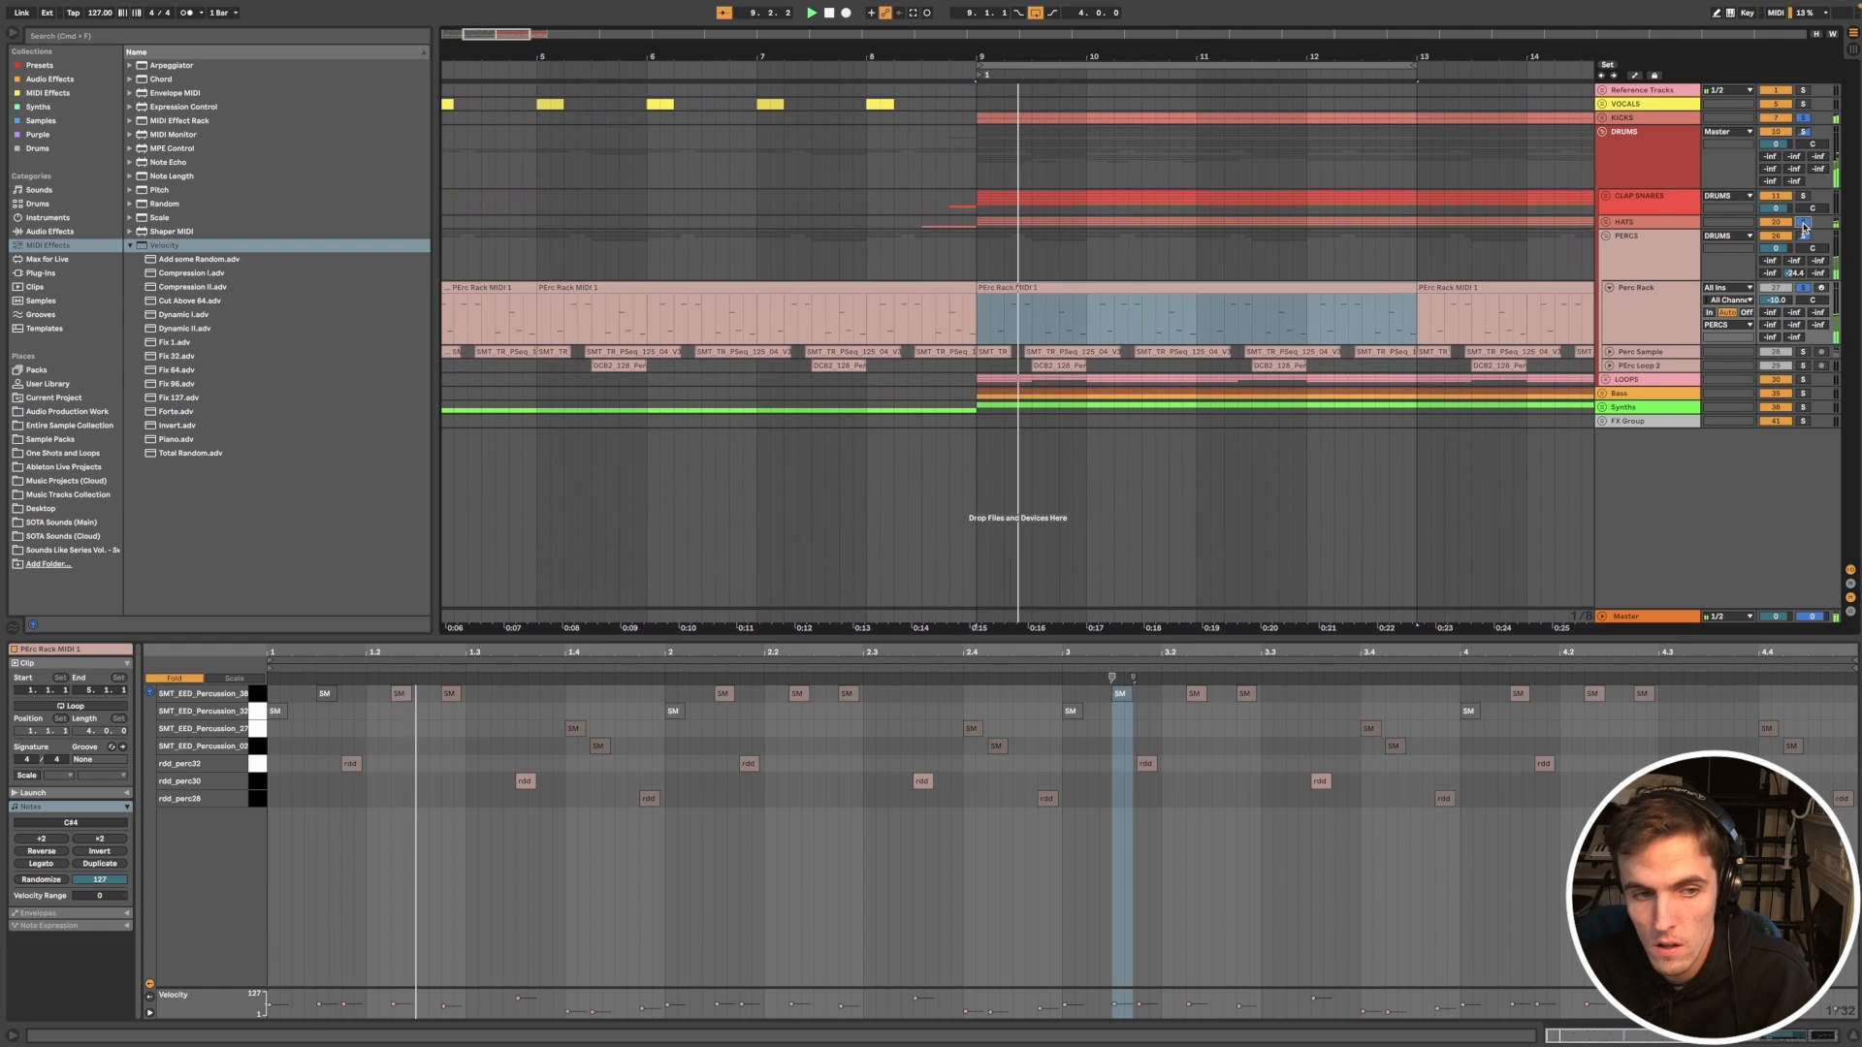
key("space")
scroll(346, 814, "up", 5)
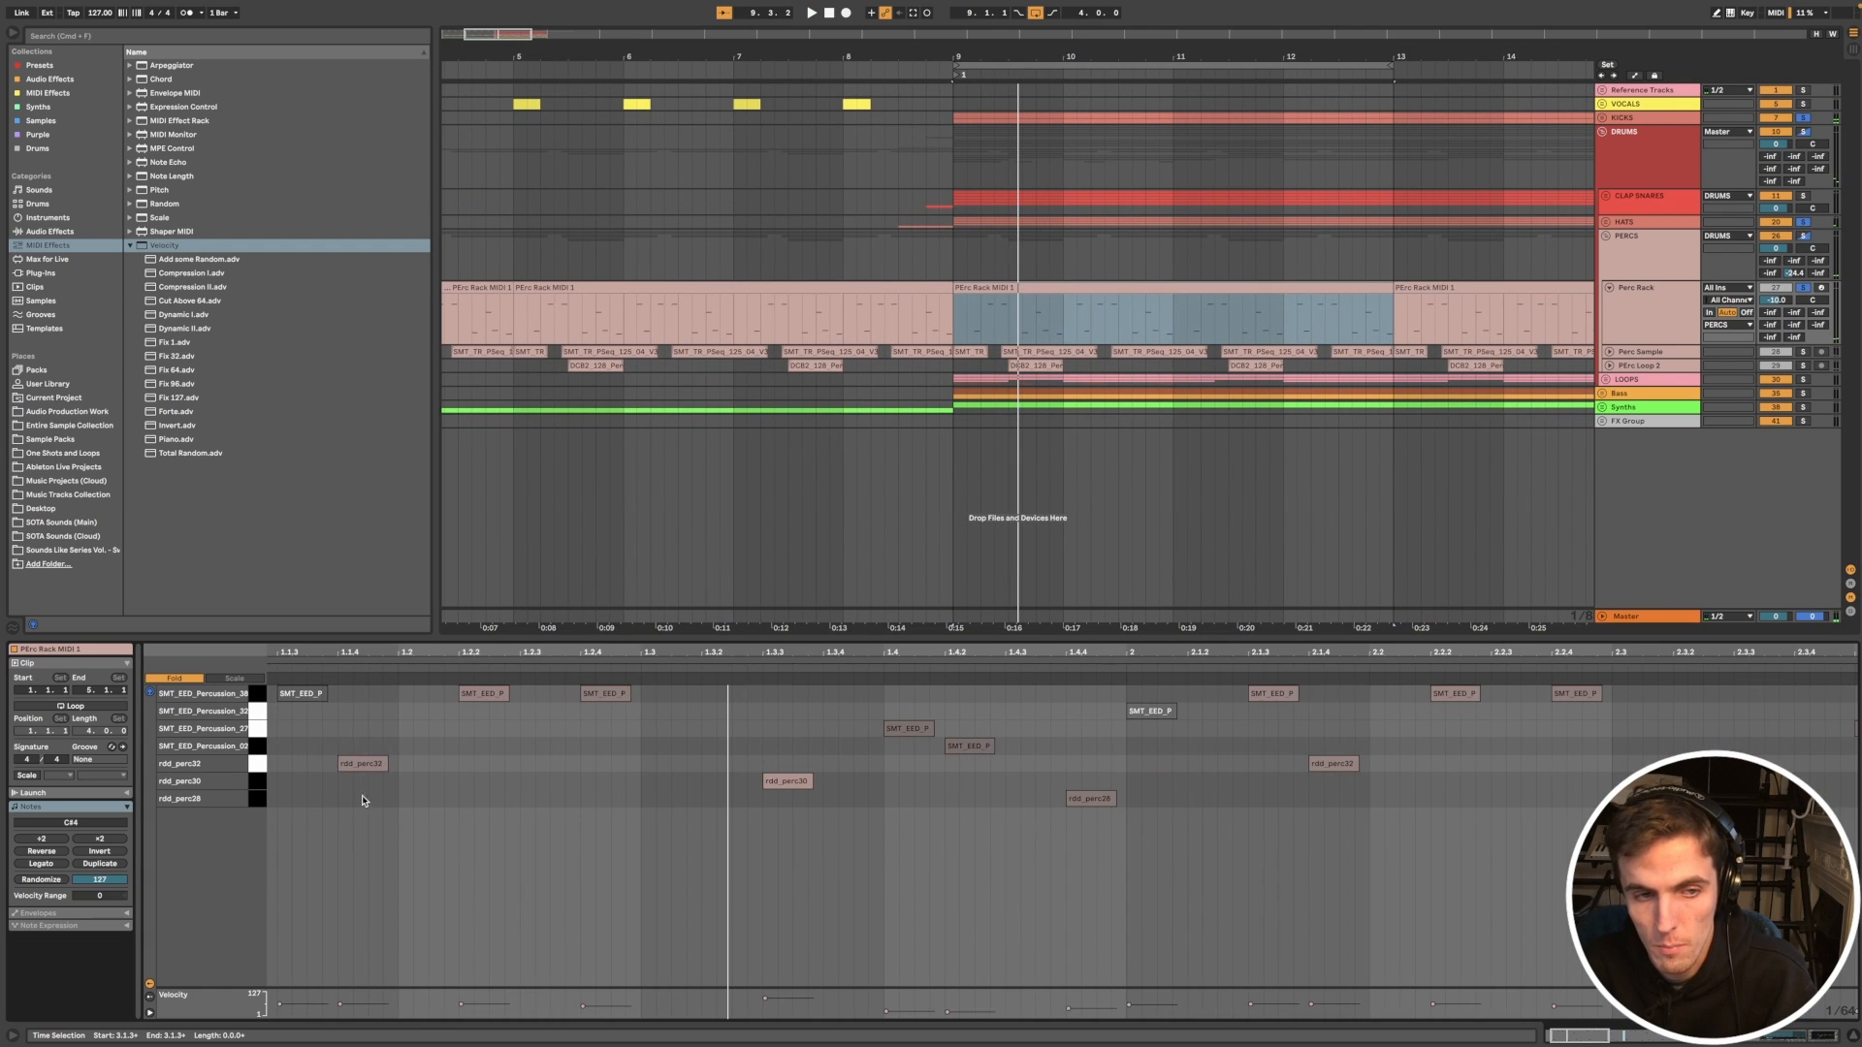
scroll(363, 800, "down", 4)
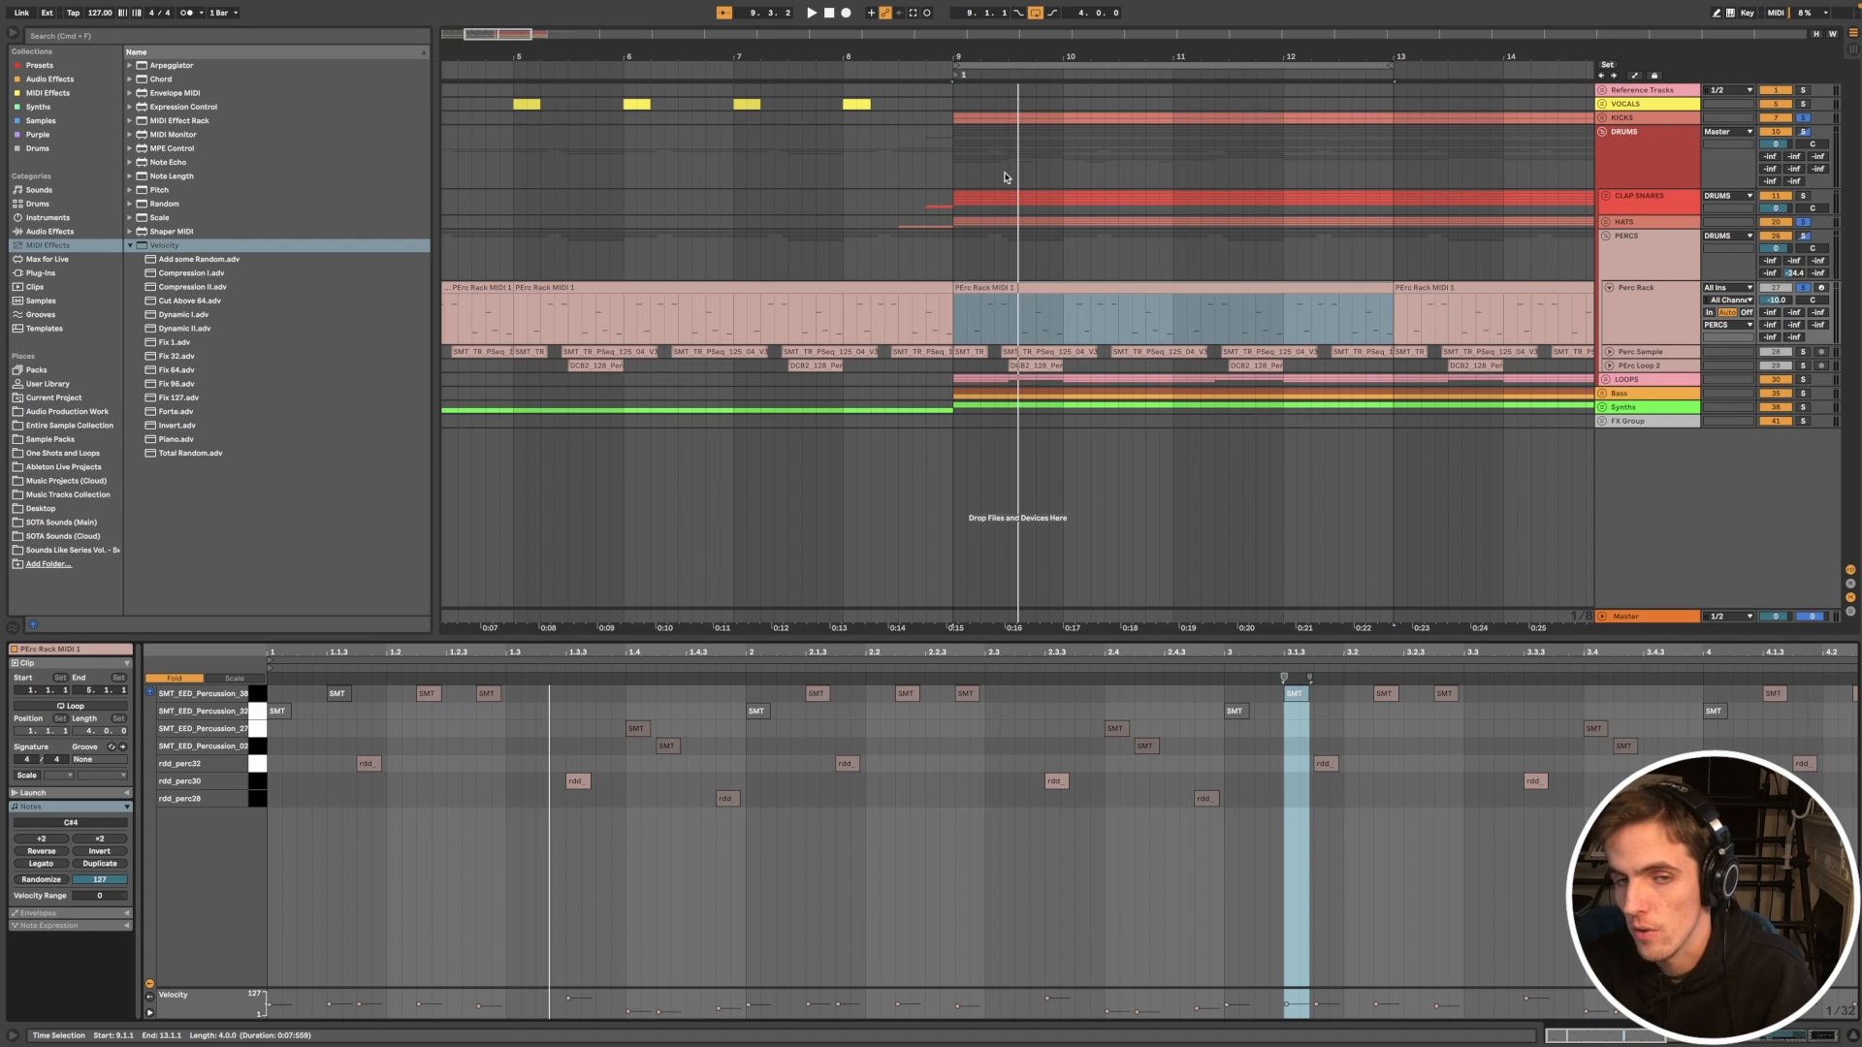
key("space")
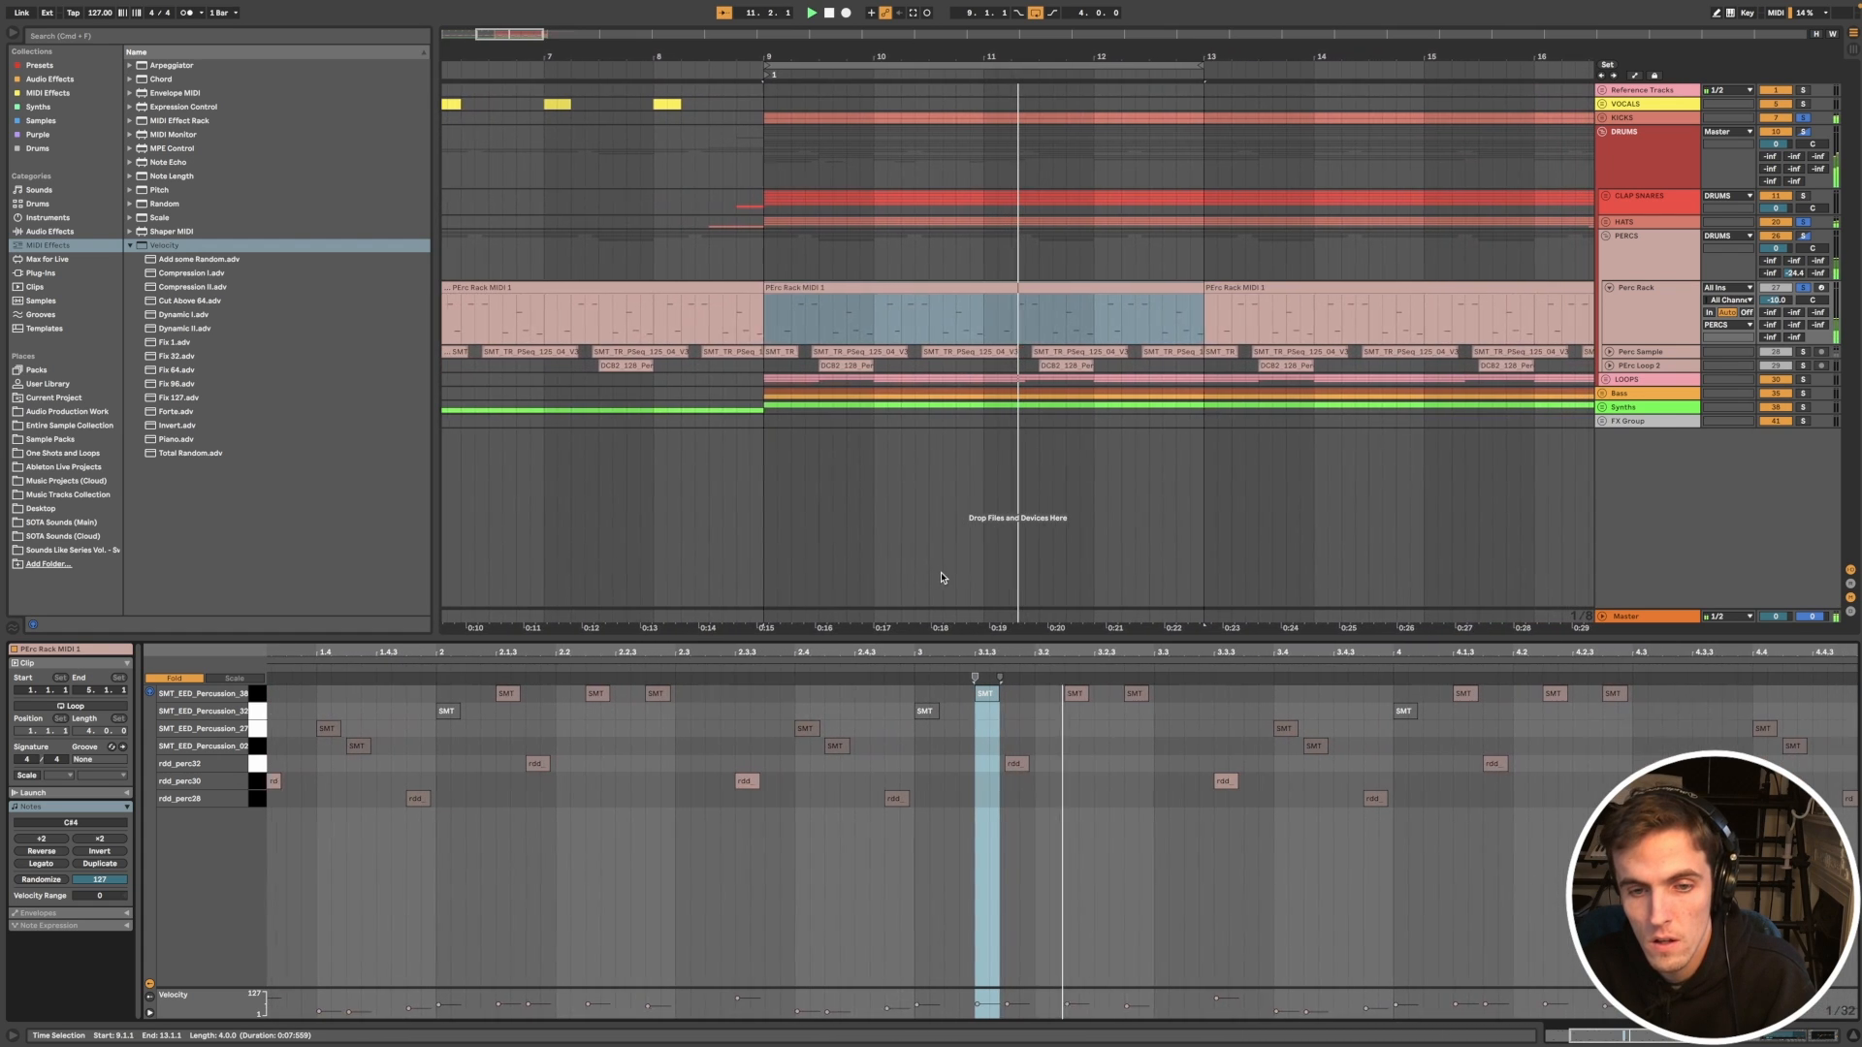
Step: Show the Perc Rack track's devices and display the SMT_EED_Percussion_33 sample from its drum rack
left_click(1633, 318)
left_click(1606, 354)
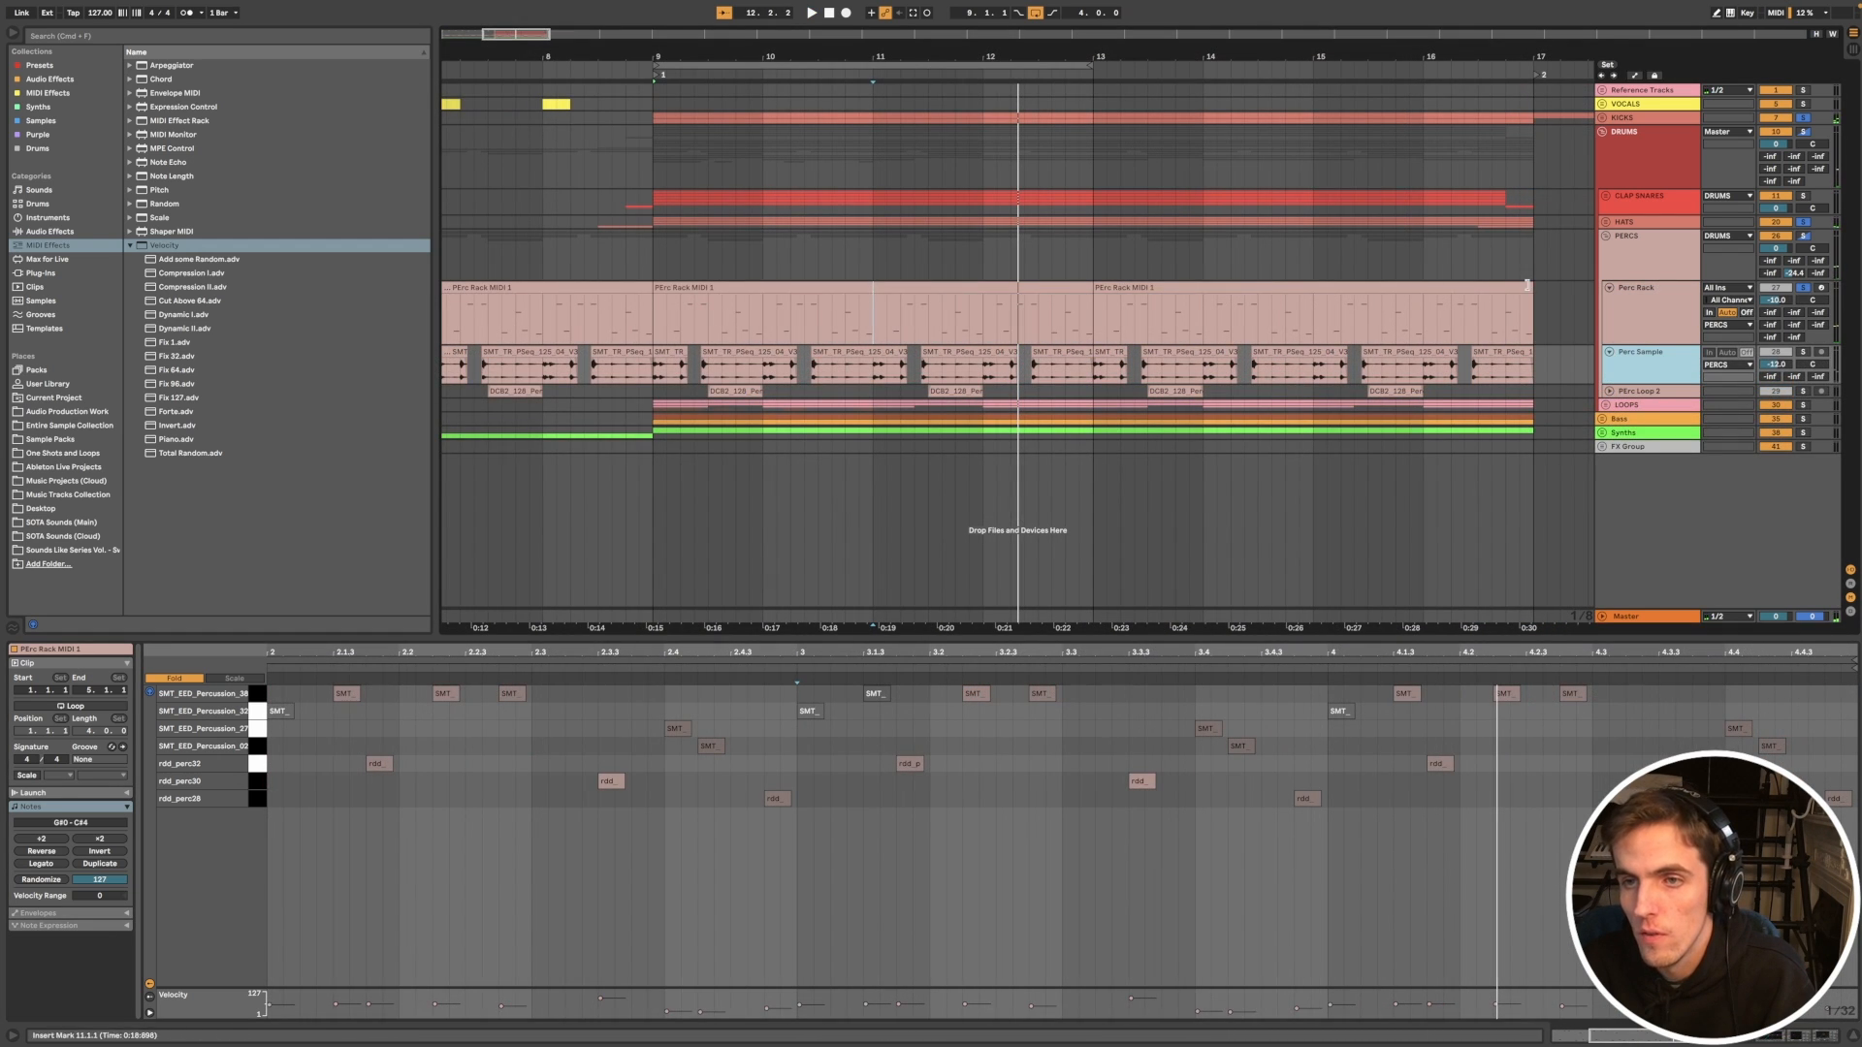
left_click(1609, 352)
double_click(1641, 306)
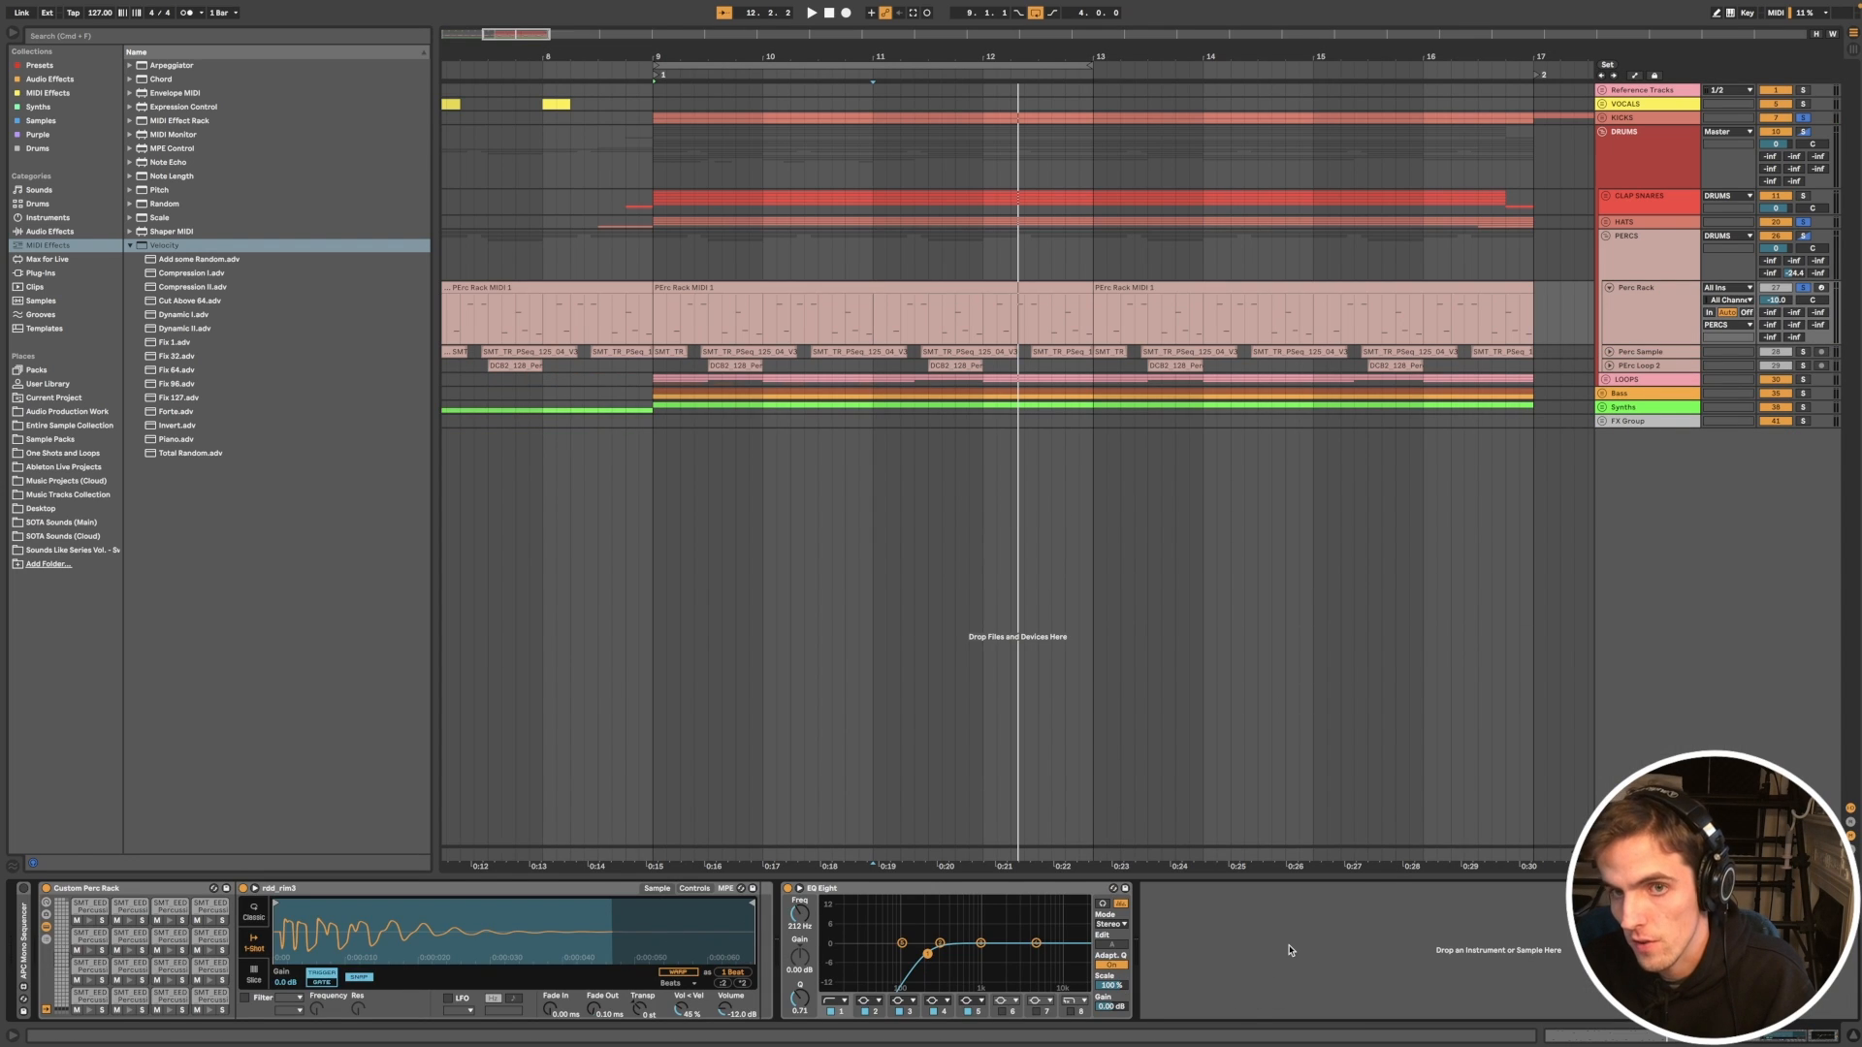
left_click(159, 970)
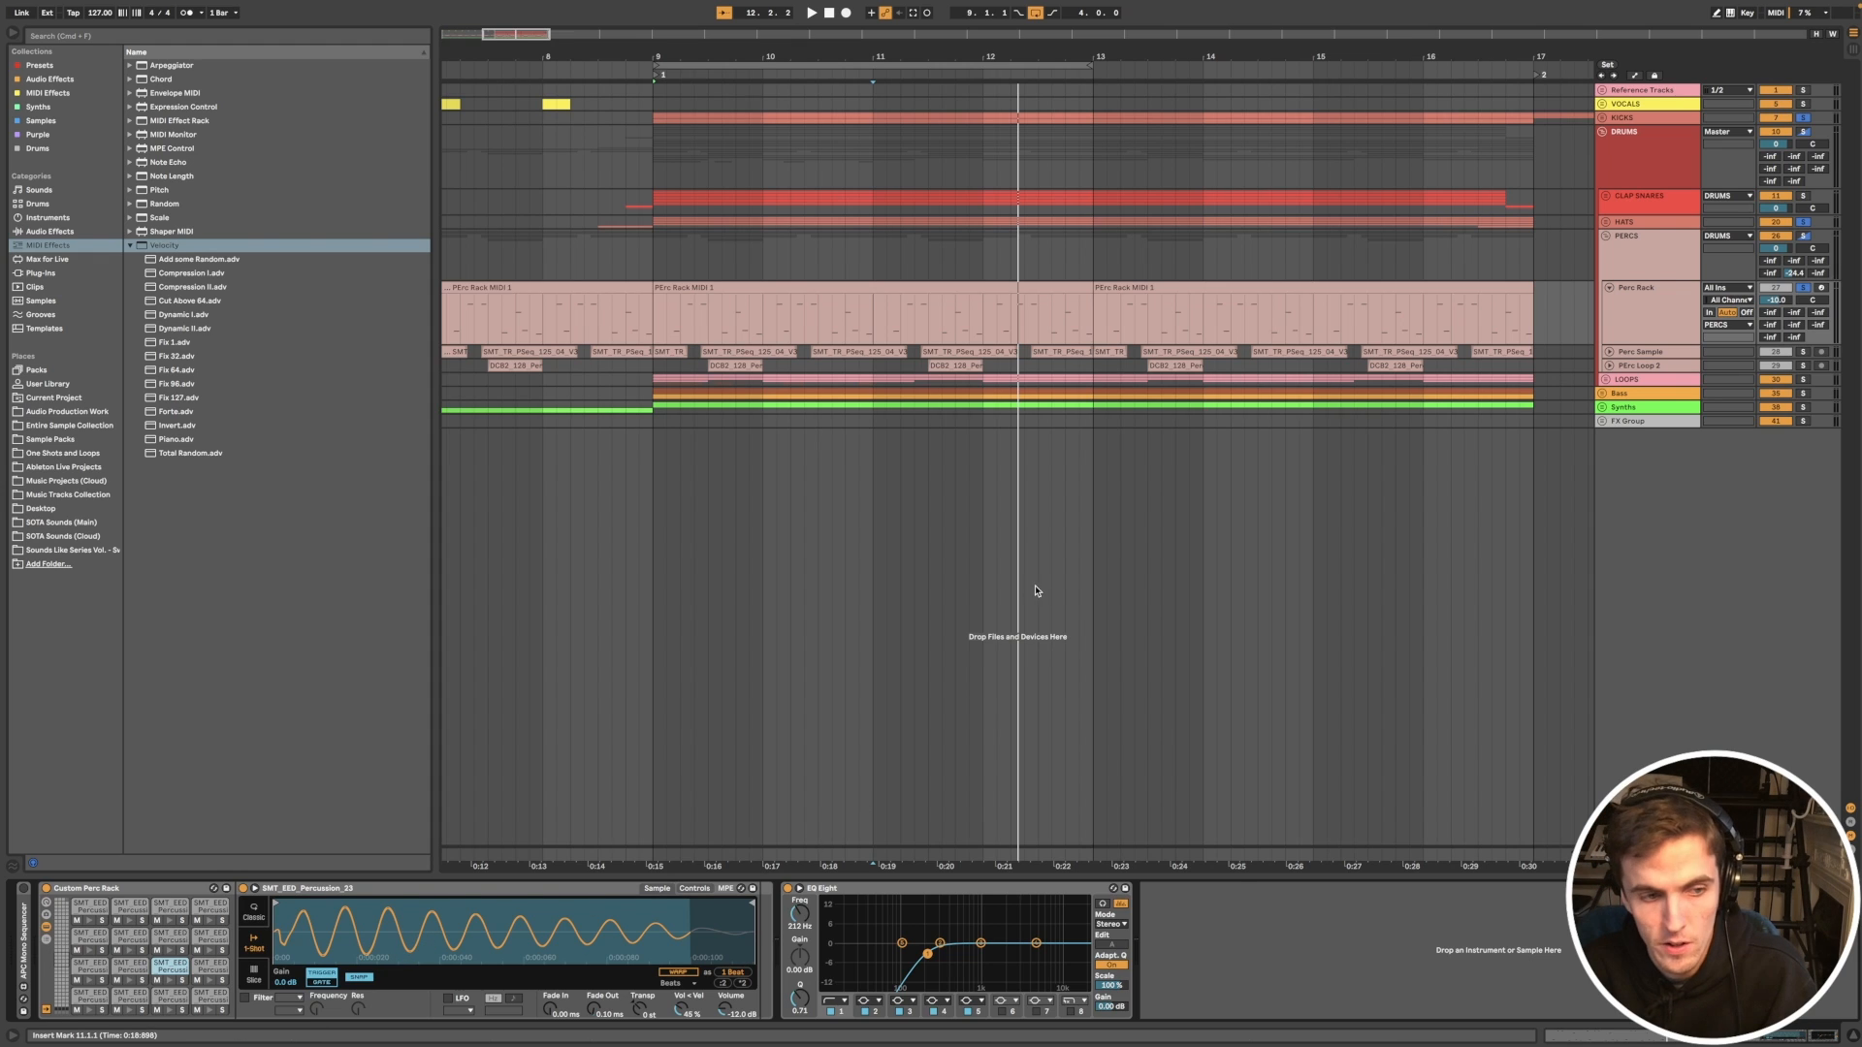
Step: Unfold and solo the Perc Sample track, show its devices, and examine the arrangement of its chopped clips
left_click(1639, 355)
left_click(1609, 355)
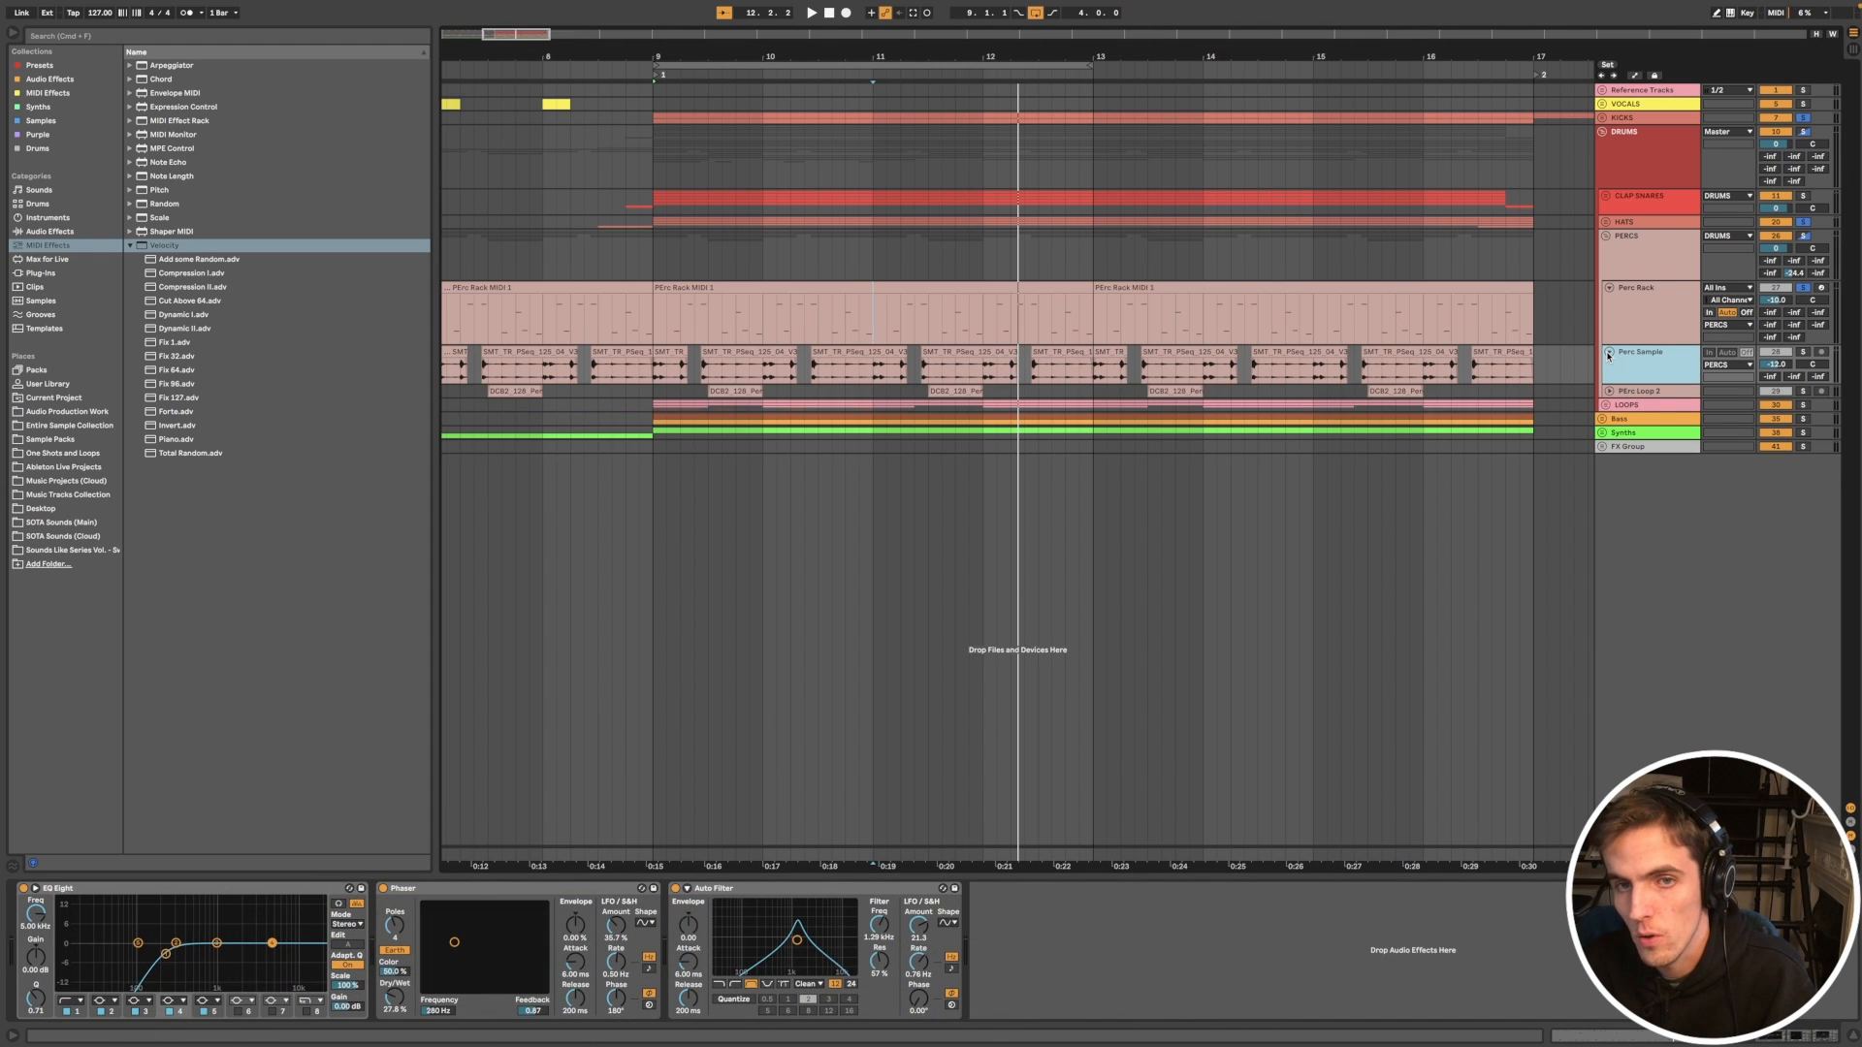
left_click(1803, 353)
scroll(835, 423, "up", 3)
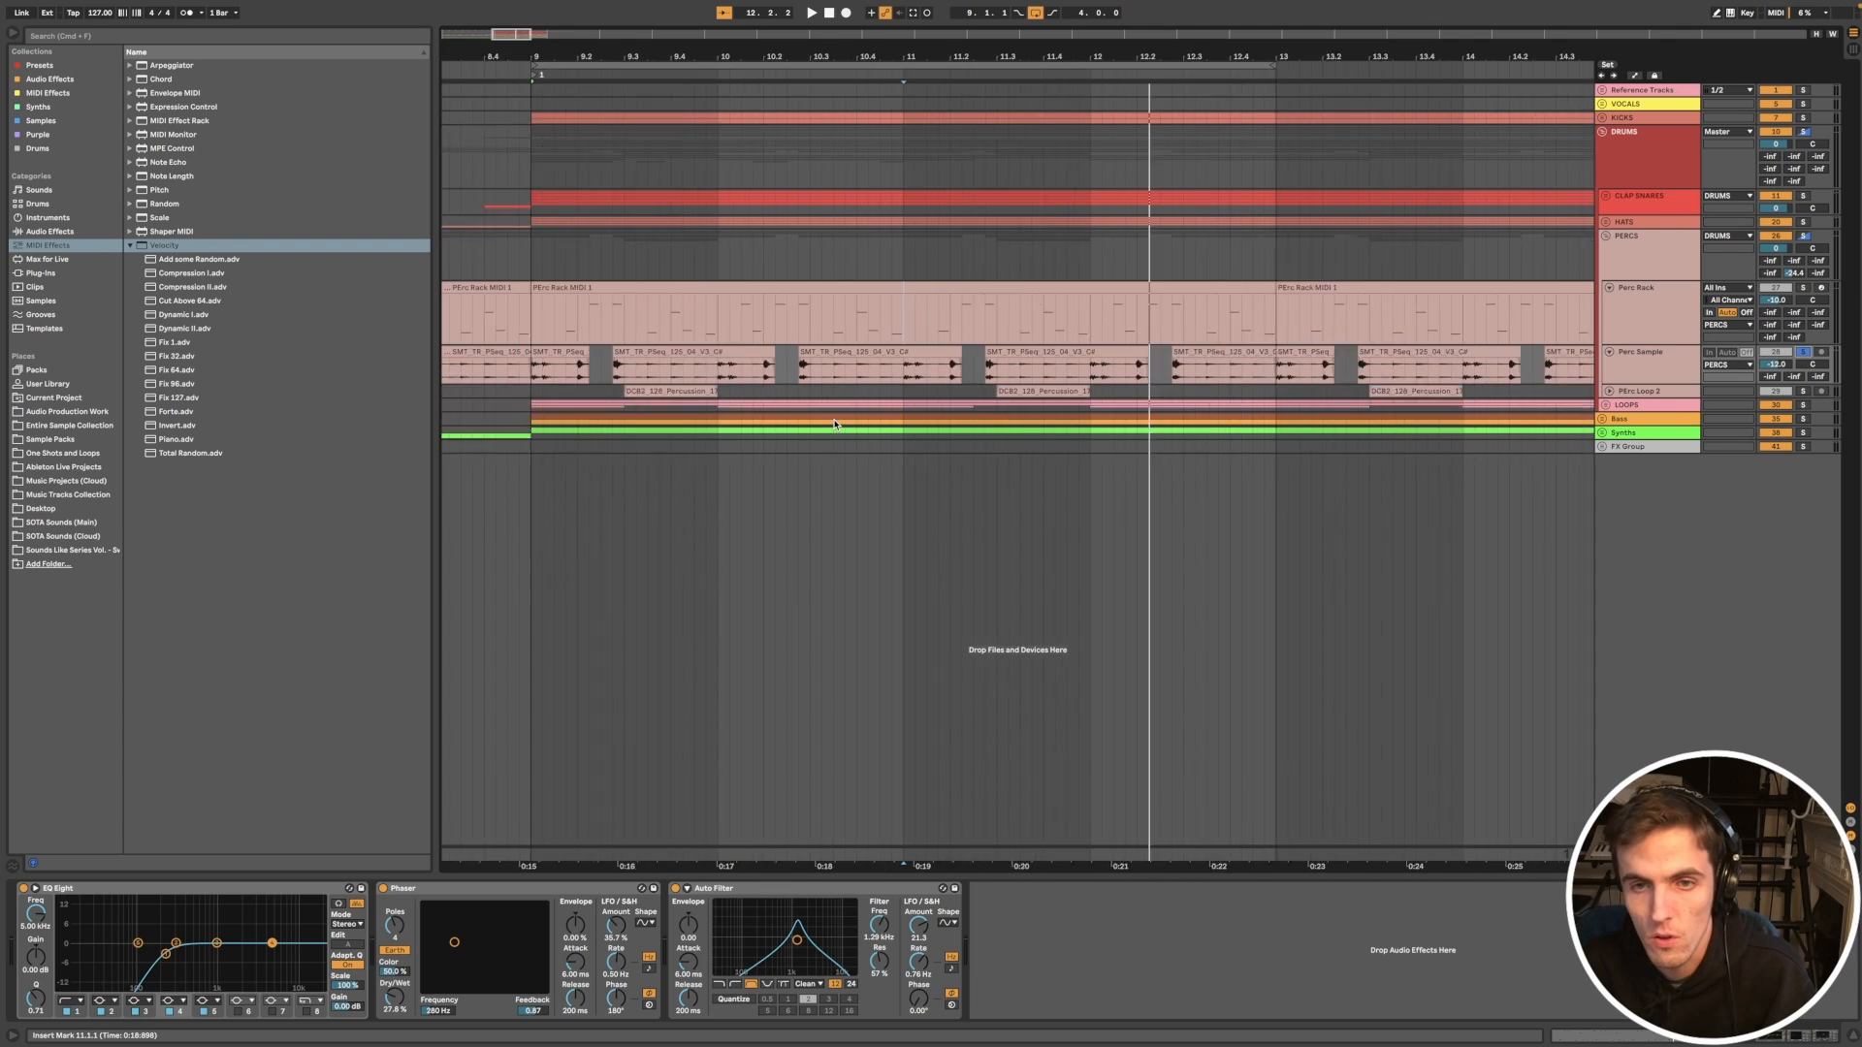
scroll(836, 424, "down", 2)
scroll(836, 424, "left", 2)
scroll(836, 424, "down", 2)
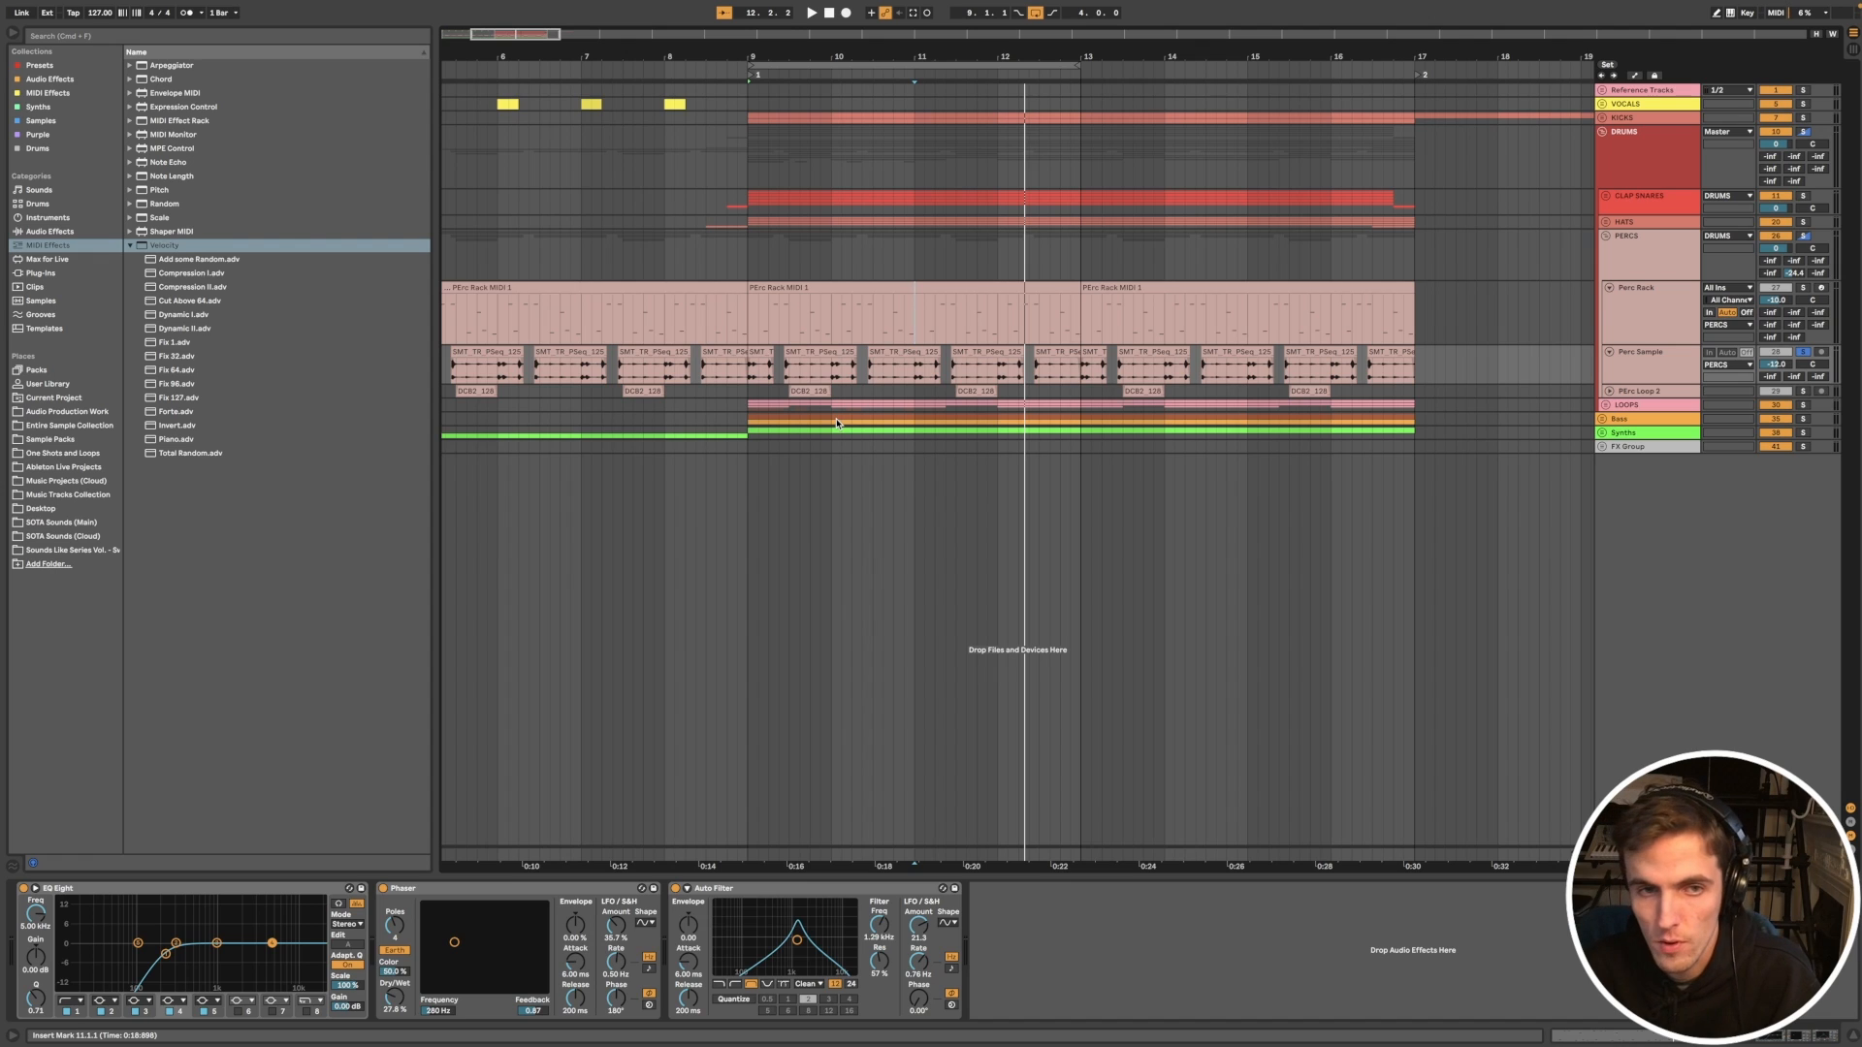
scroll(836, 424, "up", 3)
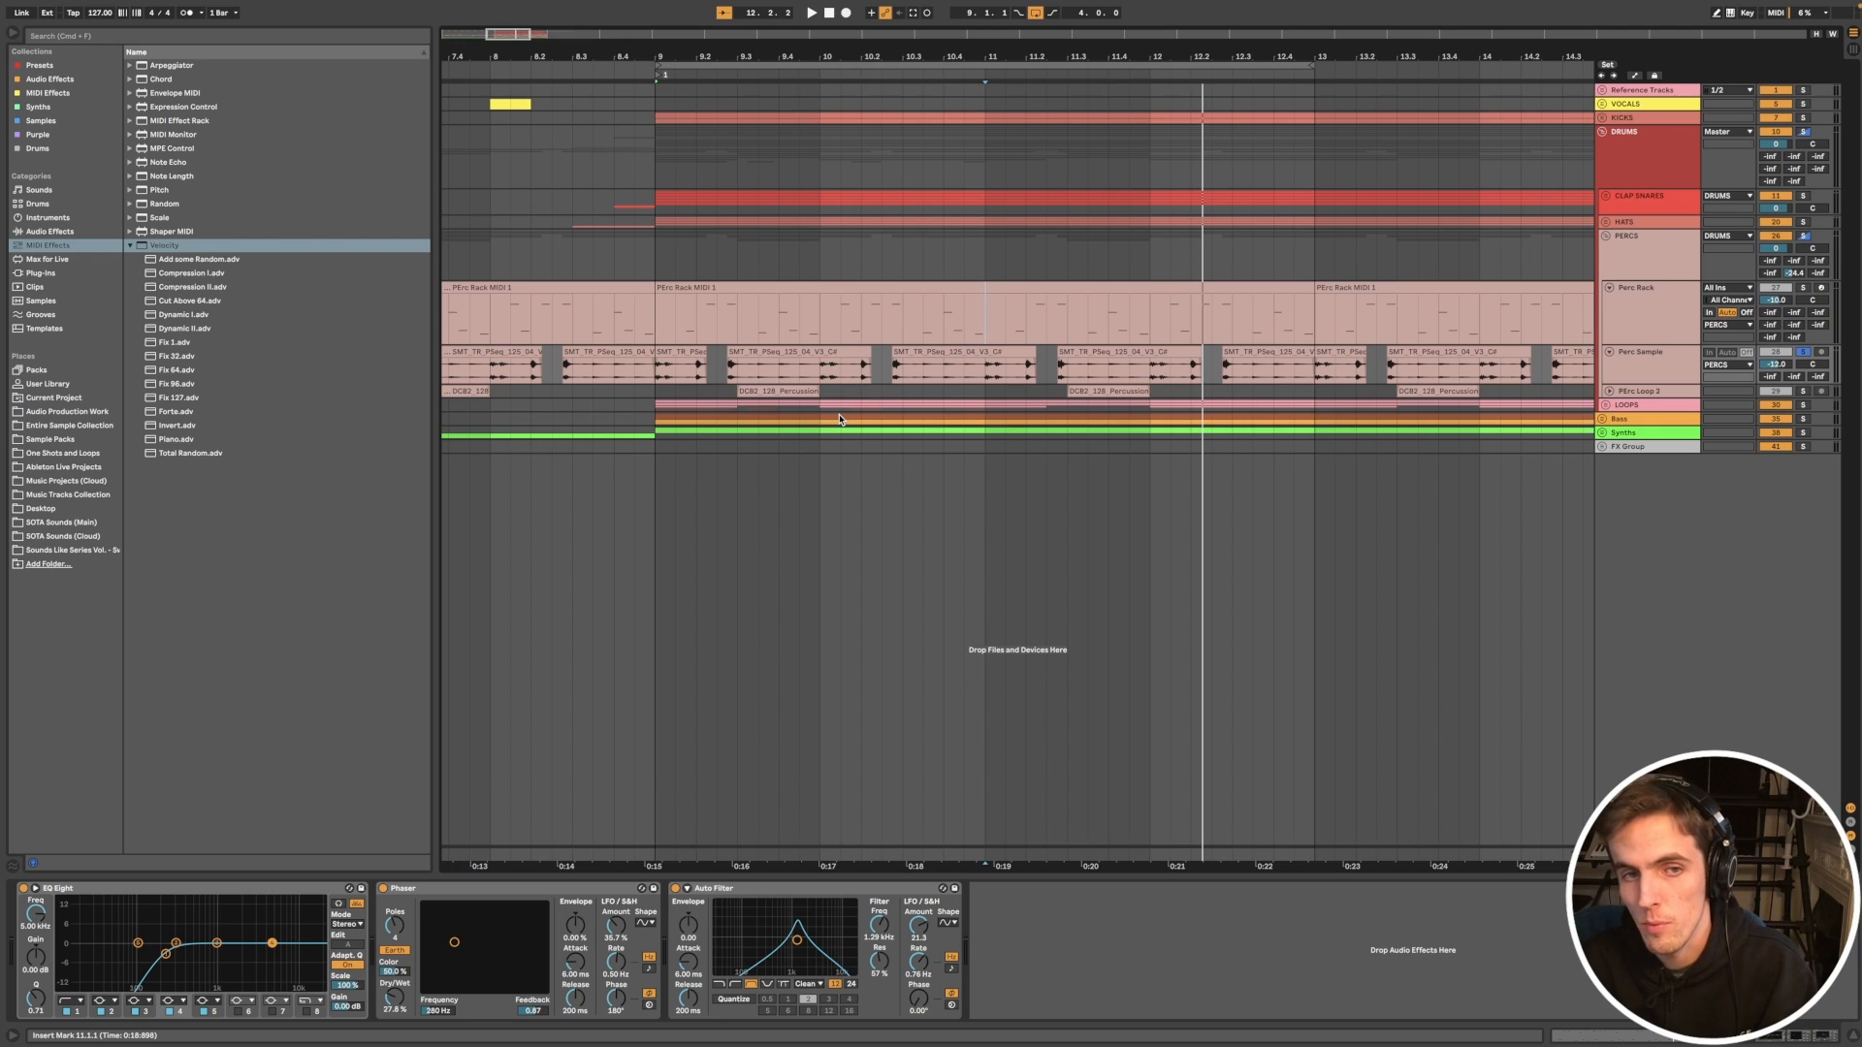
Step: Group the Perc Sample track's EQ Eight, Phaser and Auto Filter into one audio effect rack
left_click(653, 379)
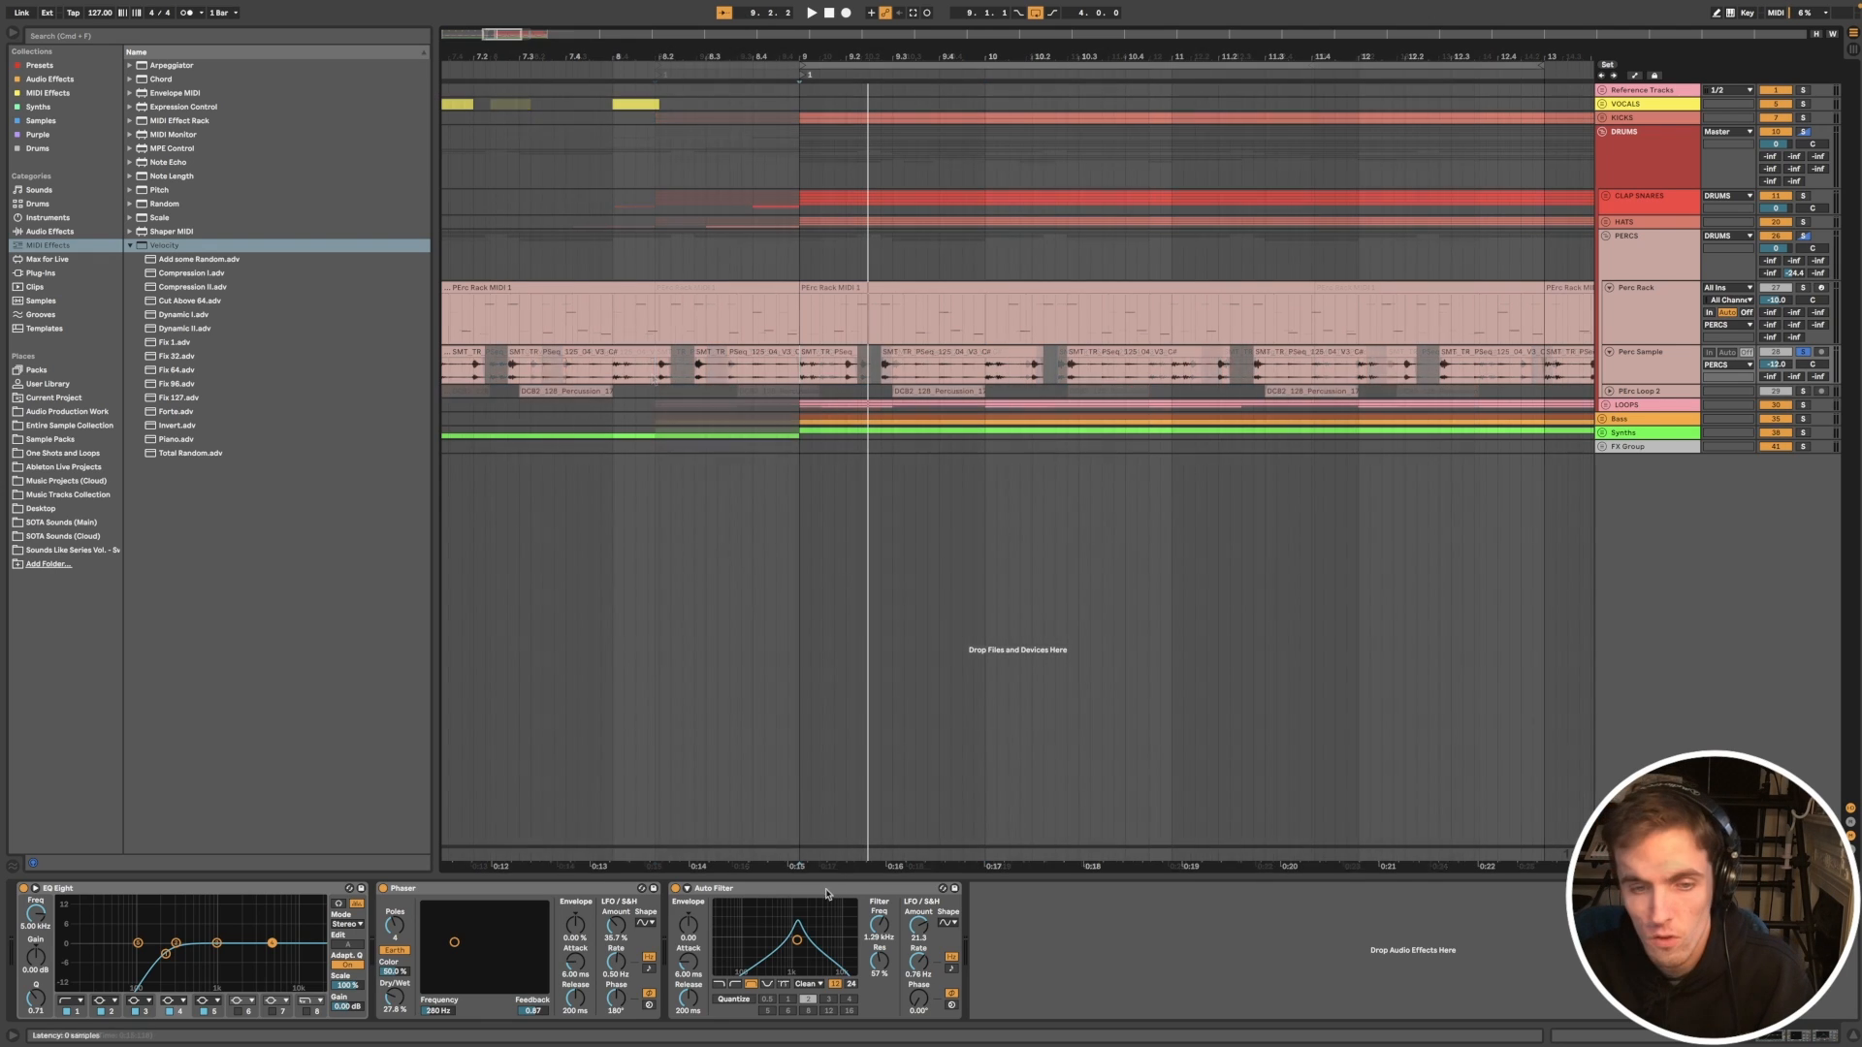
left_click(795, 889)
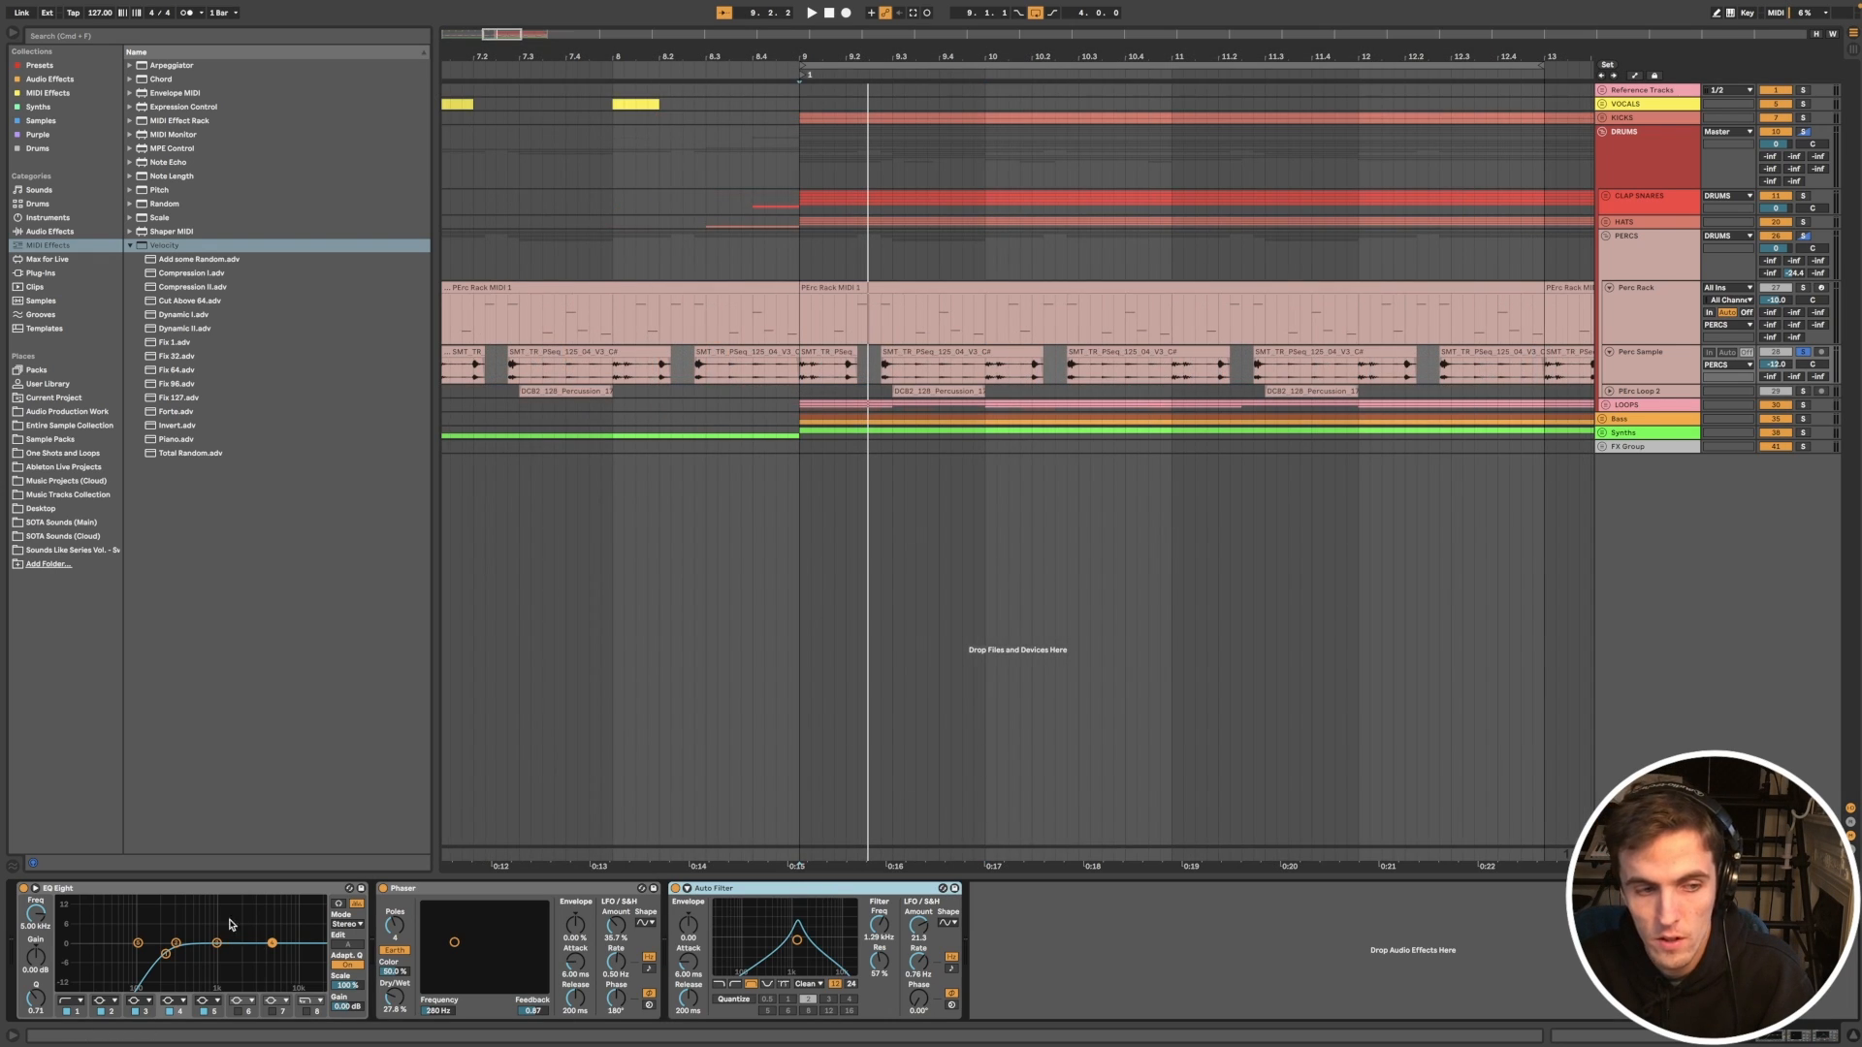
left_click(219, 890, "shift")
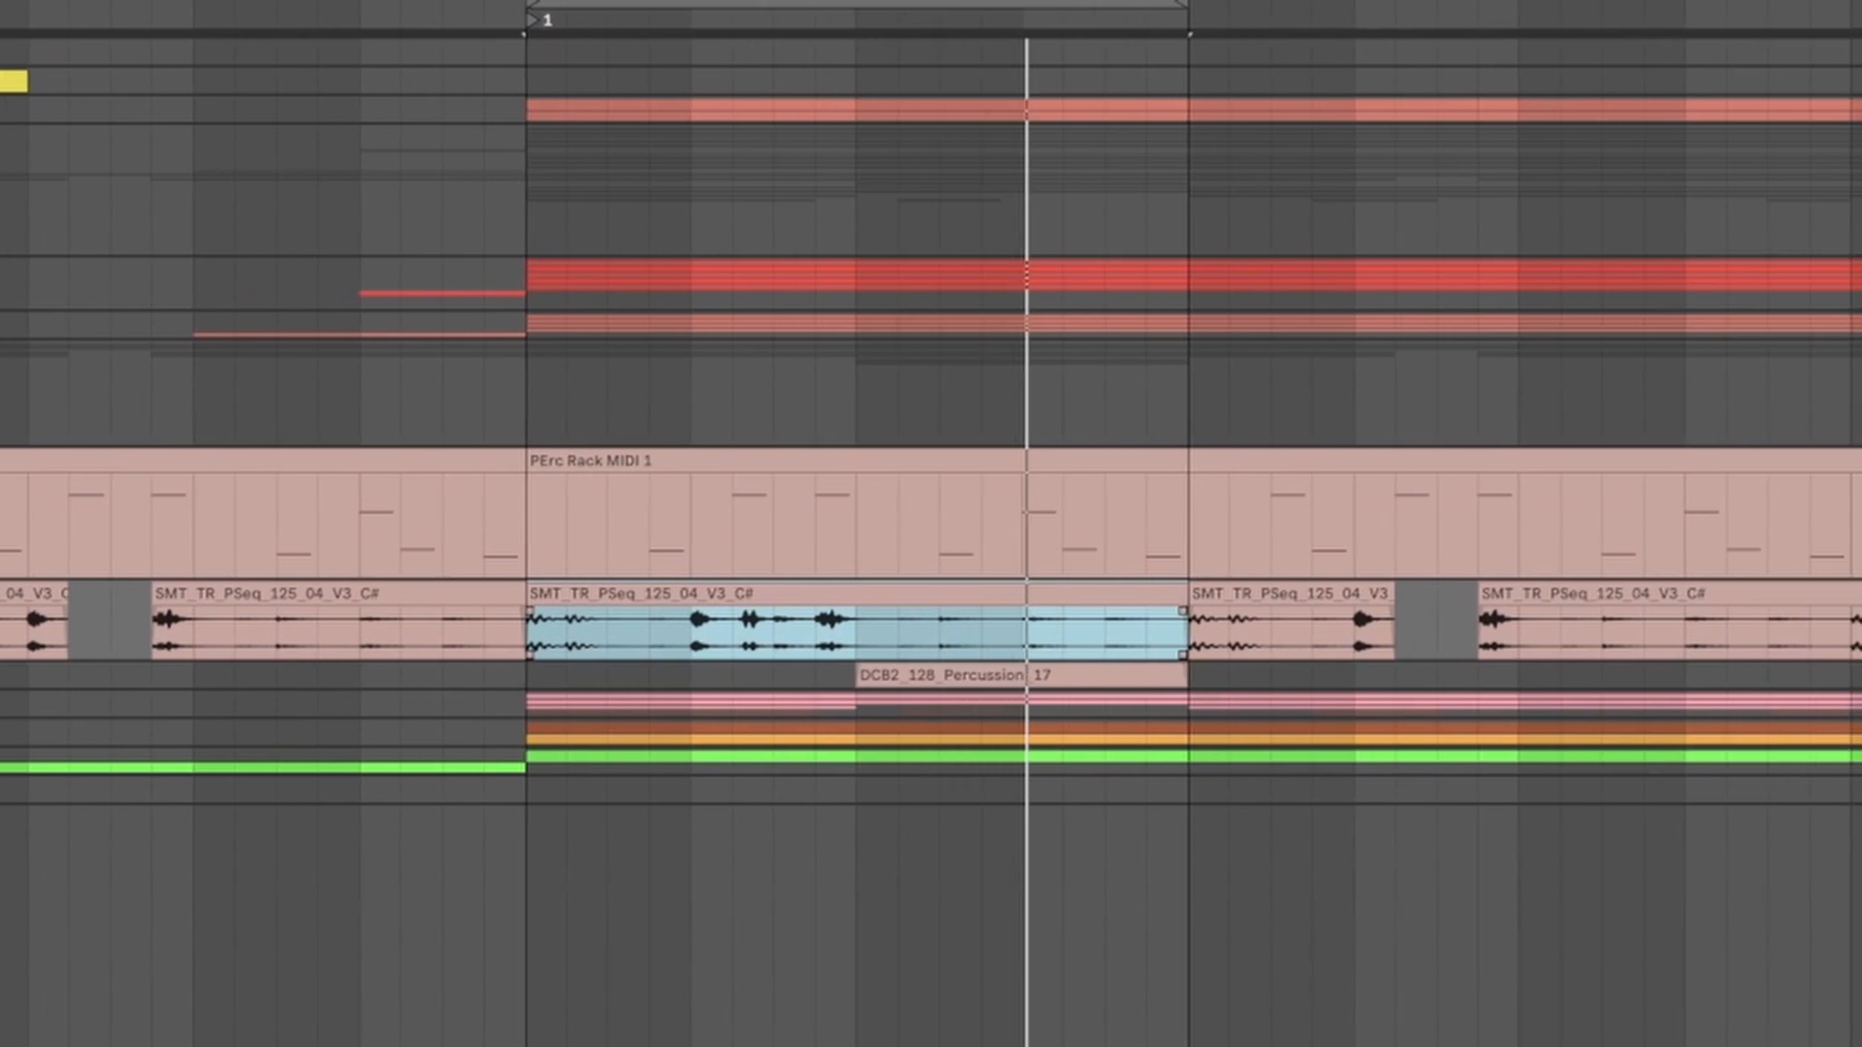
Step: Play bar 9 of Perc Sample with its clip extended to the full bar, undo the extension, and play the chopped version
key("space")
key("super+z")
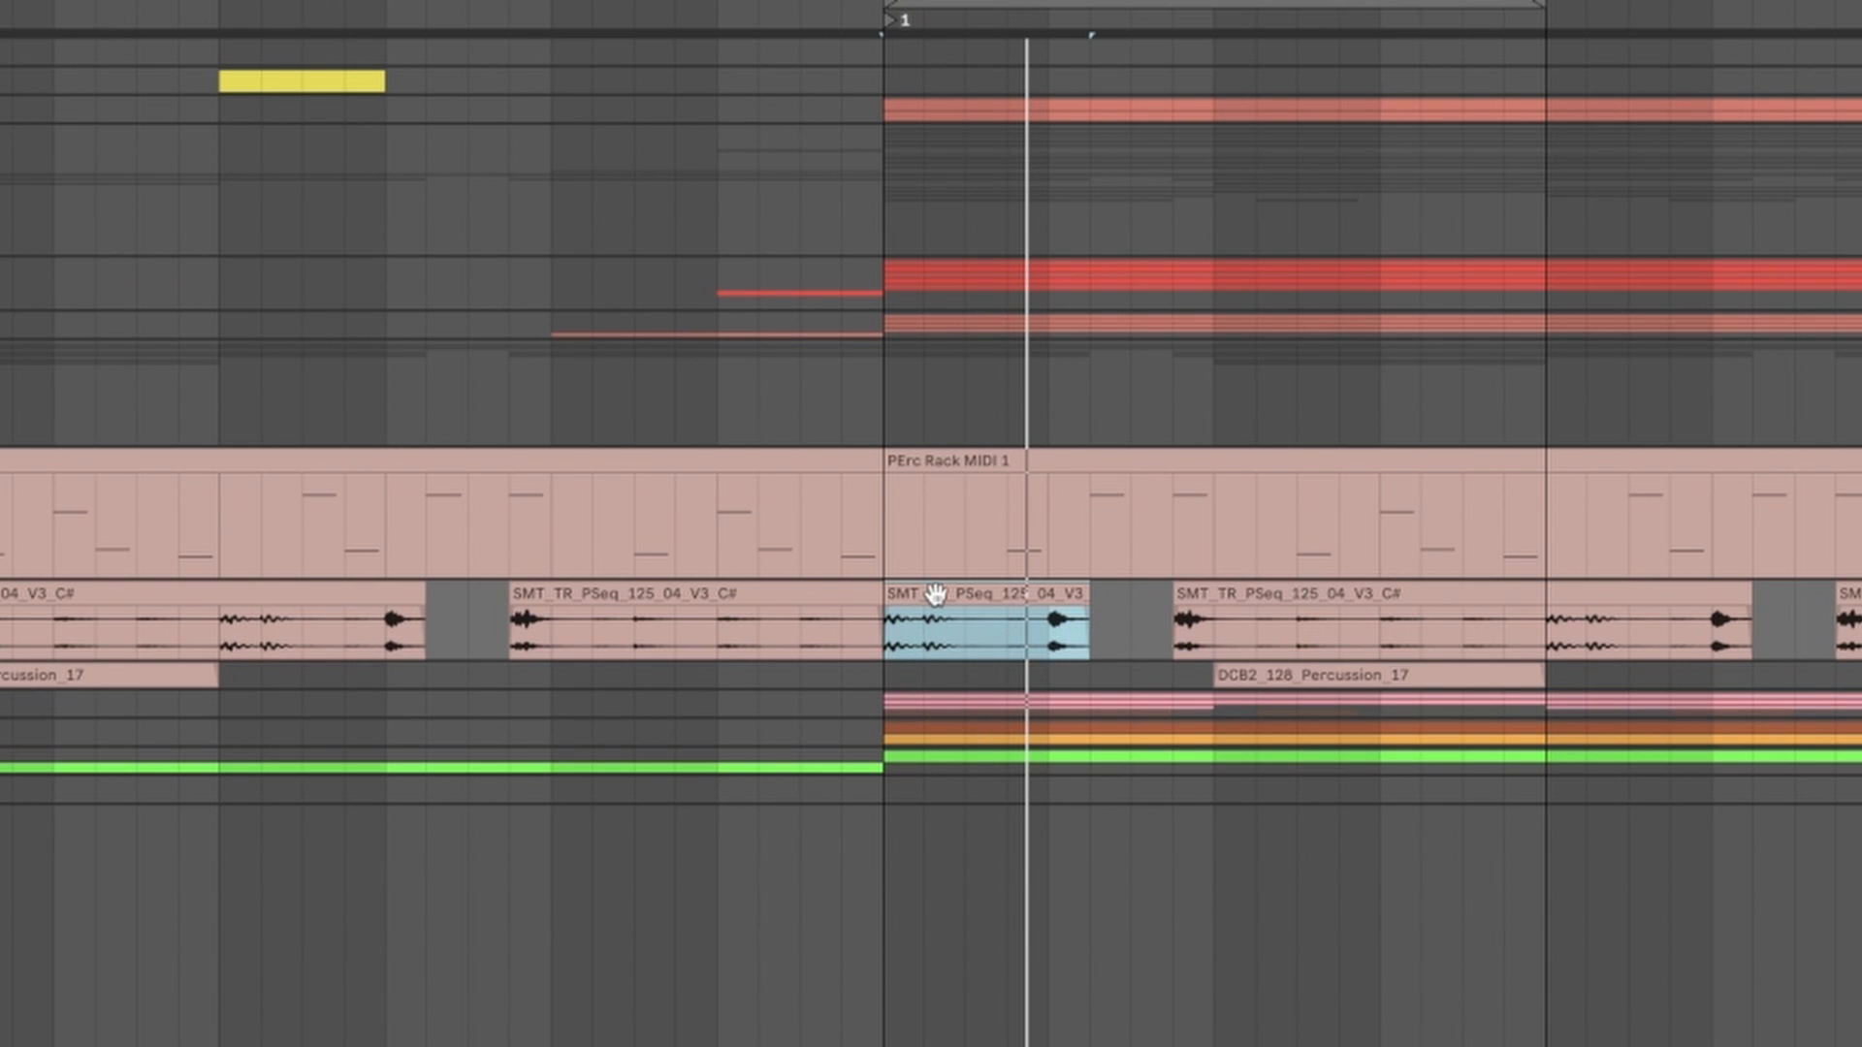
key("space")
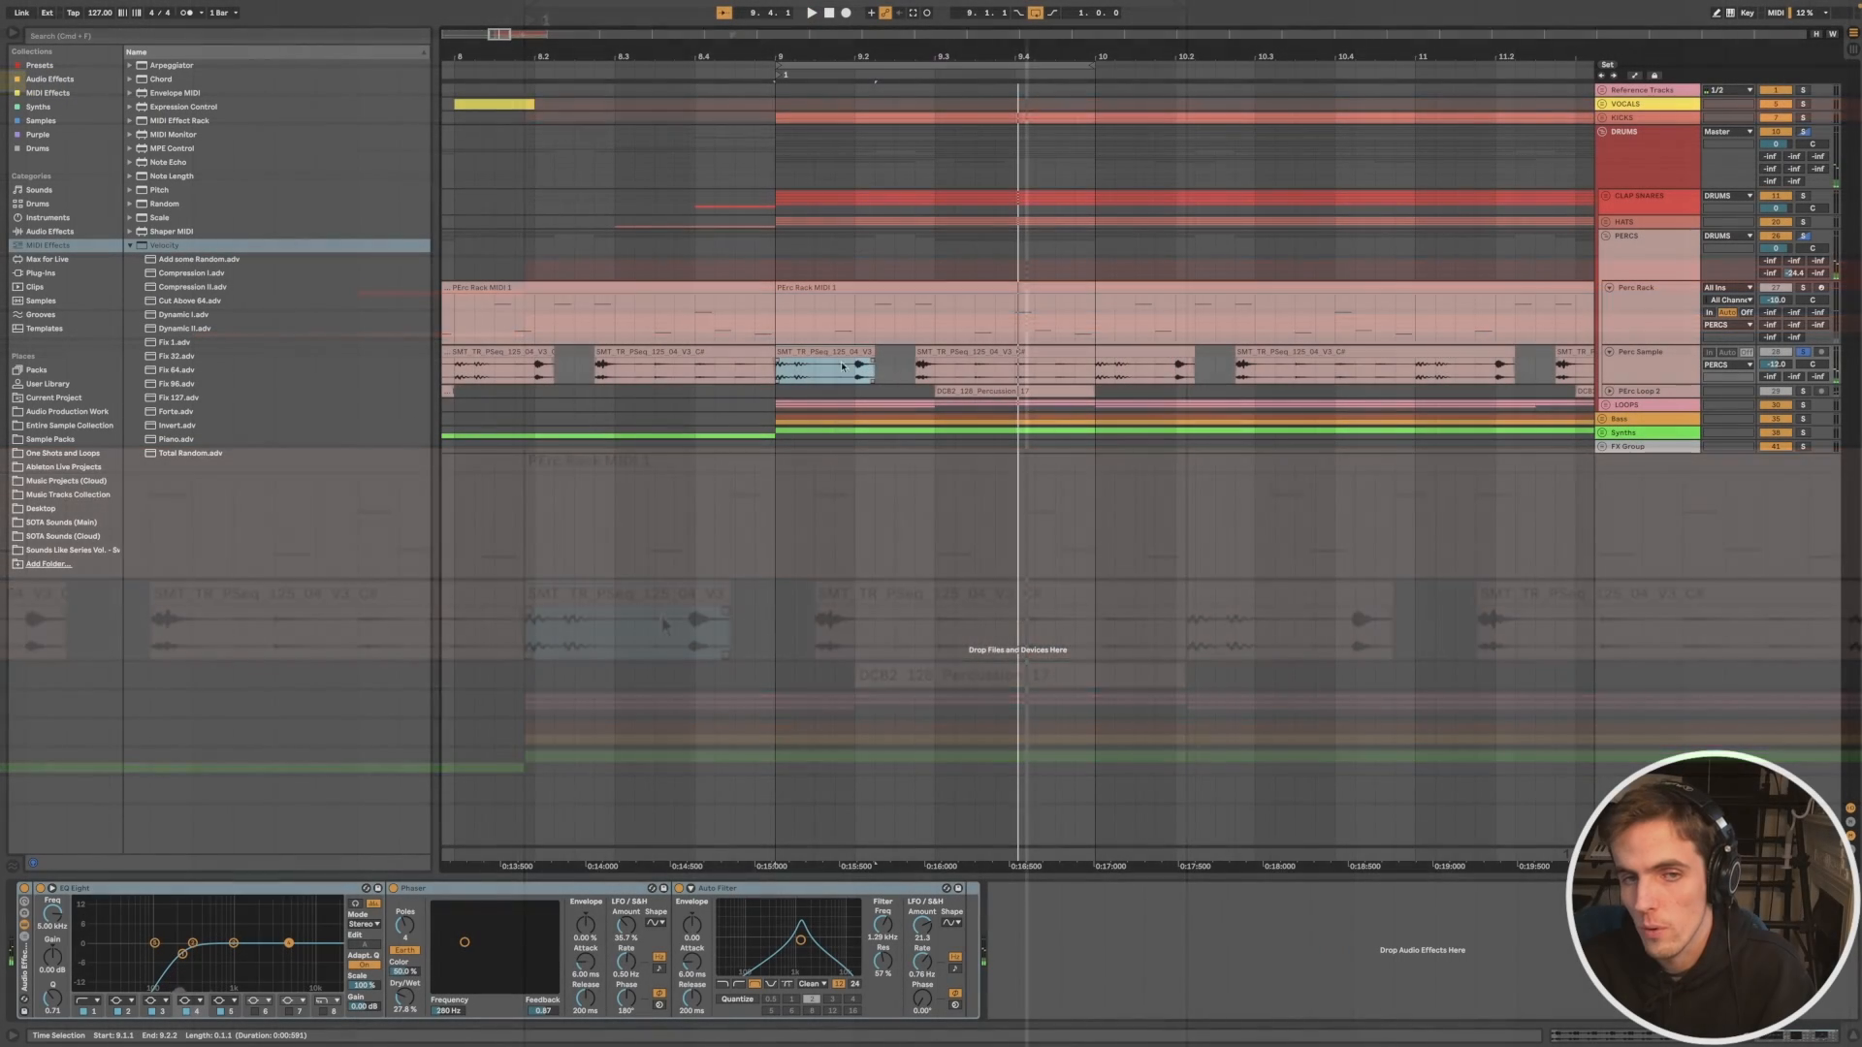
Step: Compare the chopped Perc Sample clips with the audio effect rack bypassed and switched on during playback
scroll(895, 374, "up", 5)
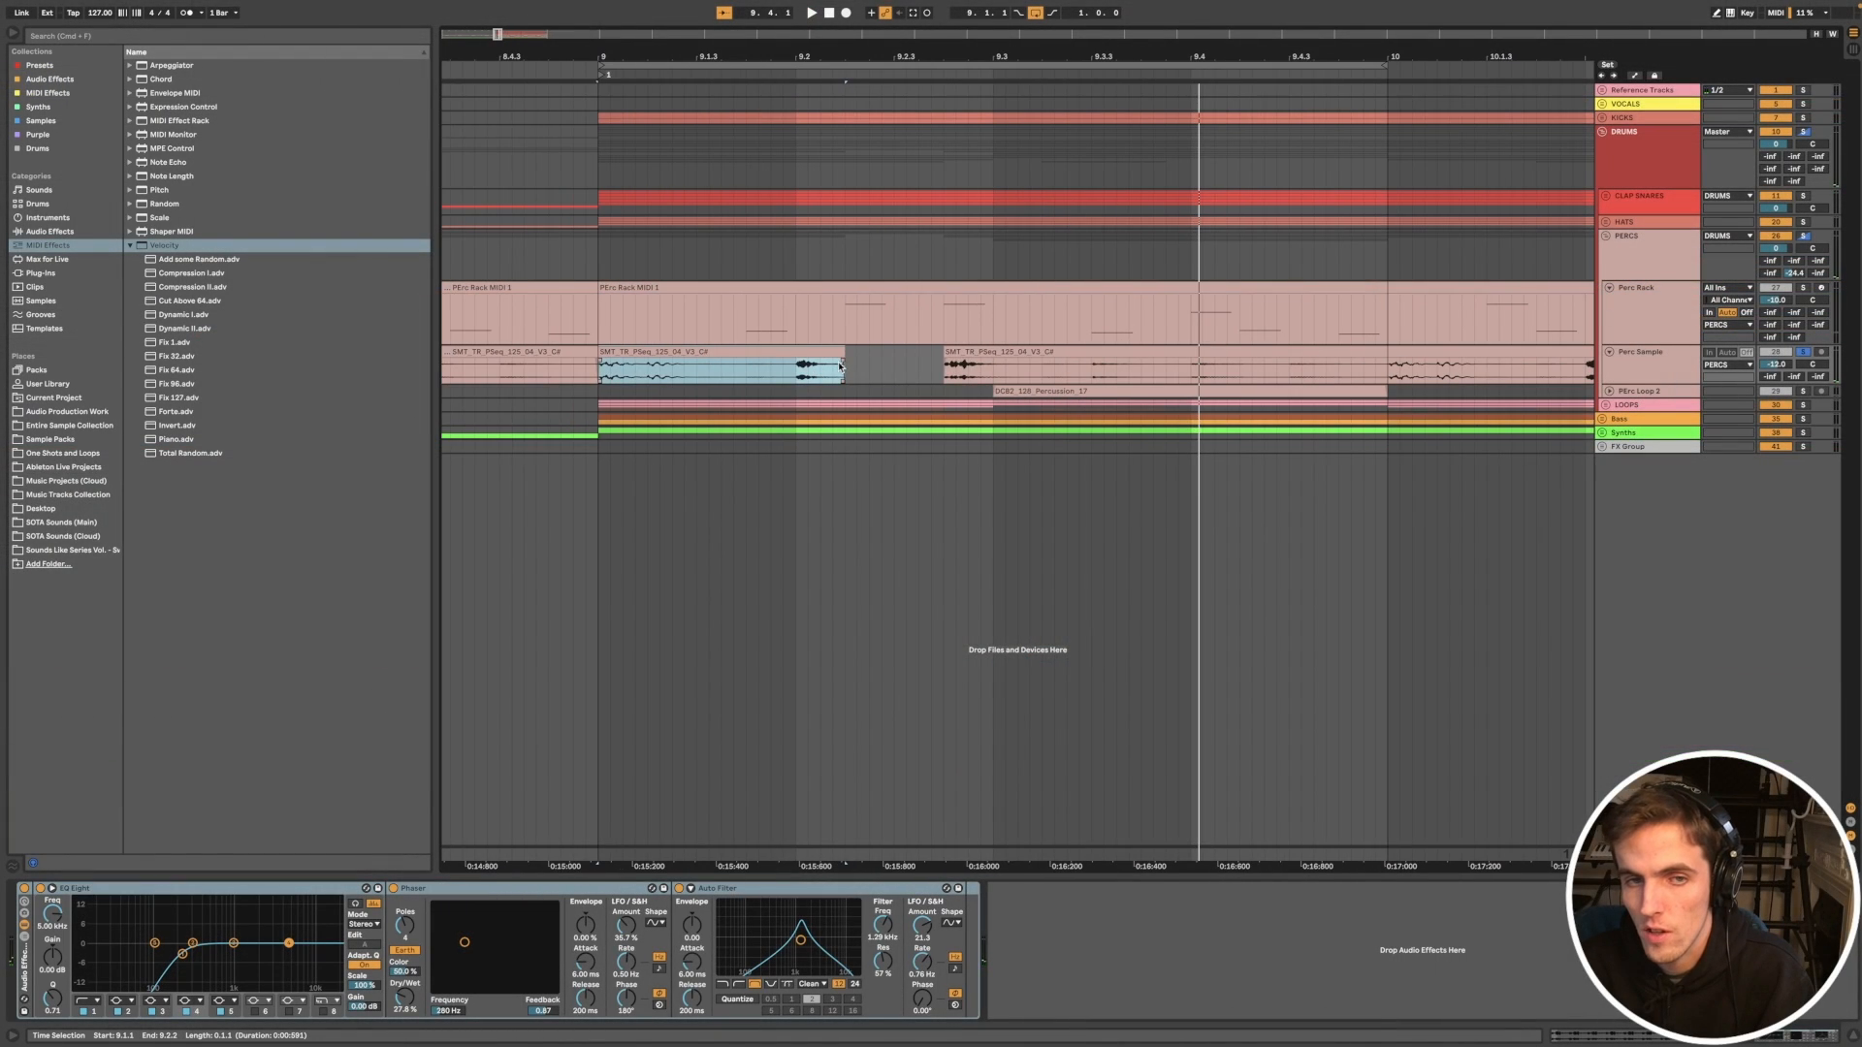
scroll(1054, 361, "down", 3)
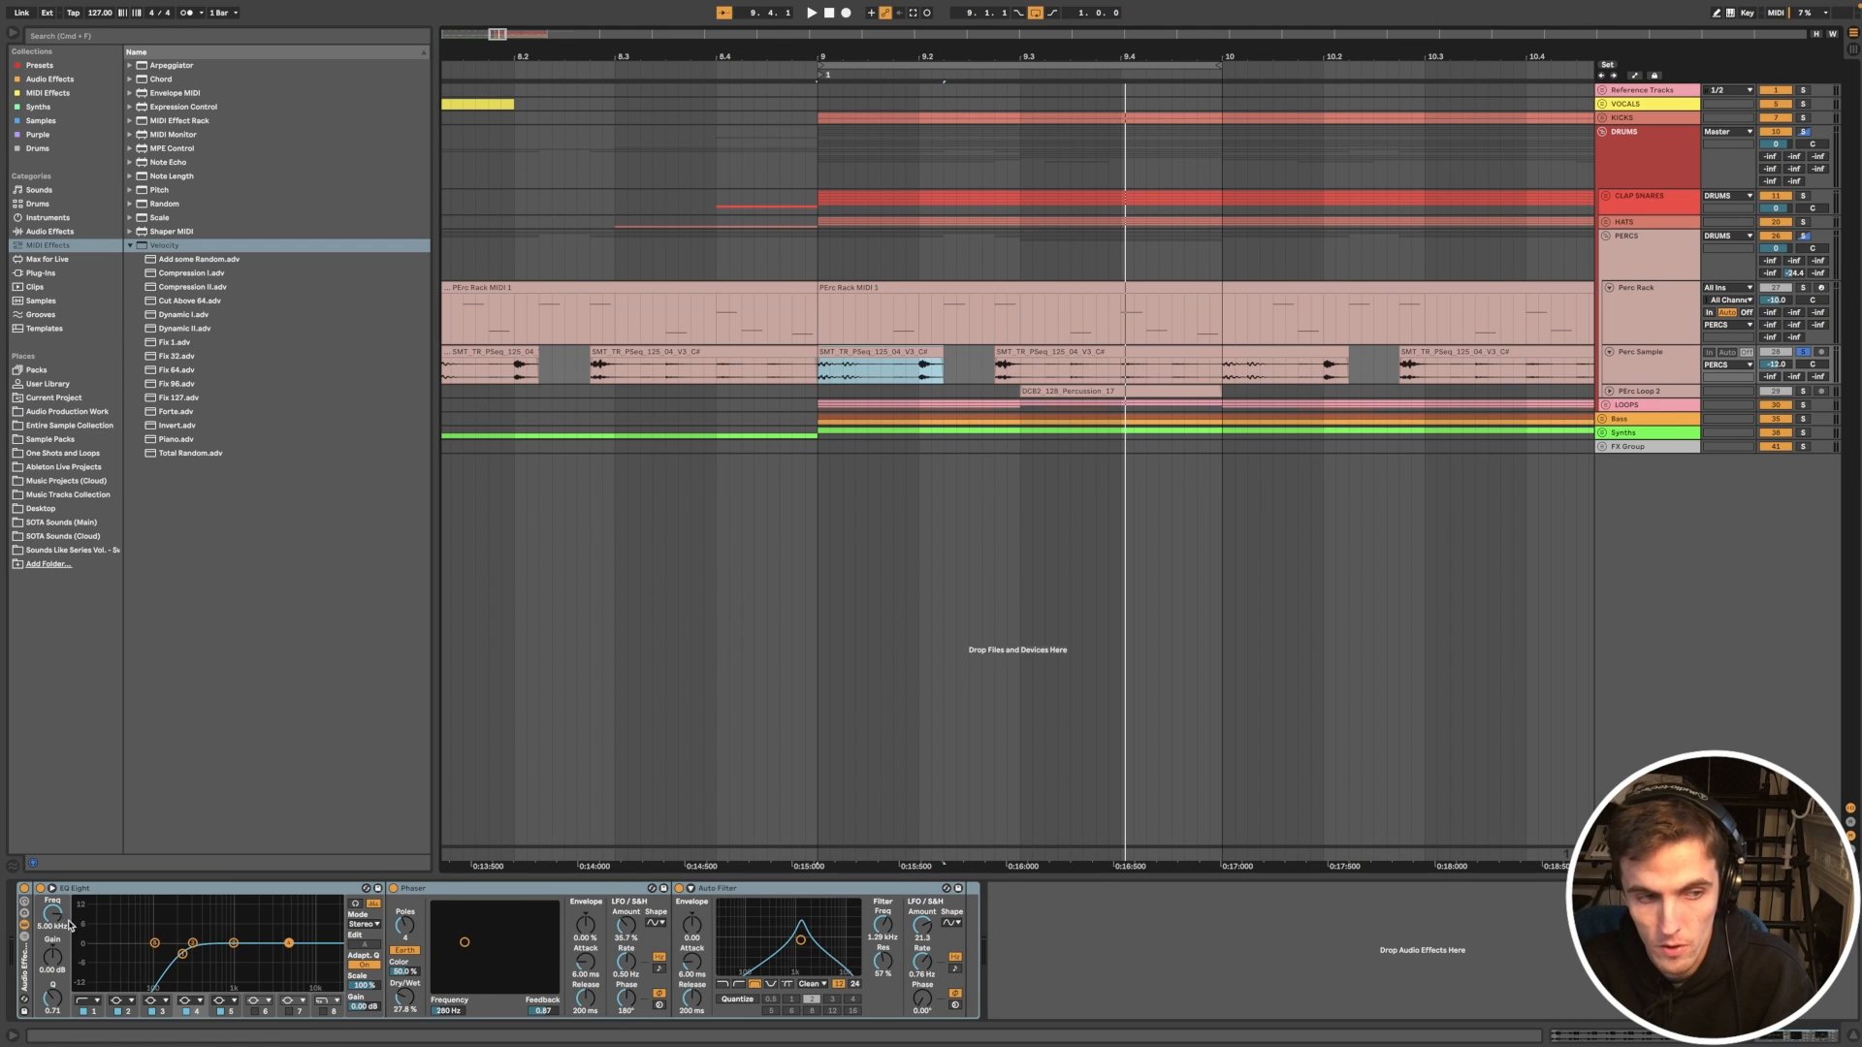
left_click(24, 890)
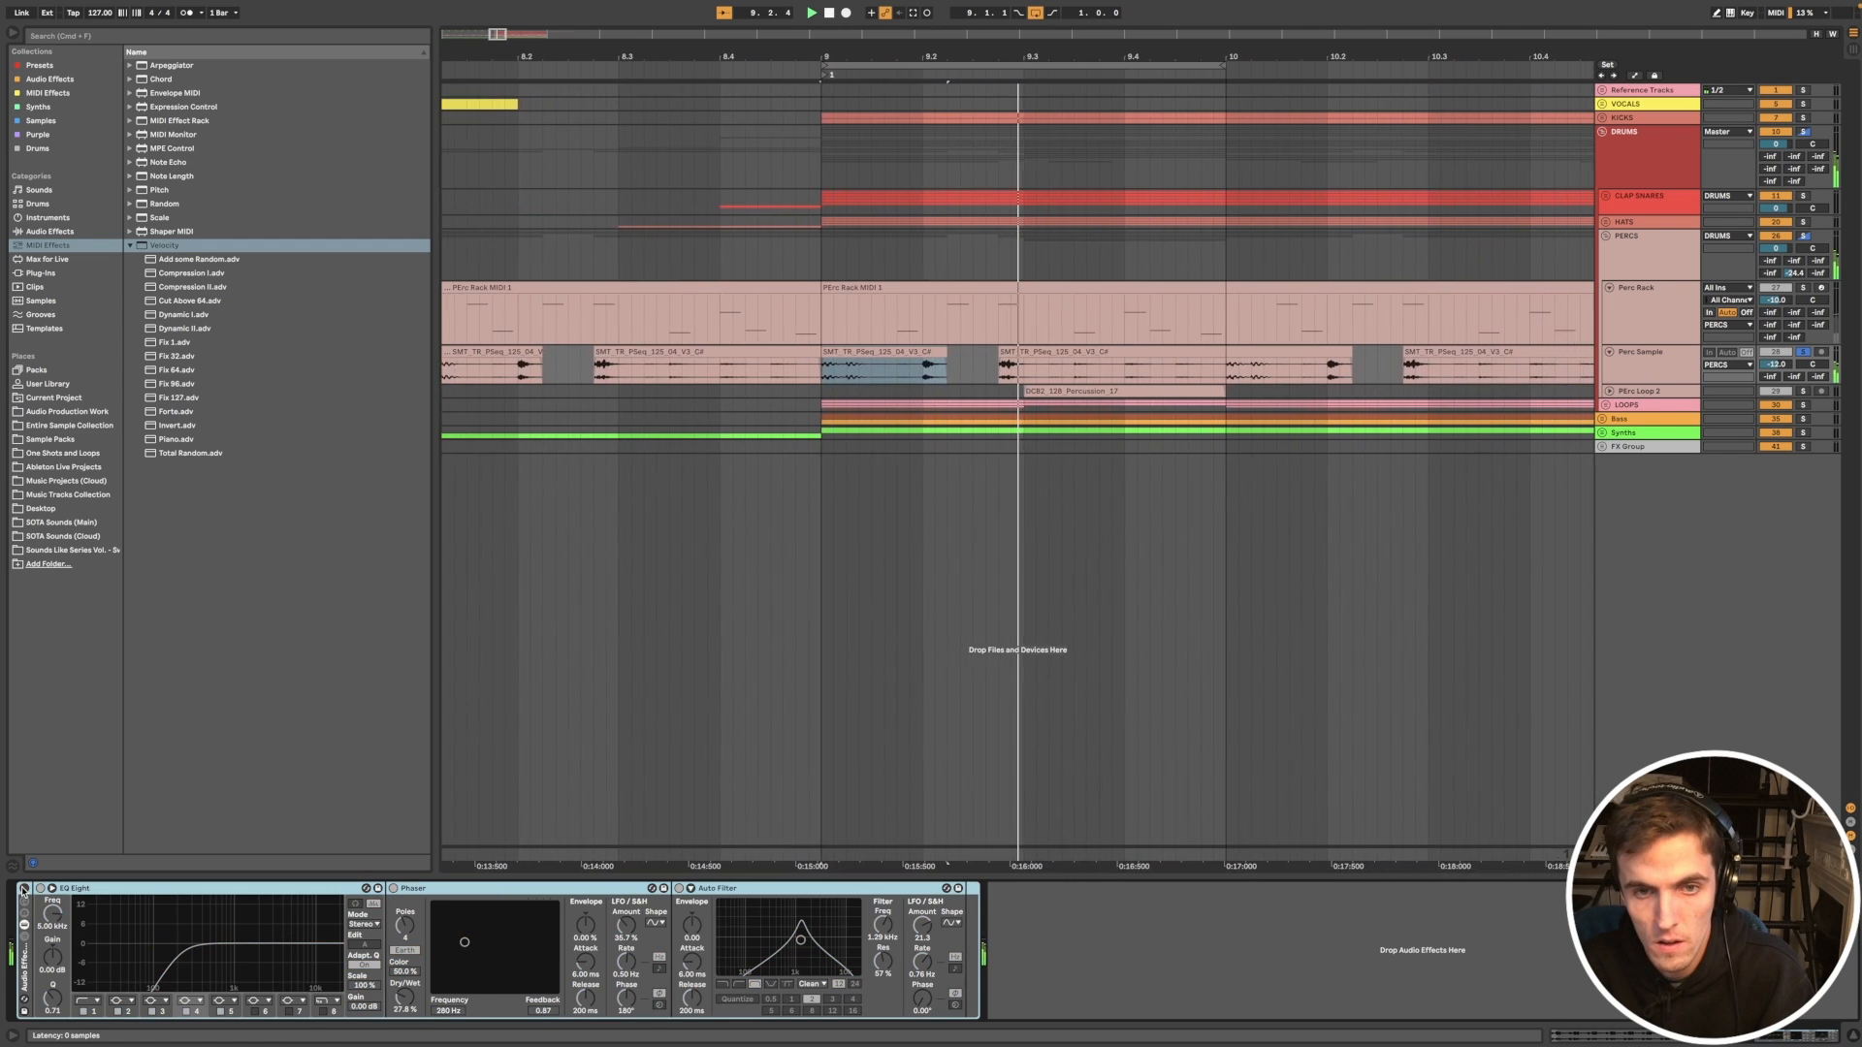
left_click(23, 888)
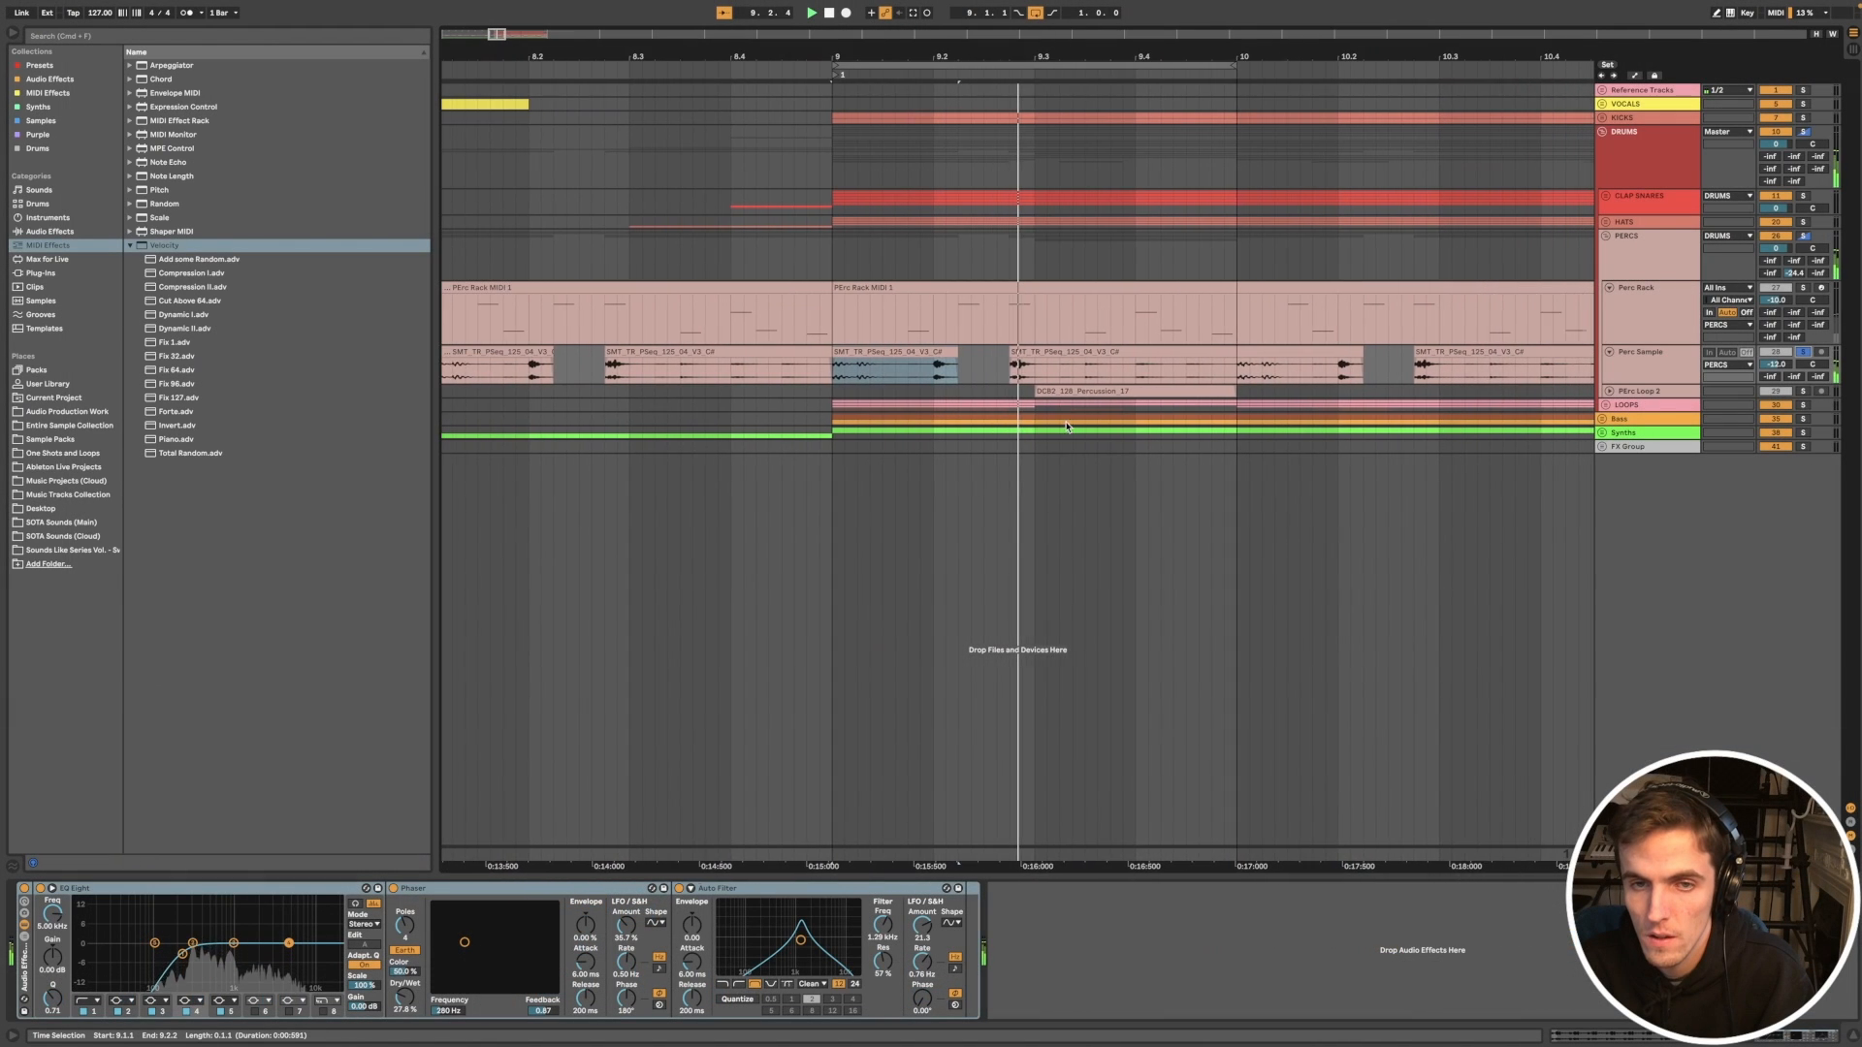
Step: Add a Delay after the Perc Sample effect rack, lower its dry/wet to 17%, and stop playback
left_click(49, 231)
left_click(194, 217)
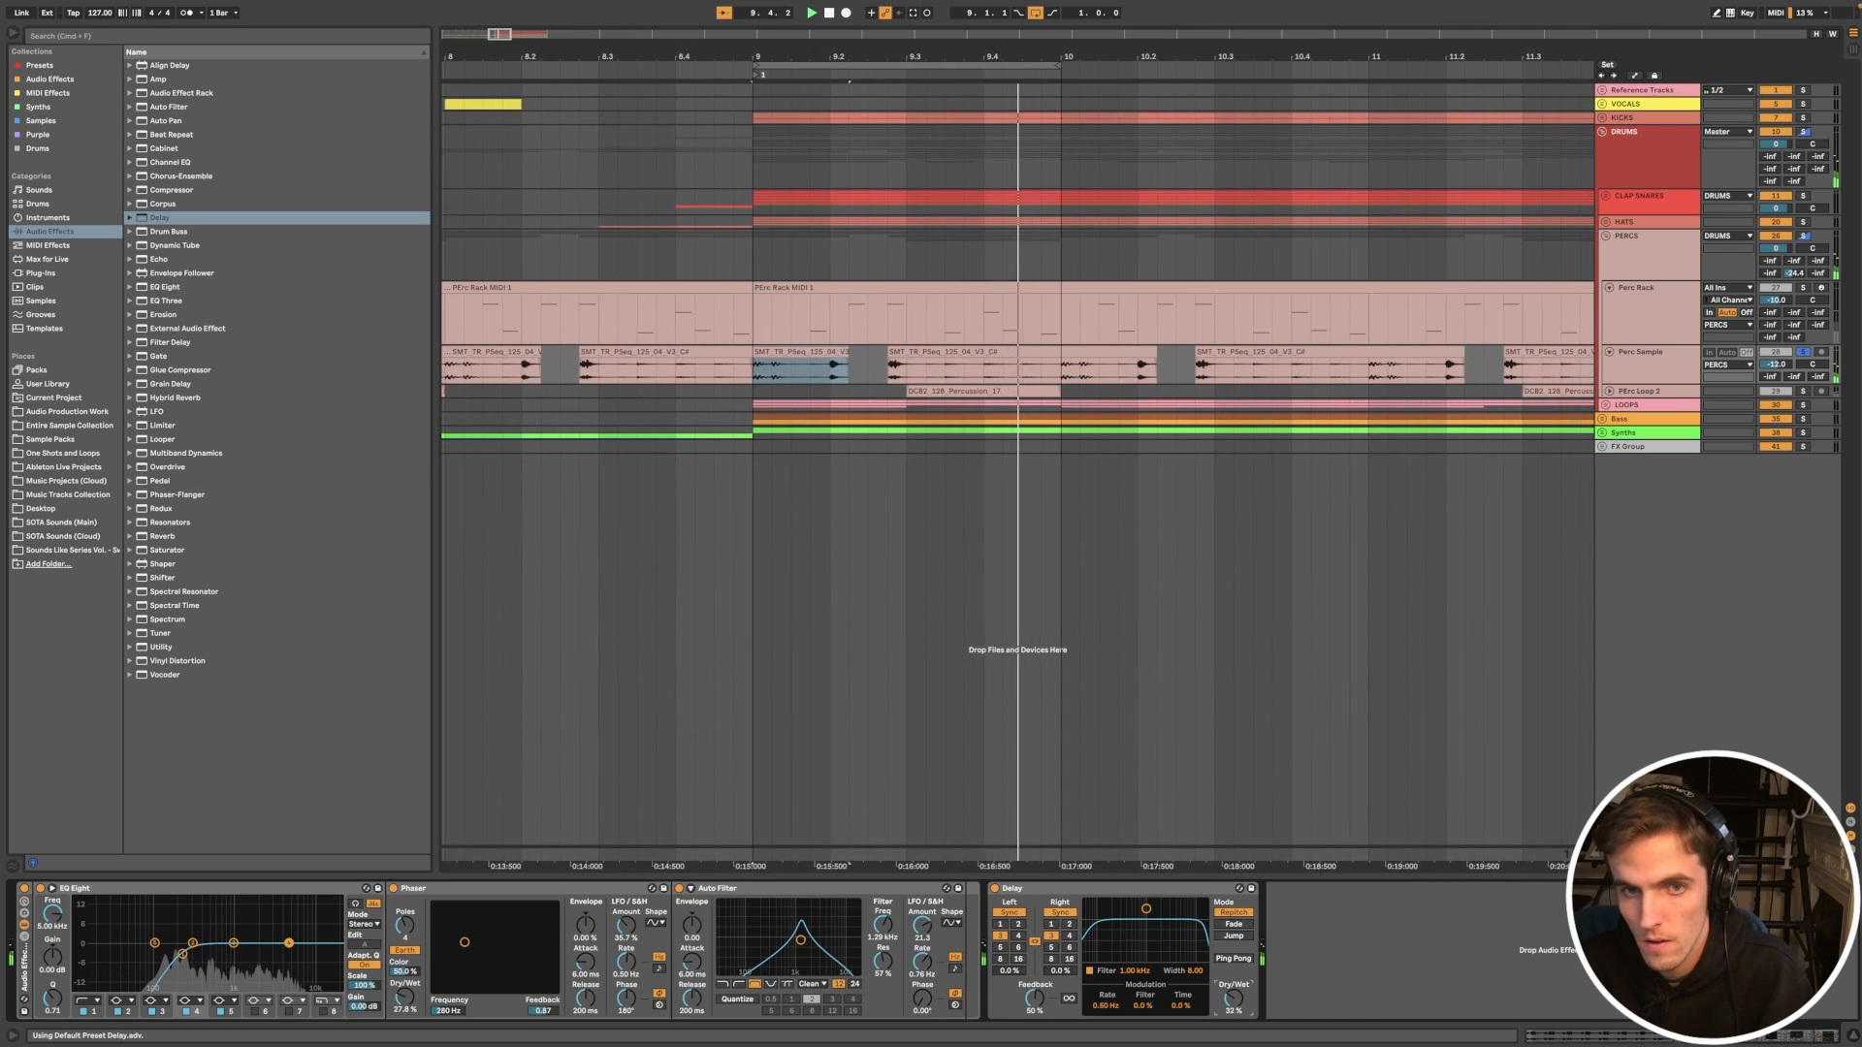
mouse_move(1218, 991)
left_mouse_down()
mouse_move(1217, 956)
mouse_move(1217, 1023)
left_mouse_up()
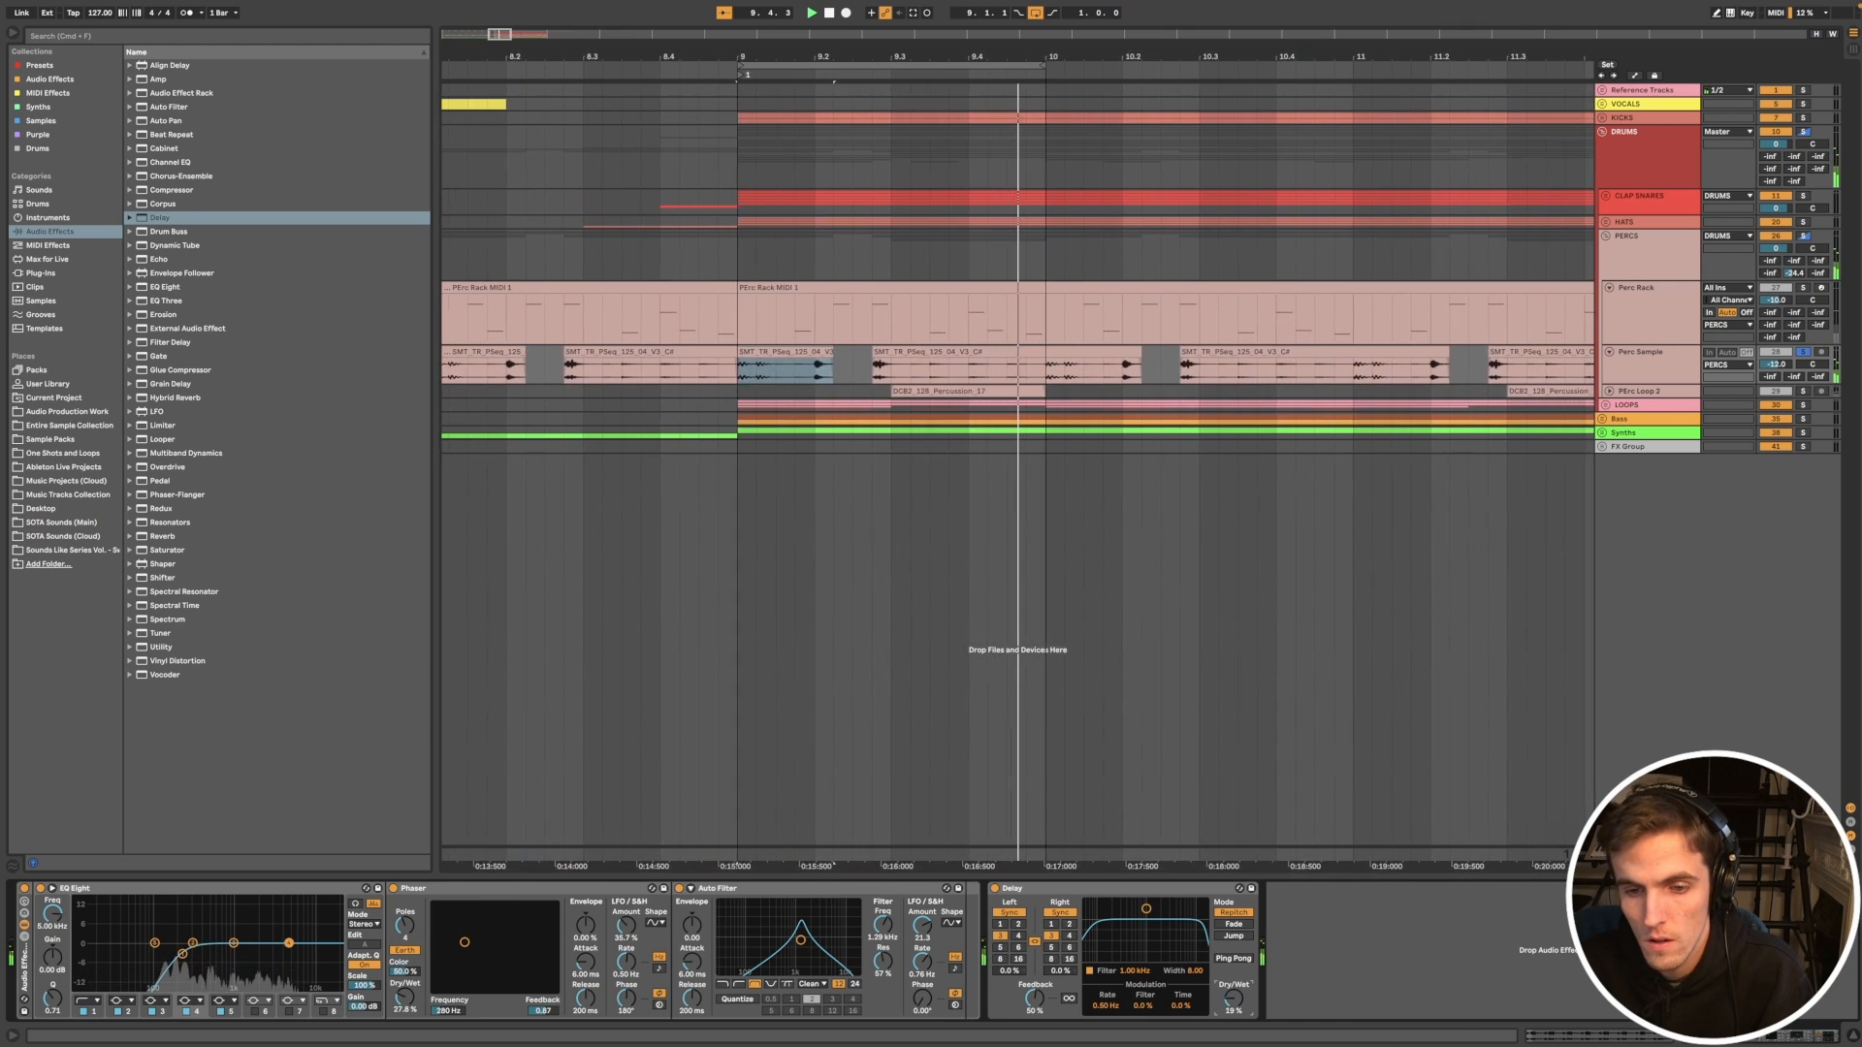
key("space")
Step: Enlarge the Perc Sample track slightly and examine the chopped clip at bar 9 up close
scroll(1017, 574, "down", 5)
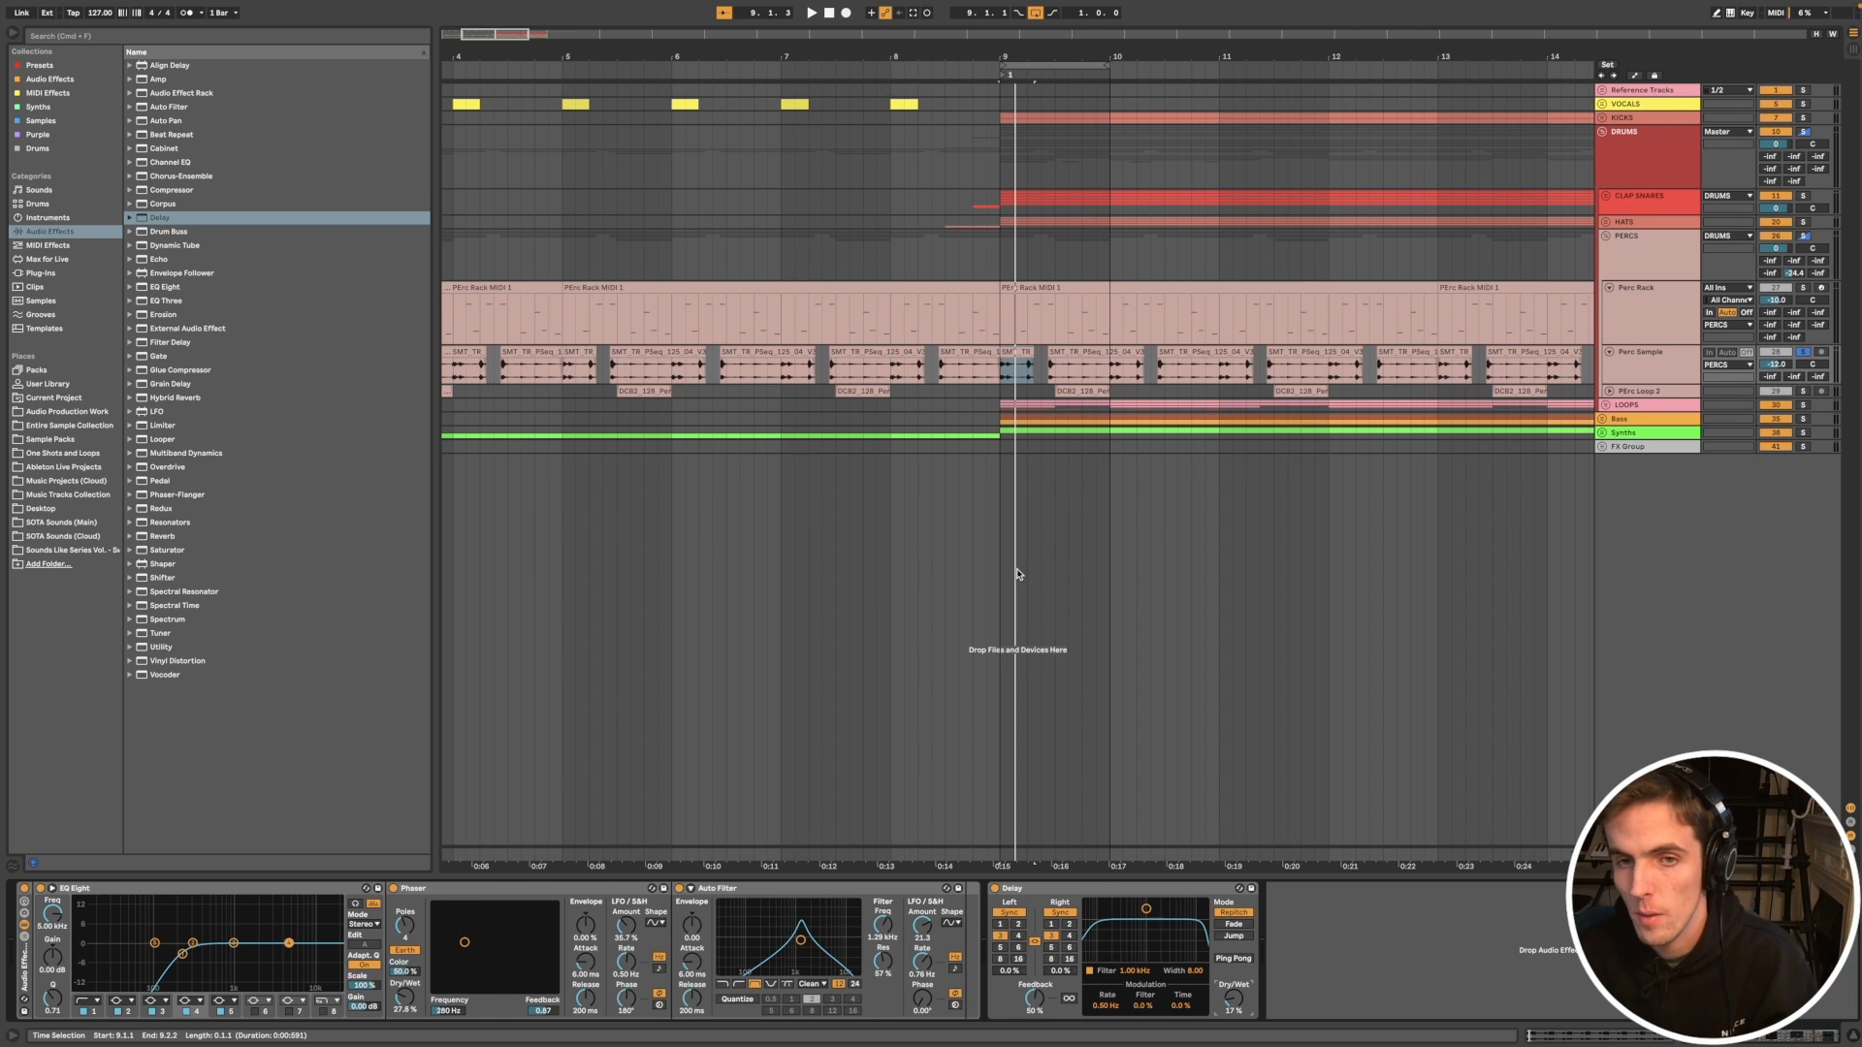
scroll(1020, 564, "up", 5)
left_click_drag(1656, 384, 1657, 396)
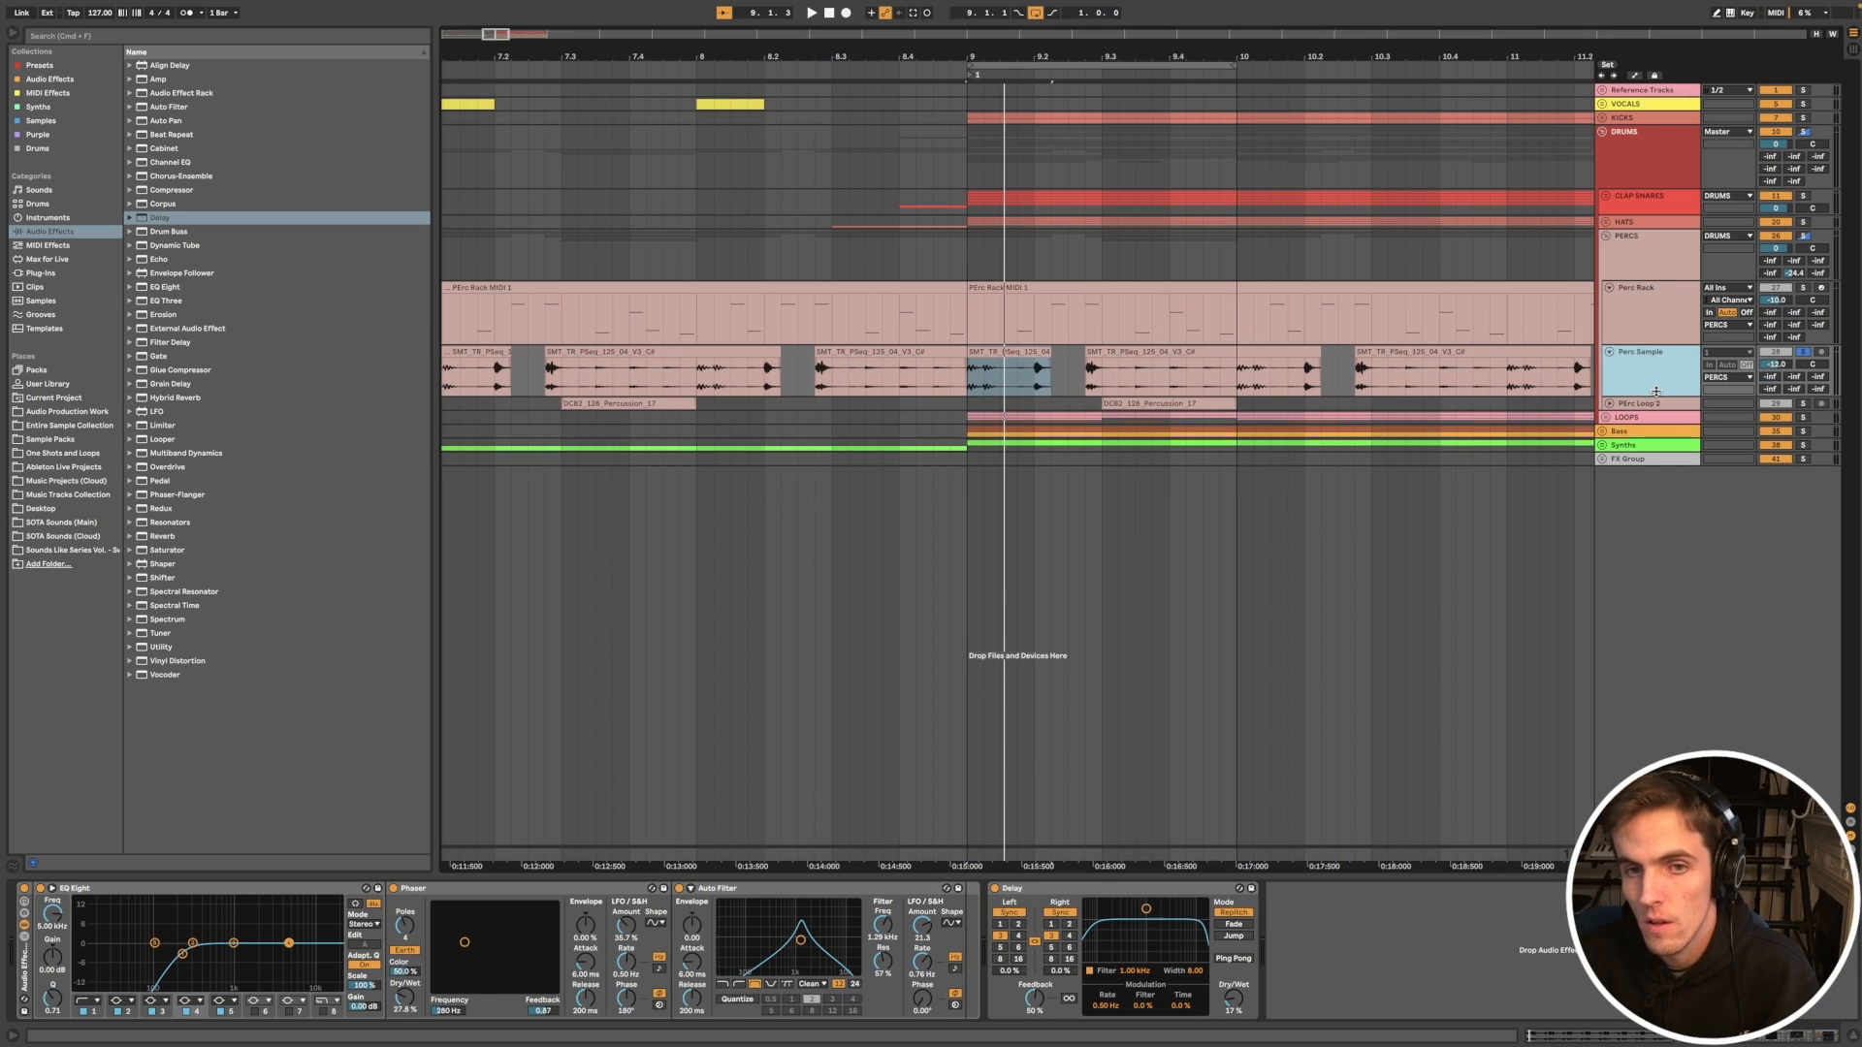
left_click(1005, 346)
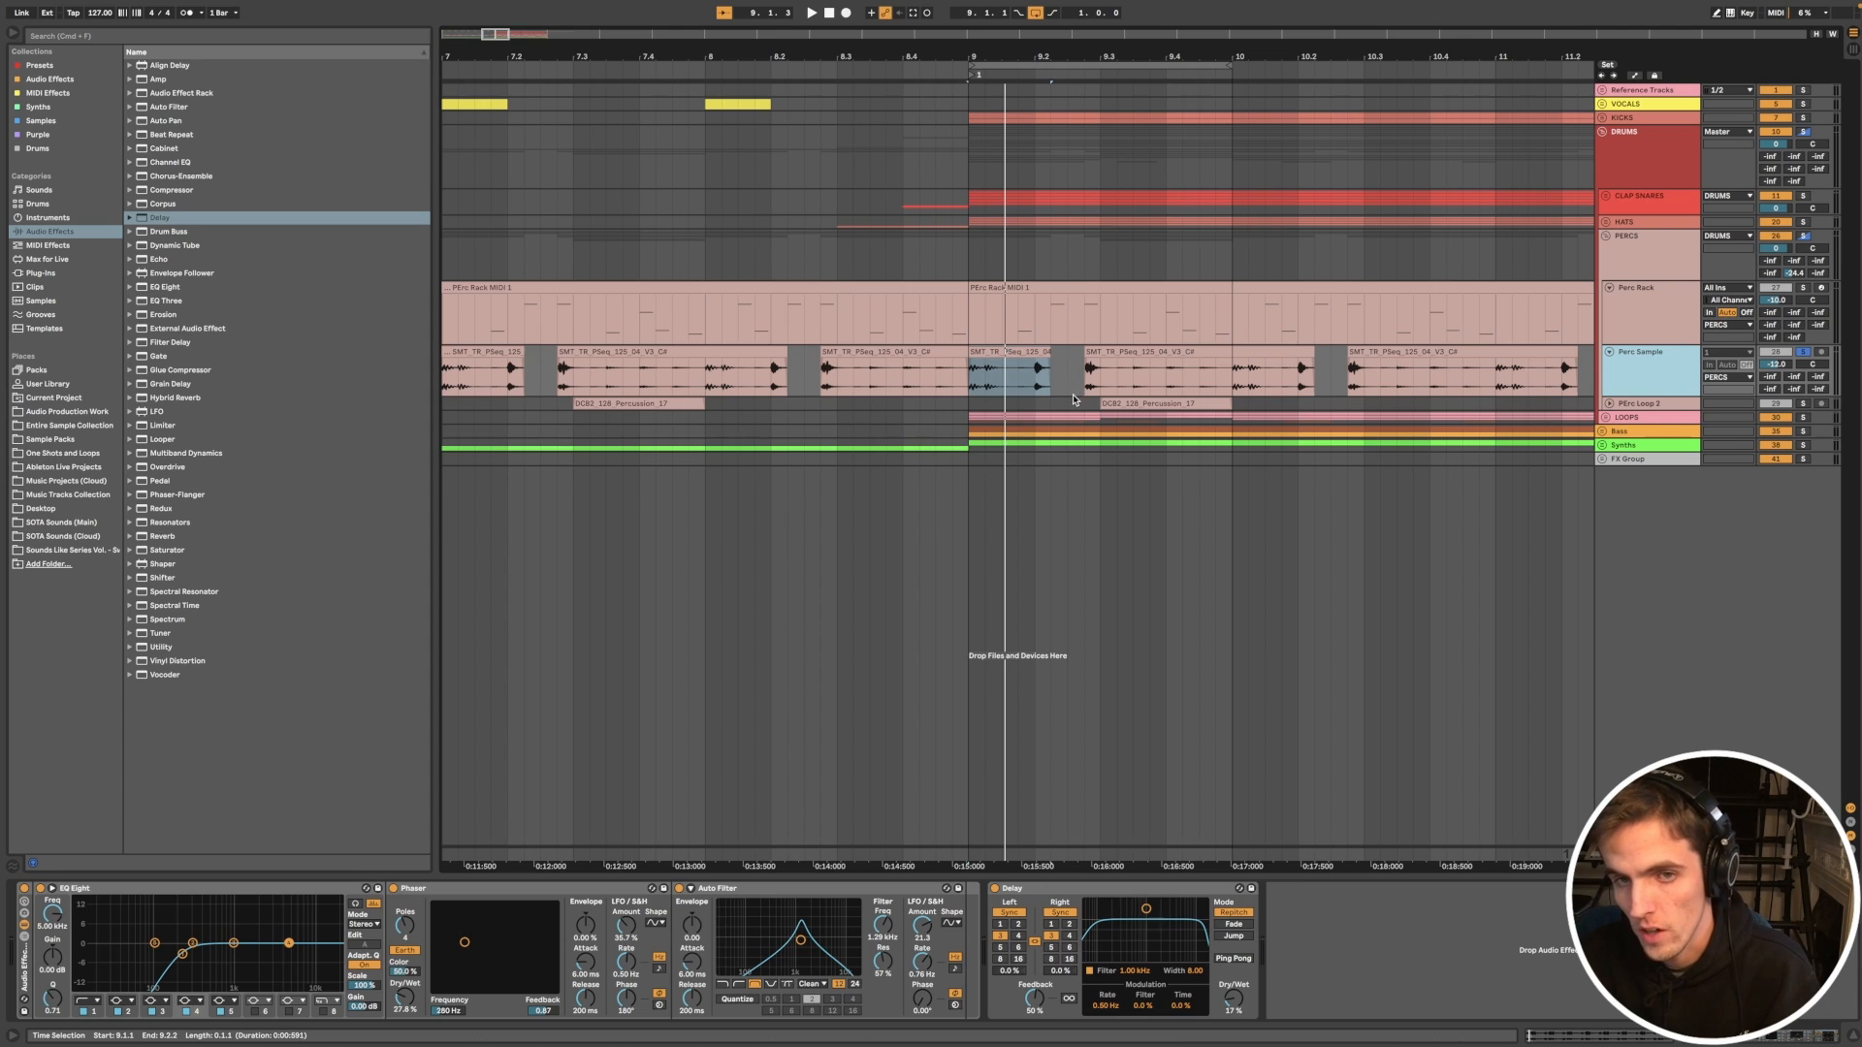
scroll(1008, 369, "up", 3)
left_click(1010, 387)
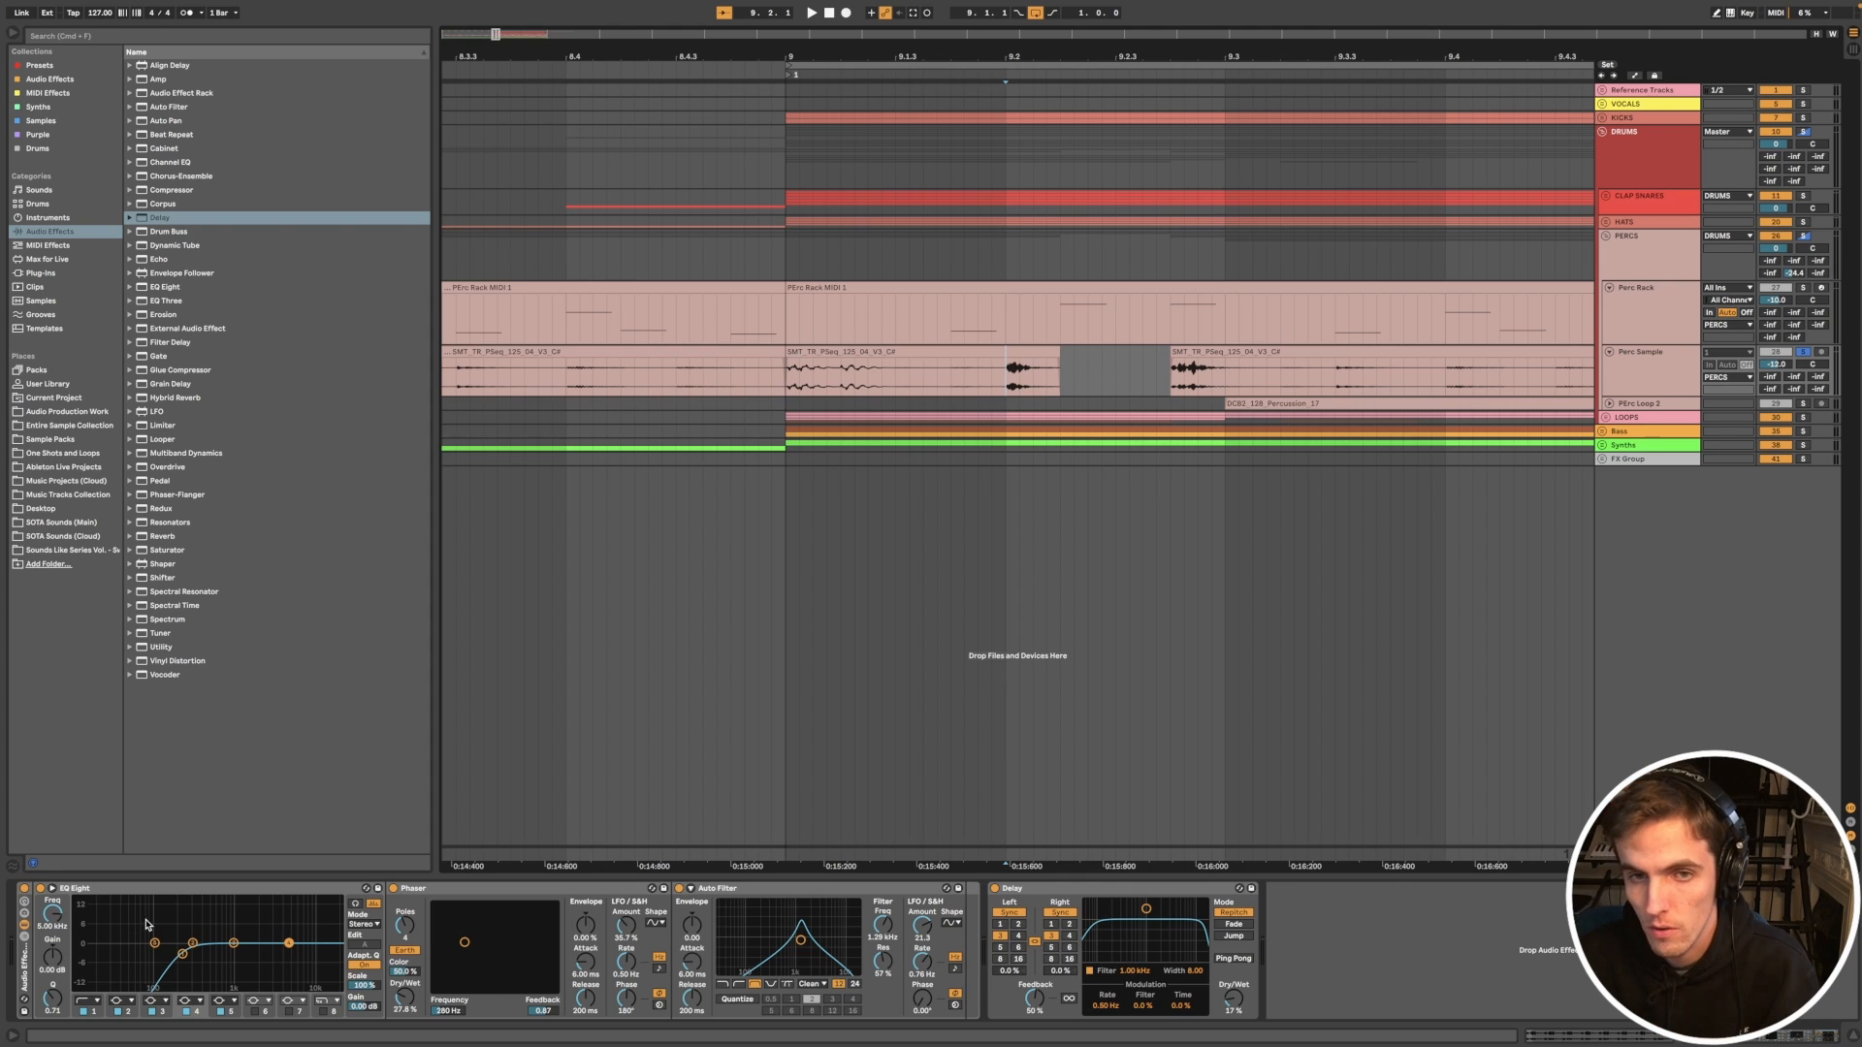
left_click(1777, 364)
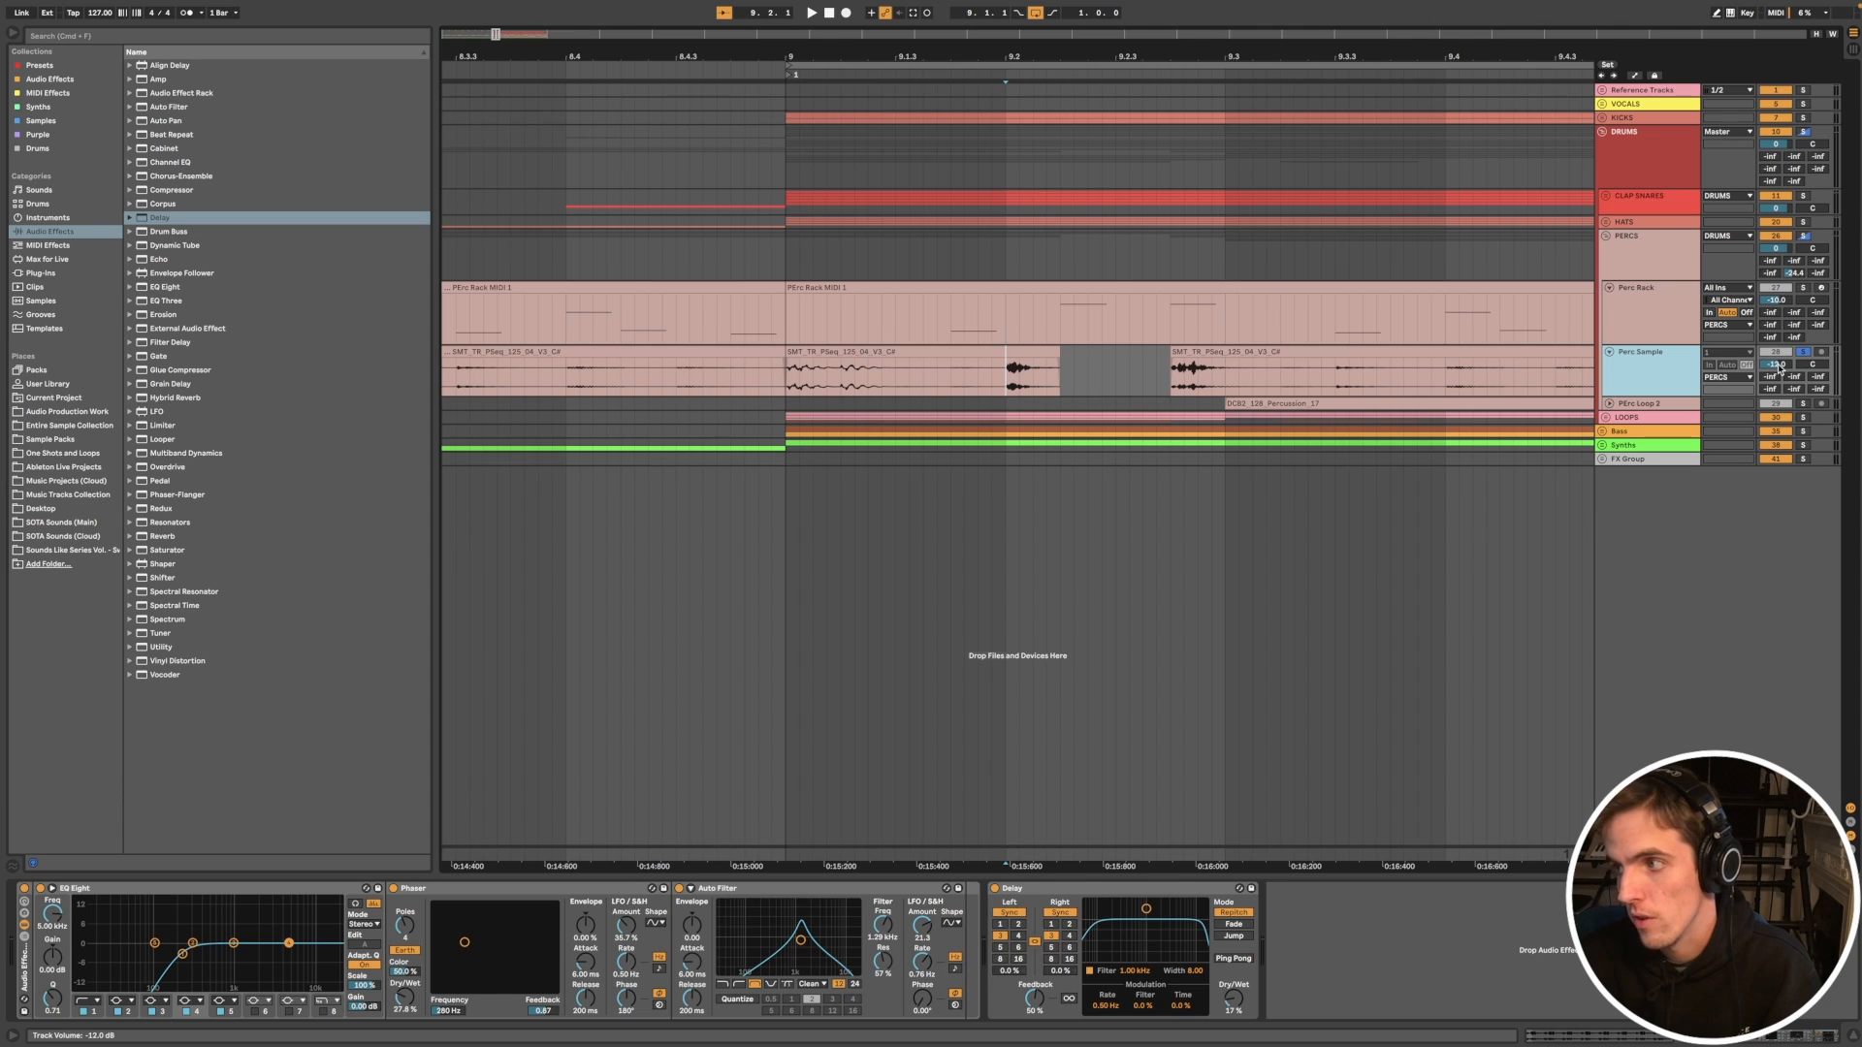
scroll(1010, 449, "down", 3)
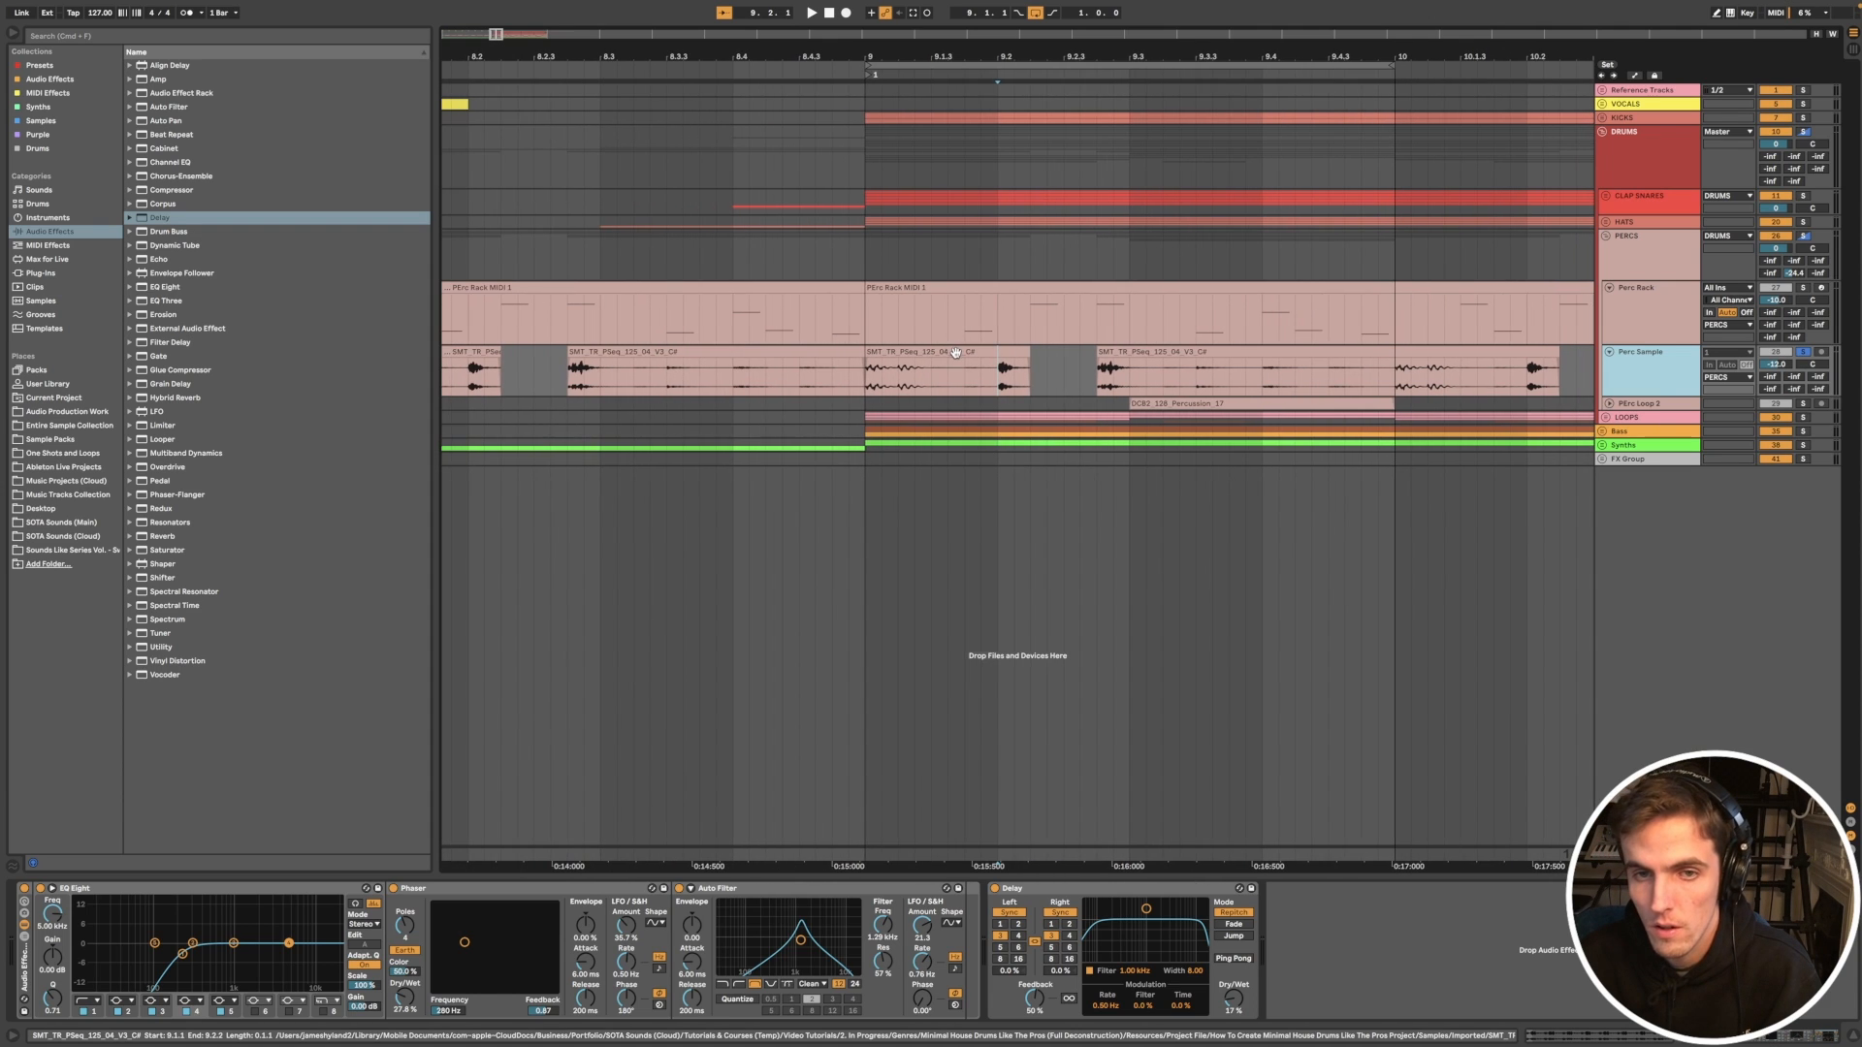
left_click(955, 353)
scroll(998, 383, "up", 4)
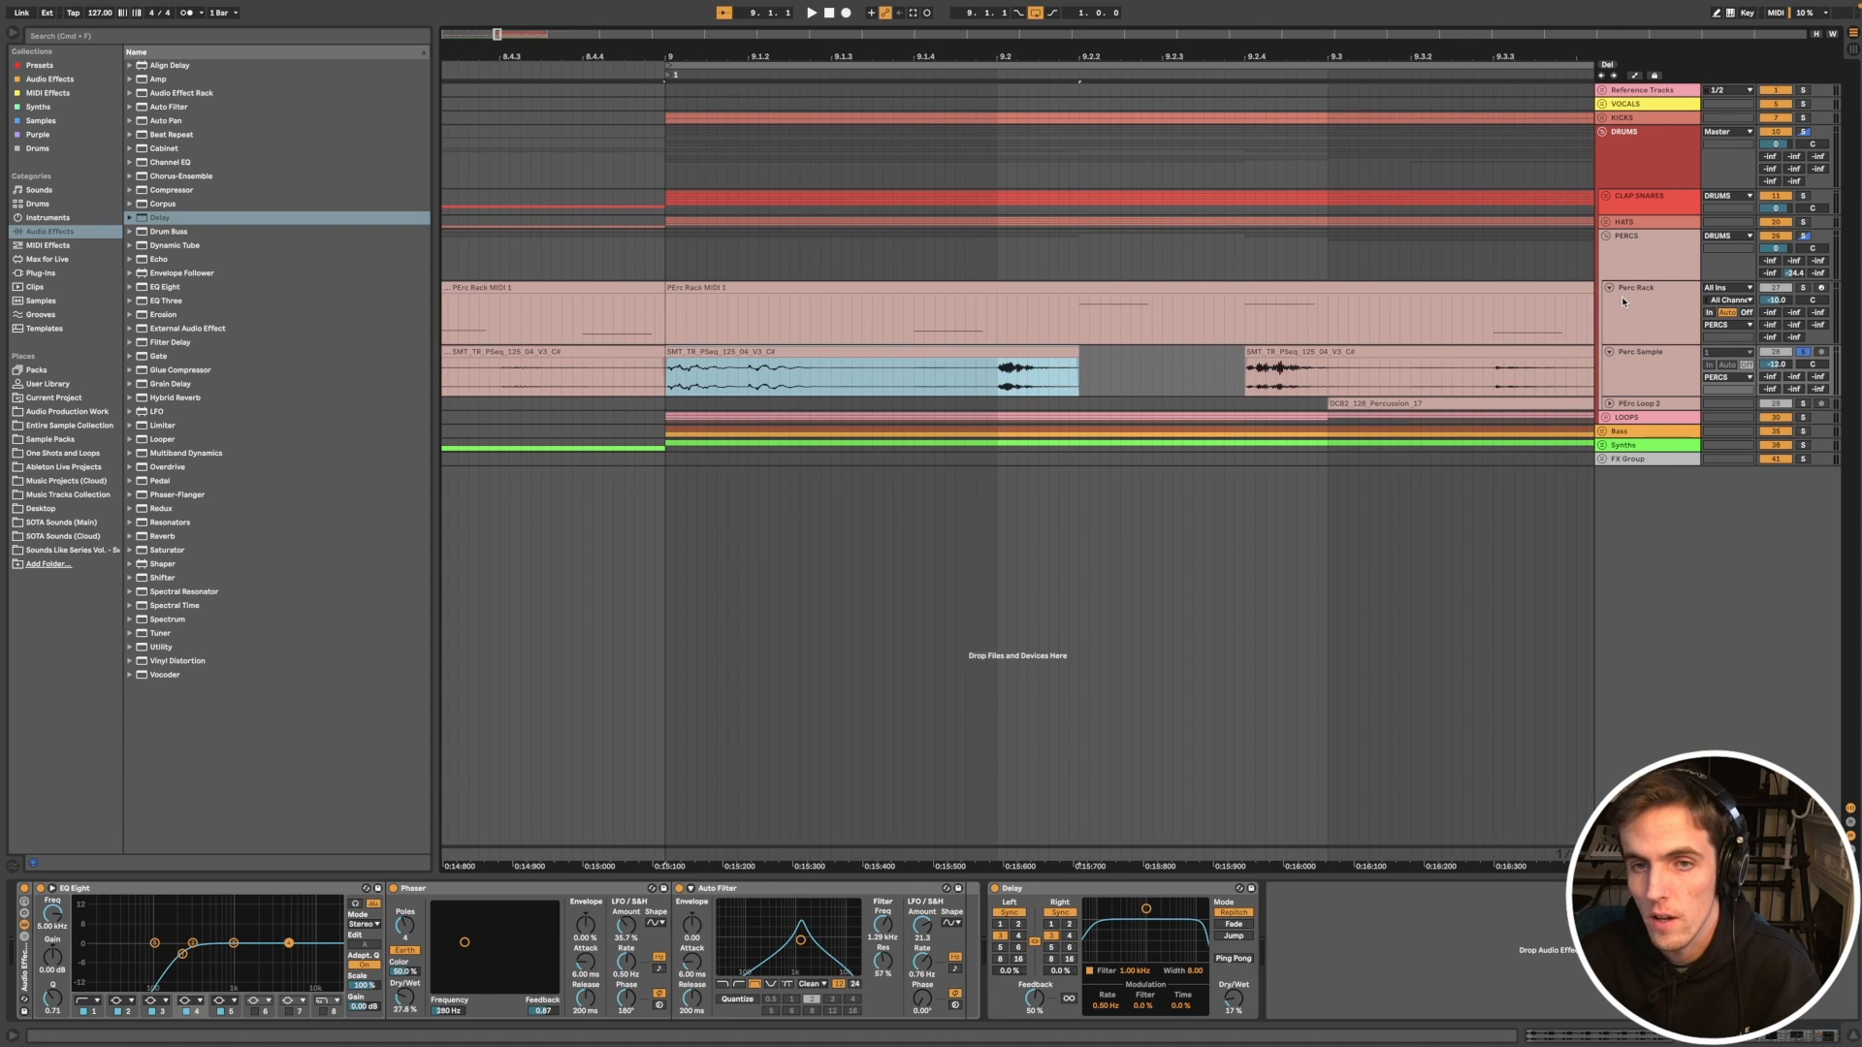
Step: Enlarge the Perc Rack track and compare its note positions with the Perc Sample hits around bar 9
left_click_drag(1642, 344, 1642, 432)
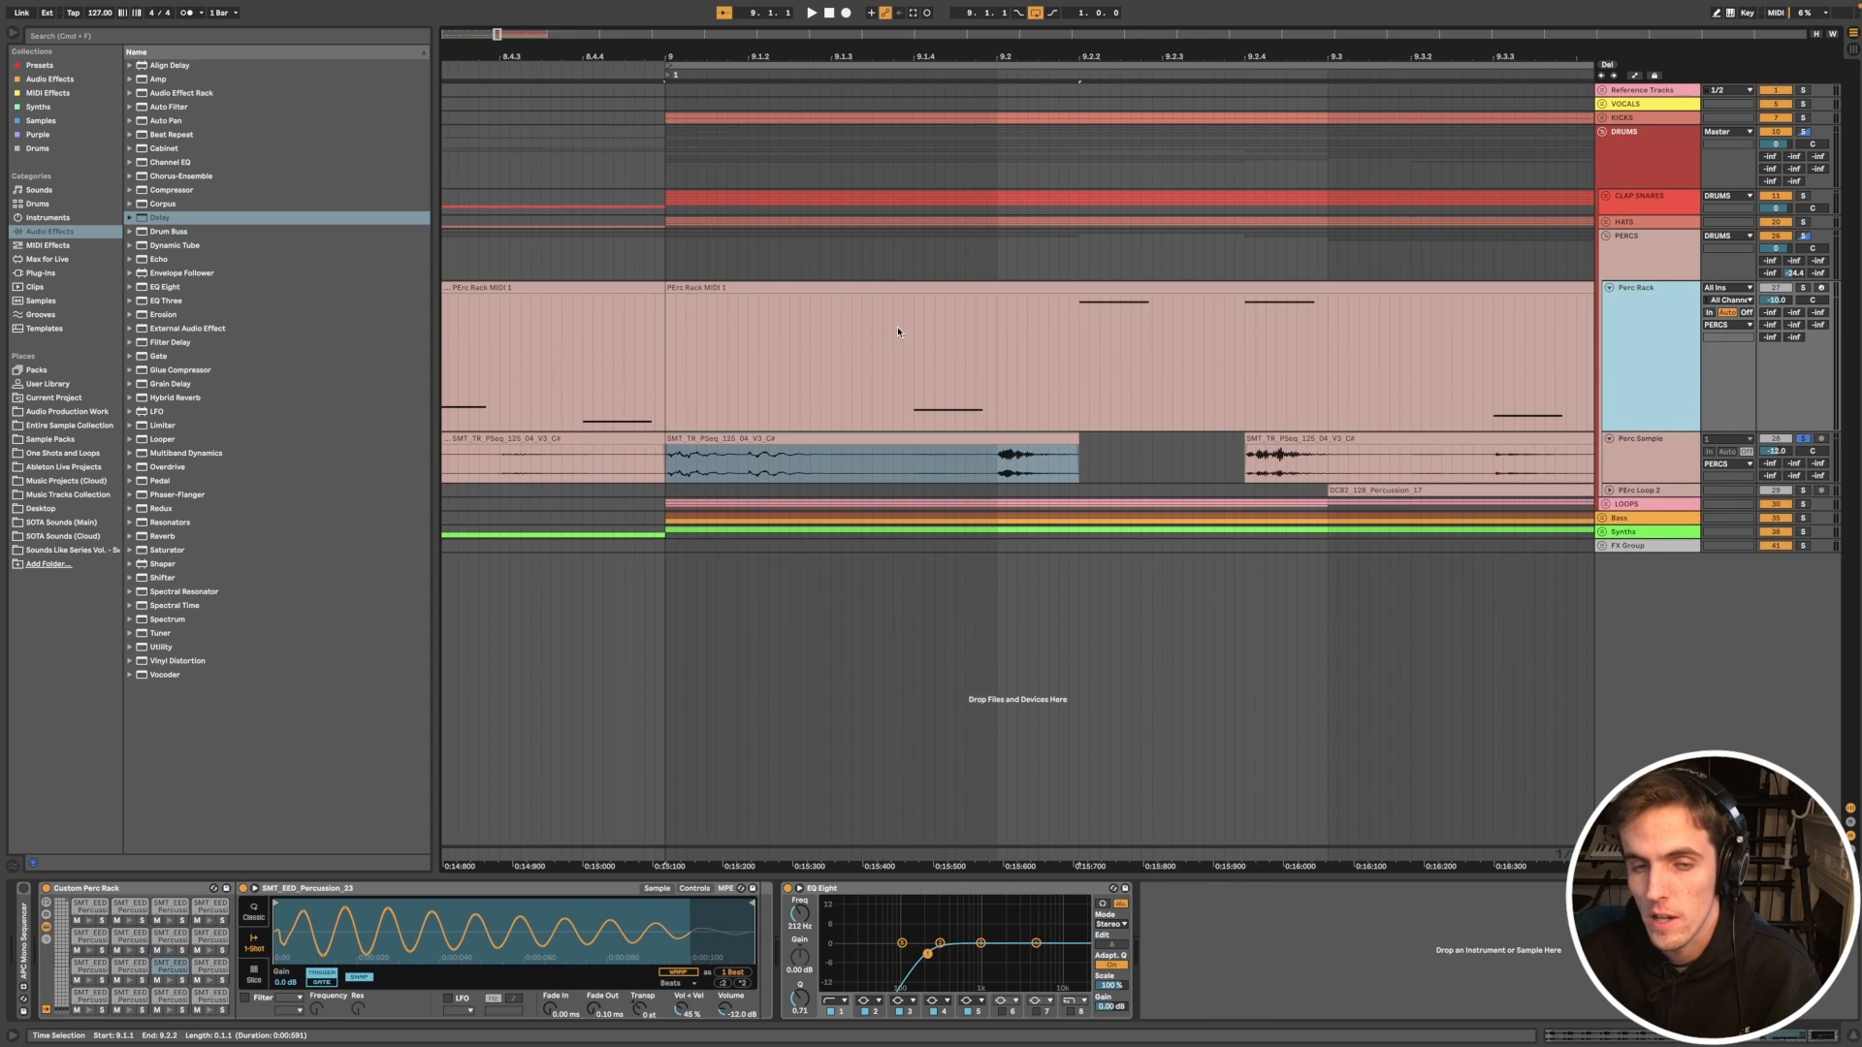
left_click(911, 406)
scroll(956, 376, "down", 2)
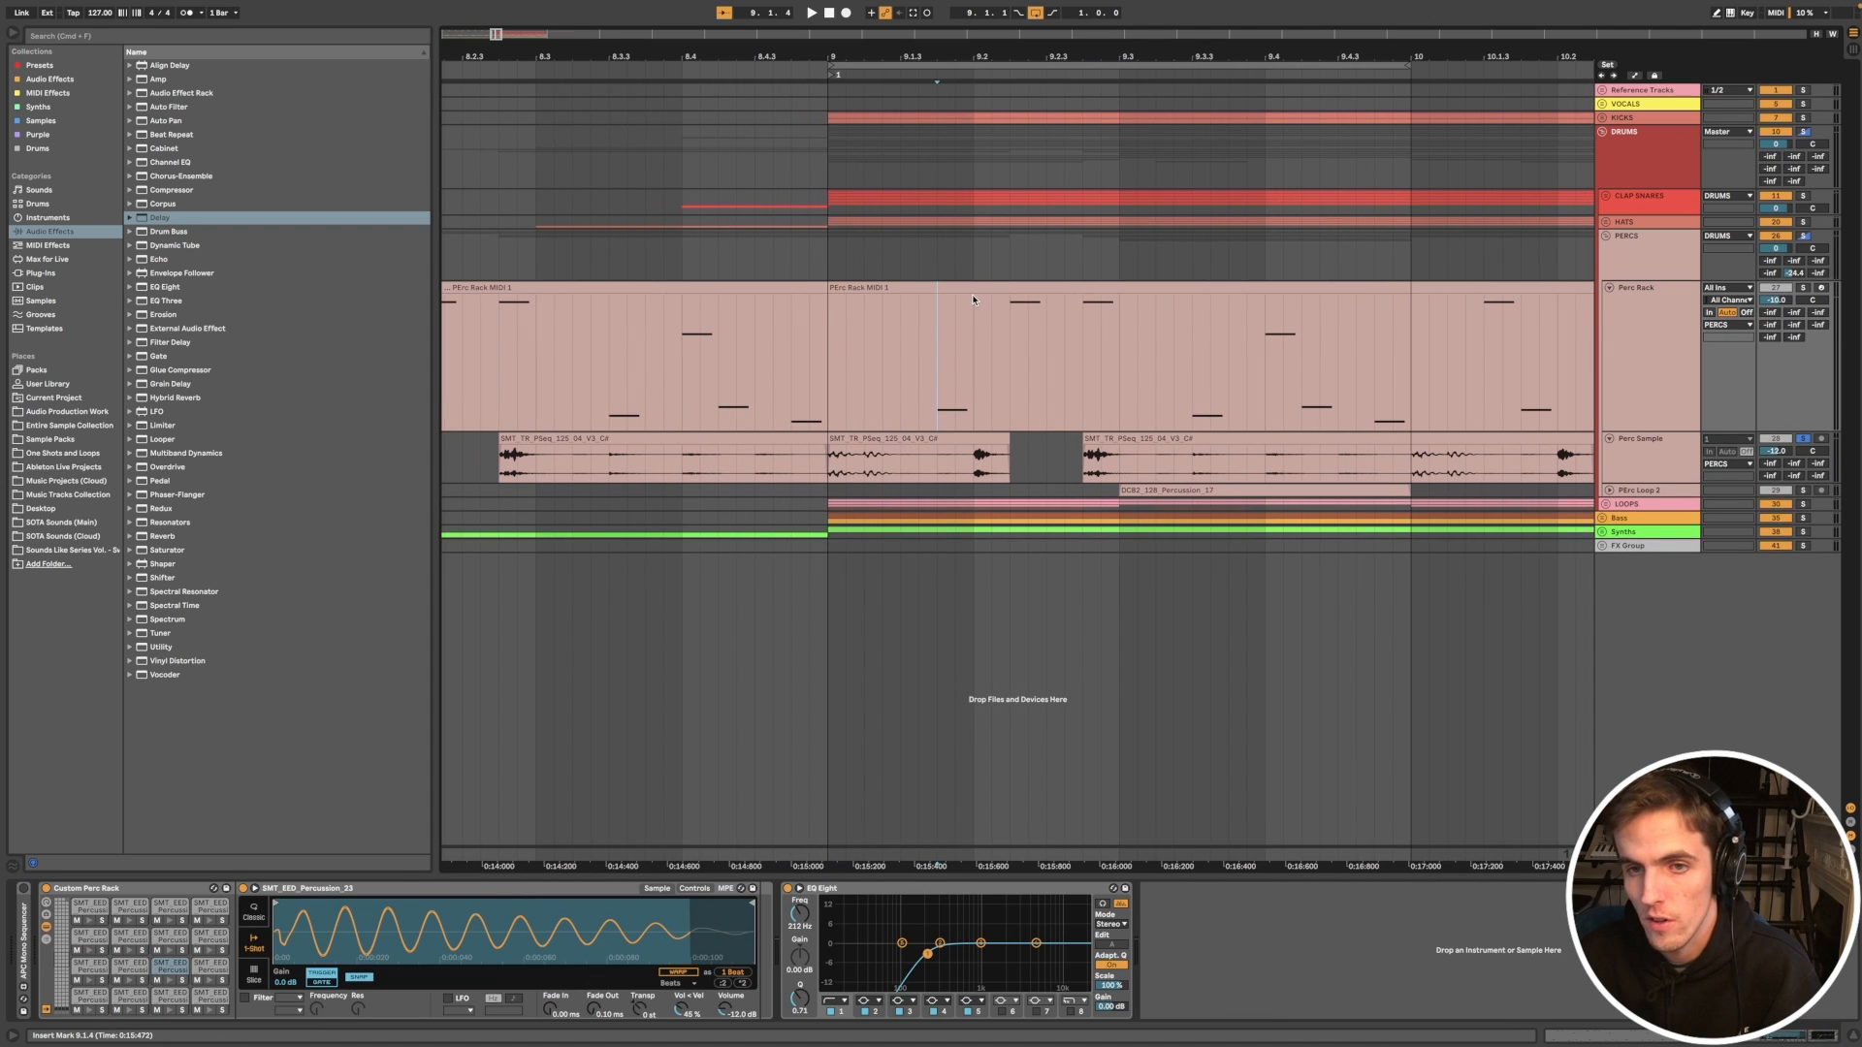
Step: Unfold the CLAP SNARES and KICKS groups with their Clap 1, Clap 2 and Kick tracks to compare their rhythm with the percussion
left_click(1605, 195)
left_click(1609, 235)
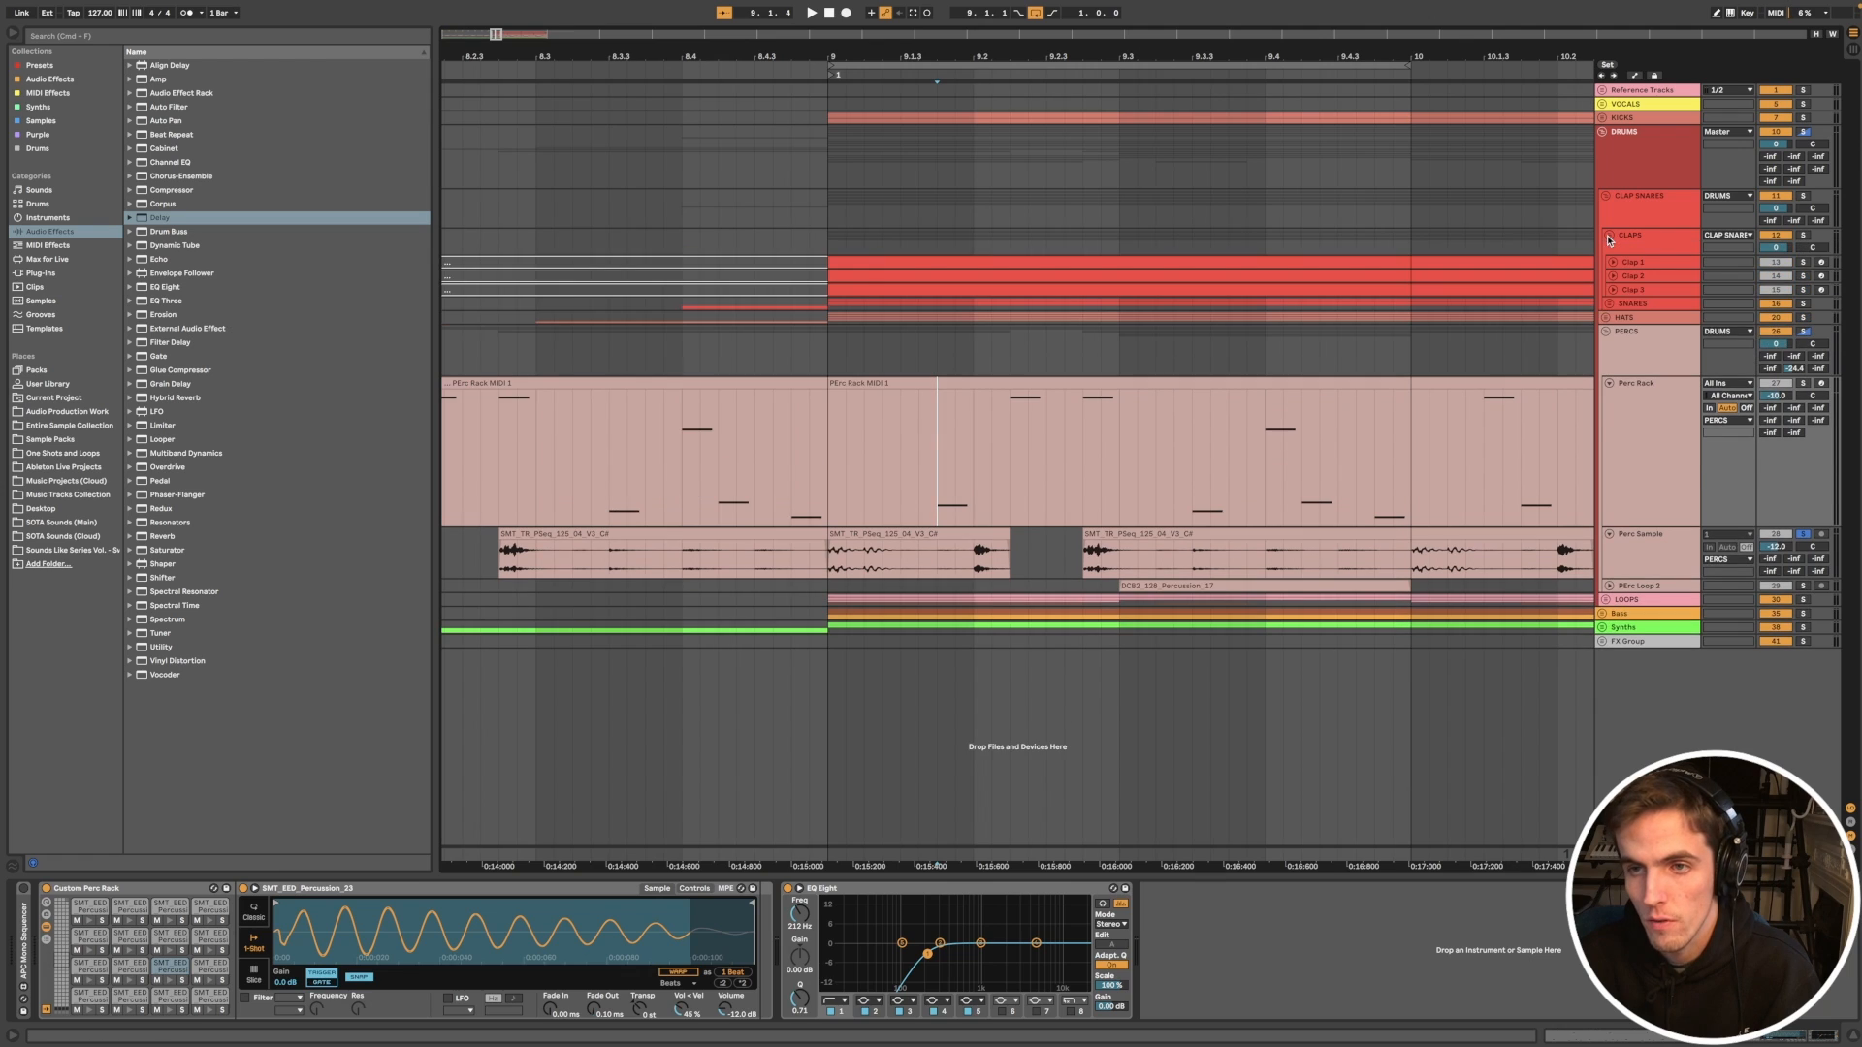
left_click(1613, 262)
left_click(1613, 289)
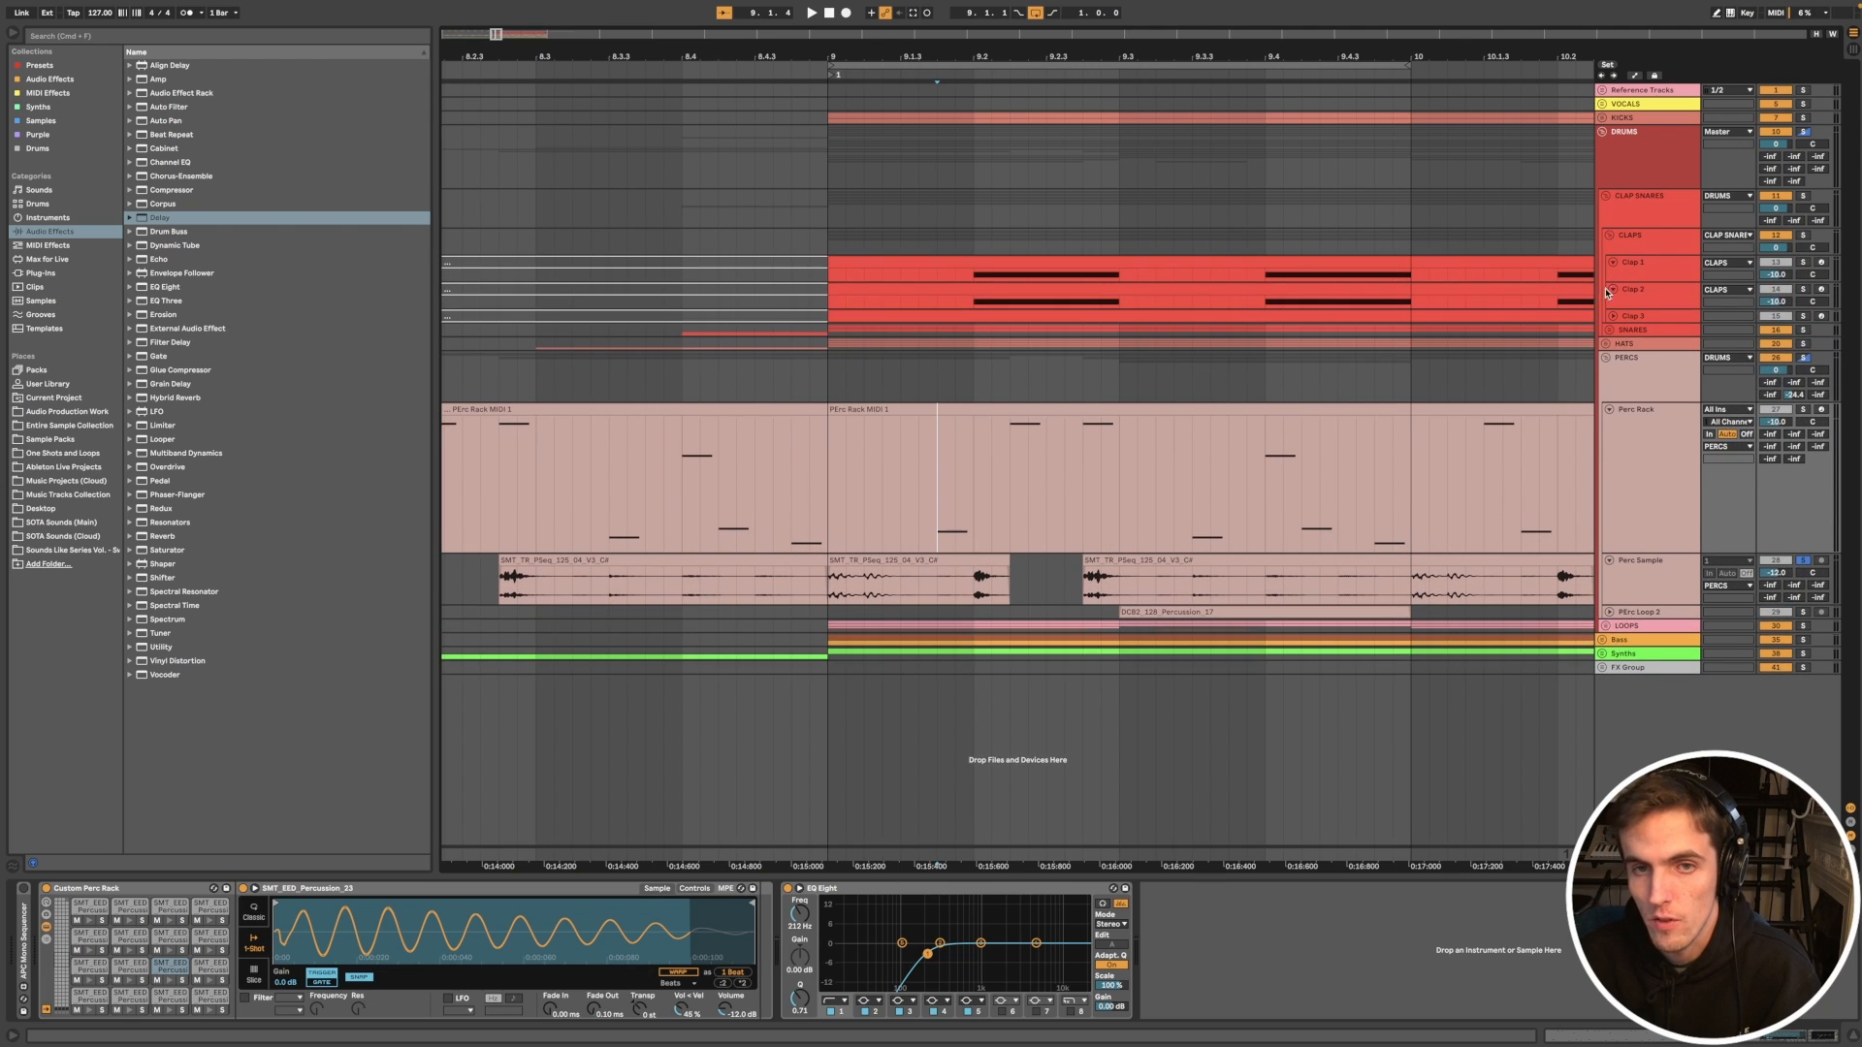
left_click(1603, 117)
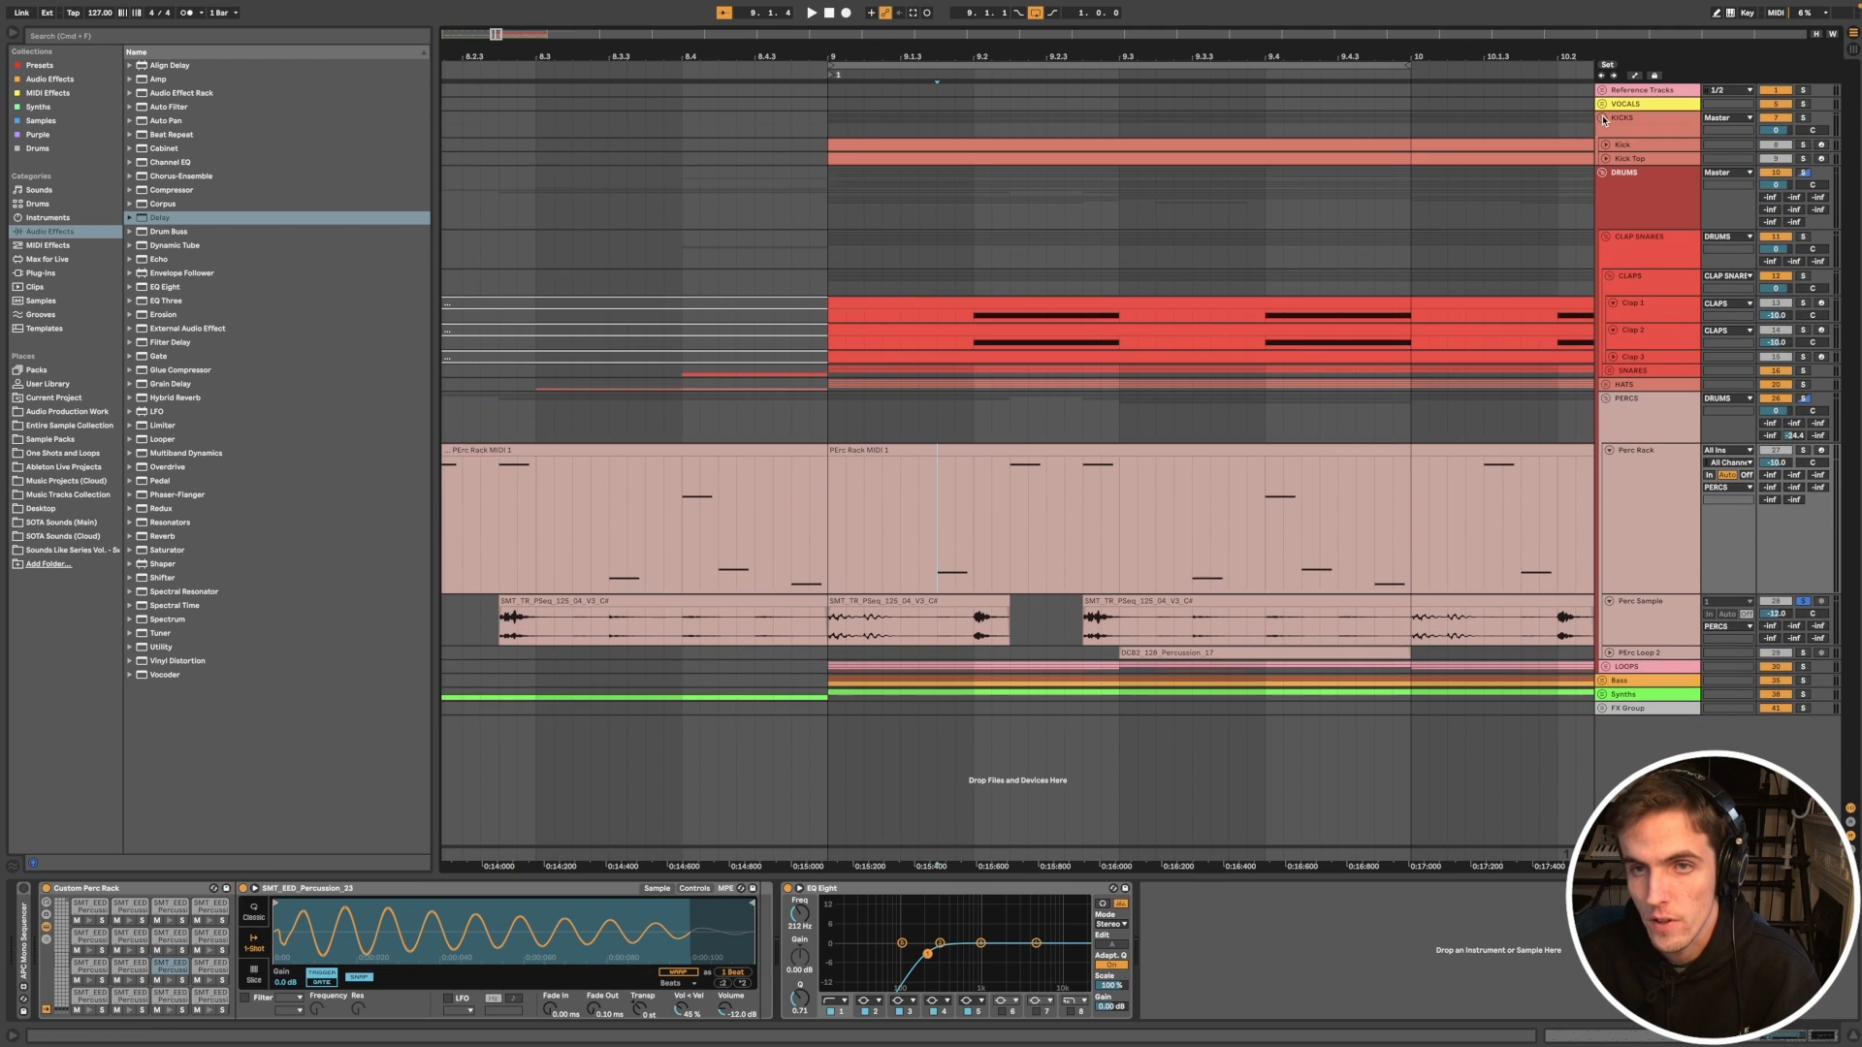
left_click(1603, 144)
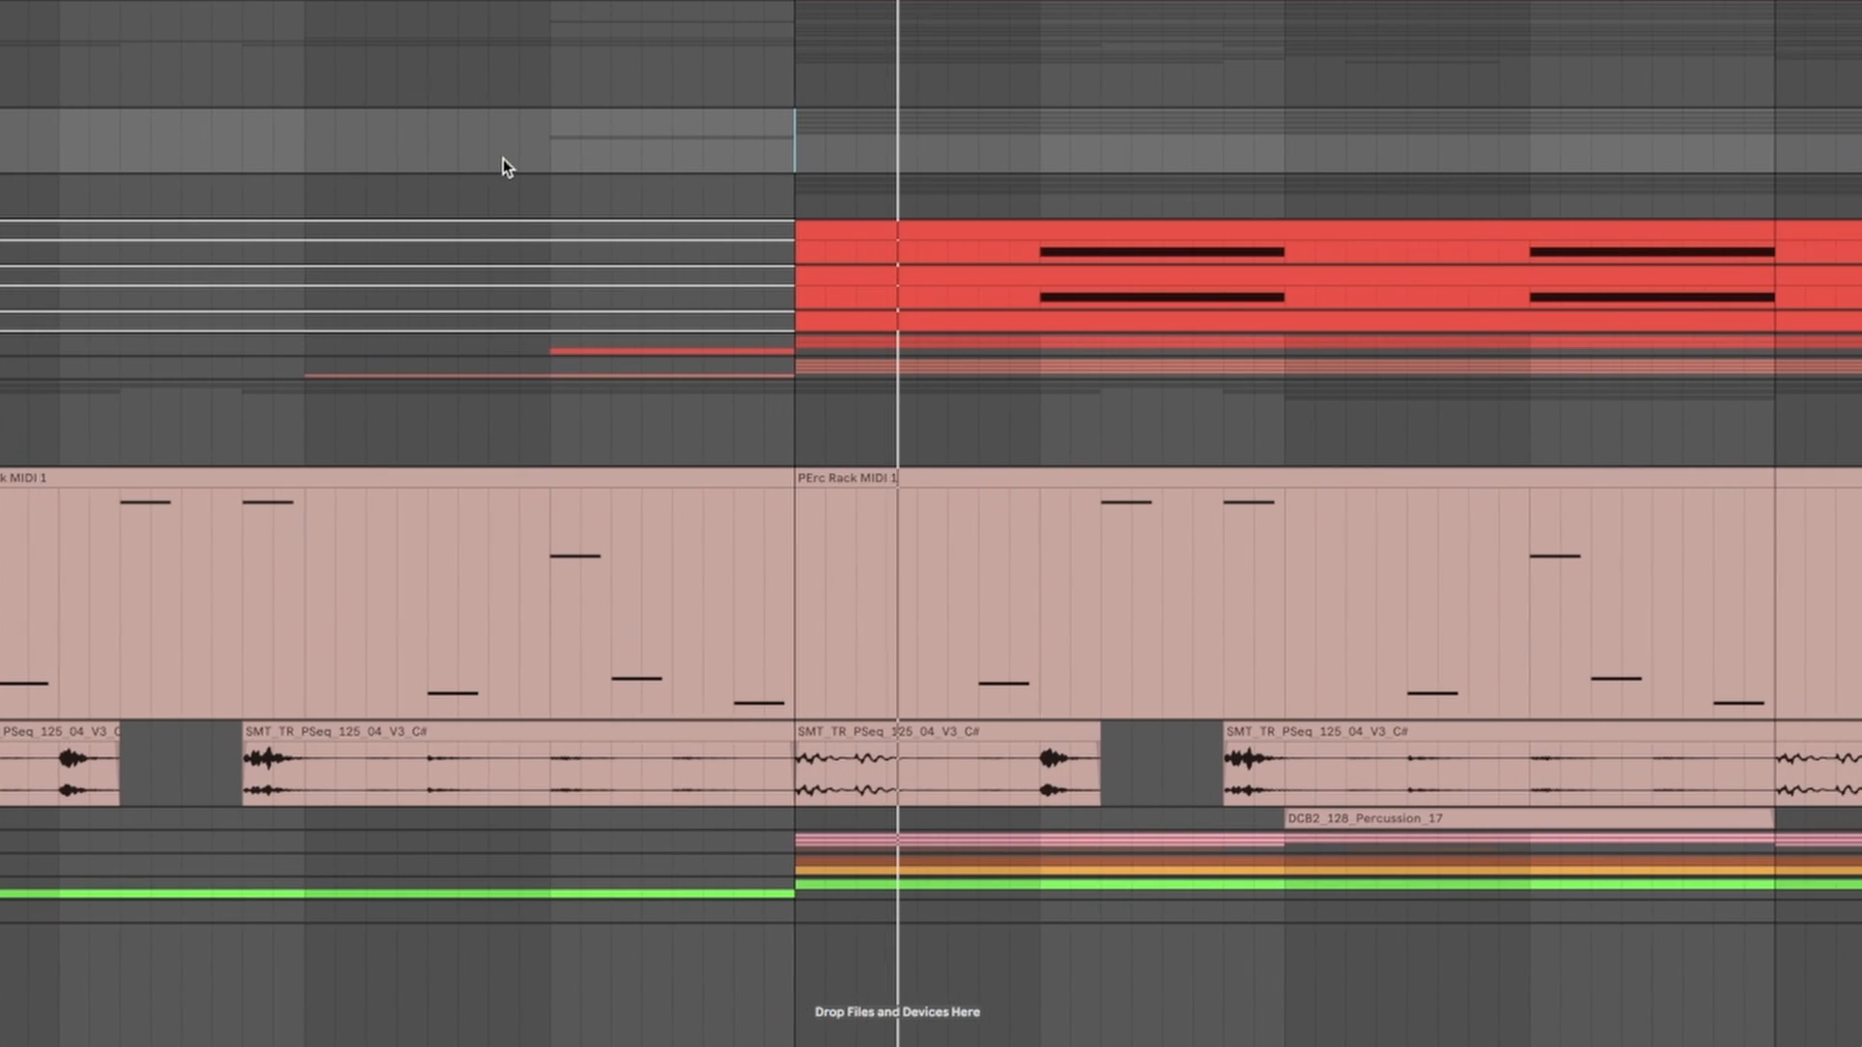
scroll(503, 159, "down", 5)
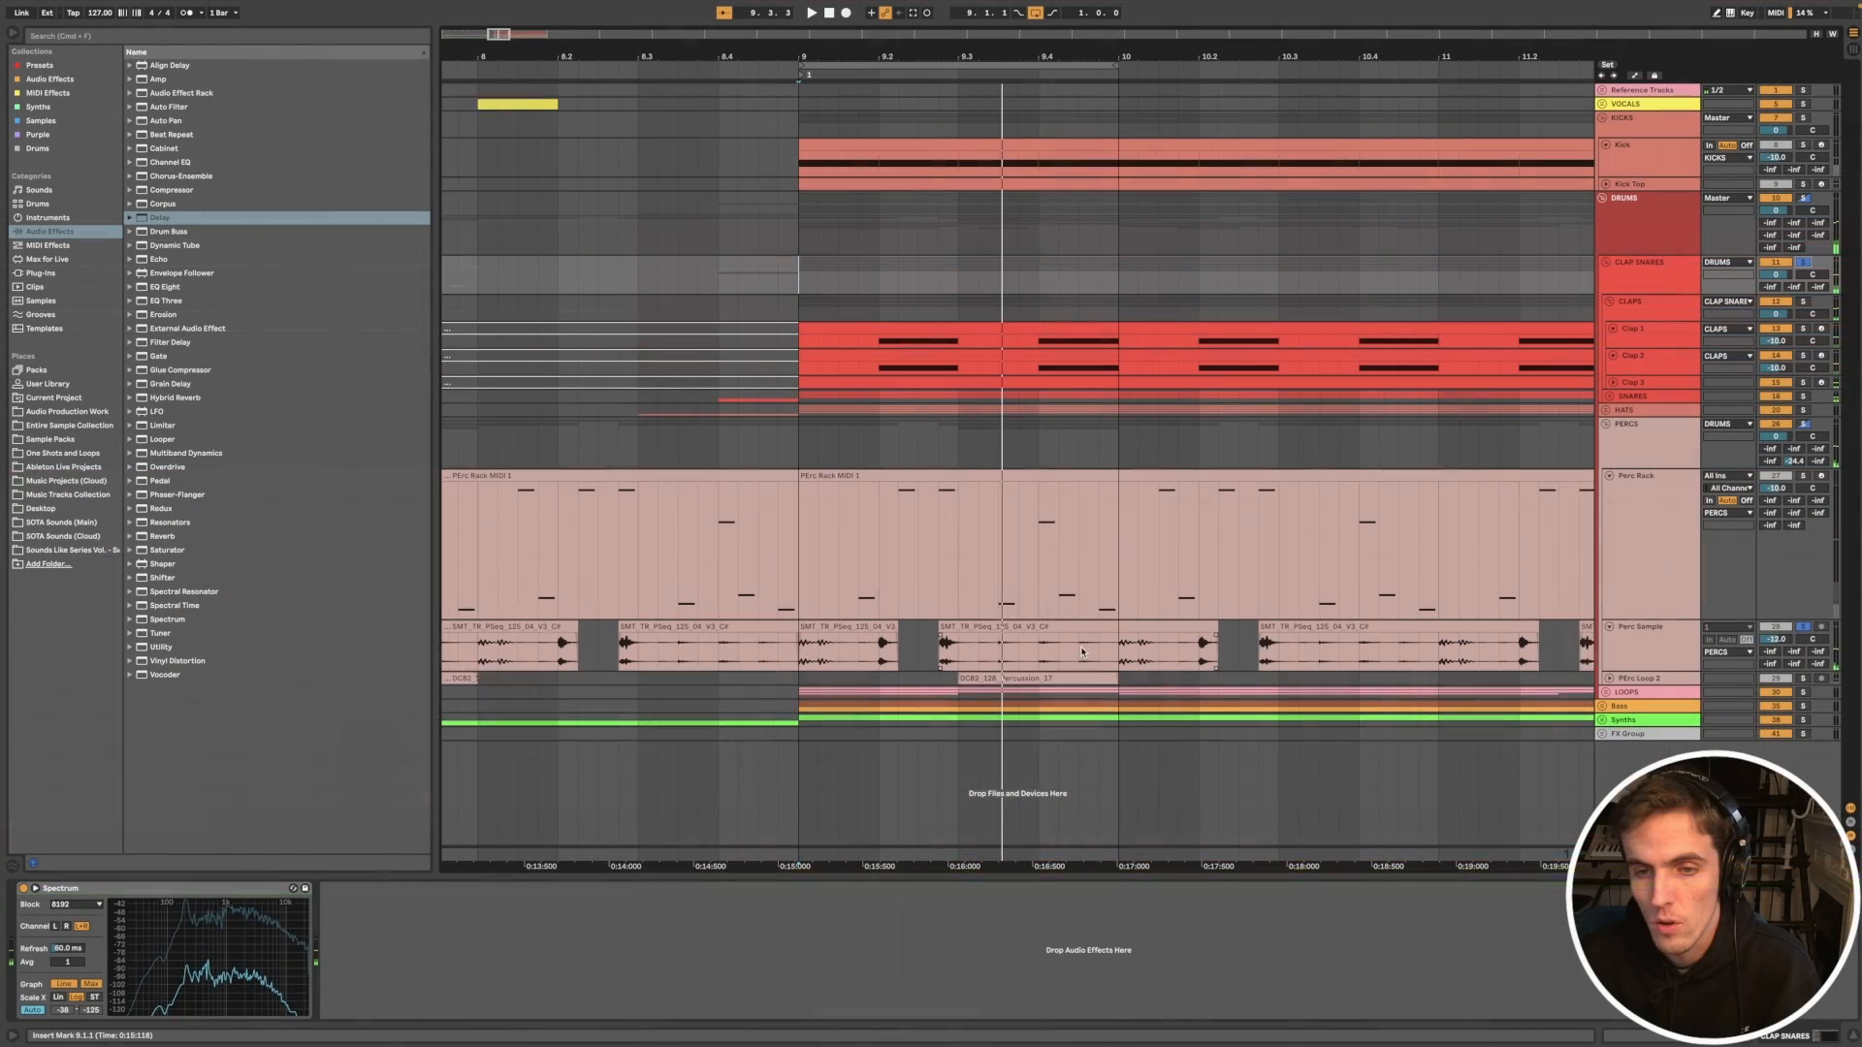
Step: Fold Perc Rack, show the PErc Loop 2 track's devices, and play it with the Frequency Shifter bypassed
left_click(1609, 476)
left_click(1660, 512)
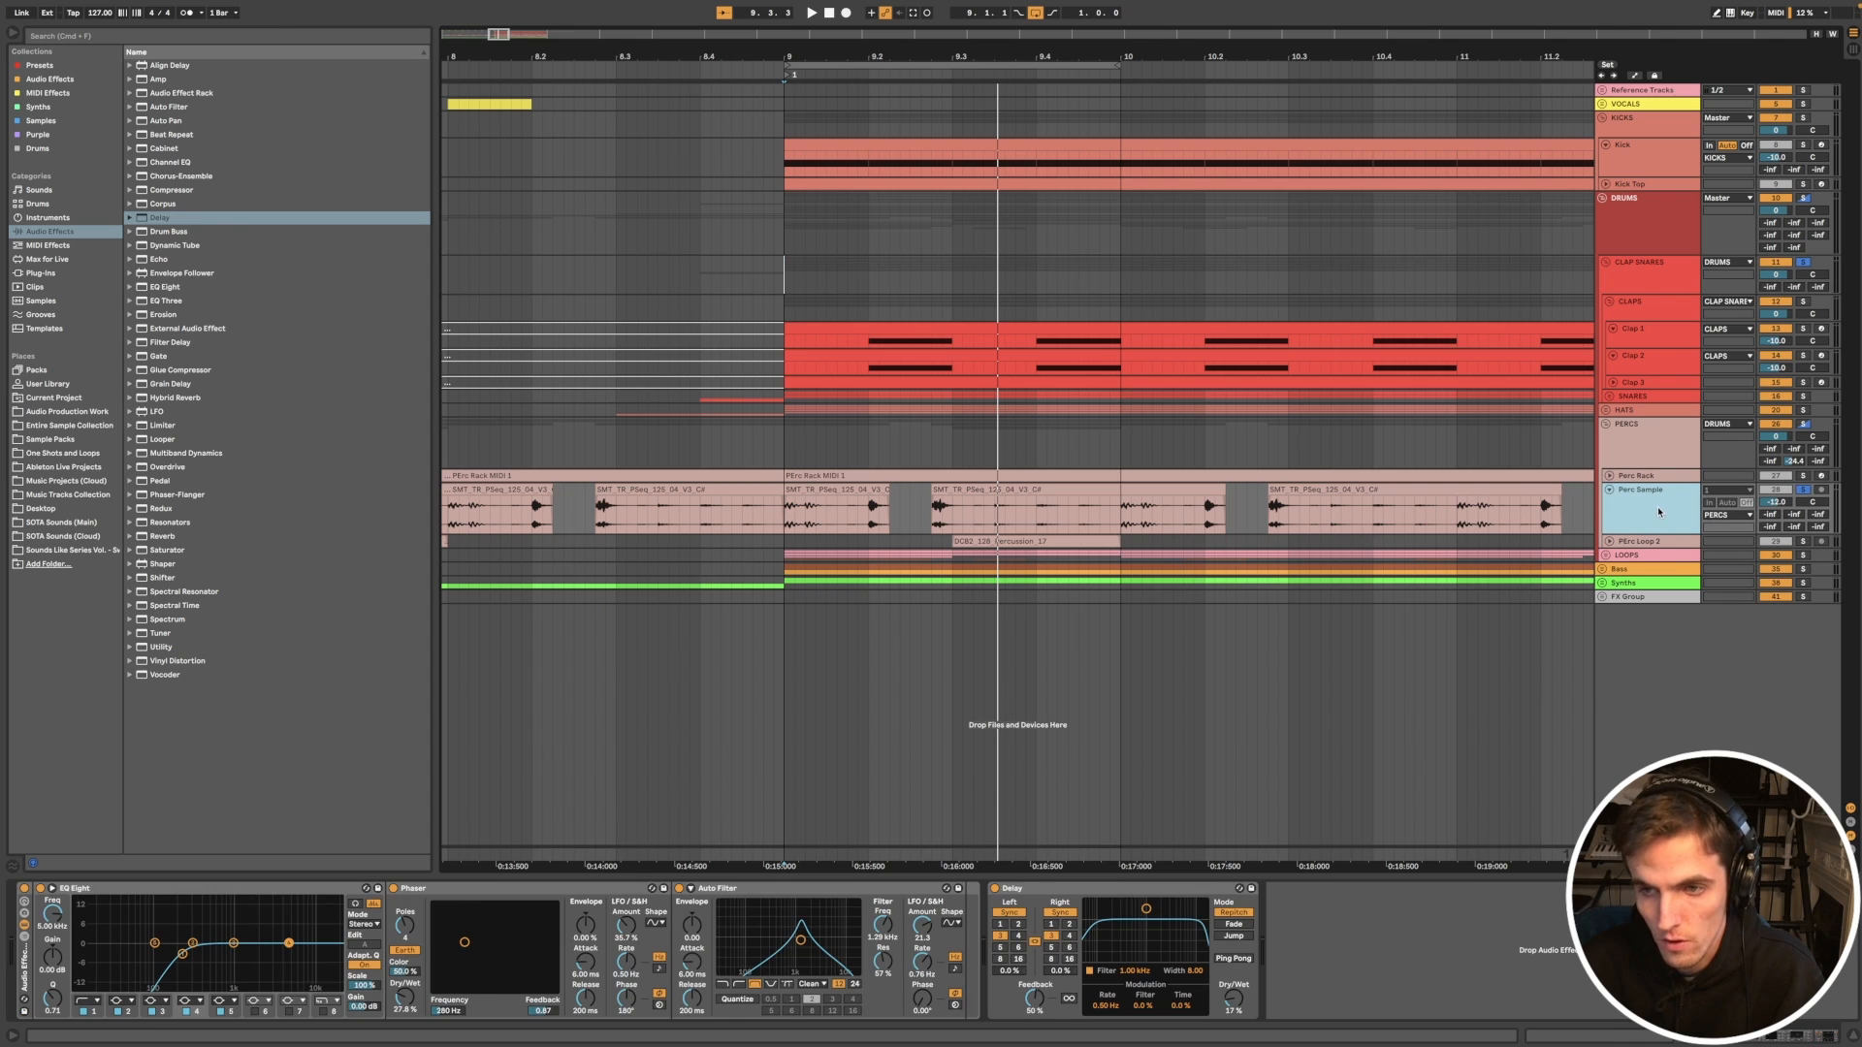
left_click(1648, 542)
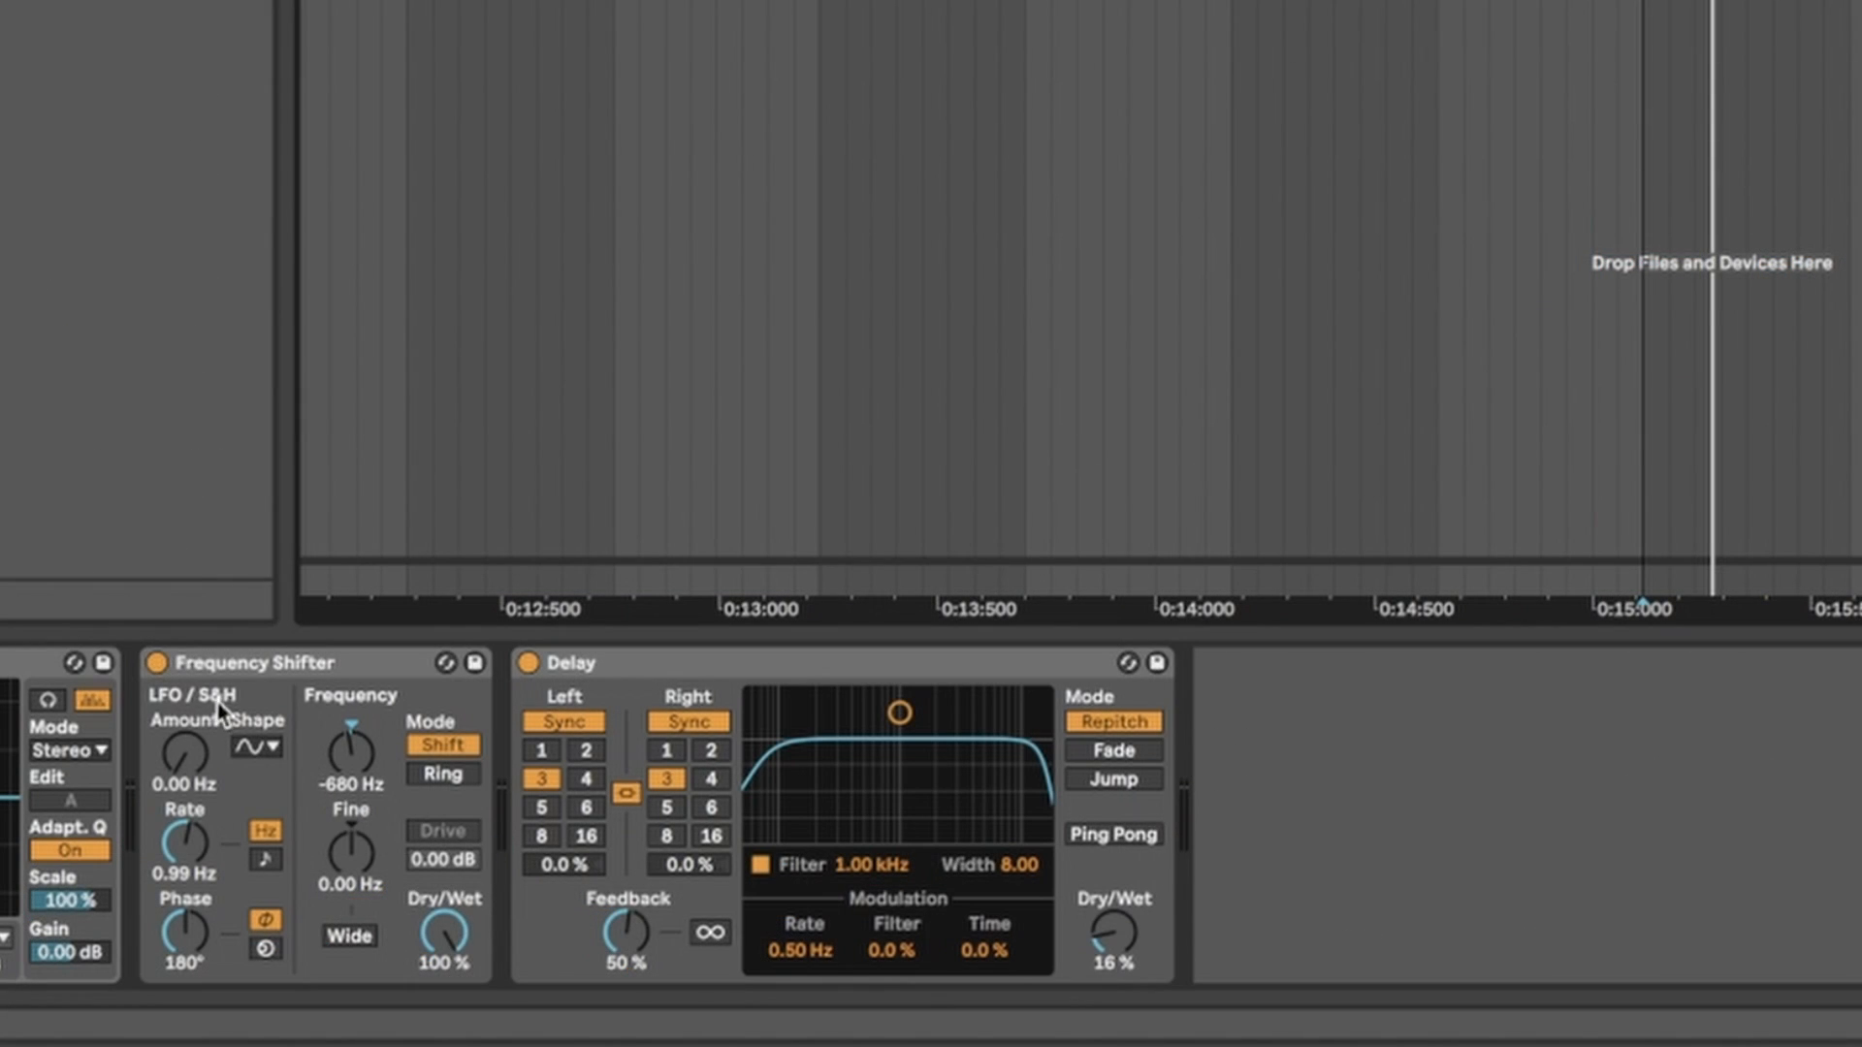
left_click(383, 889)
key("space")
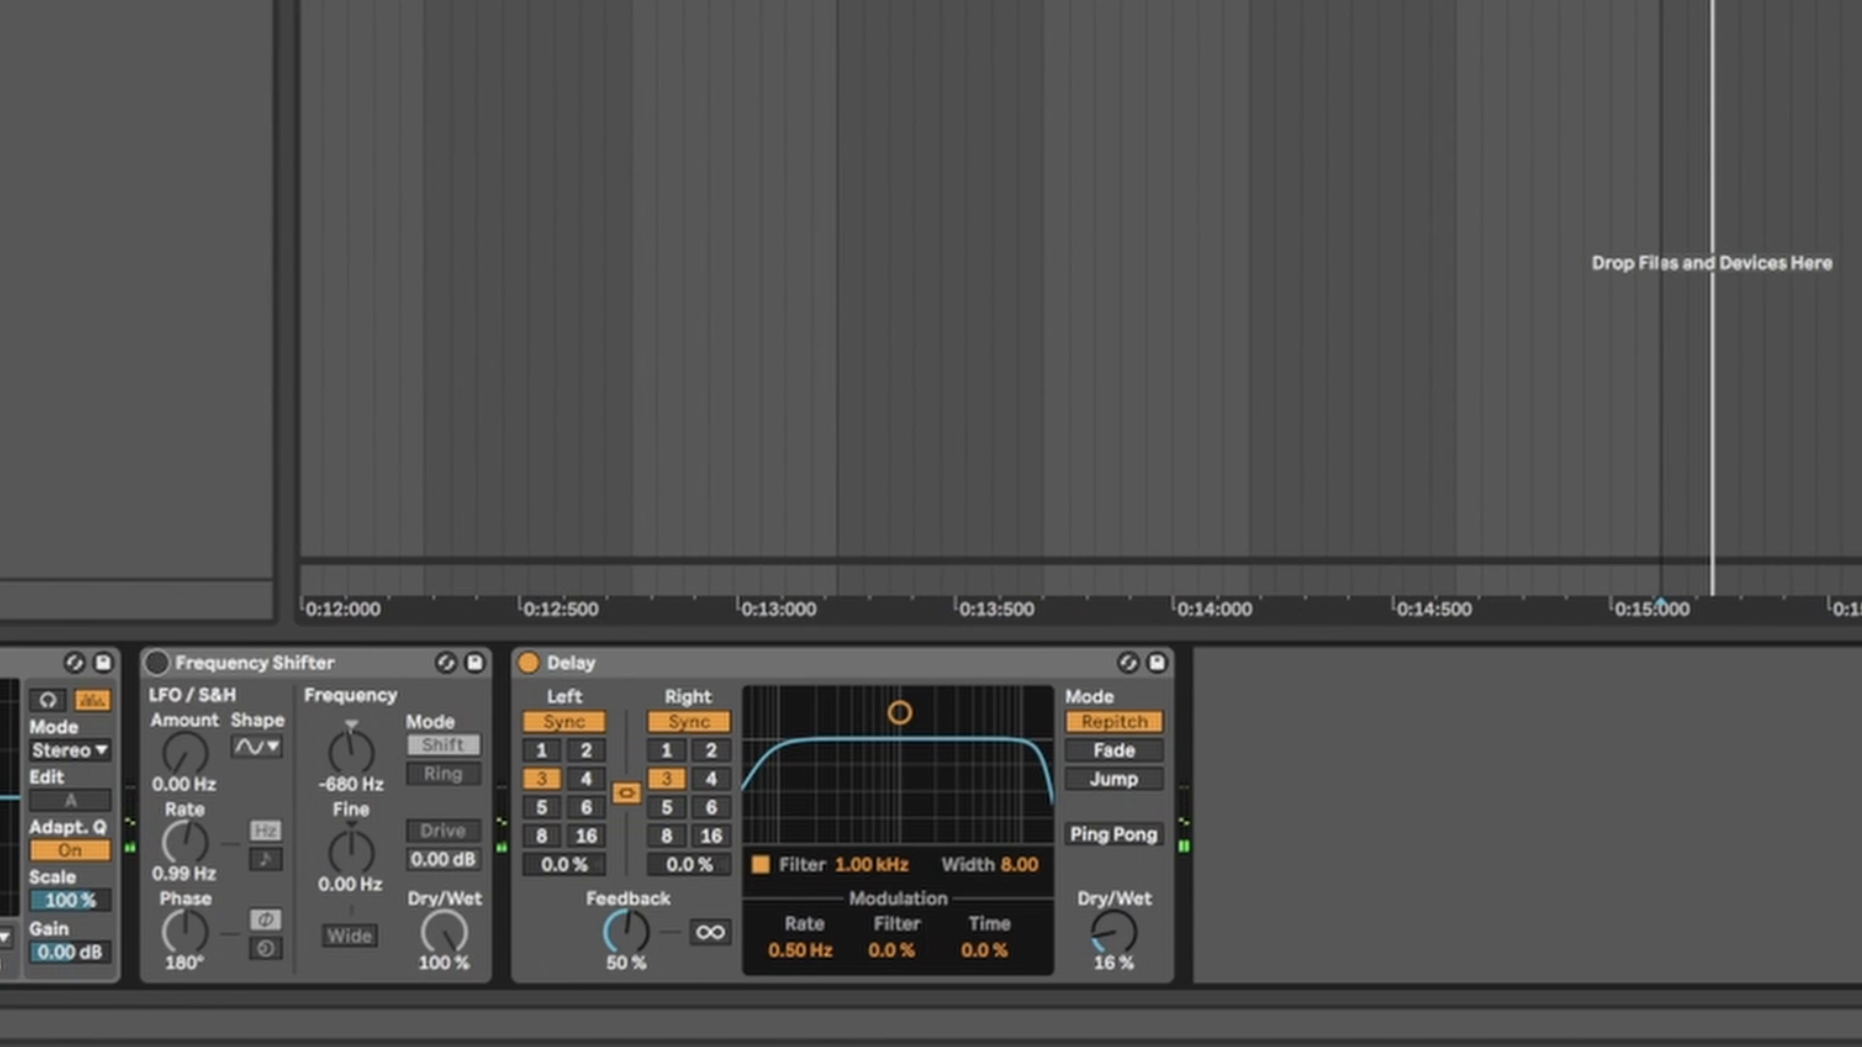
Step: Switch the Frequency Shifter on PErc Loop 2 back on and play the percussion loop through it
scroll(1080, 291, "up", 1)
scroll(1080, 291, "up", 5)
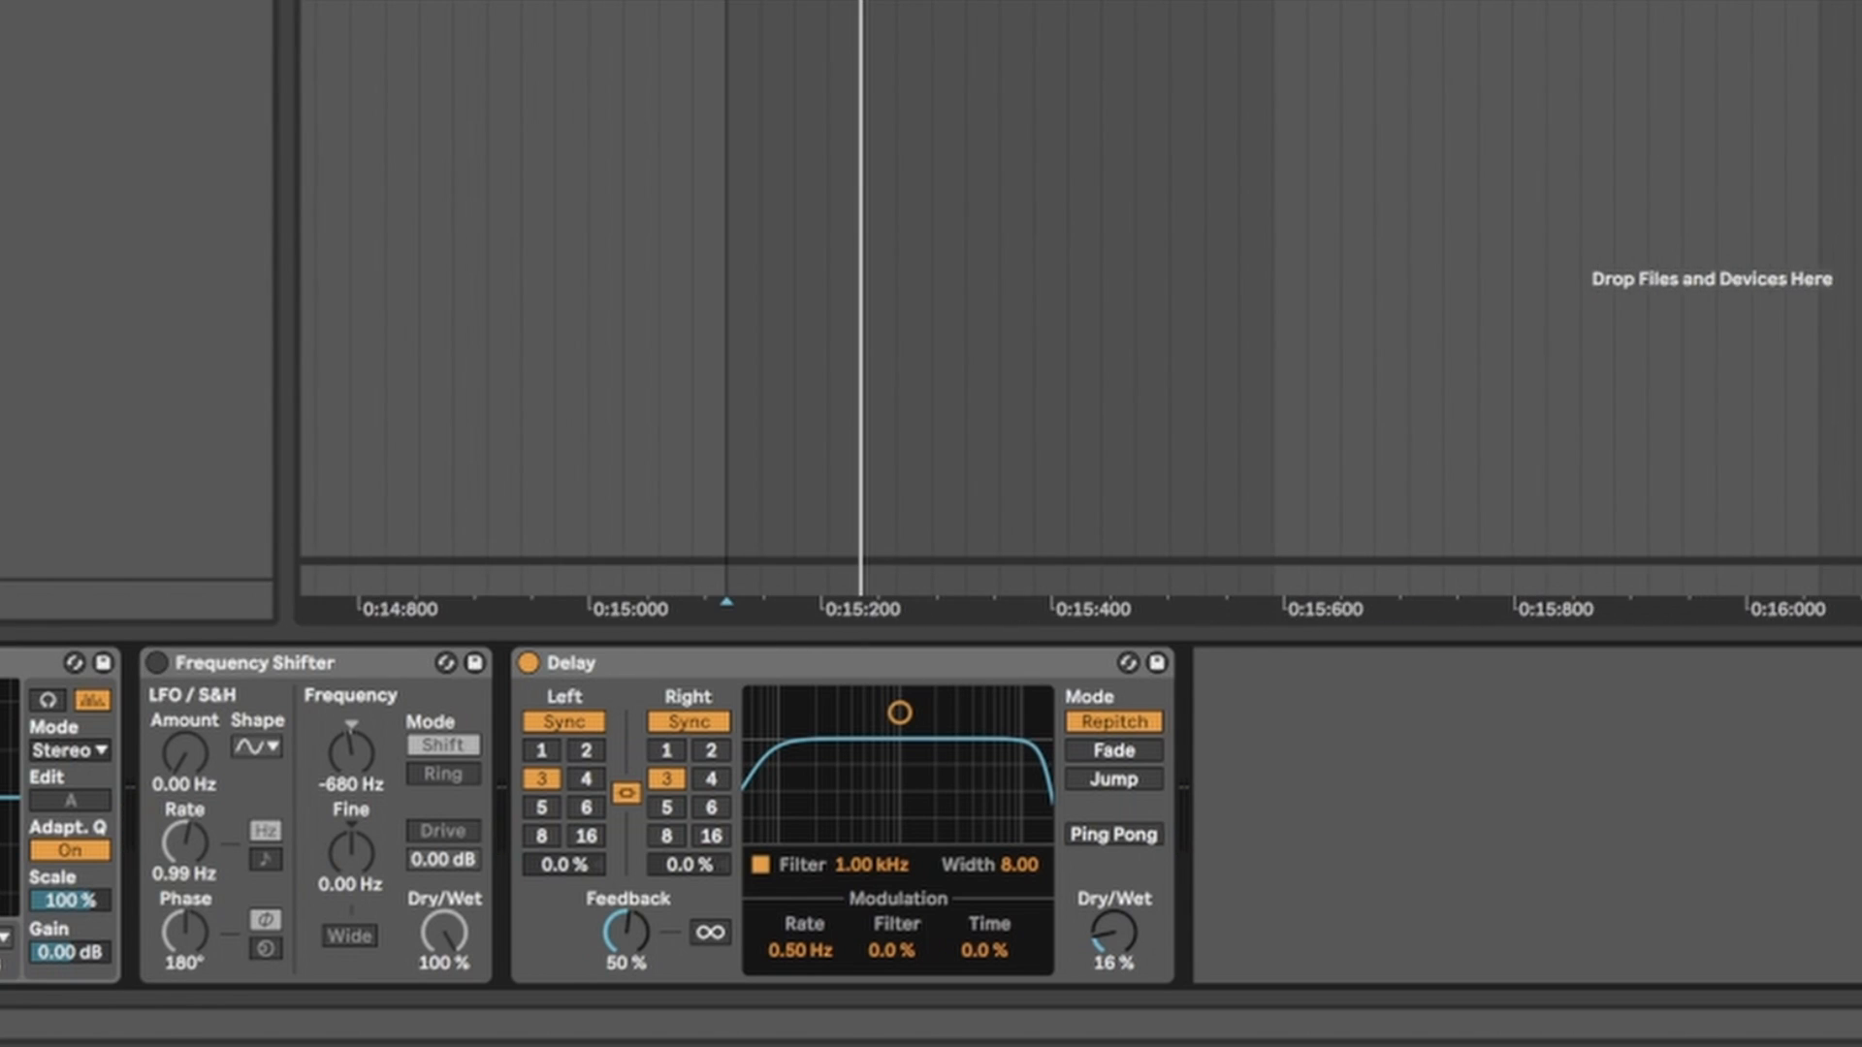
scroll(1080, 291, "up", 3)
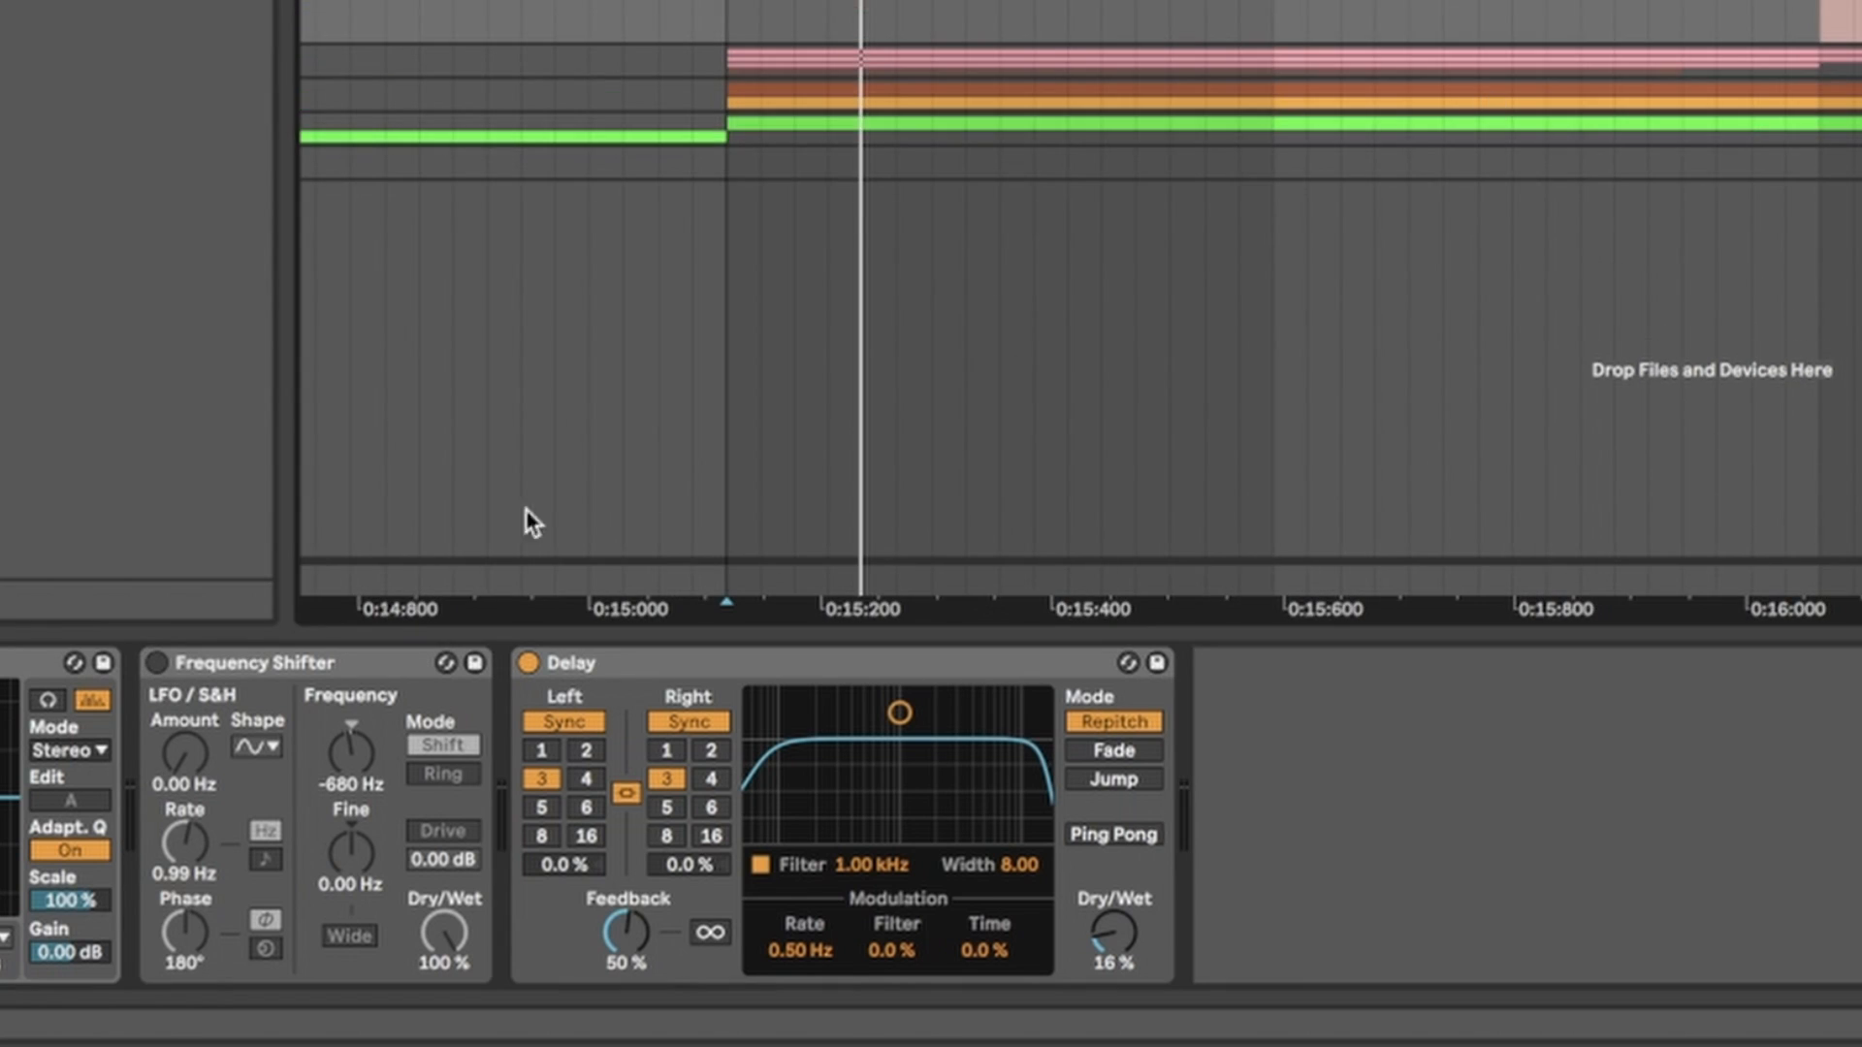
left_click(156, 664)
key("space")
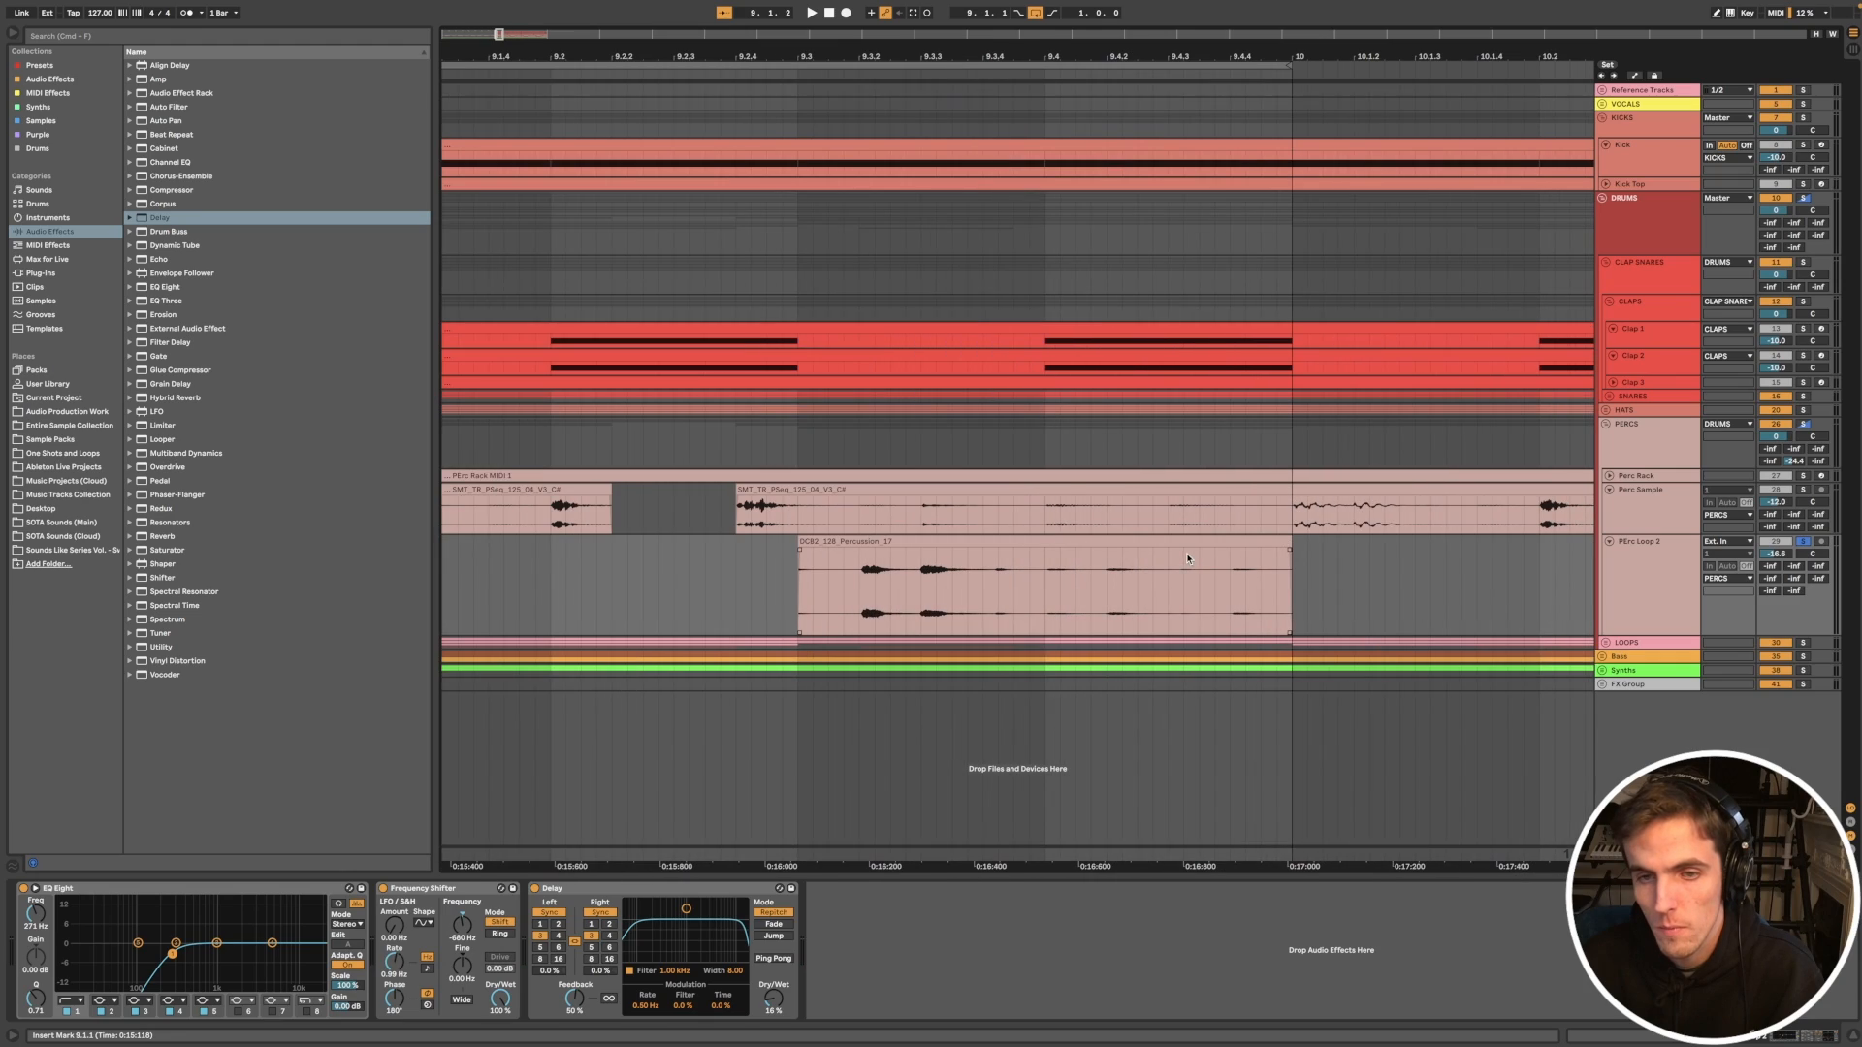
Step: Fold the PErc Loop 2 track and review the devices of Perc Sample and Perc Rack
scroll(1188, 559, "down", 5)
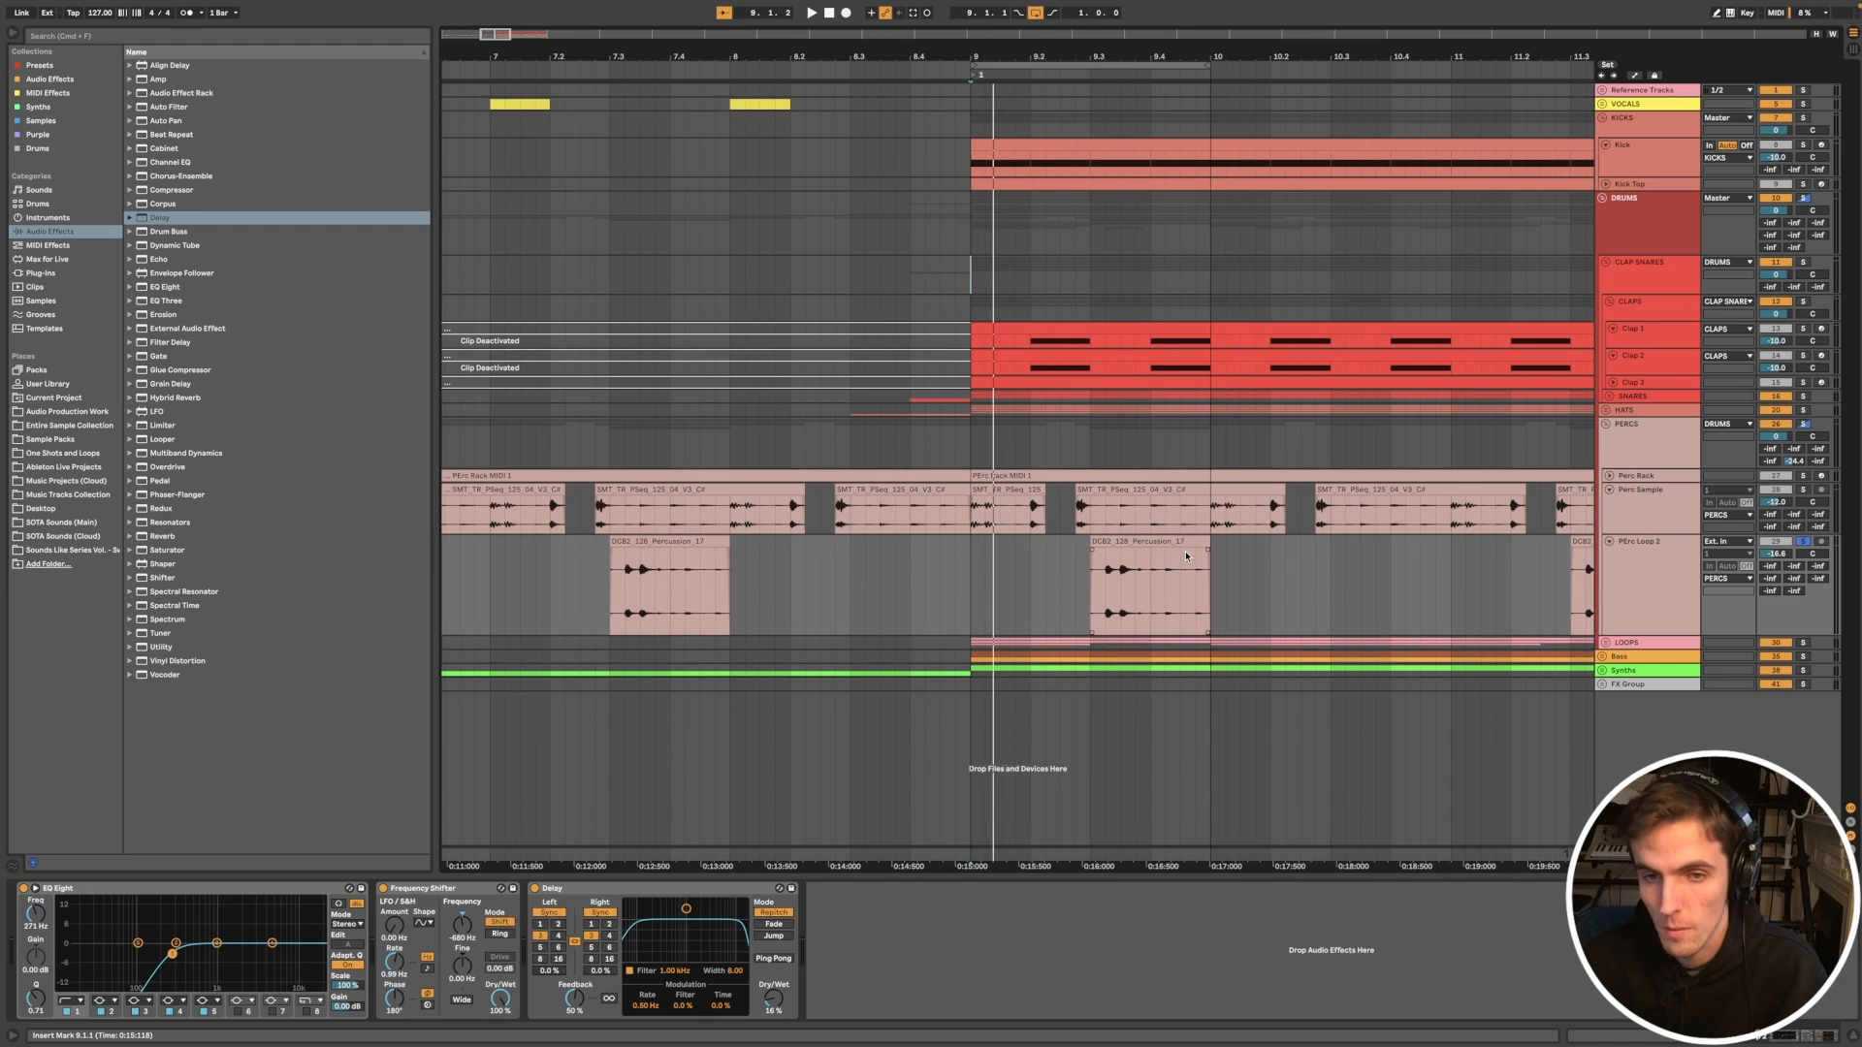
left_click(1623, 508)
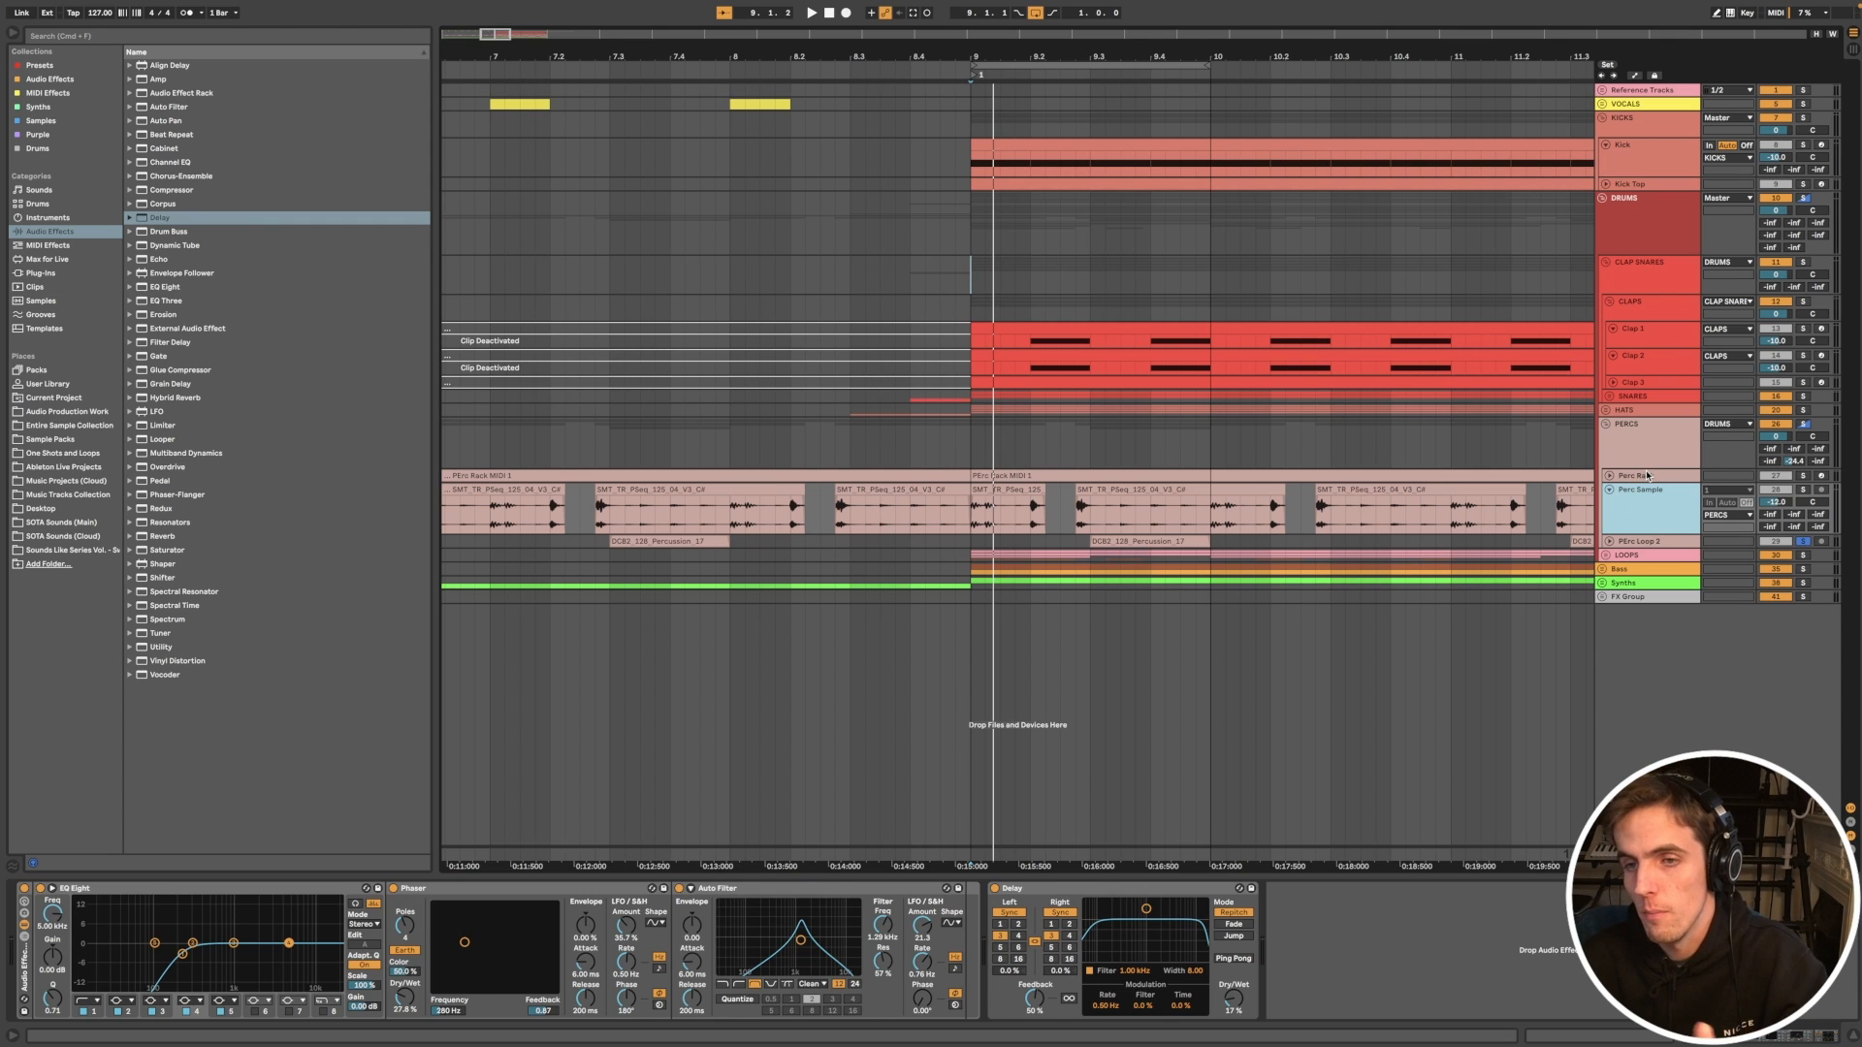
left_click(1646, 476)
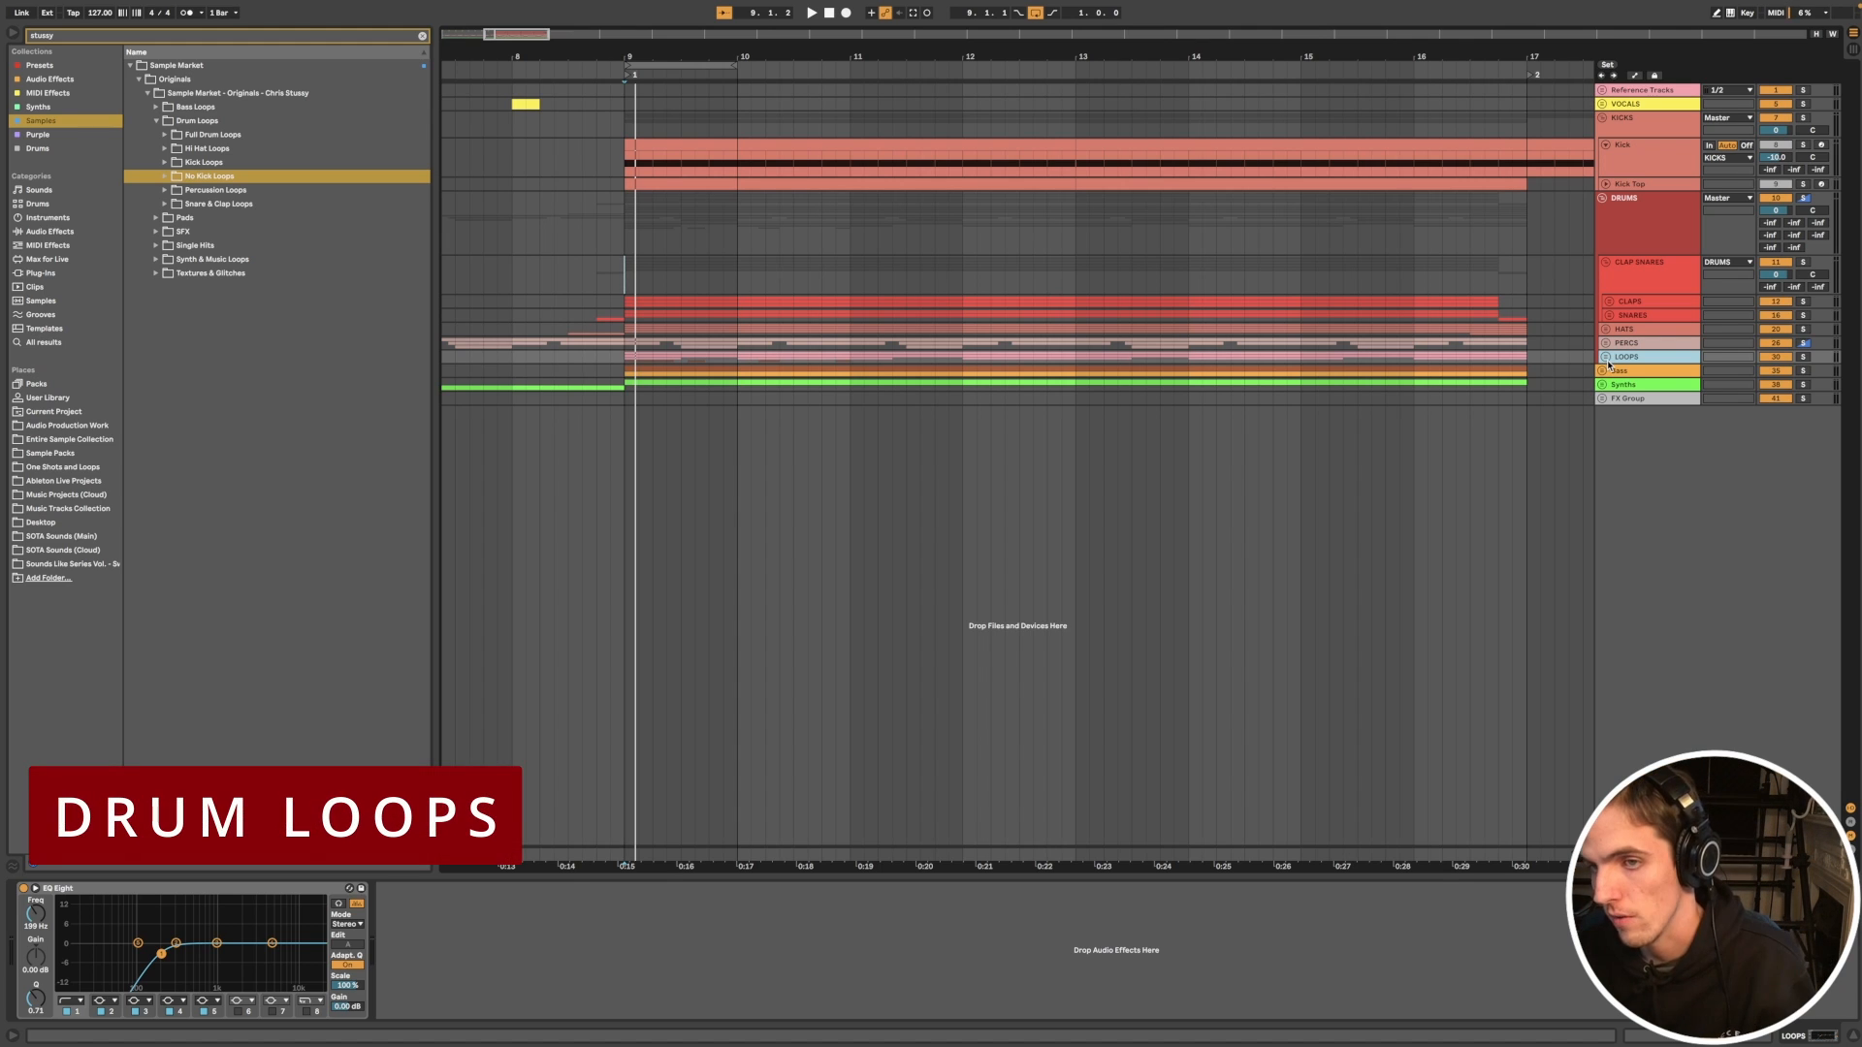
Step: Unfold the LOOPS group and check the devices on No Kick / Tops and on the group itself
left_click(1606, 359)
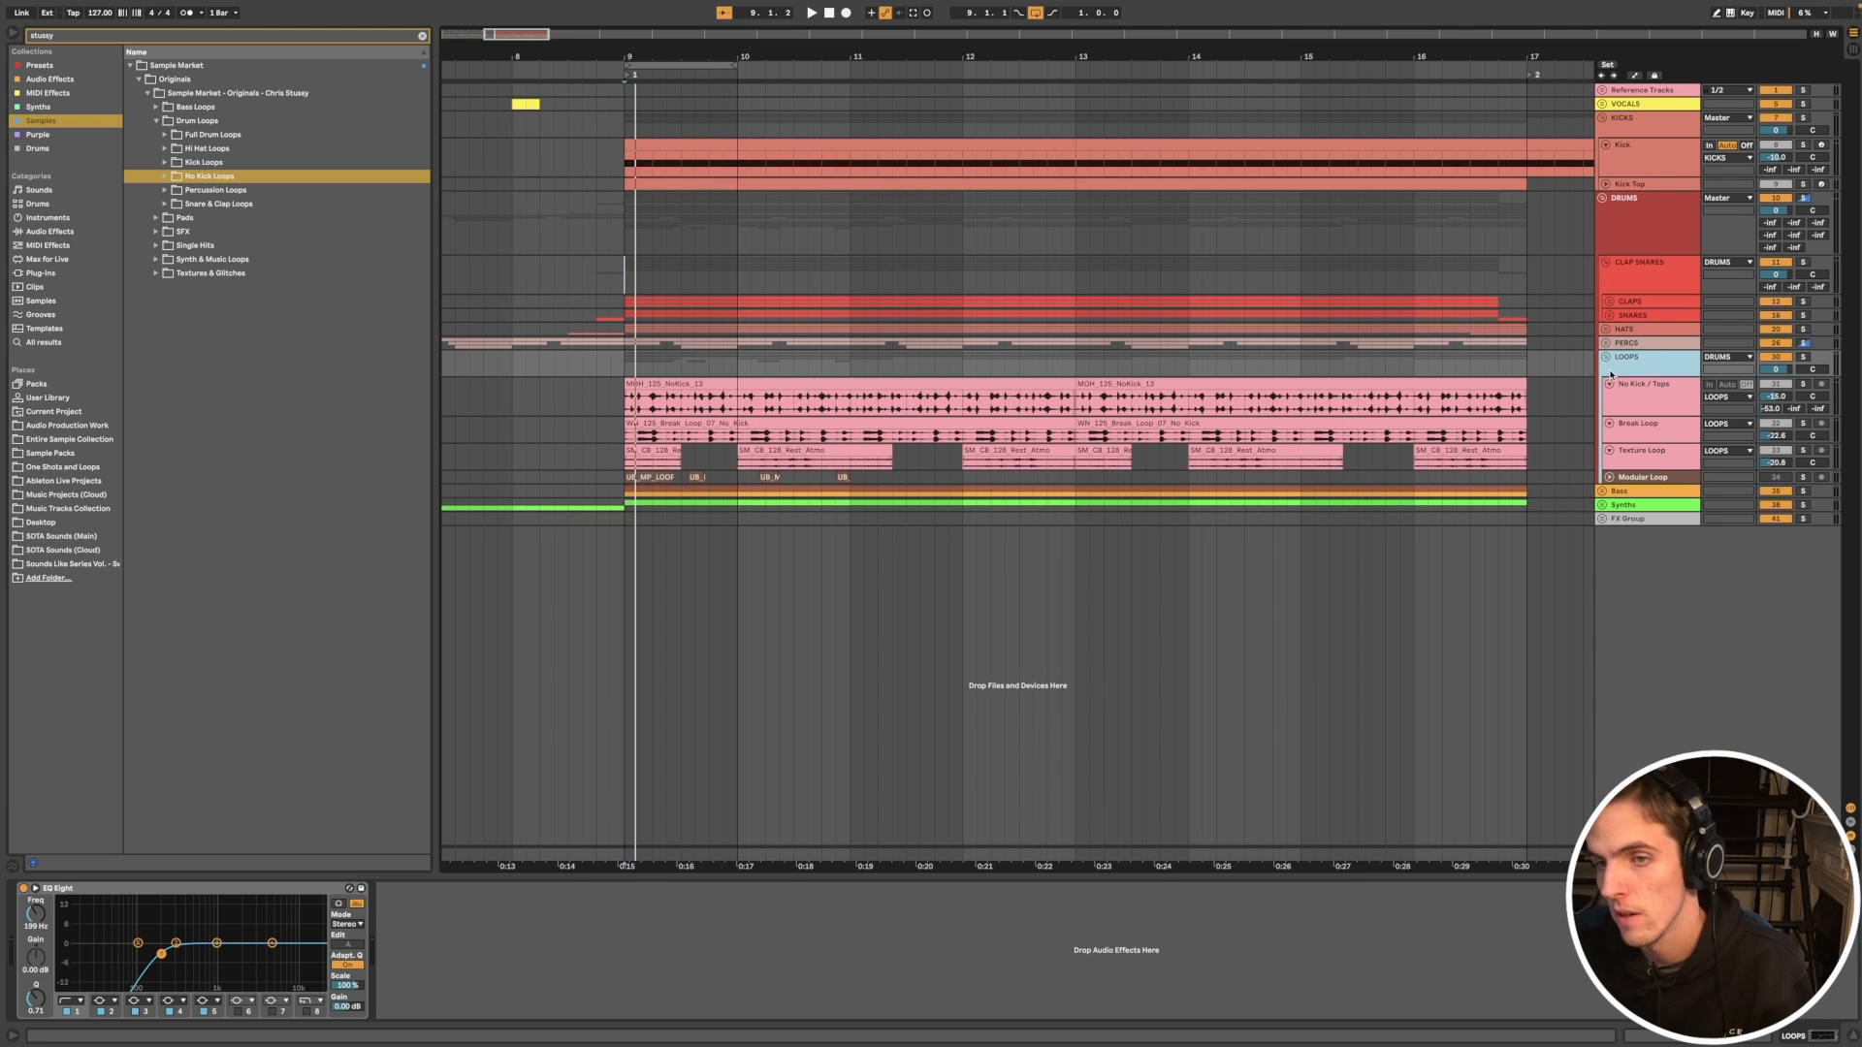
left_click(1636, 399)
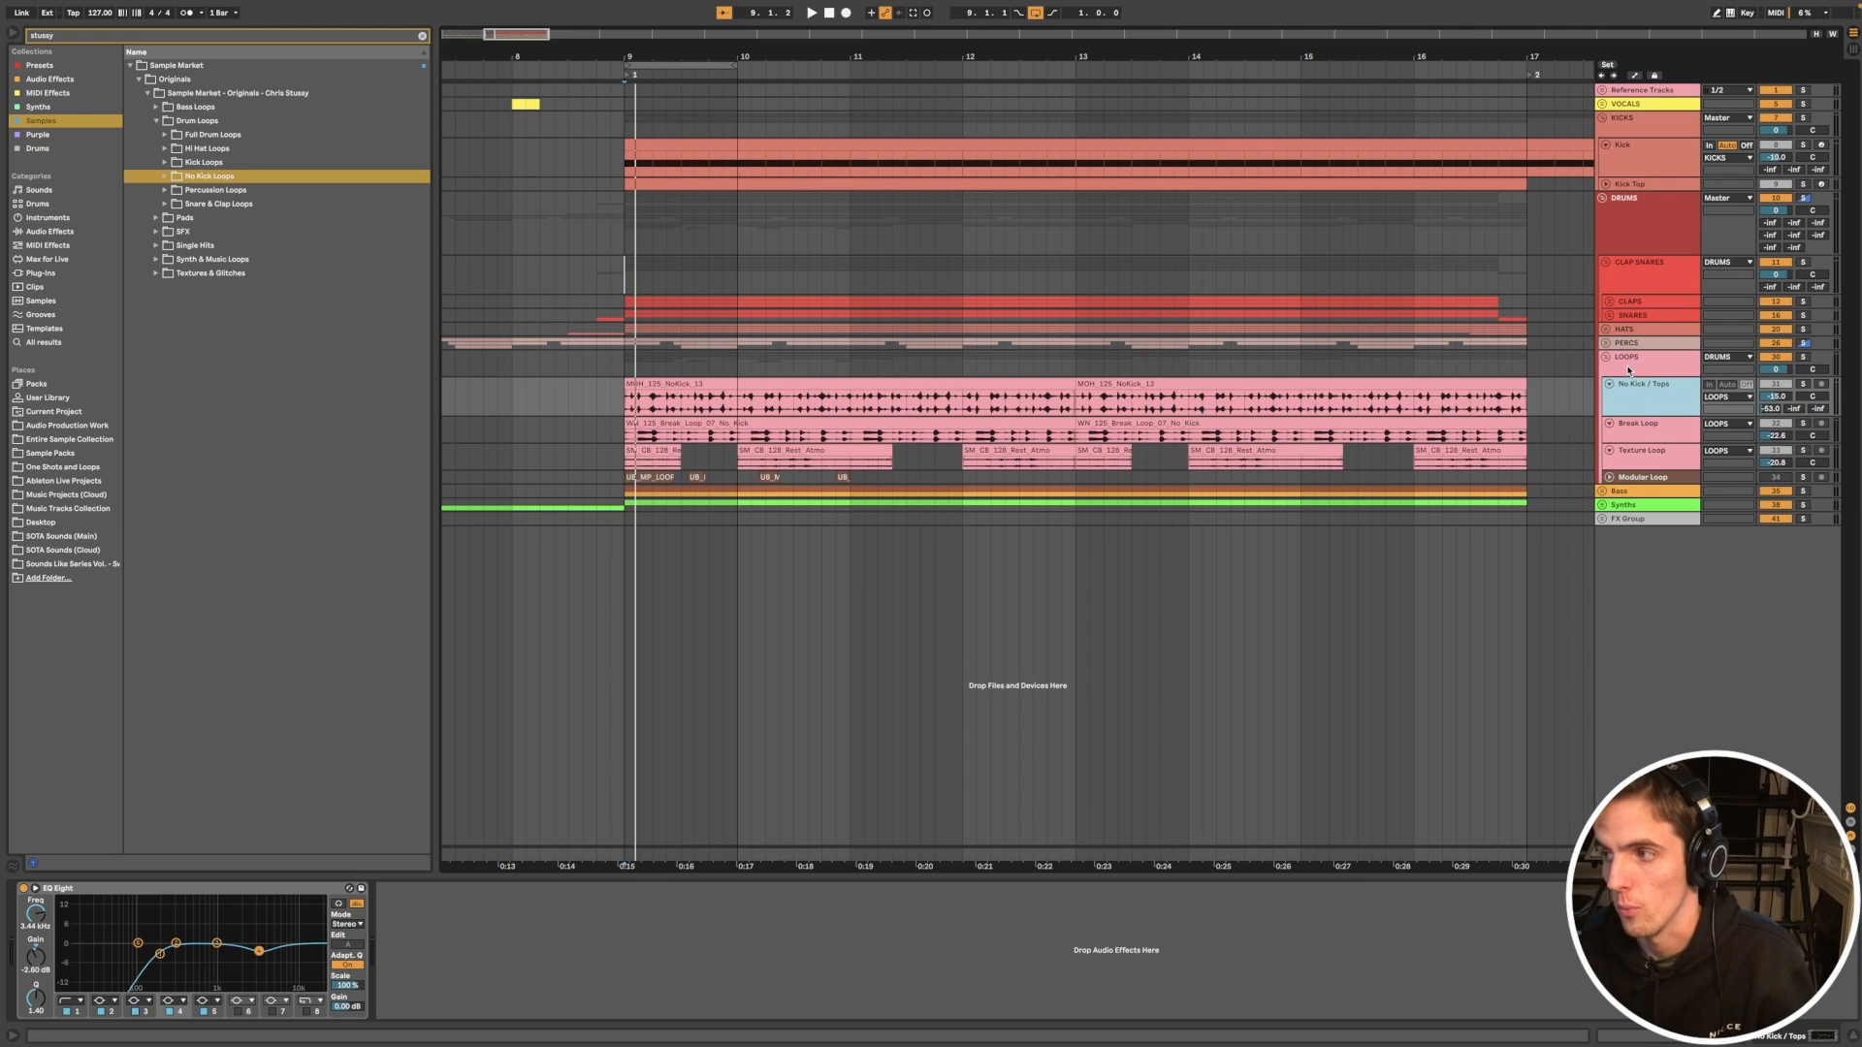
left_click(1625, 347)
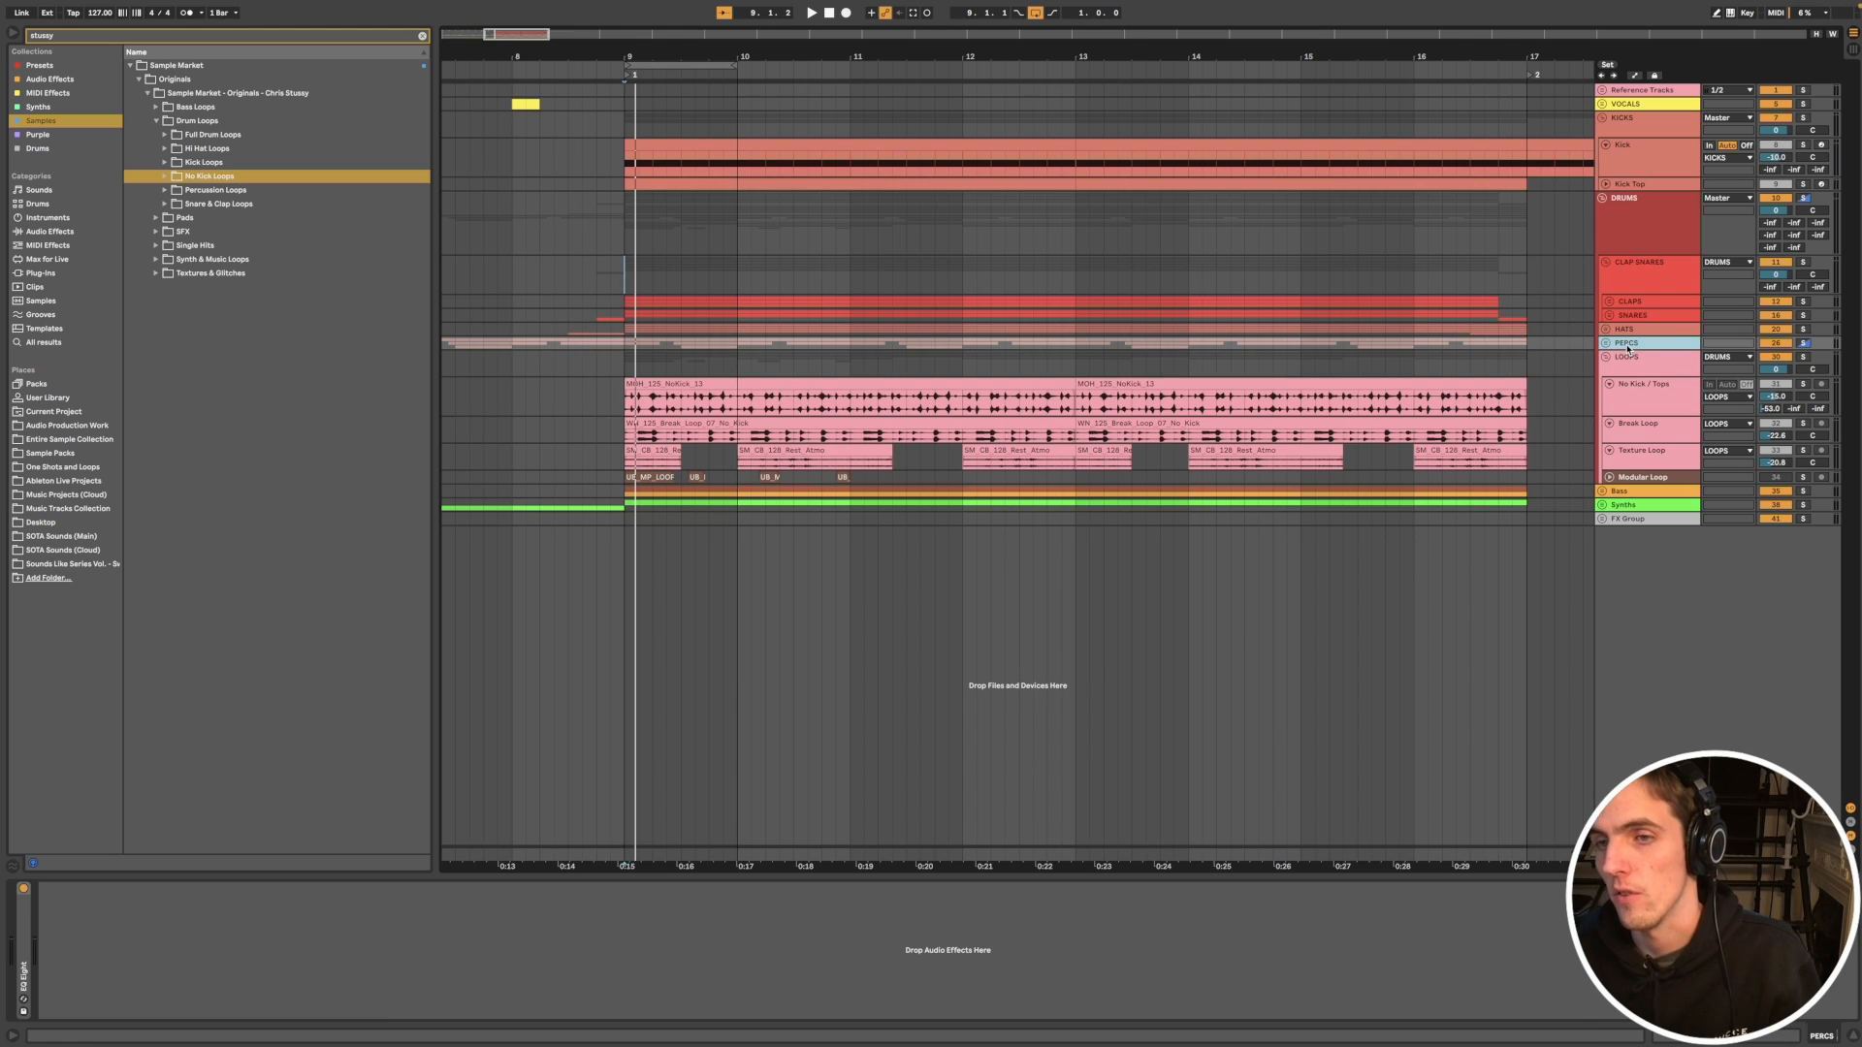
left_click(1636, 369)
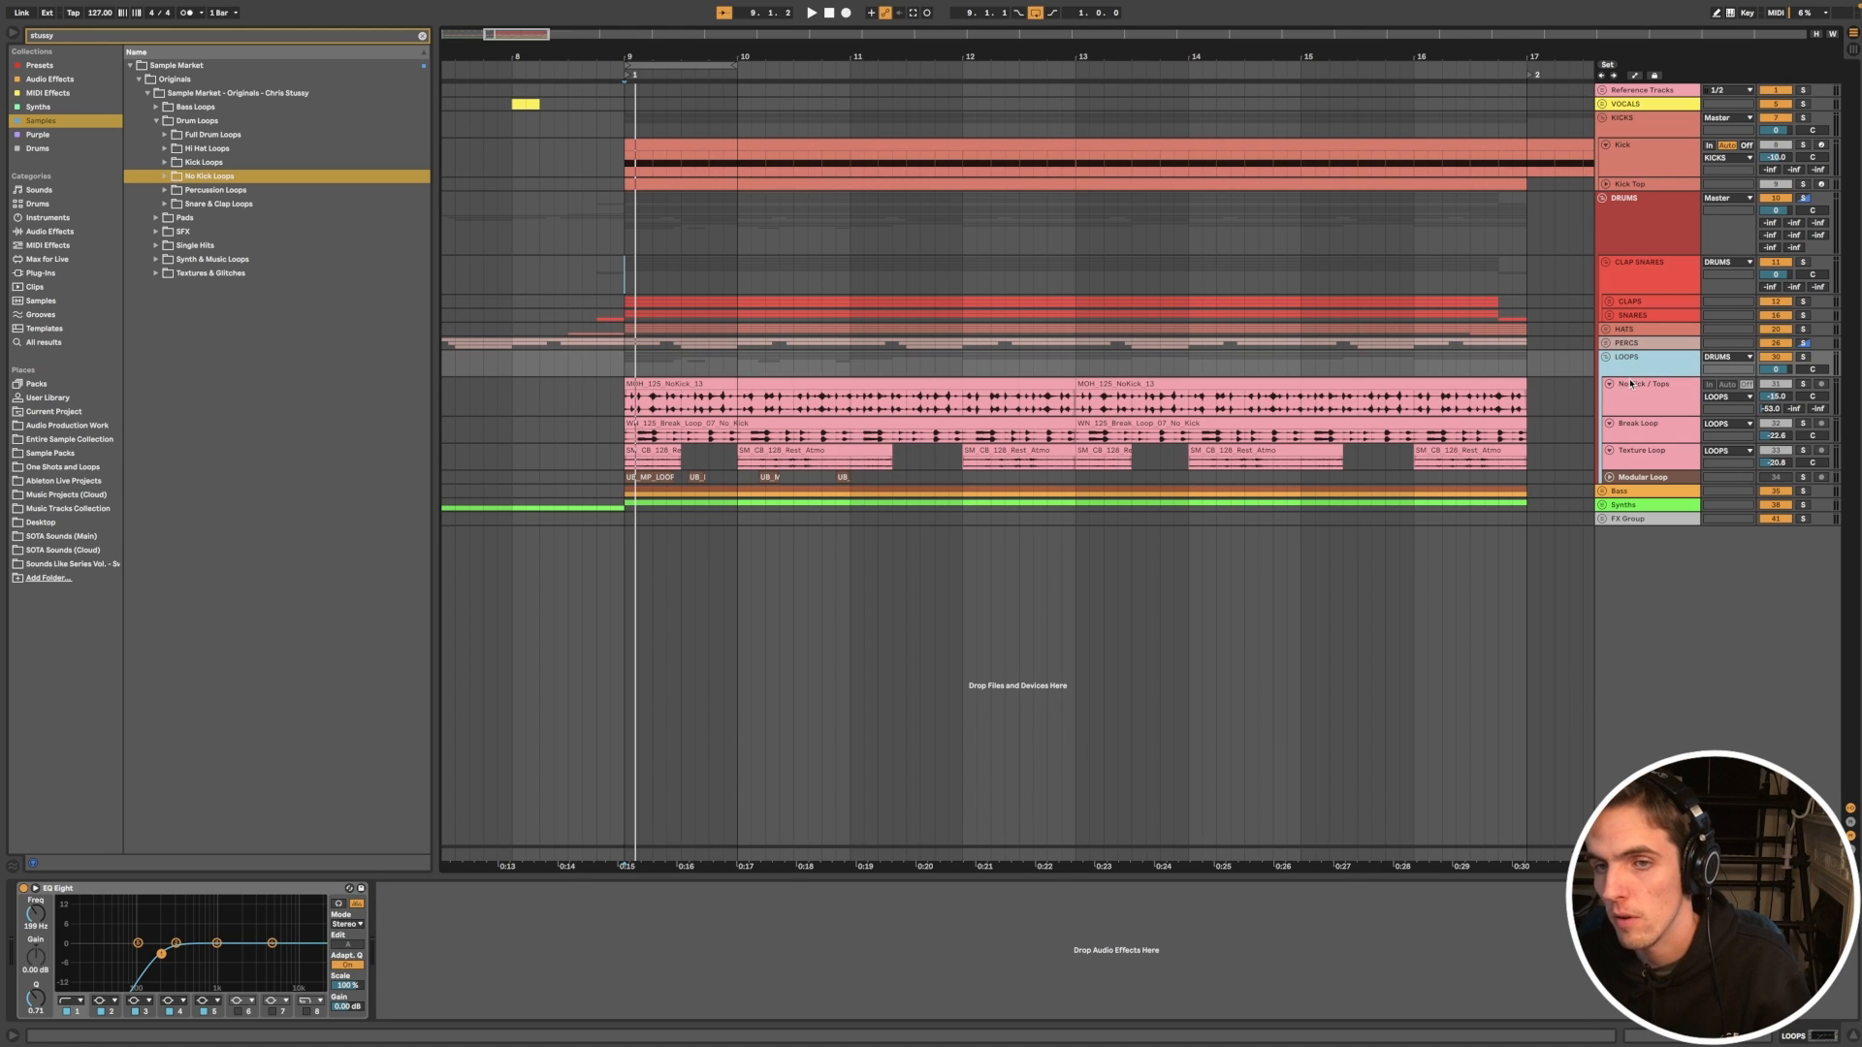
Step: Select the first MOH_125_NoKick_13 clip at bar 9 and play the No Kick / Tops track soloed
left_click(683, 402)
scroll(705, 418, "up", 4)
scroll(745, 419, "down", 3)
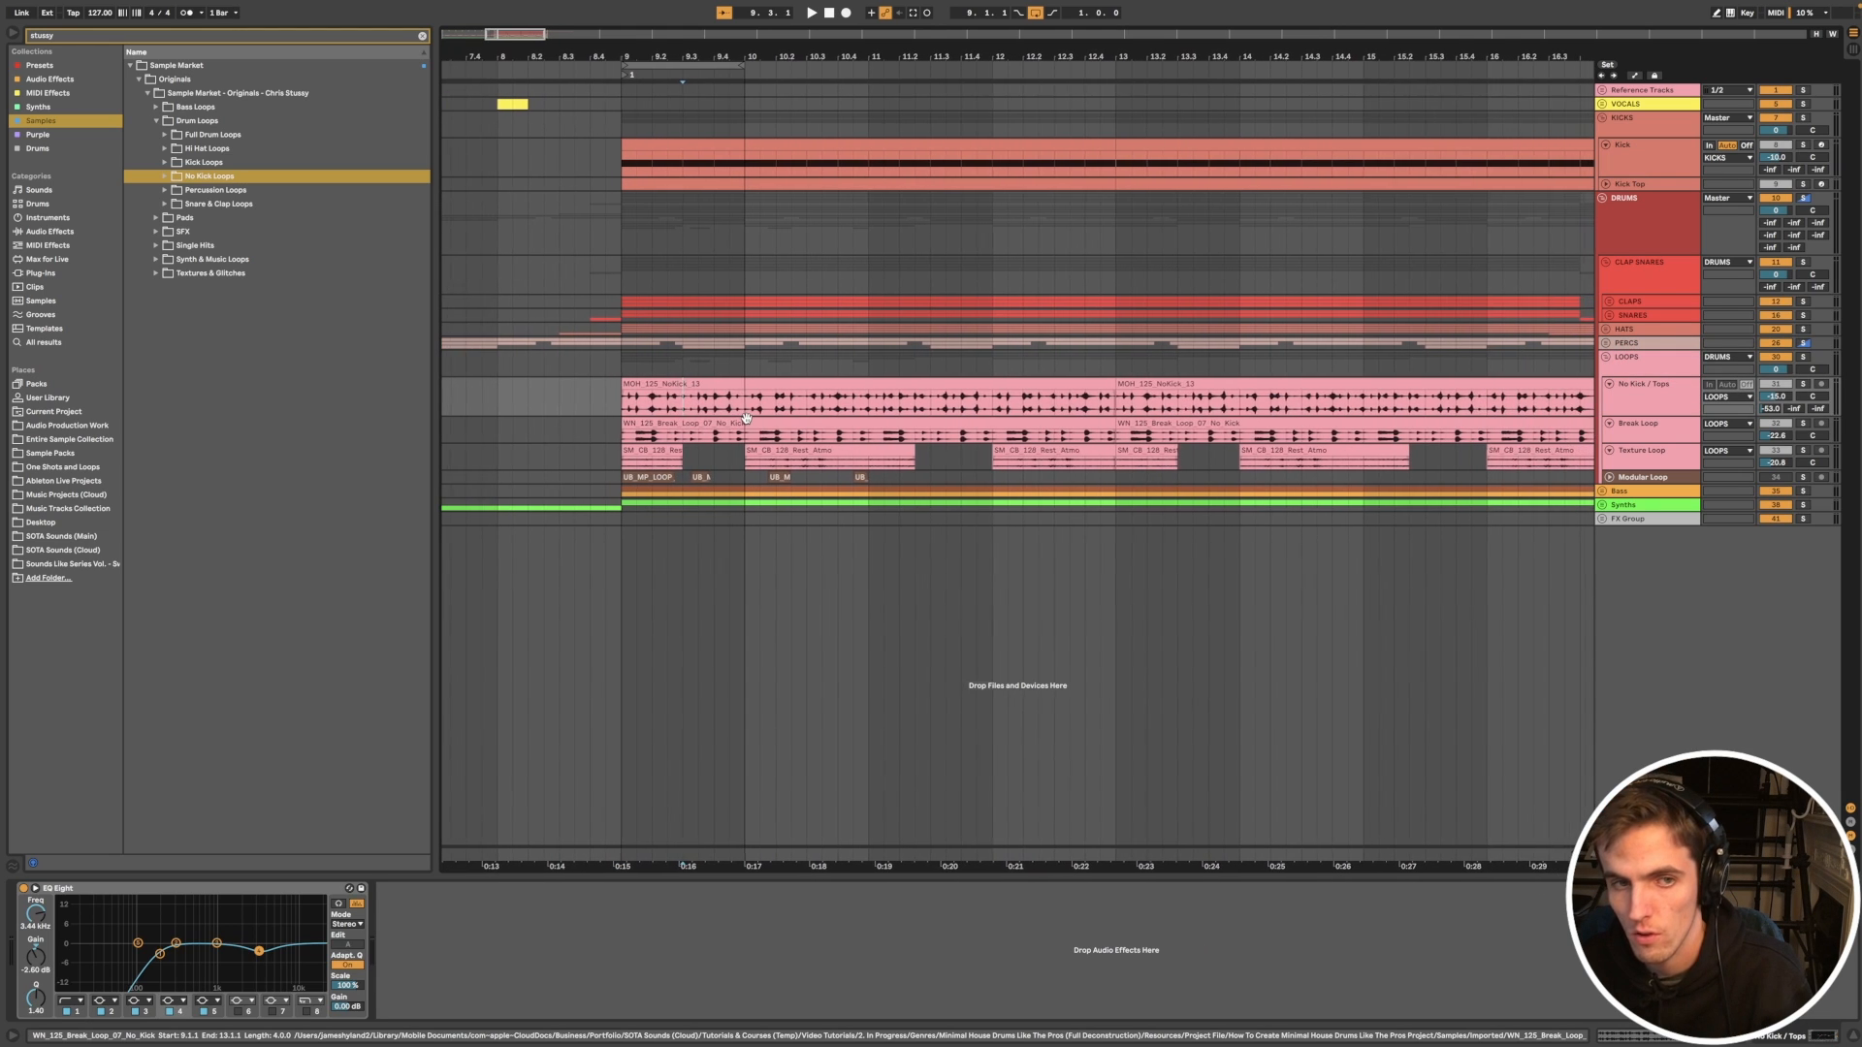
scroll(746, 419, "down", 1)
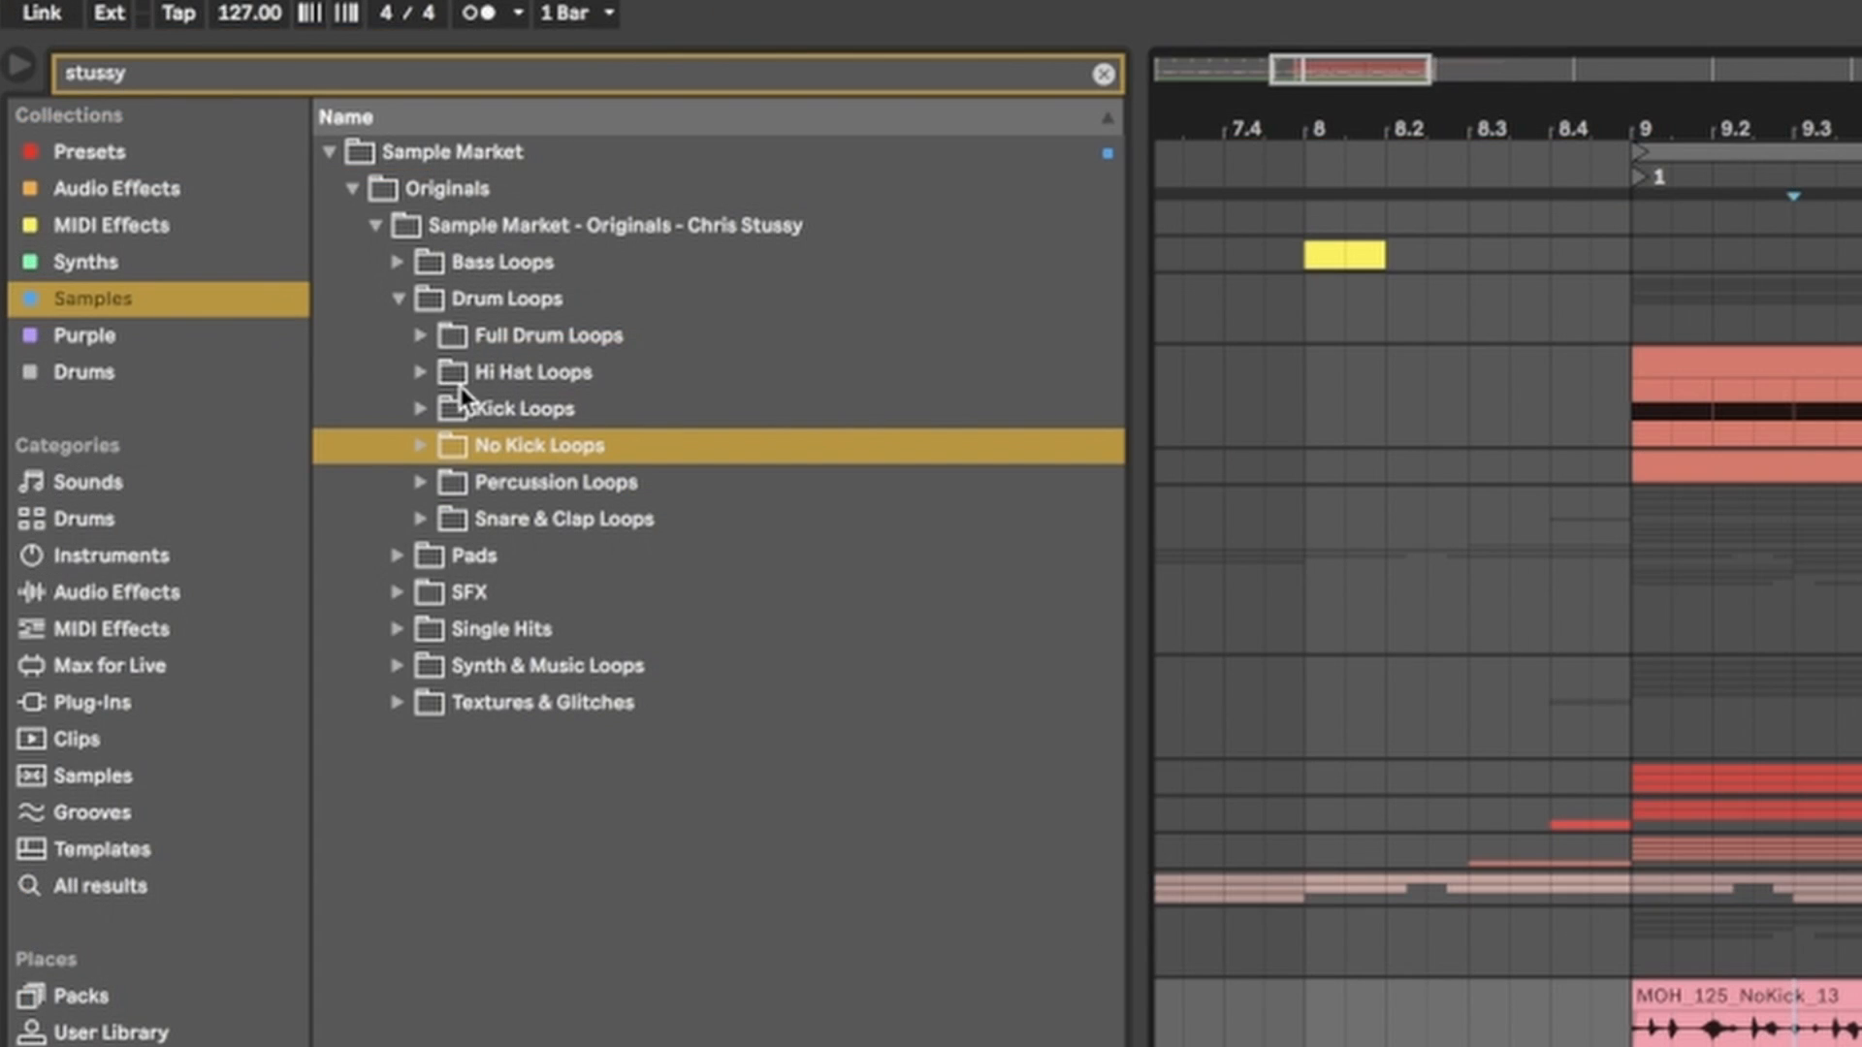
left_click(804, 385)
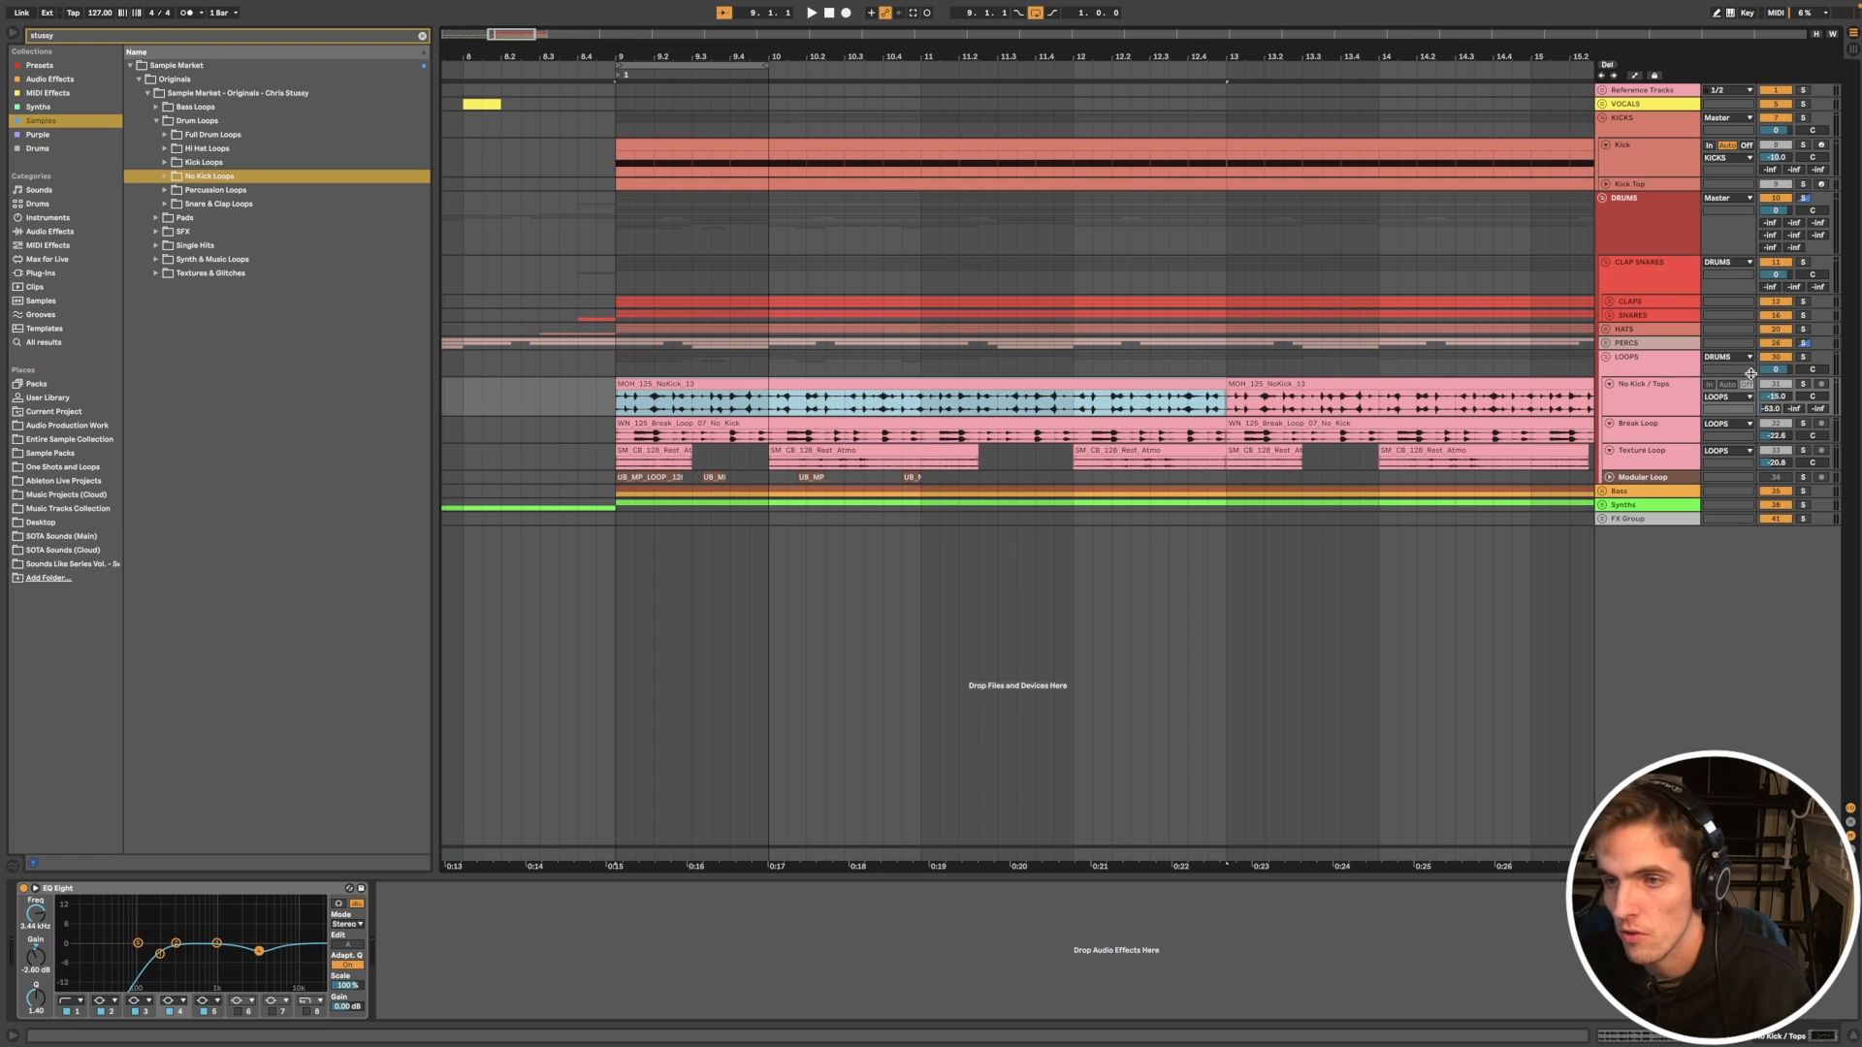
left_click(1804, 384)
left_click(1674, 400)
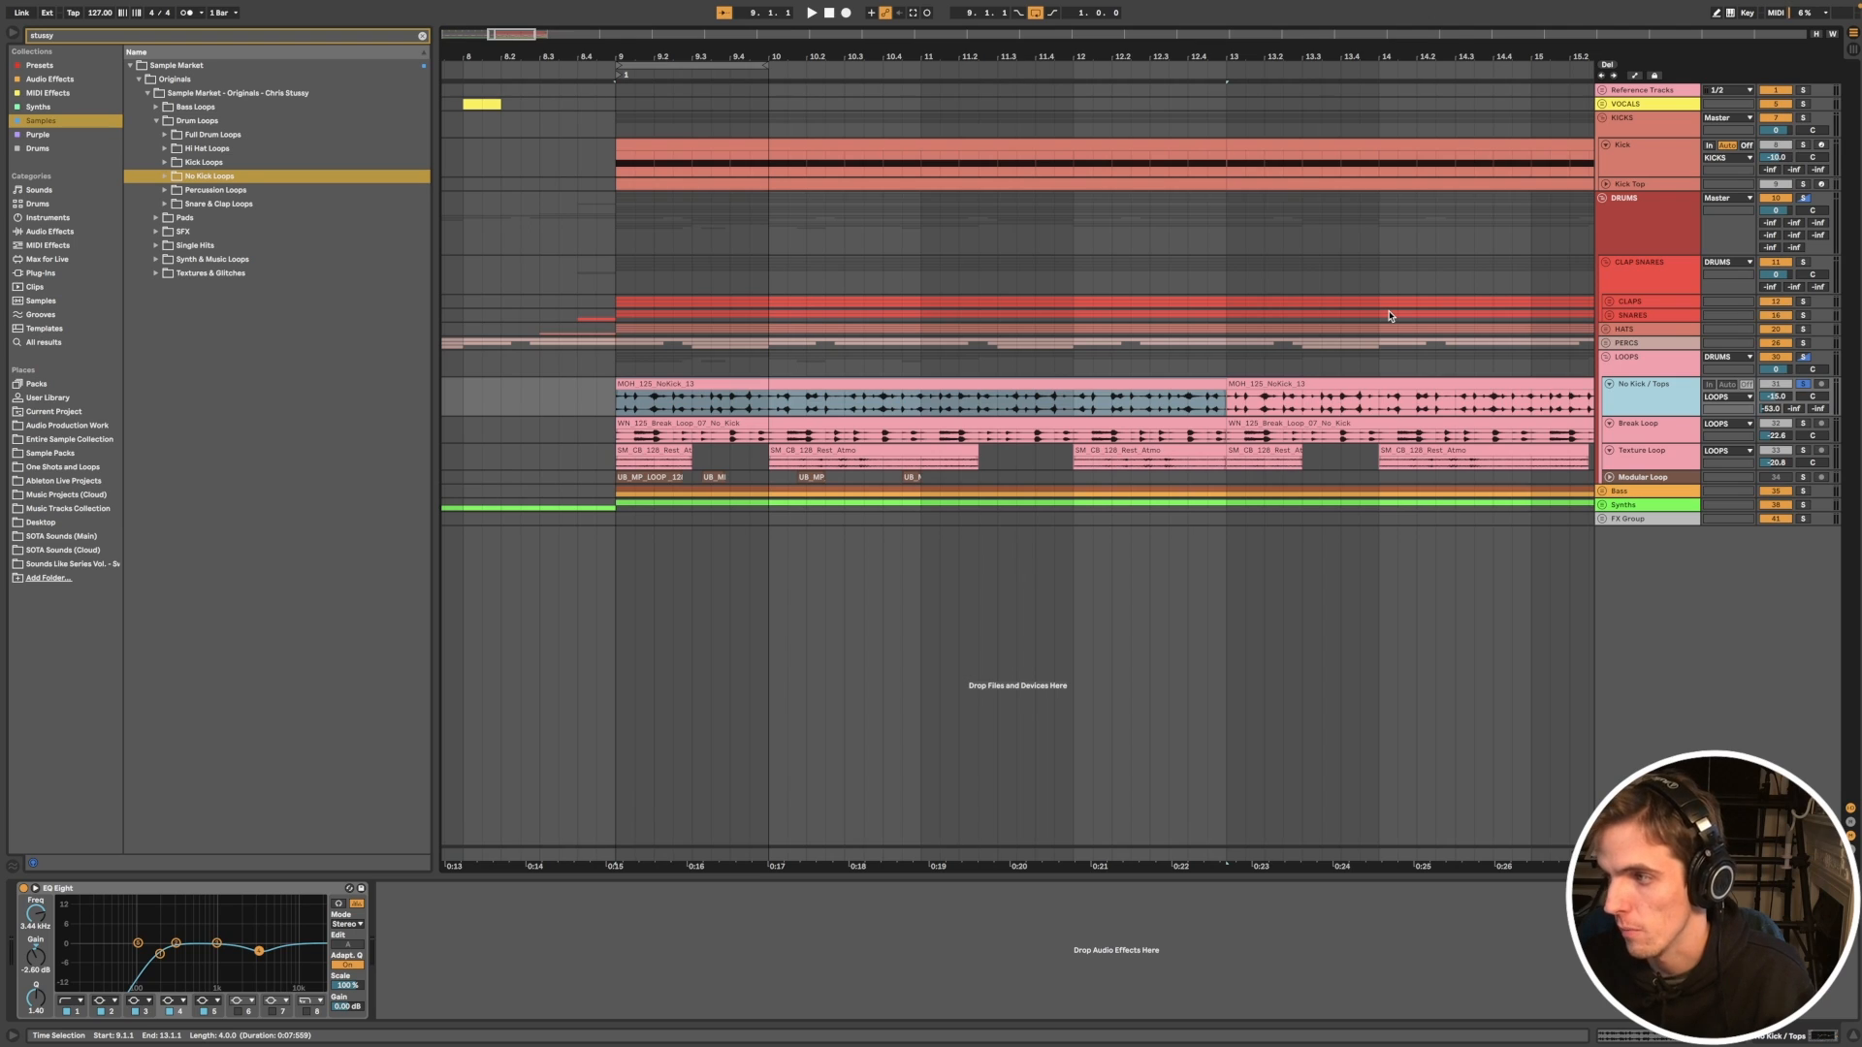
left_click(732, 384)
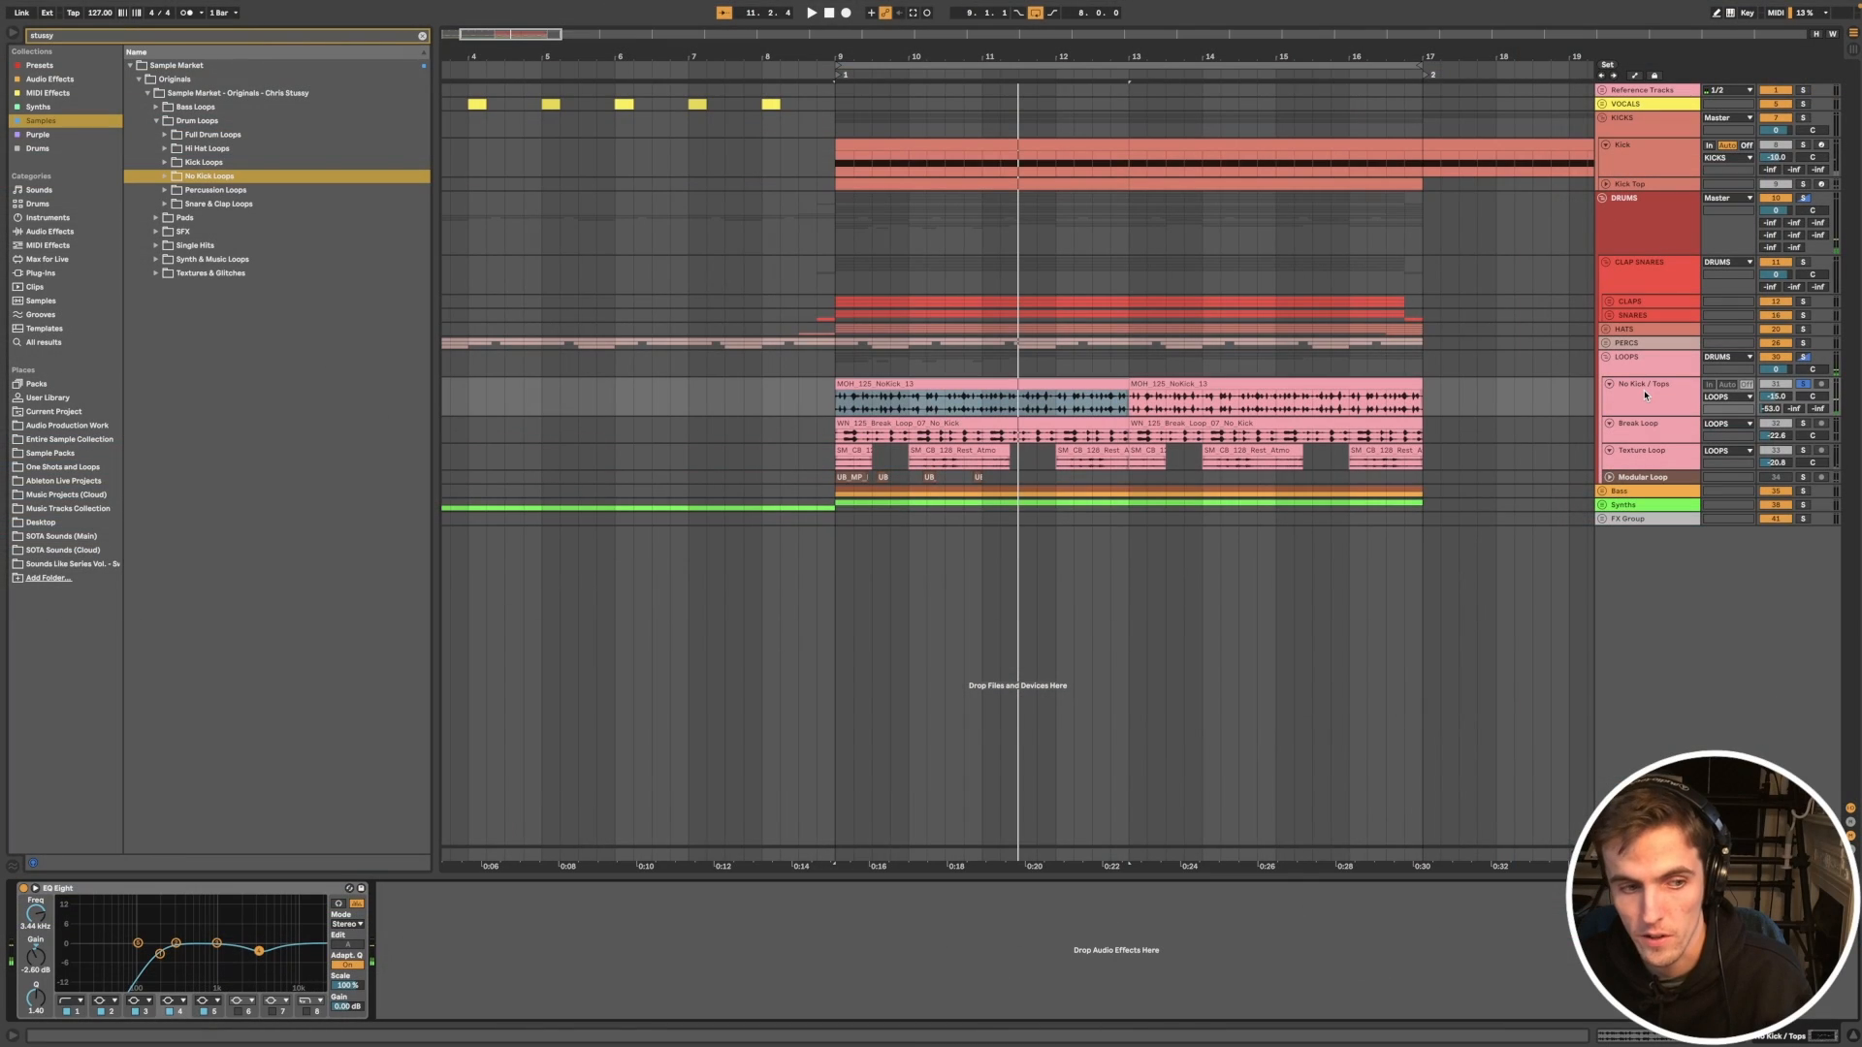
key("space")
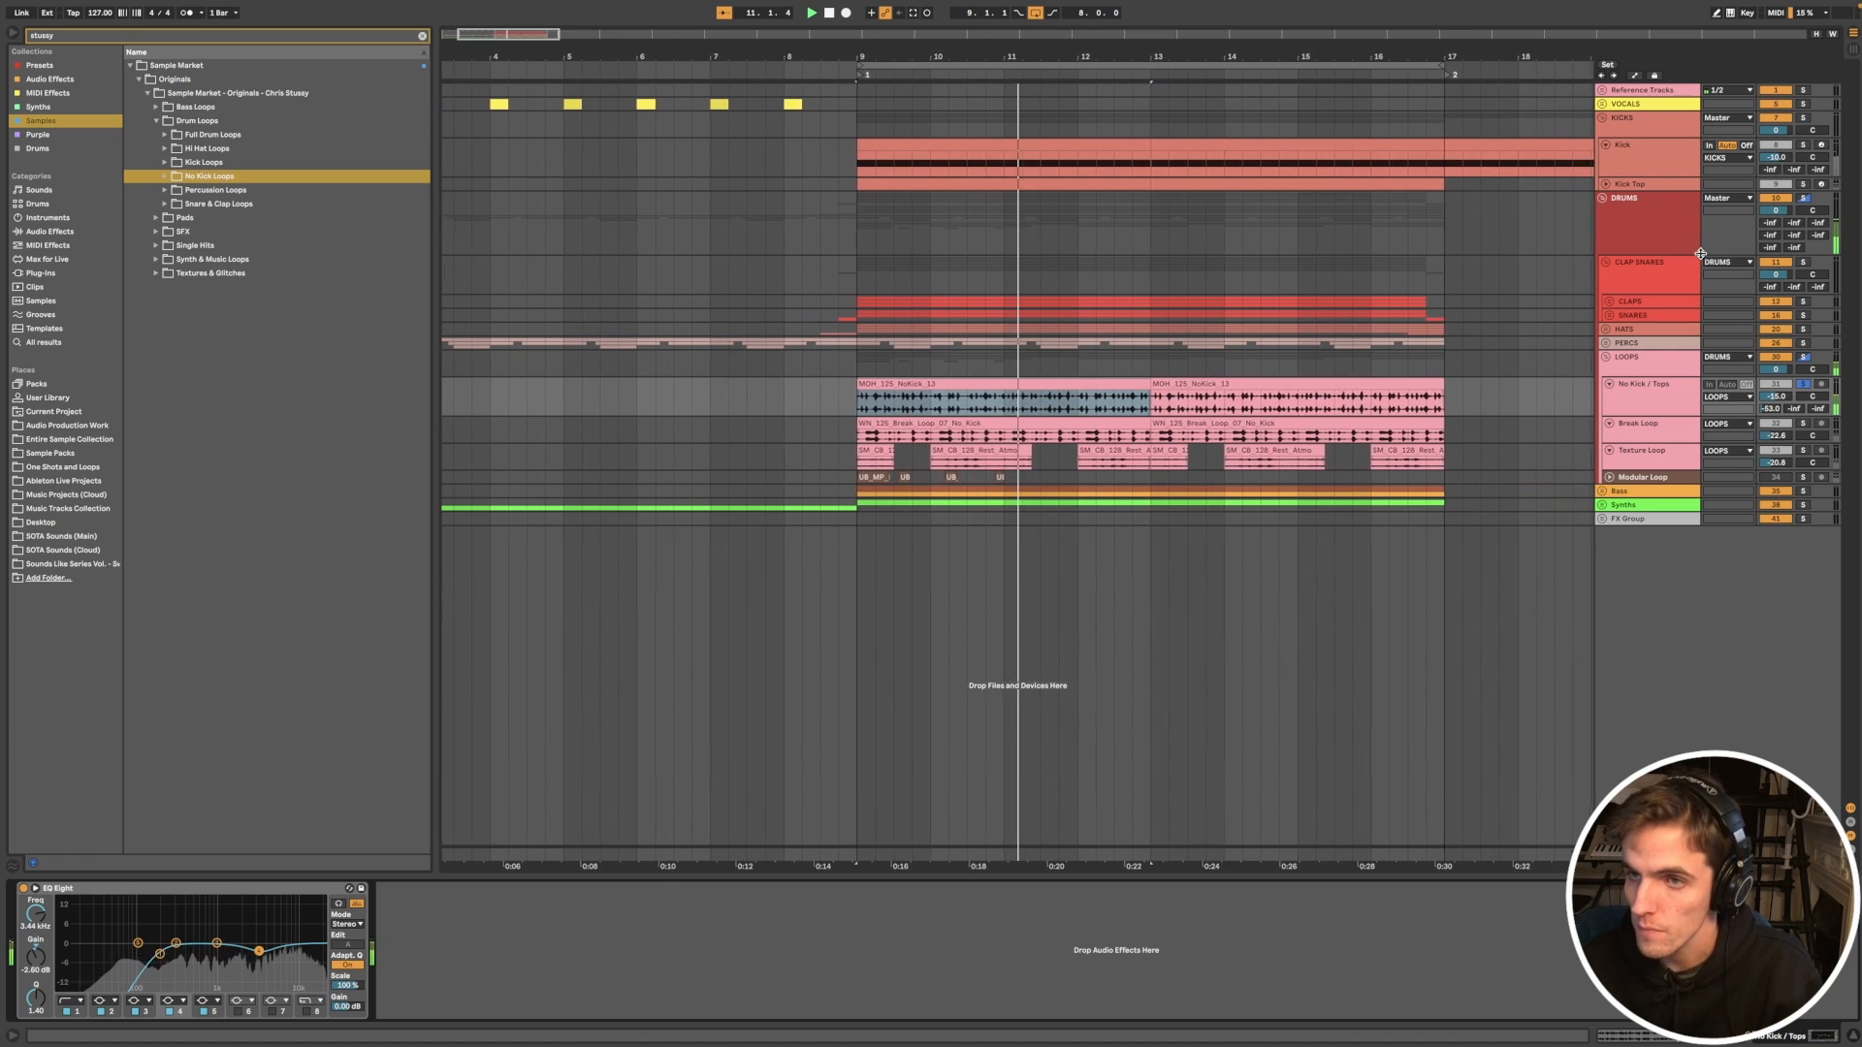
Step: Add the Kick track and CLAP SNARES group to the solo, and fold CLAP SNARES
left_click(1803, 145, "super")
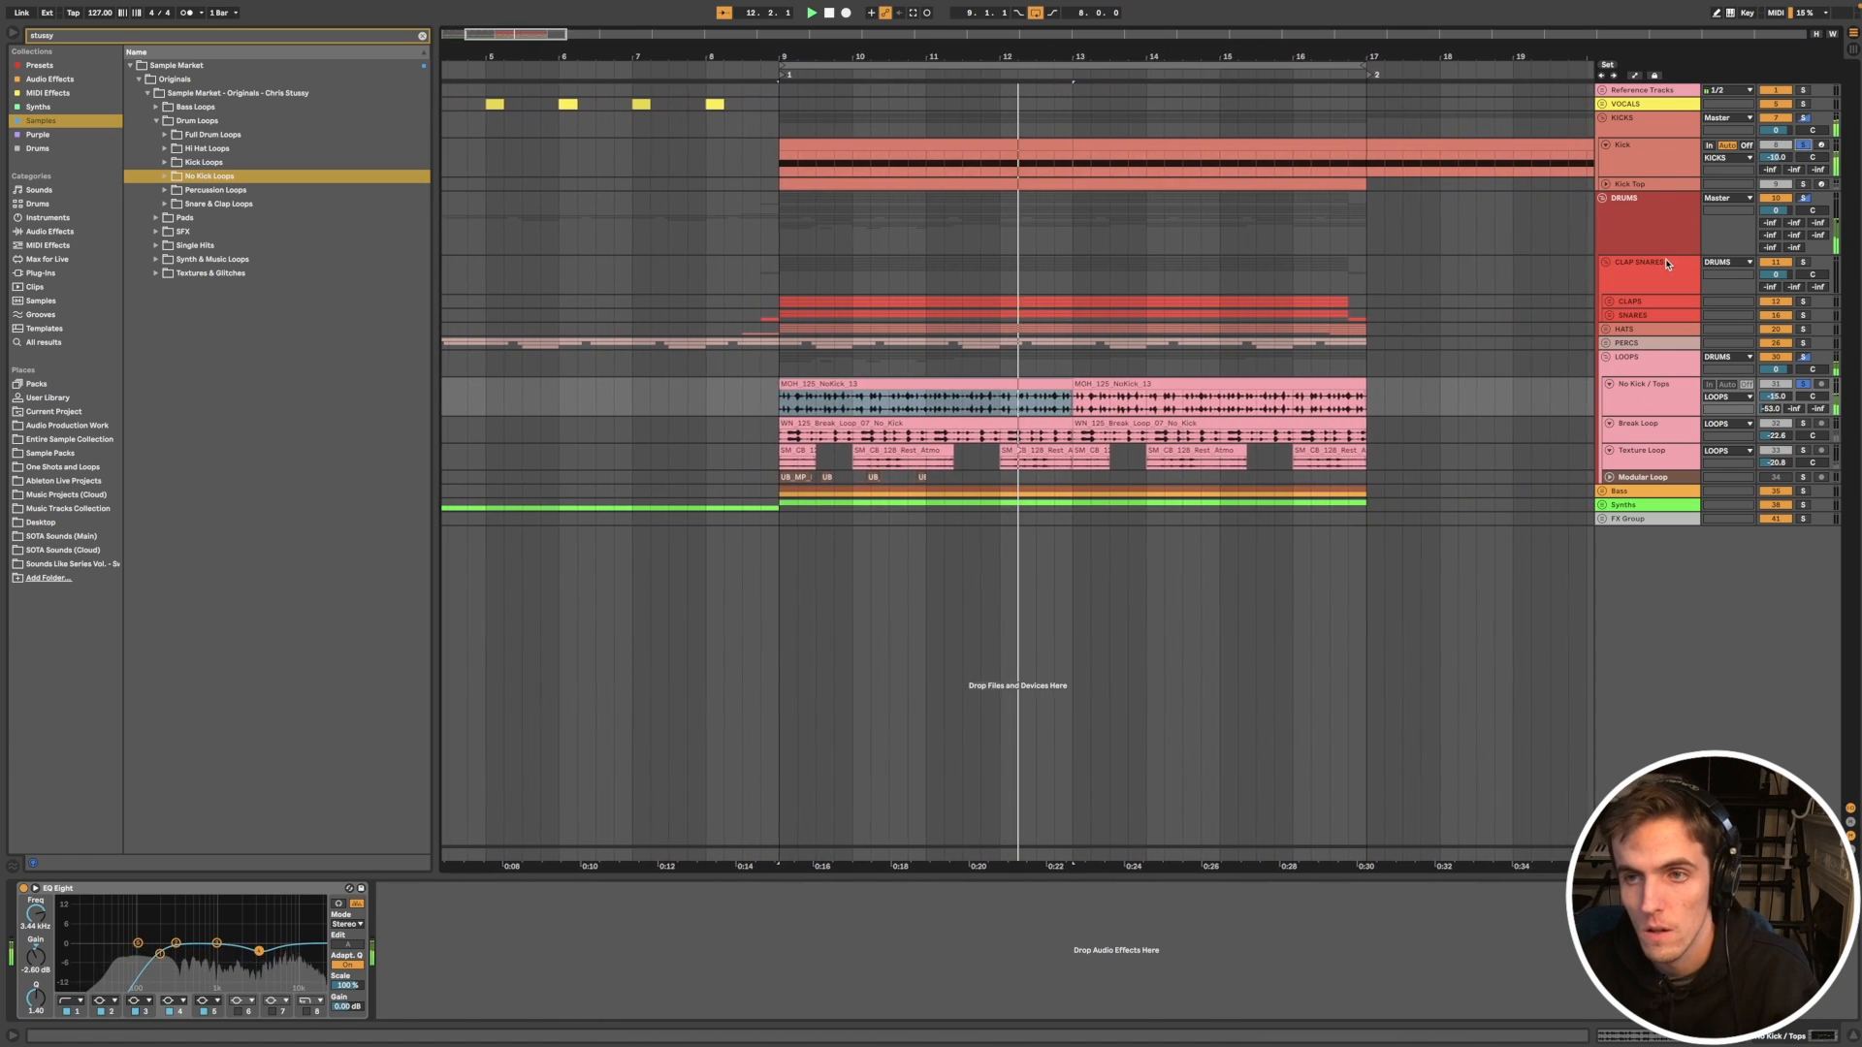
left_click(1803, 262, "super")
left_click(1604, 262)
Step: Compare the No Kick / Tops and Break Loop tracks and show the Break Loop's EQ Eight and Reverb
left_click(1649, 388)
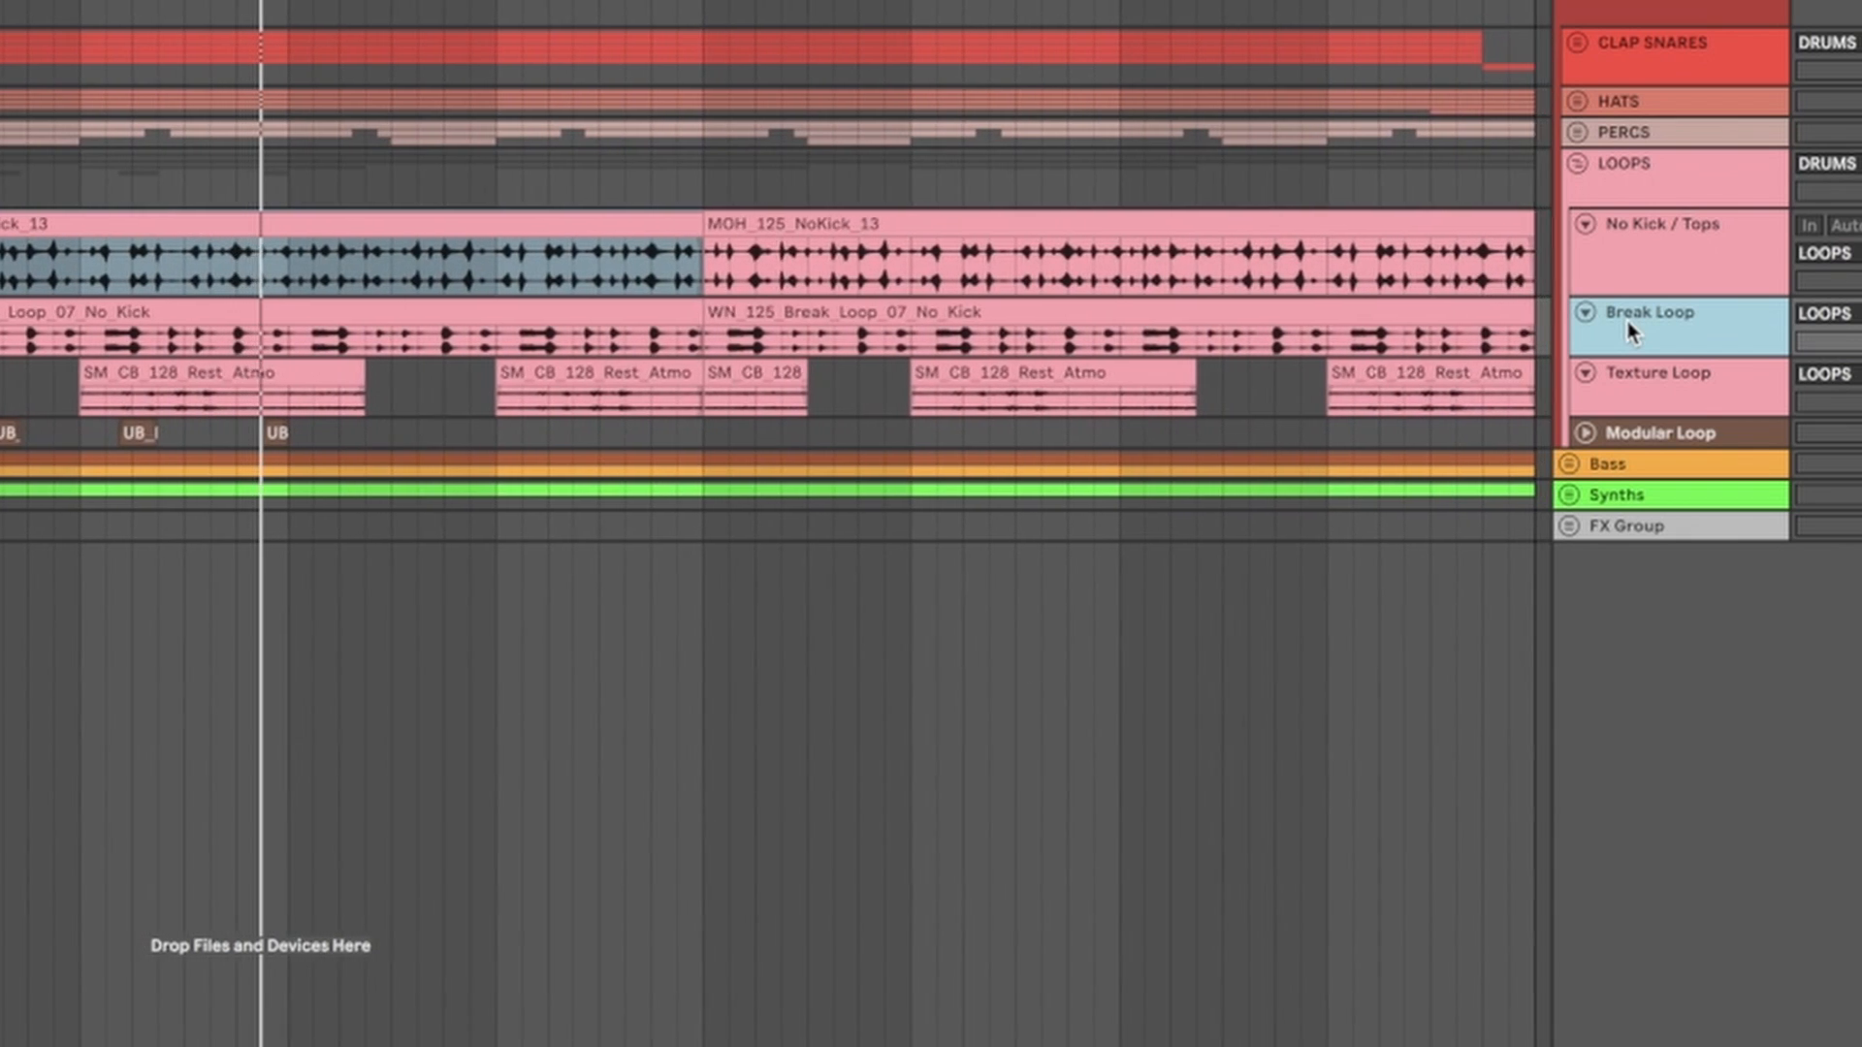
left_click(1709, 255)
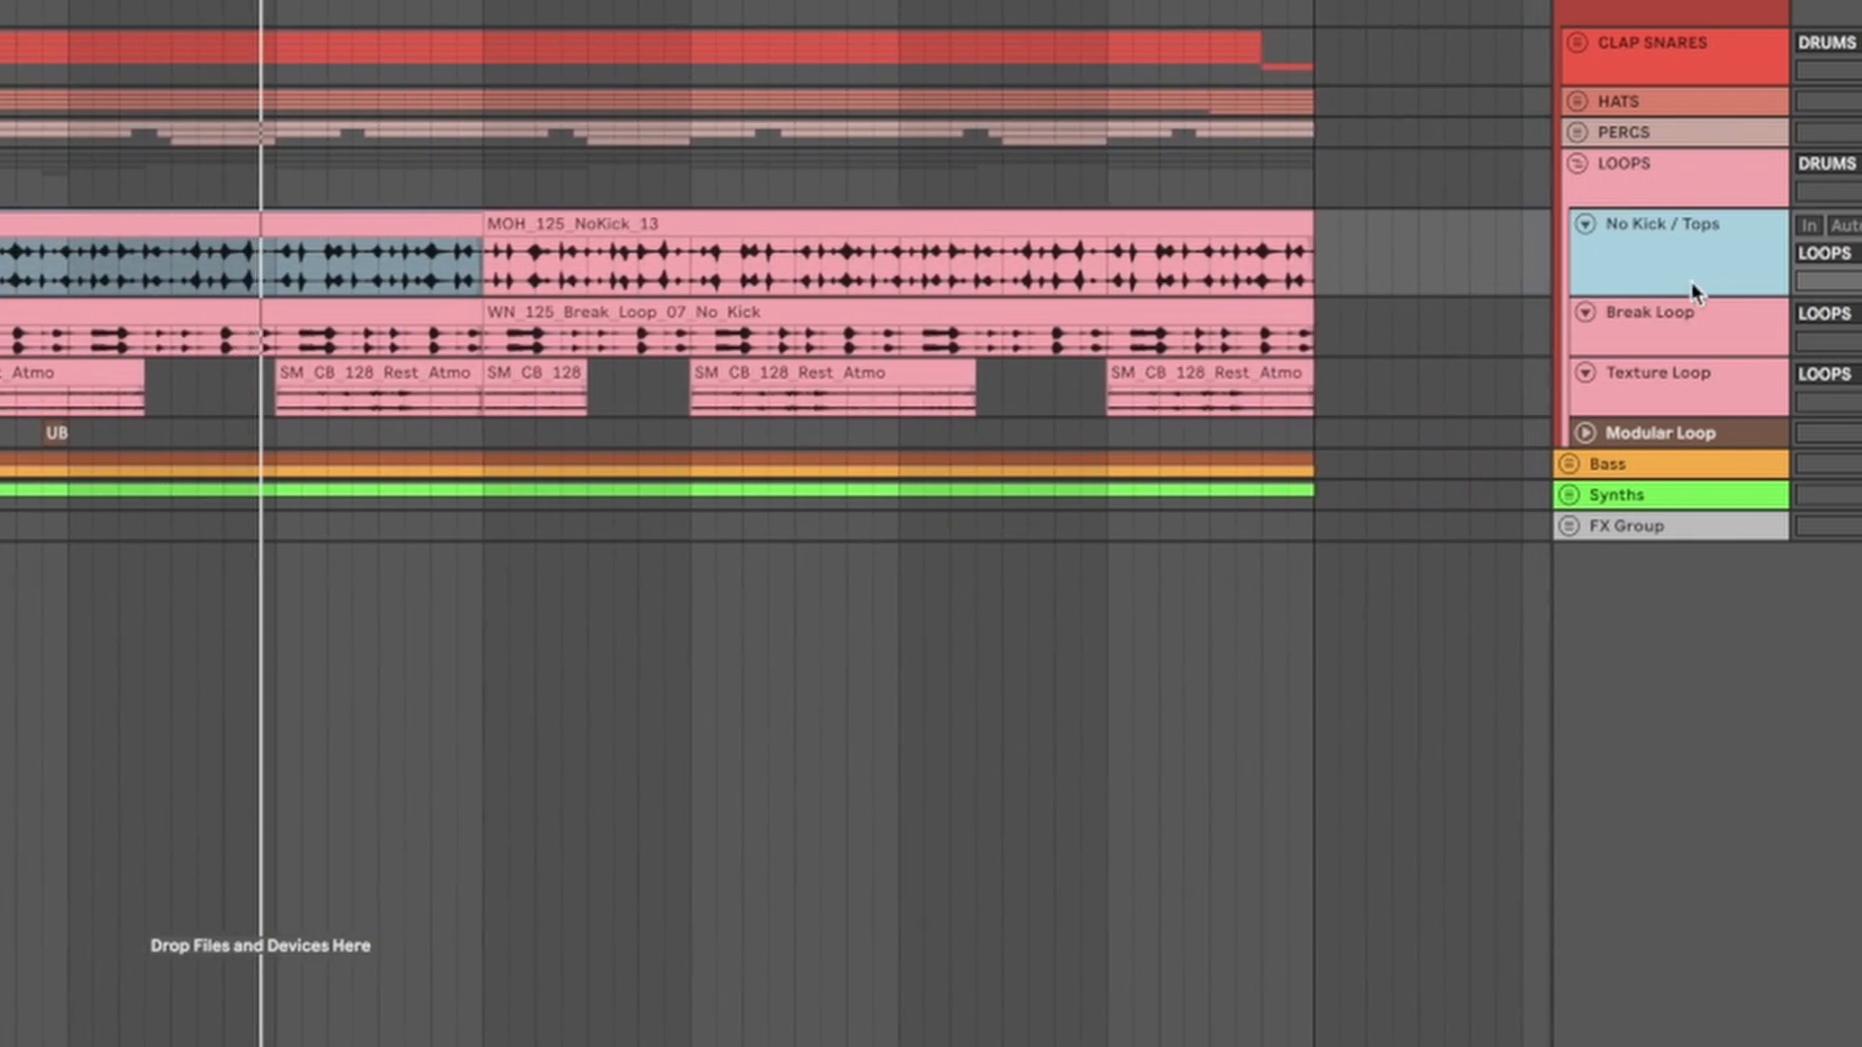
left_click(1686, 321)
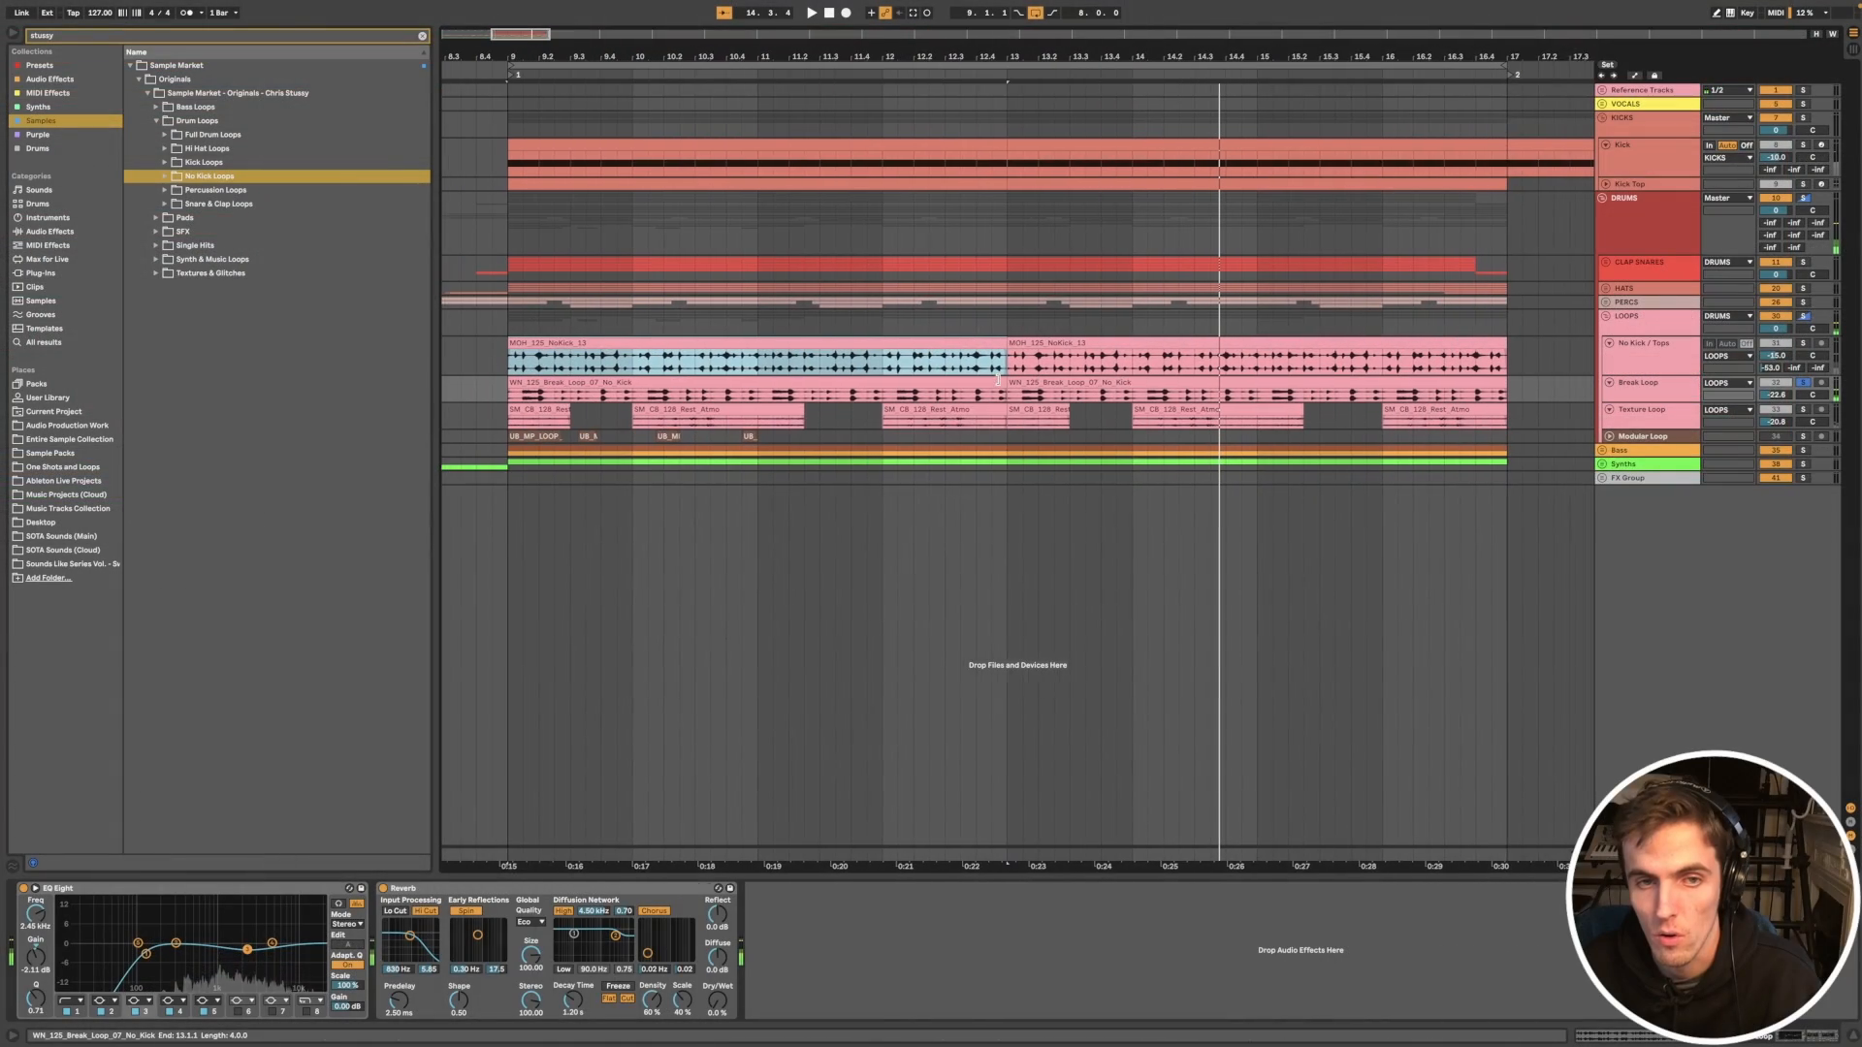
scroll(999, 381, "left", 1)
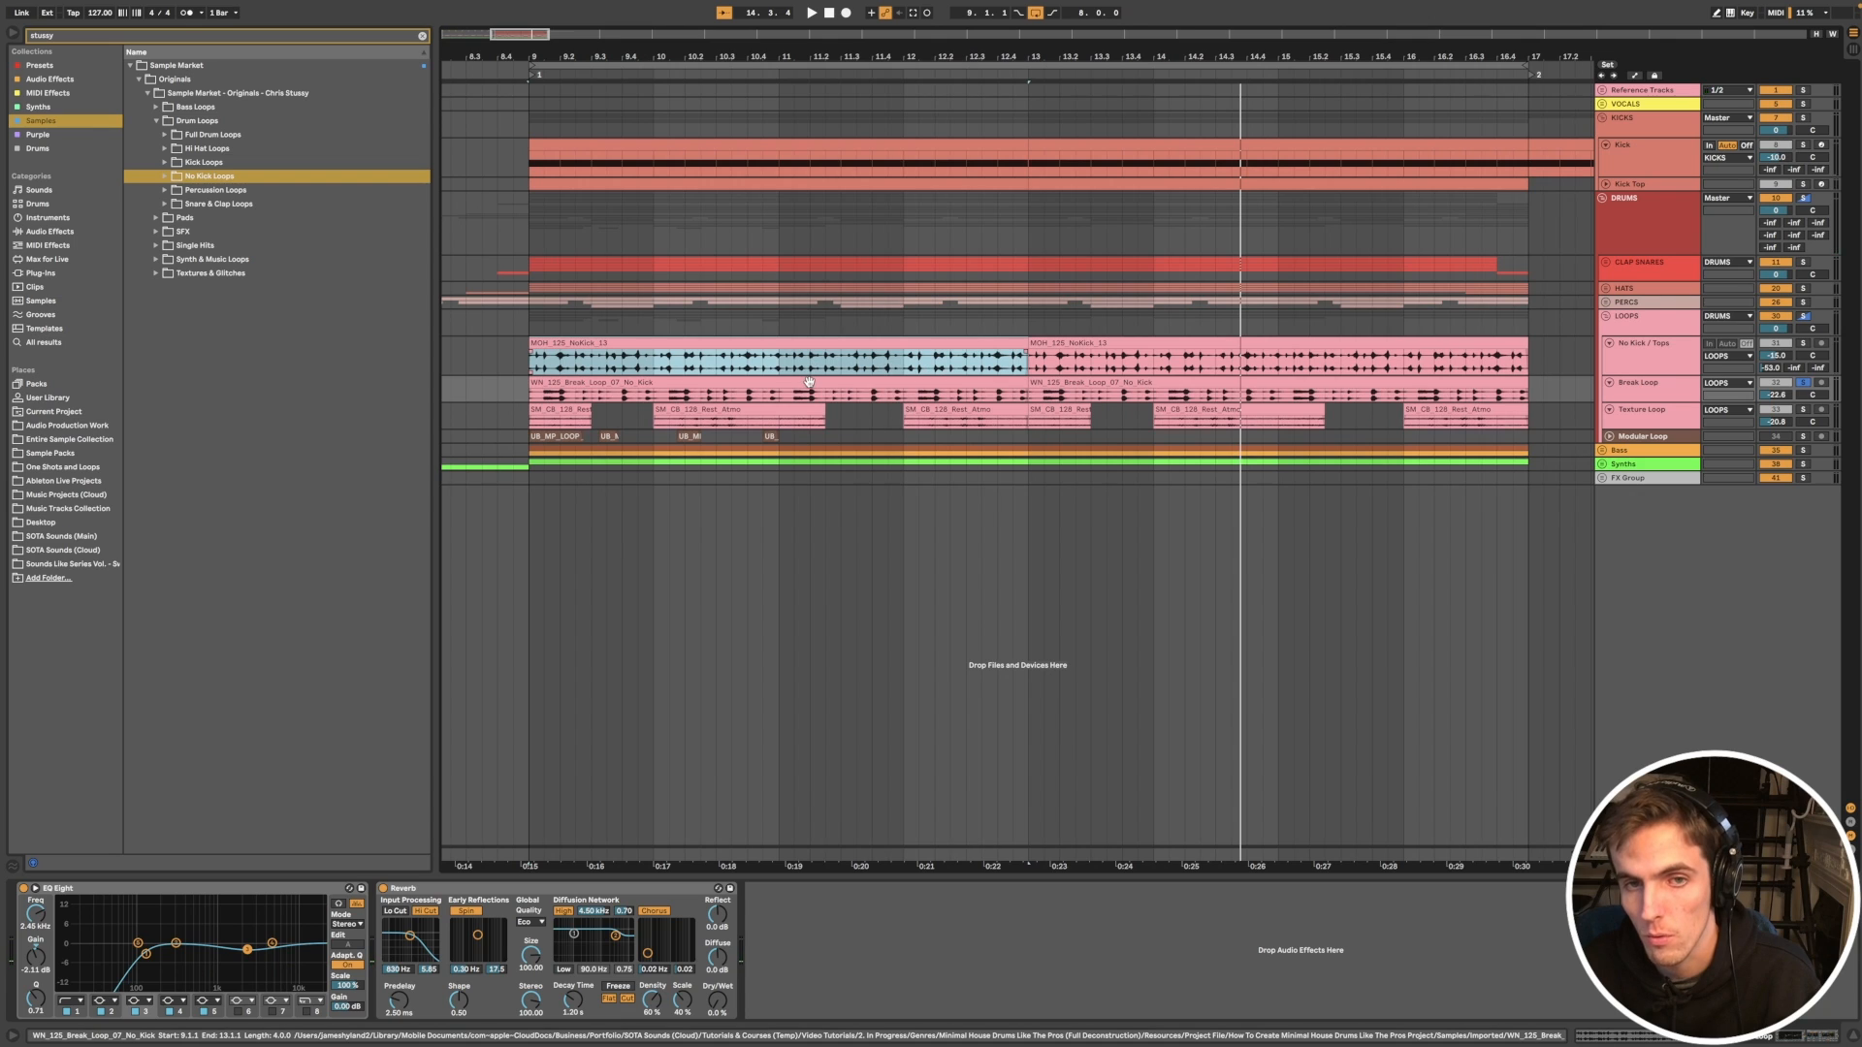
Step: Solo No Kick / Tops together with Break Loop and play the two loops layered from bar 9
left_click(1805, 344)
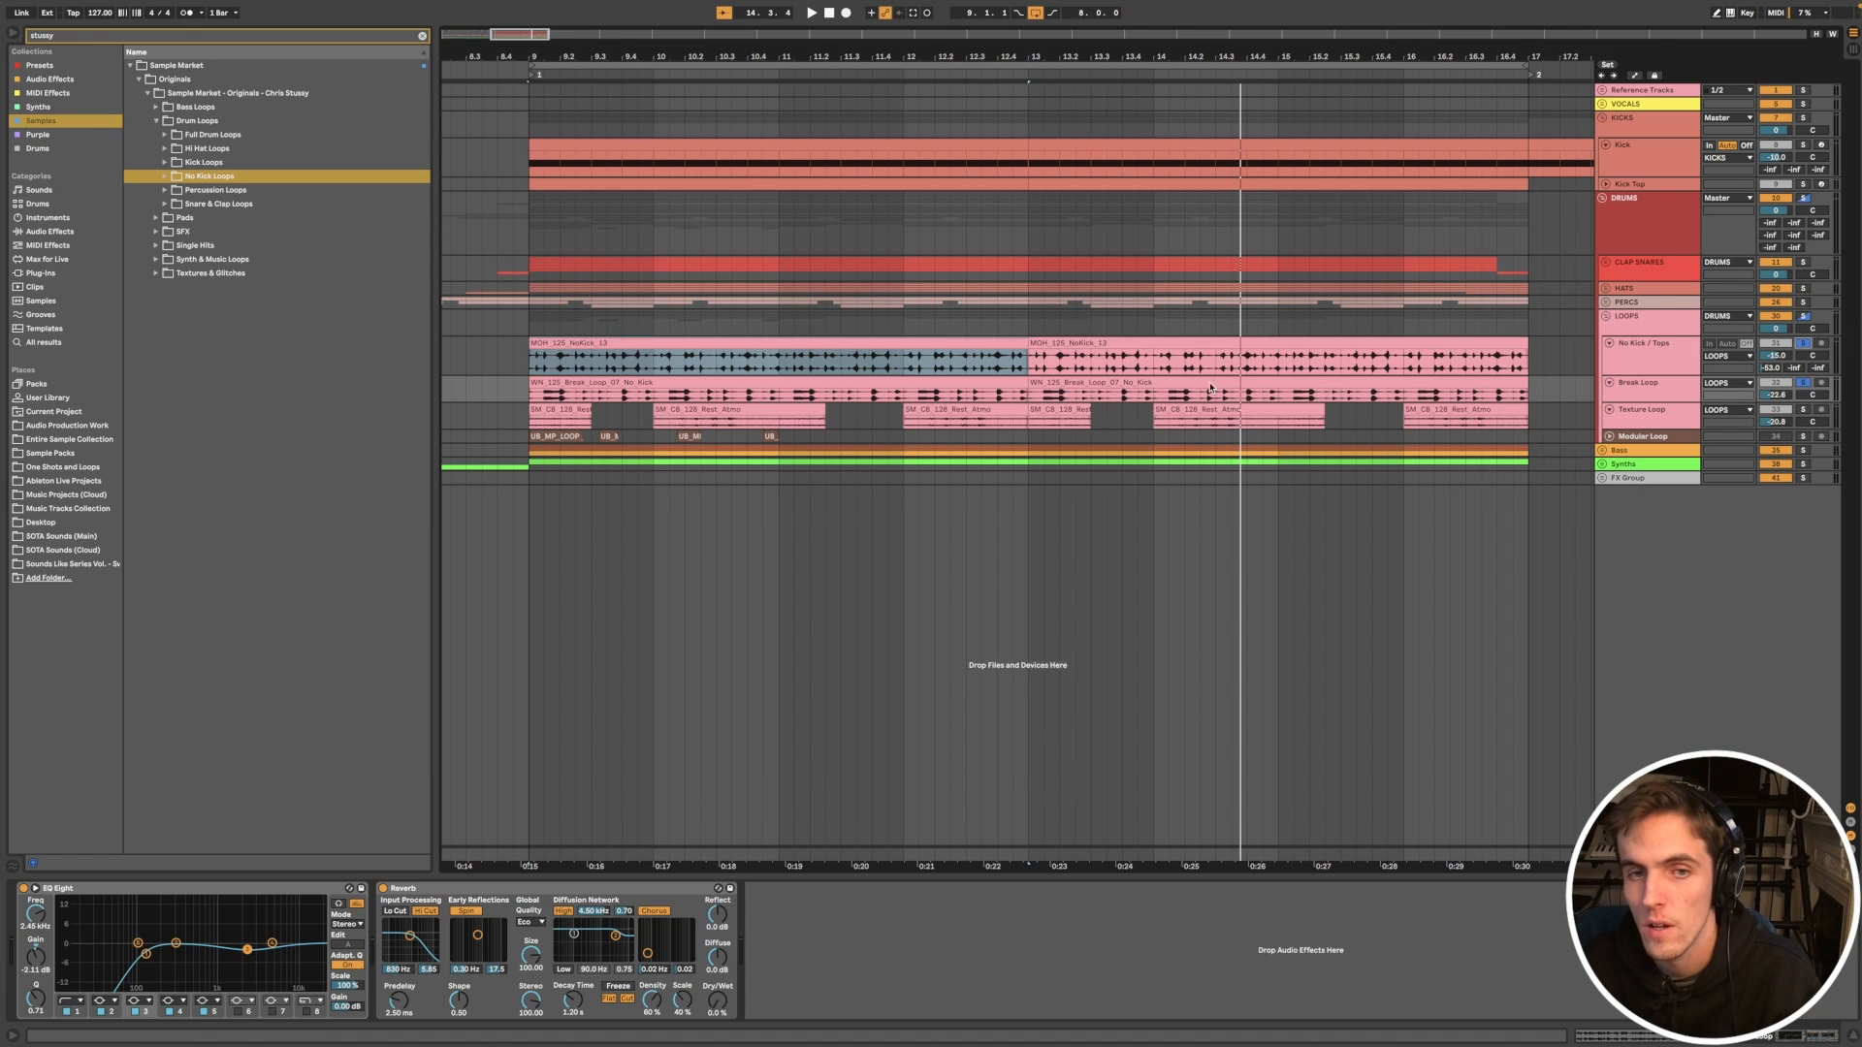
key("space")
scroll(1168, 365, "up", 2)
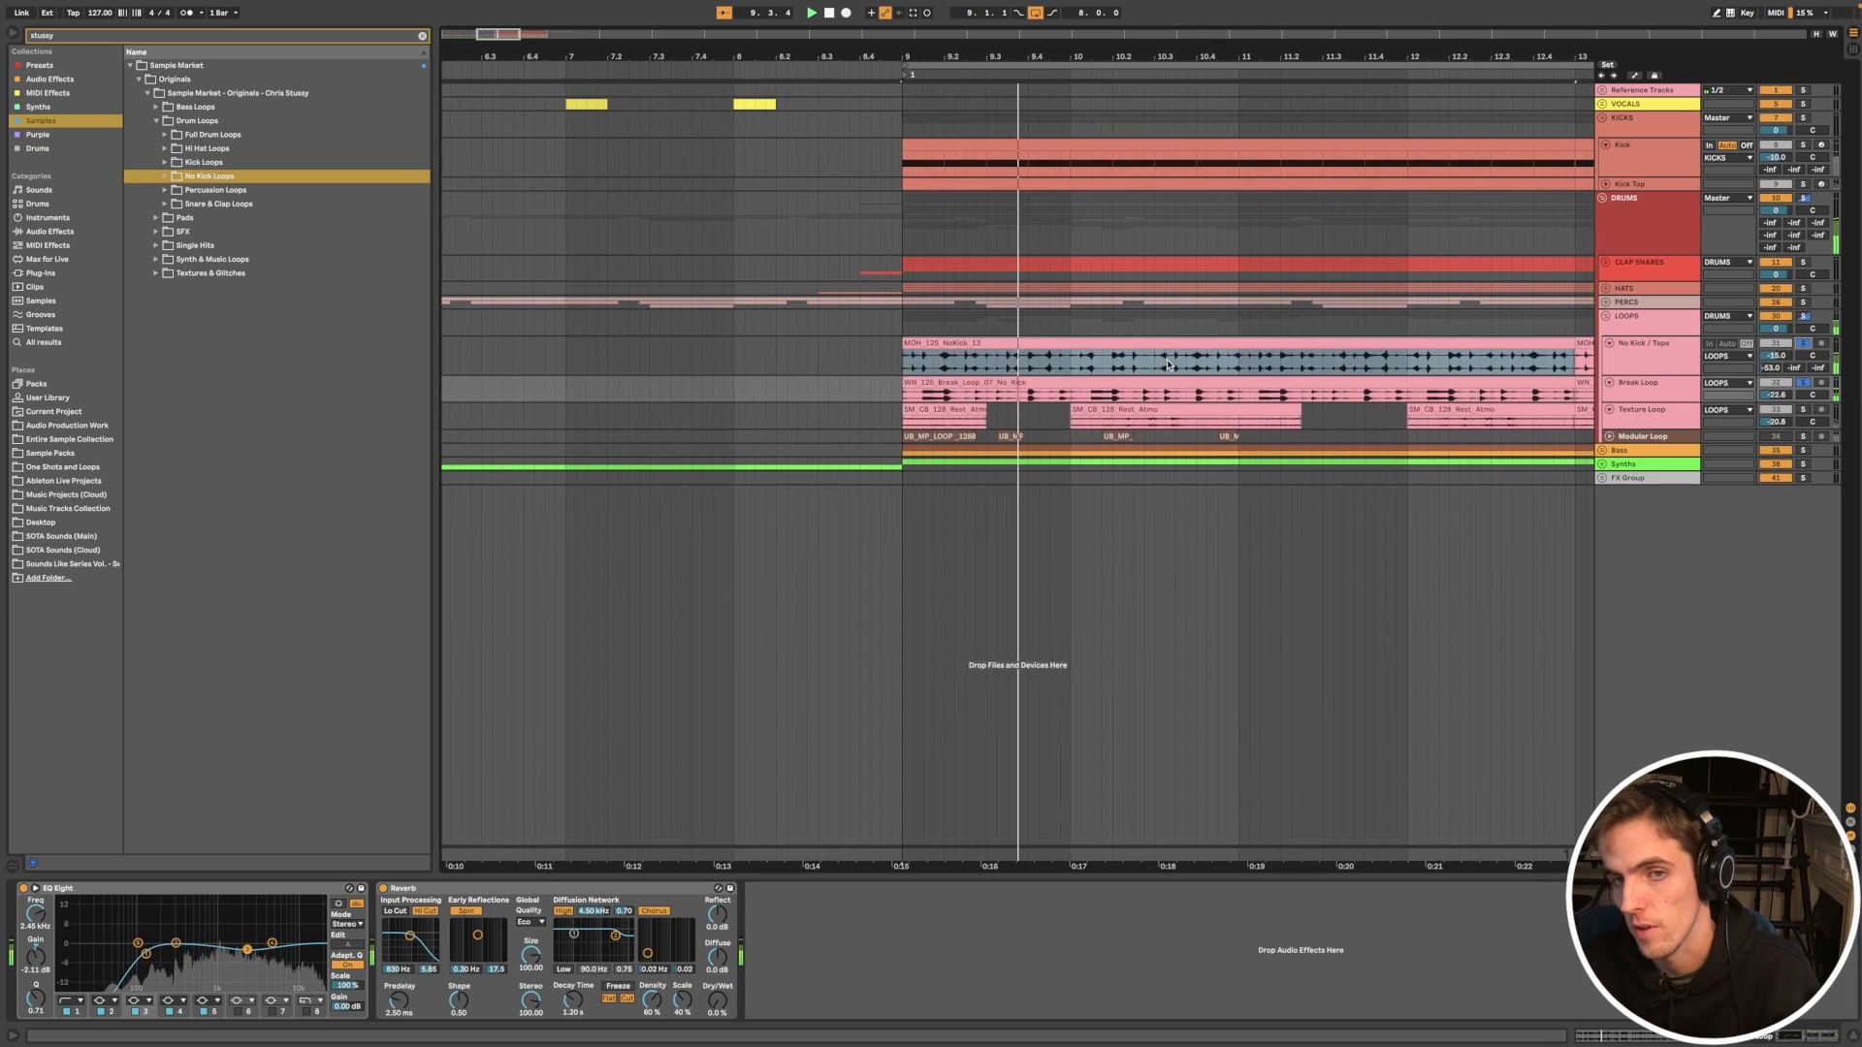
scroll(1168, 365, "down", 4)
scroll(1167, 365, "down", 1)
key("space")
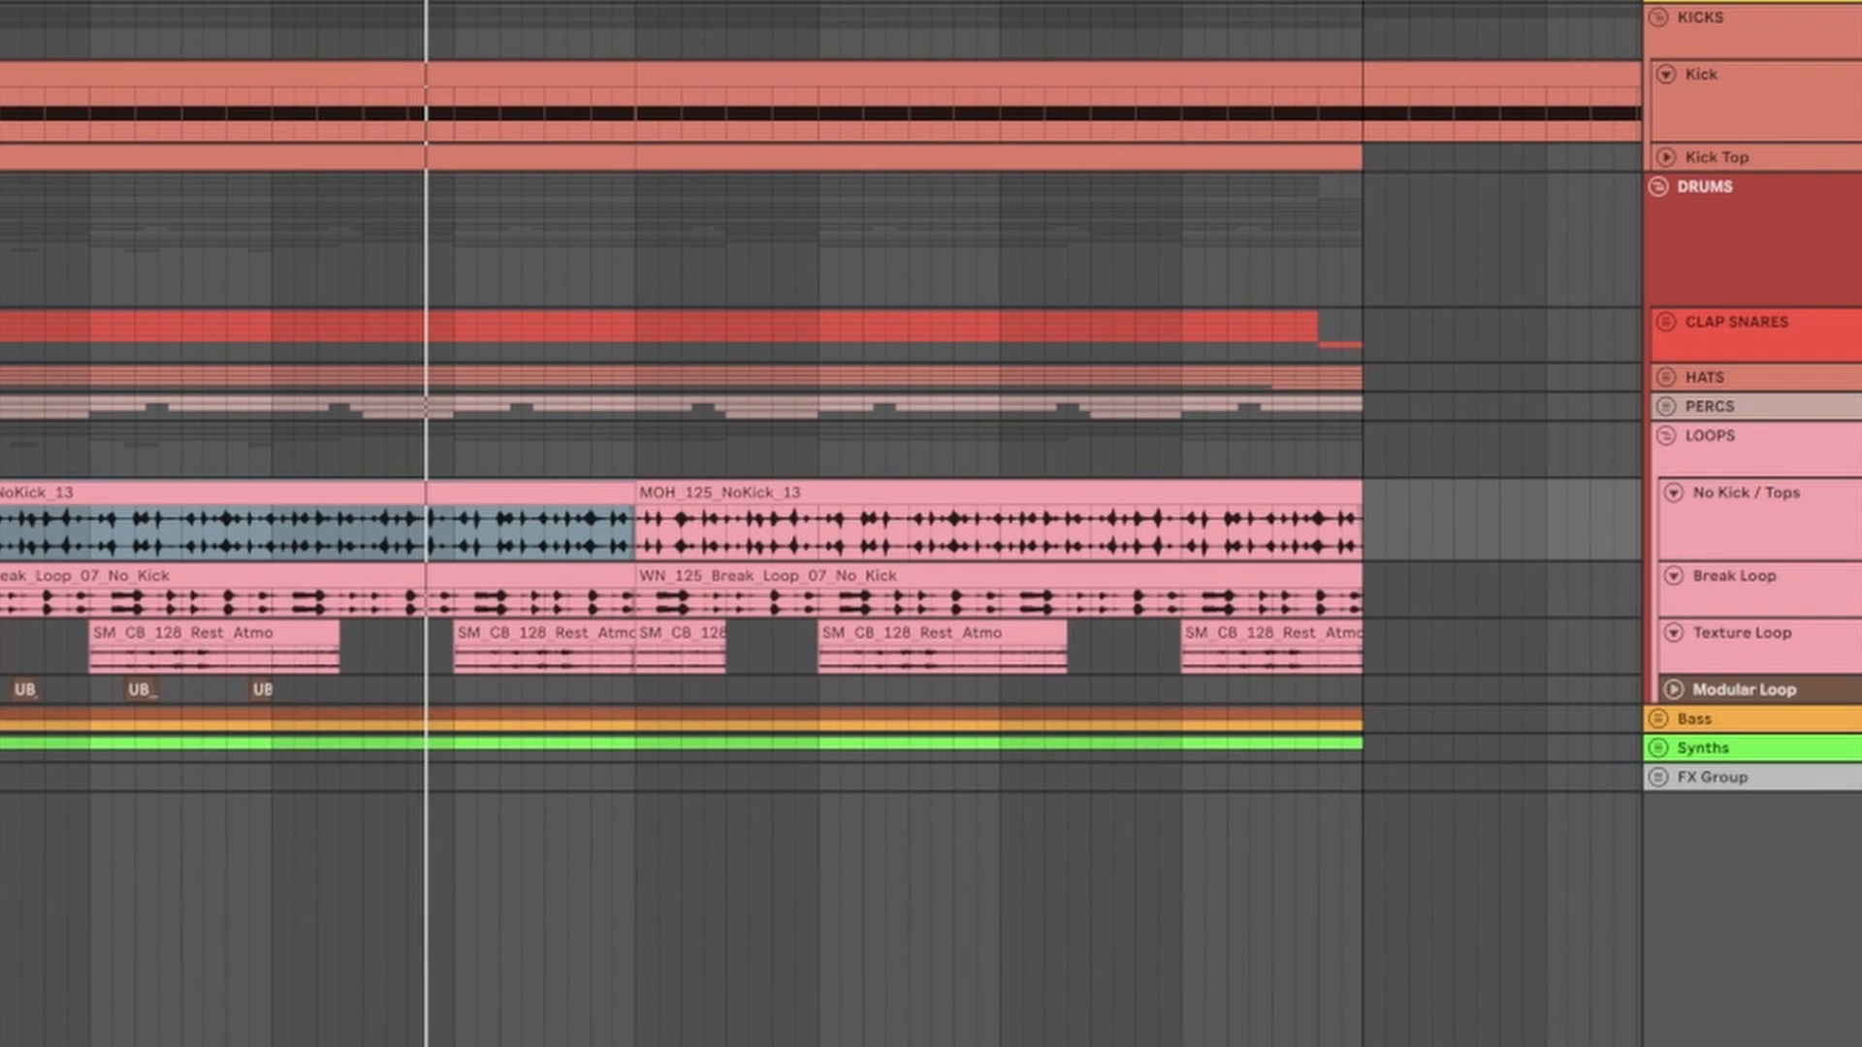
Step: Enlarge the Break Loop and No Kick / Tops tracks to compare their waveforms up close
key("plus")
key("plus")
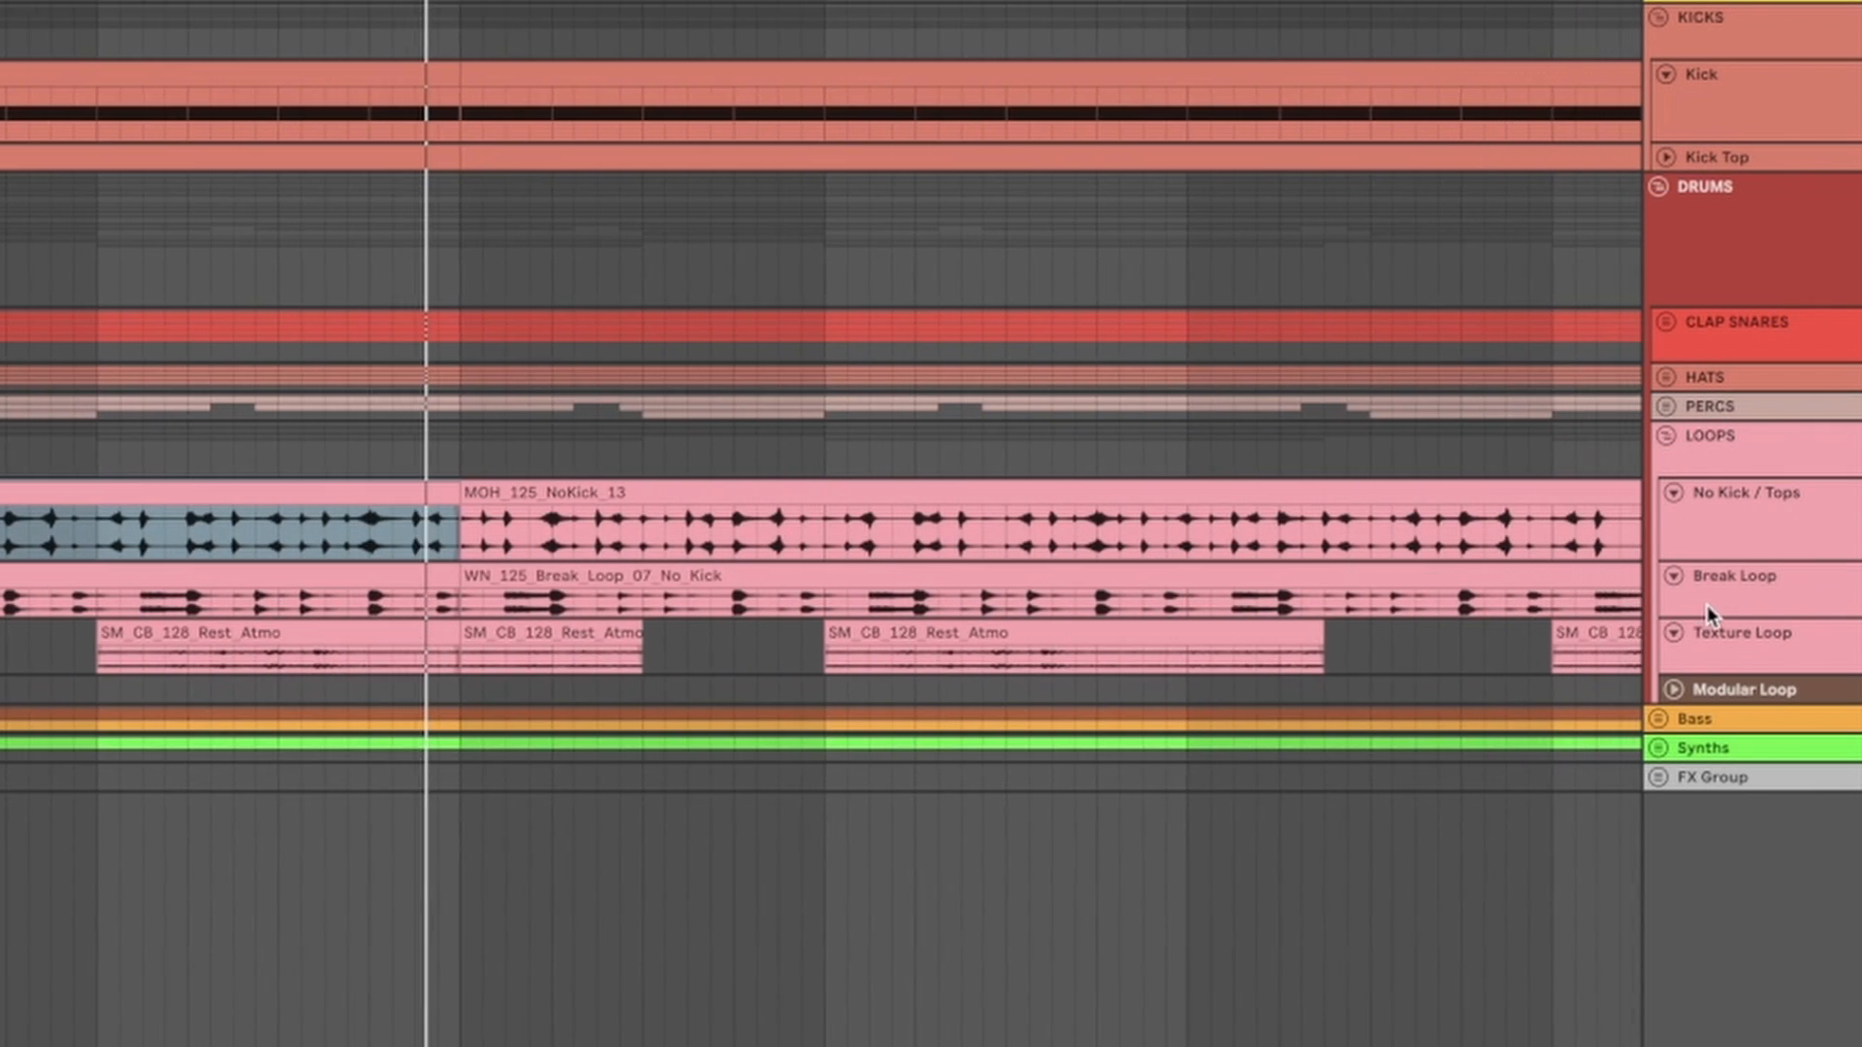
left_click_drag(1713, 619, 1743, 686)
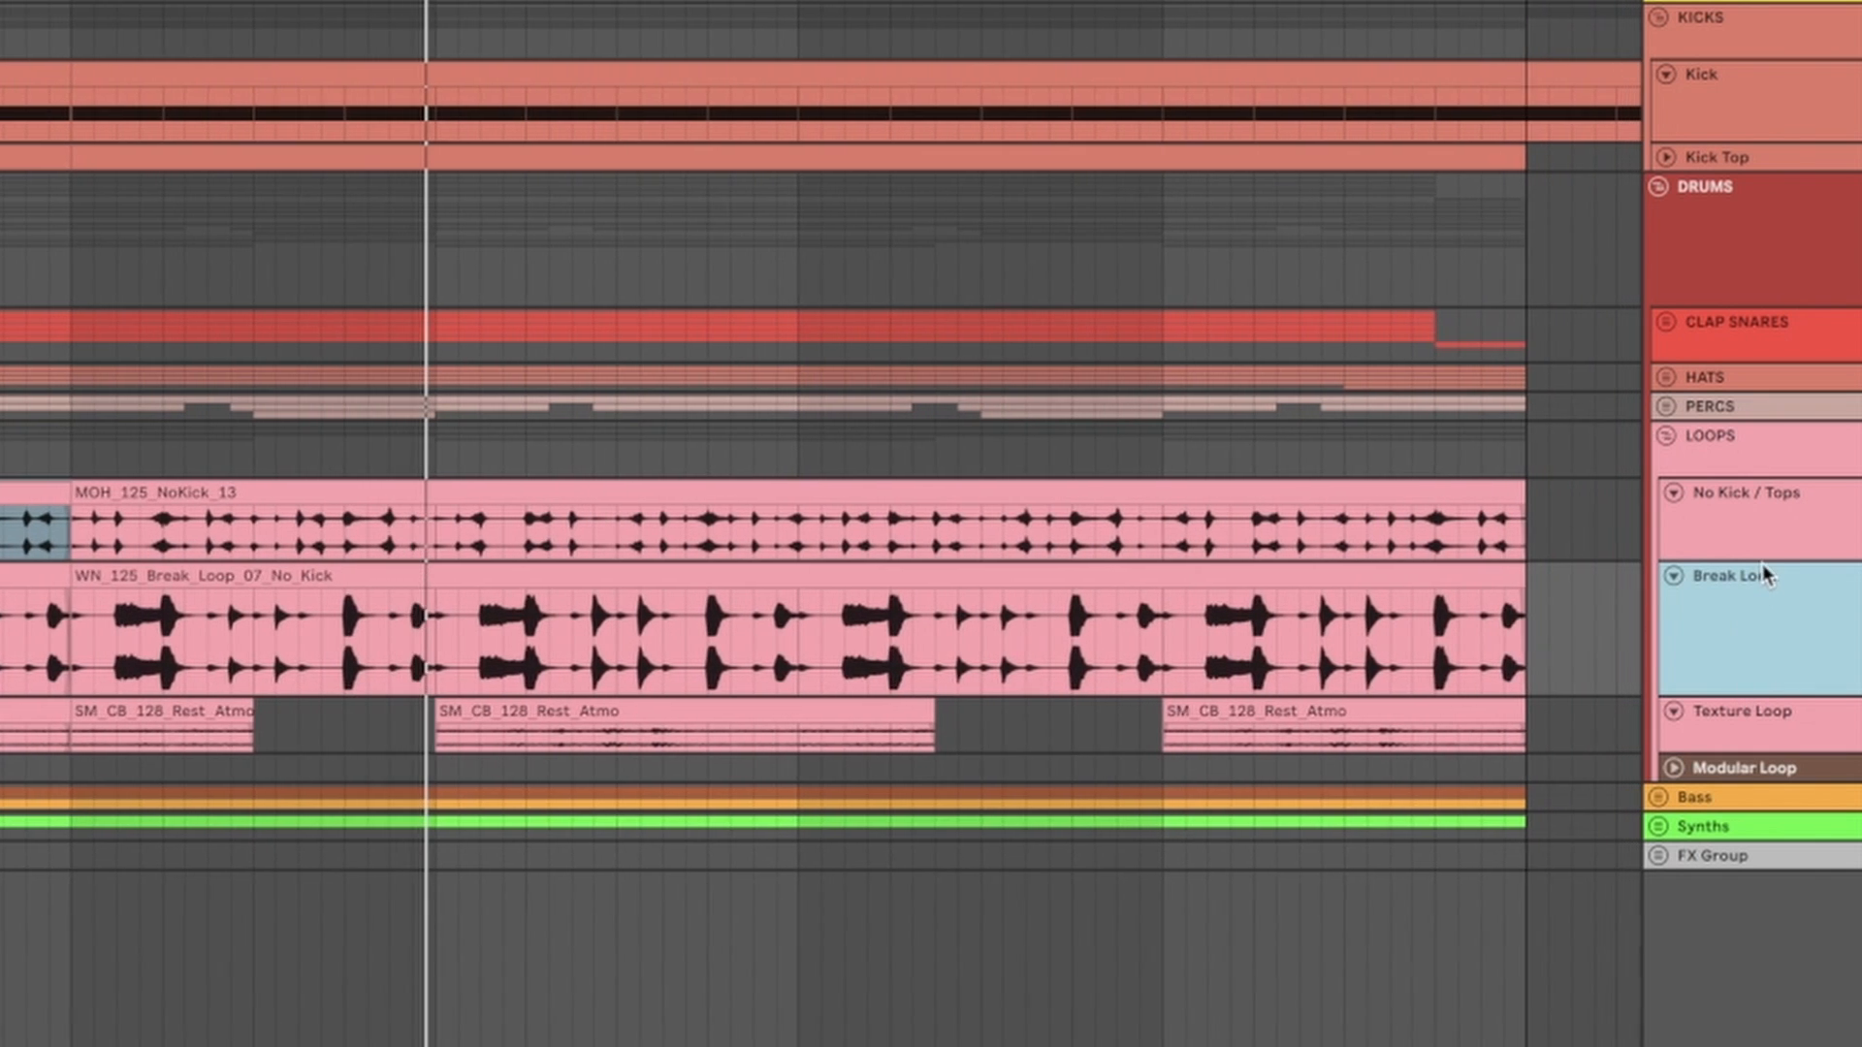
left_click_drag(1763, 562, 1771, 638)
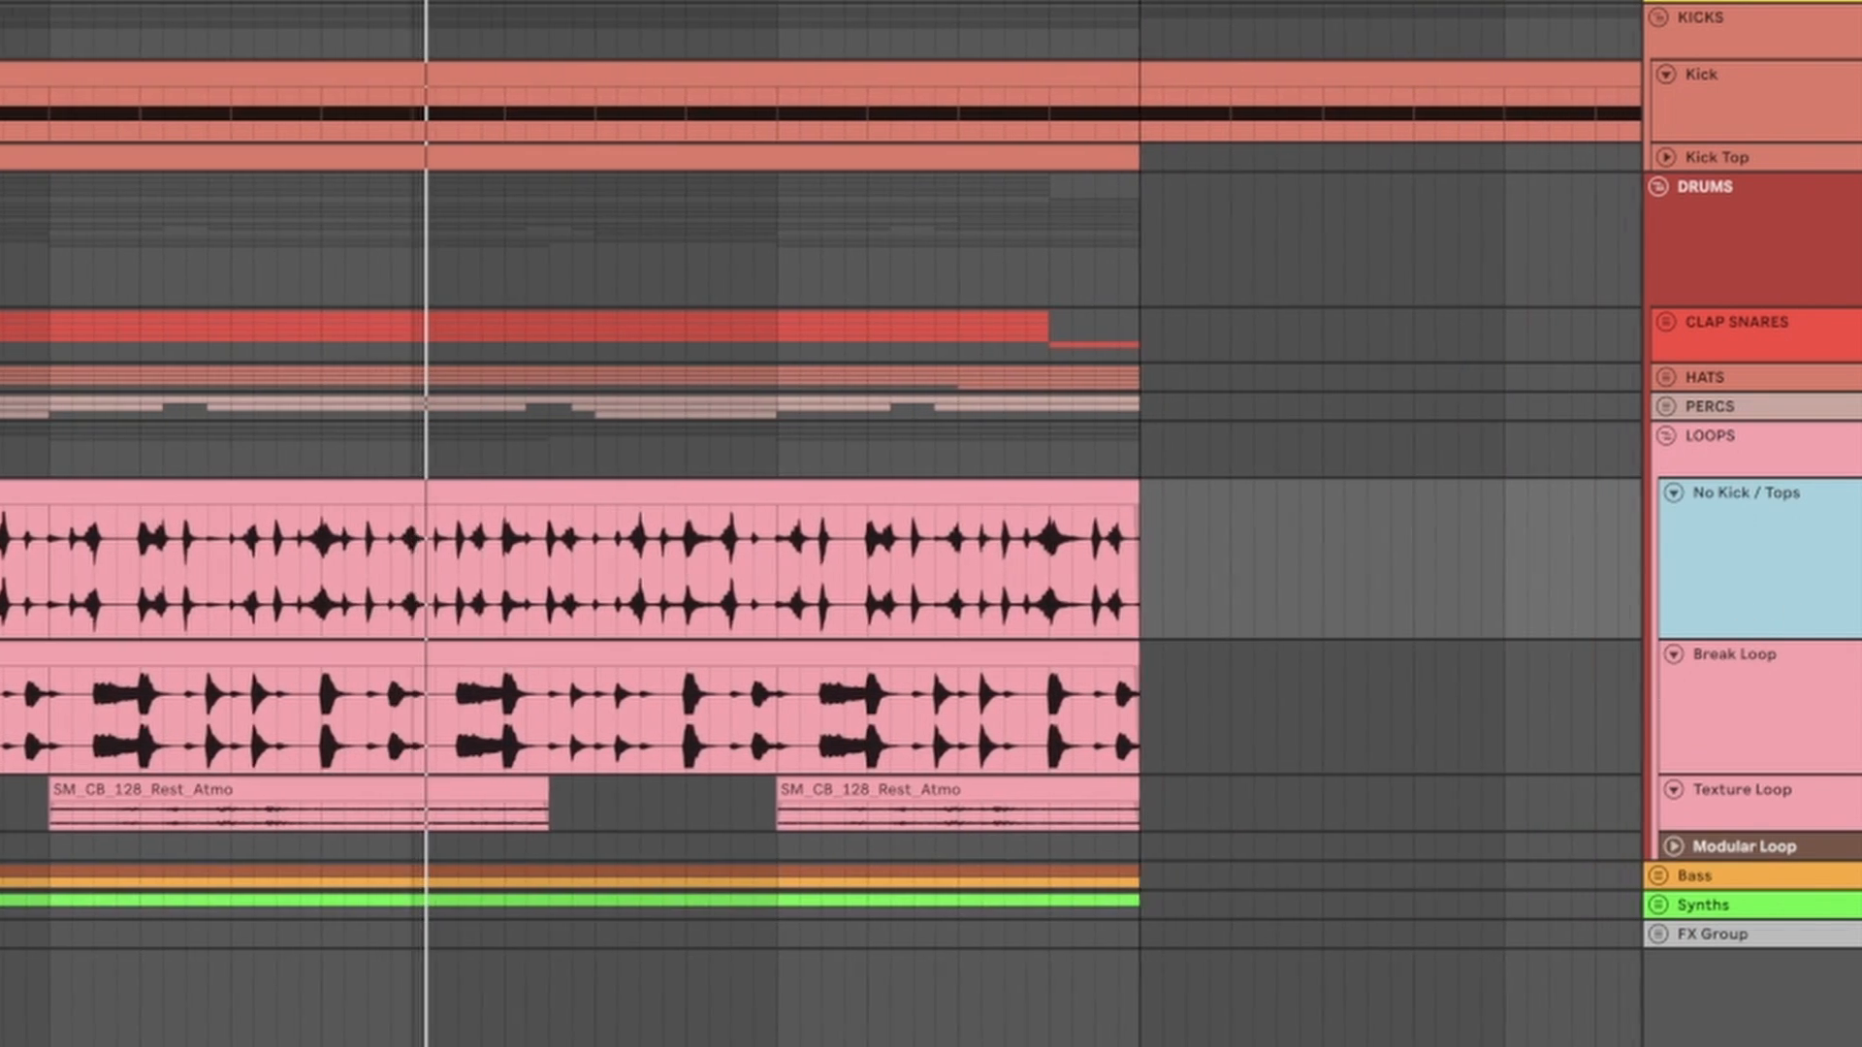
left_click(1688, 580)
left_click(1688, 580)
key("space")
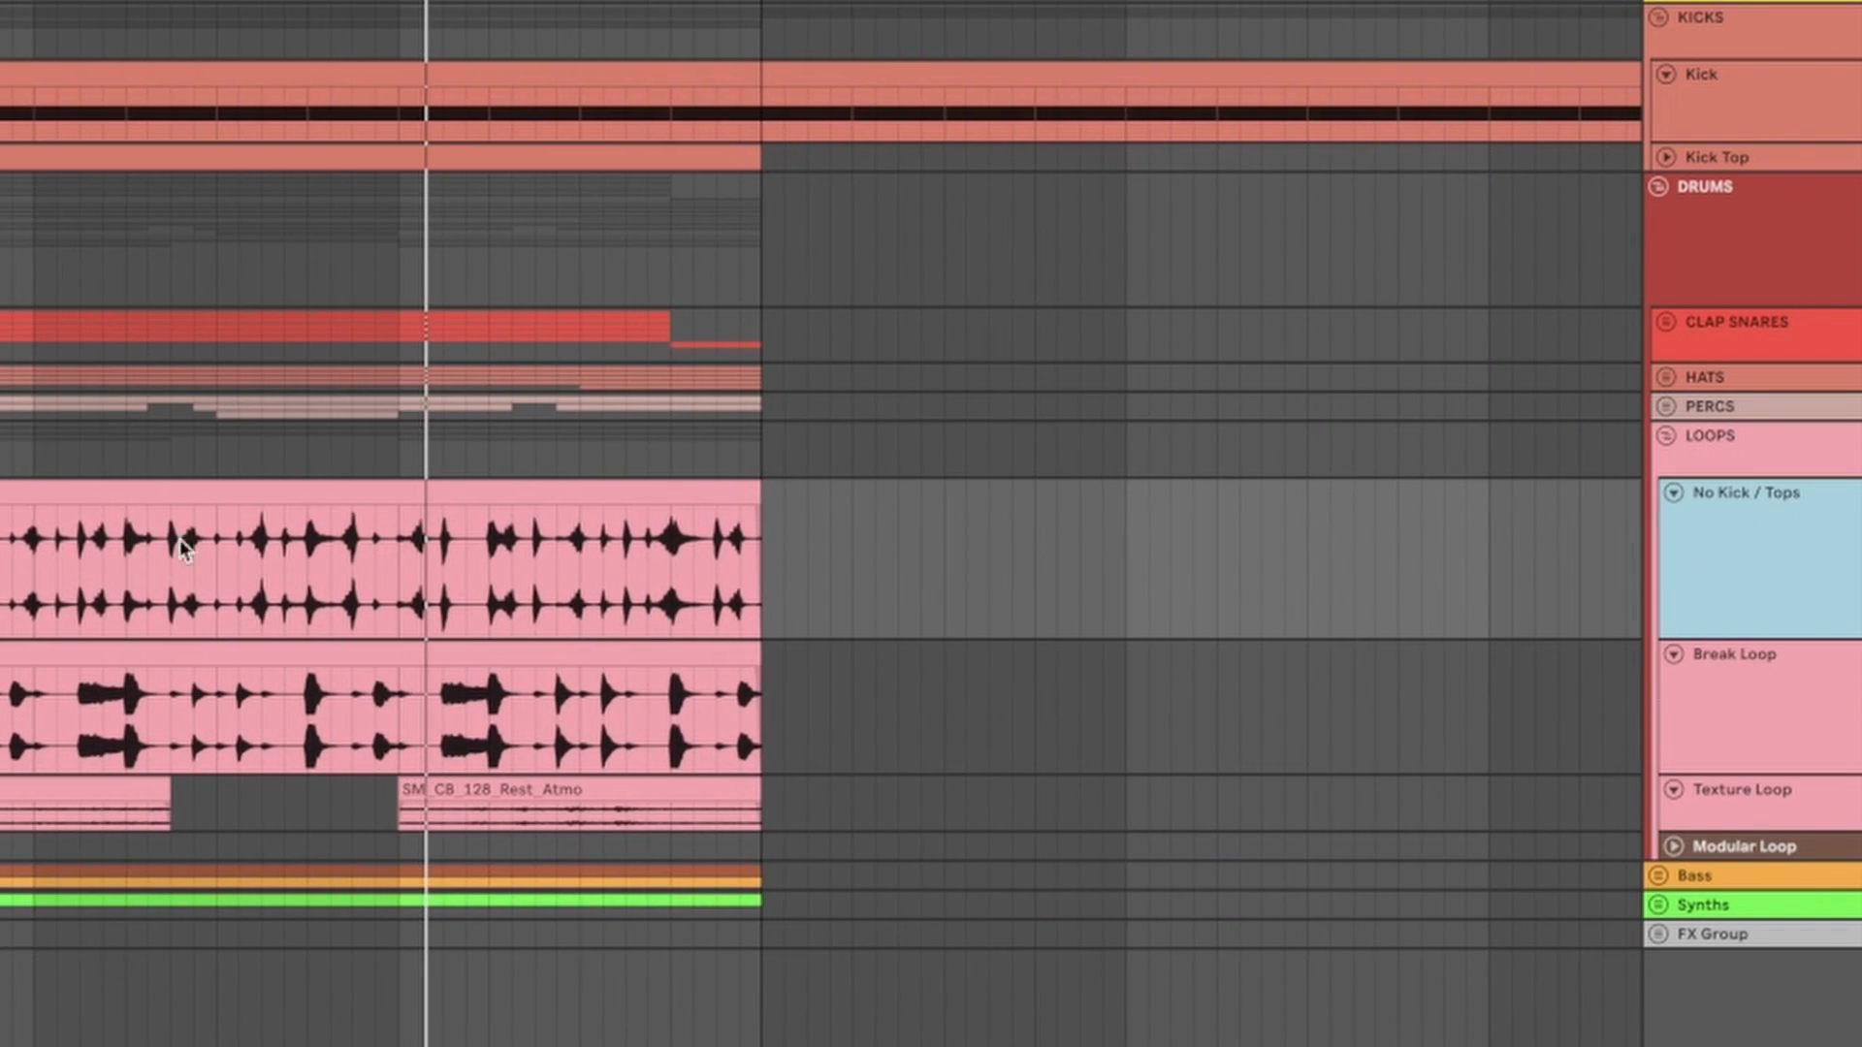
Step: Open the second MOH_125_NoKick_13 clip, at bar 13, to examine its warp settings
left_click(29, 533)
scroll(42, 532, "left", 5)
double_click(87, 495)
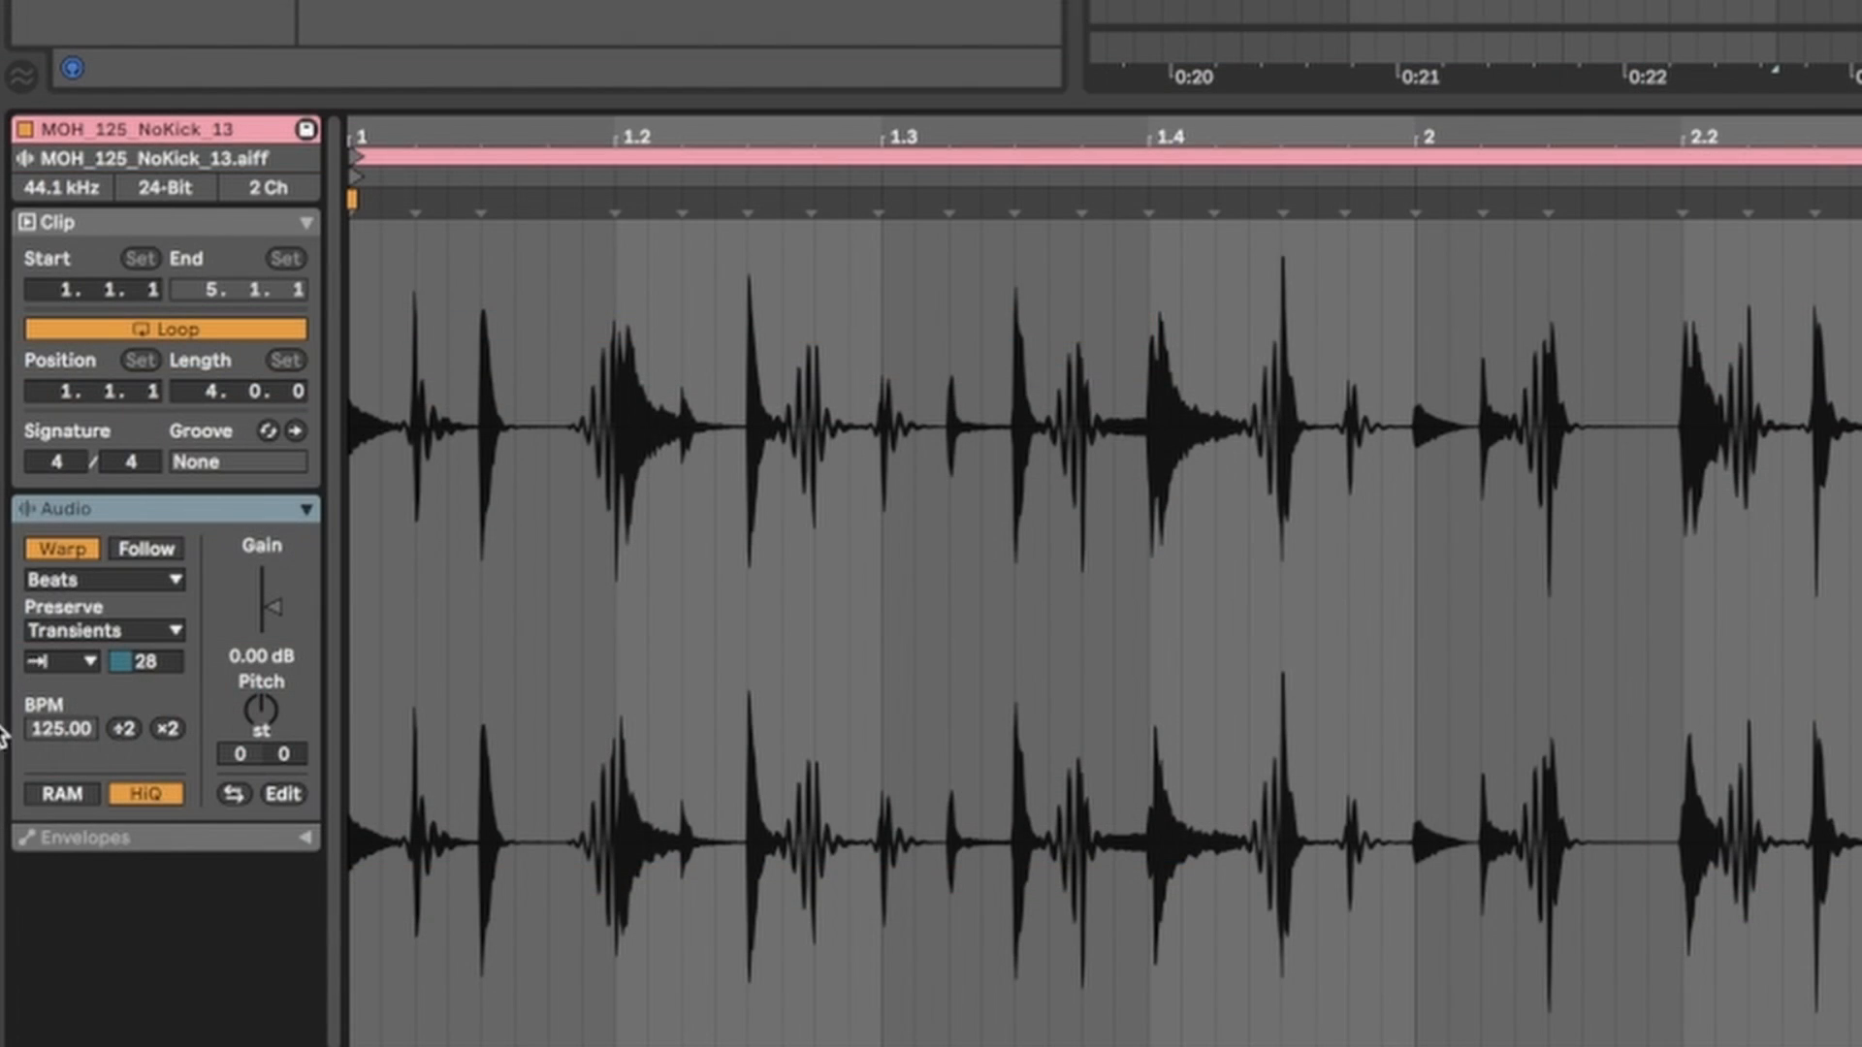
Step: Keep the clip's transient loop mode off and set its transient envelope to 21 after trying 100
left_click(35, 661)
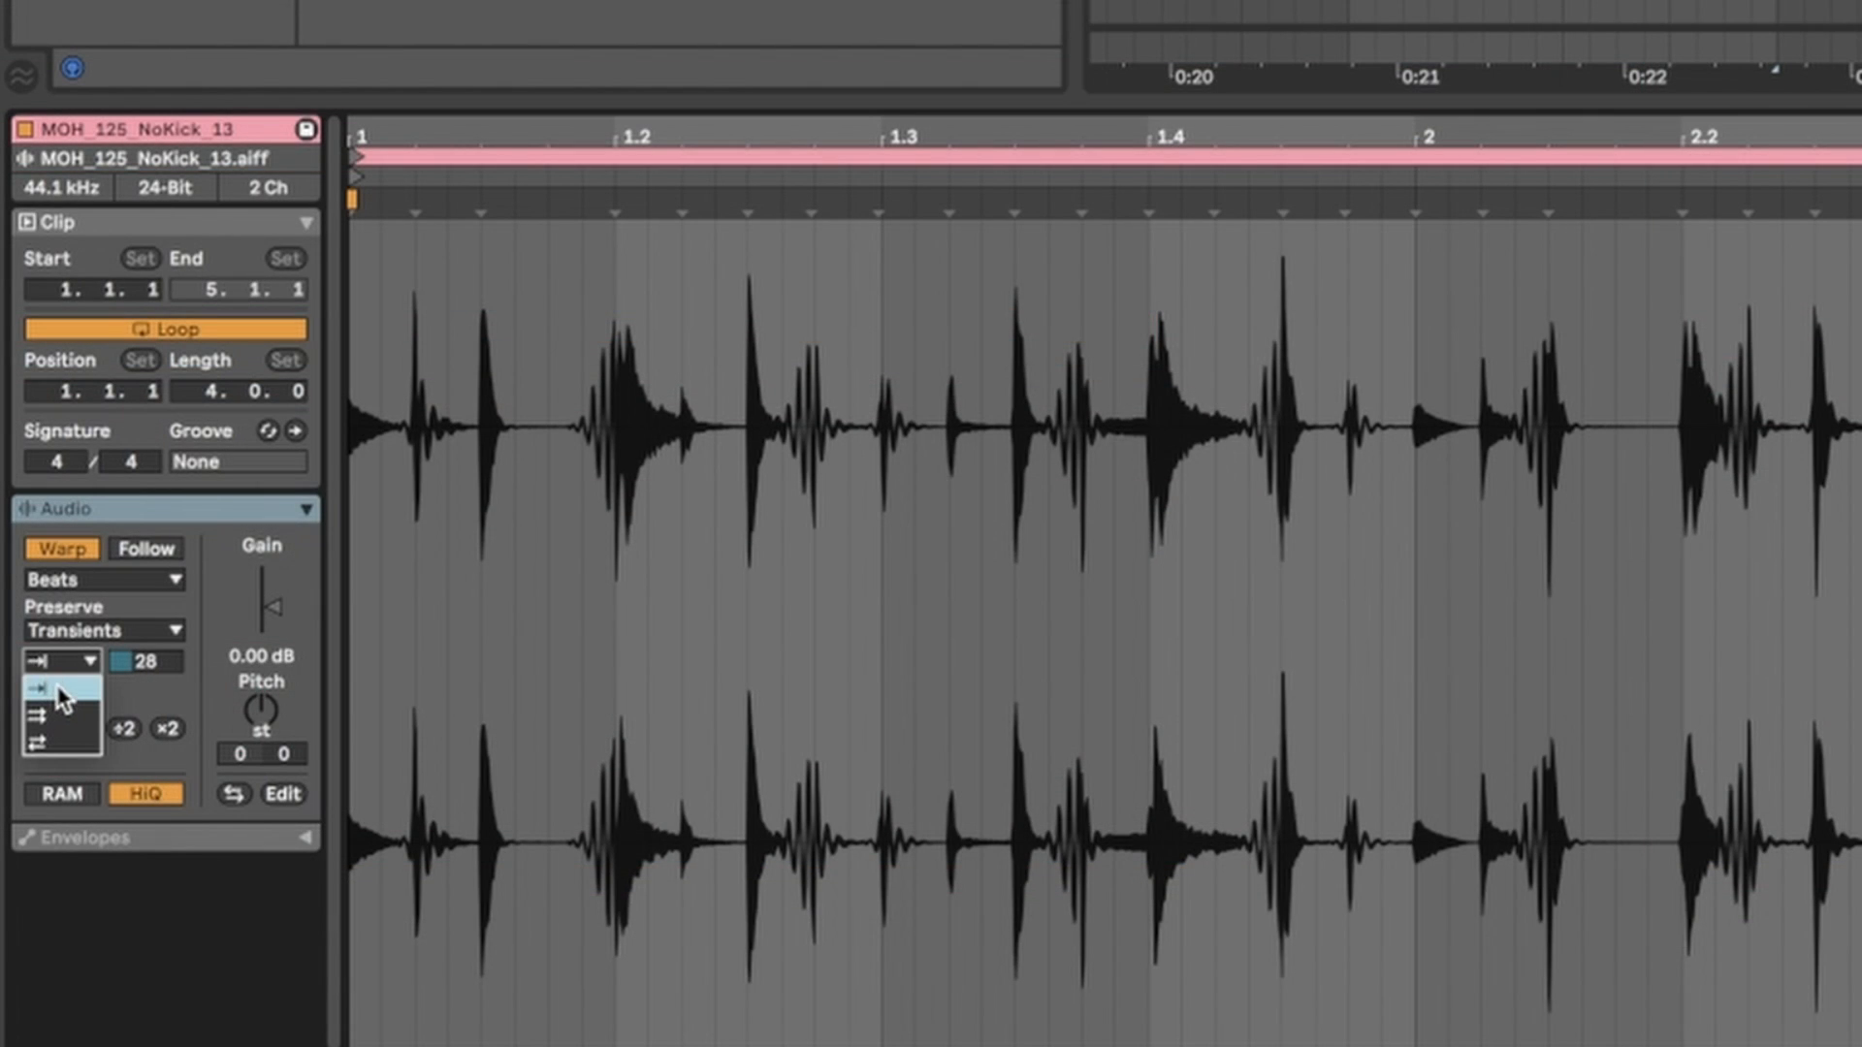
left_click(56, 691)
left_click(45, 667)
left_click(66, 691)
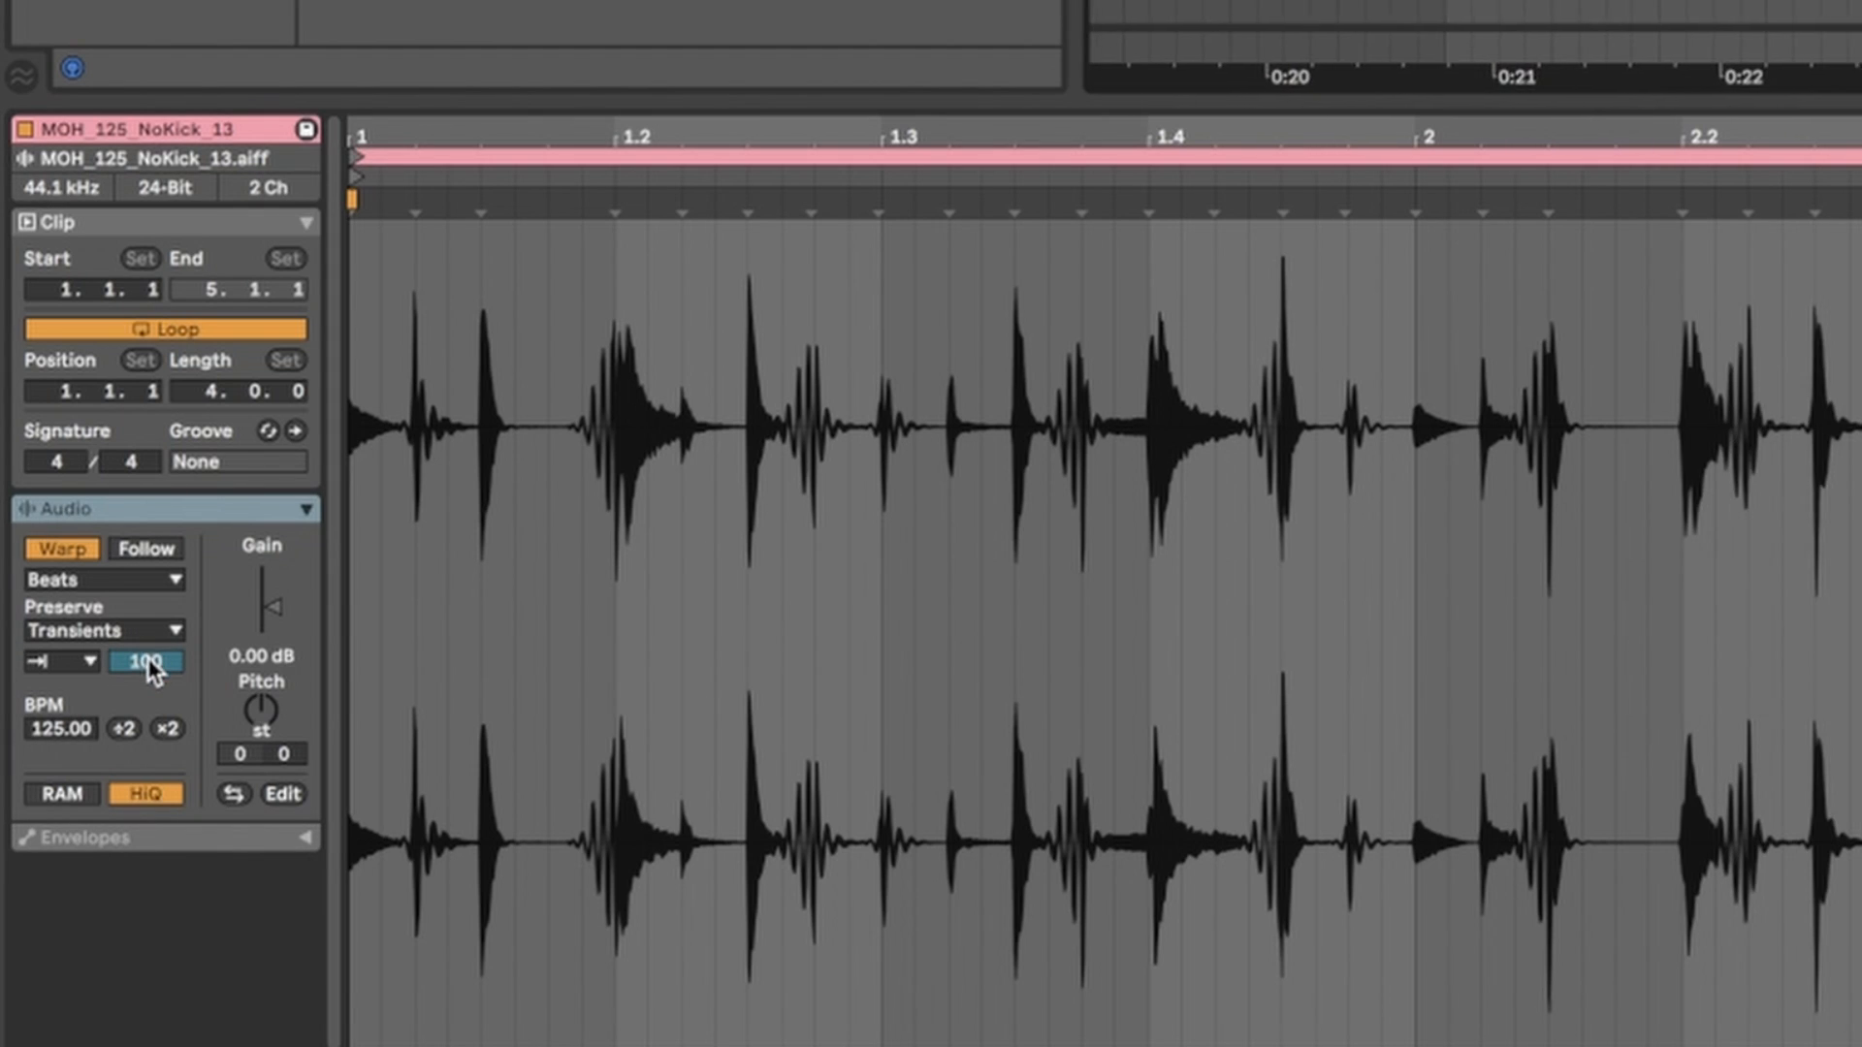
mouse_move(151, 665)
left_mouse_down()
mouse_move(150, 763)
mouse_move(151, 665)
left_mouse_up()
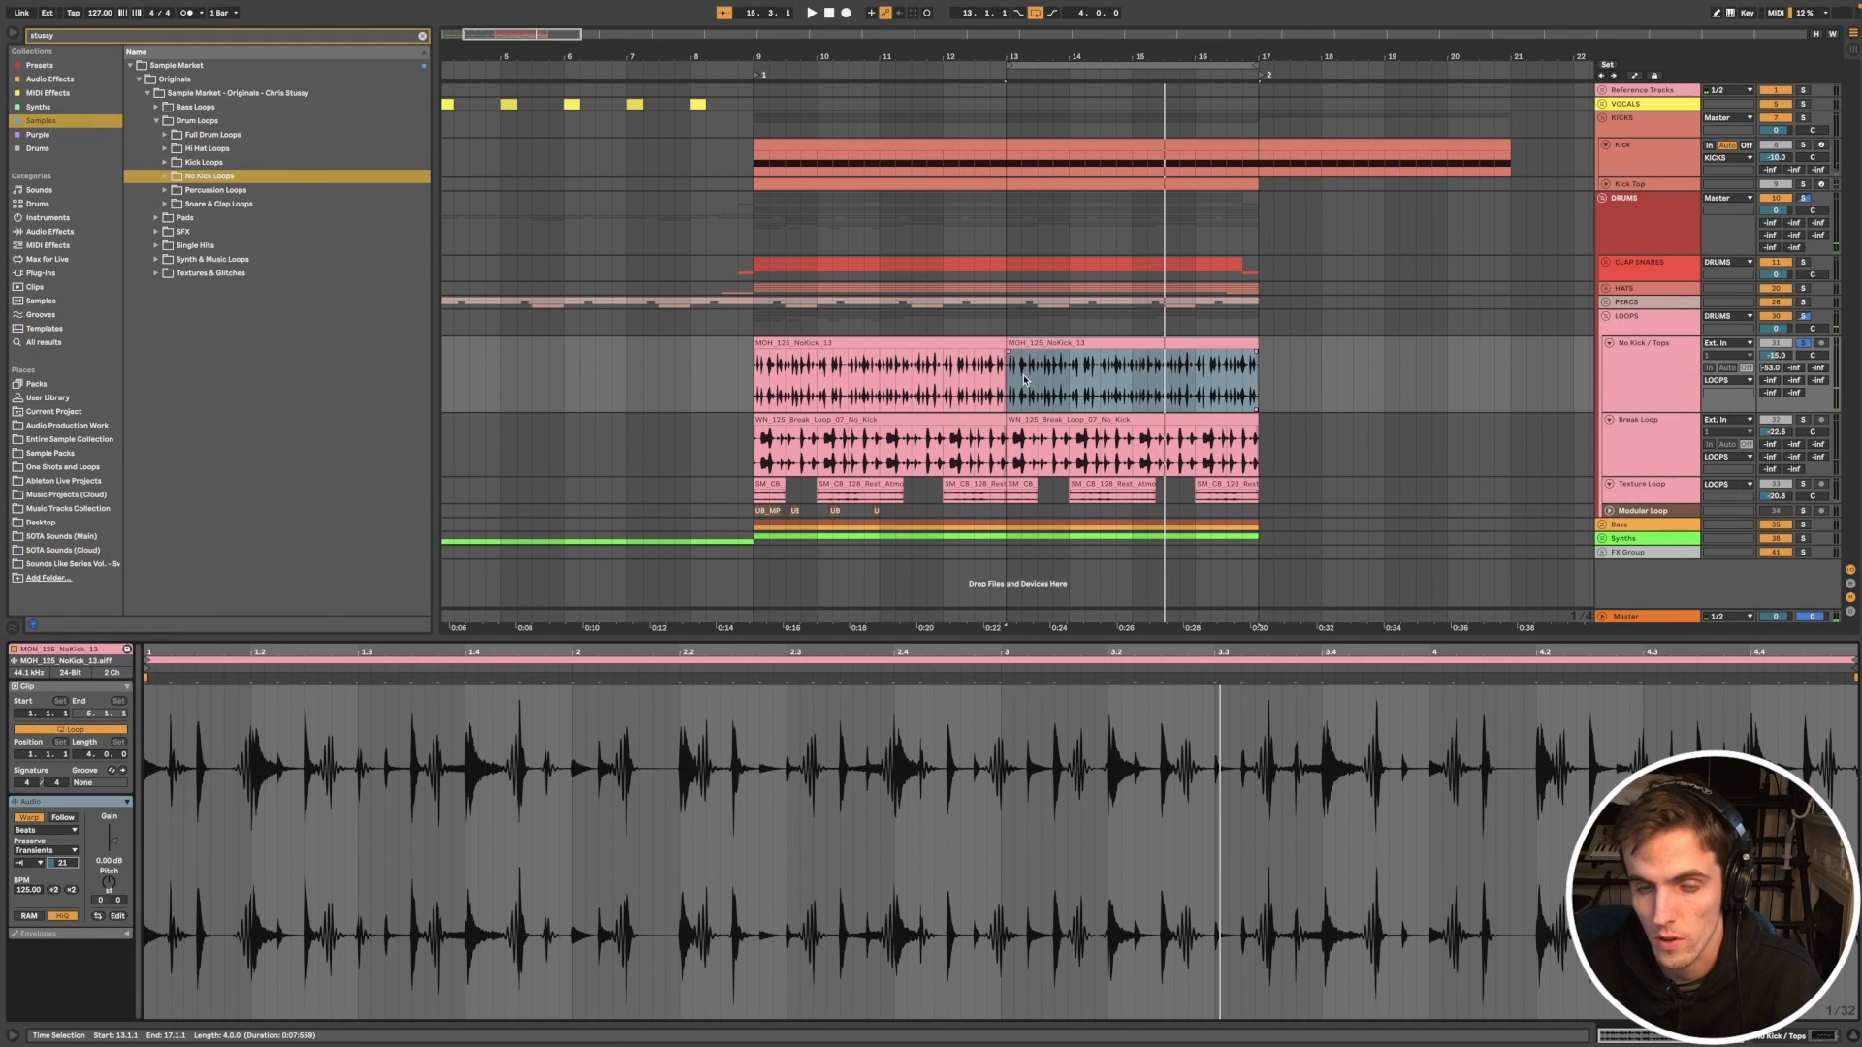
Step: Check the first MOH_125_NoKick_13 clip's warp settings, stop playback, and show the No Kick / Tops devices
left_click(958, 347)
key("space")
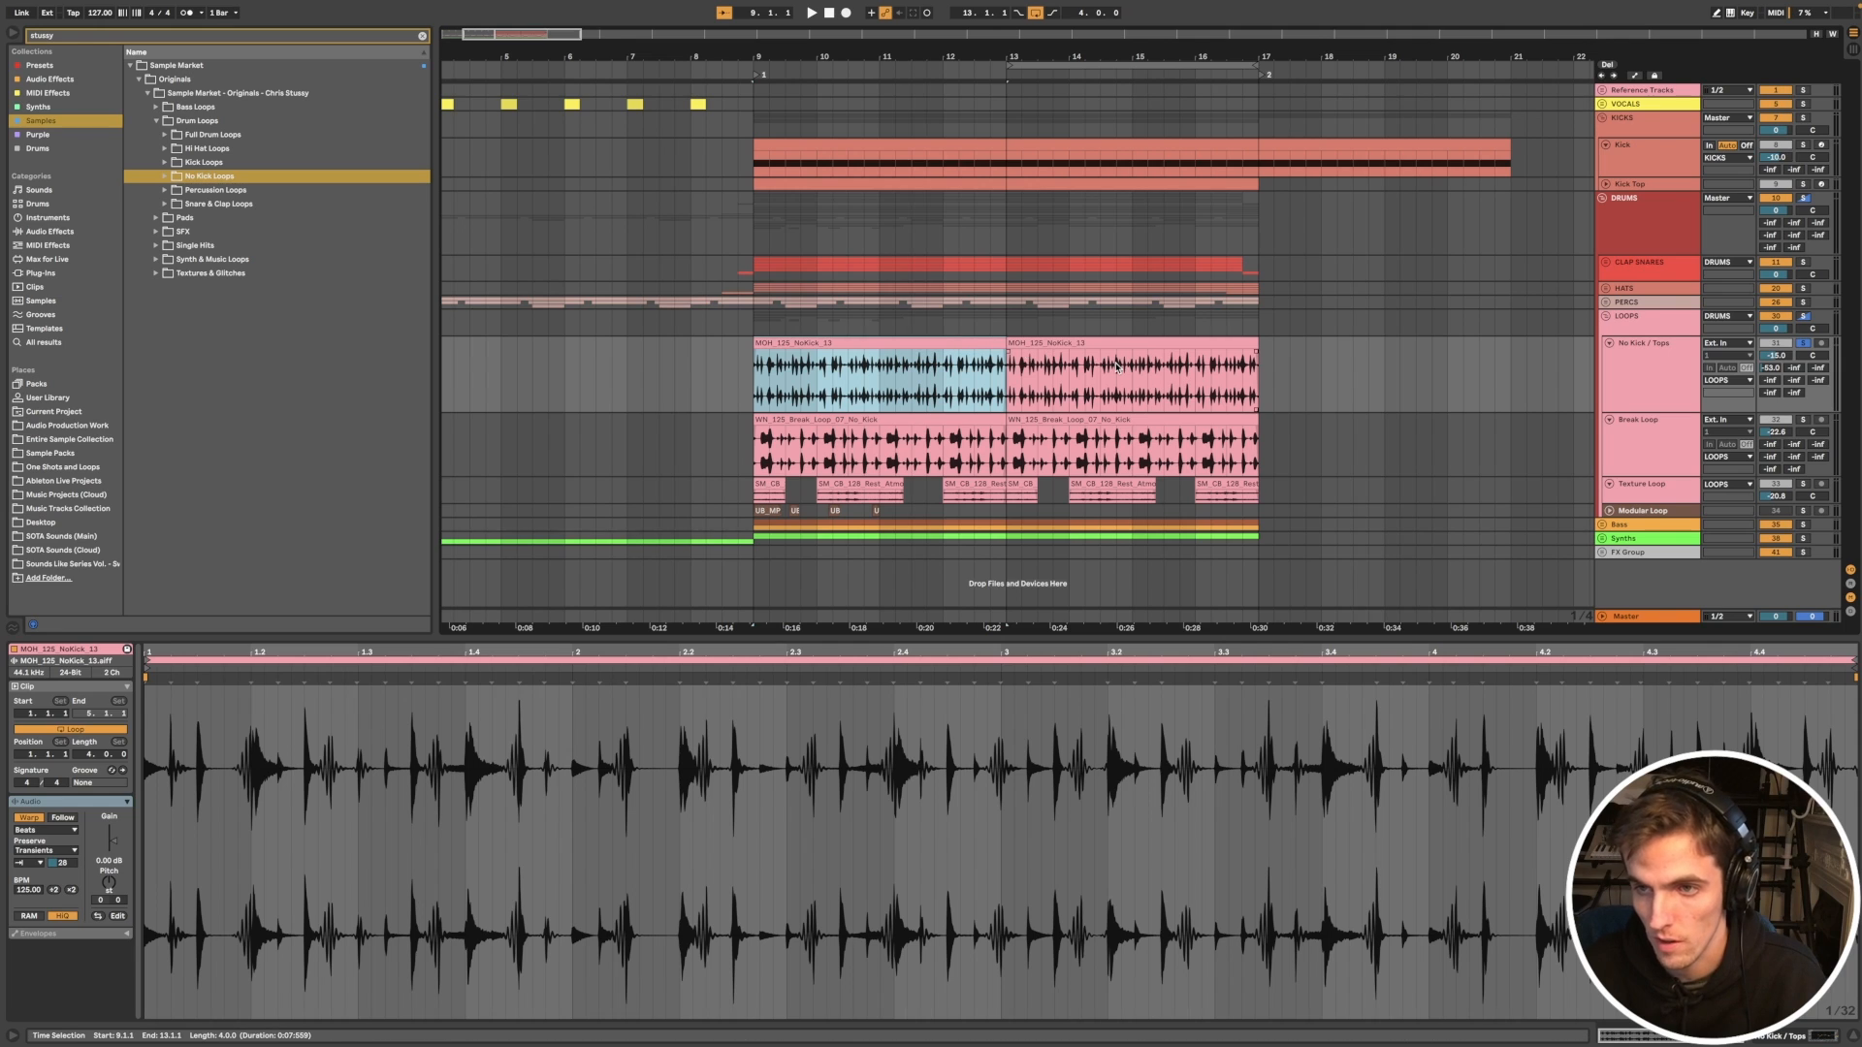
left_click(1639, 364)
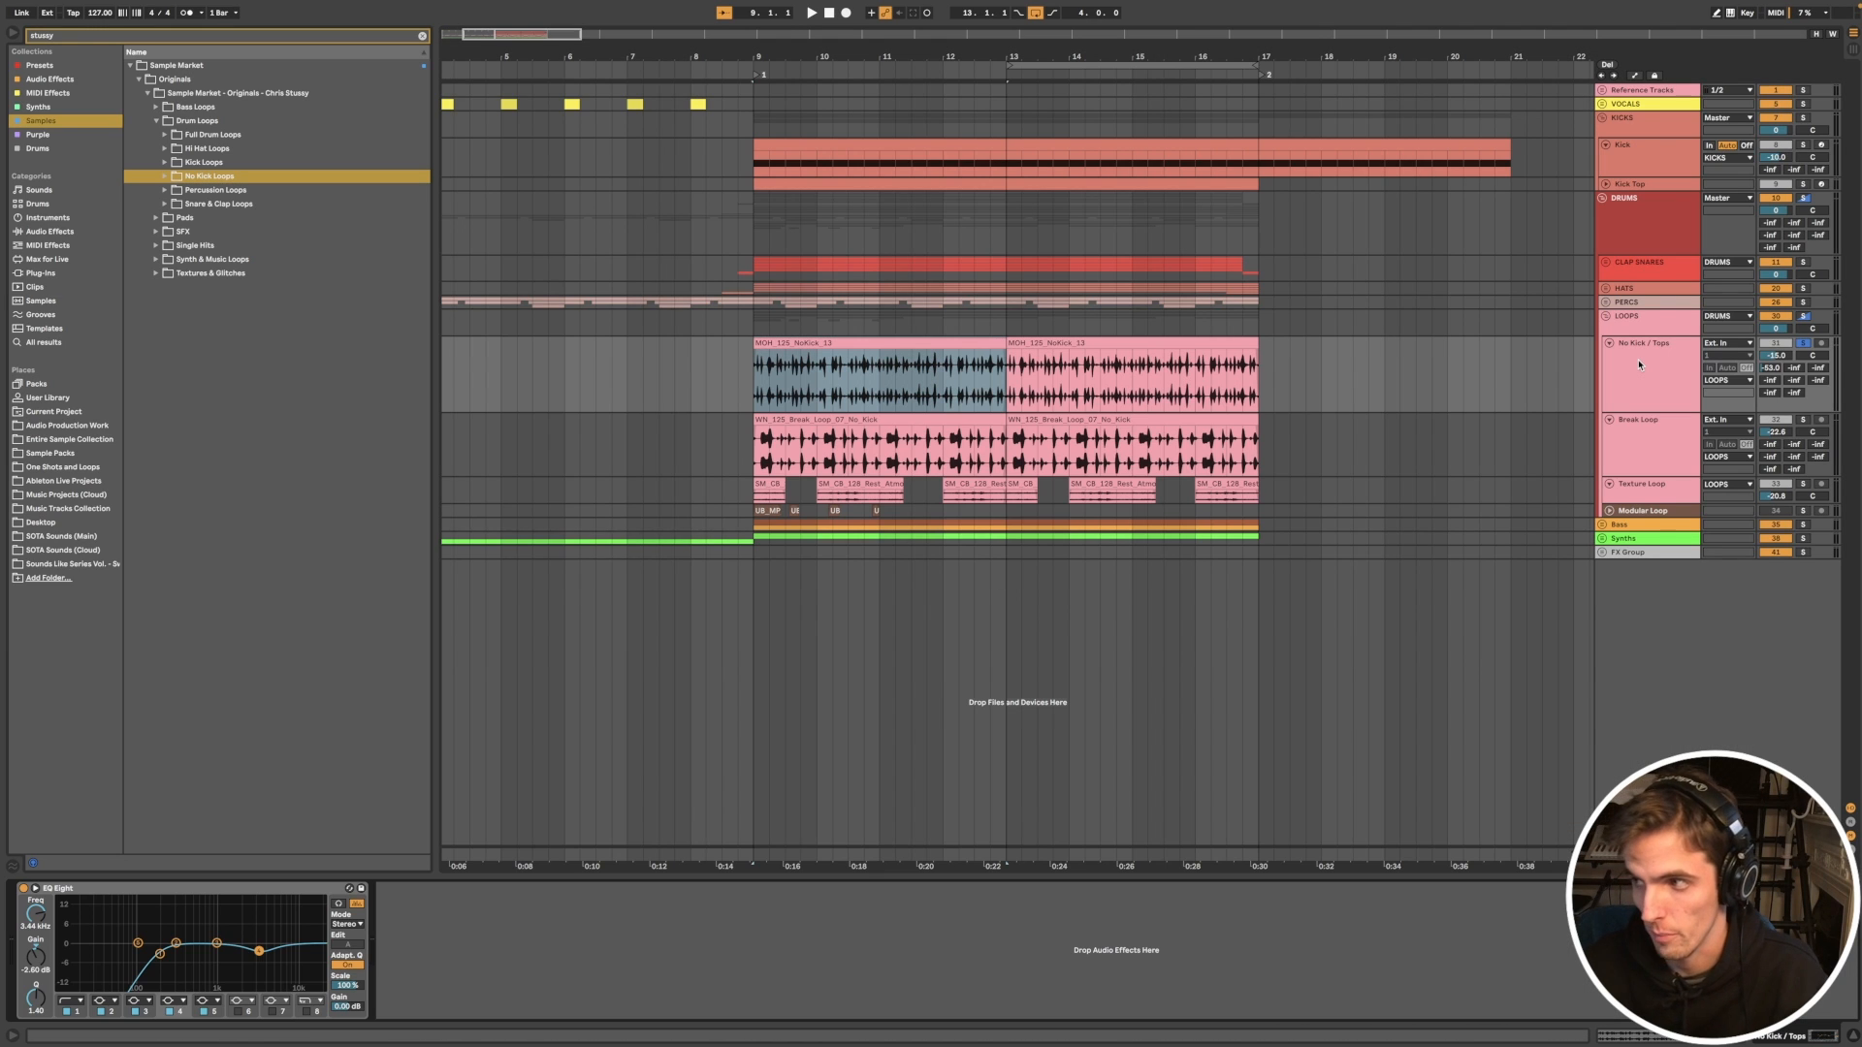
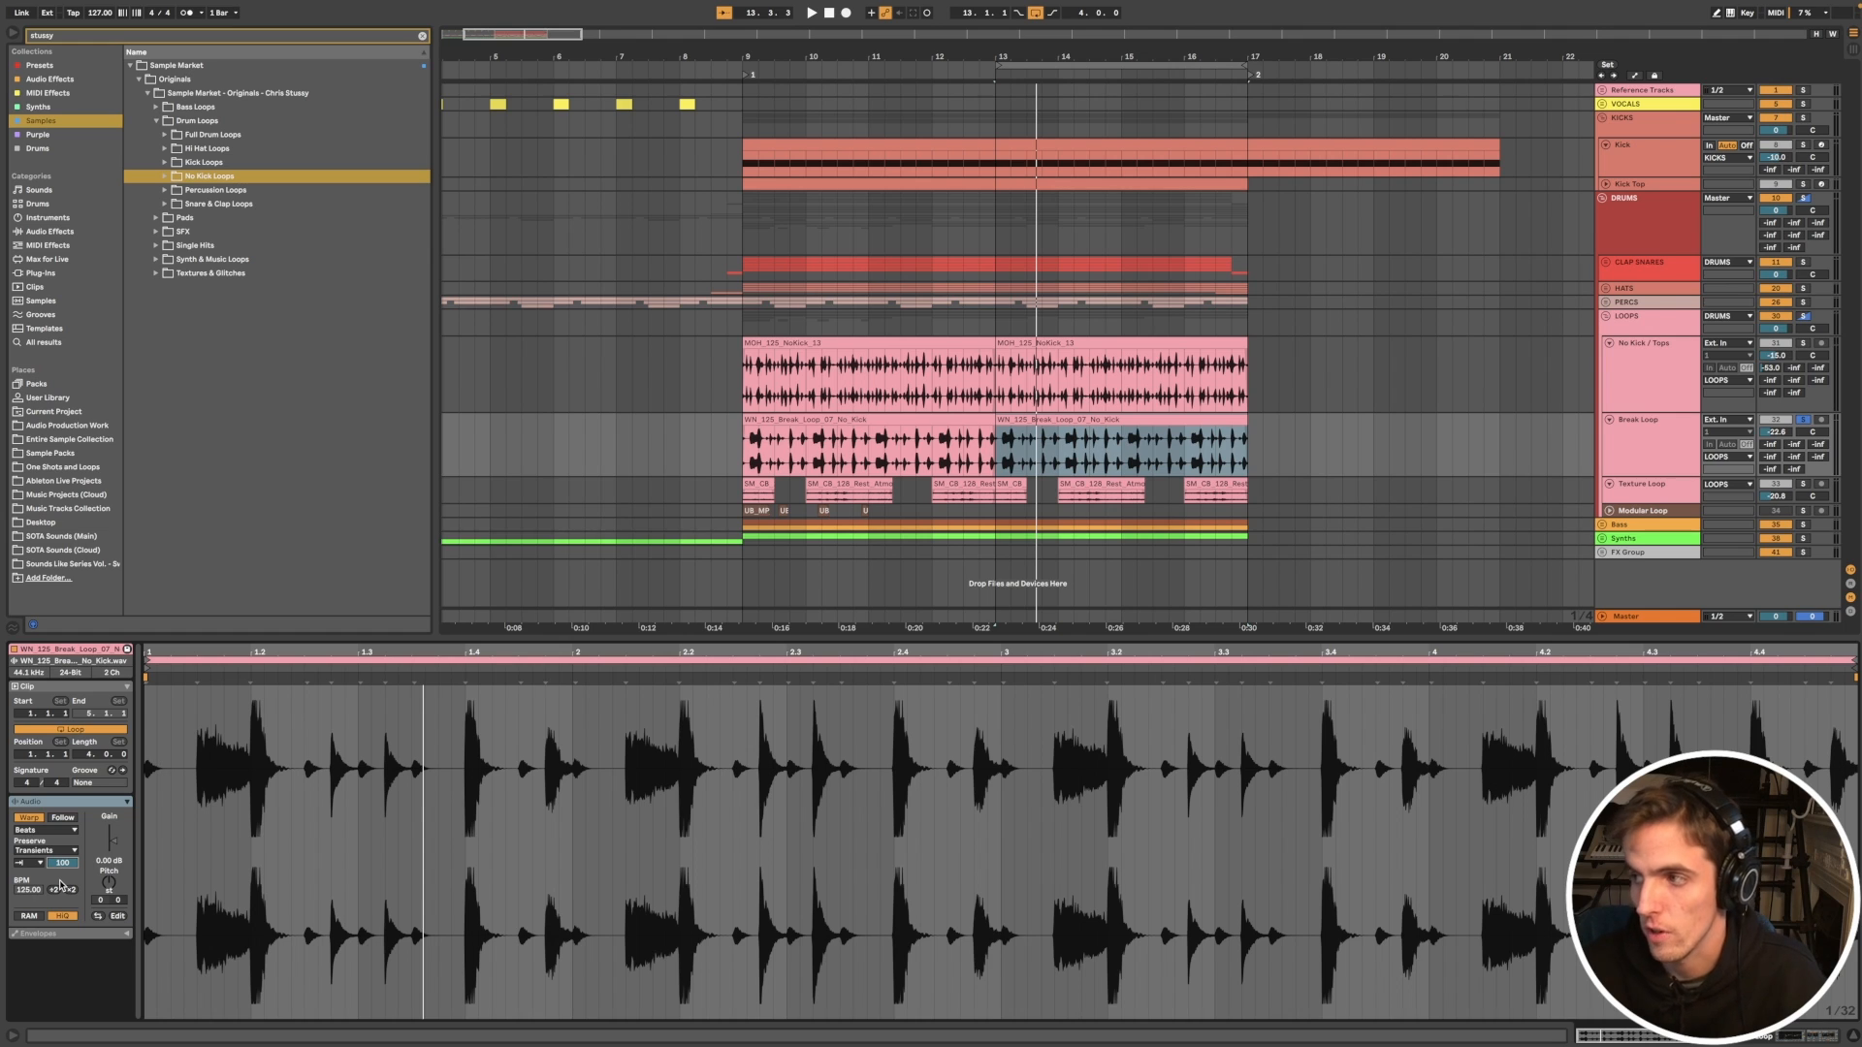
Step: Set the transient envelope of the WN_125_Break_Loop_07_No_Kick clip to 59 while checking its playback
key("space")
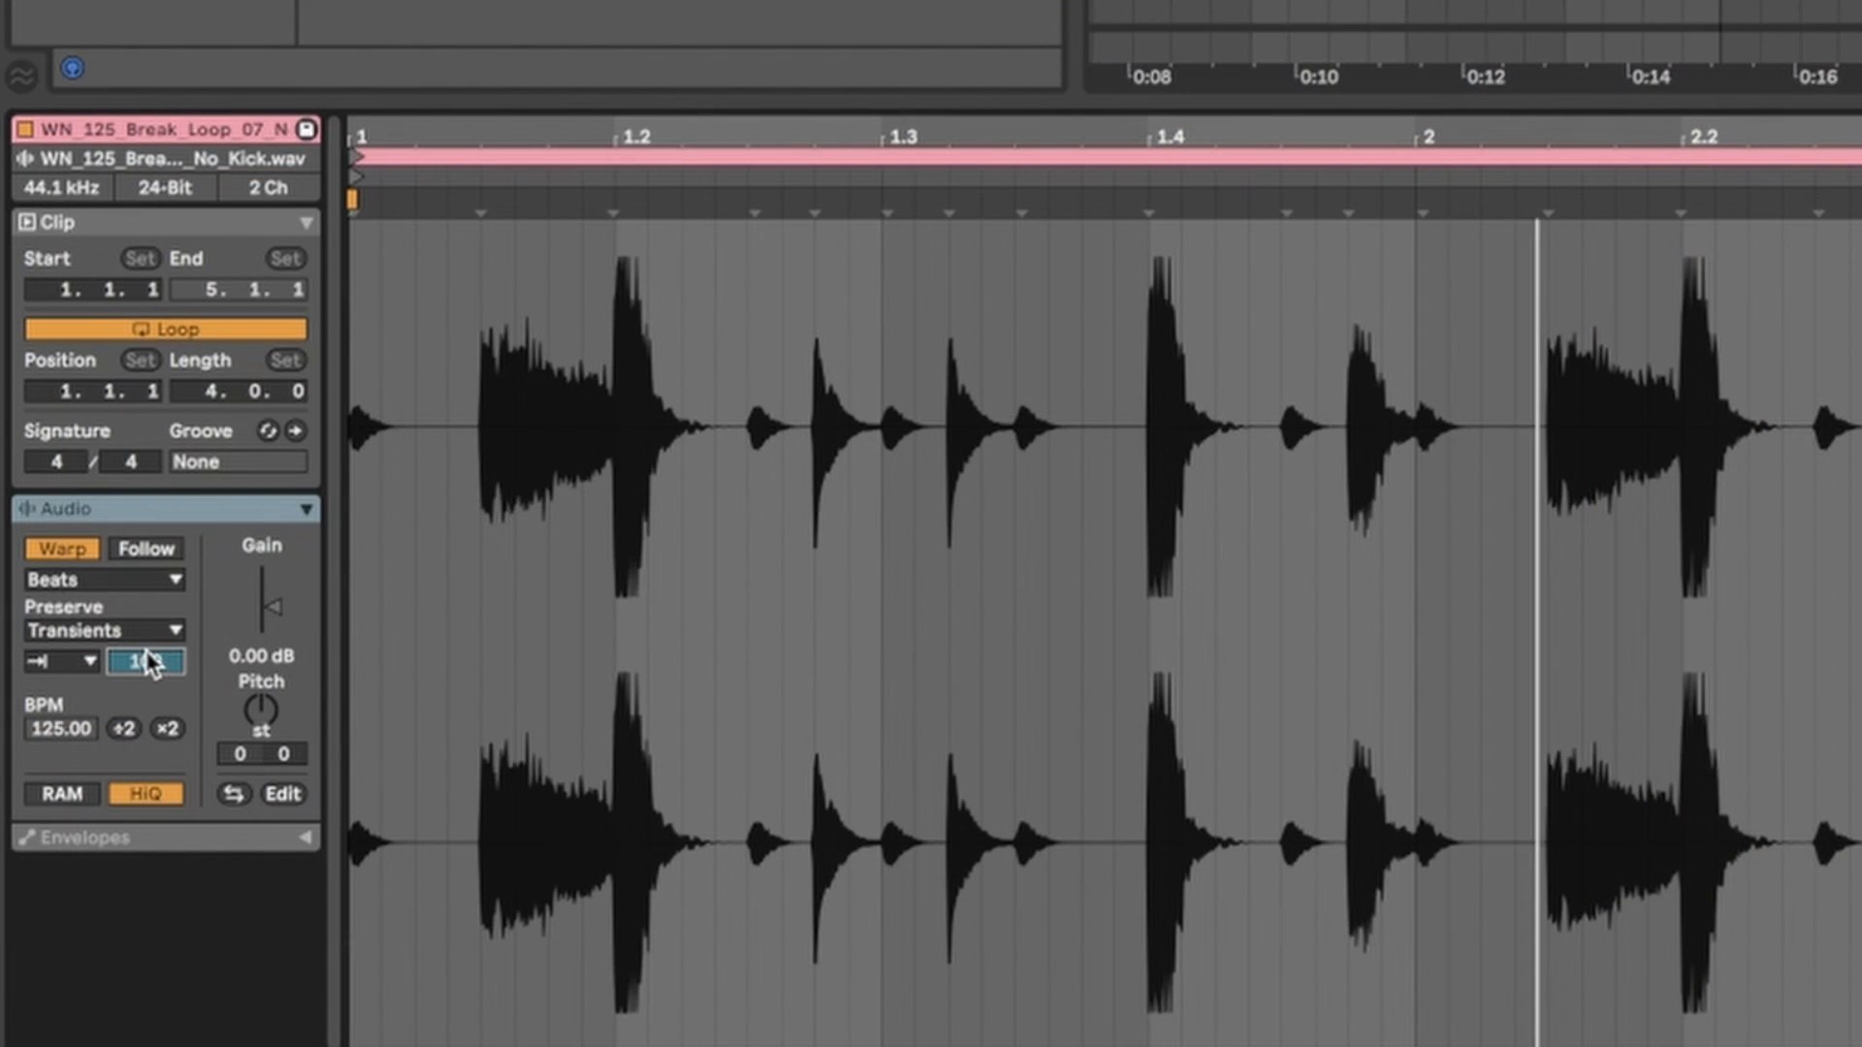
left_click_drag(142, 654, 142, 694)
left_click_drag(1408, 64, 1409, 38)
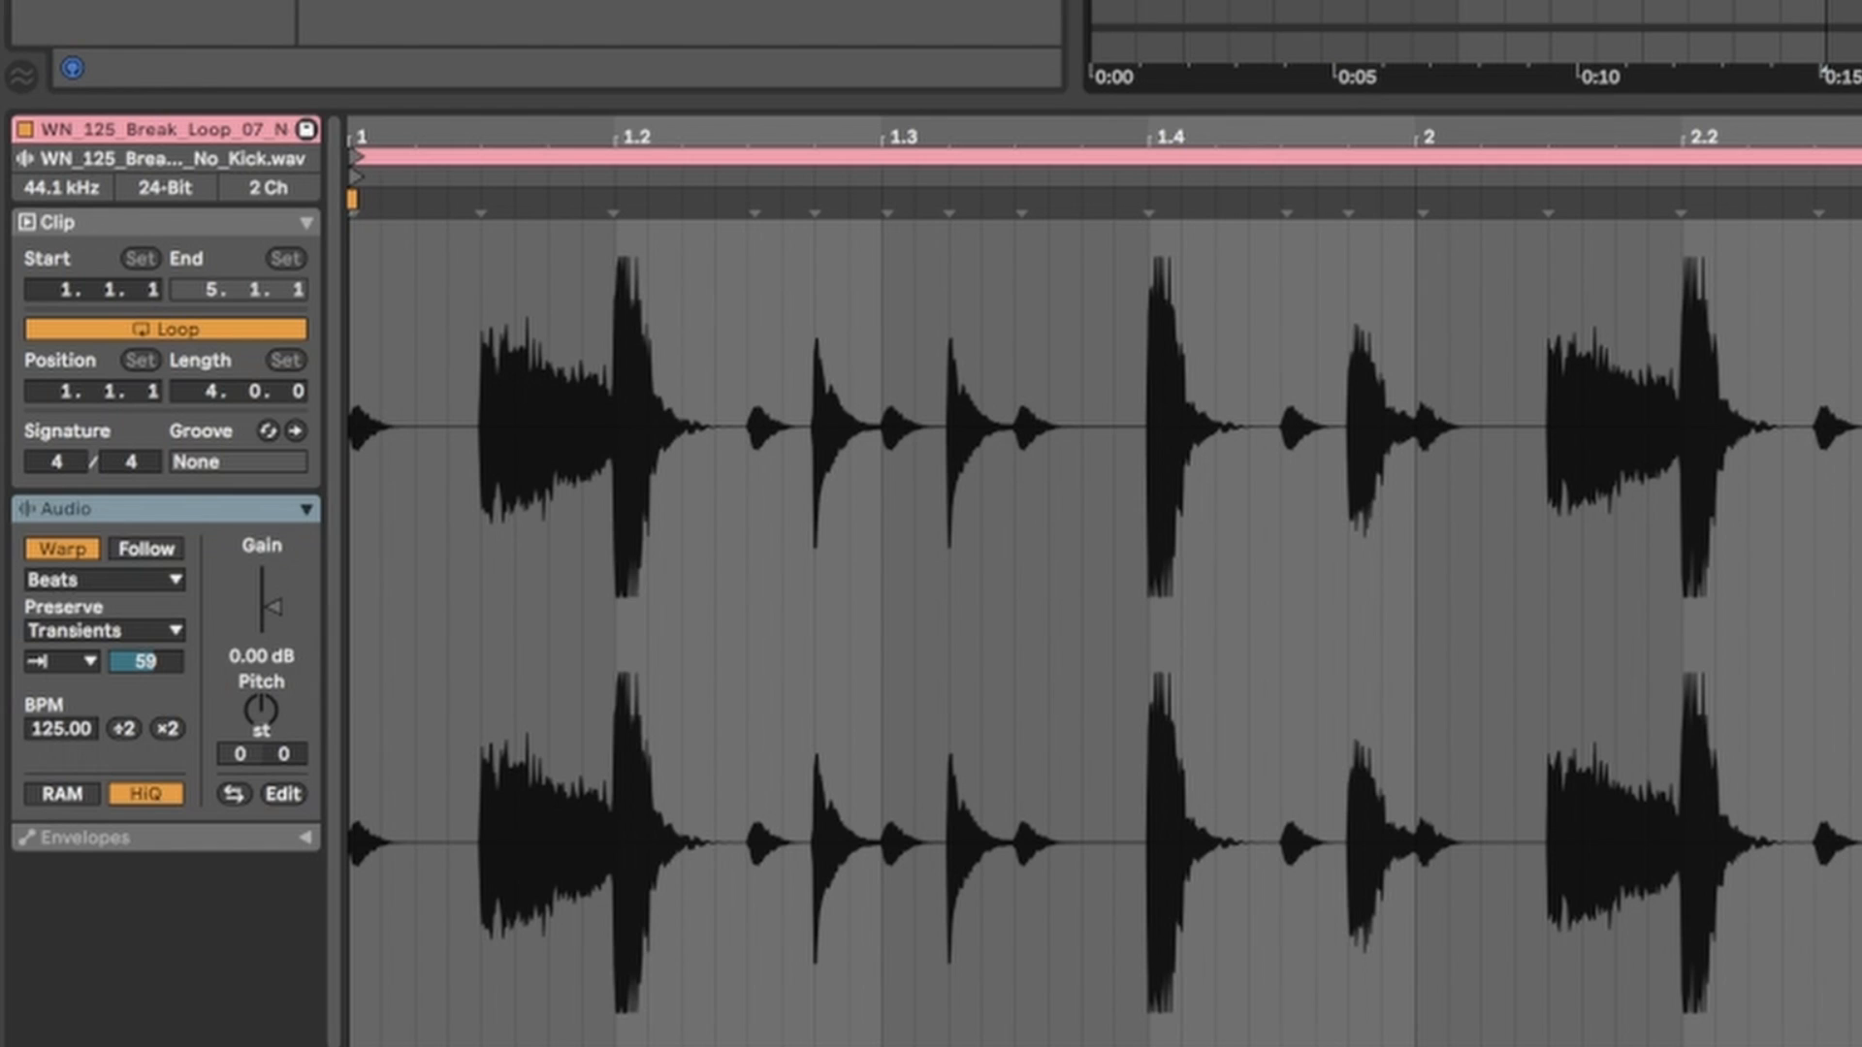
Step: Reduce the height of the No Kick / Tops and Break Loop tracks together and deselect their clips
key("ctrl+a")
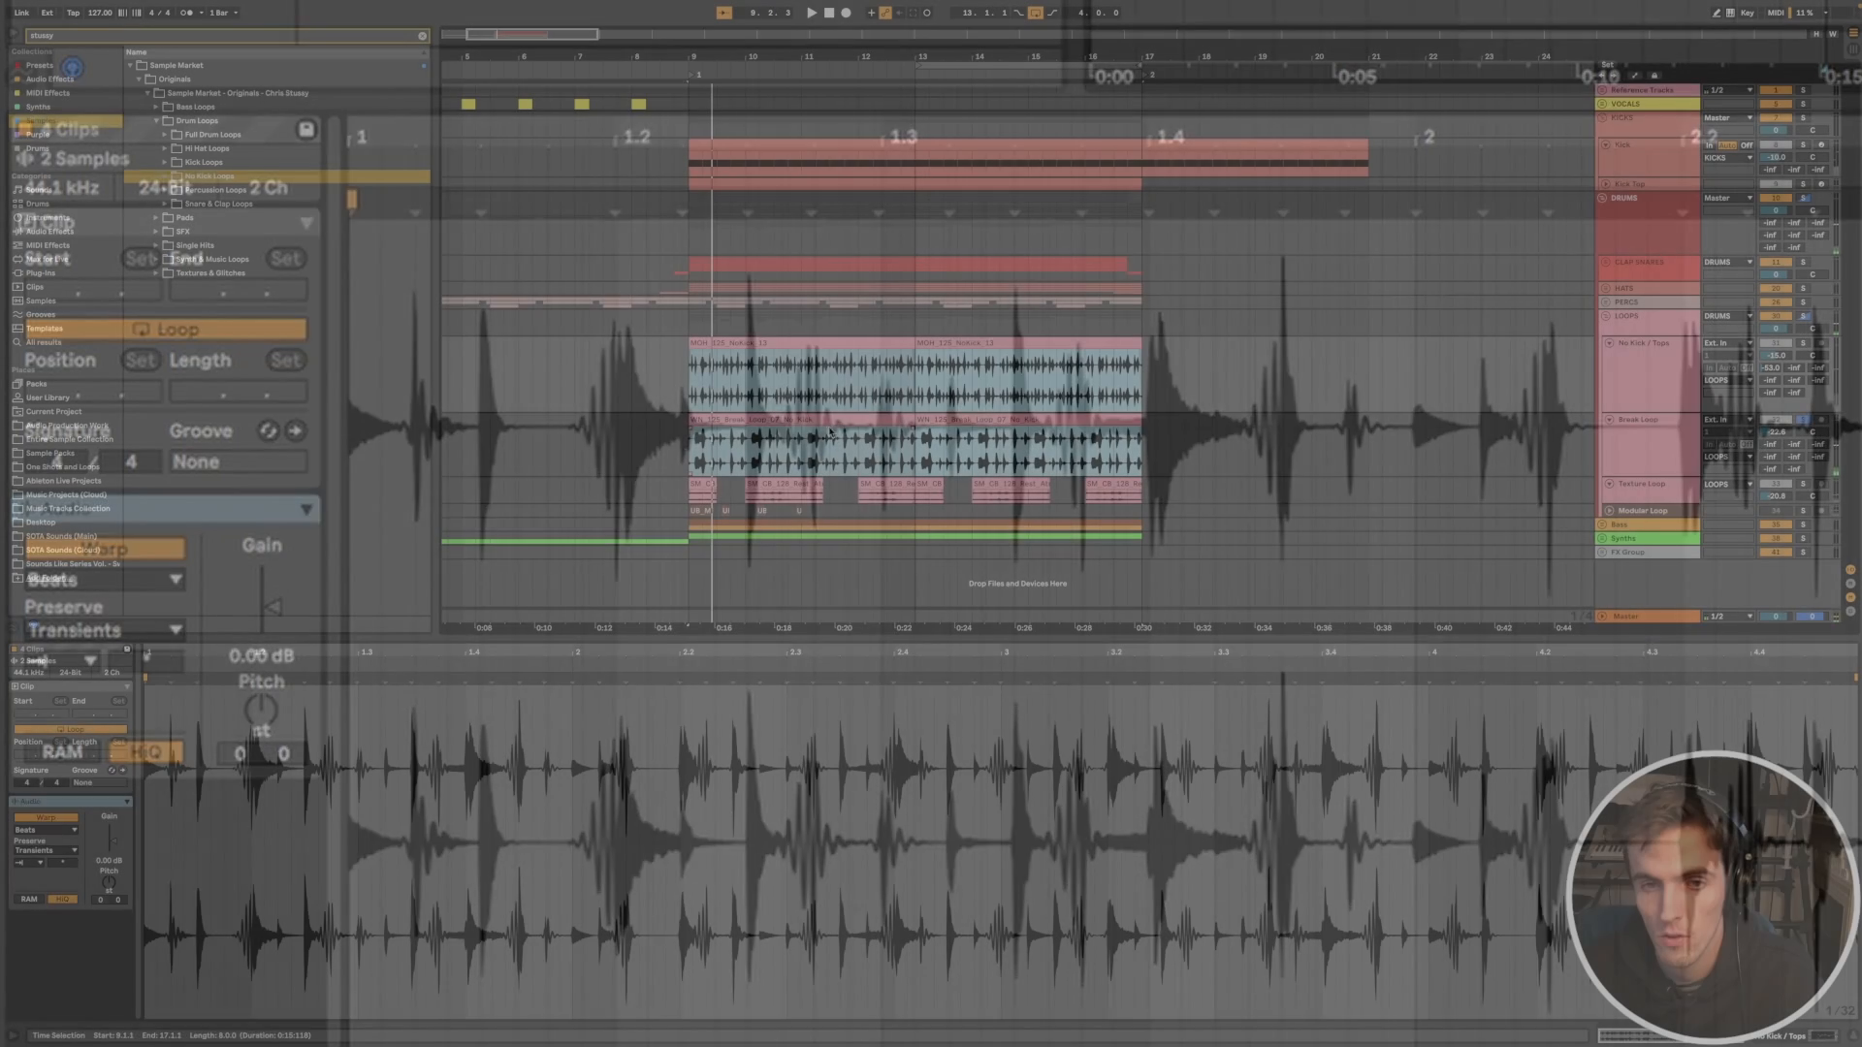
scroll(1509, 460, "left", 2)
left_click(1642, 429)
left_click(1643, 398, "shift")
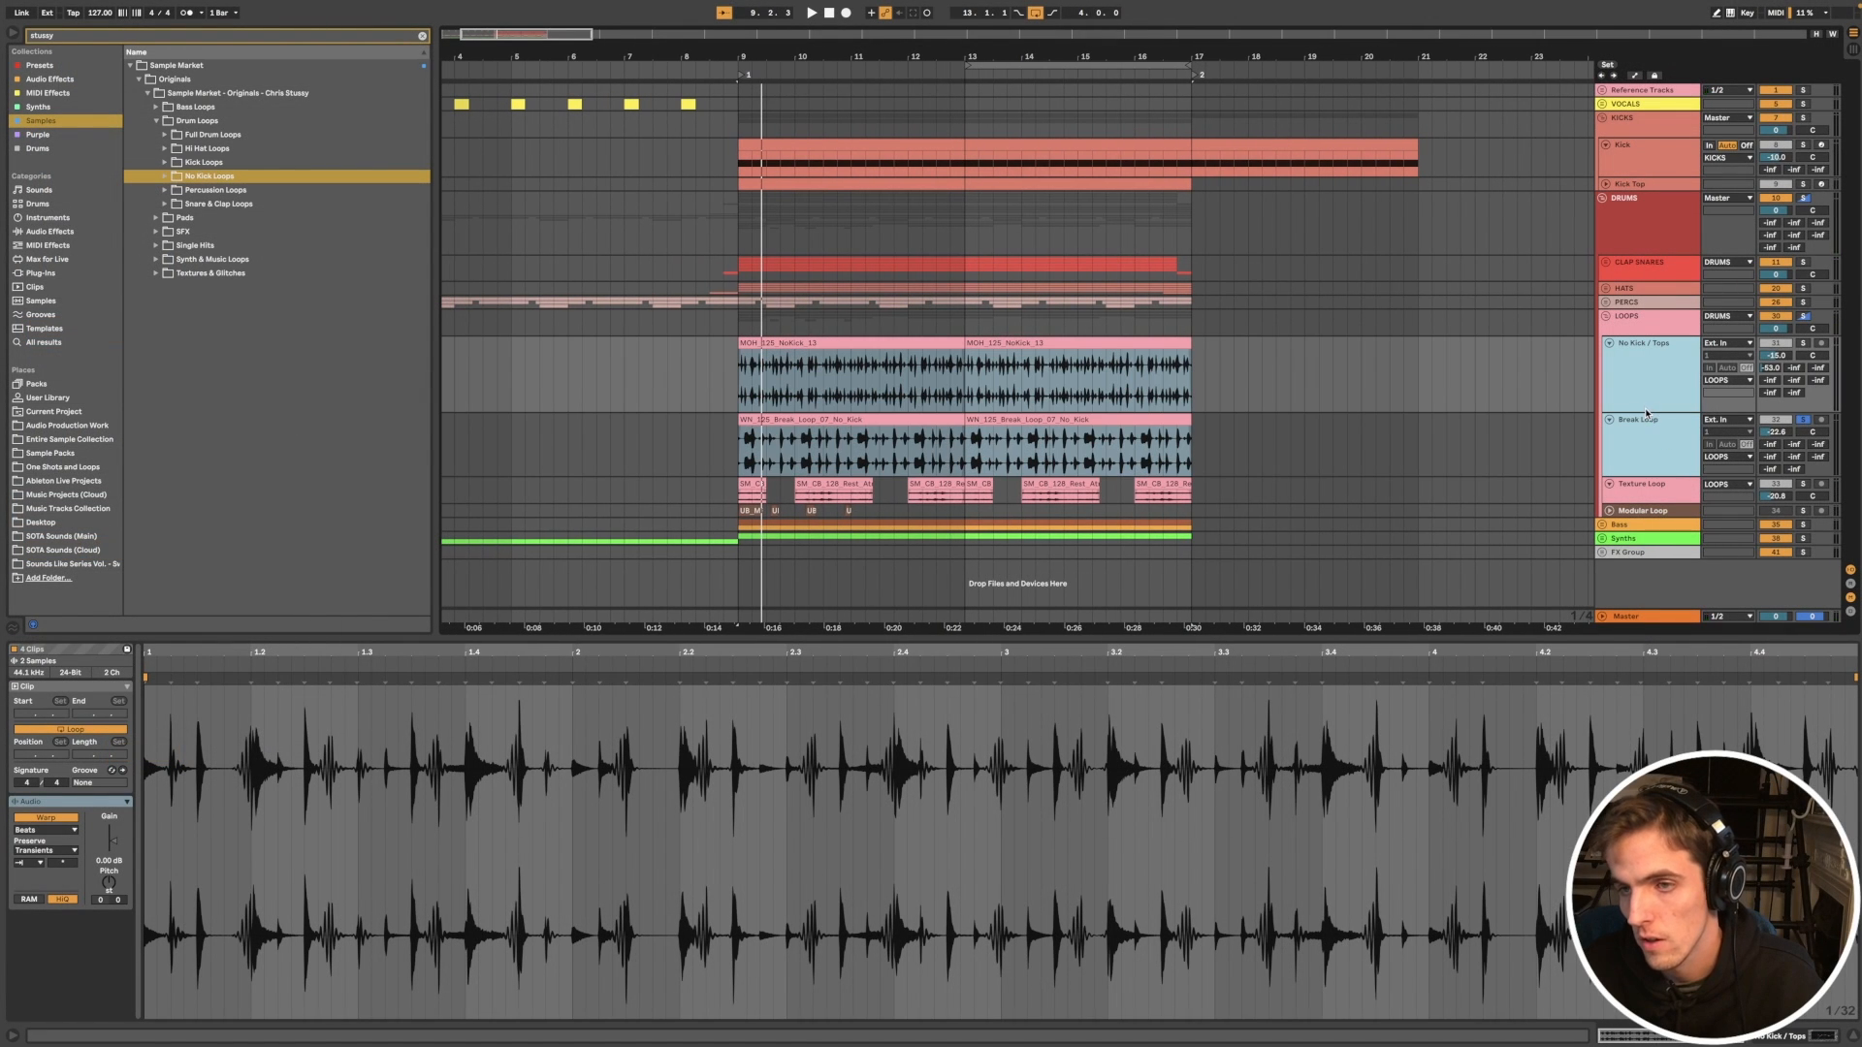
left_click_drag(1642, 412, 1642, 374)
left_click(1575, 356)
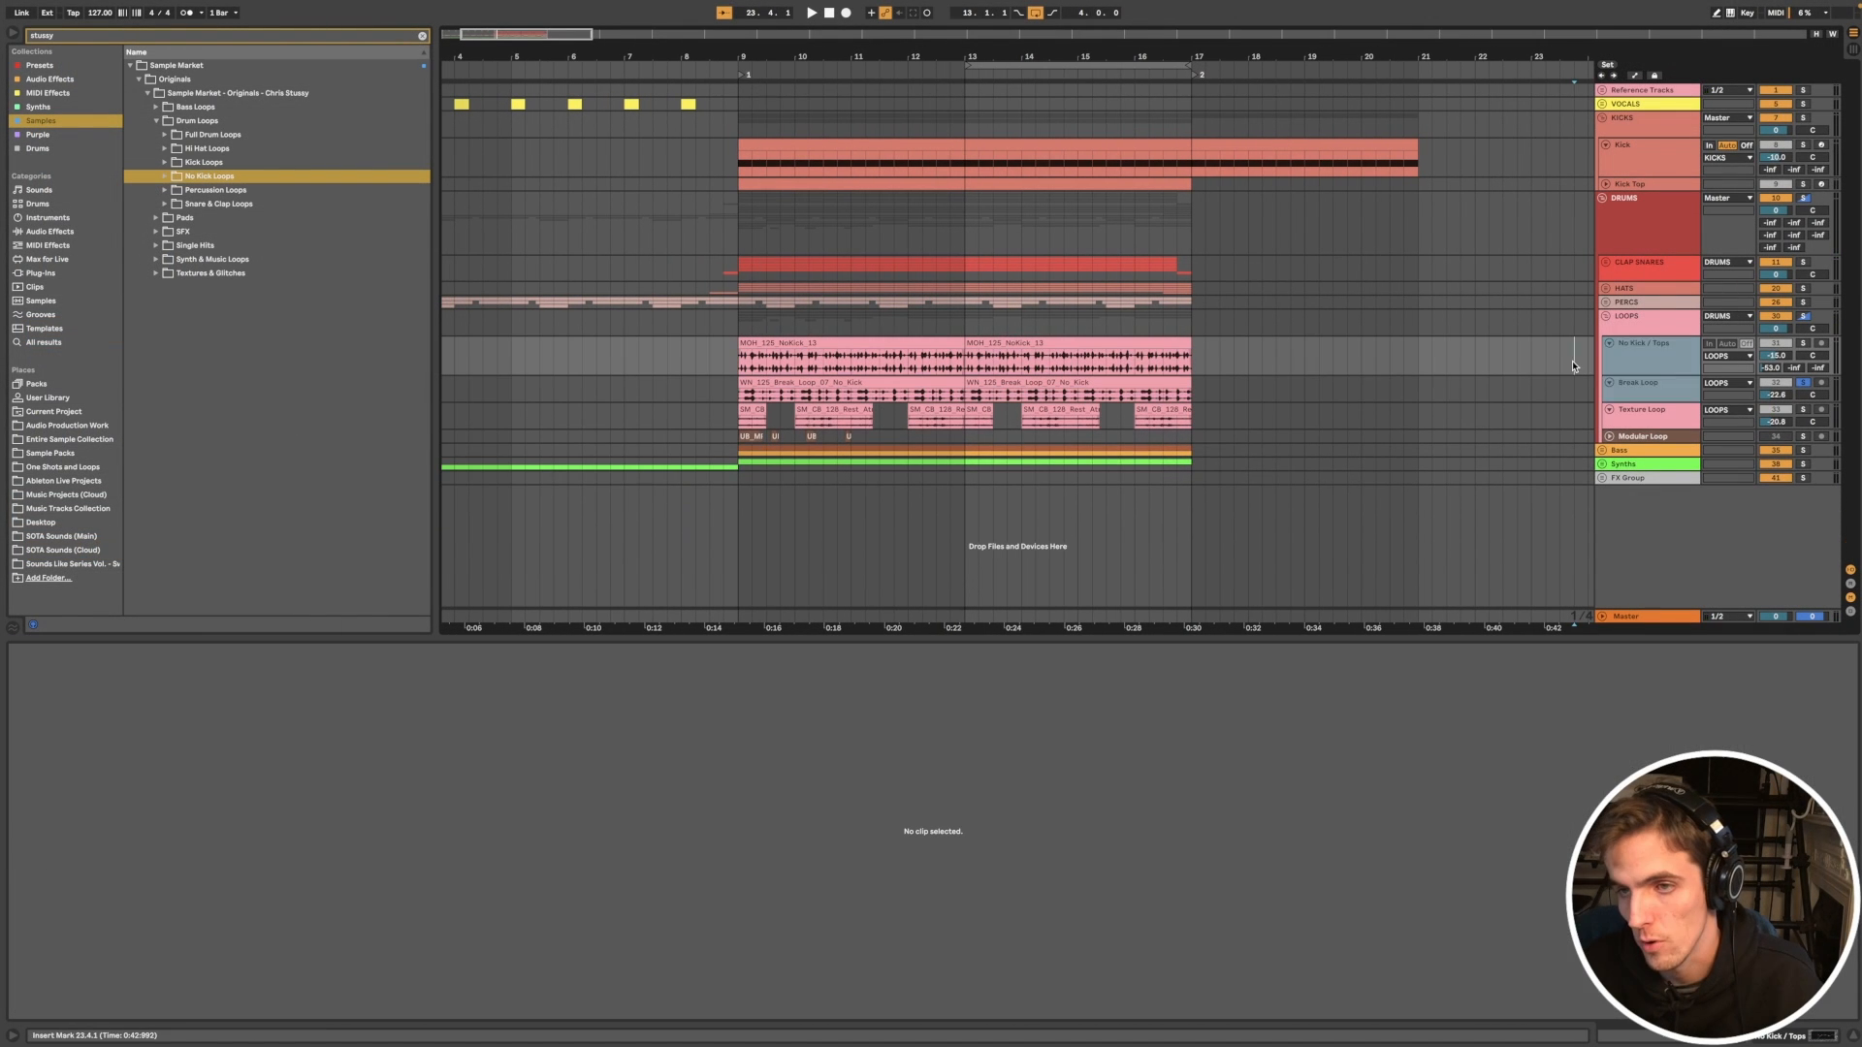
Step: Open the No Kick Loops folder and audition several loops, including 124_Title_b, 126_Sky_b, 128_Neon, 130_909JAM_b and 130_Hassle_b
left_click(164, 176)
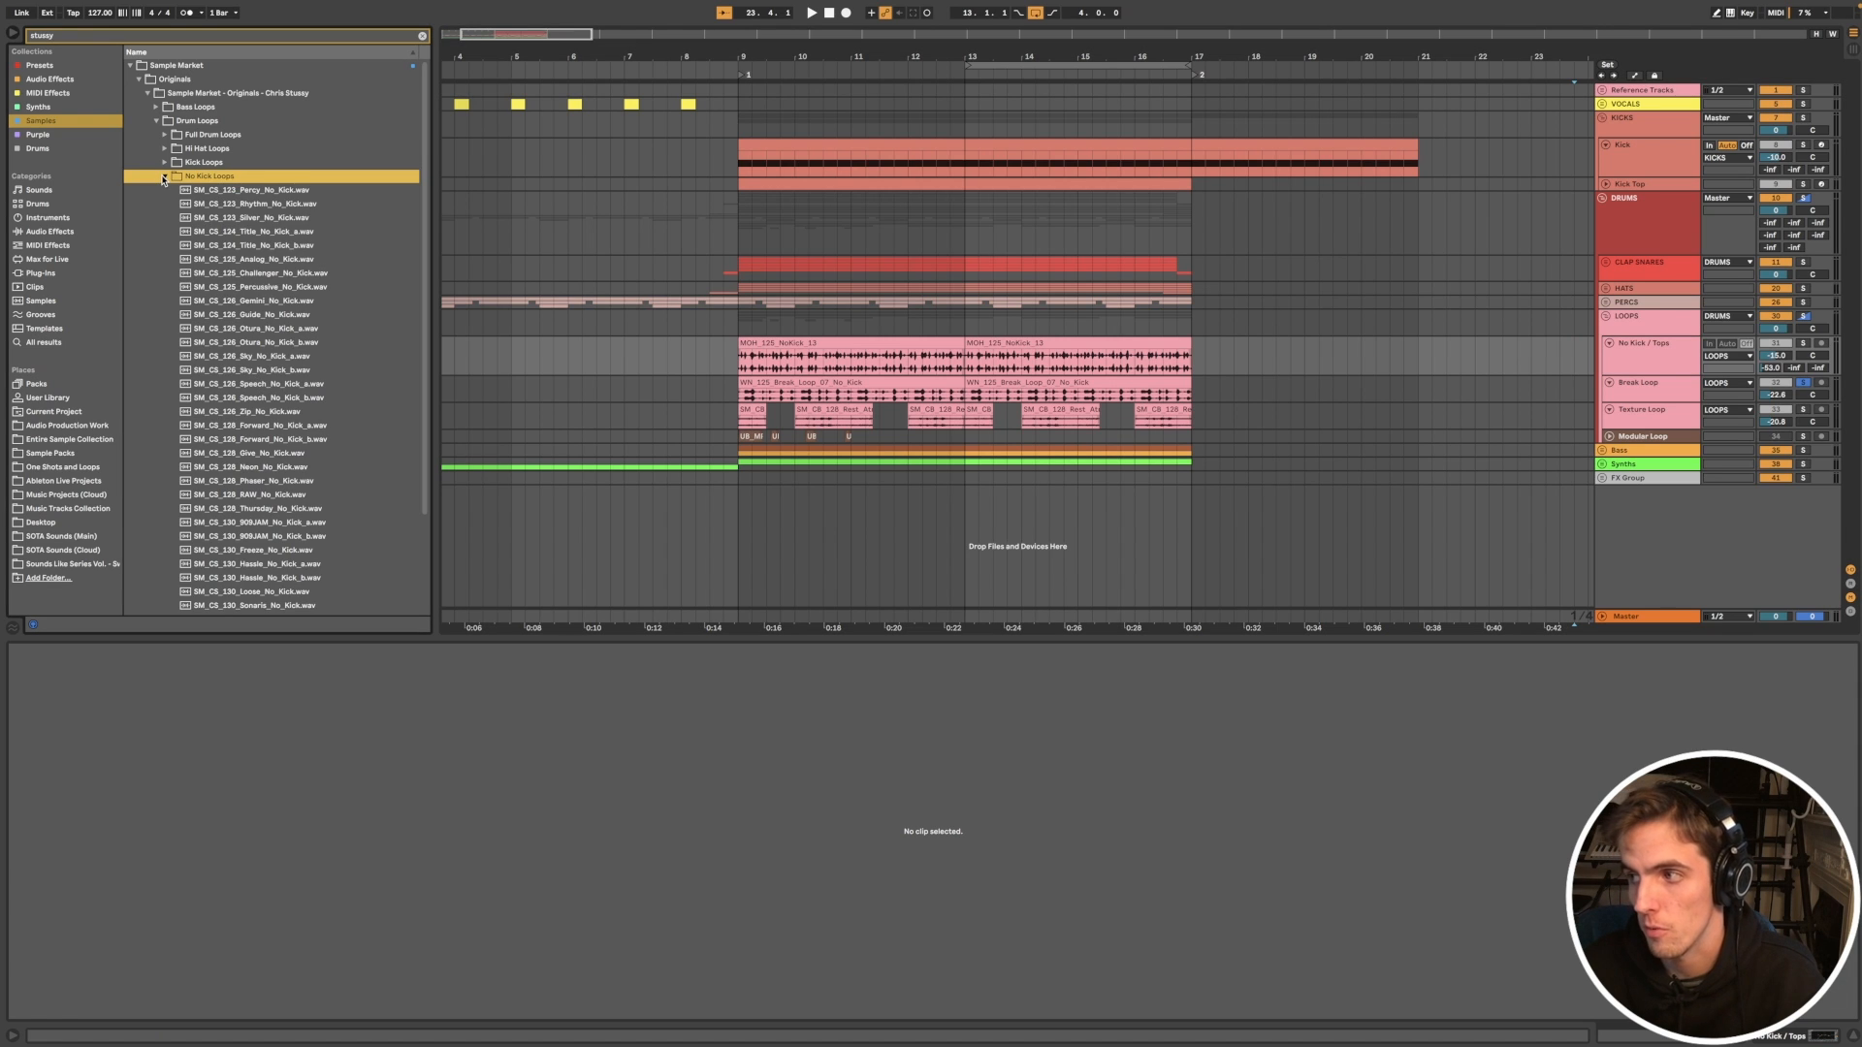
left_click(214, 246)
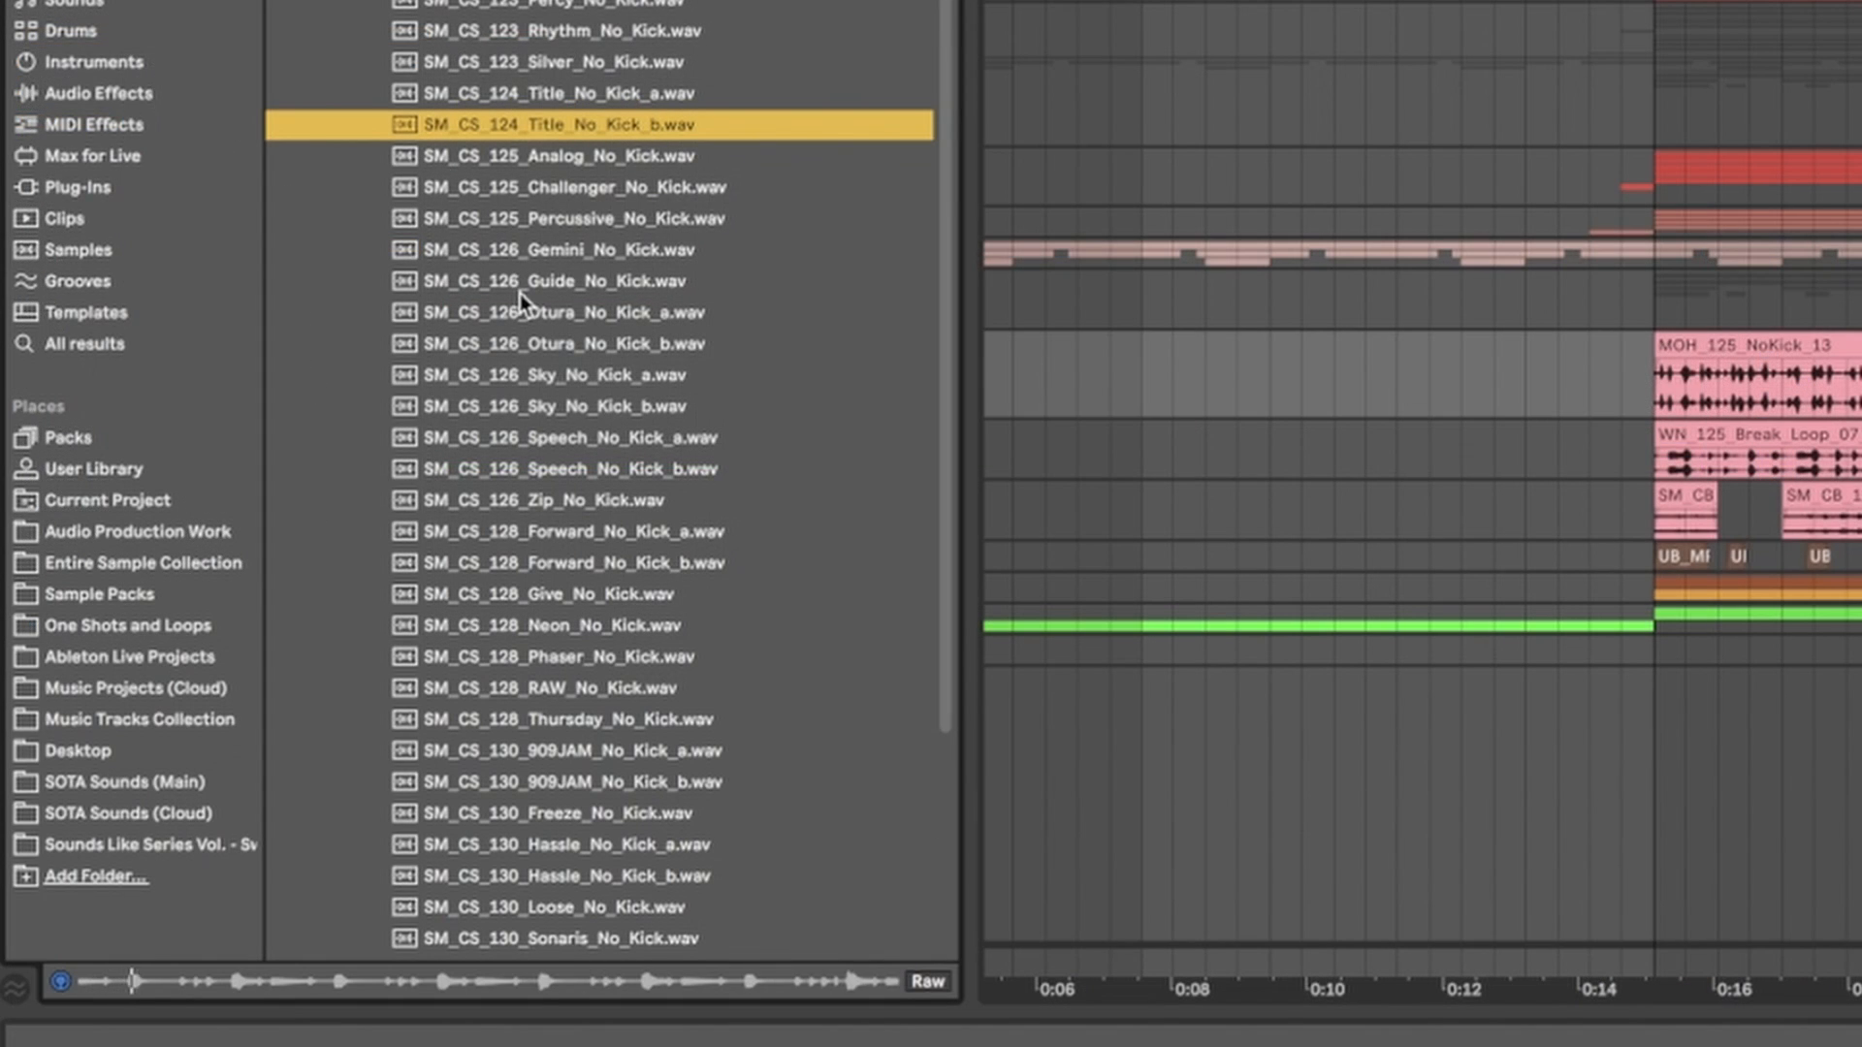
left_click(599, 410)
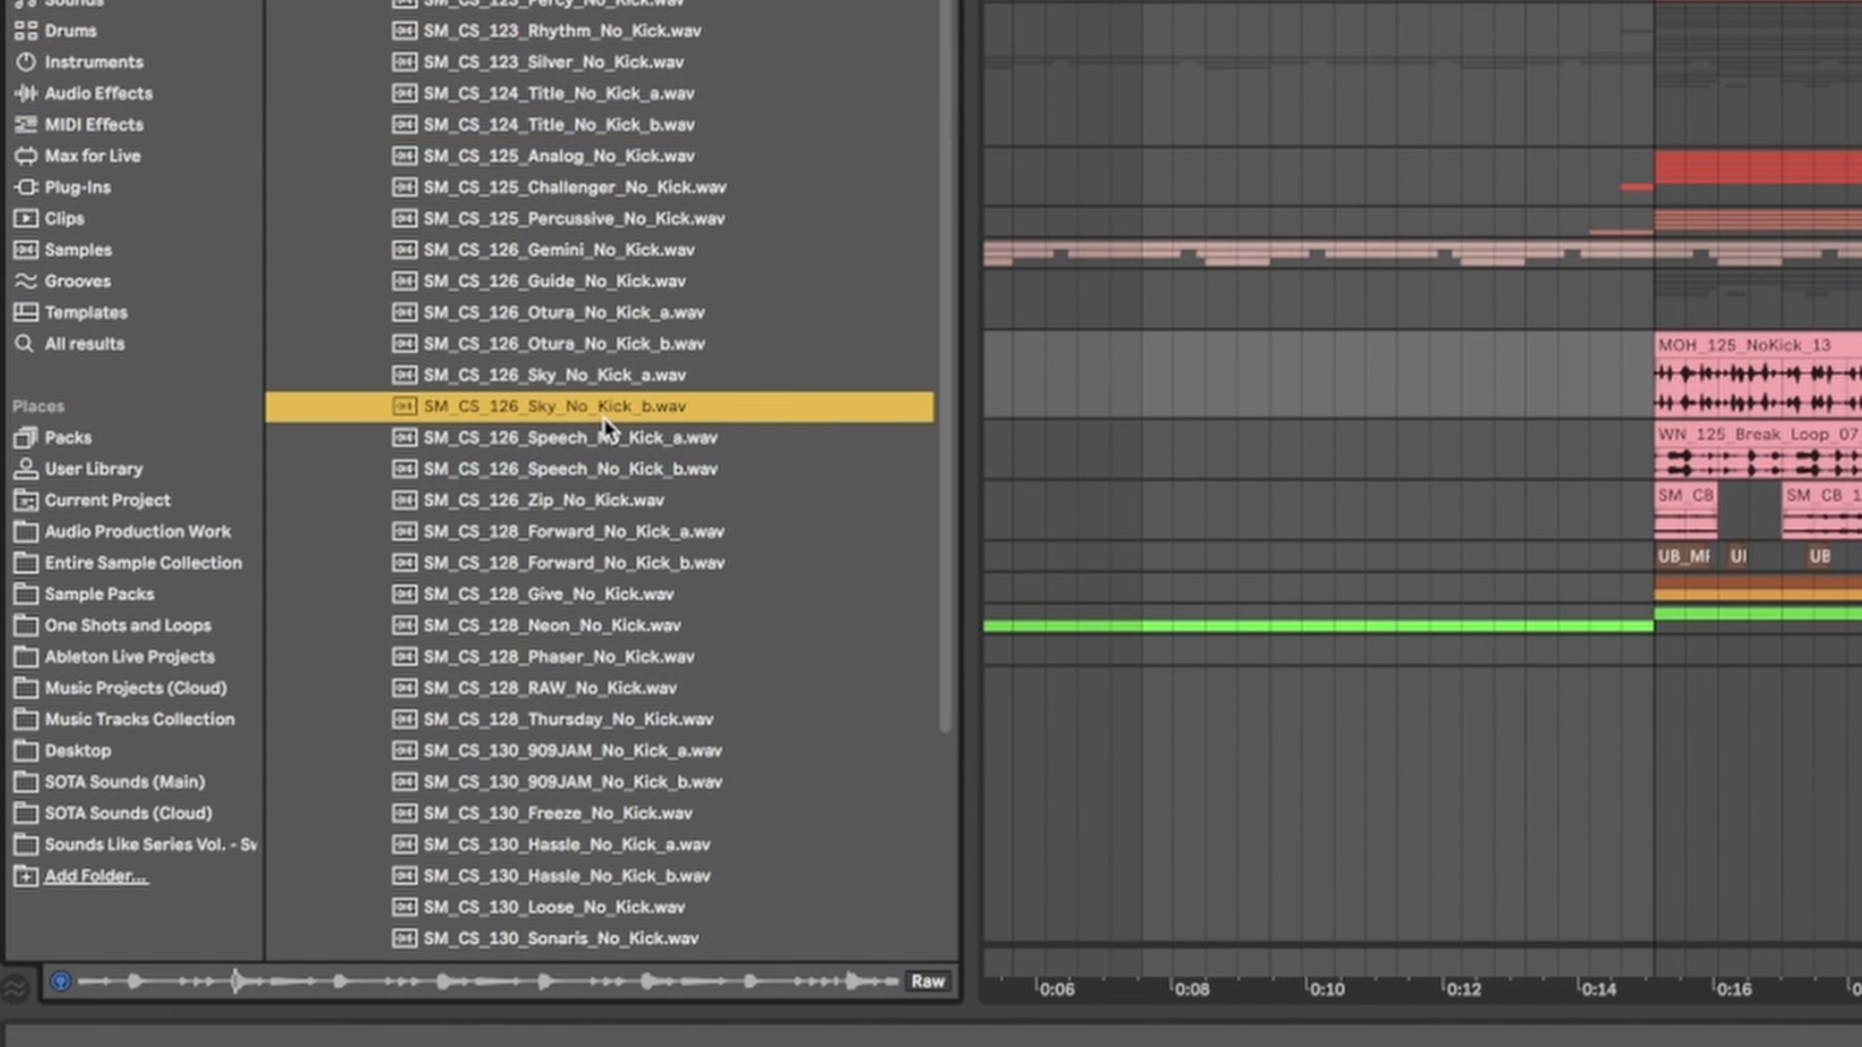
left_click(602, 632)
left_click(647, 782)
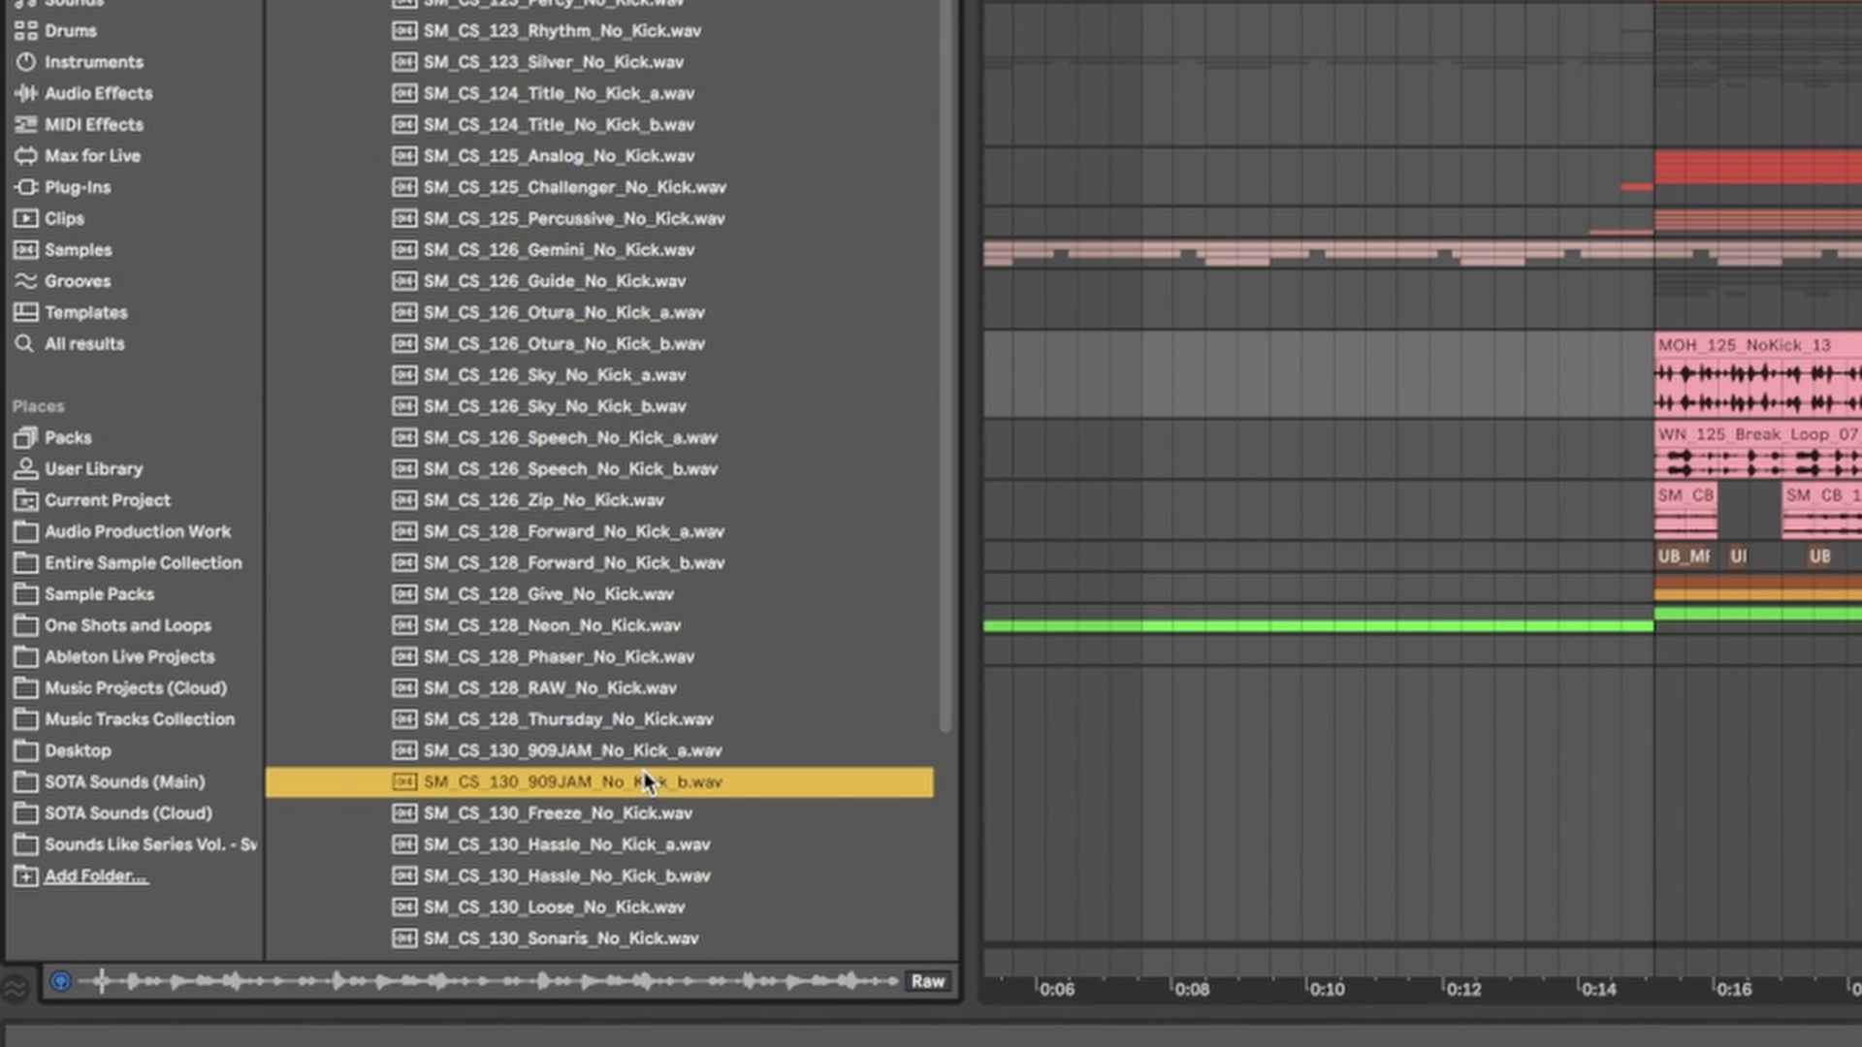
left_click(692, 877)
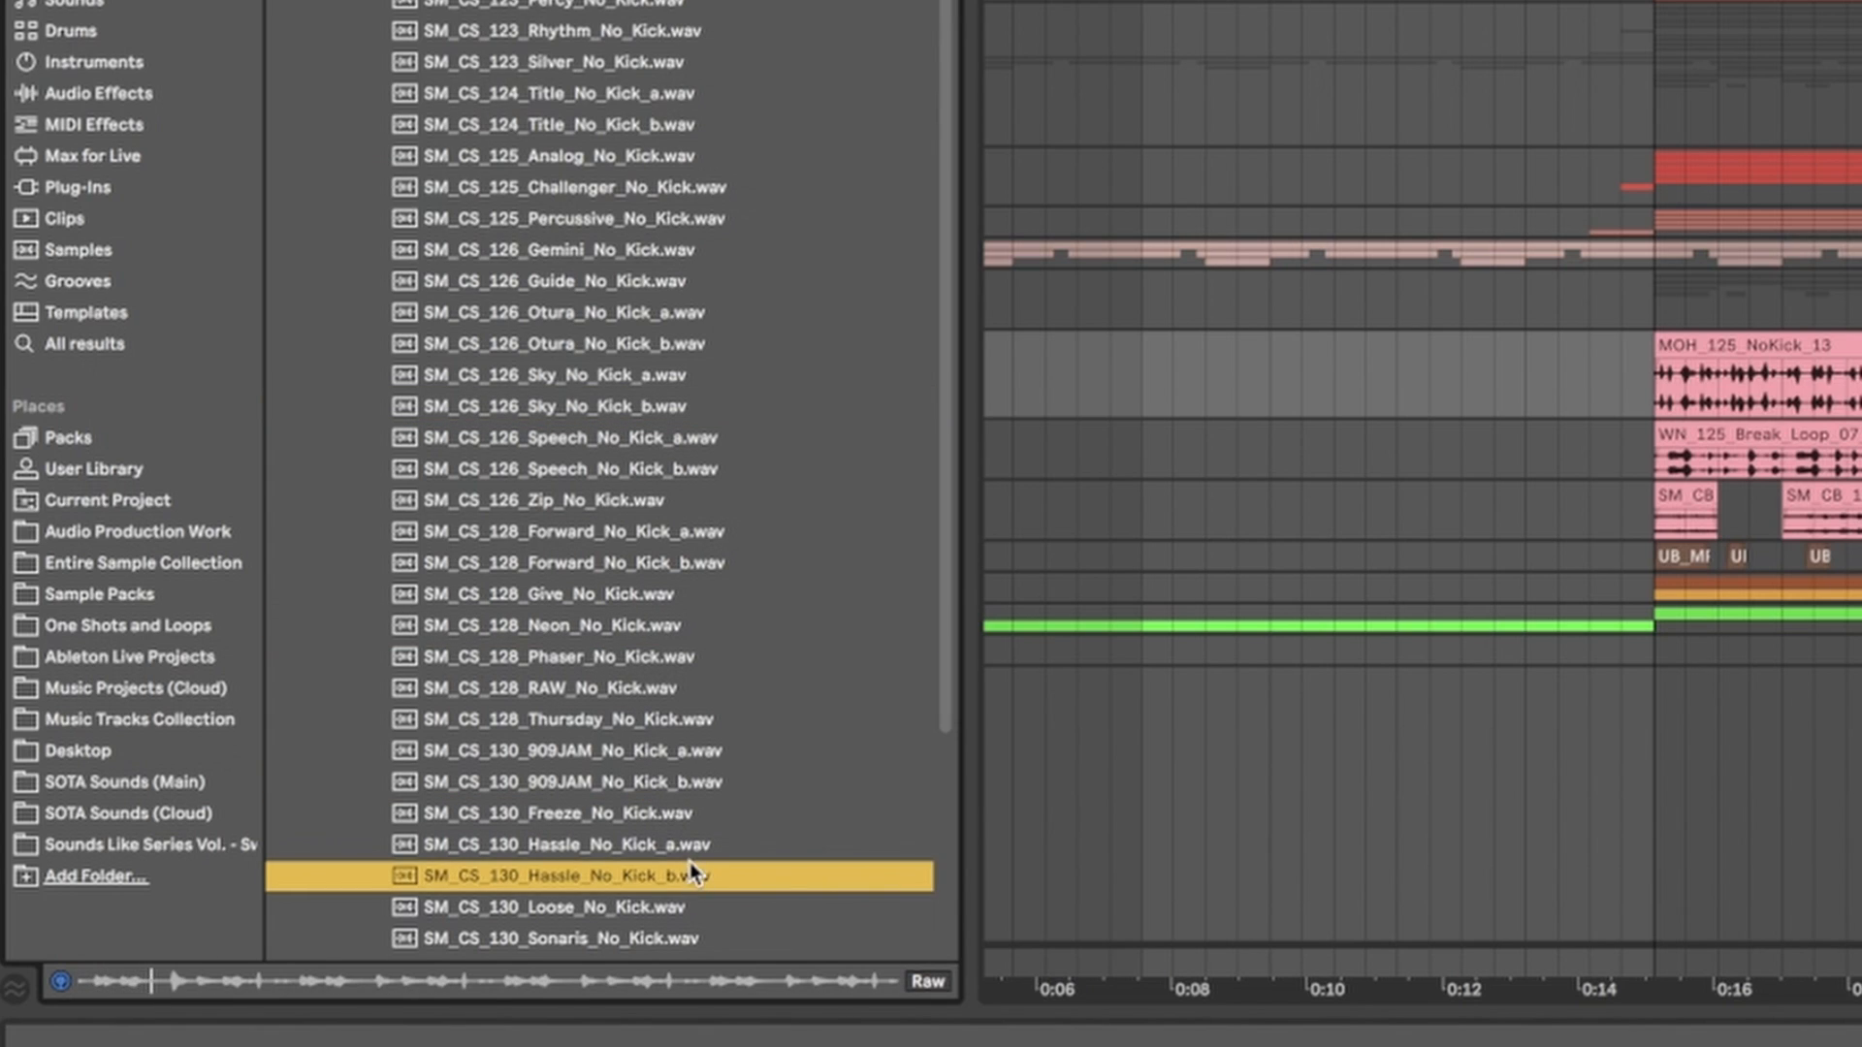
scroll(690, 865, "down", 3)
left_click(690, 863)
left_click(640, 599)
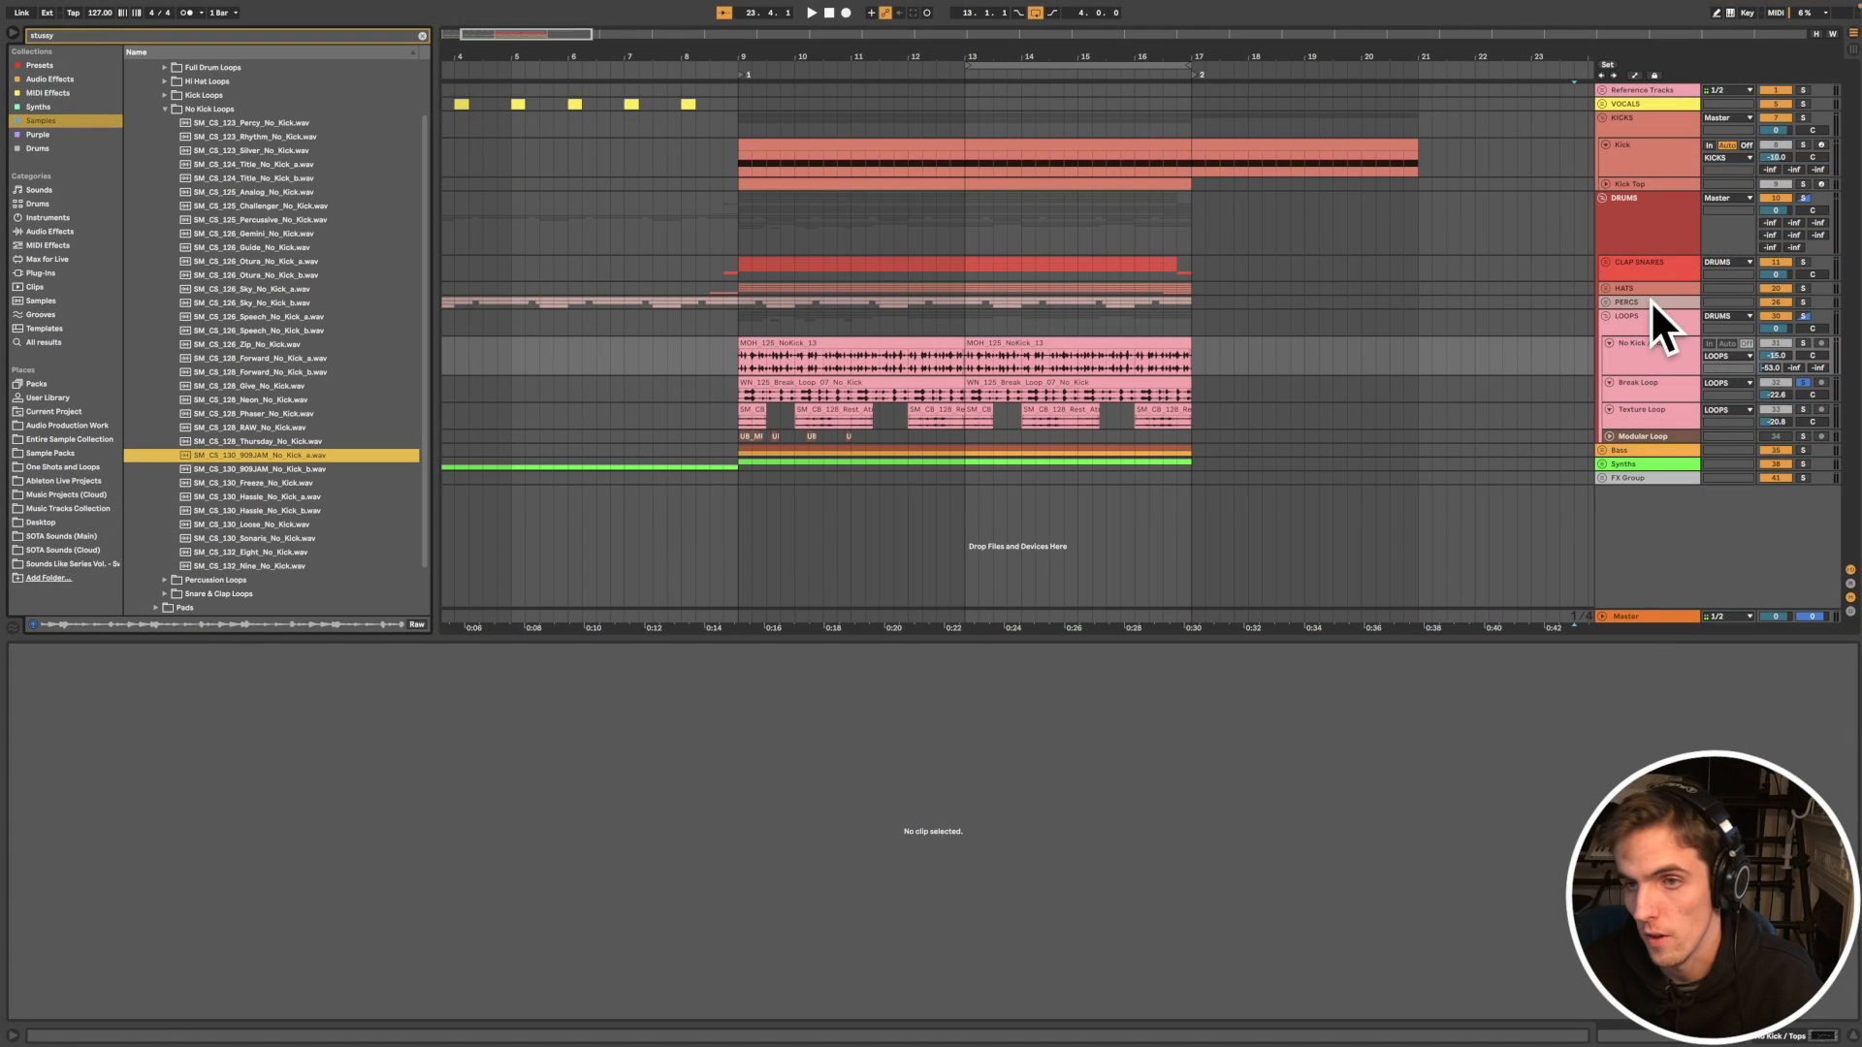
Step: Unfold the CLAP SNARES and PERCS groups to show their tracks, fold PERCS again, and select No Kick / Tops
left_click(1651, 304)
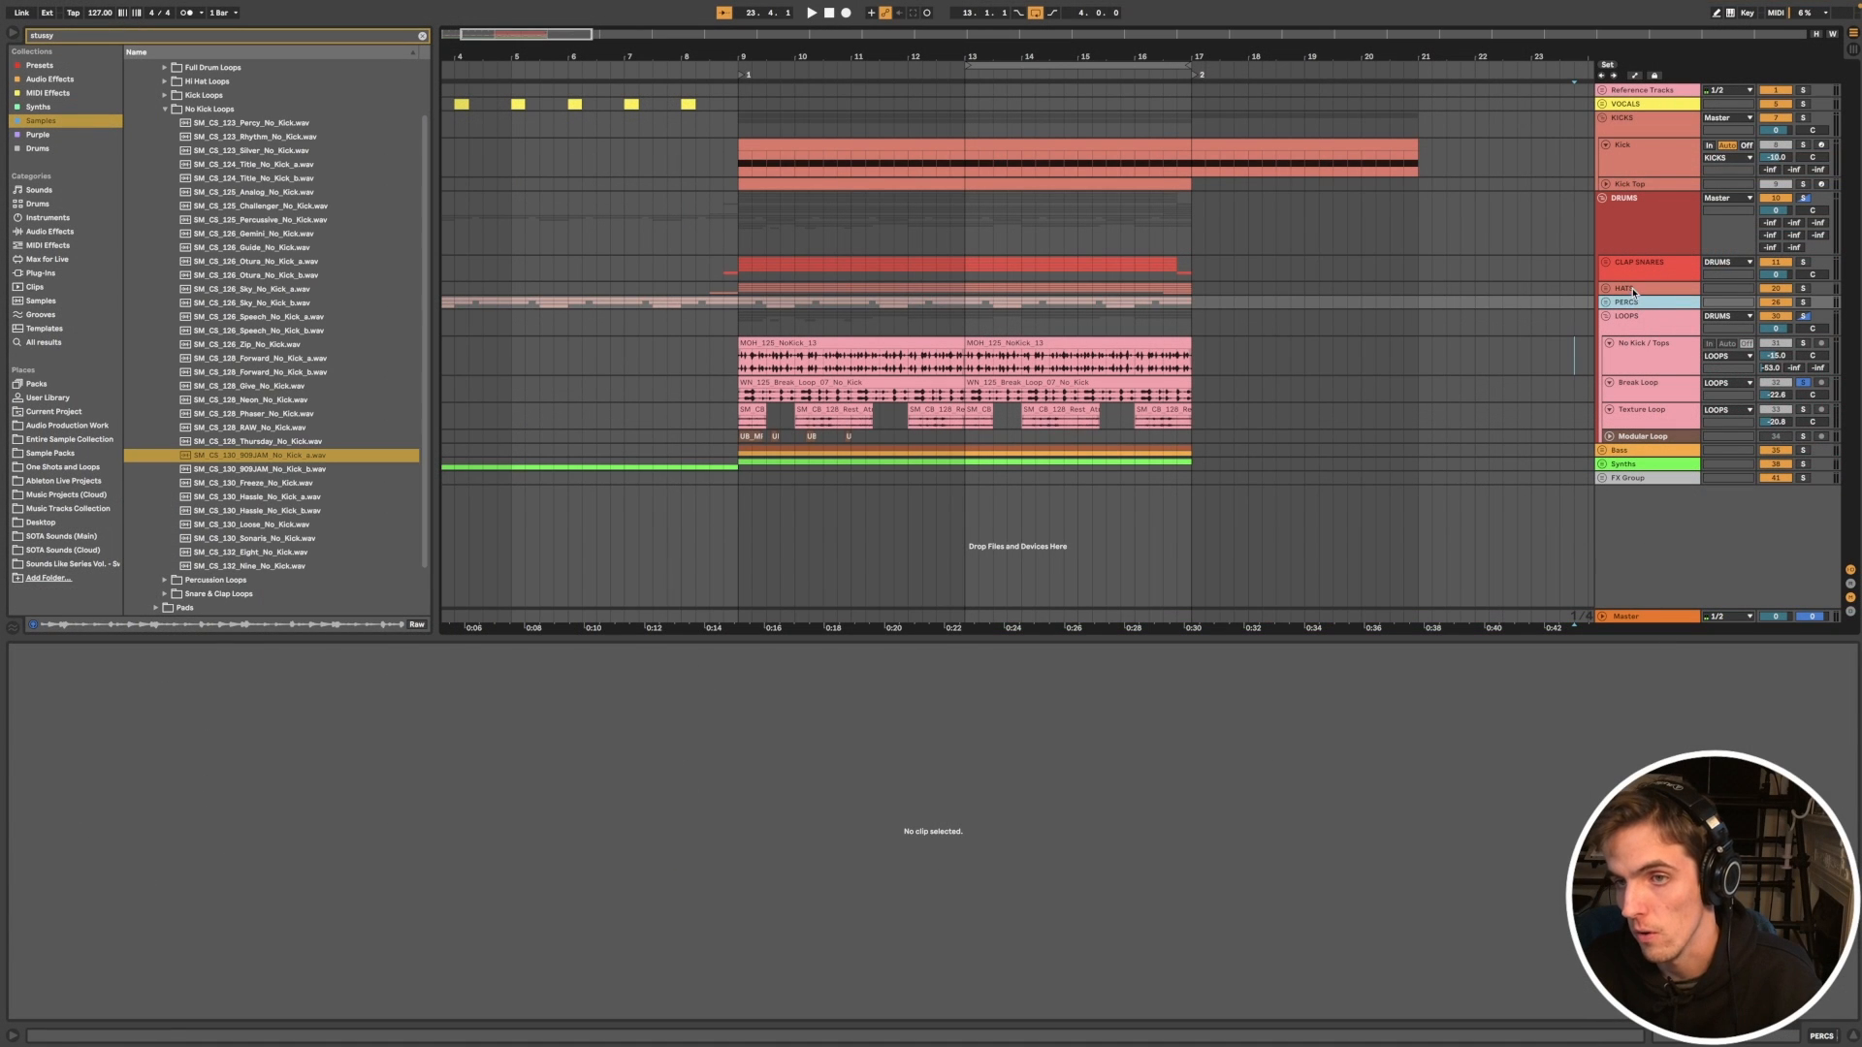
left_click(1633, 264, "shift")
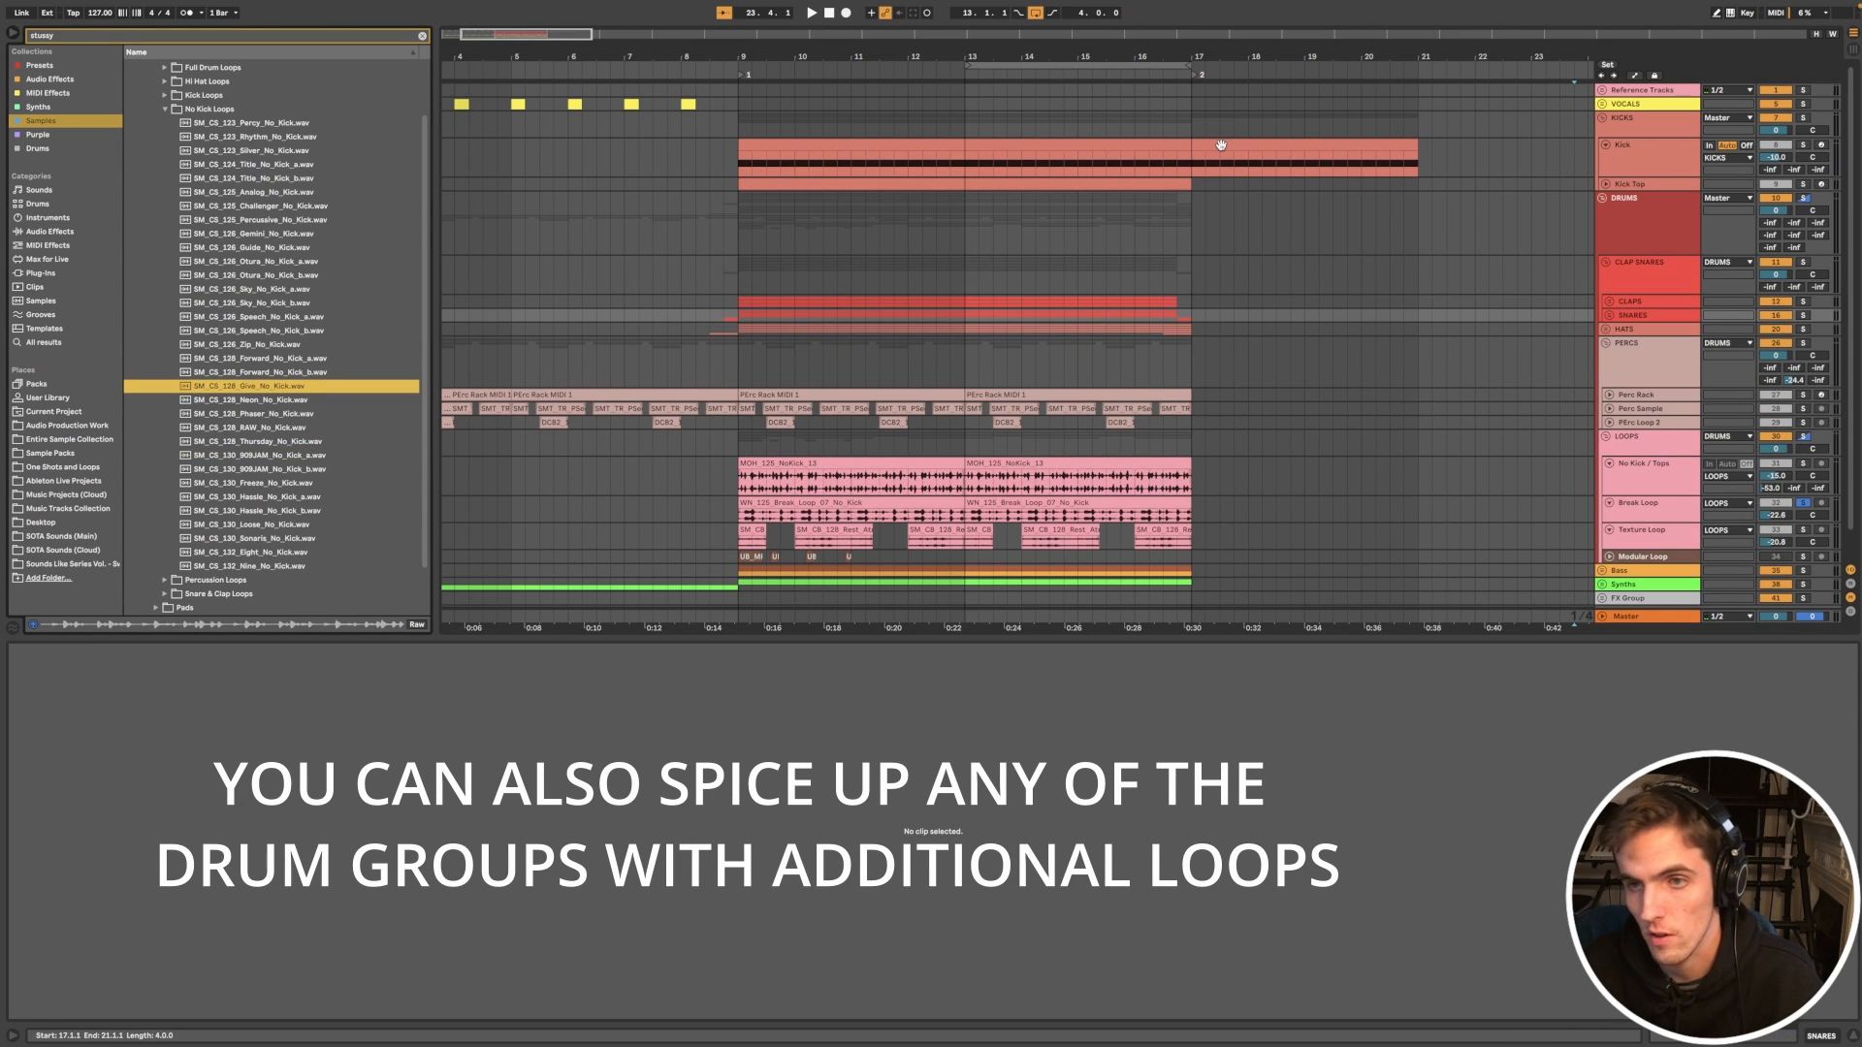
left_click(1607, 344)
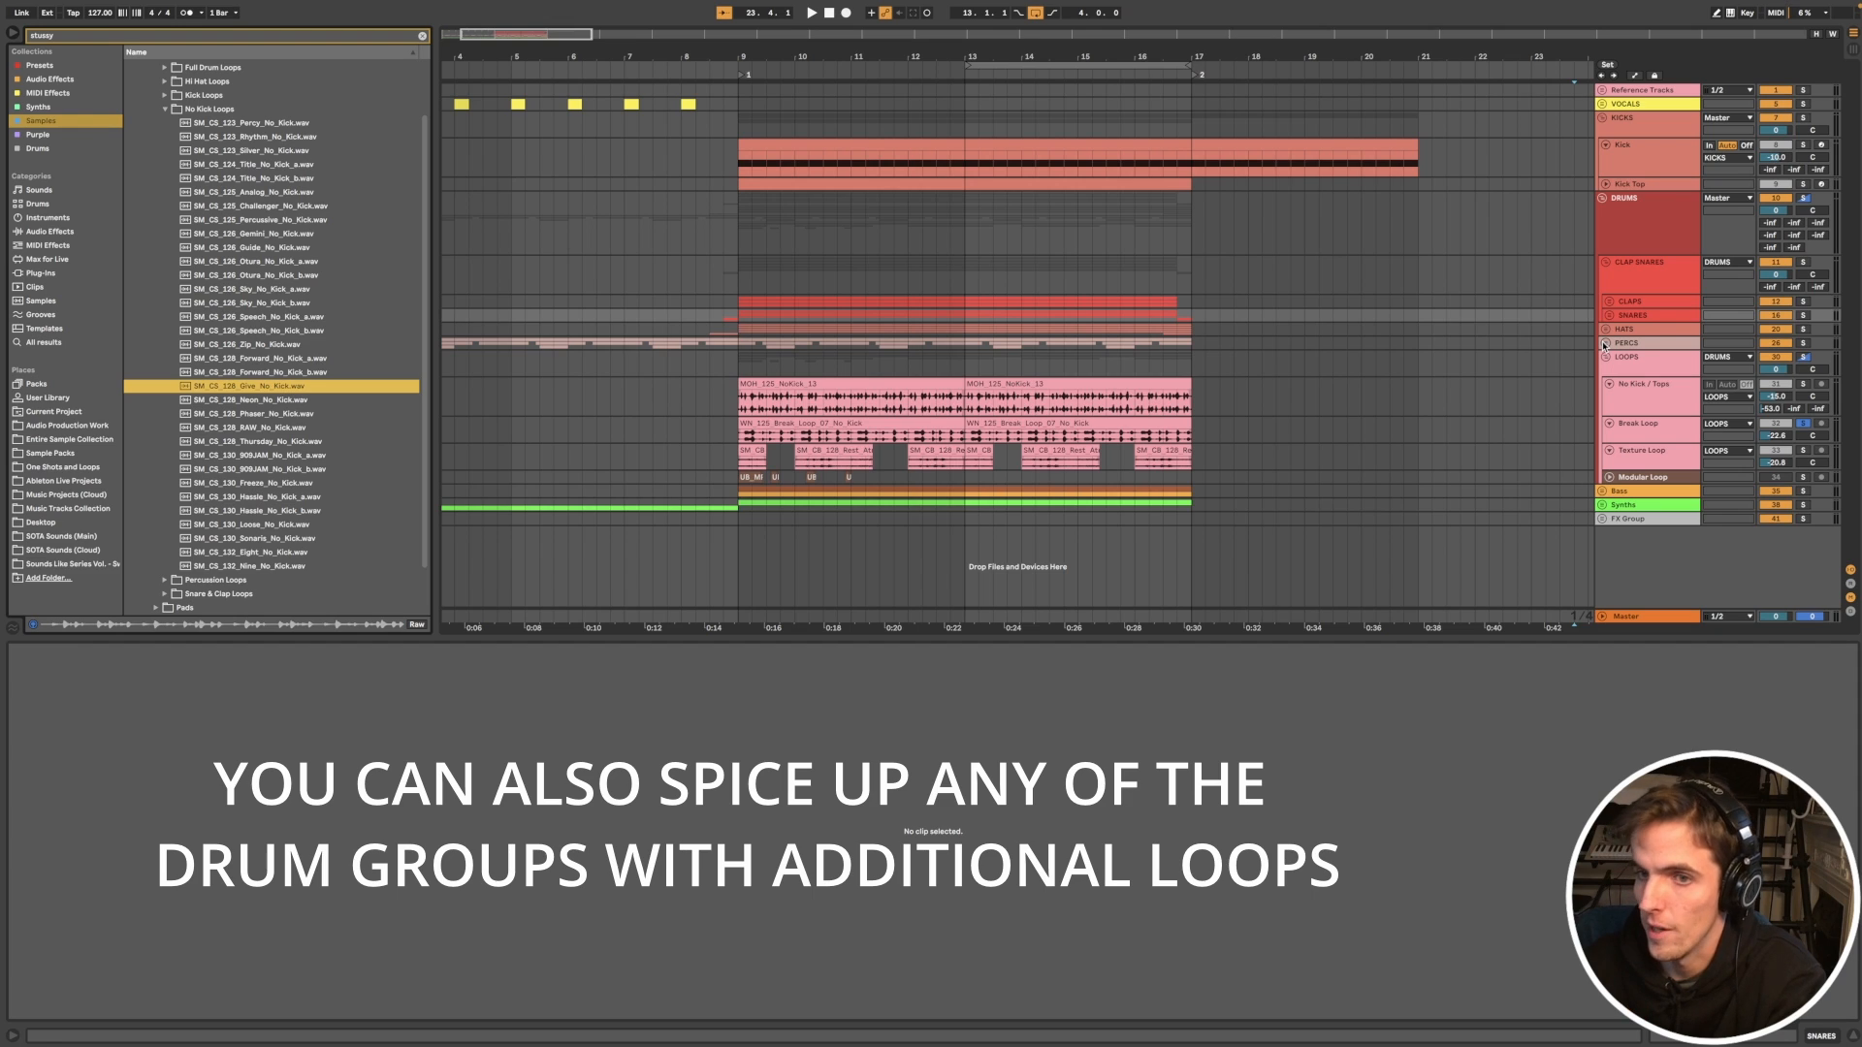
left_click(1630, 394)
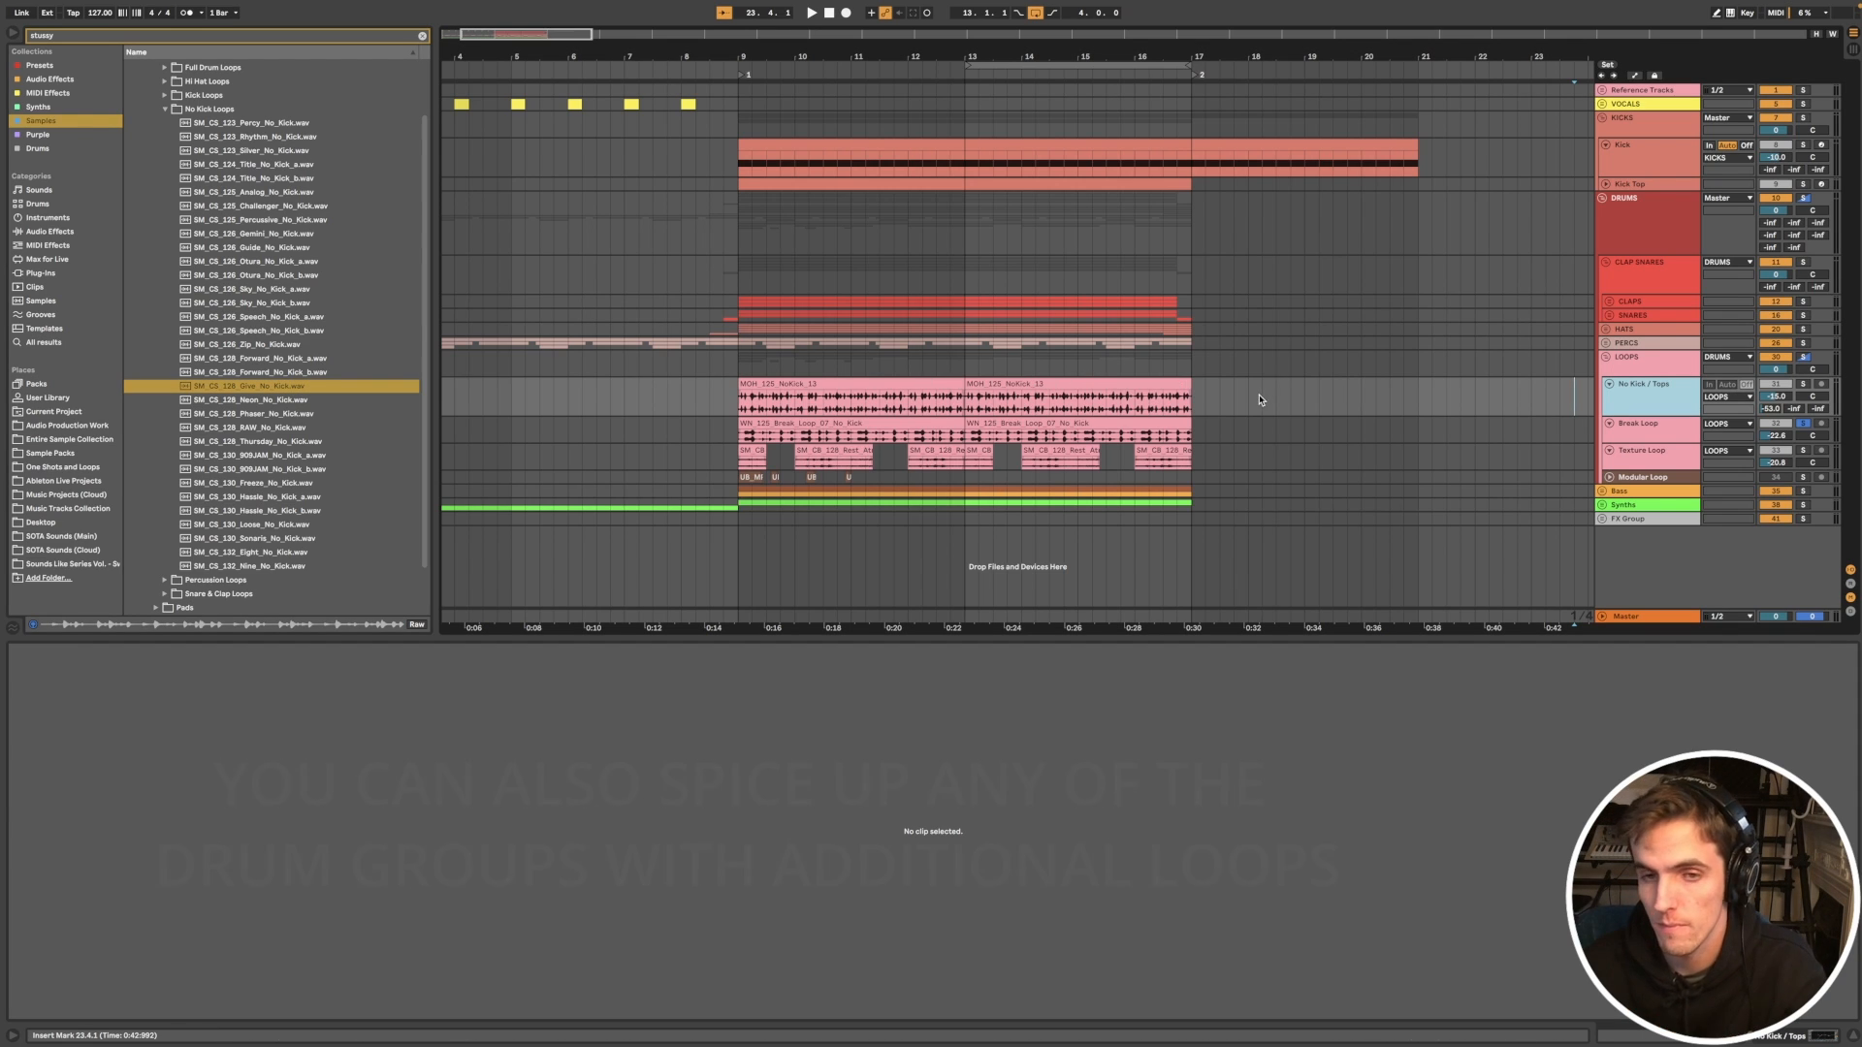
Step: Enlarge the Texture Loop track and play its SM_CB_128_Rest_Atmo clips from bar 9 to hear the atmosphere layer
scroll(1259, 399, "right", 3)
left_click(751, 451)
scroll(673, 451, "up", 5)
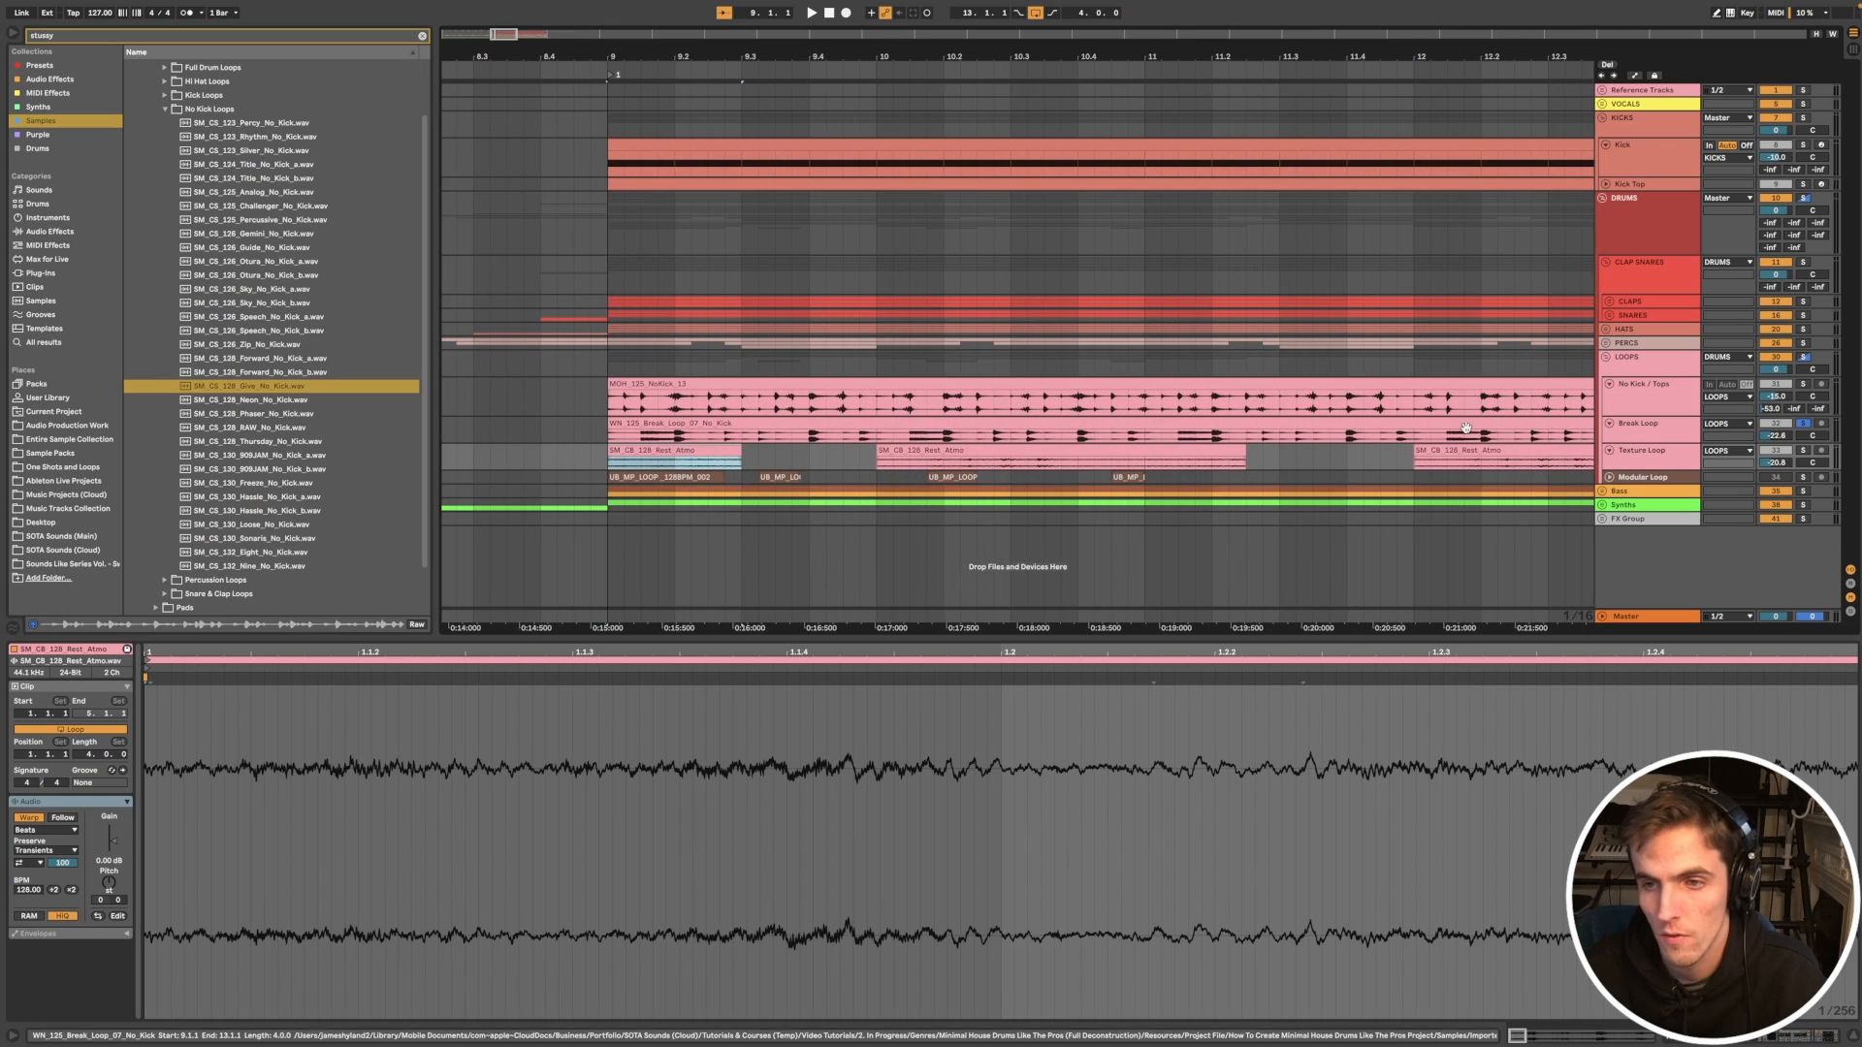
left_click(1601, 345)
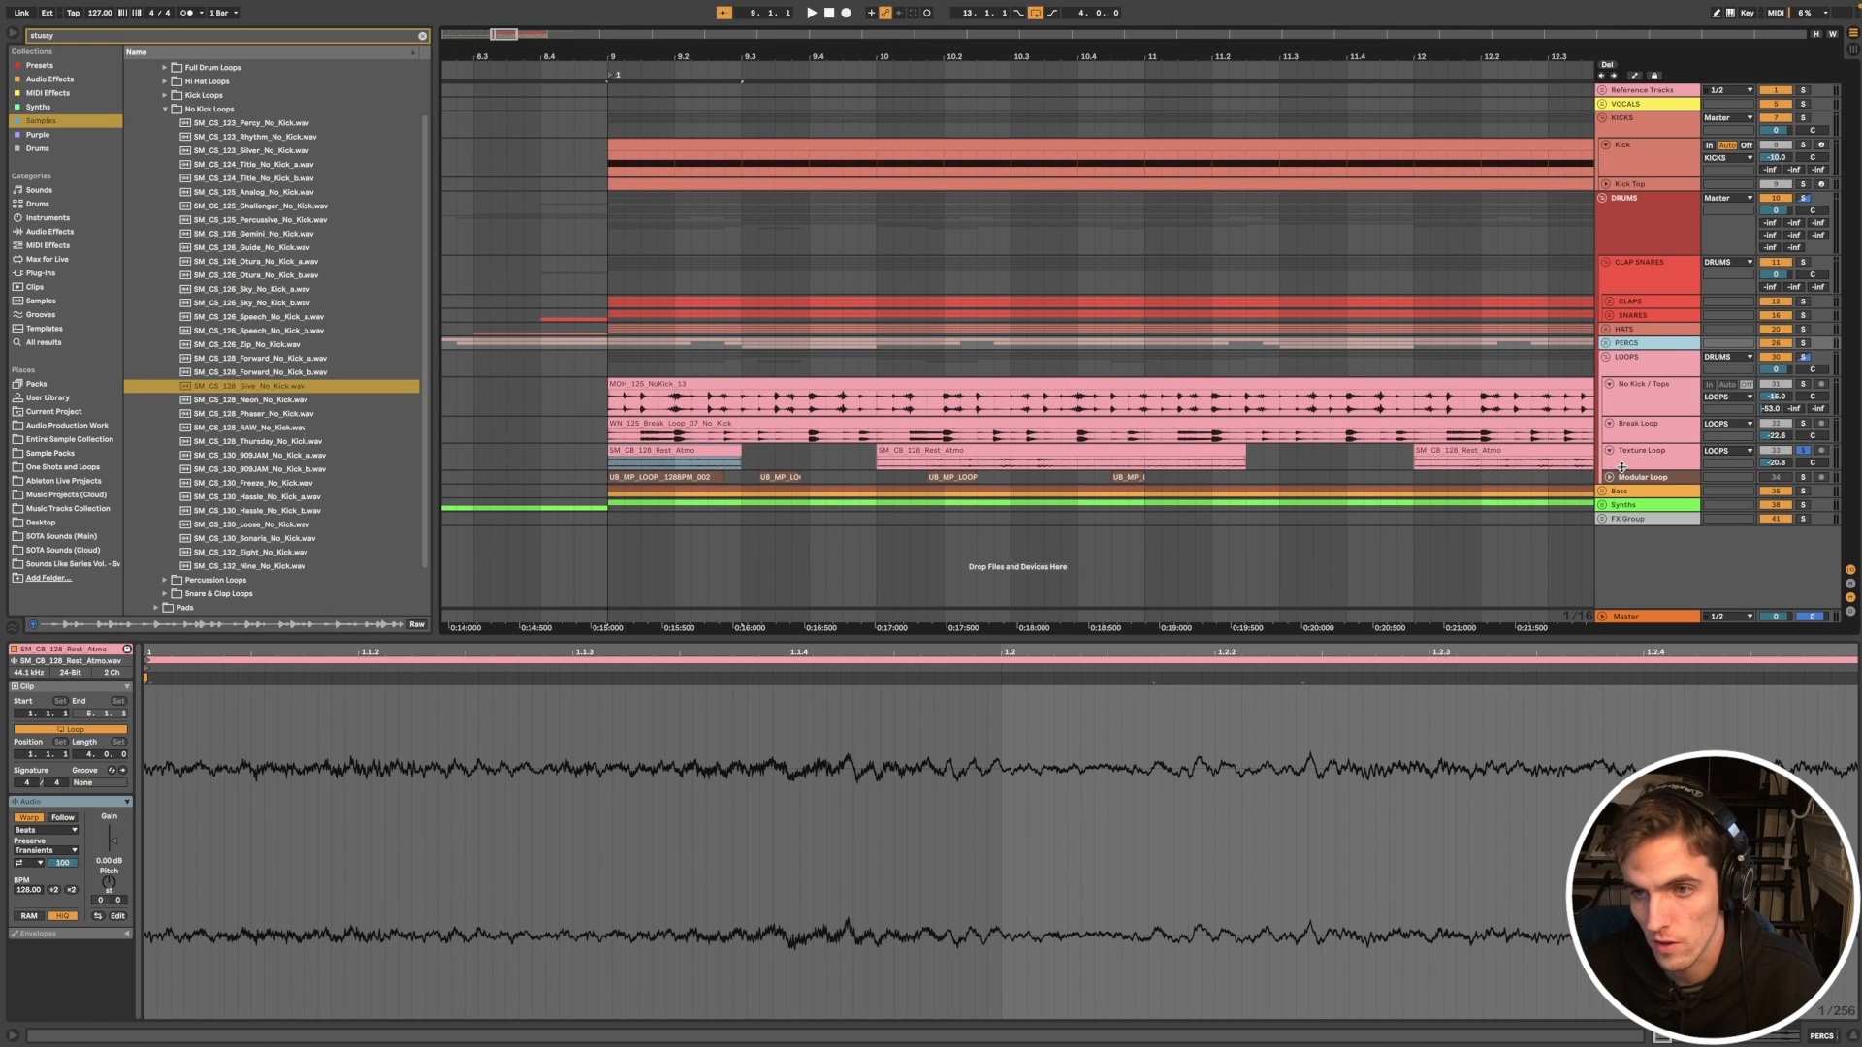
left_click_drag(1630, 468, 1639, 505)
left_click(646, 449)
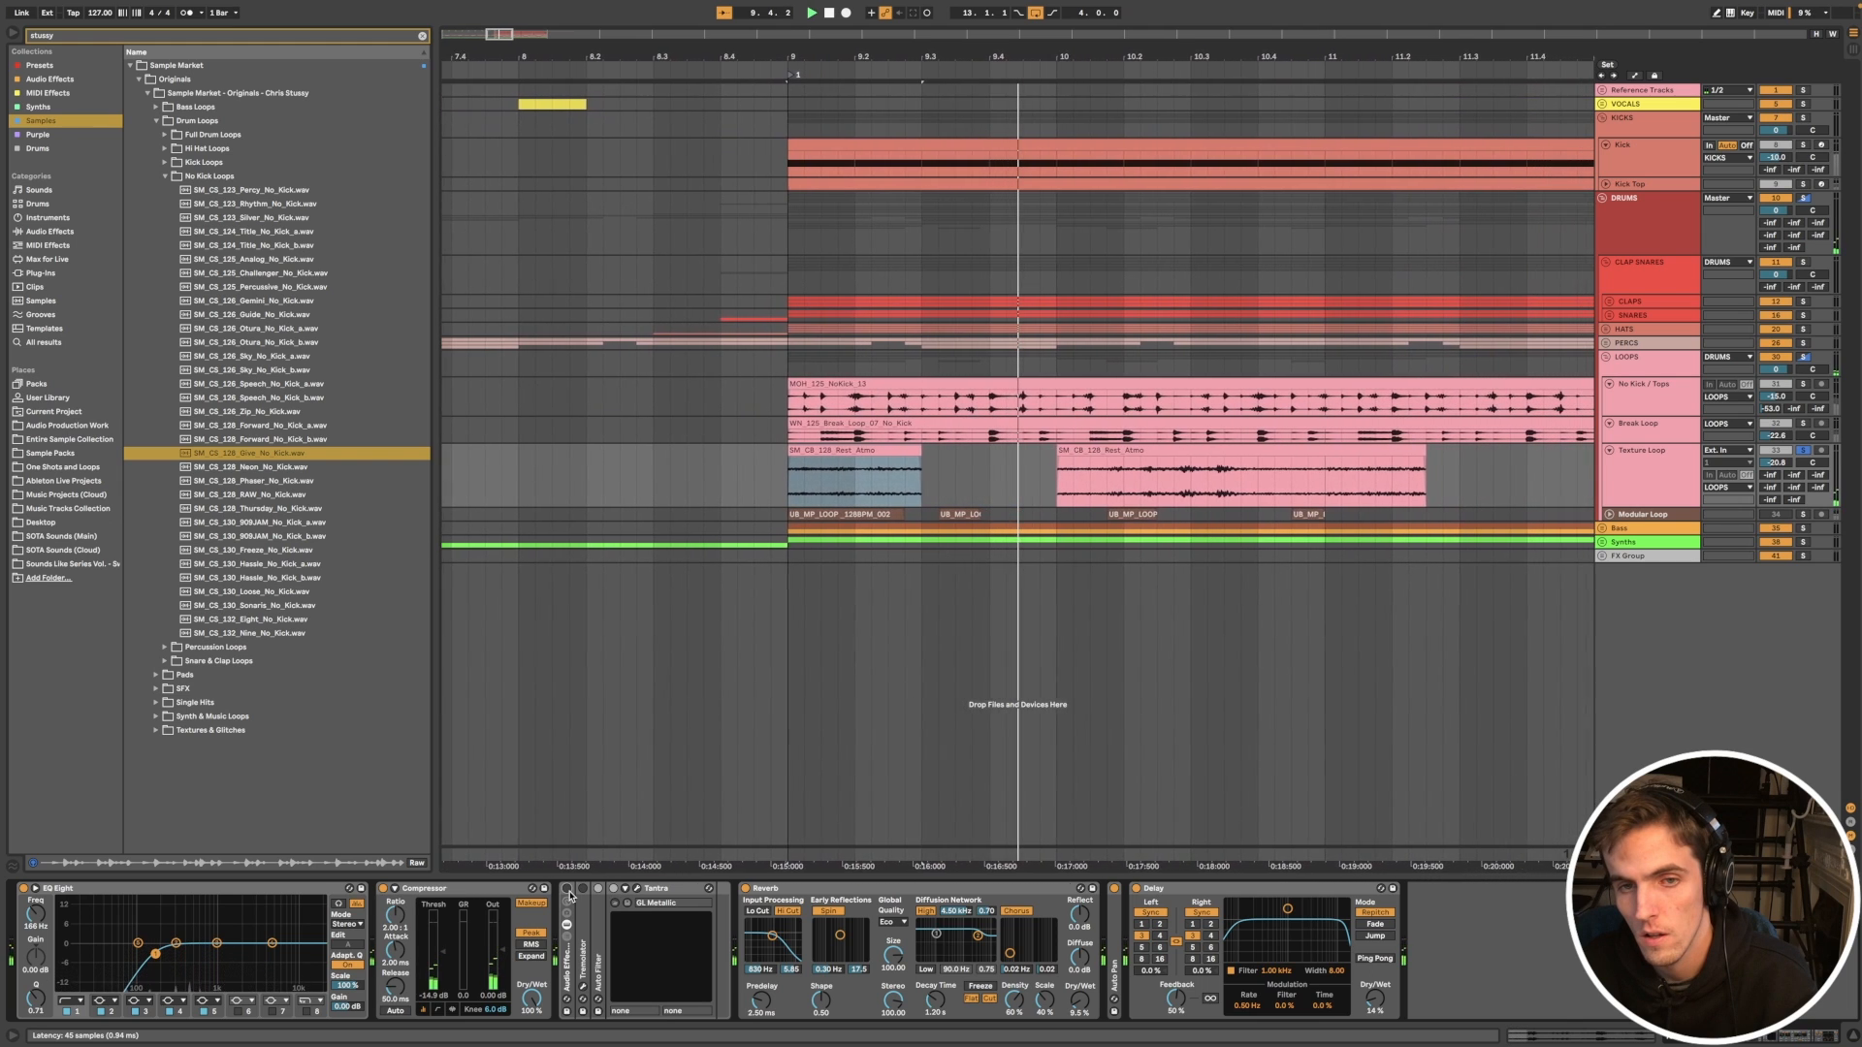
key("space")
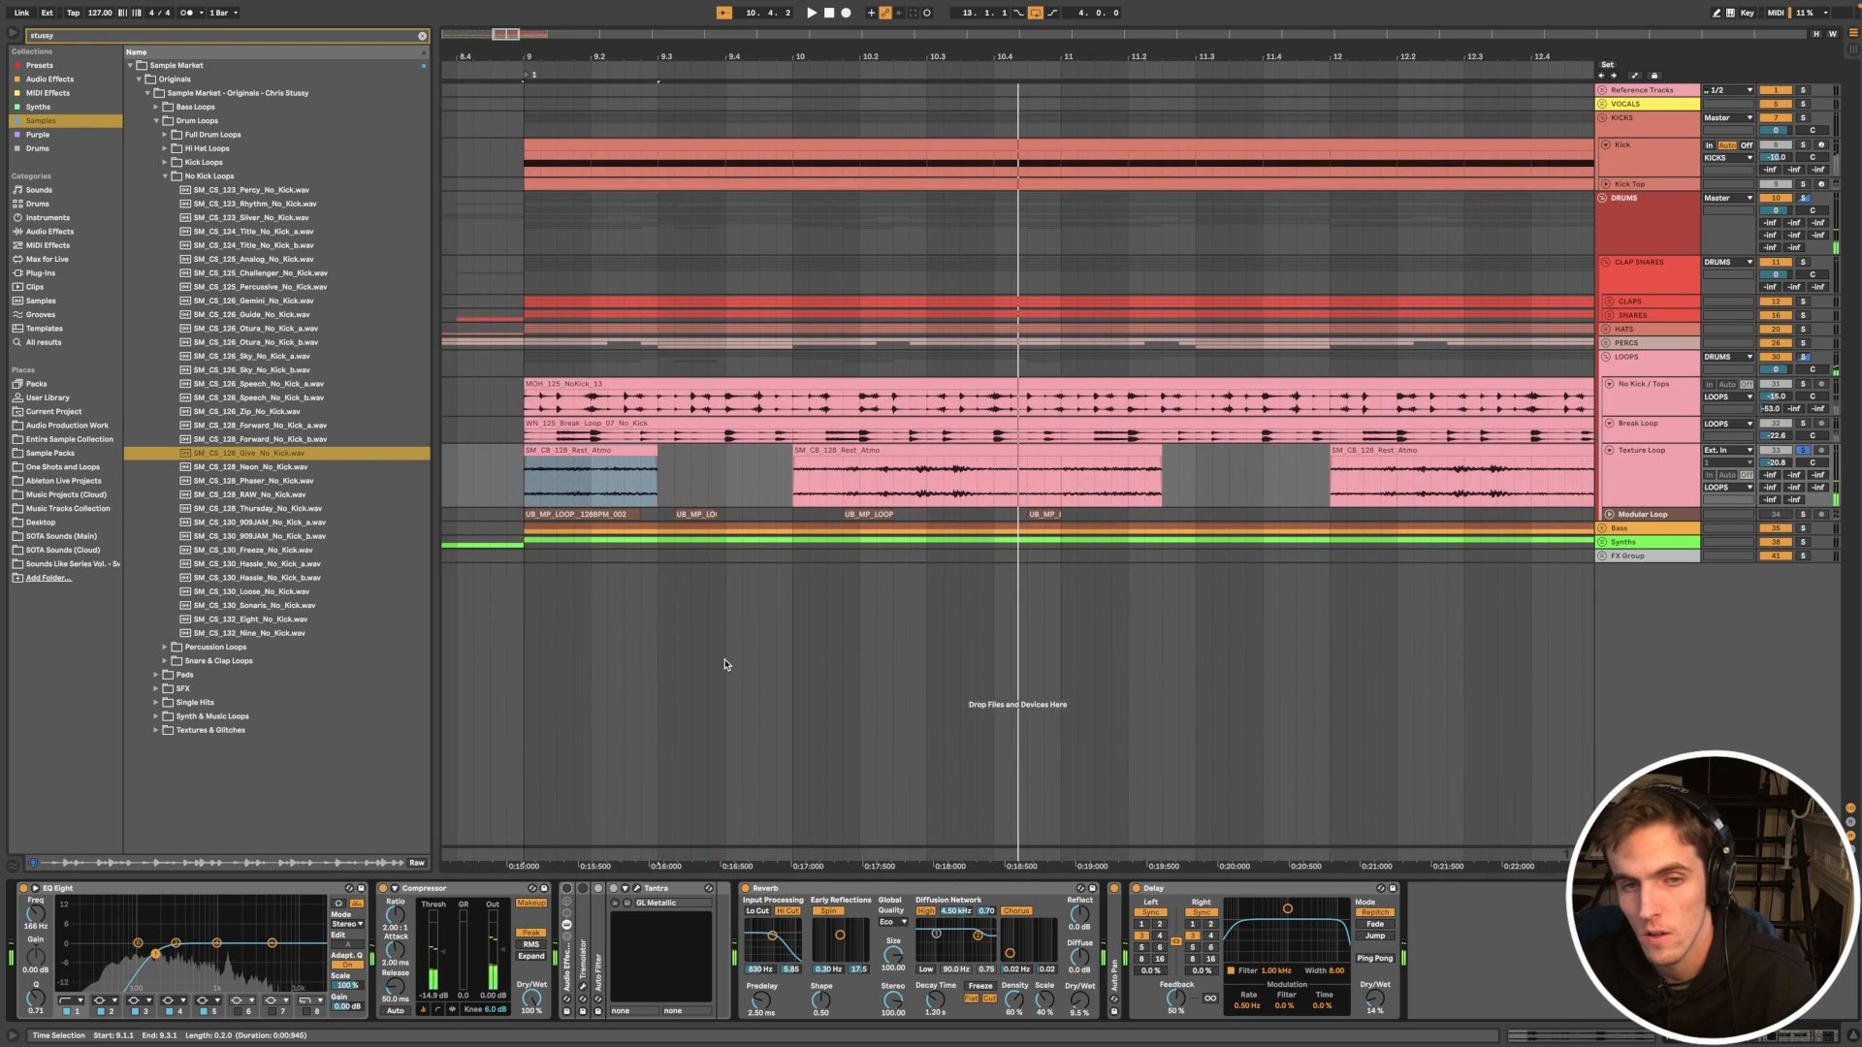
scroll(725, 664, "left", 2)
scroll(725, 664, "down", 2)
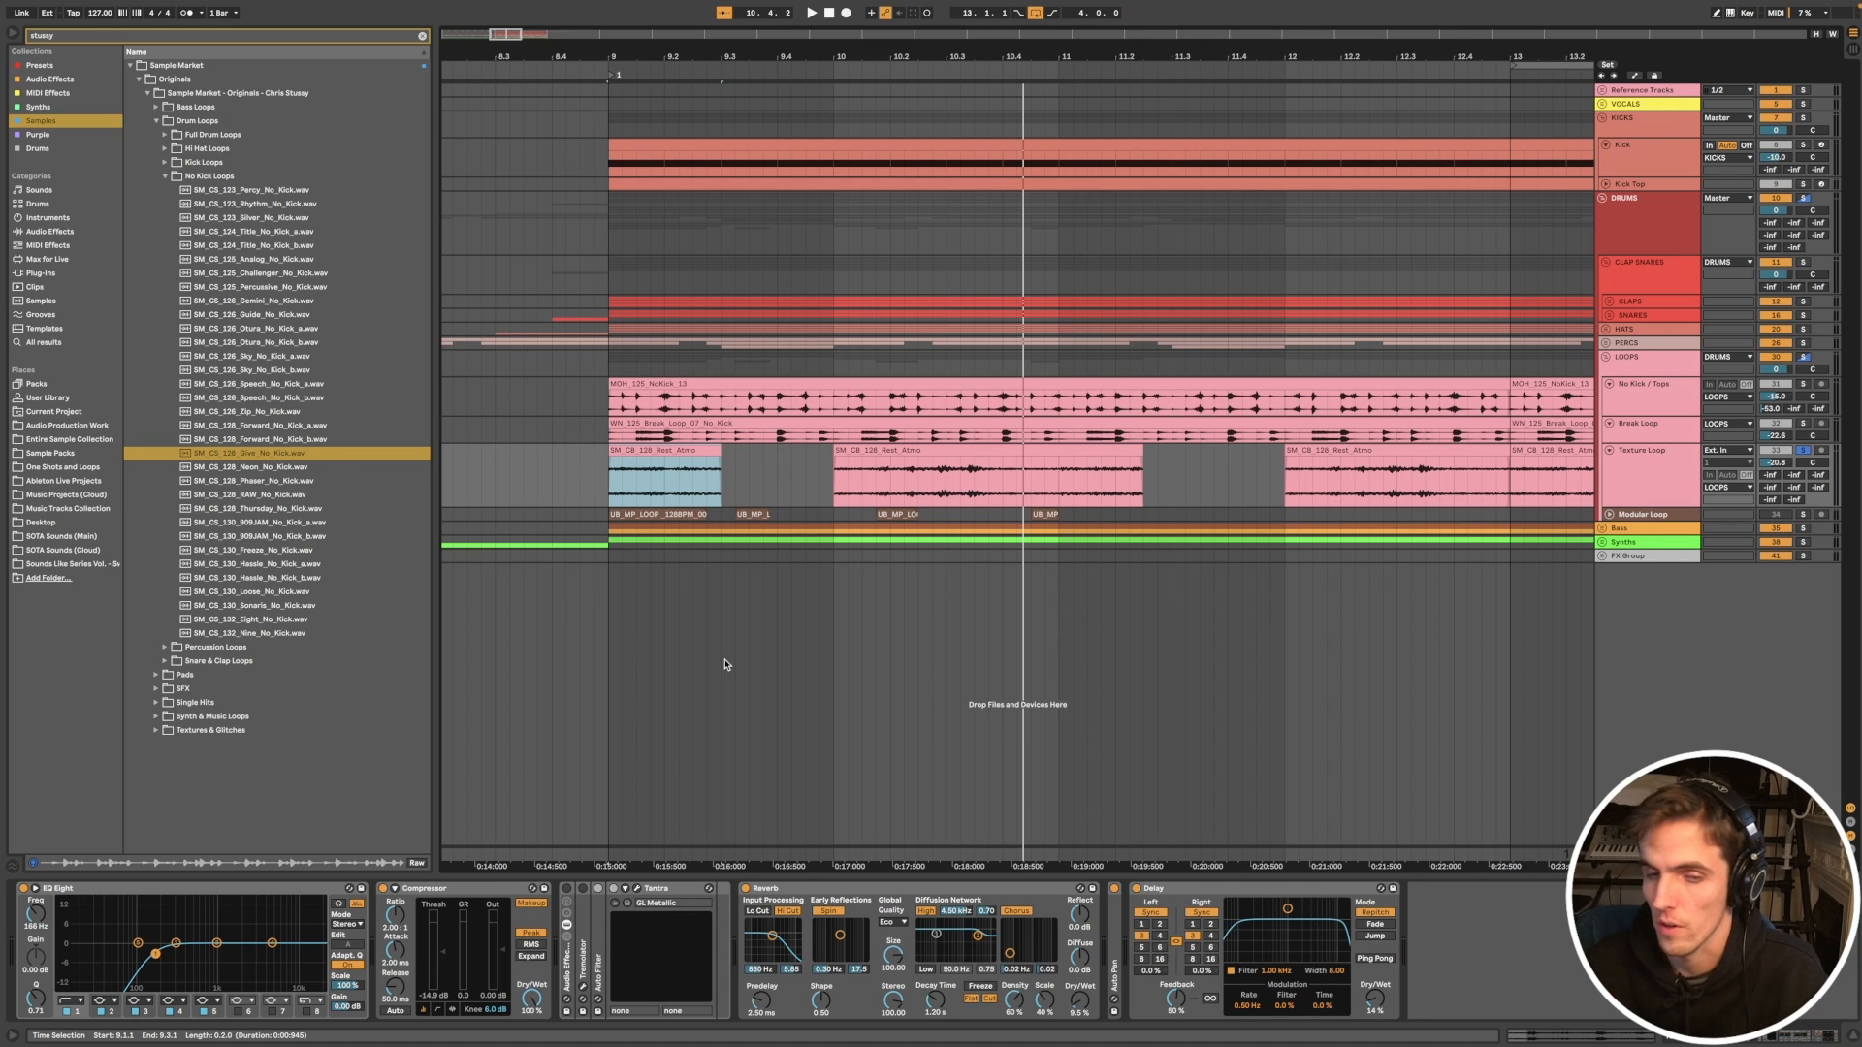
scroll(725, 665, "down", 3)
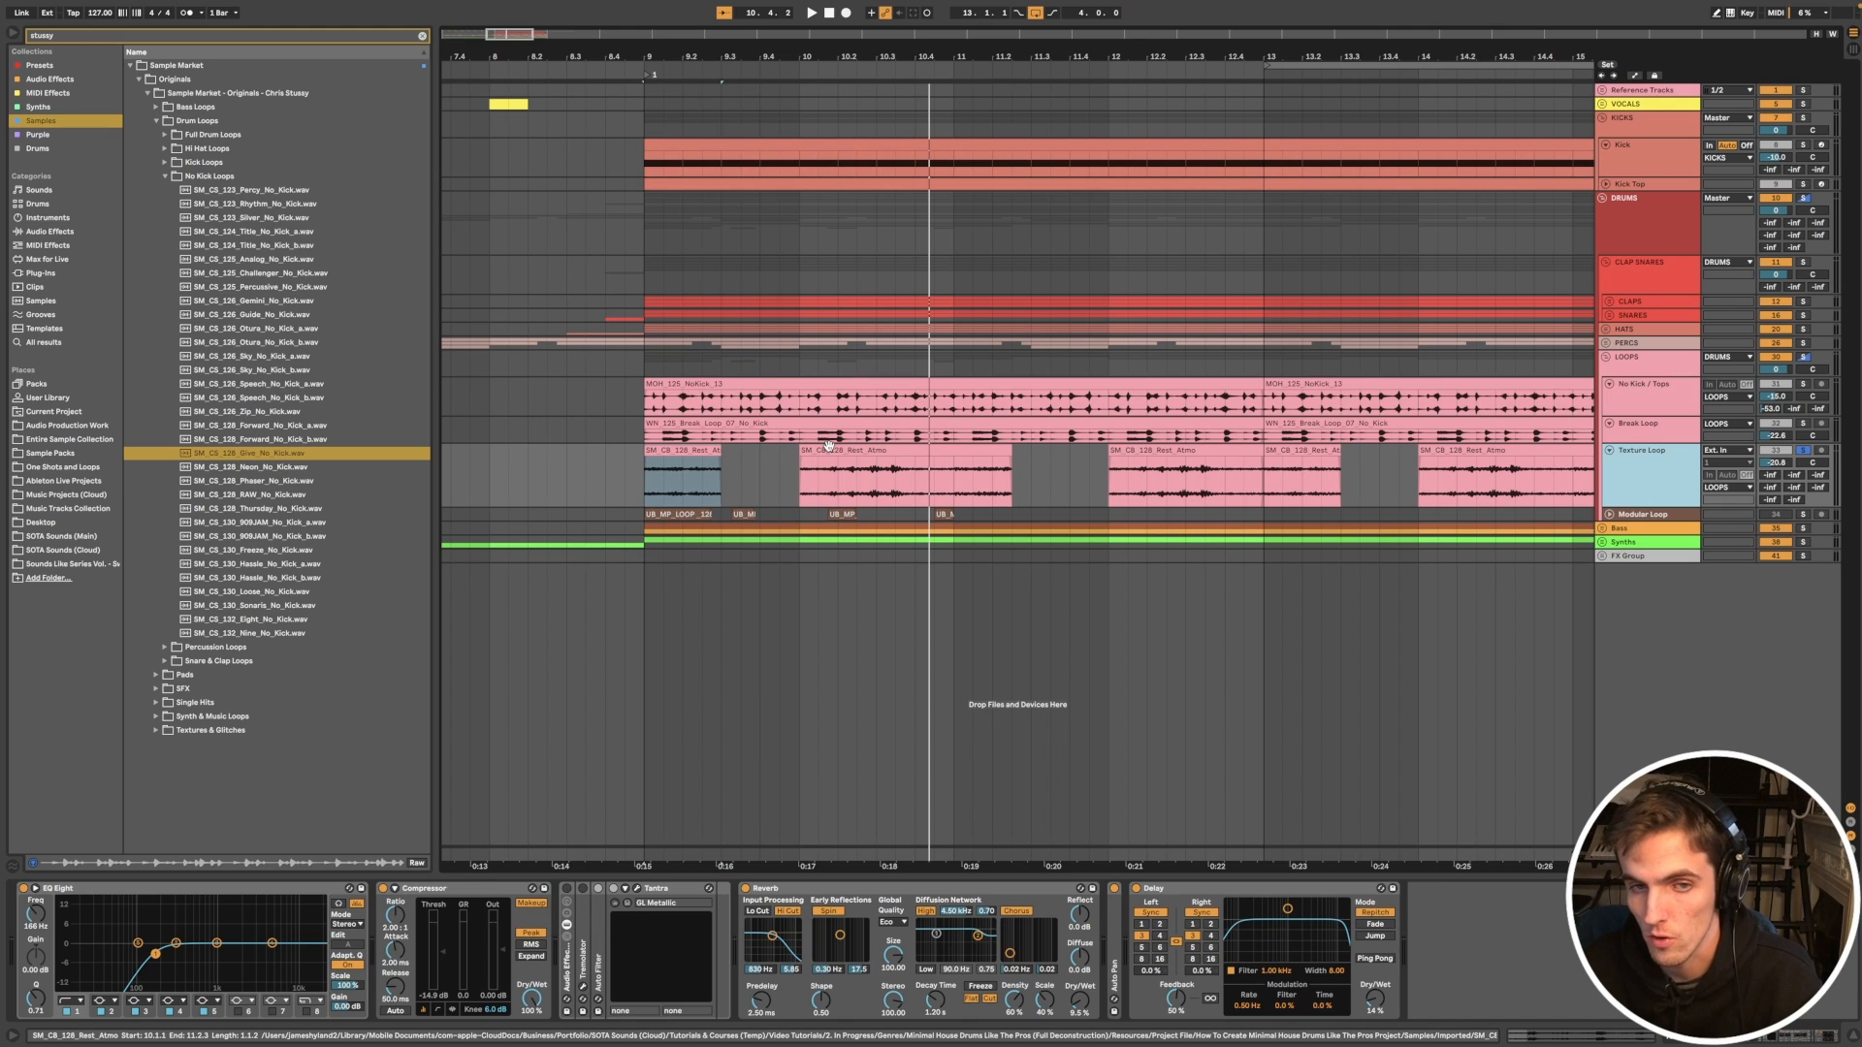
Step: Examine the Texture Loop's effect chain, opening the Tantra plug-in with the GL Metallic preset and closing it again
left_click(834, 898)
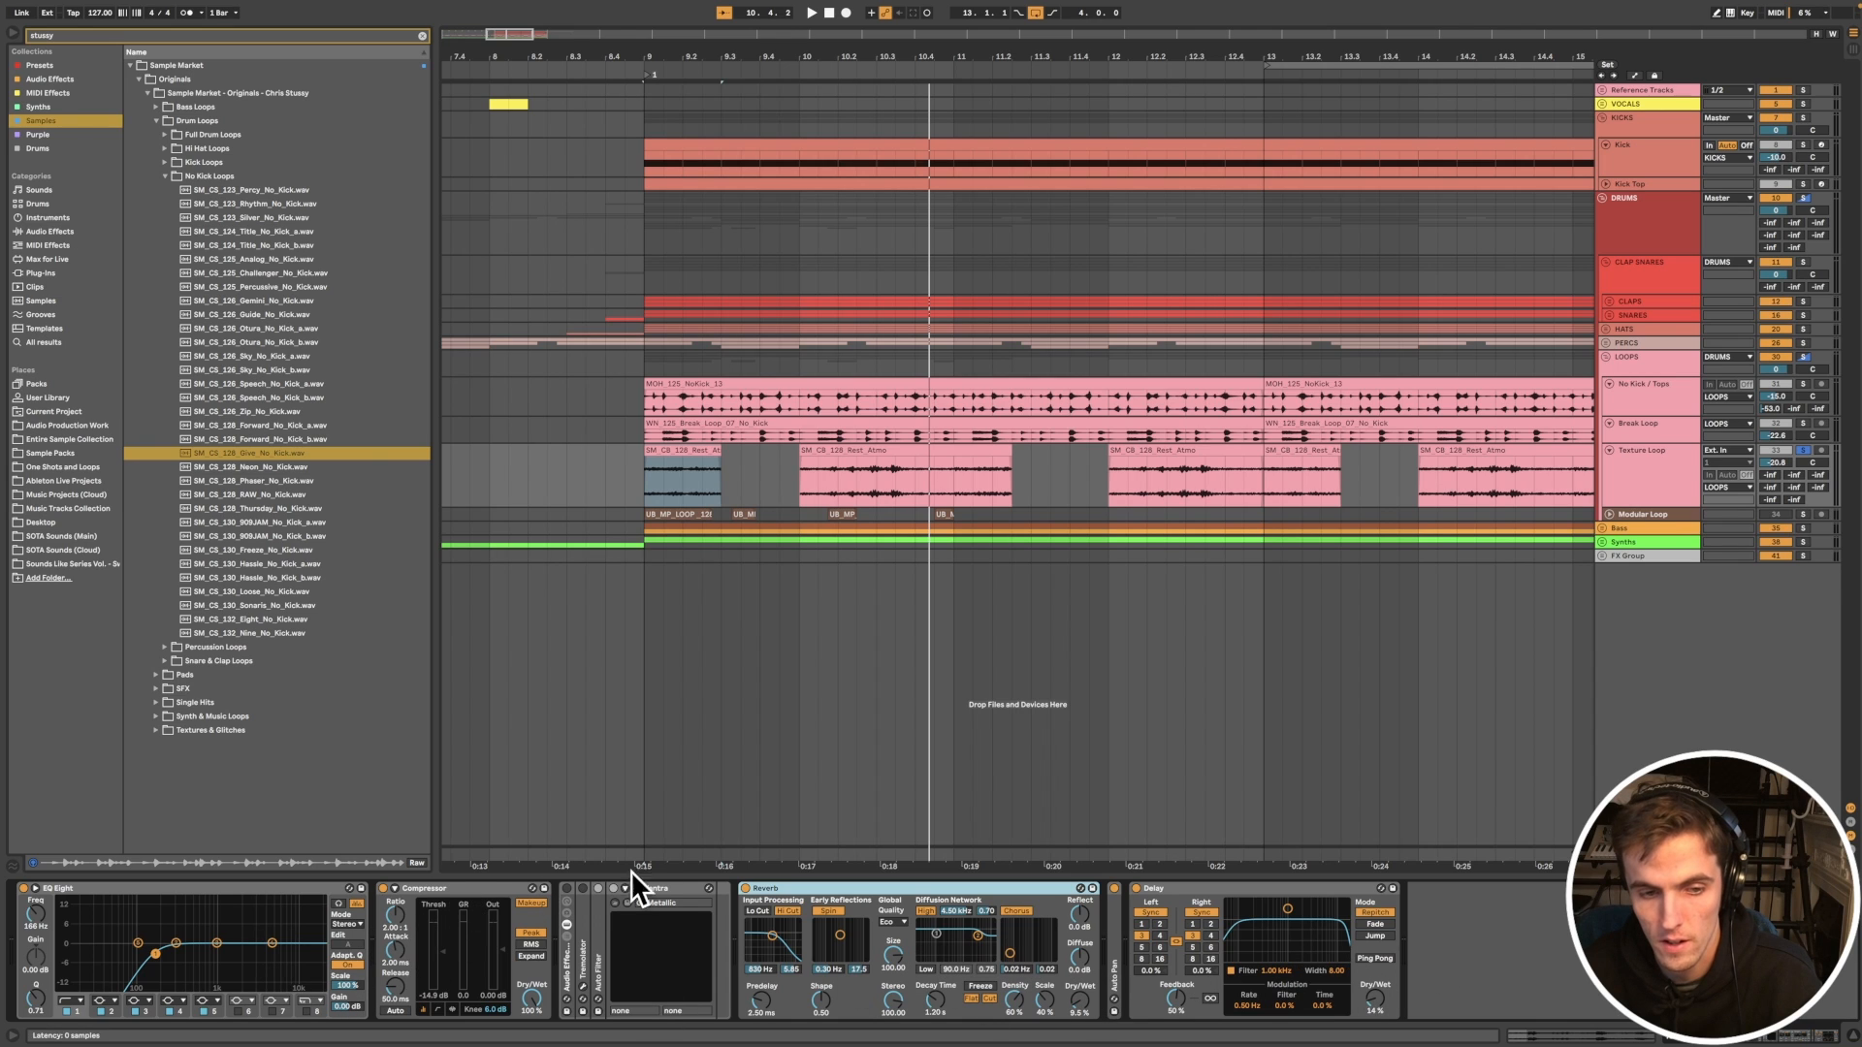
left_click(583, 927)
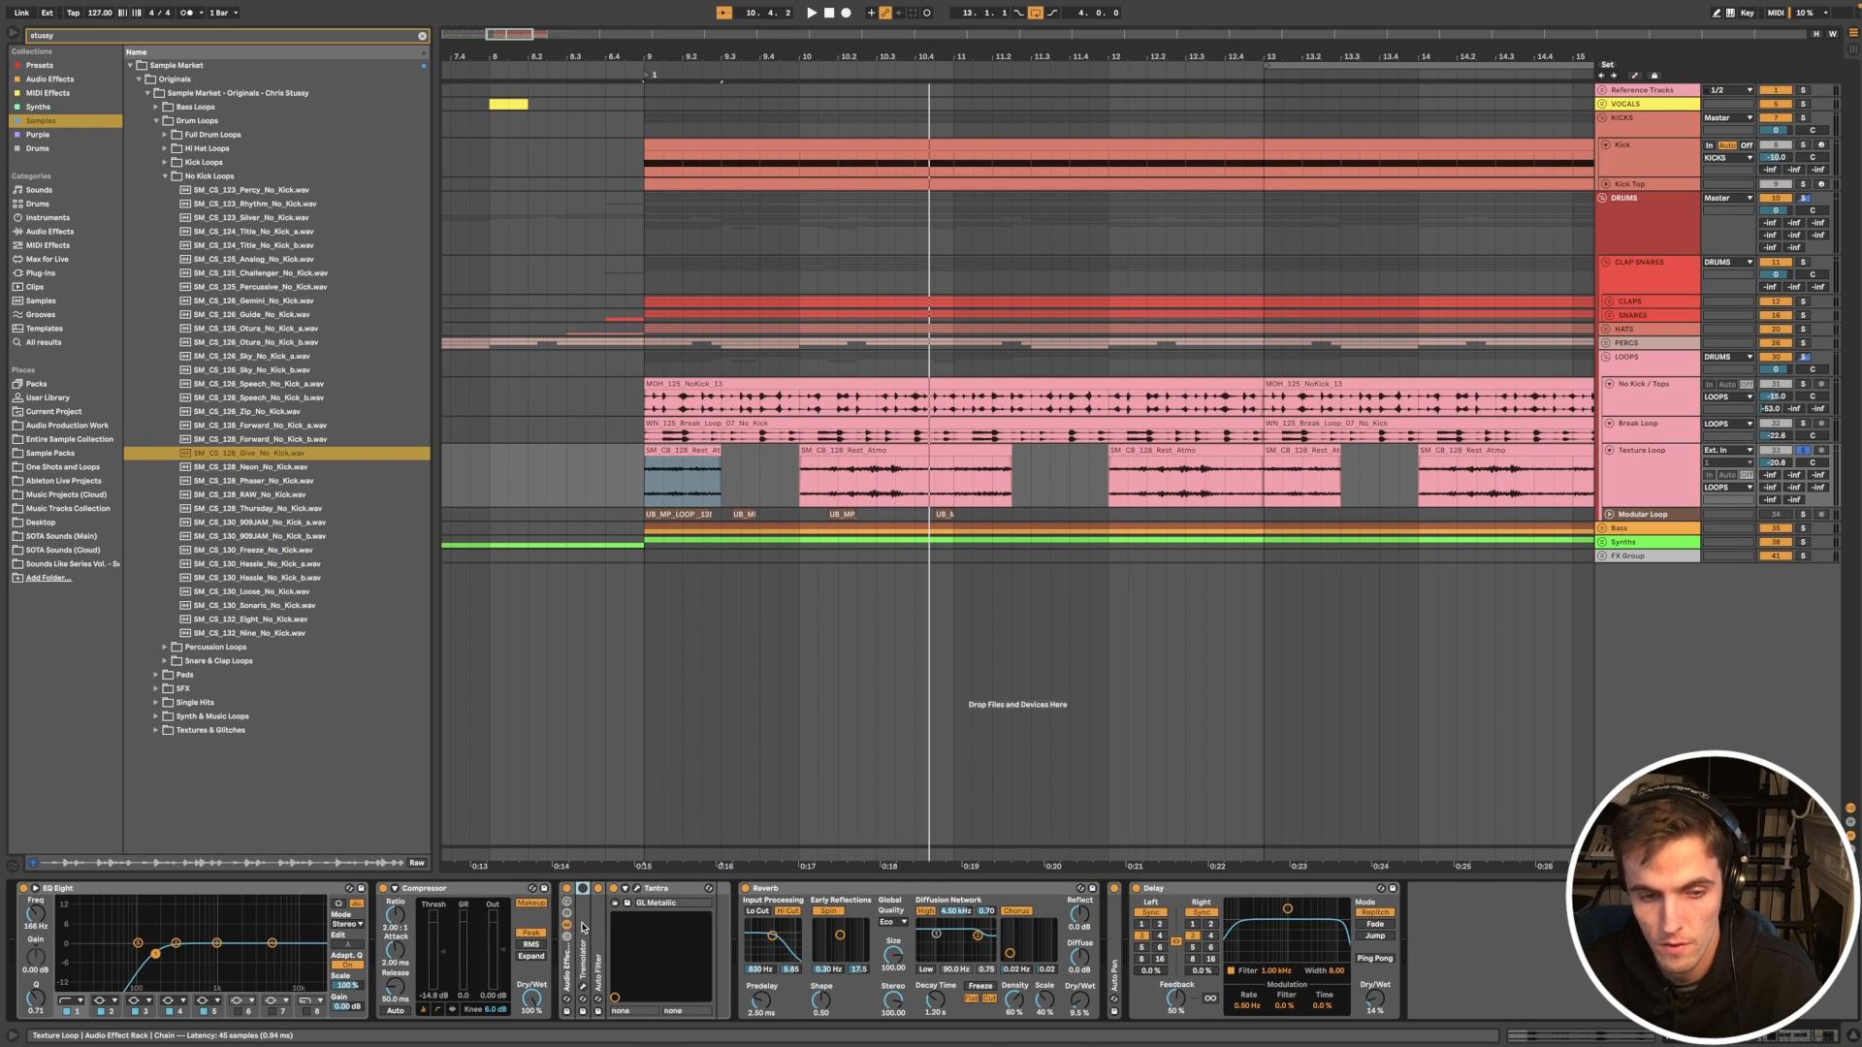
left_click(637, 889)
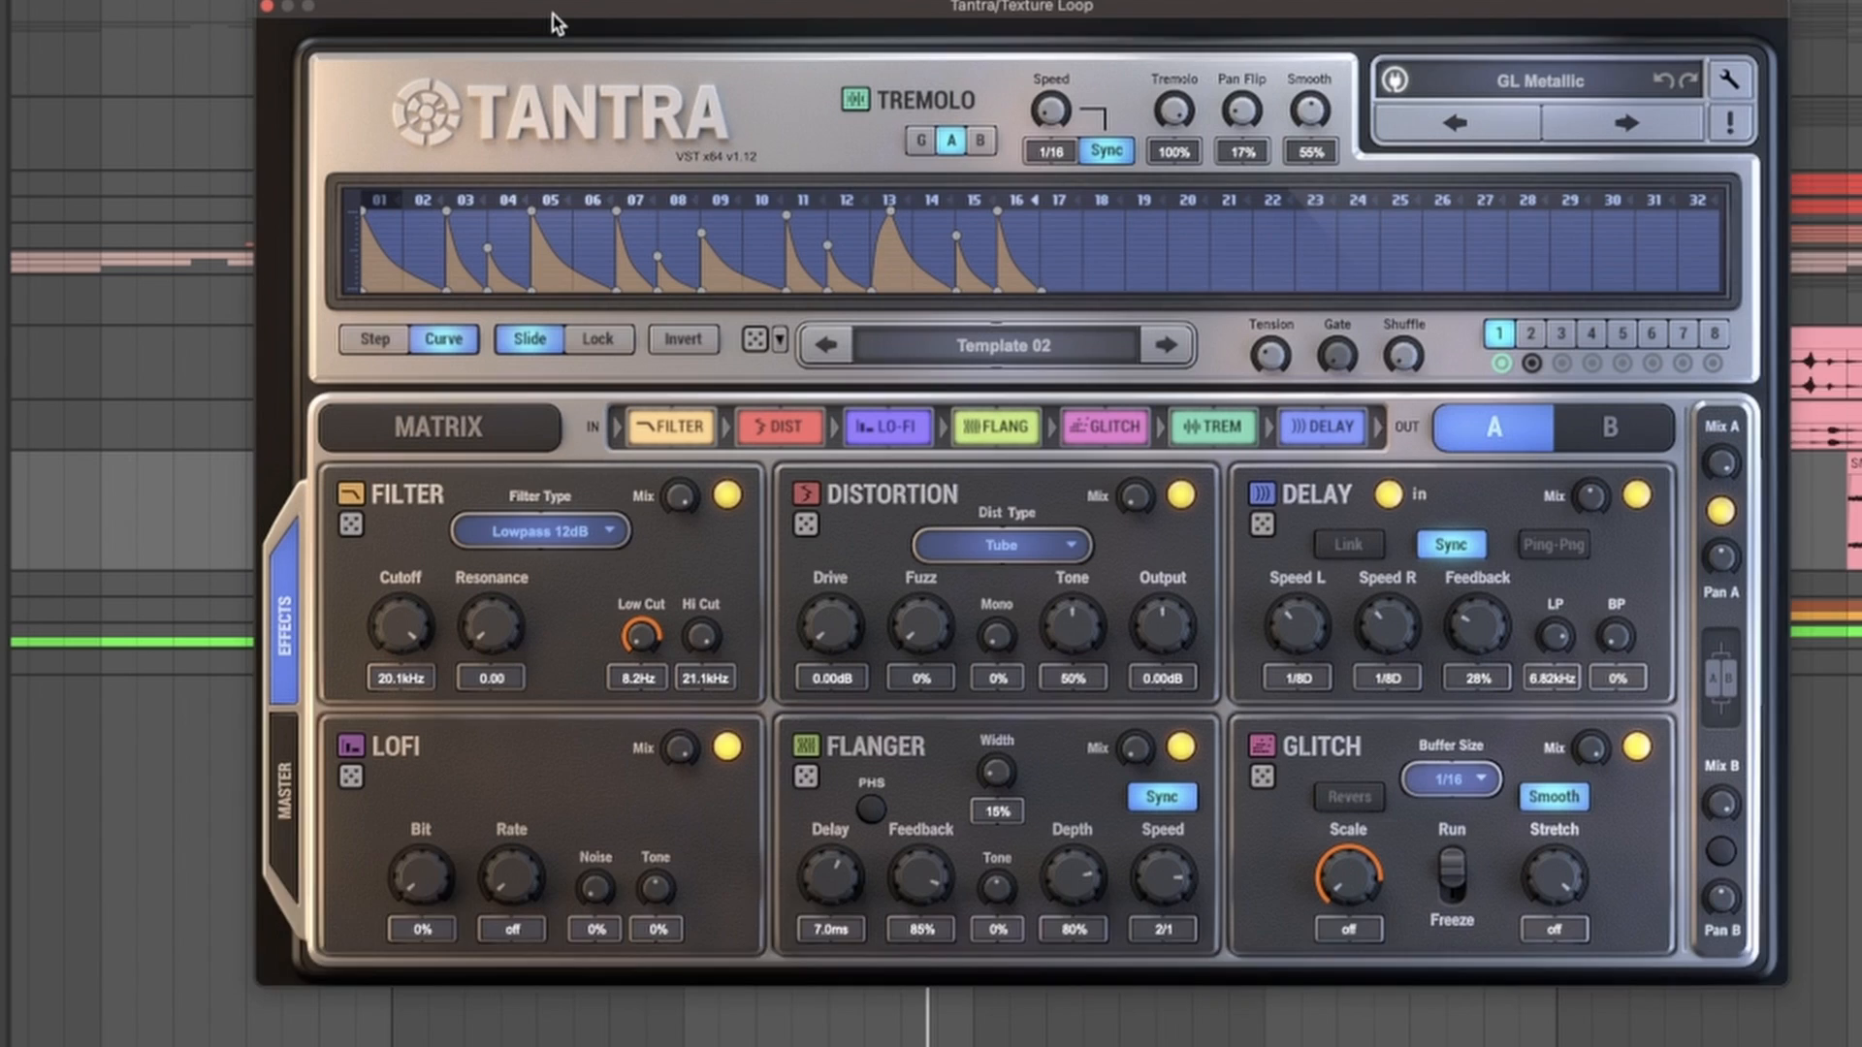
left_click_drag(555, 21, 618, 41)
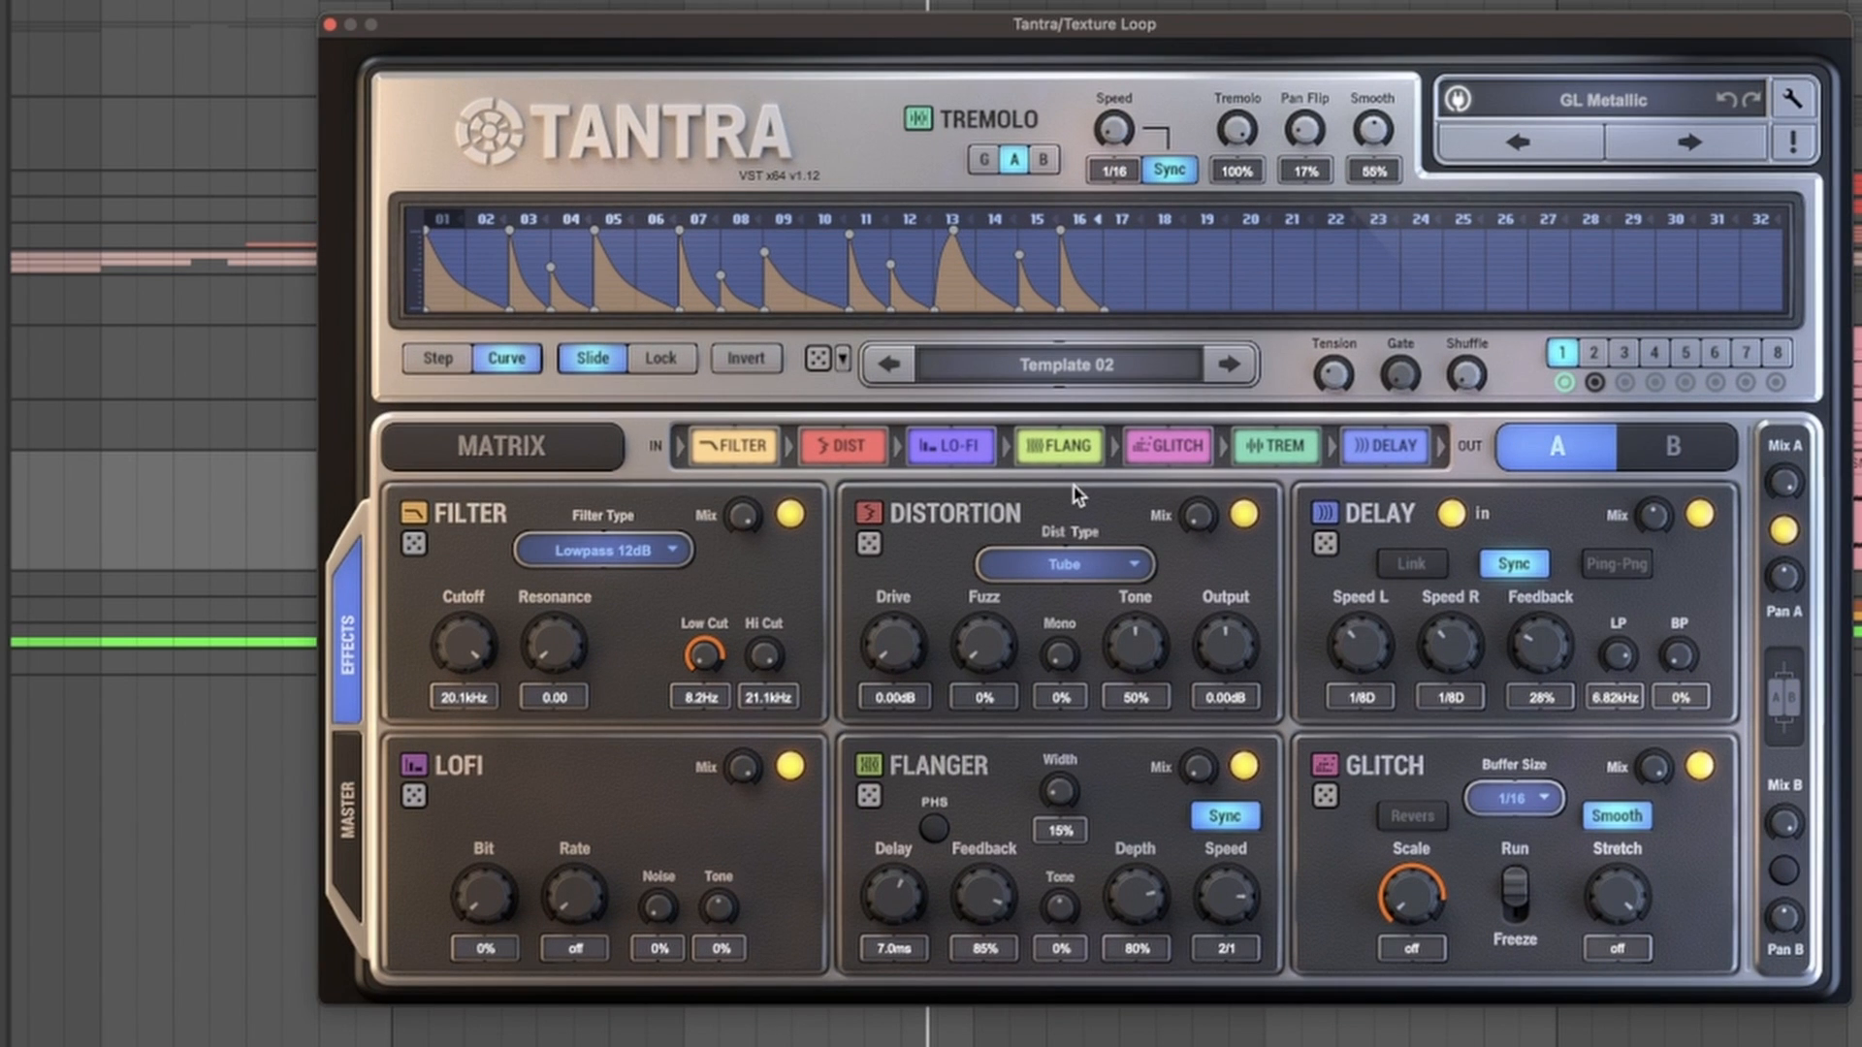
left_click(330, 23)
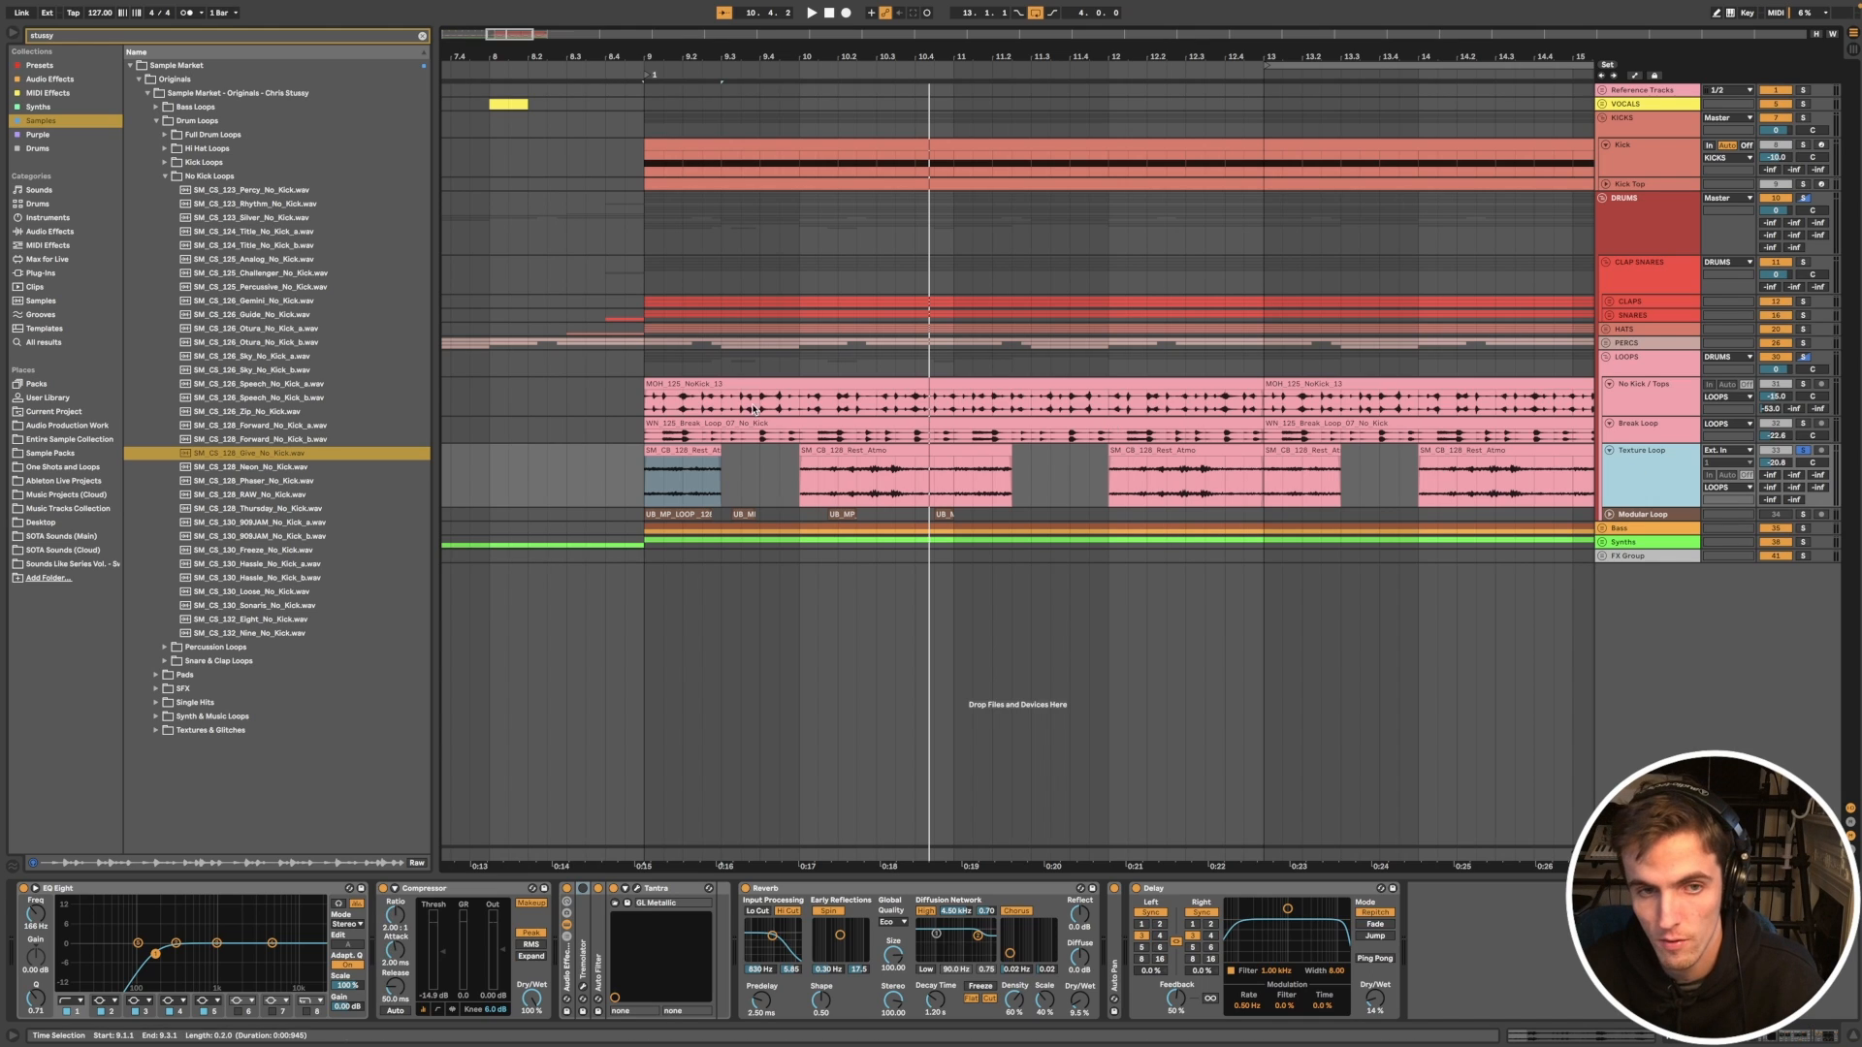
Step: Play the texture clips and try extending the SM_CB_128_Rest_Atmo clip at bar 13 across the gap after it
left_click(688, 463)
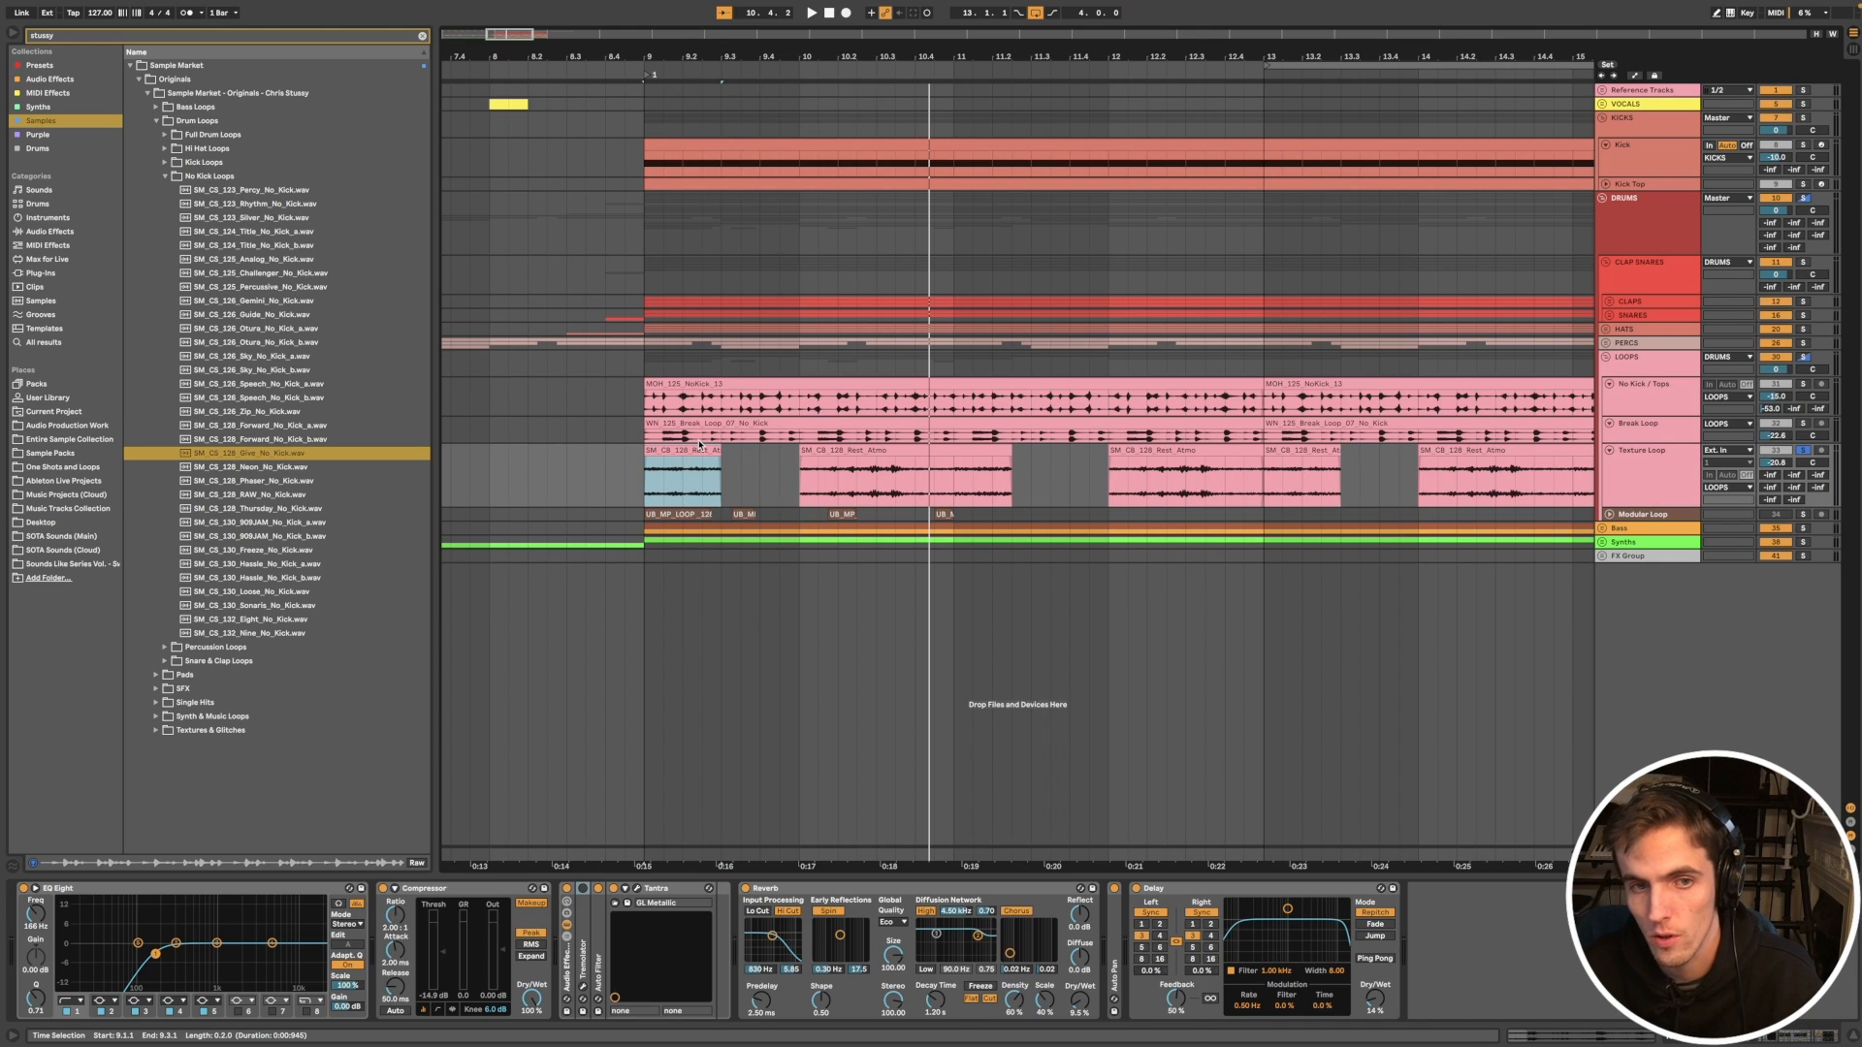
key("space")
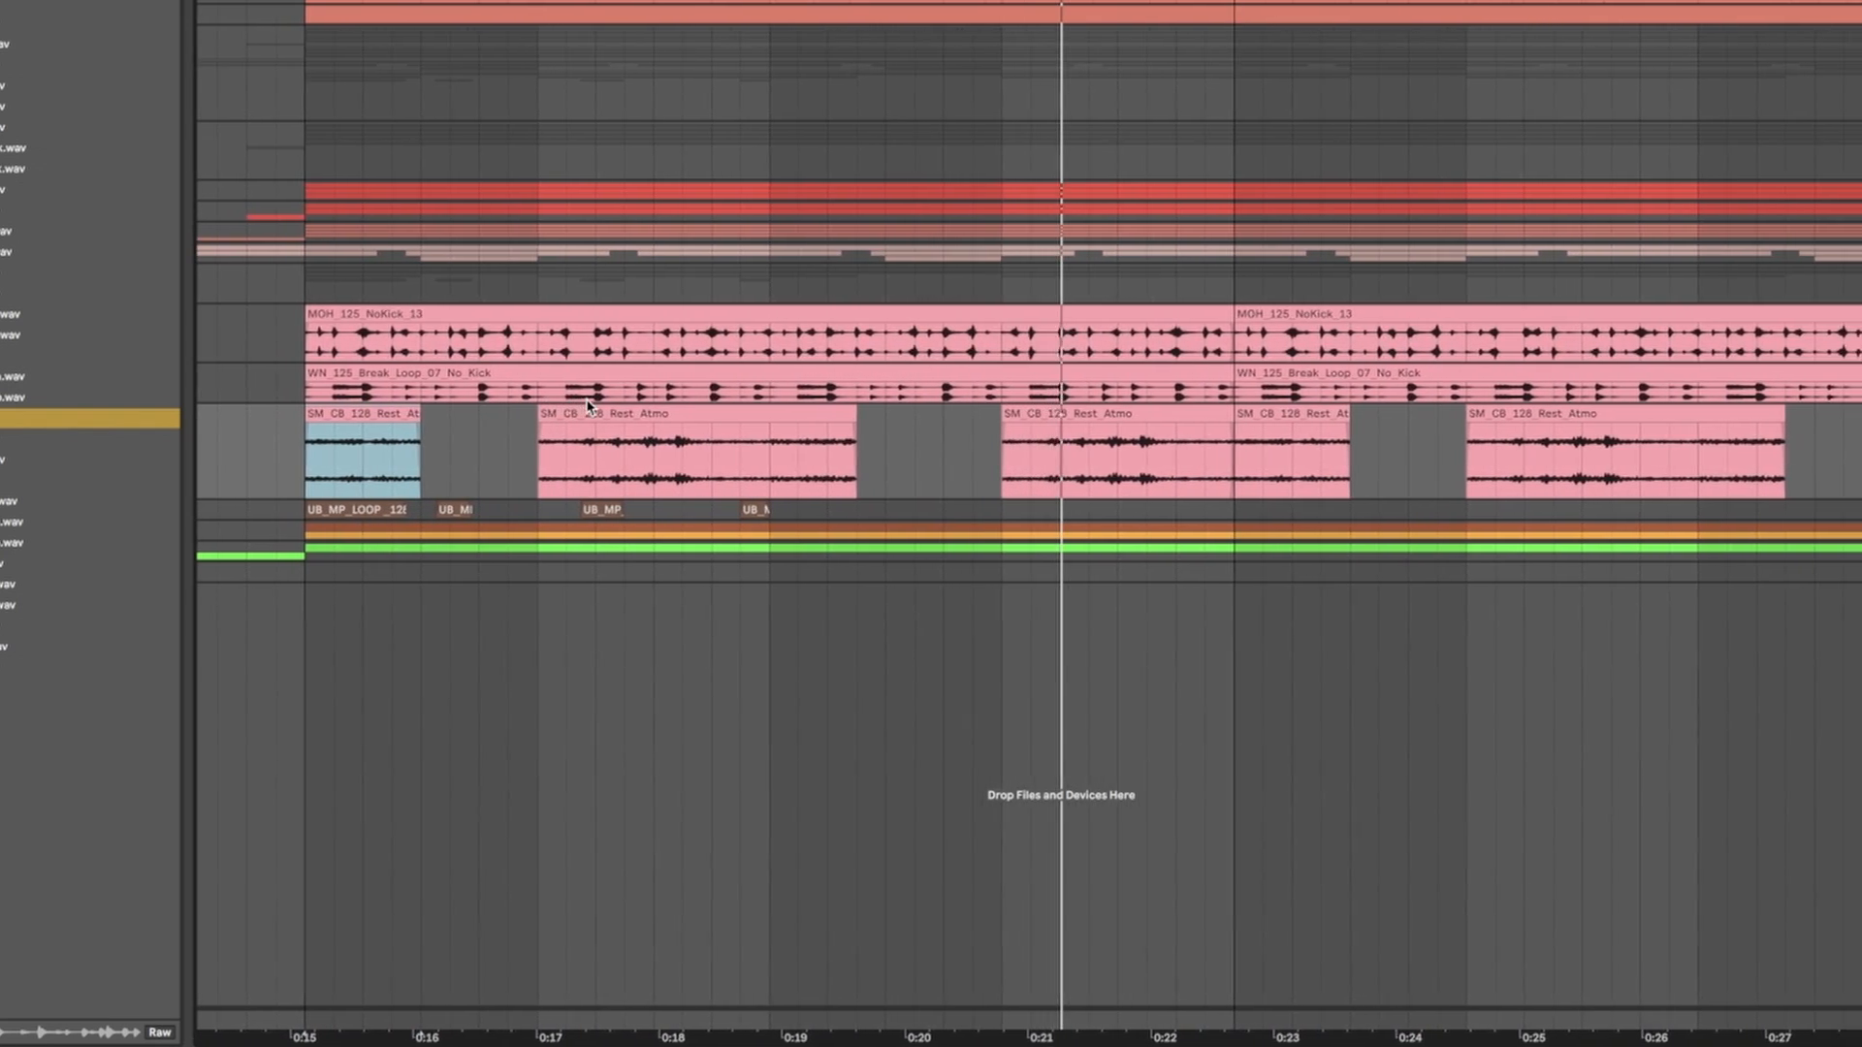
scroll(798, 416, "down", 5)
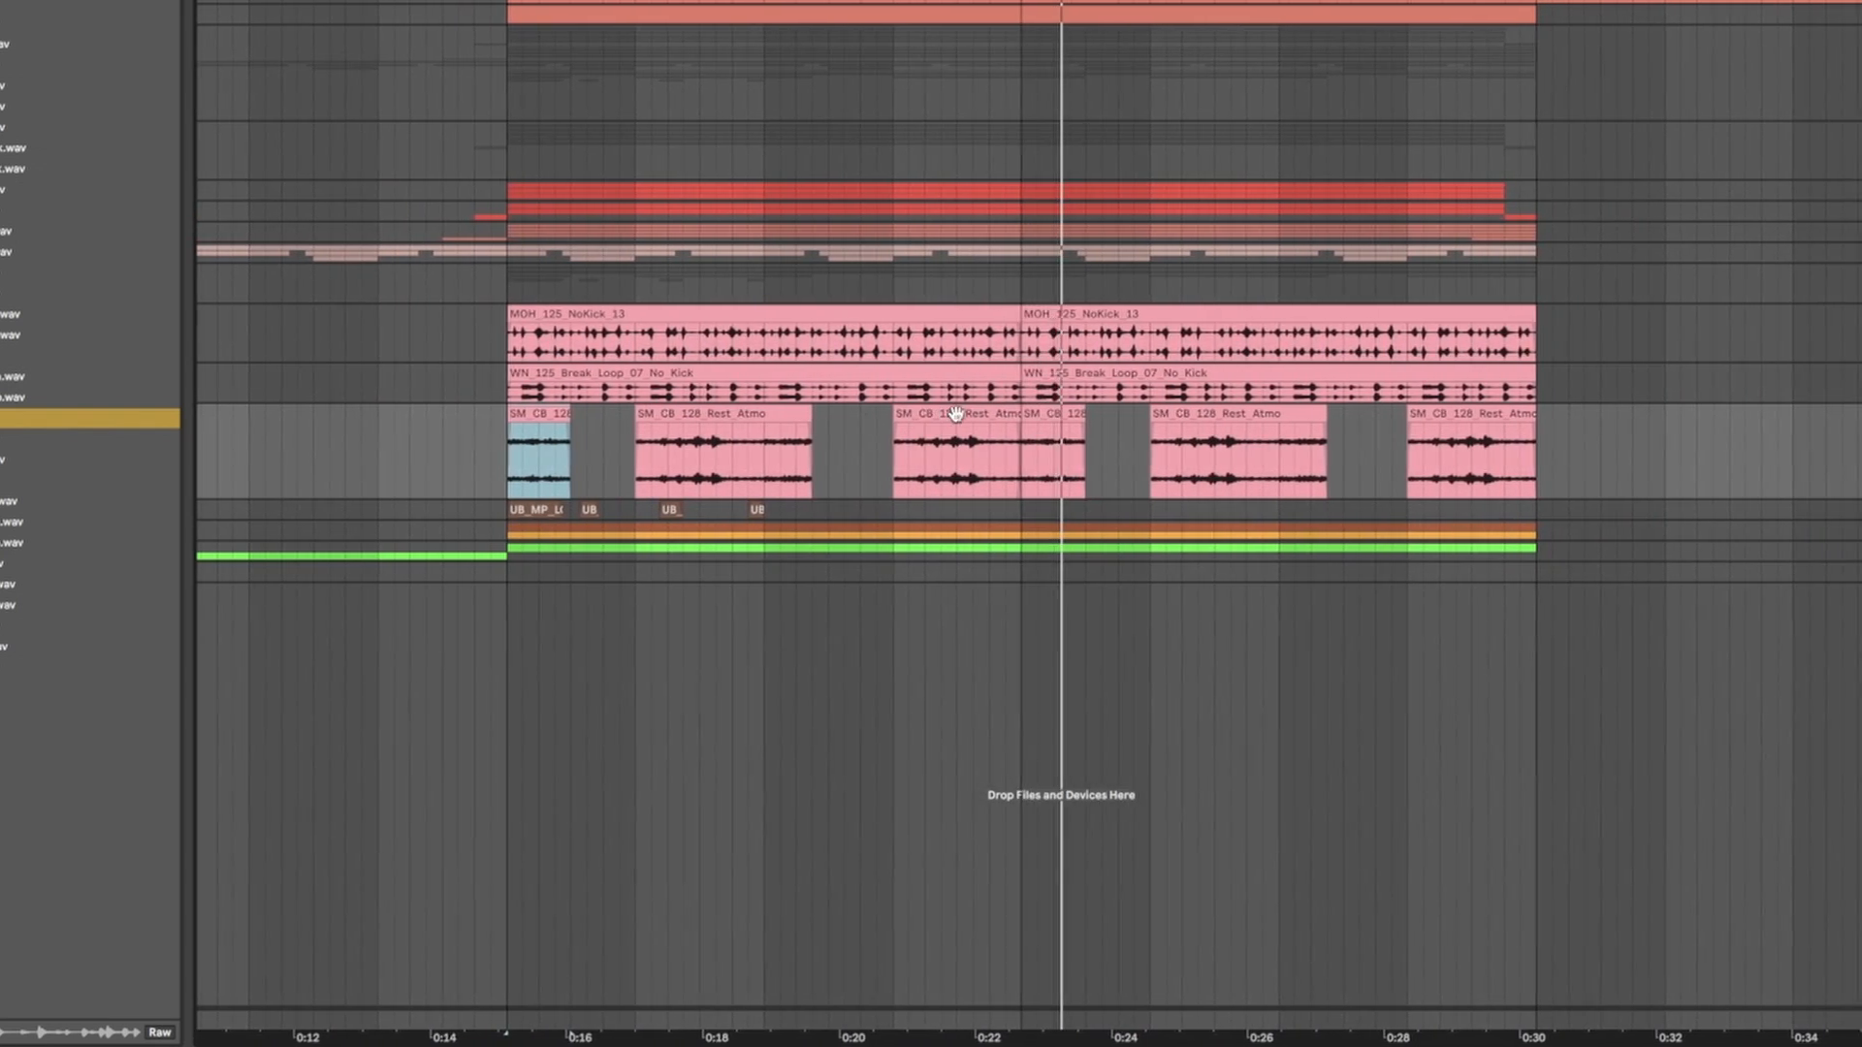
left_click(1016, 415)
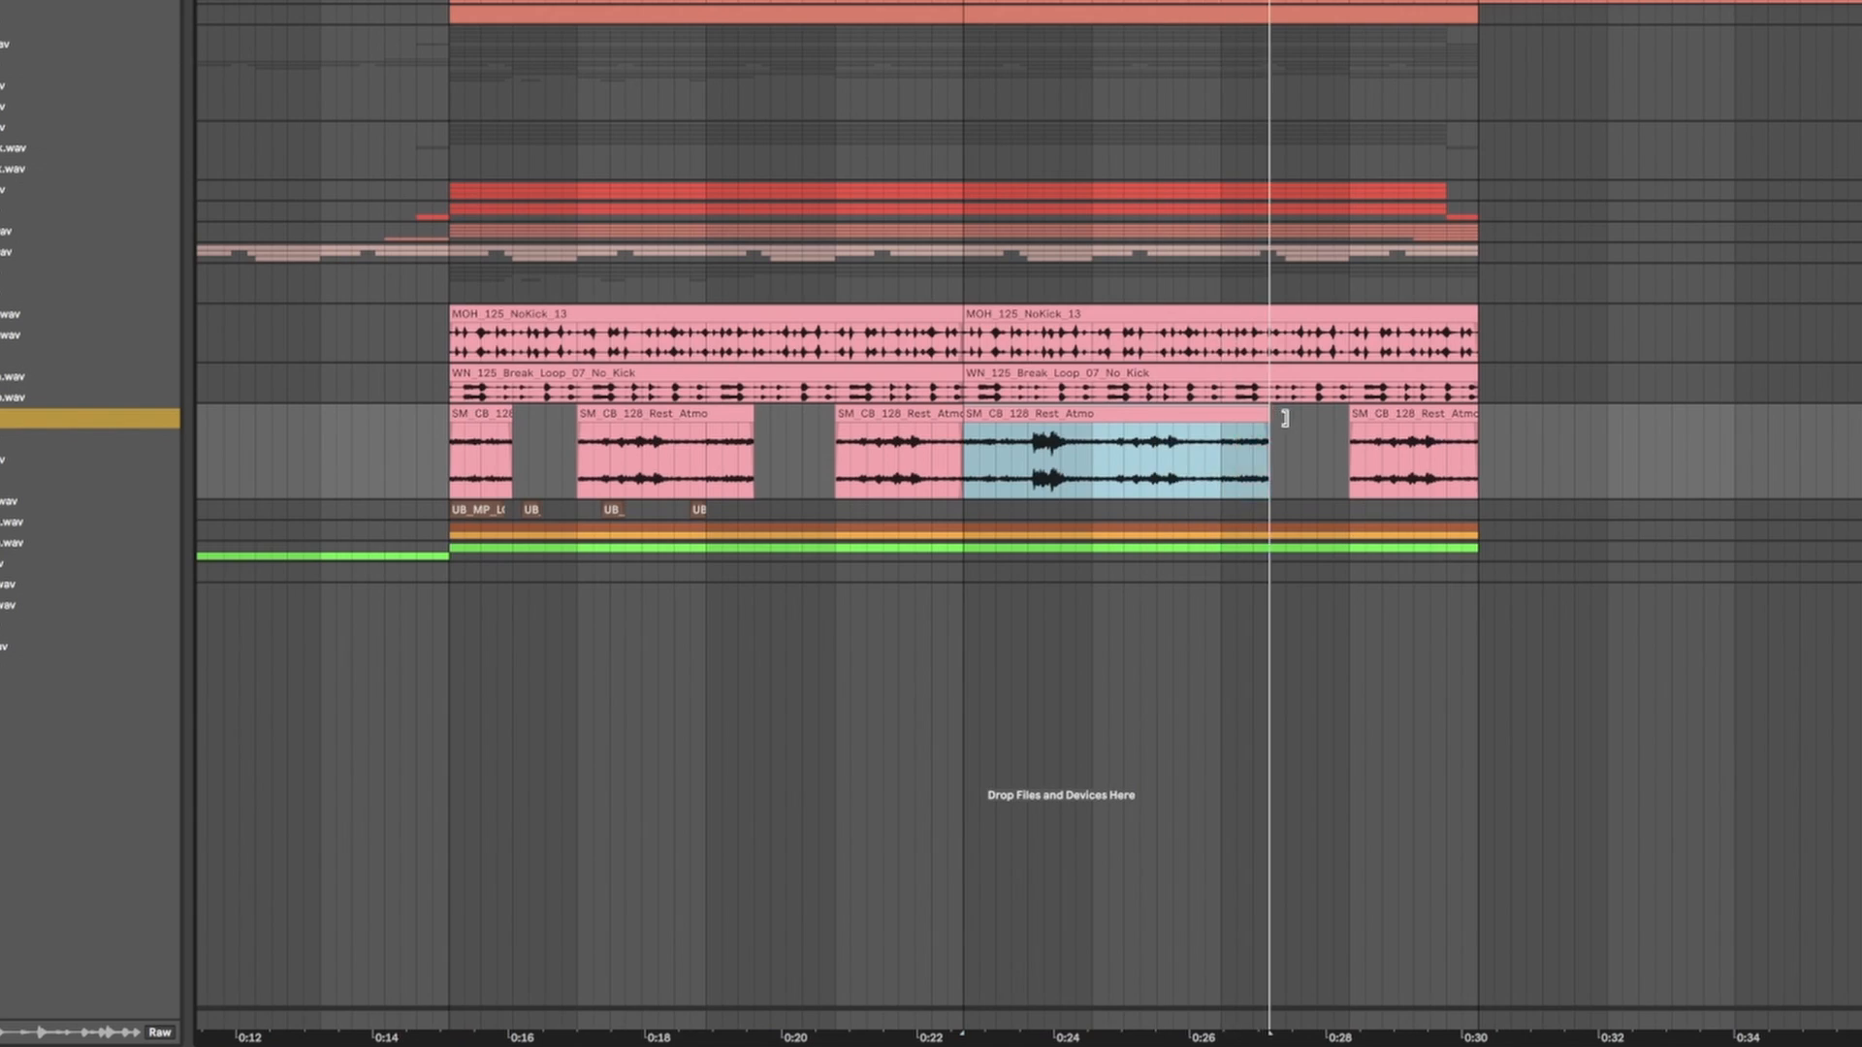
Step: Fold the Texture Loop track, reduce the No Kick / Tops track's height, and stop playback
key("u")
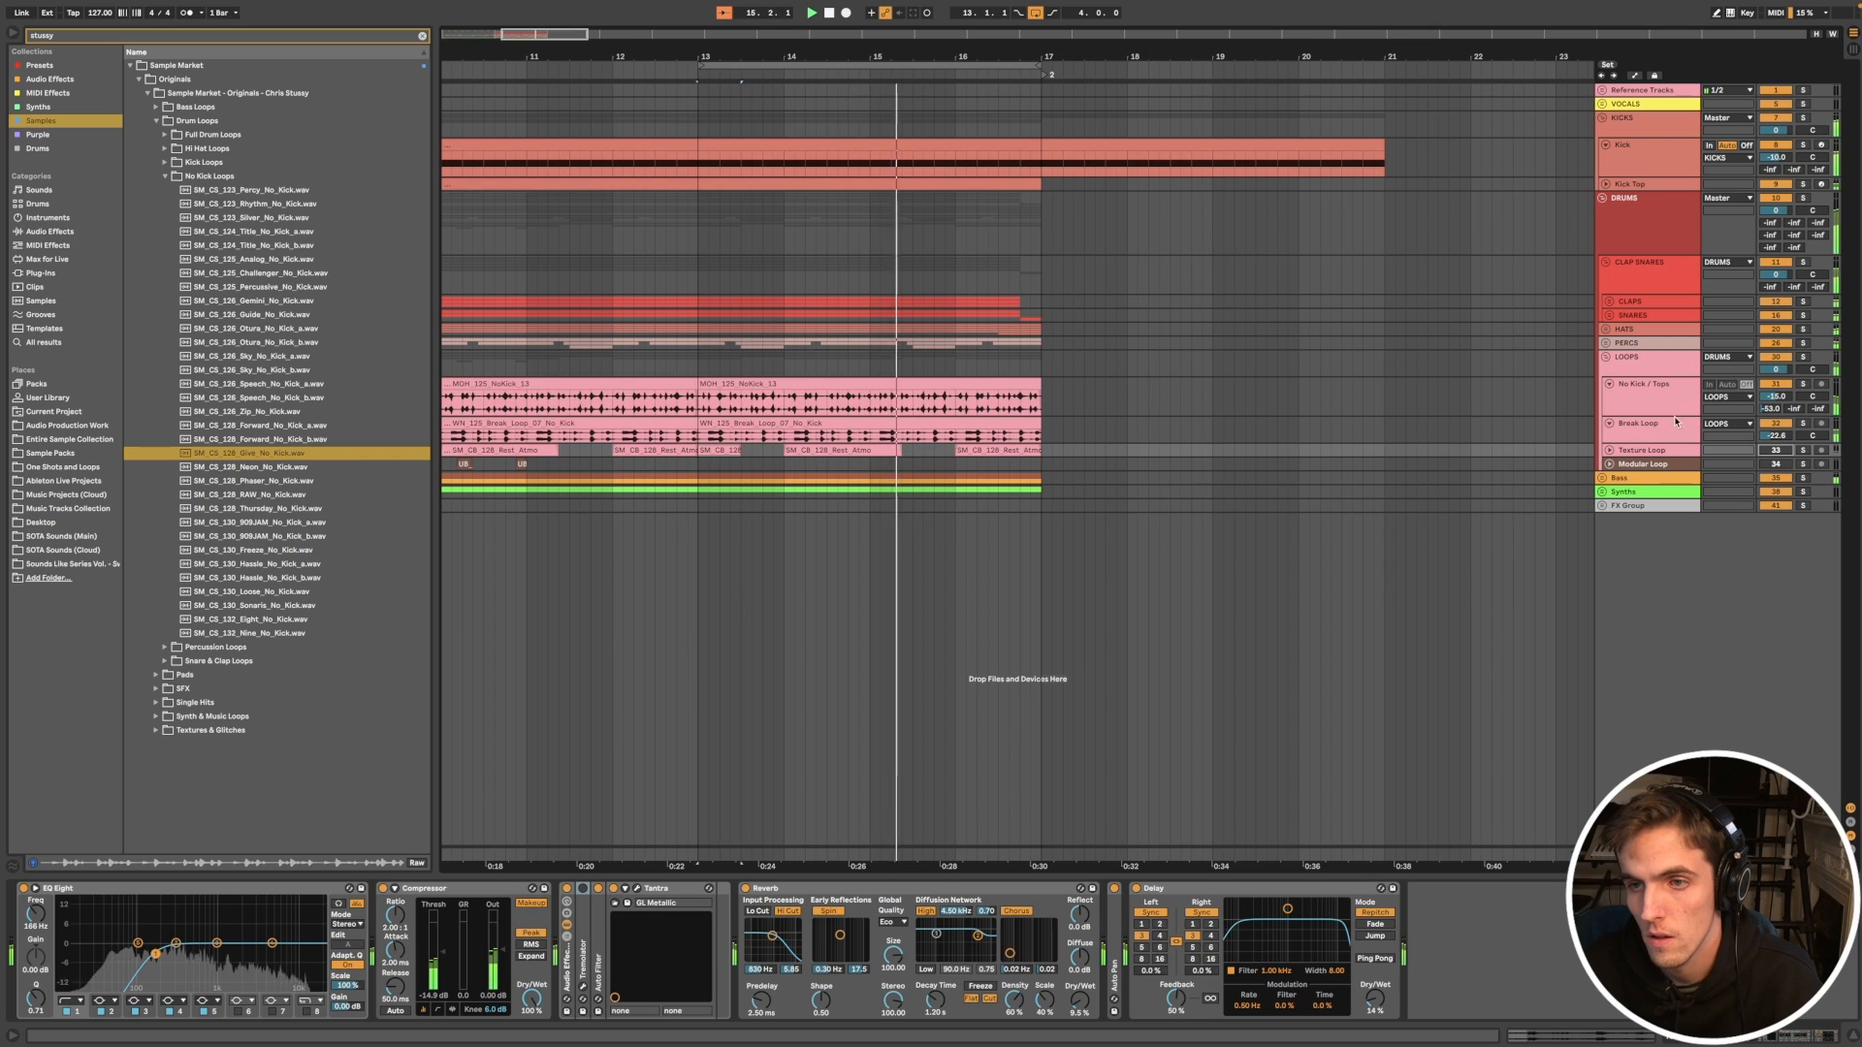
left_click_drag(1649, 416, 1648, 404)
key("space")
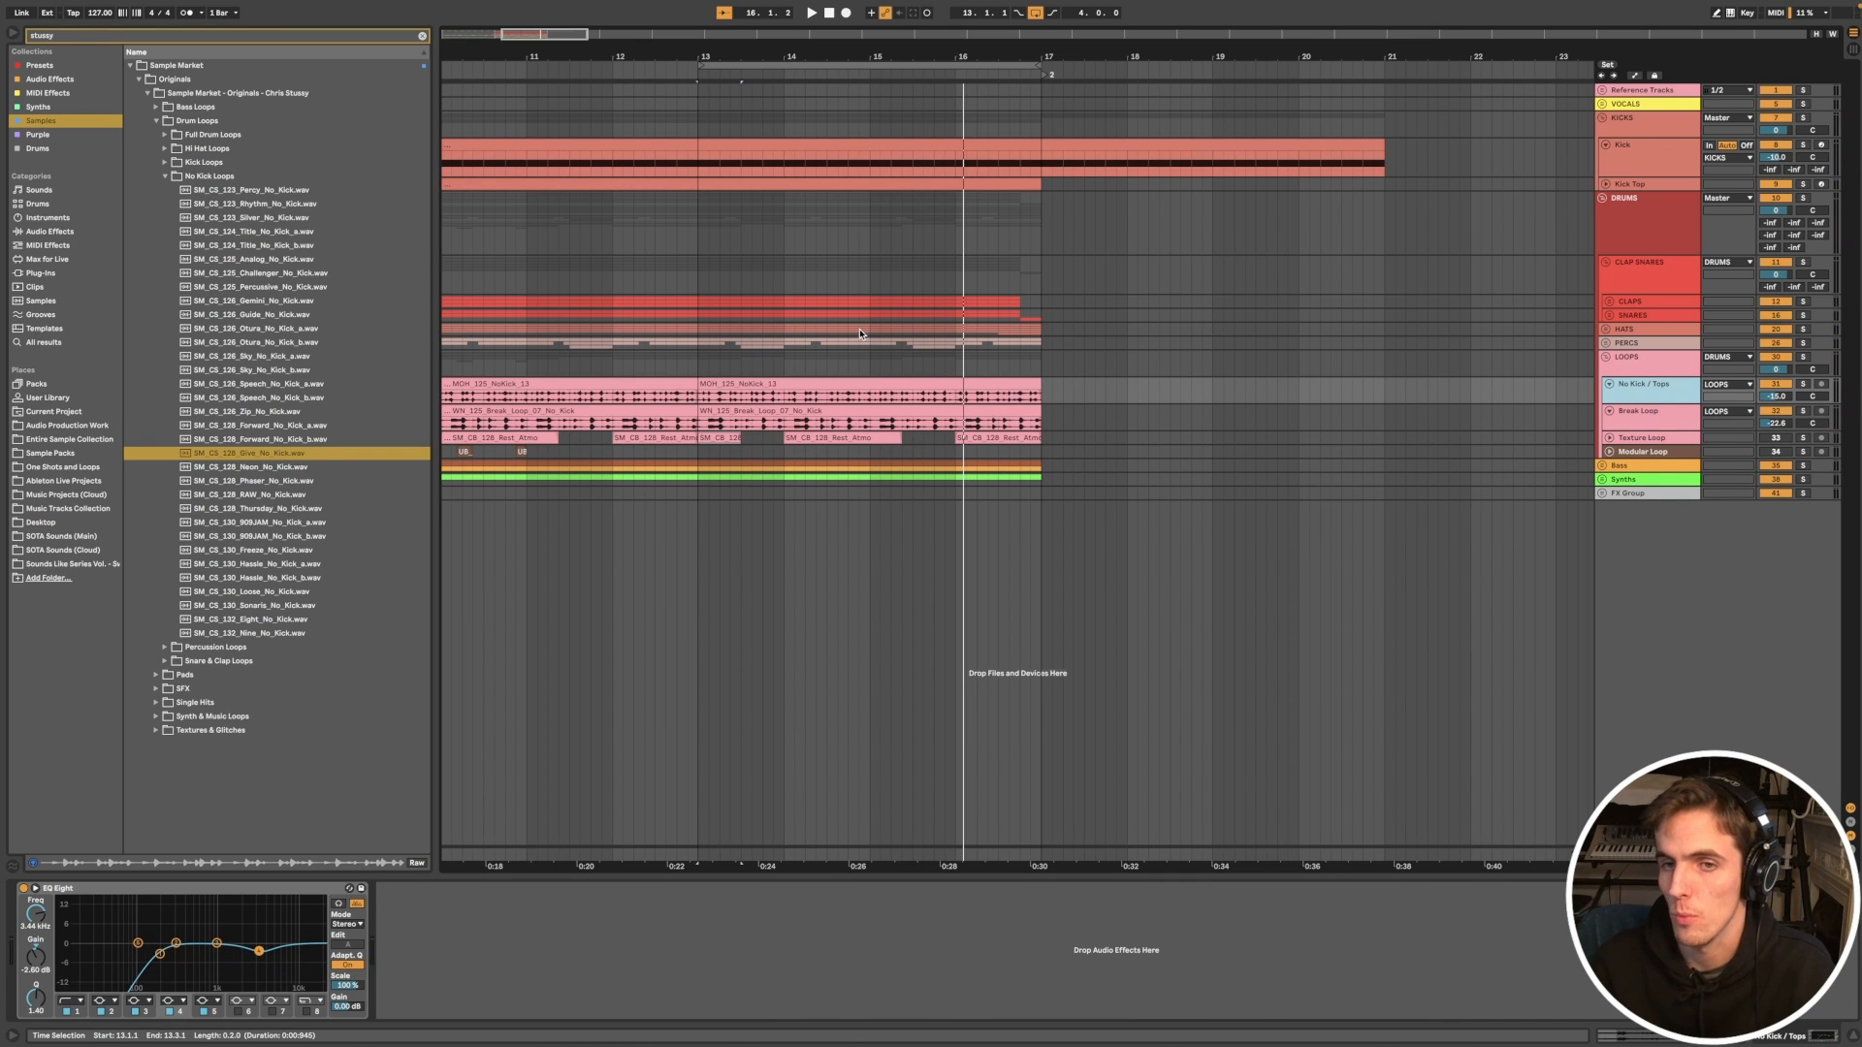
Step: Select the SM_CB_128_Rest_Atmo clip at bar 16 and play from there to hear the texture within the full drums
scroll(907, 407, "up", 3)
left_click(1026, 438)
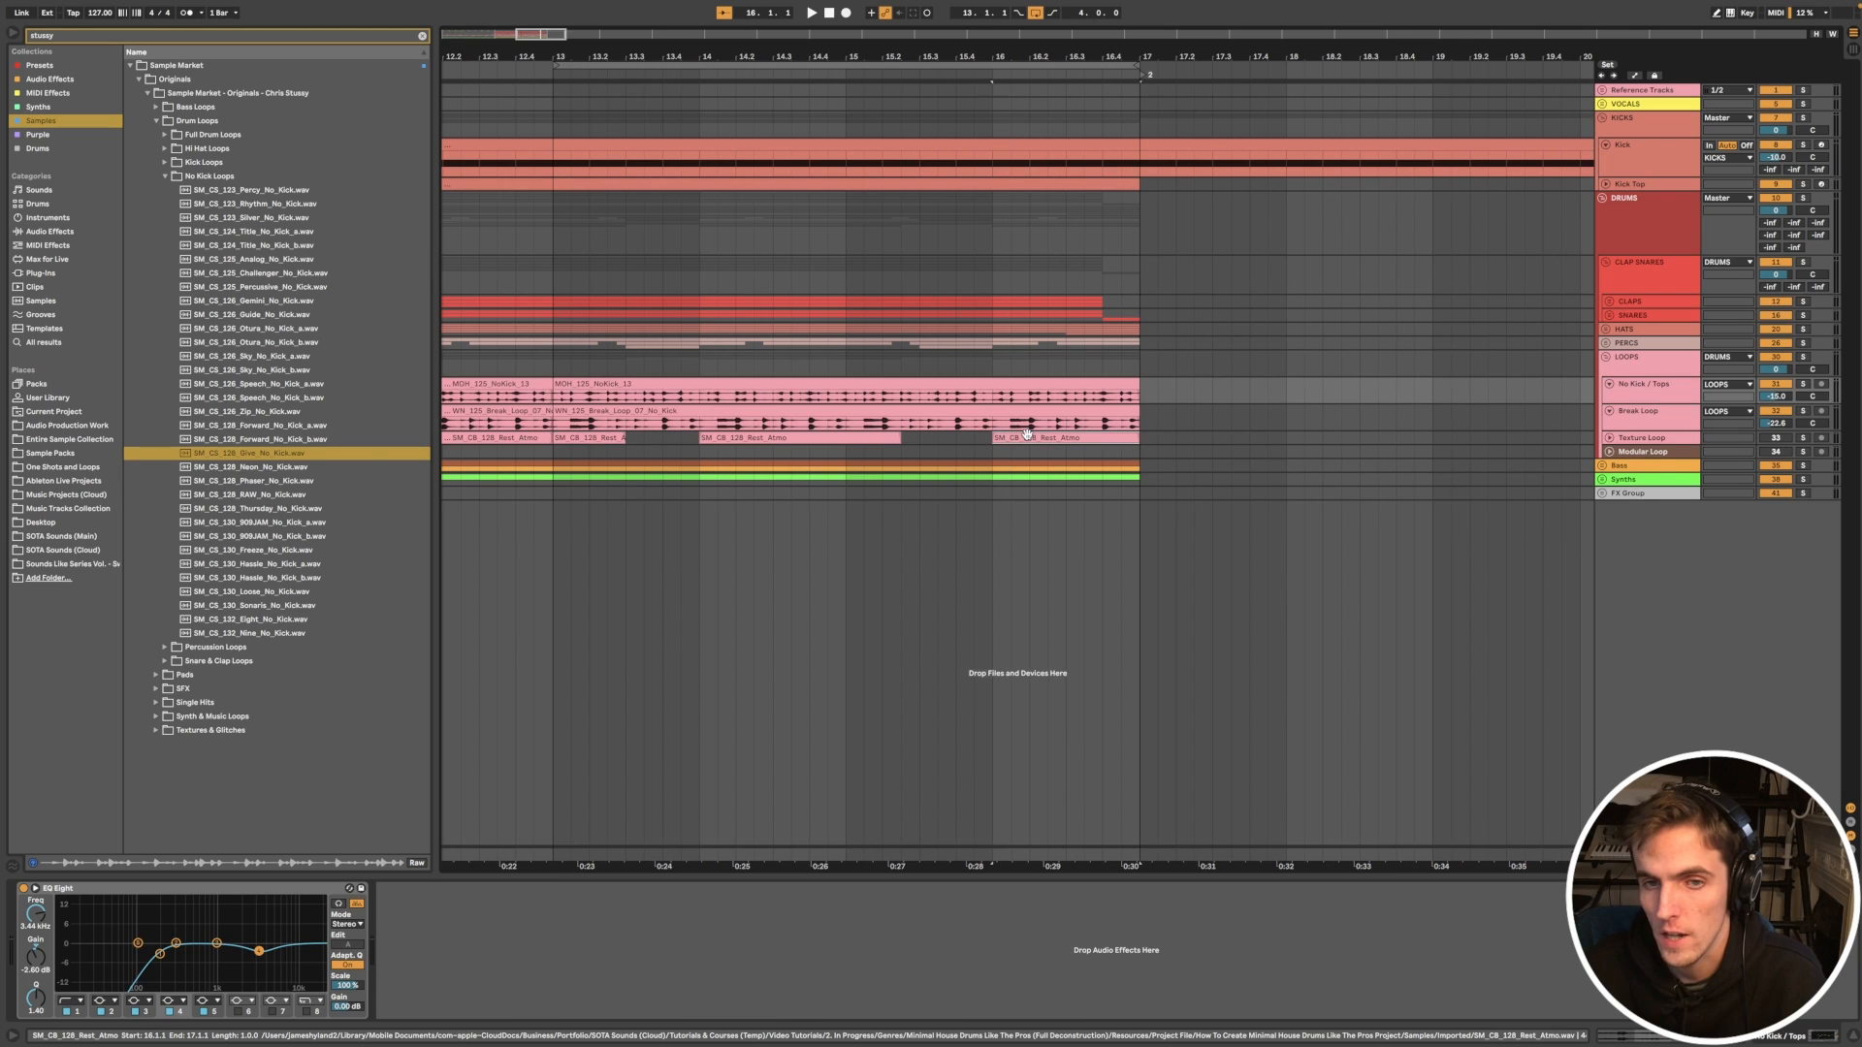
scroll(1026, 446, "up", 3)
scroll(1026, 451, "left", 3)
scroll(1026, 453, "down", 3)
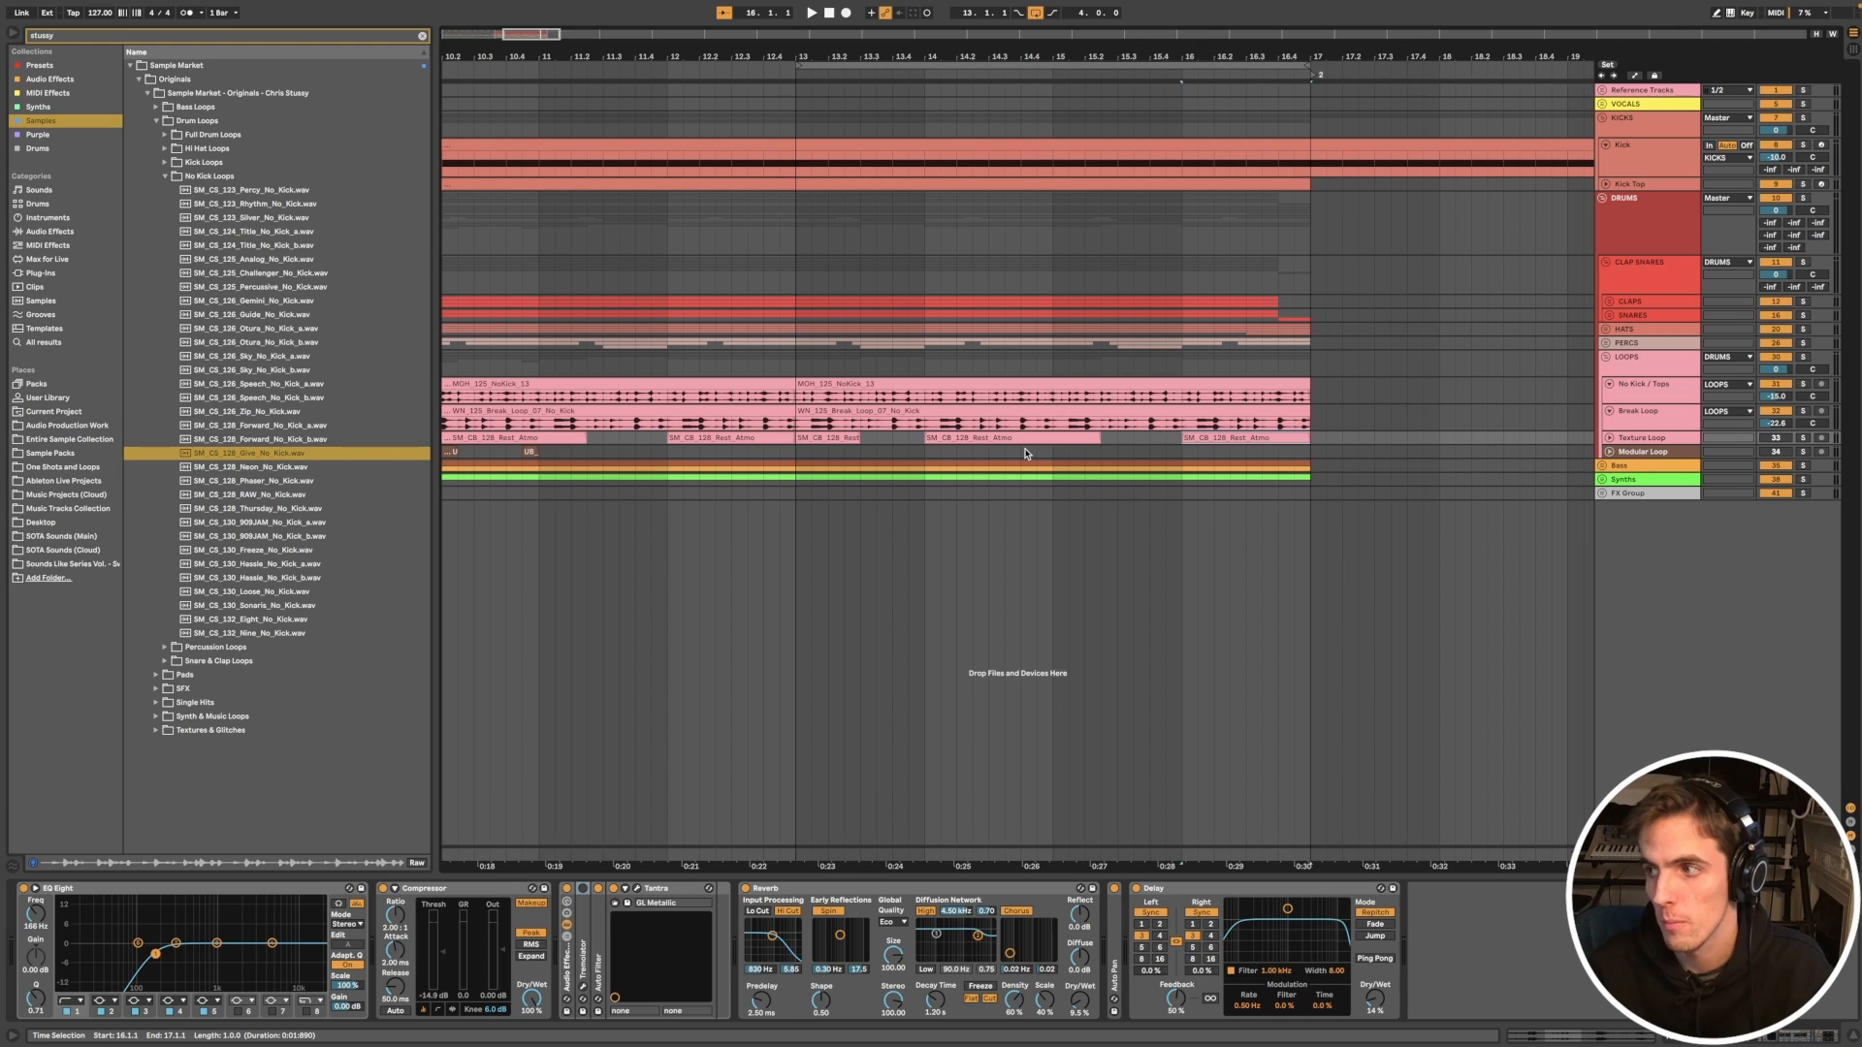
key("space")
scroll(1026, 454, "left", 3)
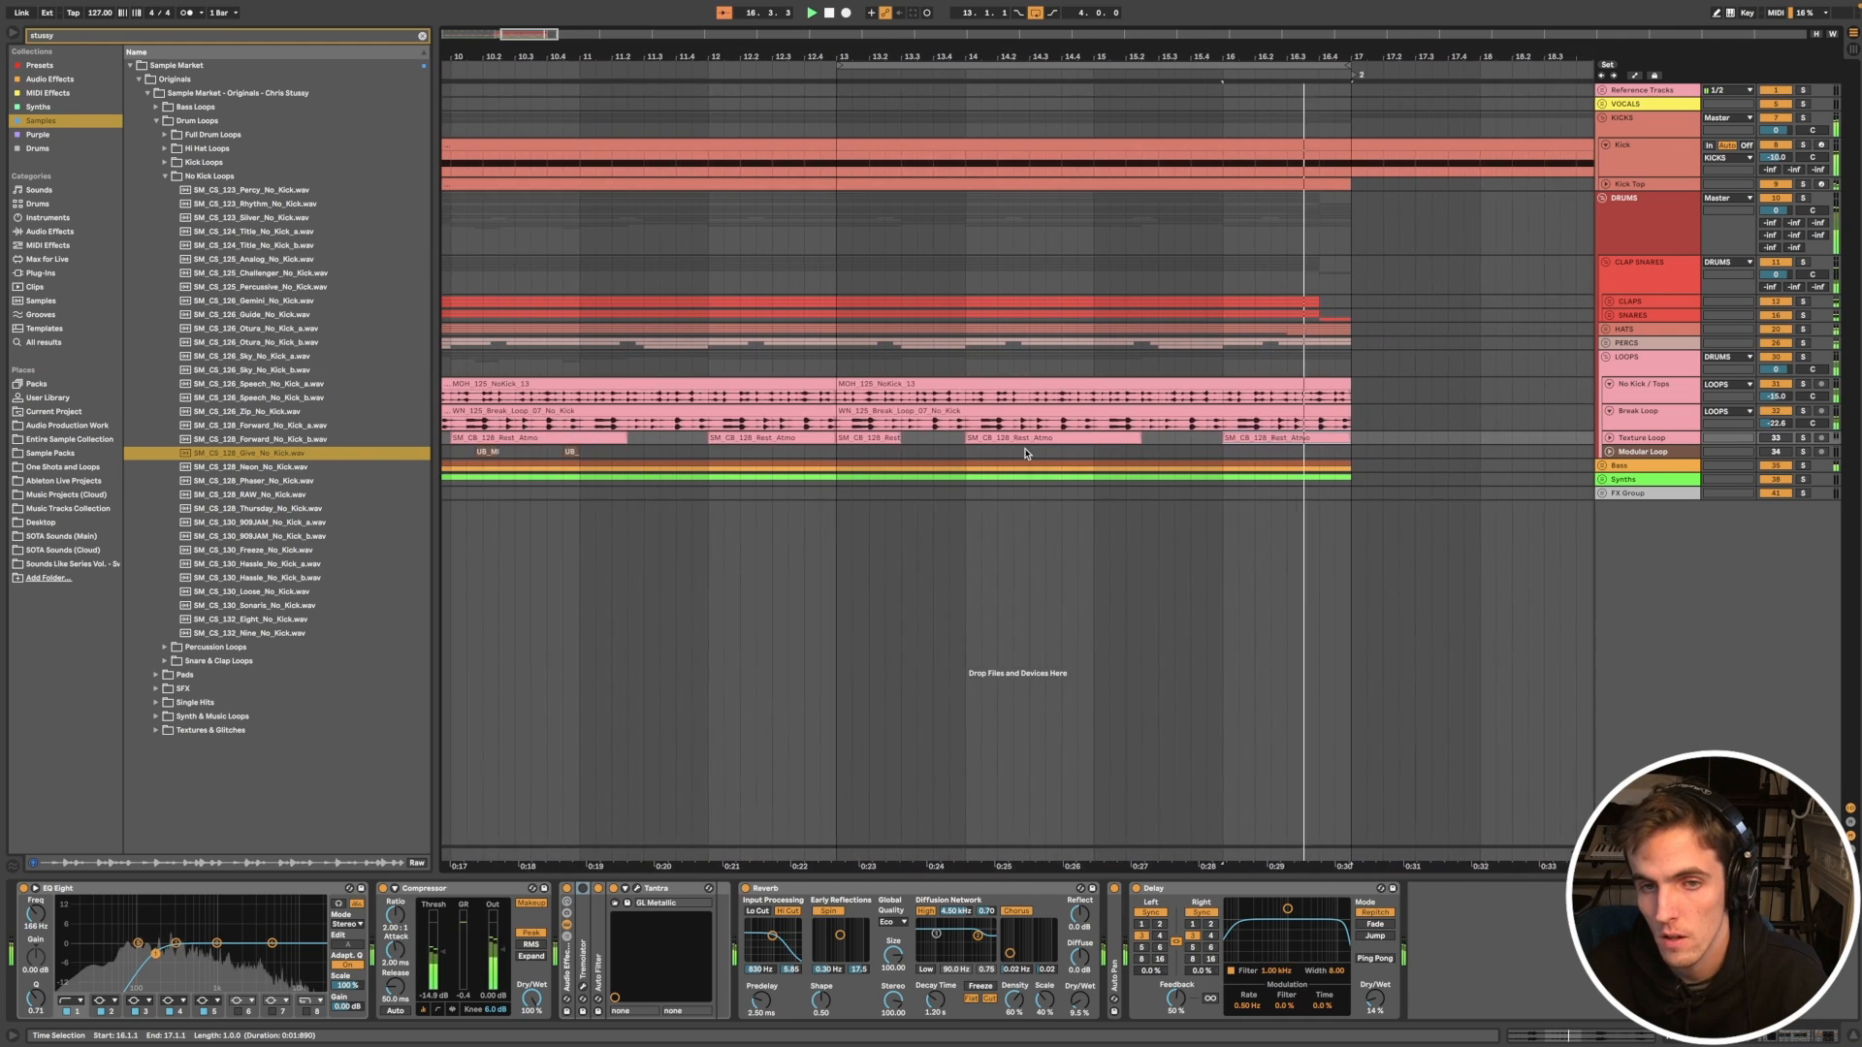
scroll(863, 452, "down", 5)
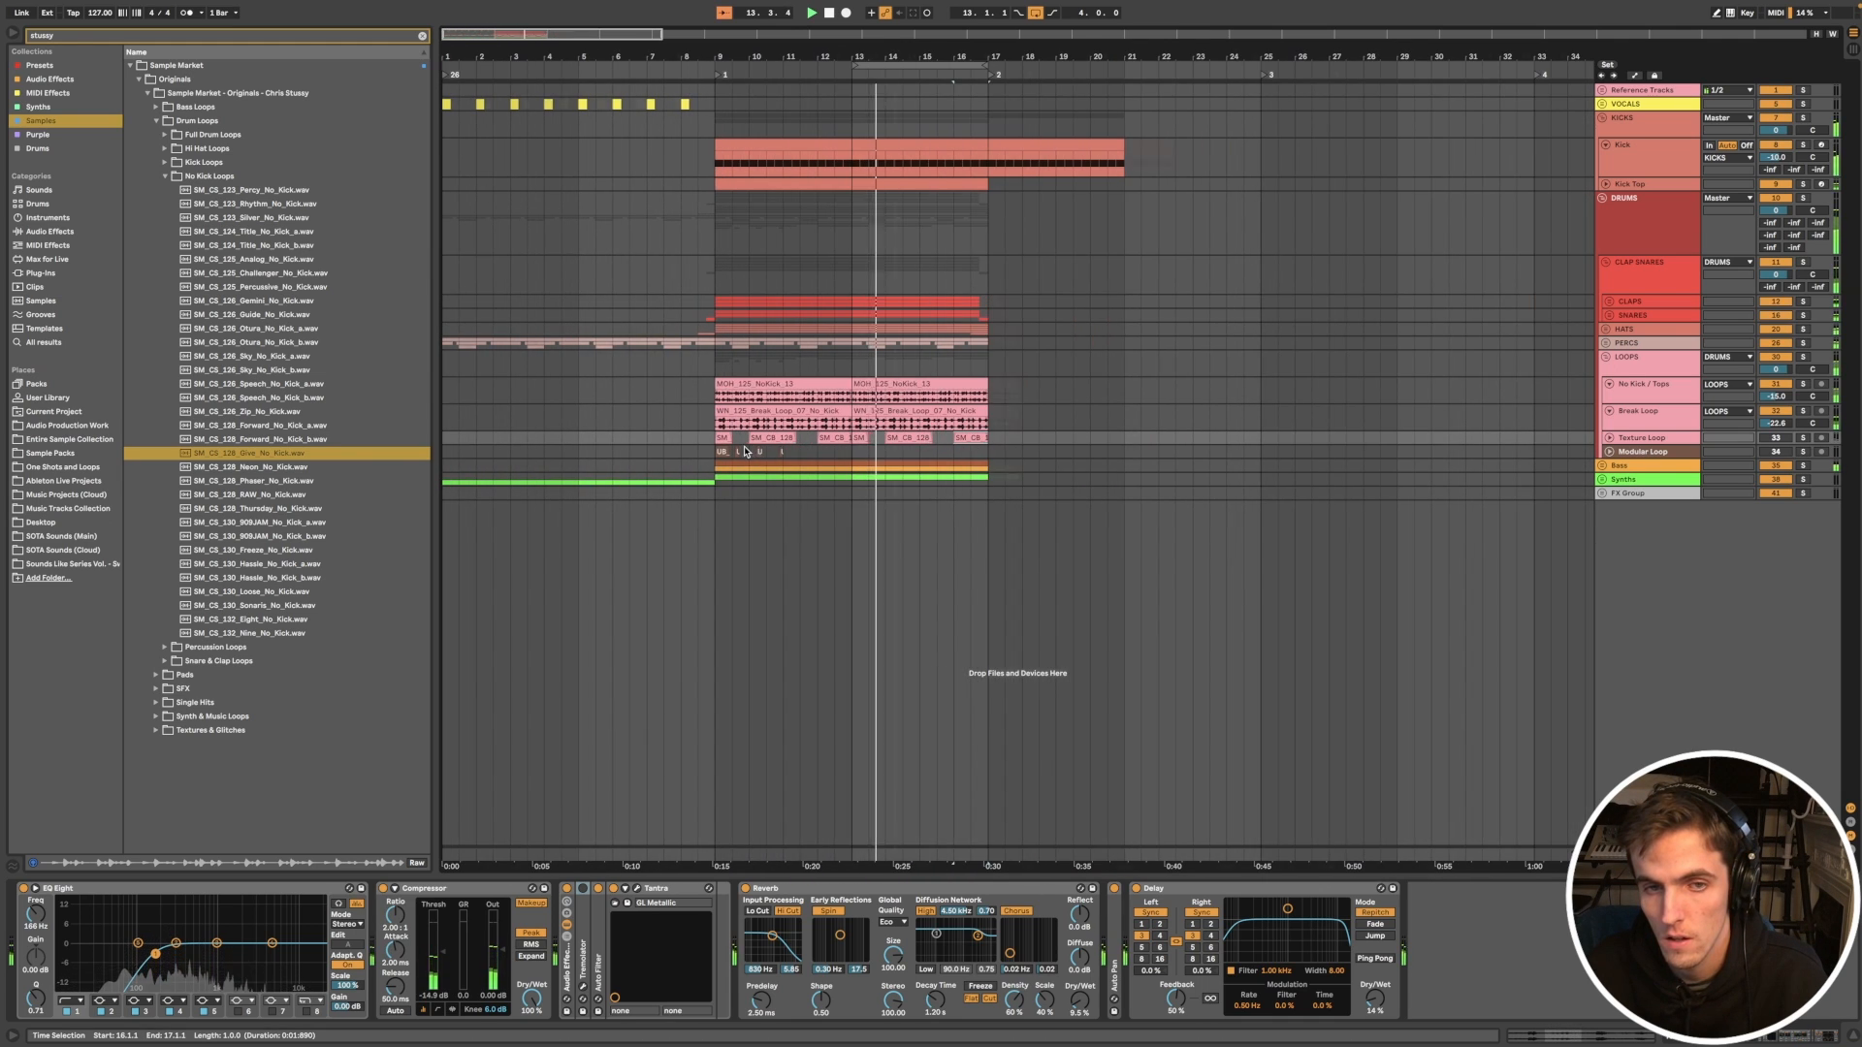
scroll(745, 452, "up", 4)
Step: Fold the Break Loop and No Kick / Tops tracks and bring the whole loop section into view
left_click(1609, 412)
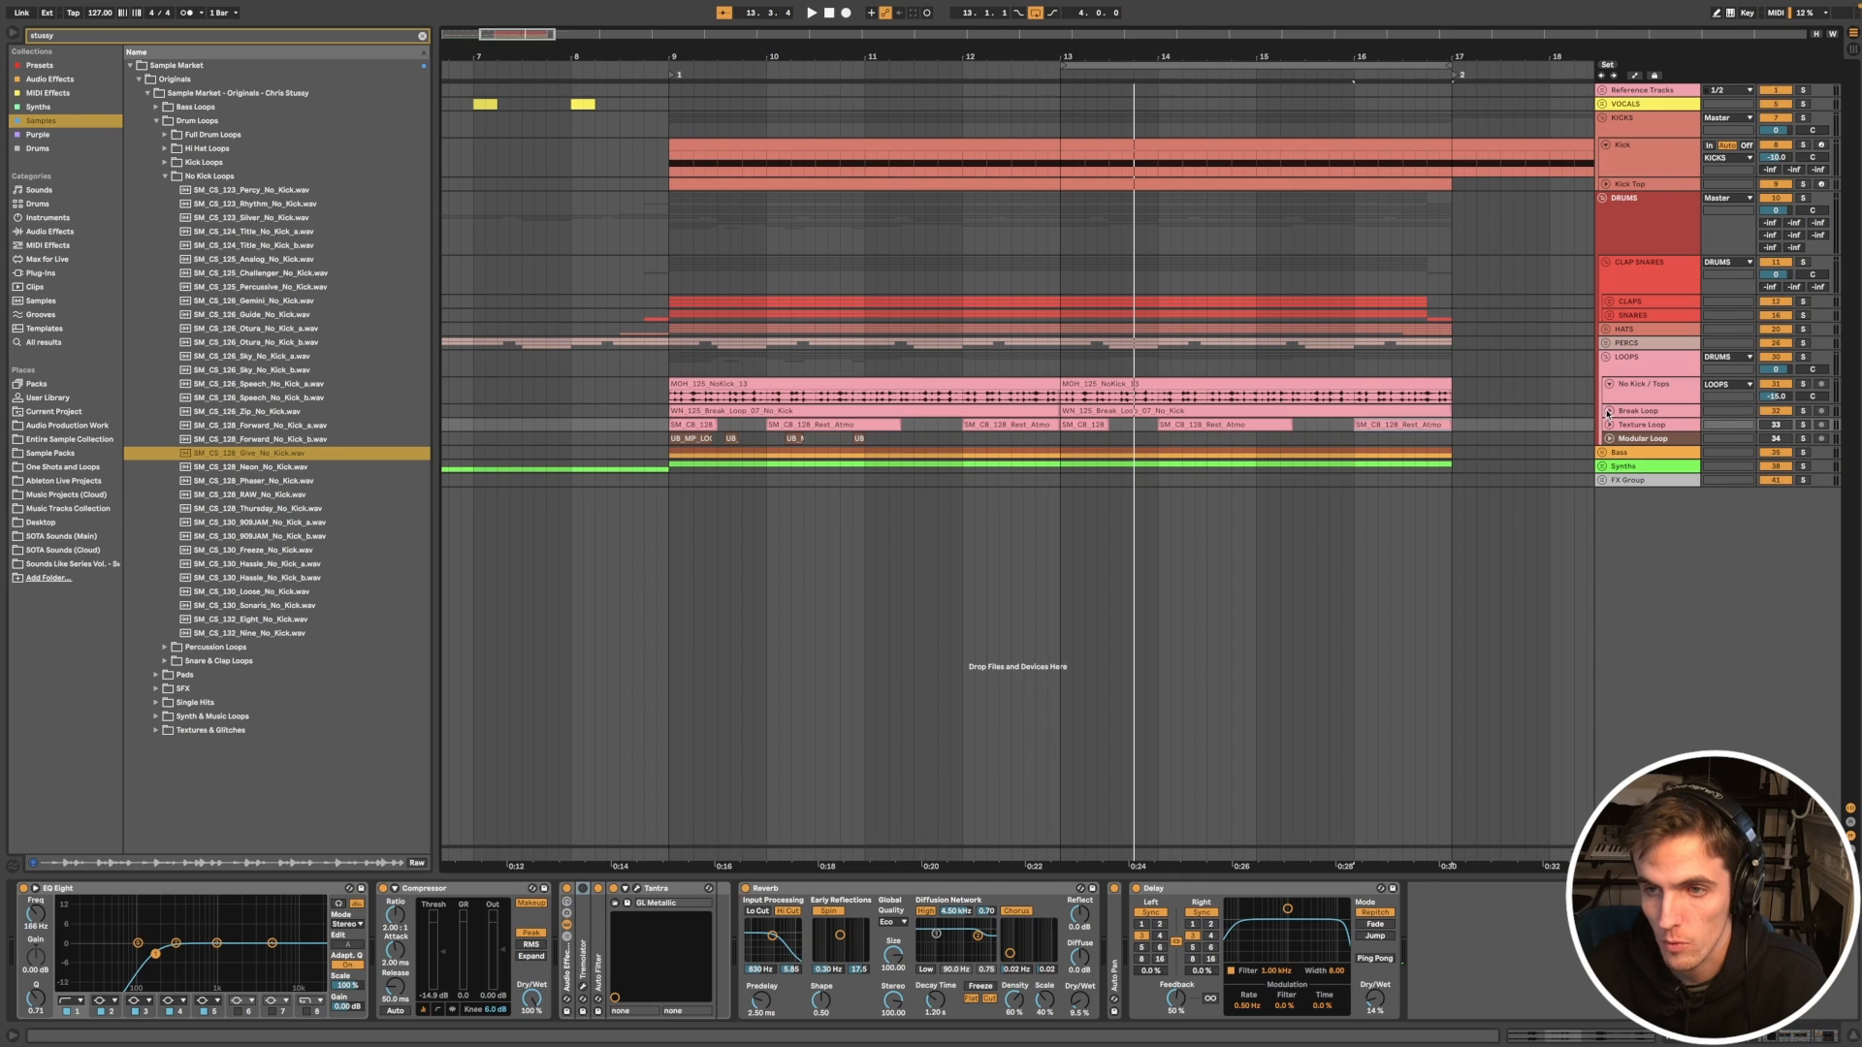
left_click(1609, 385)
scroll(1136, 406, "down", 4)
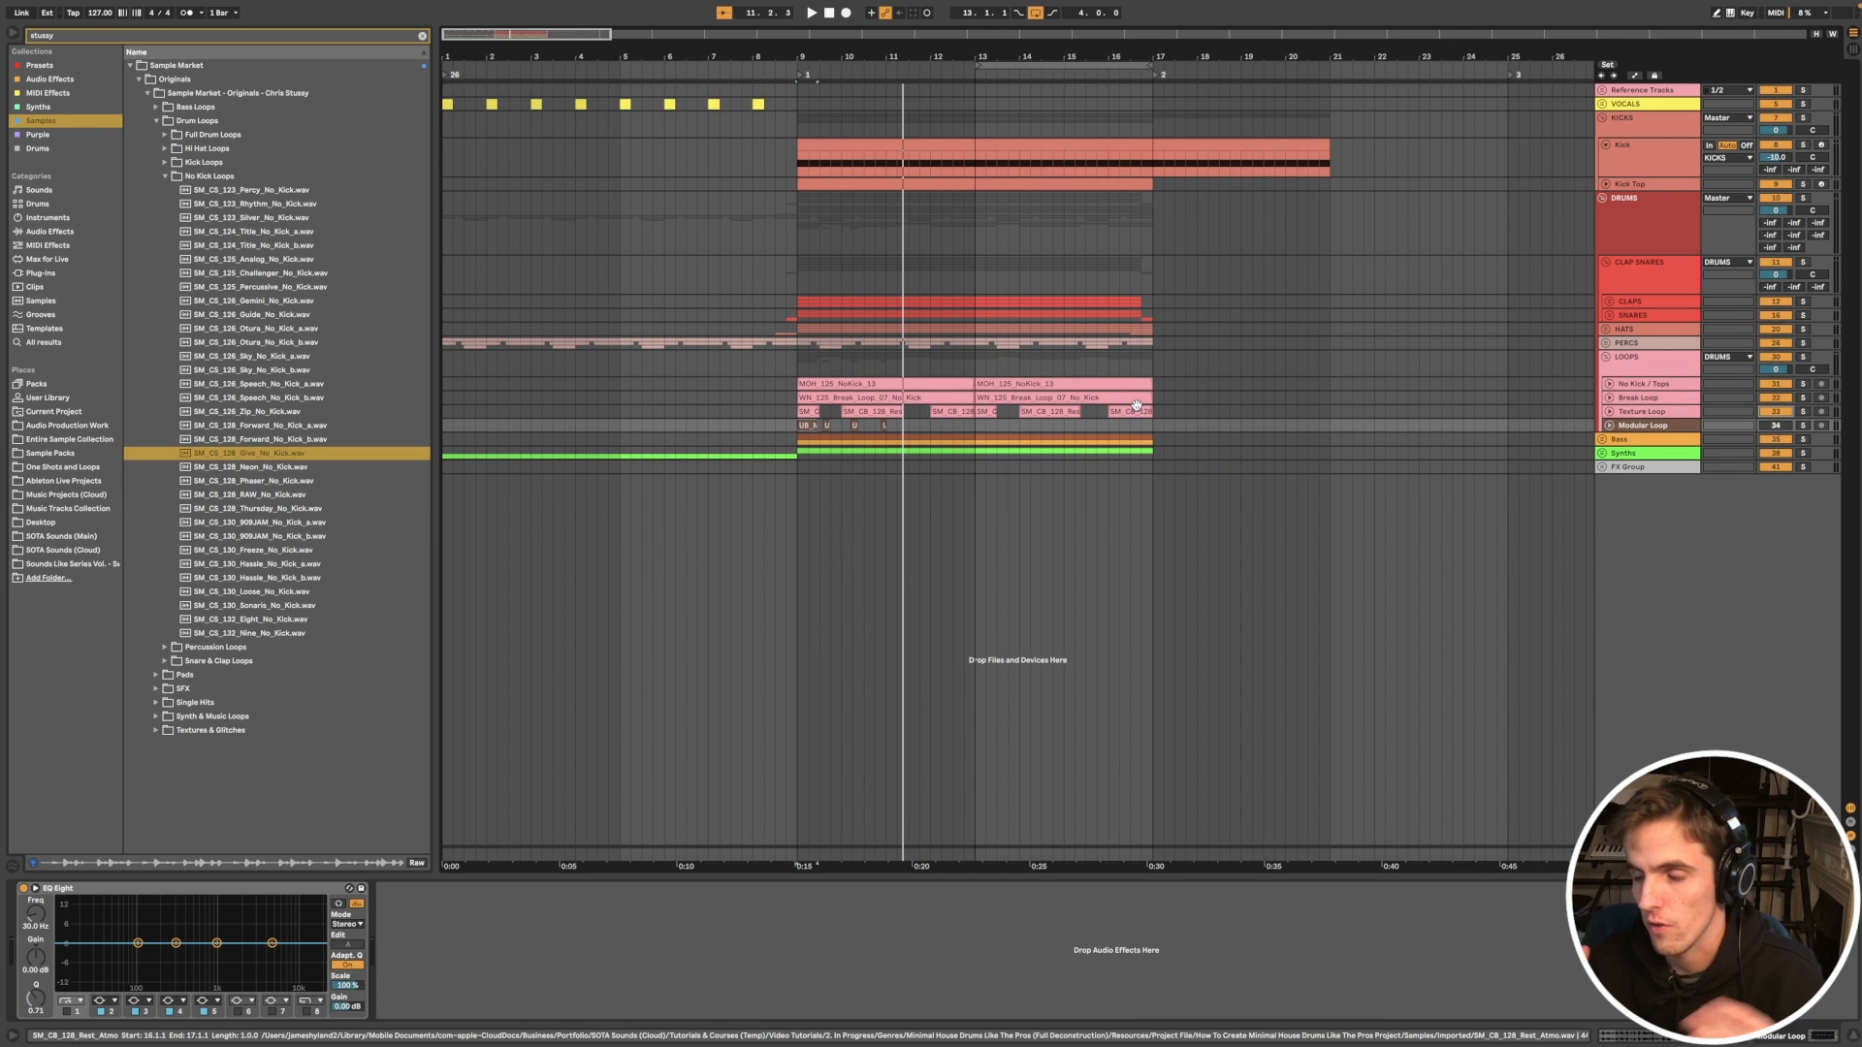